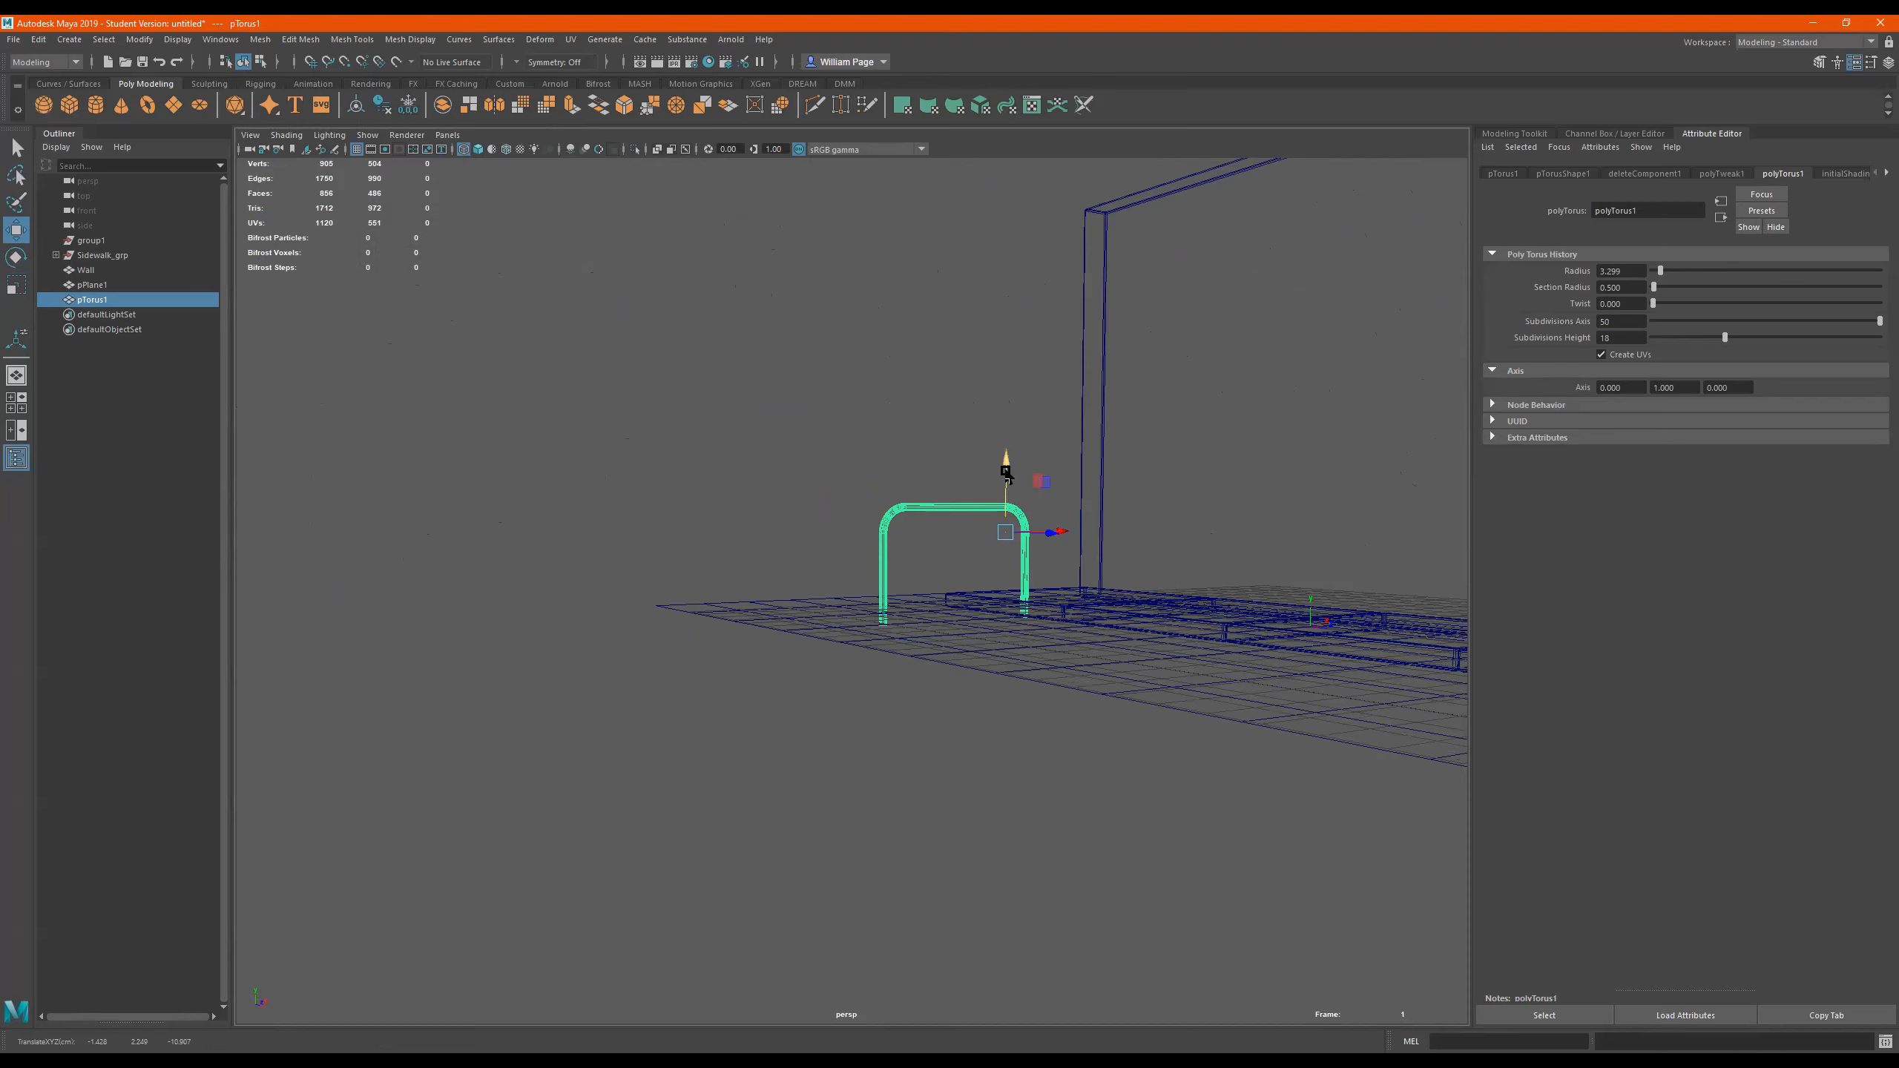
Show the scene in shaded display and rename the pTorus1 pipe object as railing.
key("5")
left_click_drag(1045, 602, 1097, 657, "alt")
right_click_drag(1065, 366, 1100, 434, "alt")
mouse_move(873, 372)
left_mouse_down("alt")
mouse_move(862, 349)
mouse_move(817, 350)
left_mouse_up("alt")
middle_click_drag(817, 351, 844, 492, "alt")
left_click_drag(843, 491, 823, 451, "alt")
middle_click_drag(823, 451, 838, 544, "alt")
mouse_move(838, 545)
left_mouse_down("alt")
mouse_move(840, 446)
mouse_move(797, 535)
mouse_move(819, 607)
mouse_move(823, 540)
left_mouse_up("alt")
left_click_drag(778, 601, 695, 532, "alt")
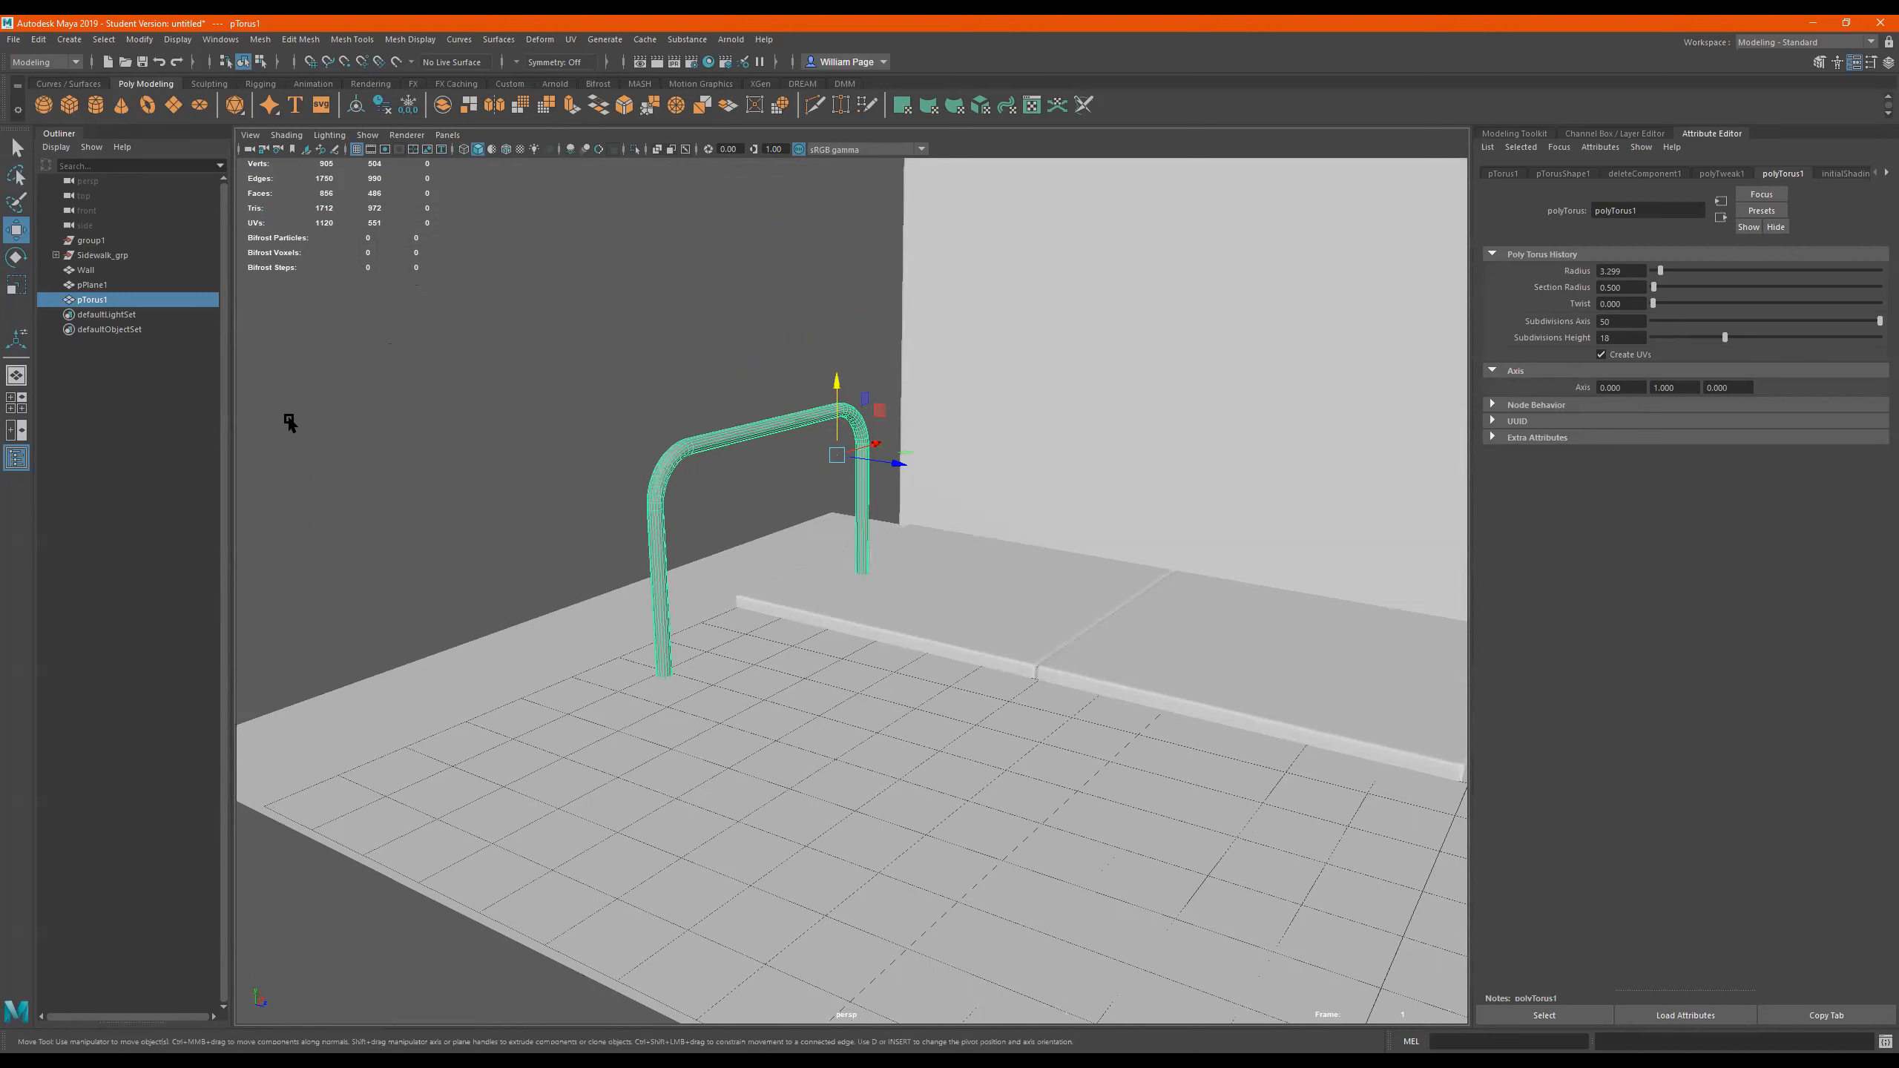
double_click(94, 299)
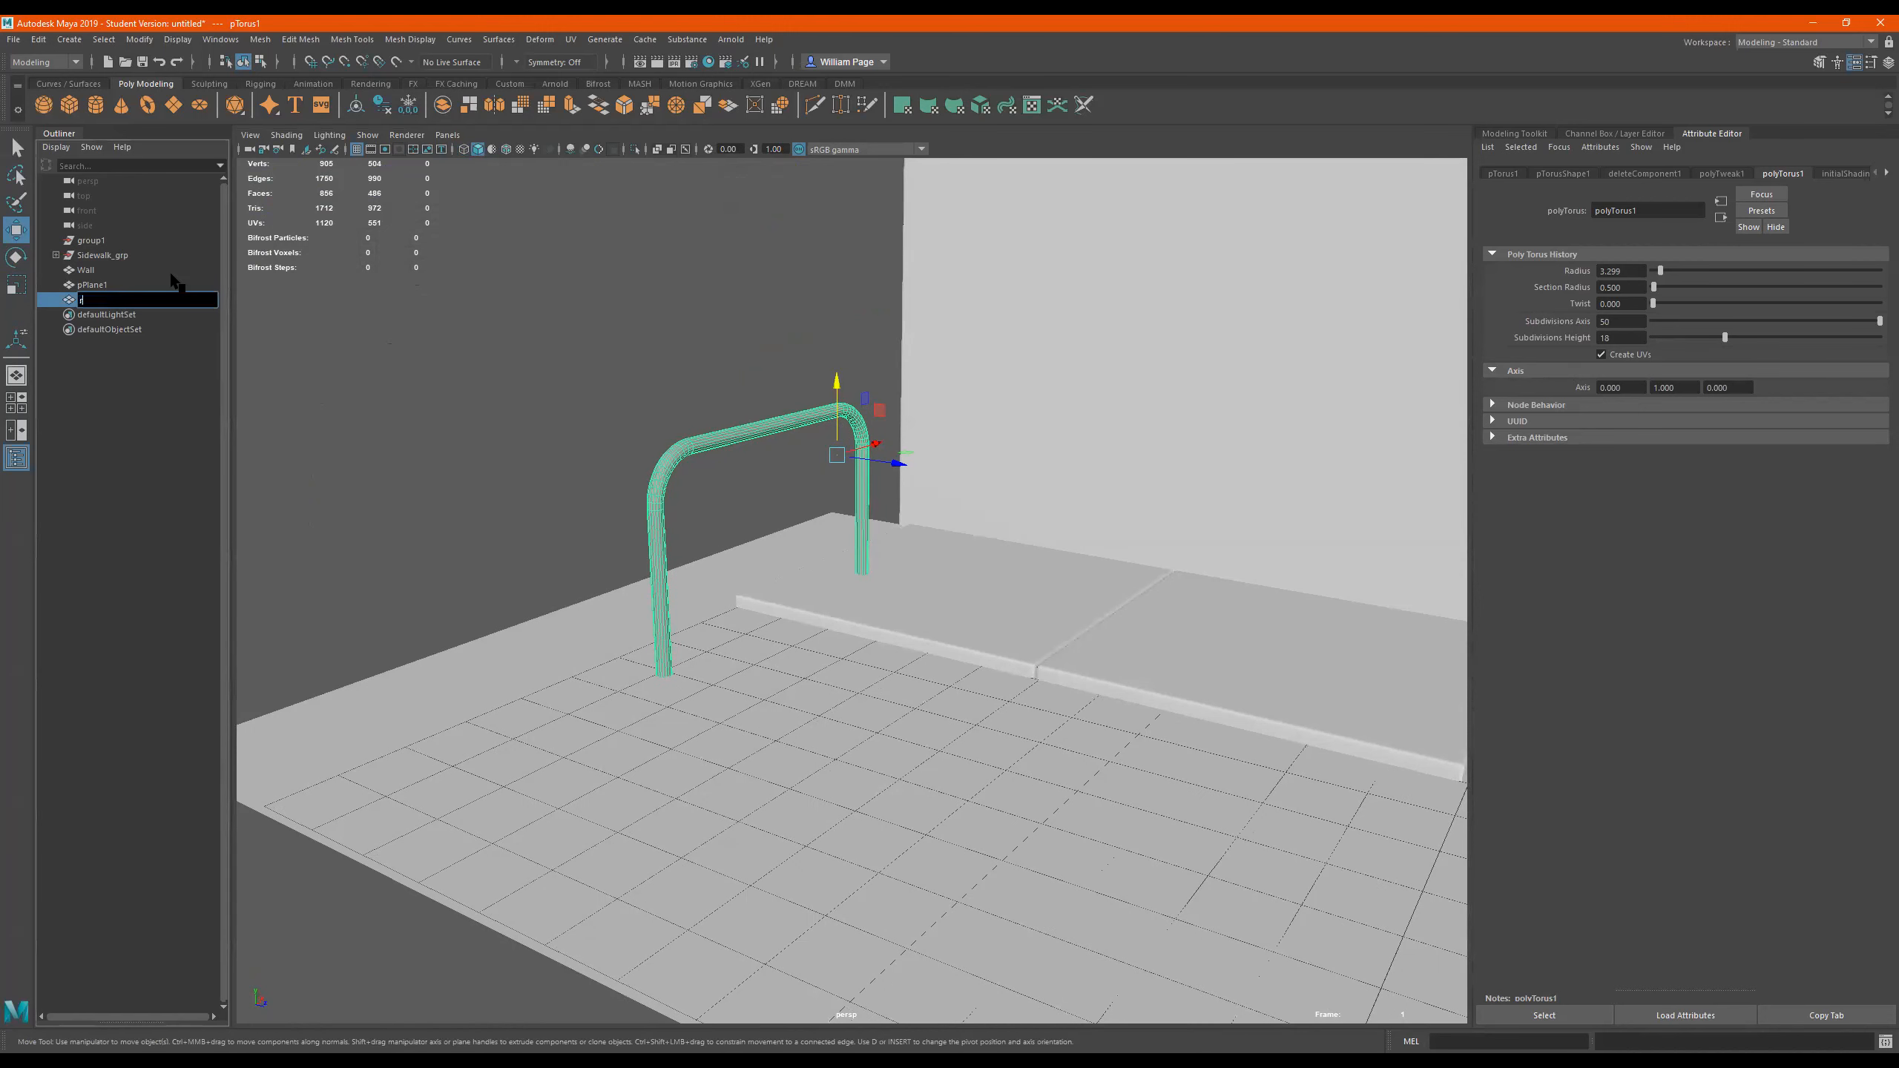
type("railing")
key("Return")
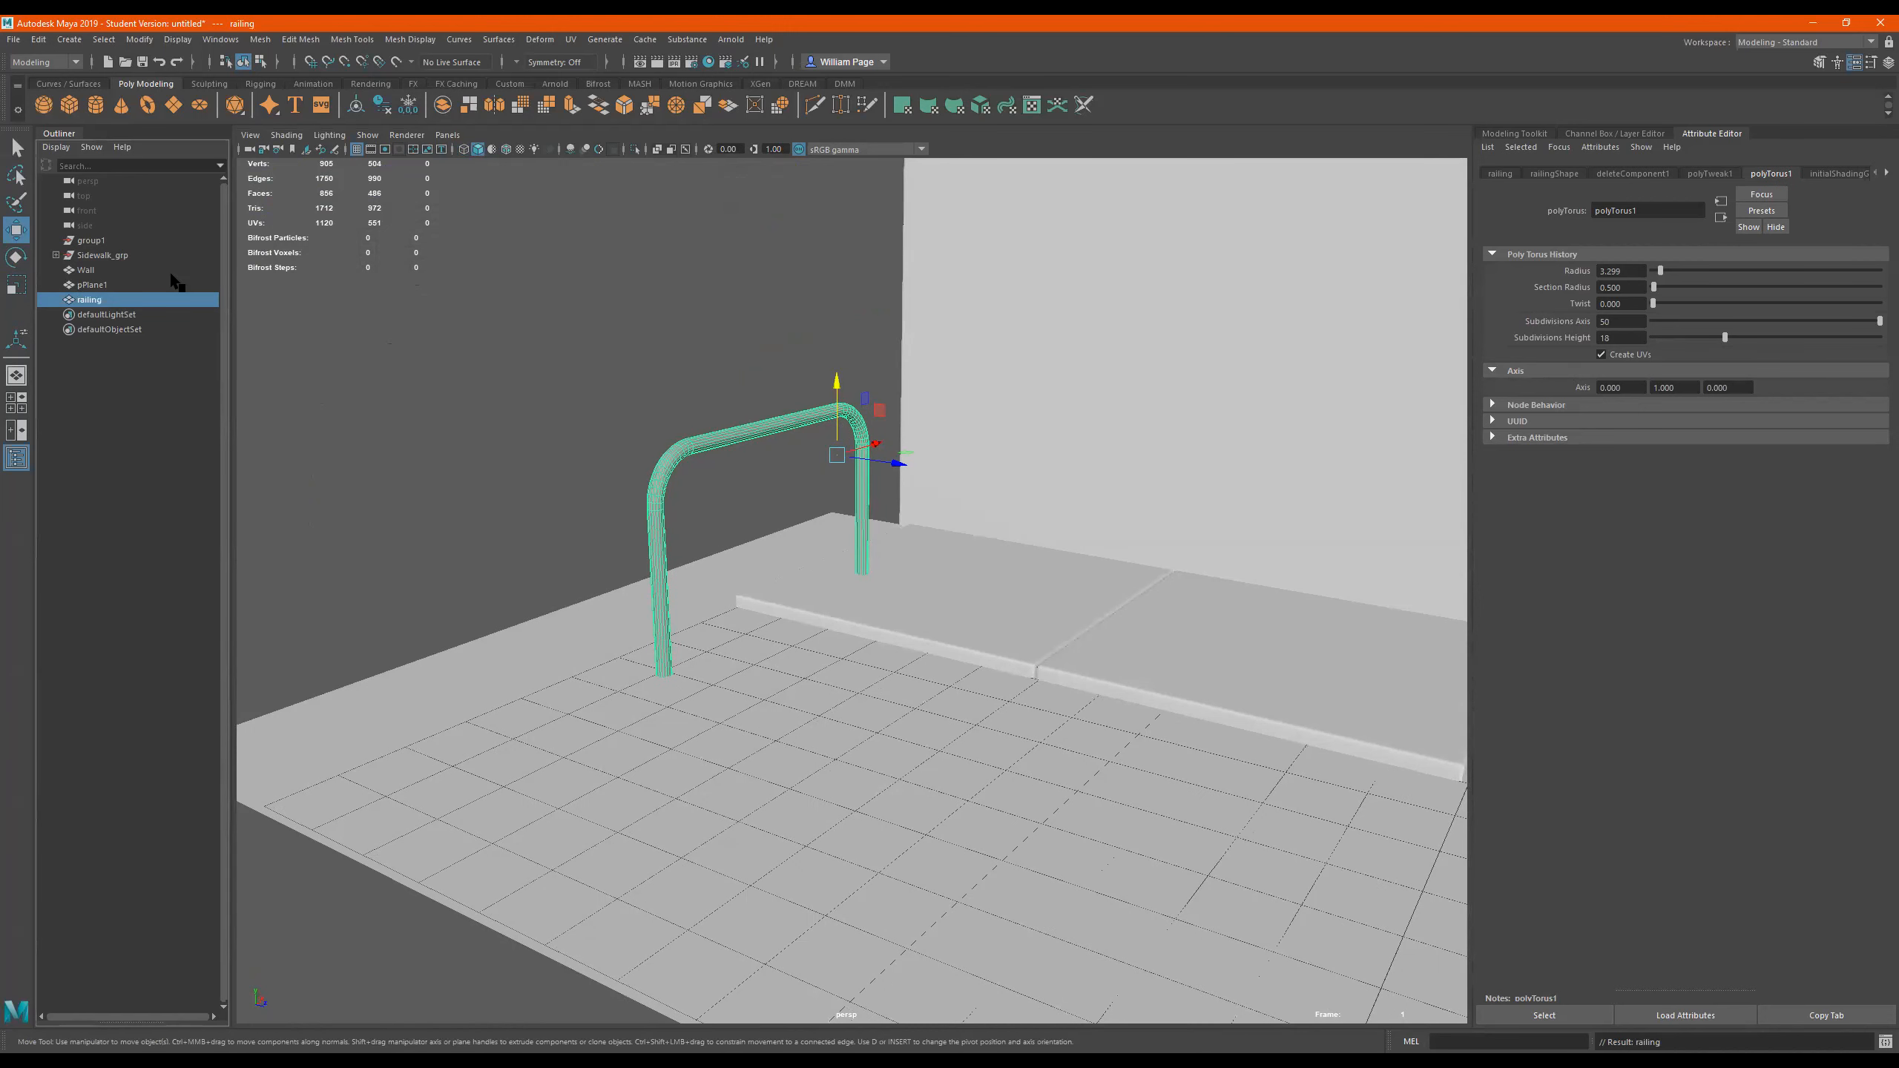
Assign a new Arnold aiStandardSurface material to the railing and name it raining_MTL.
right_click_drag(713, 432, 715, 791)
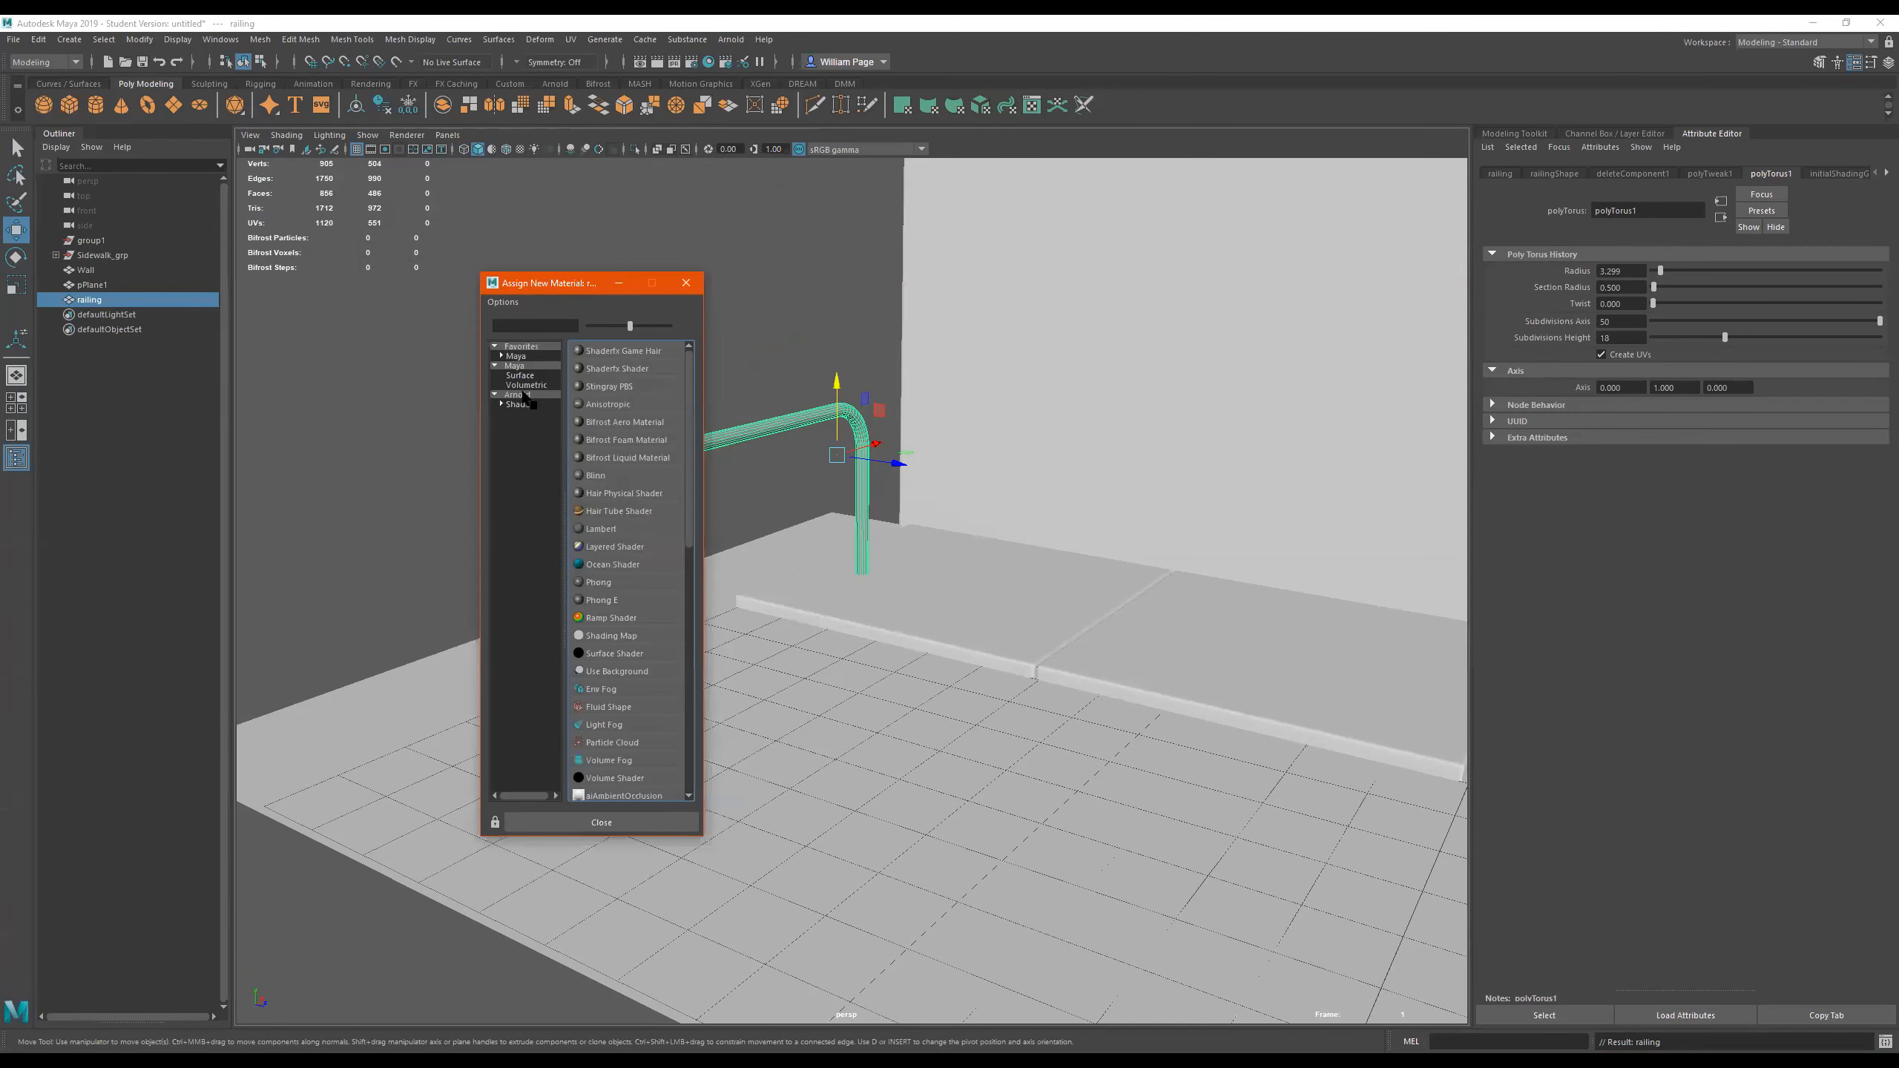
left_click(524, 394)
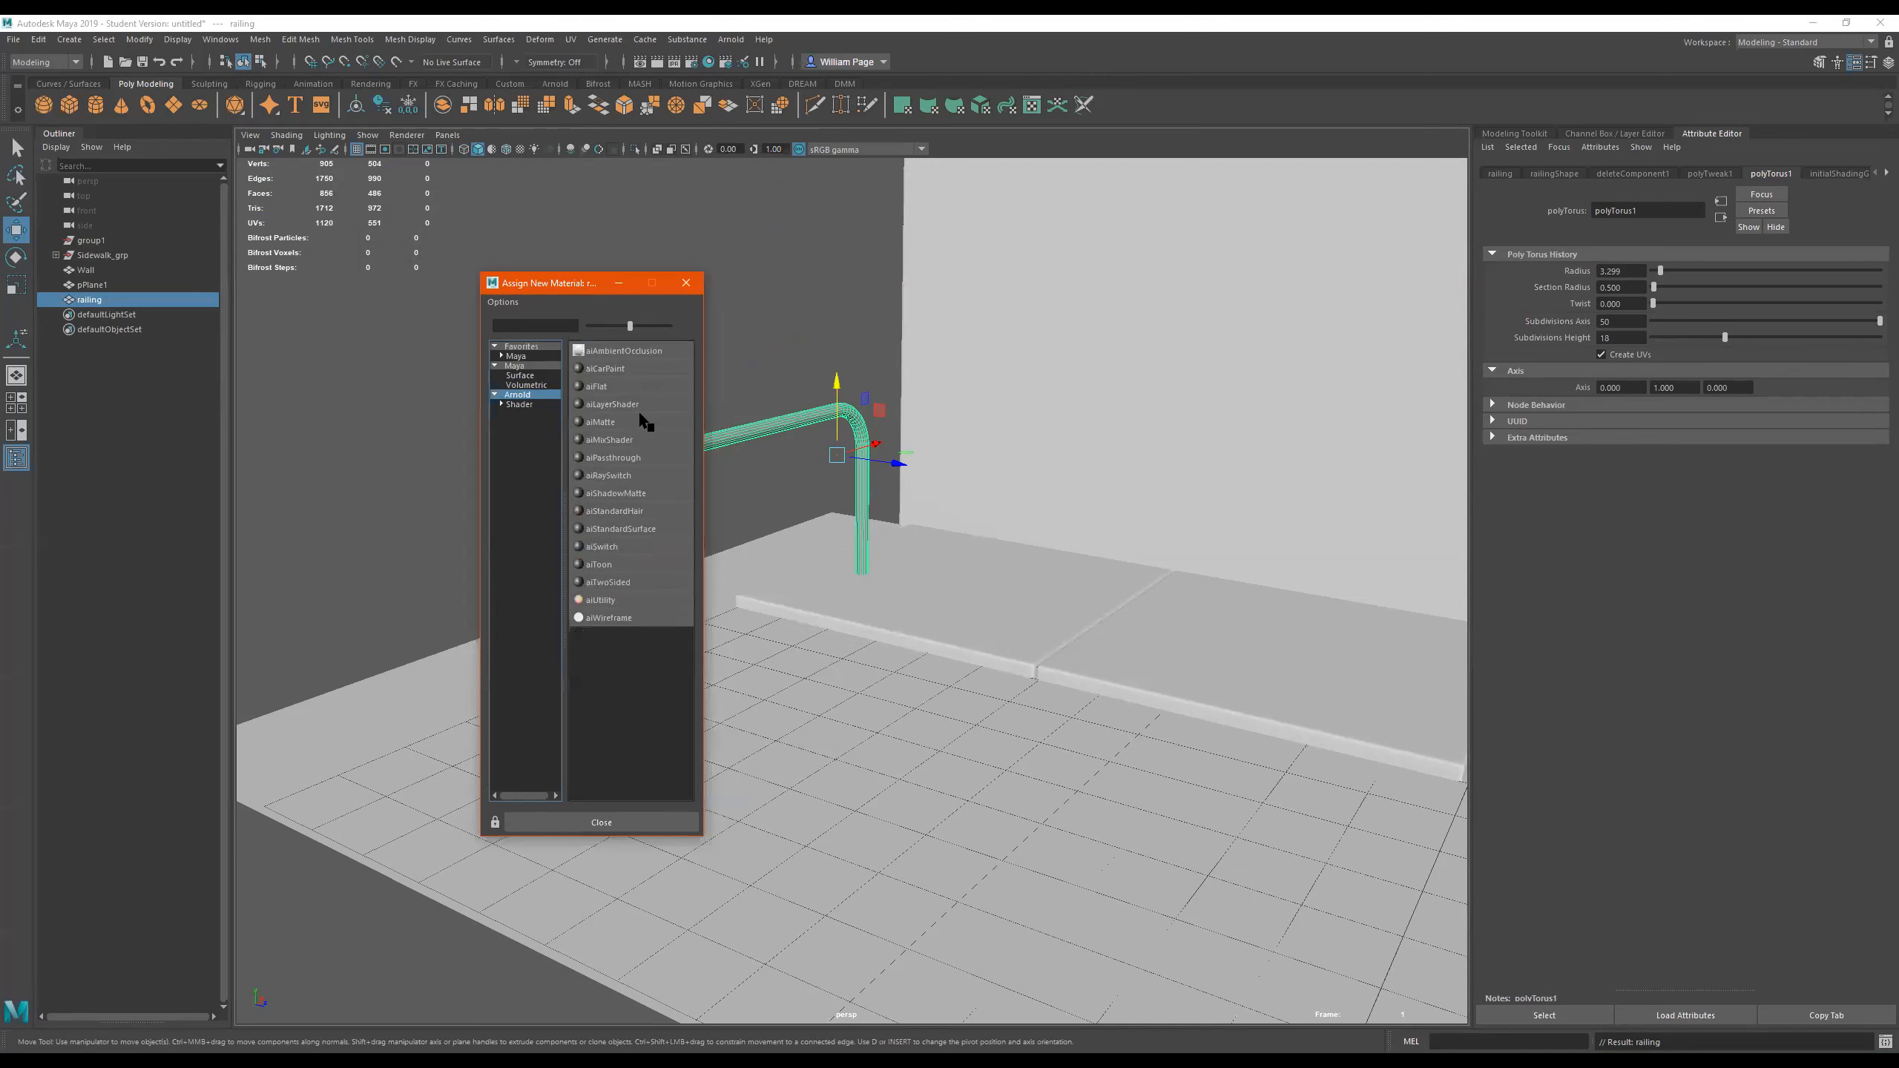
left_click(641, 531)
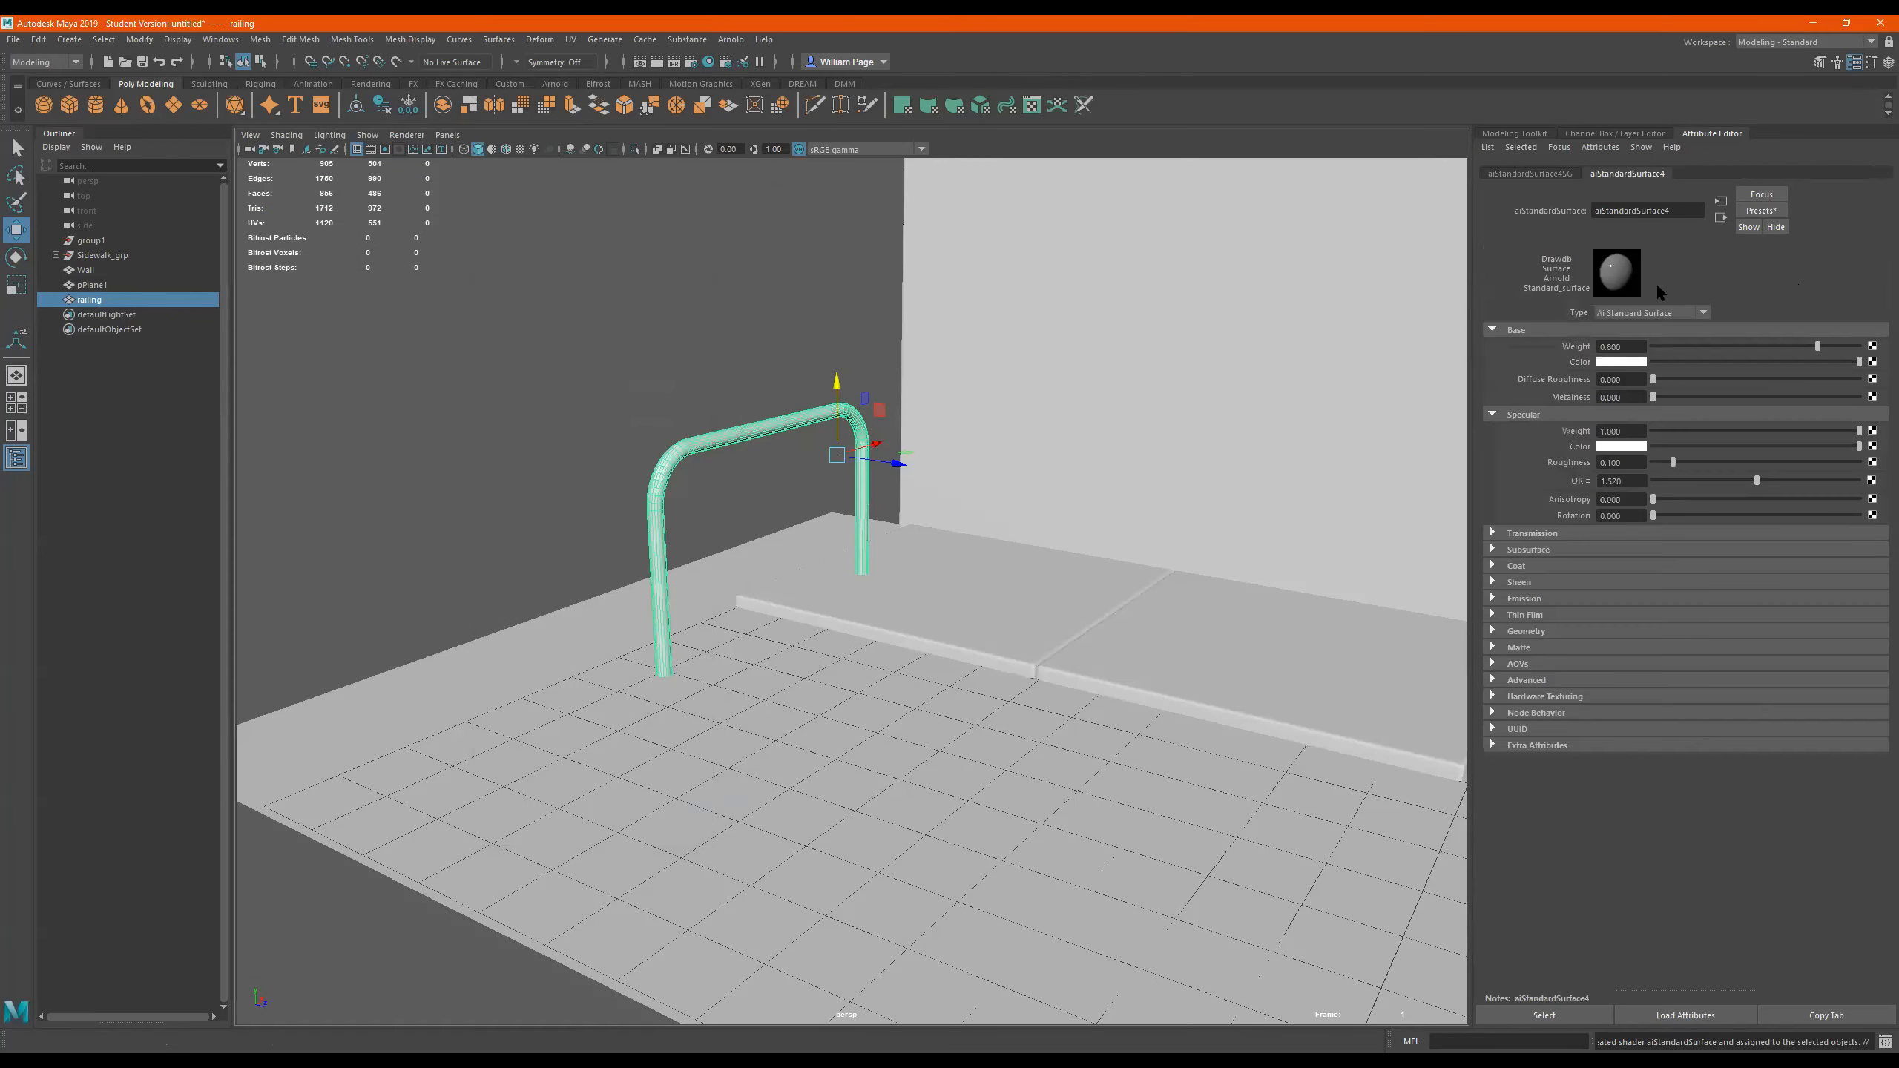
double_click(1676, 205)
type("raining_")
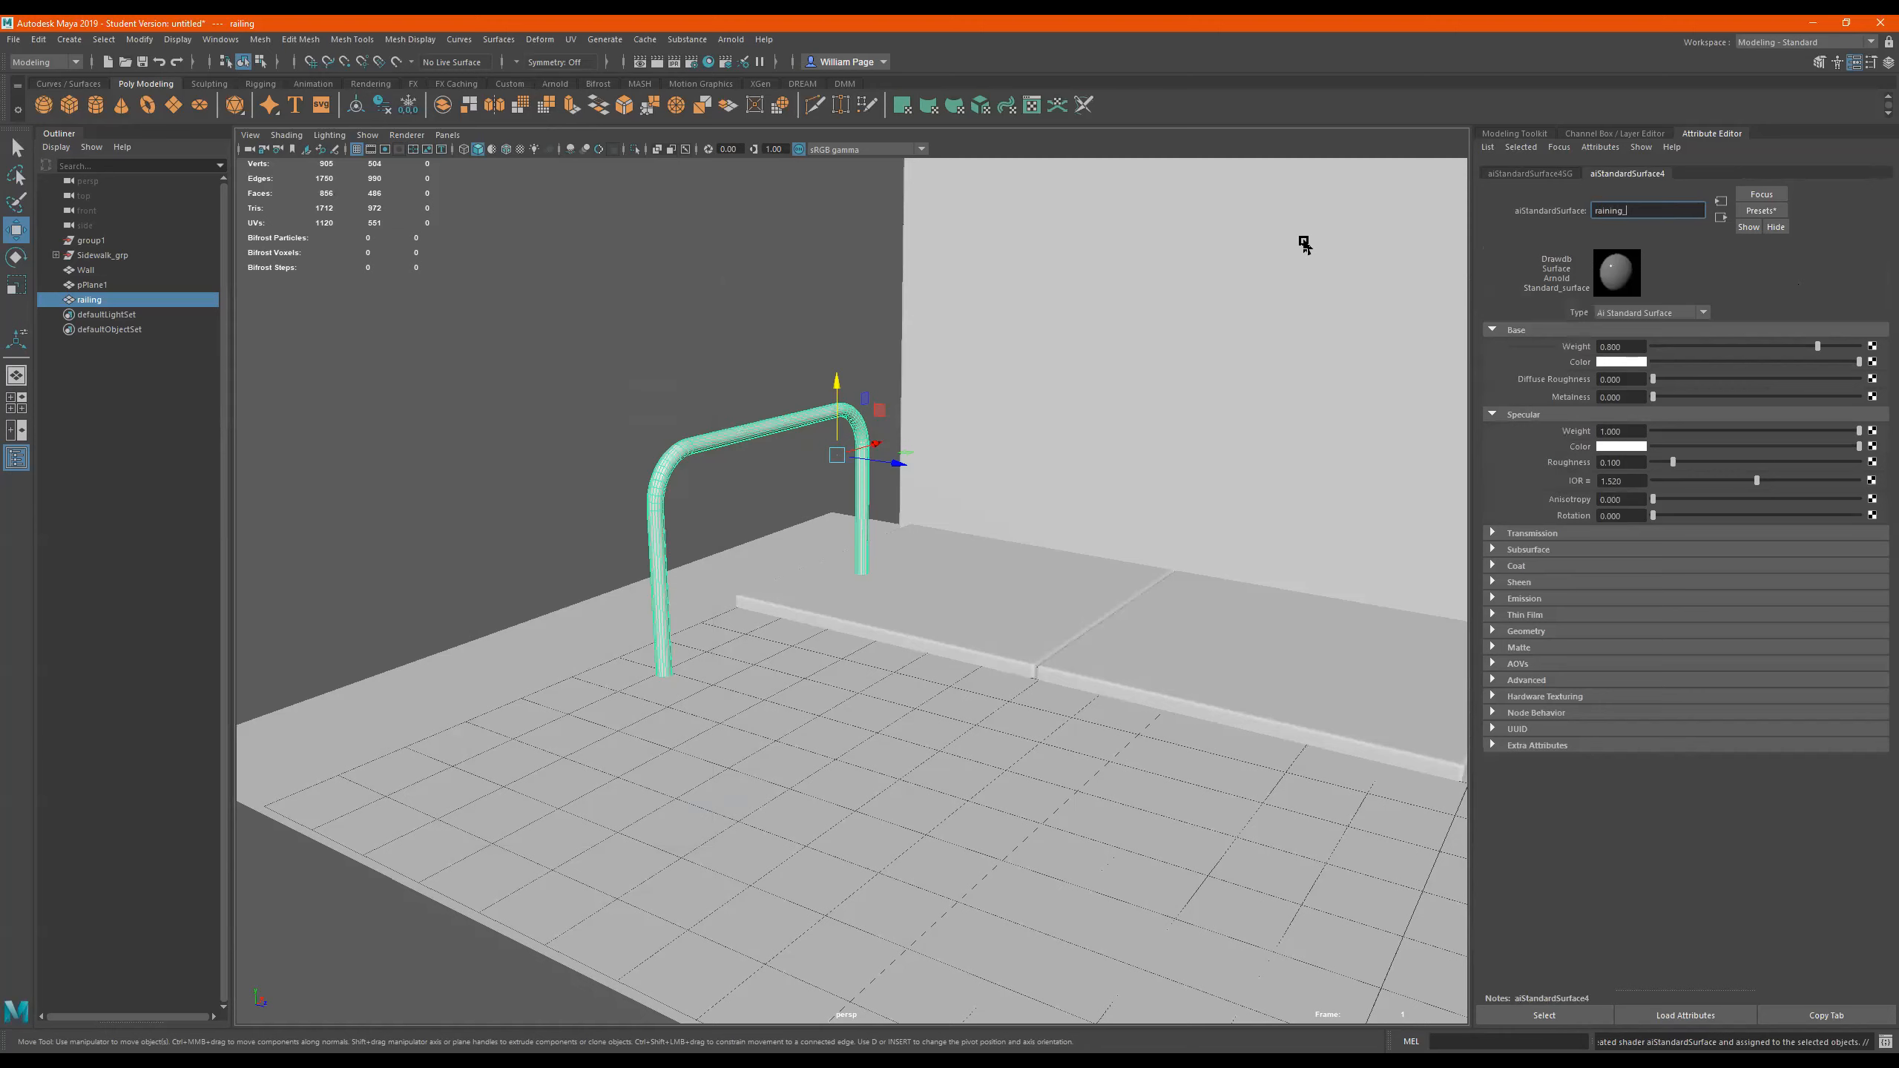
type("MTL")
key("Return")
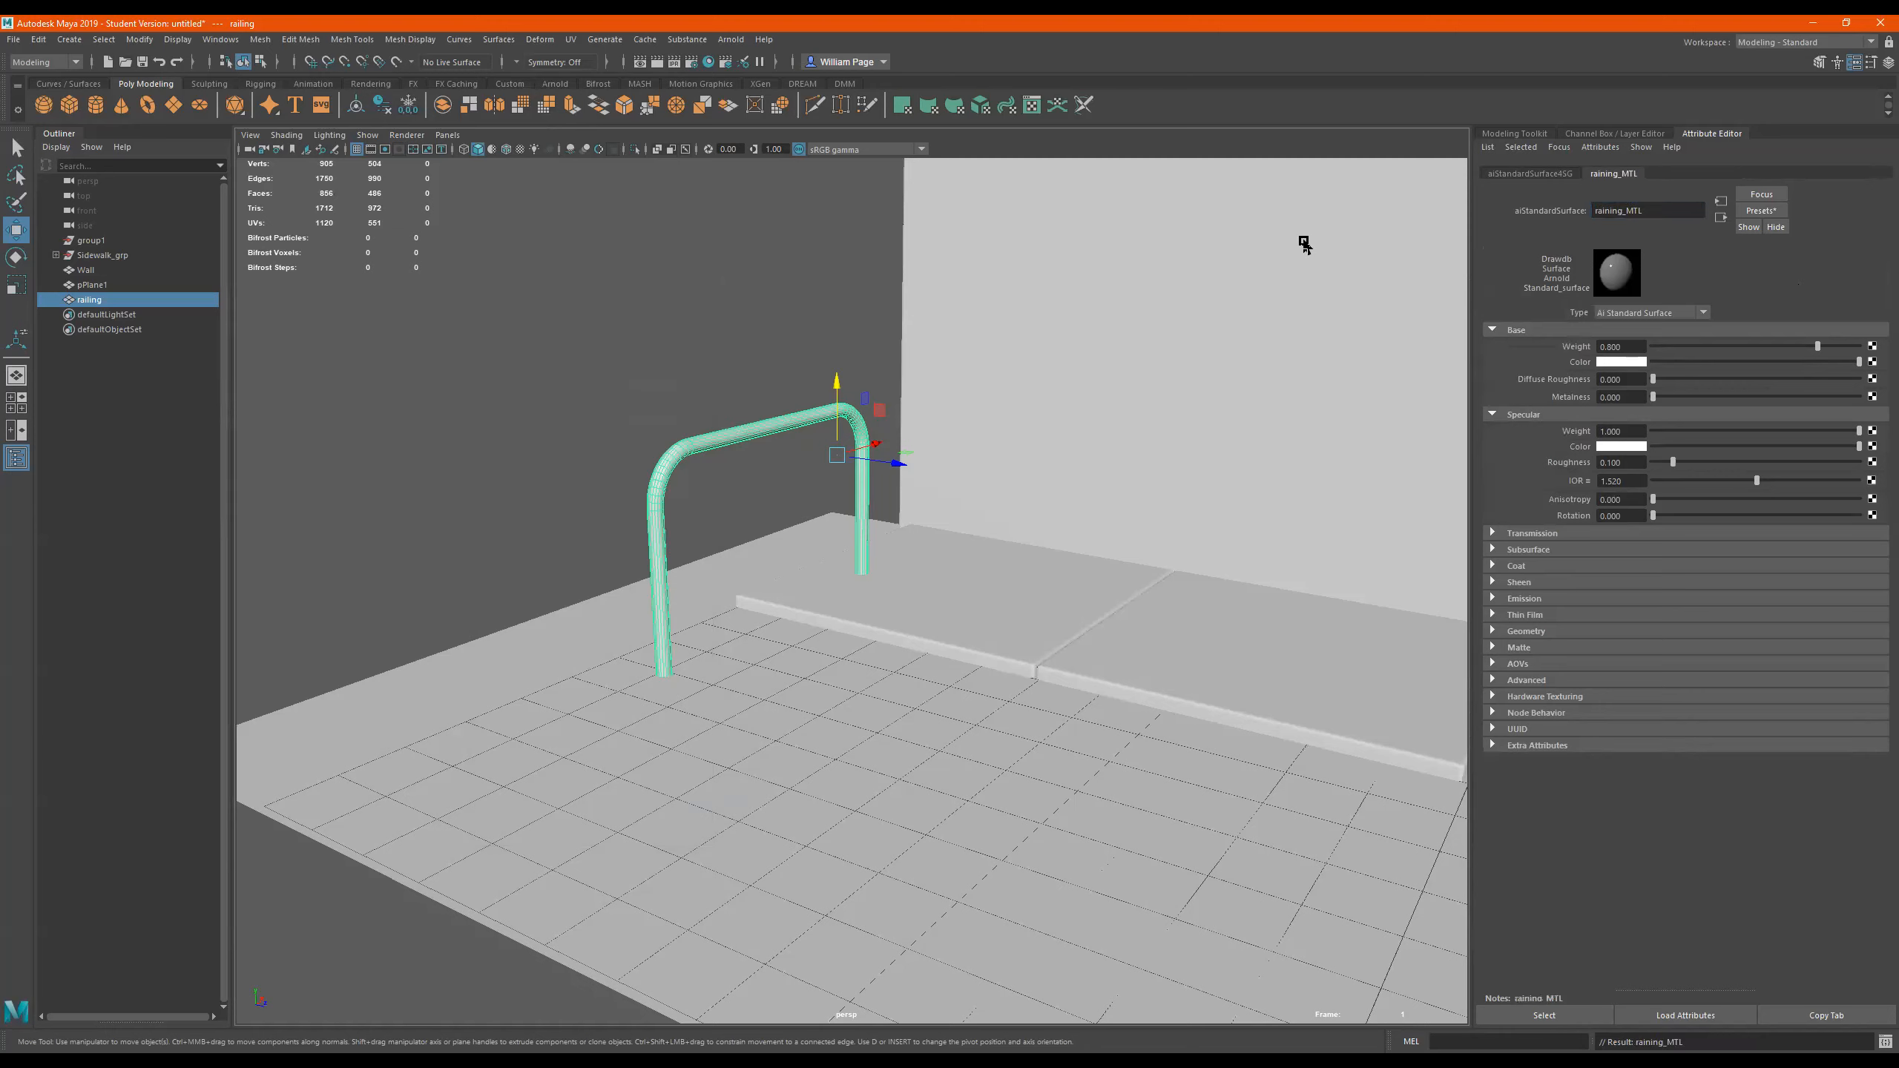
Switch to the UV Editing workspace and apply an automatic UV projection to the railing, ending in object selection mode.
left_click(1811, 46)
left_click(1824, 147)
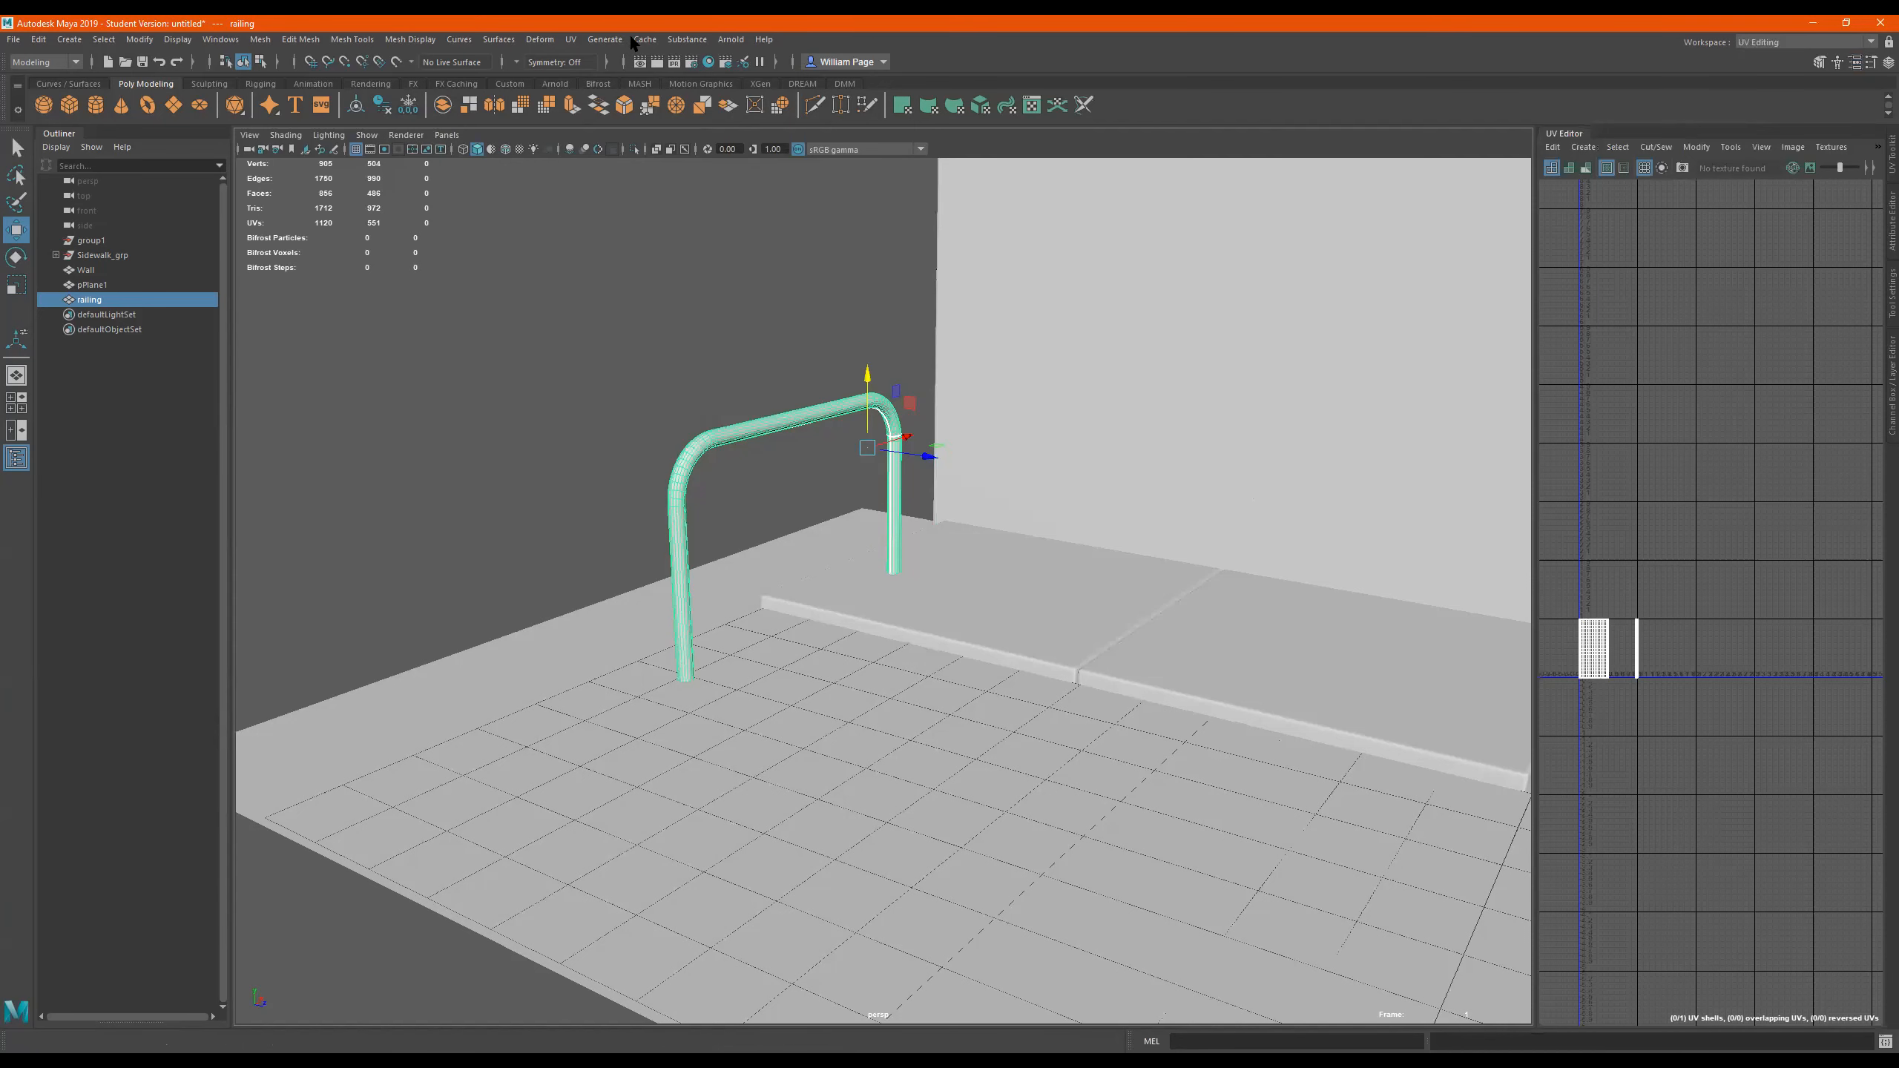
left_click(570, 38)
left_click(622, 125)
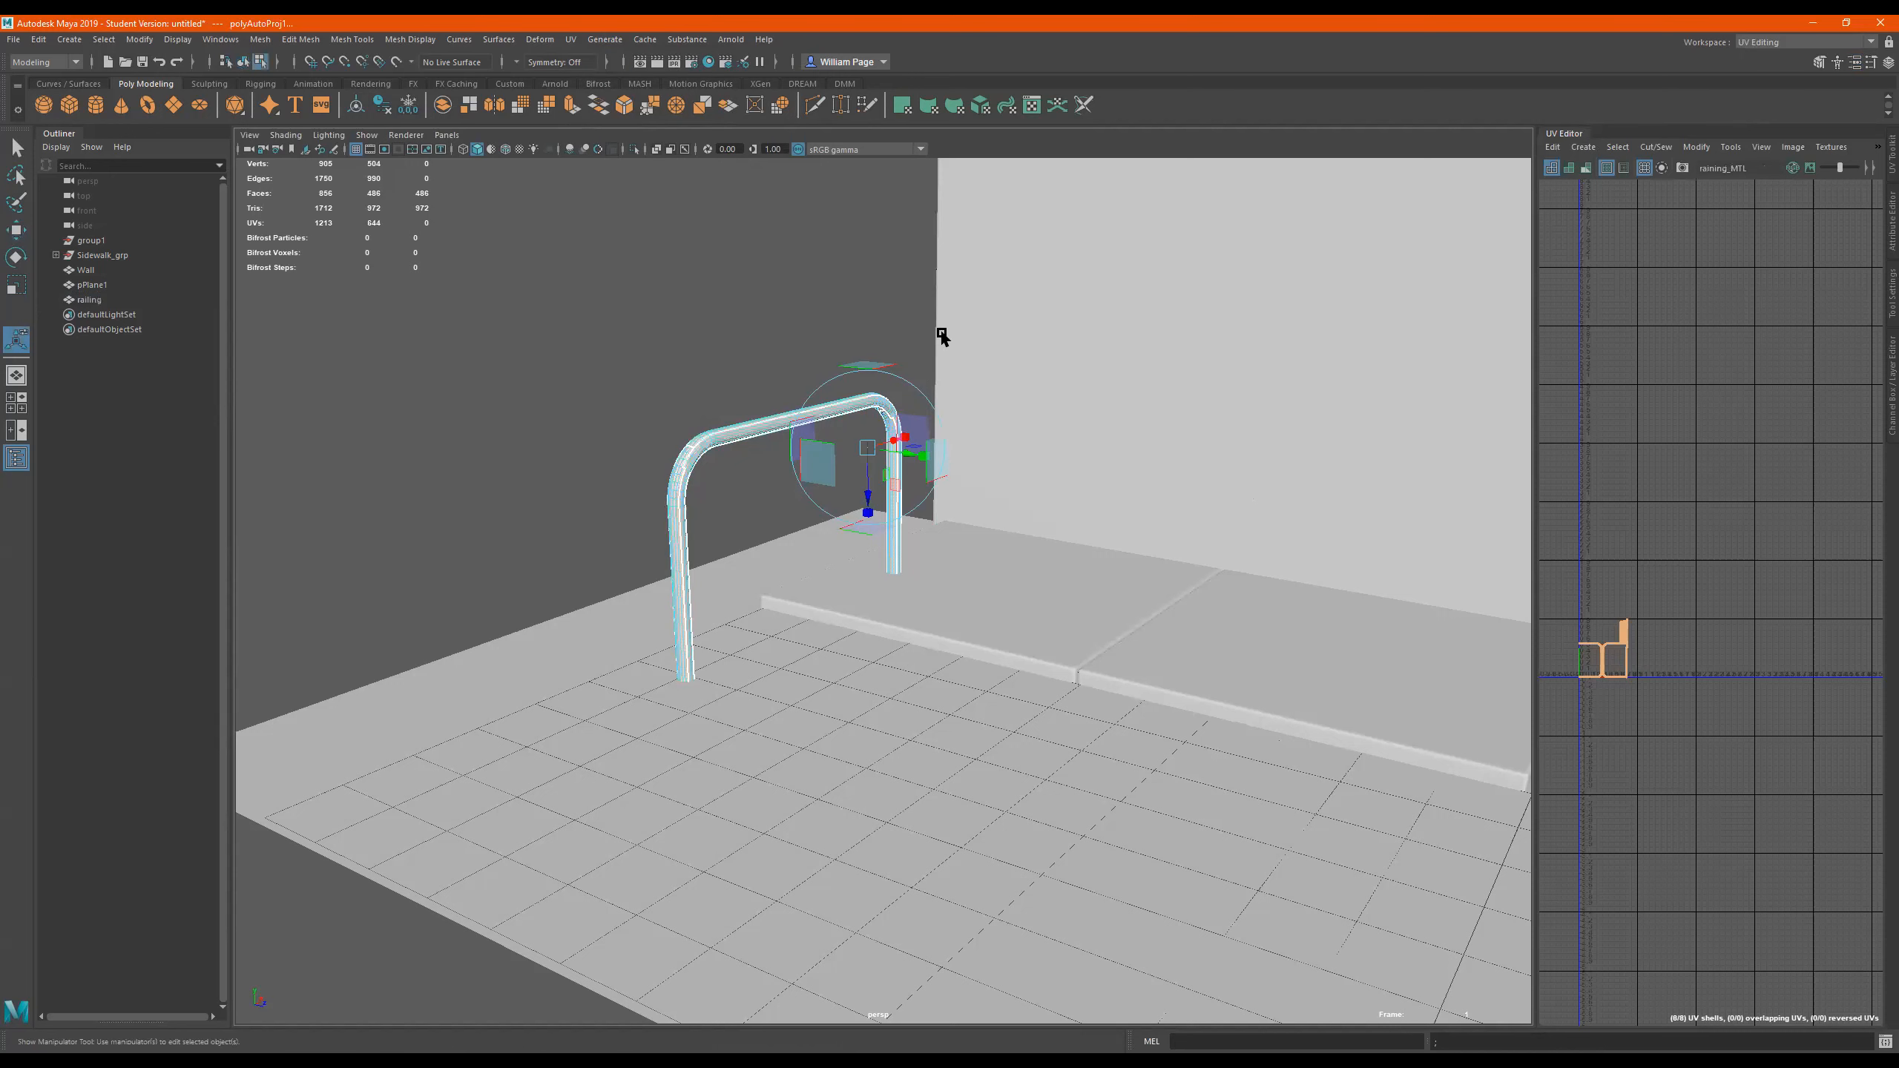
key("f")
scroll(1731, 533, "up", 3)
mouse_move(677, 513)
left_mouse_down("alt")
mouse_move(771, 518)
mouse_move(650, 530)
left_mouse_up("alt")
middle_click_drag(812, 498, 724, 512, "alt")
right_click_drag(612, 371, 840, 206)
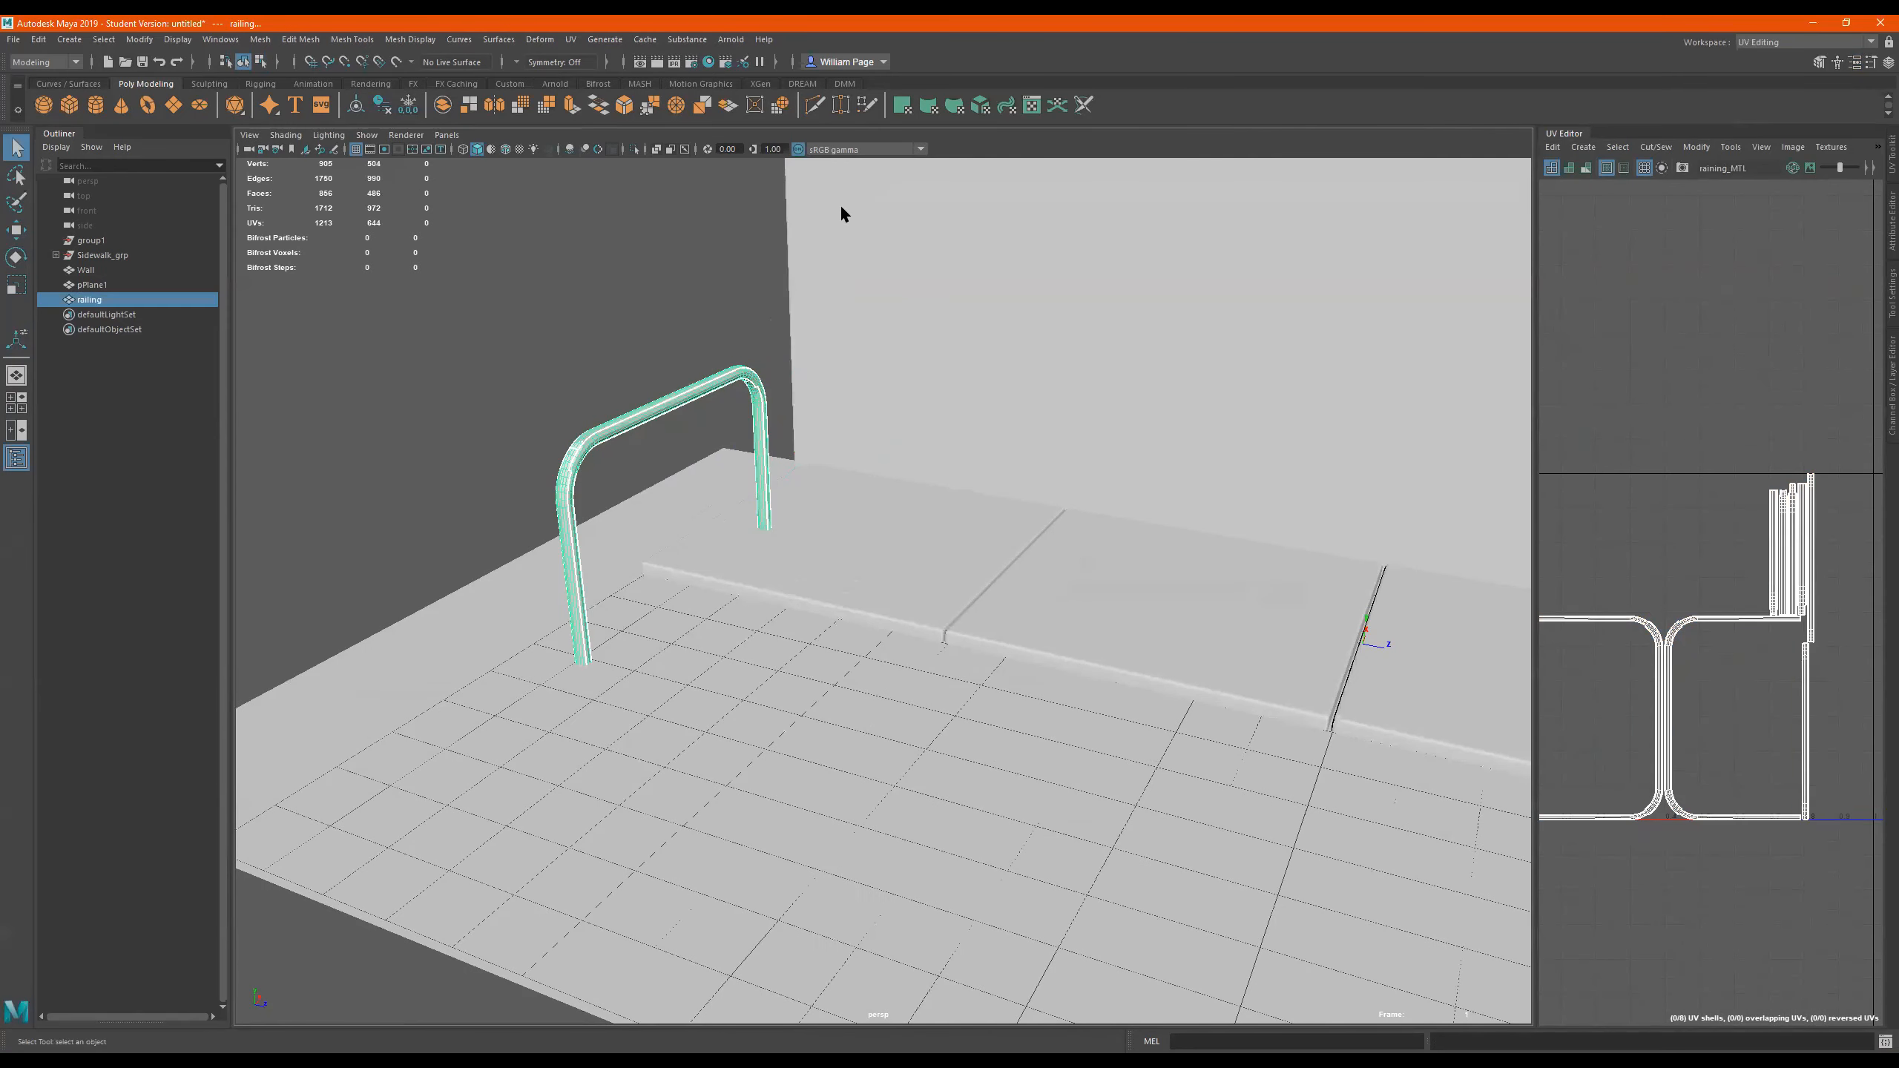
Select all the scene meshes and export the selection to the desktop as dddd_Rail.fbx in FBX format.
scroll(402, 467, "down", 5)
left_click_drag(647, 294, 1418, 953)
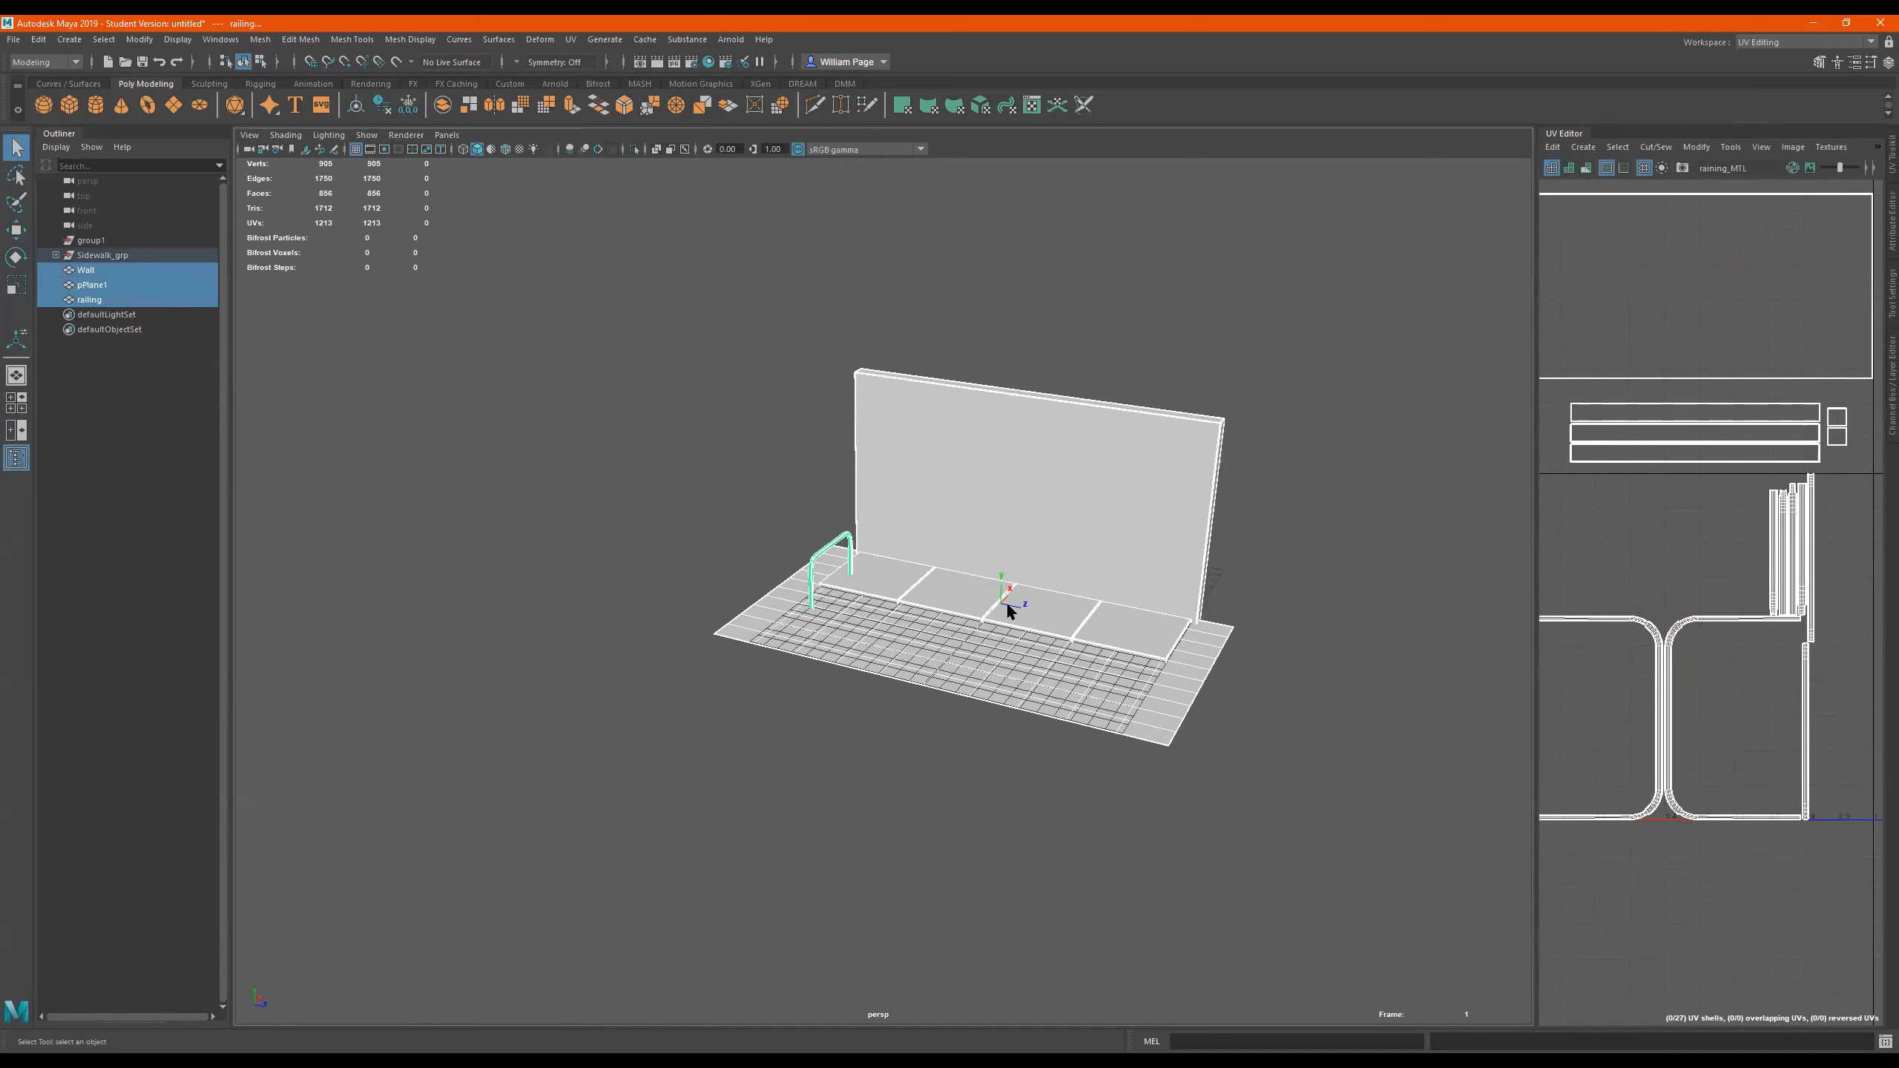
right_click_drag(1067, 567, 1160, 551, "alt")
left_click_drag(1076, 560, 1114, 565, "alt")
middle_click_drag(1103, 574, 1011, 597, "alt")
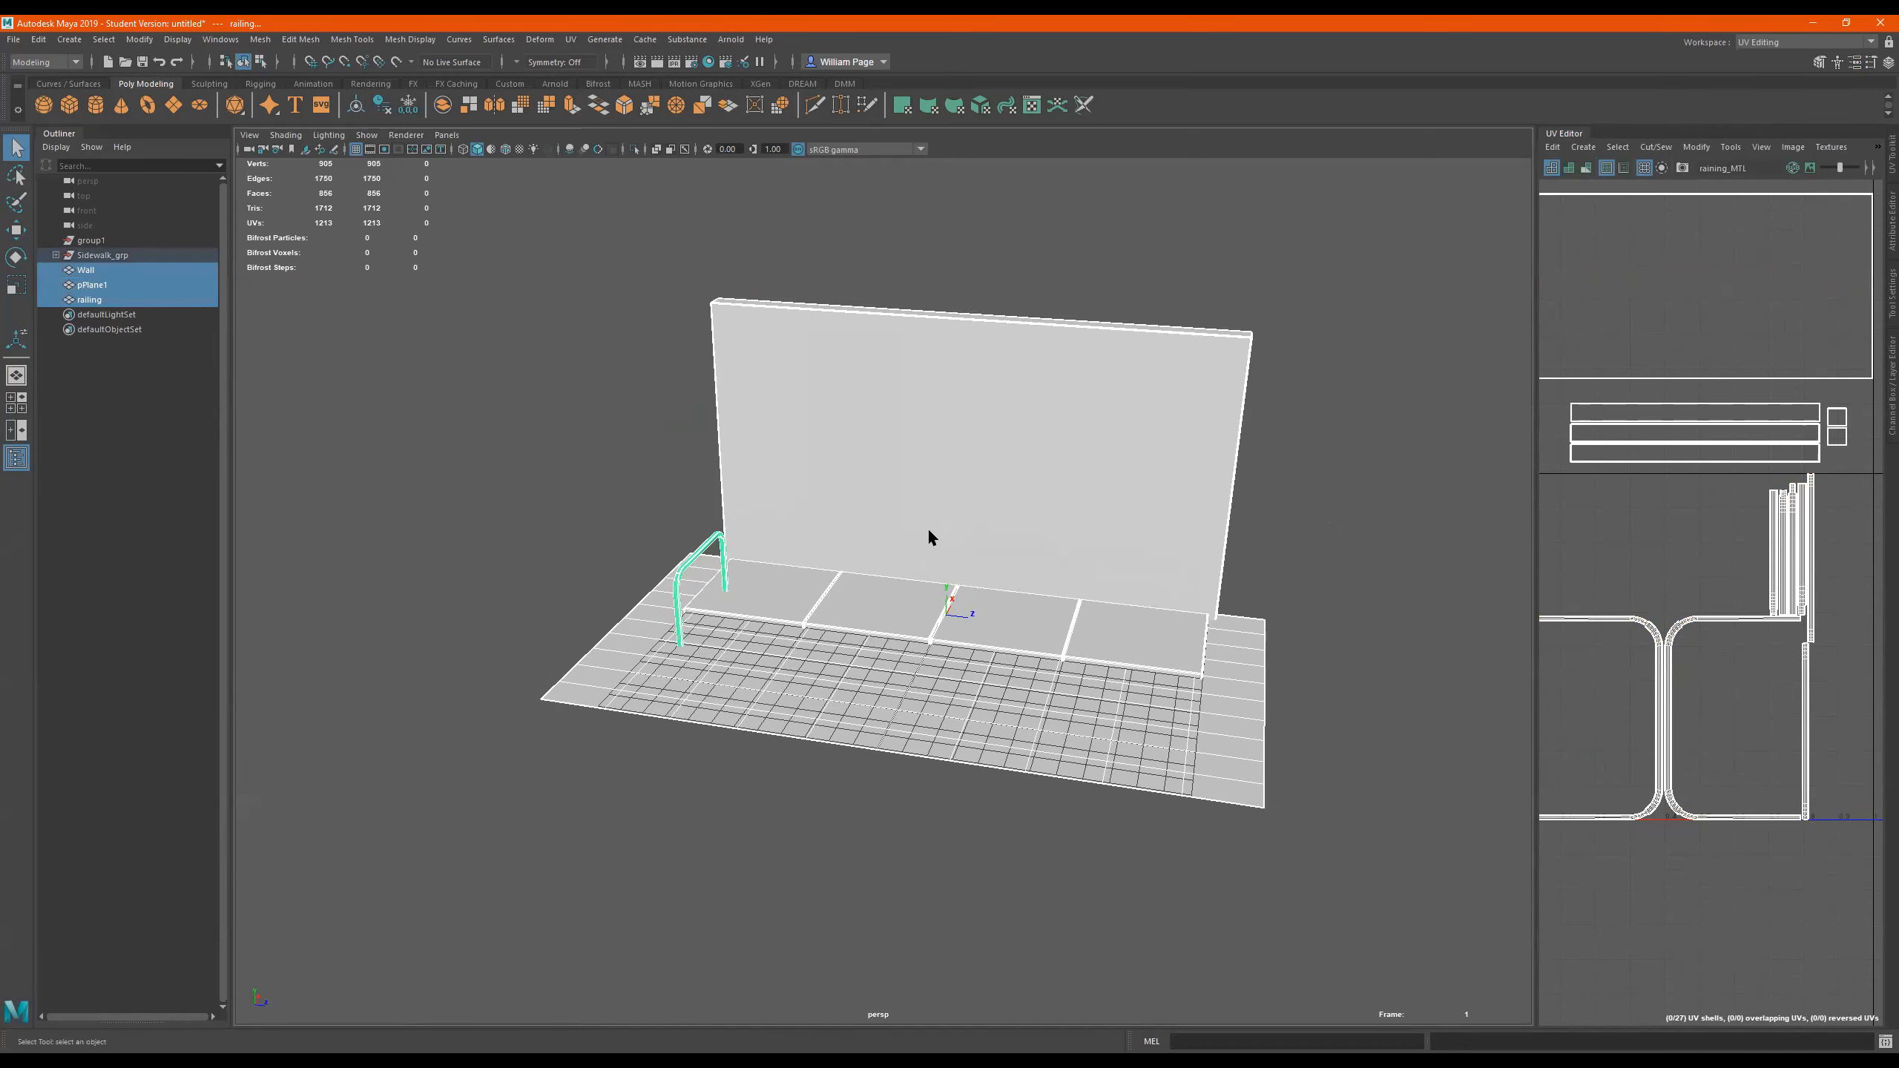
left_click(13, 39)
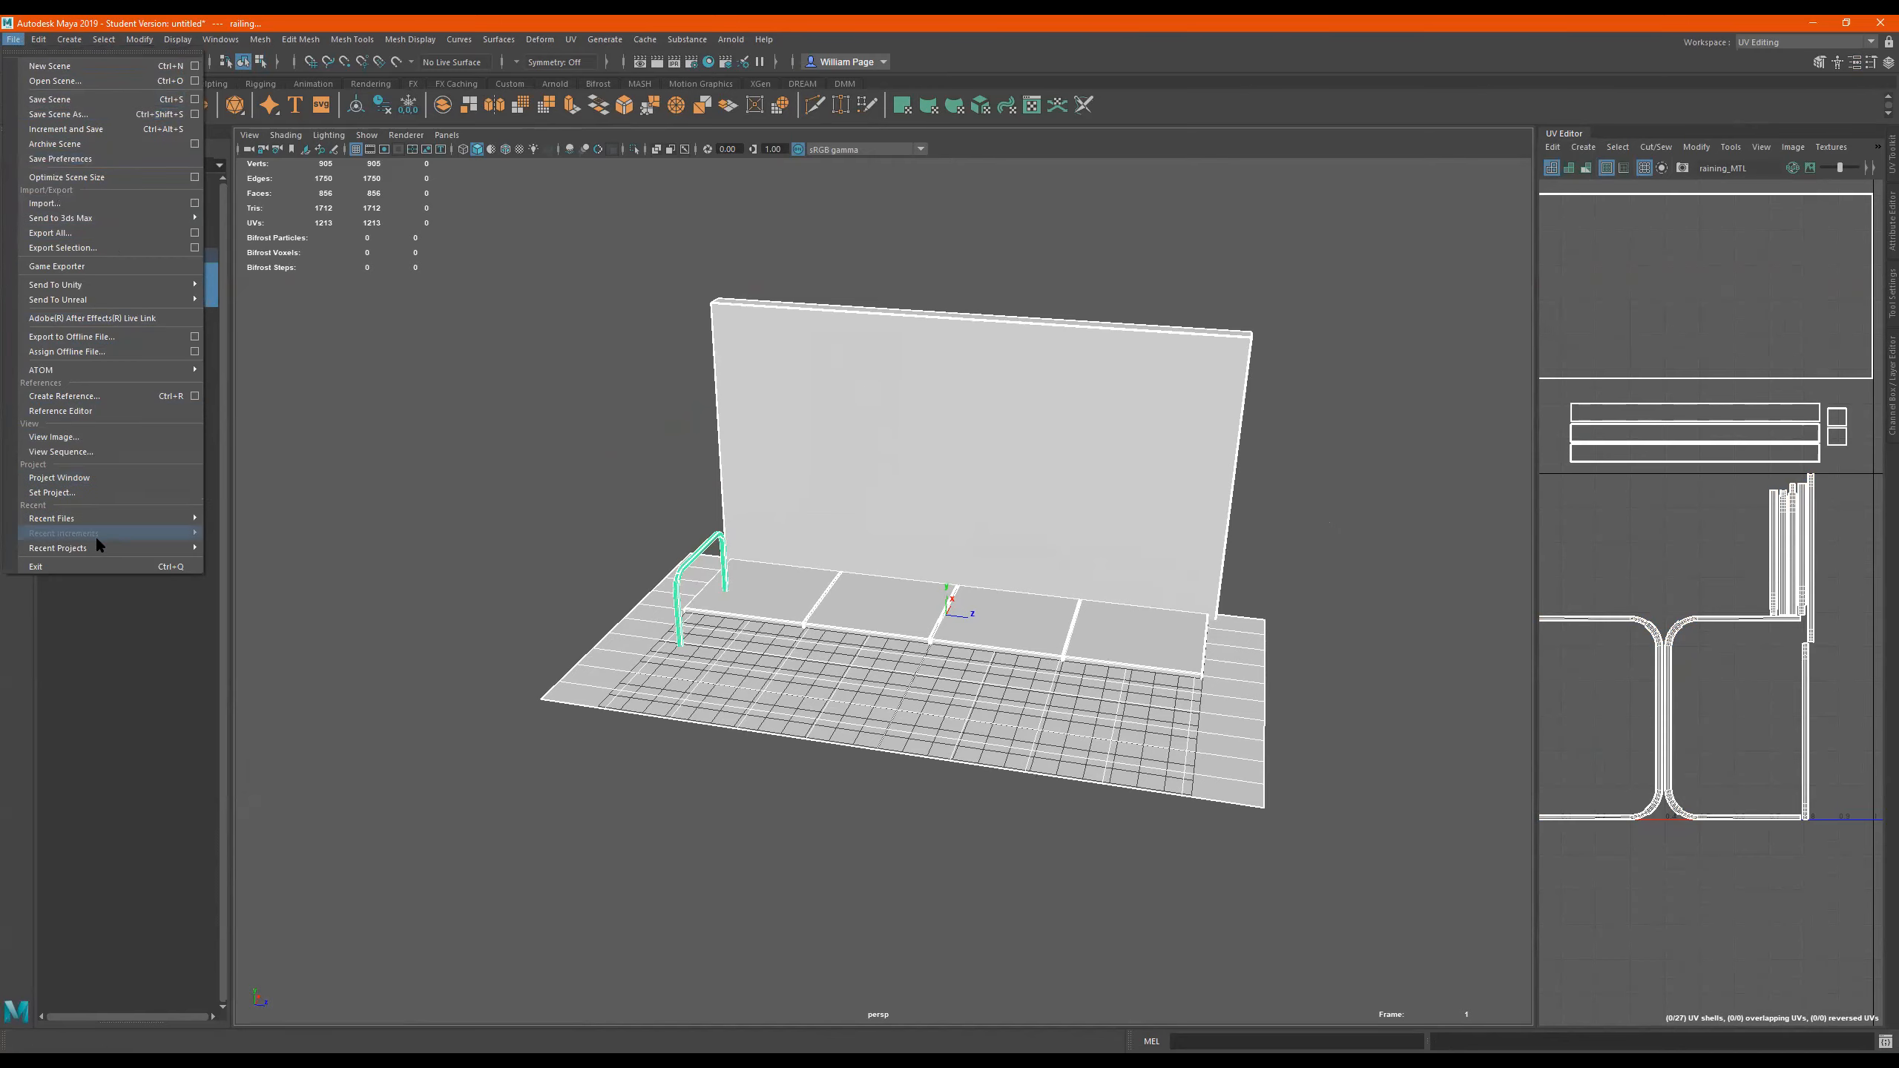
left_click(95, 247)
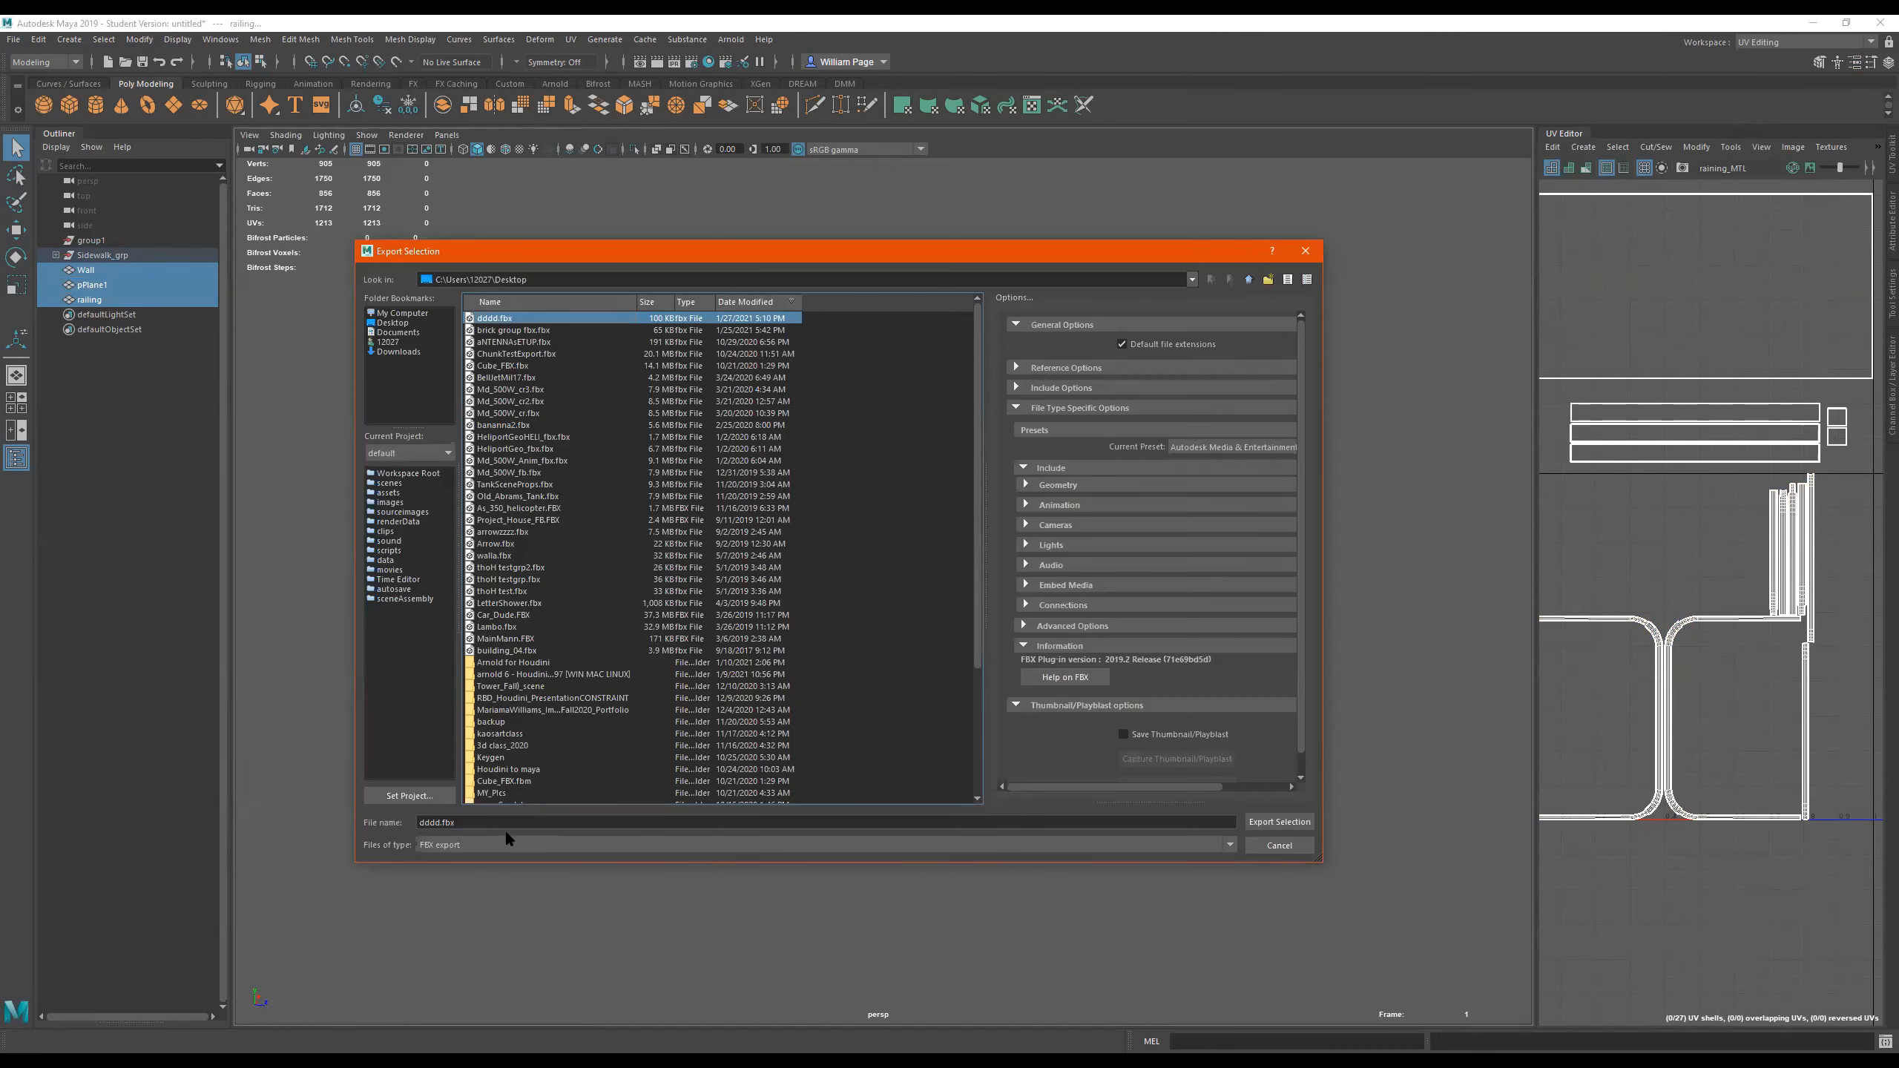
left_click(440, 823)
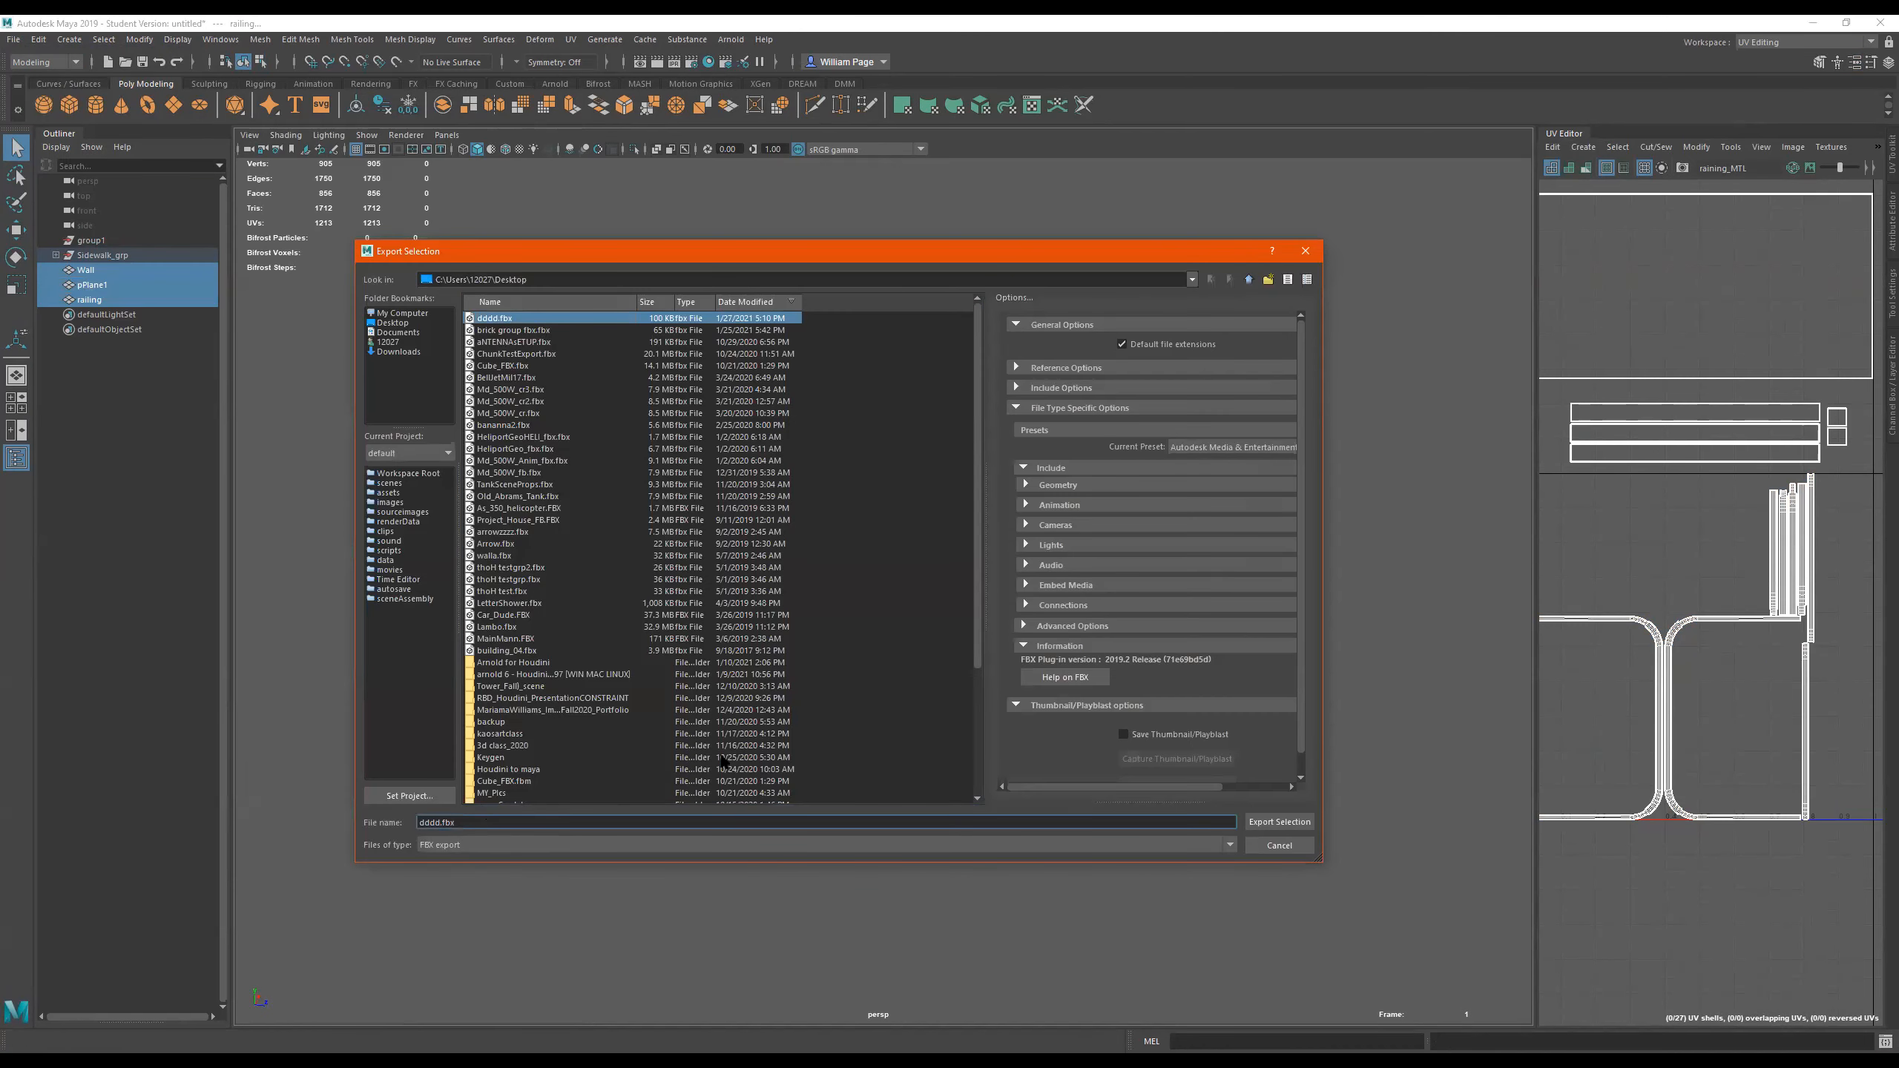
type("_Rail")
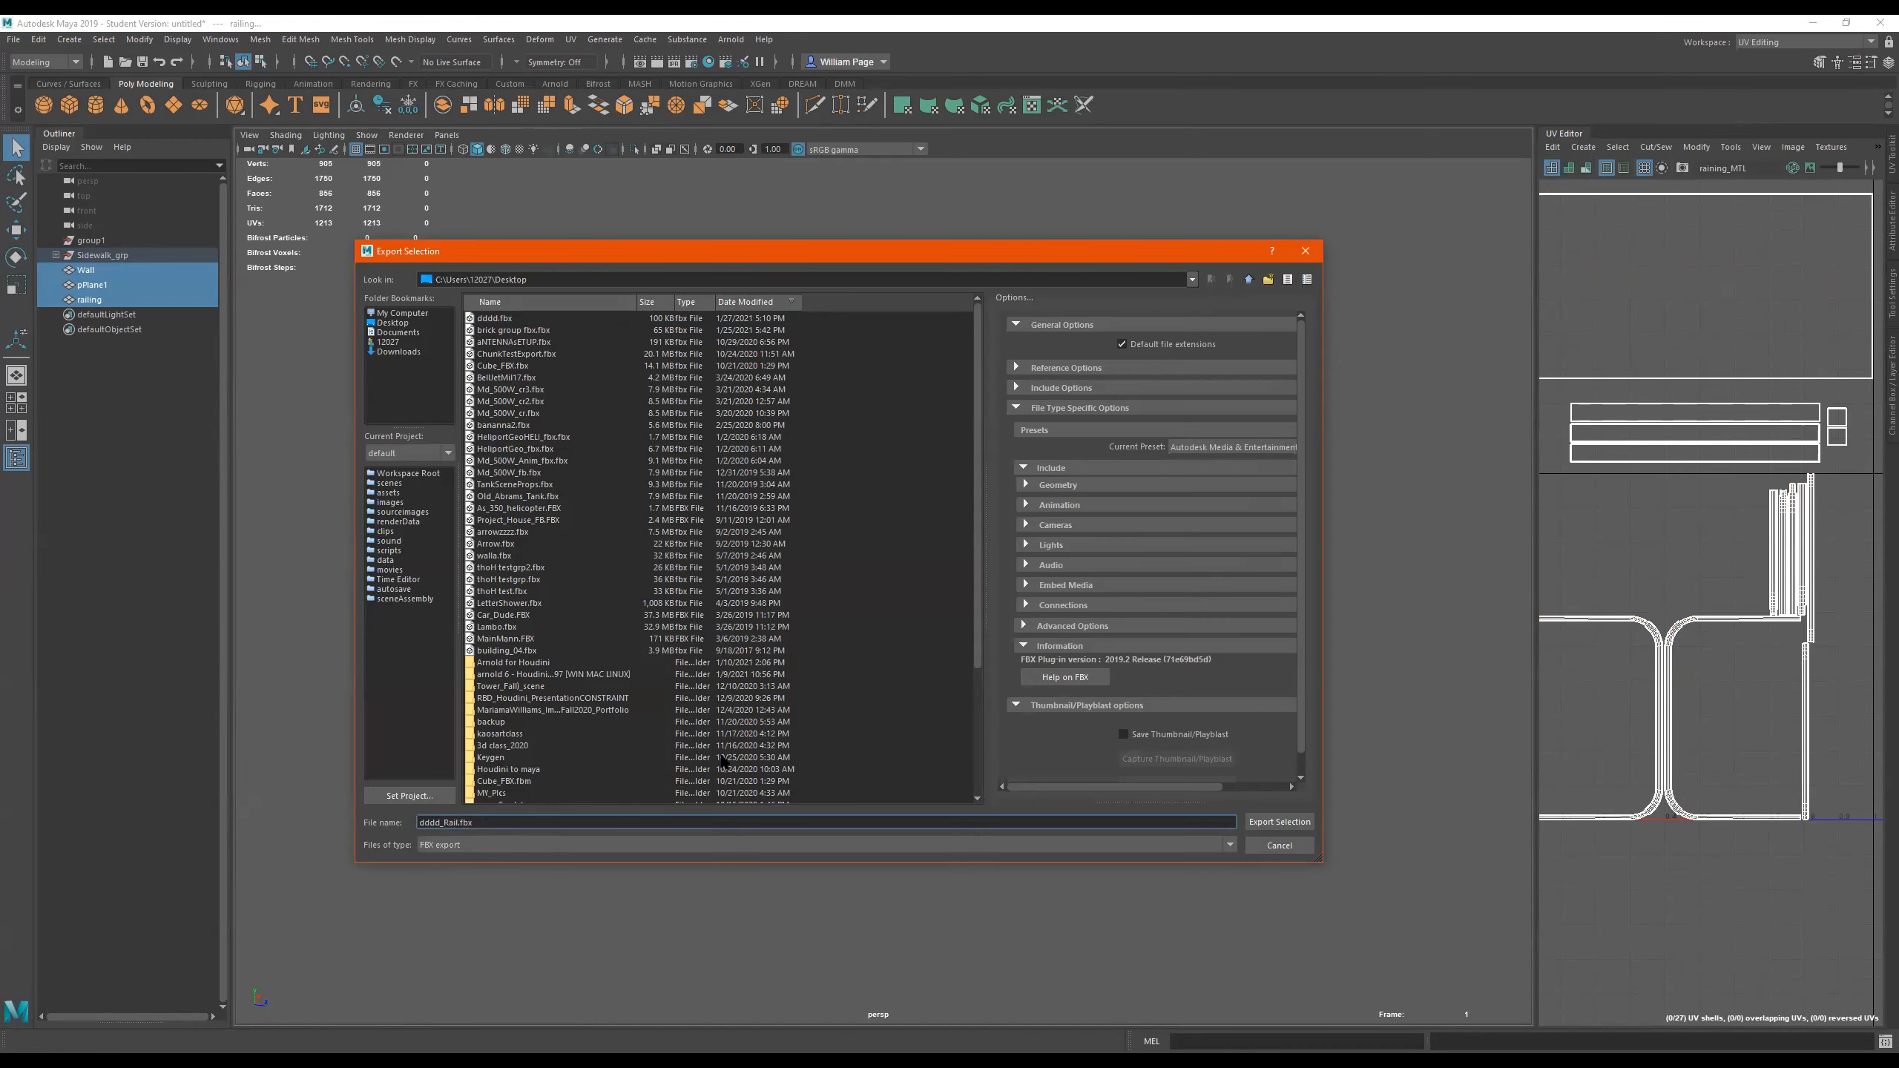
key("Return")
Switch to Substance Painter and replace the project's mesh with dddd_Rail.fbx in the project configuration, keeping stroke positions preserved.
left_click_drag(863, 529, 994, 434, "alt")
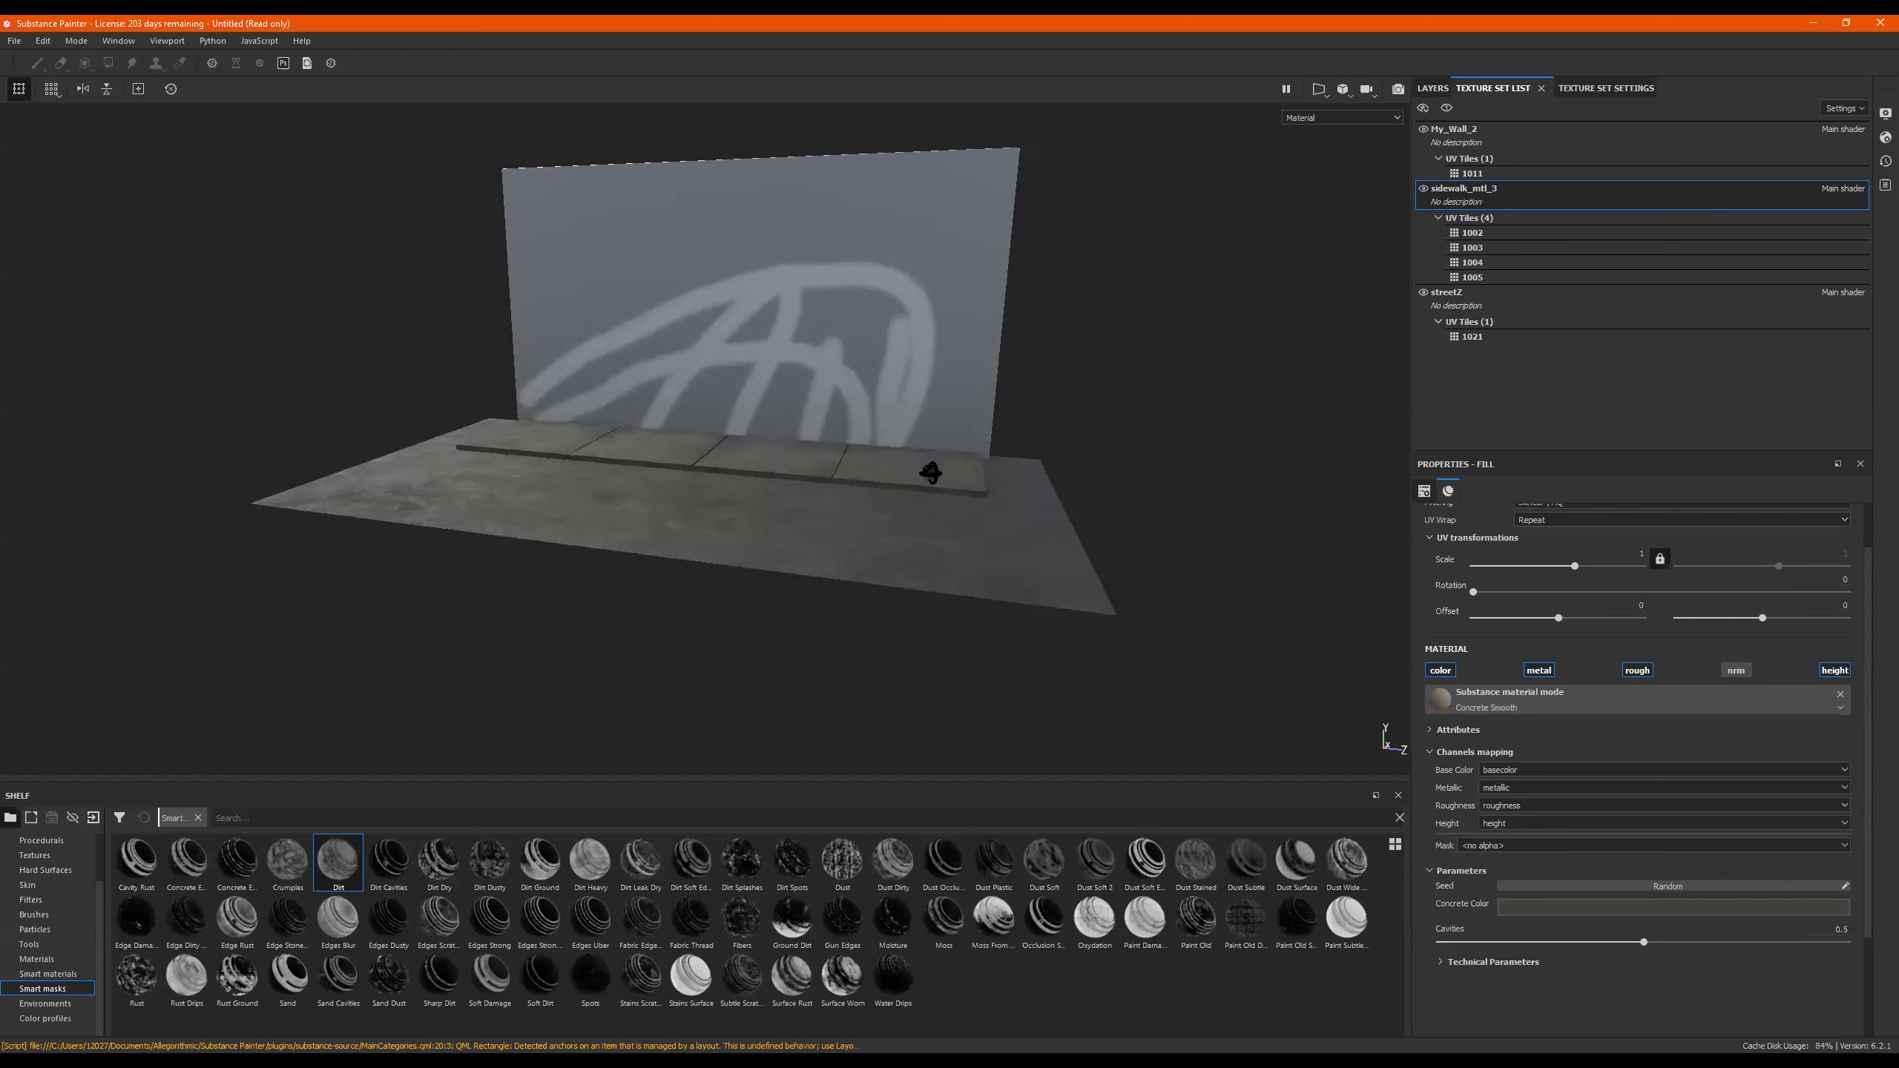
mouse_move(924, 483)
left_mouse_down("alt")
mouse_move(924, 500)
mouse_move(875, 464)
mouse_move(784, 457)
mouse_move(792, 411)
mouse_move(776, 412)
mouse_move(823, 417)
left_mouse_up("alt")
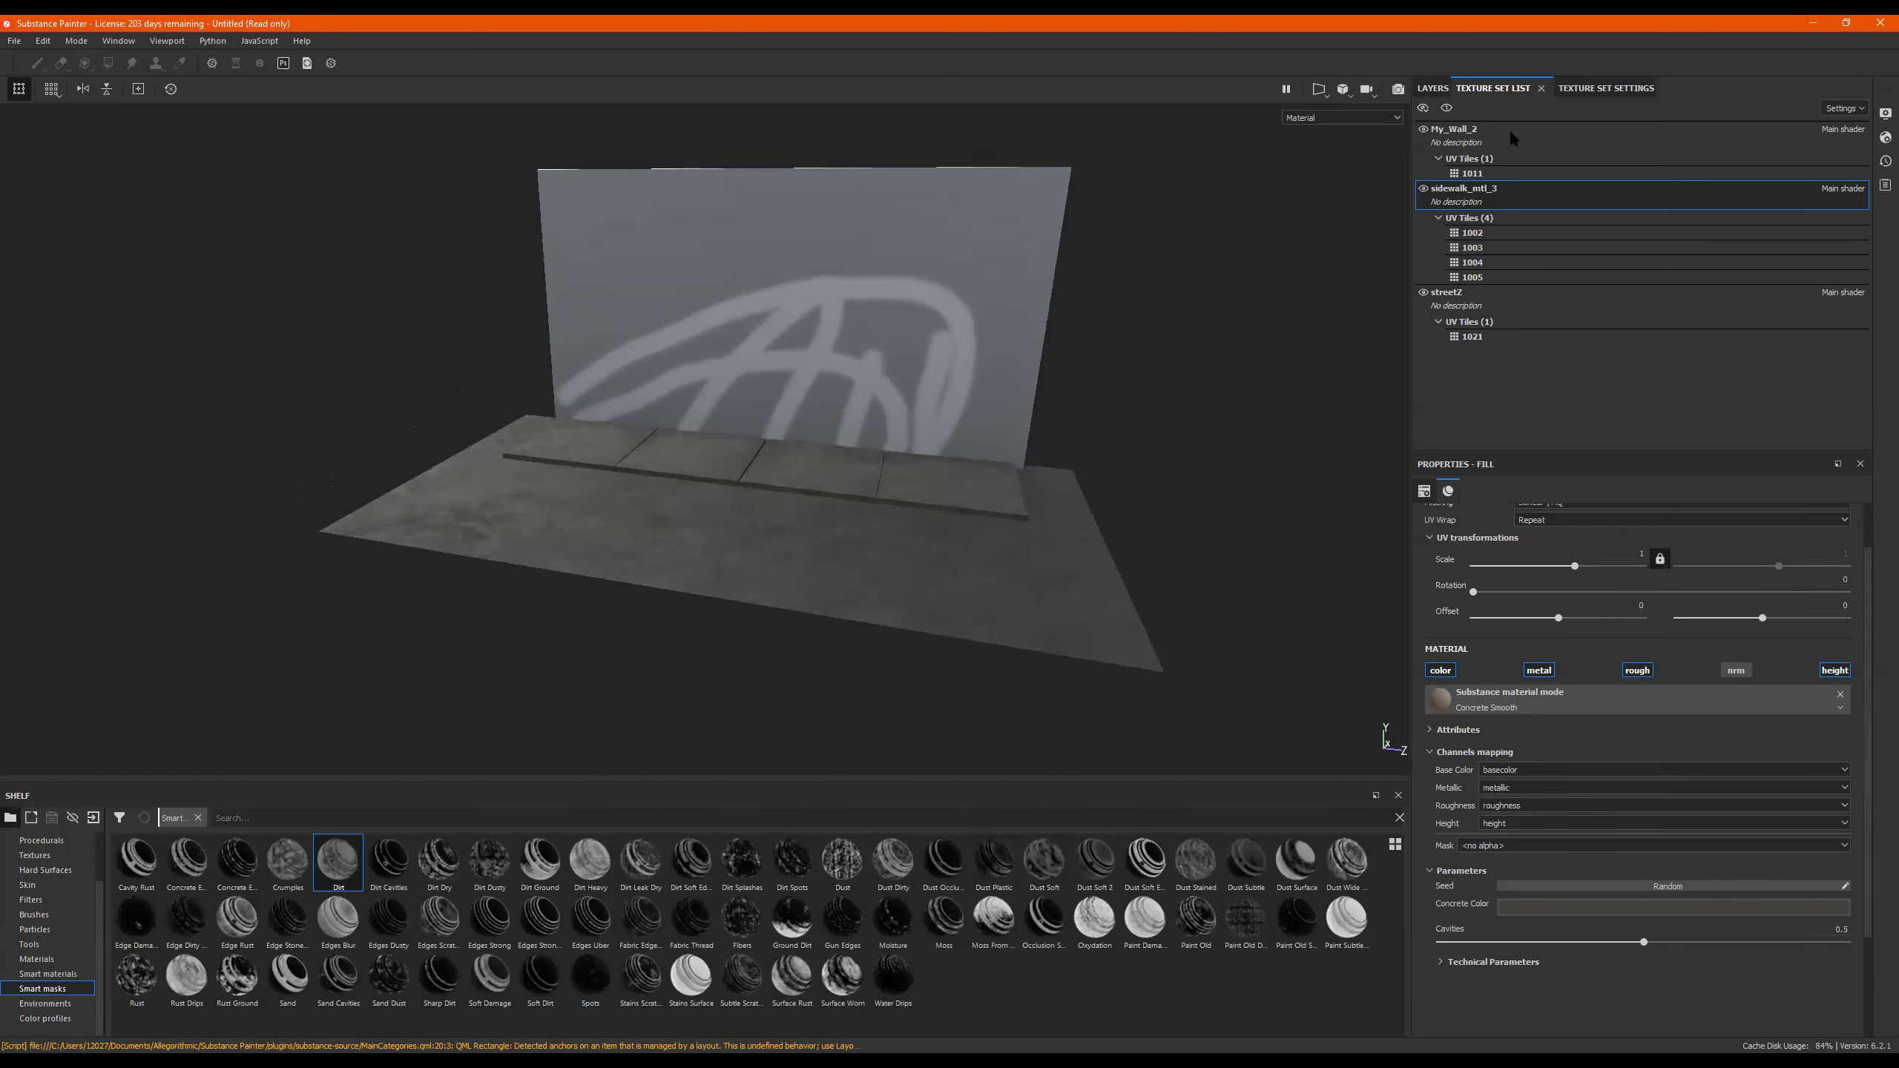
left_click(53, 45)
left_click(54, 47)
left_click(42, 41)
key("Escape")
left_click(1047, 421)
left_click(1029, 515)
double_click(1029, 515)
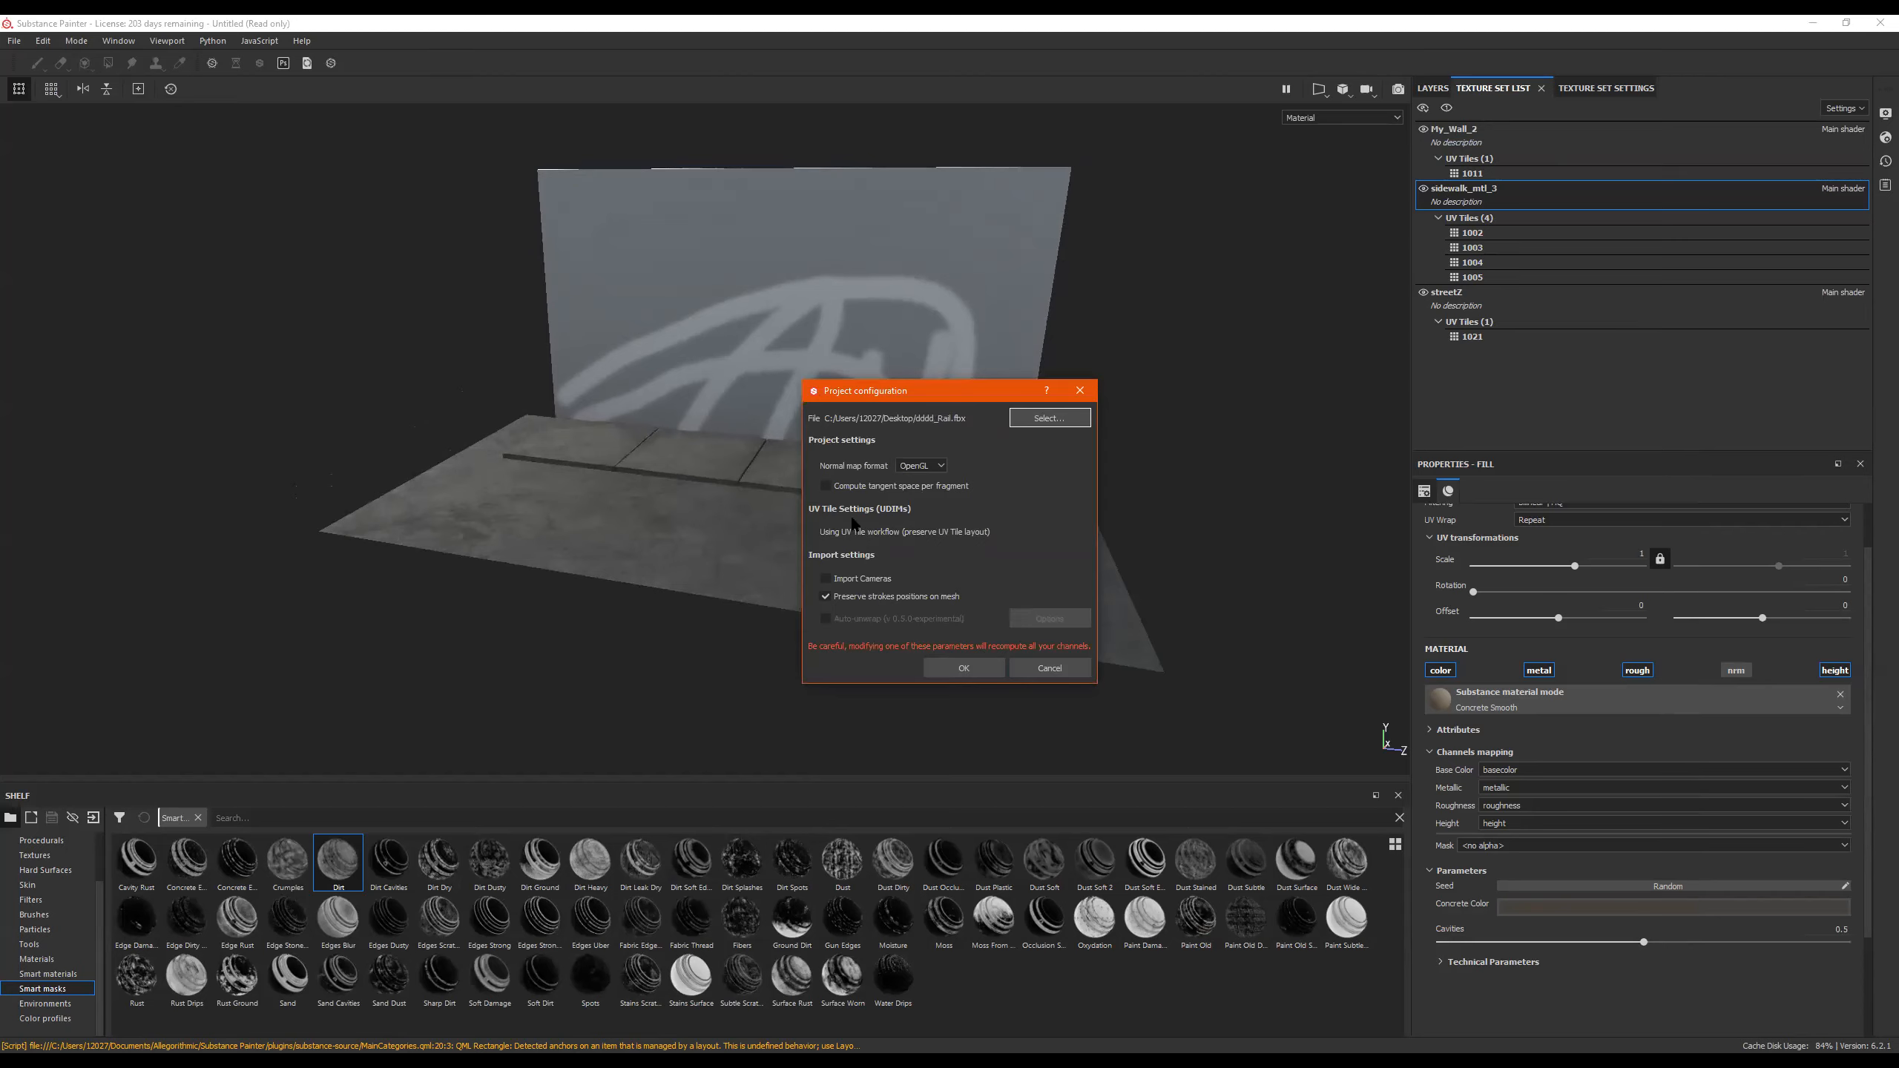
left_click(964, 666)
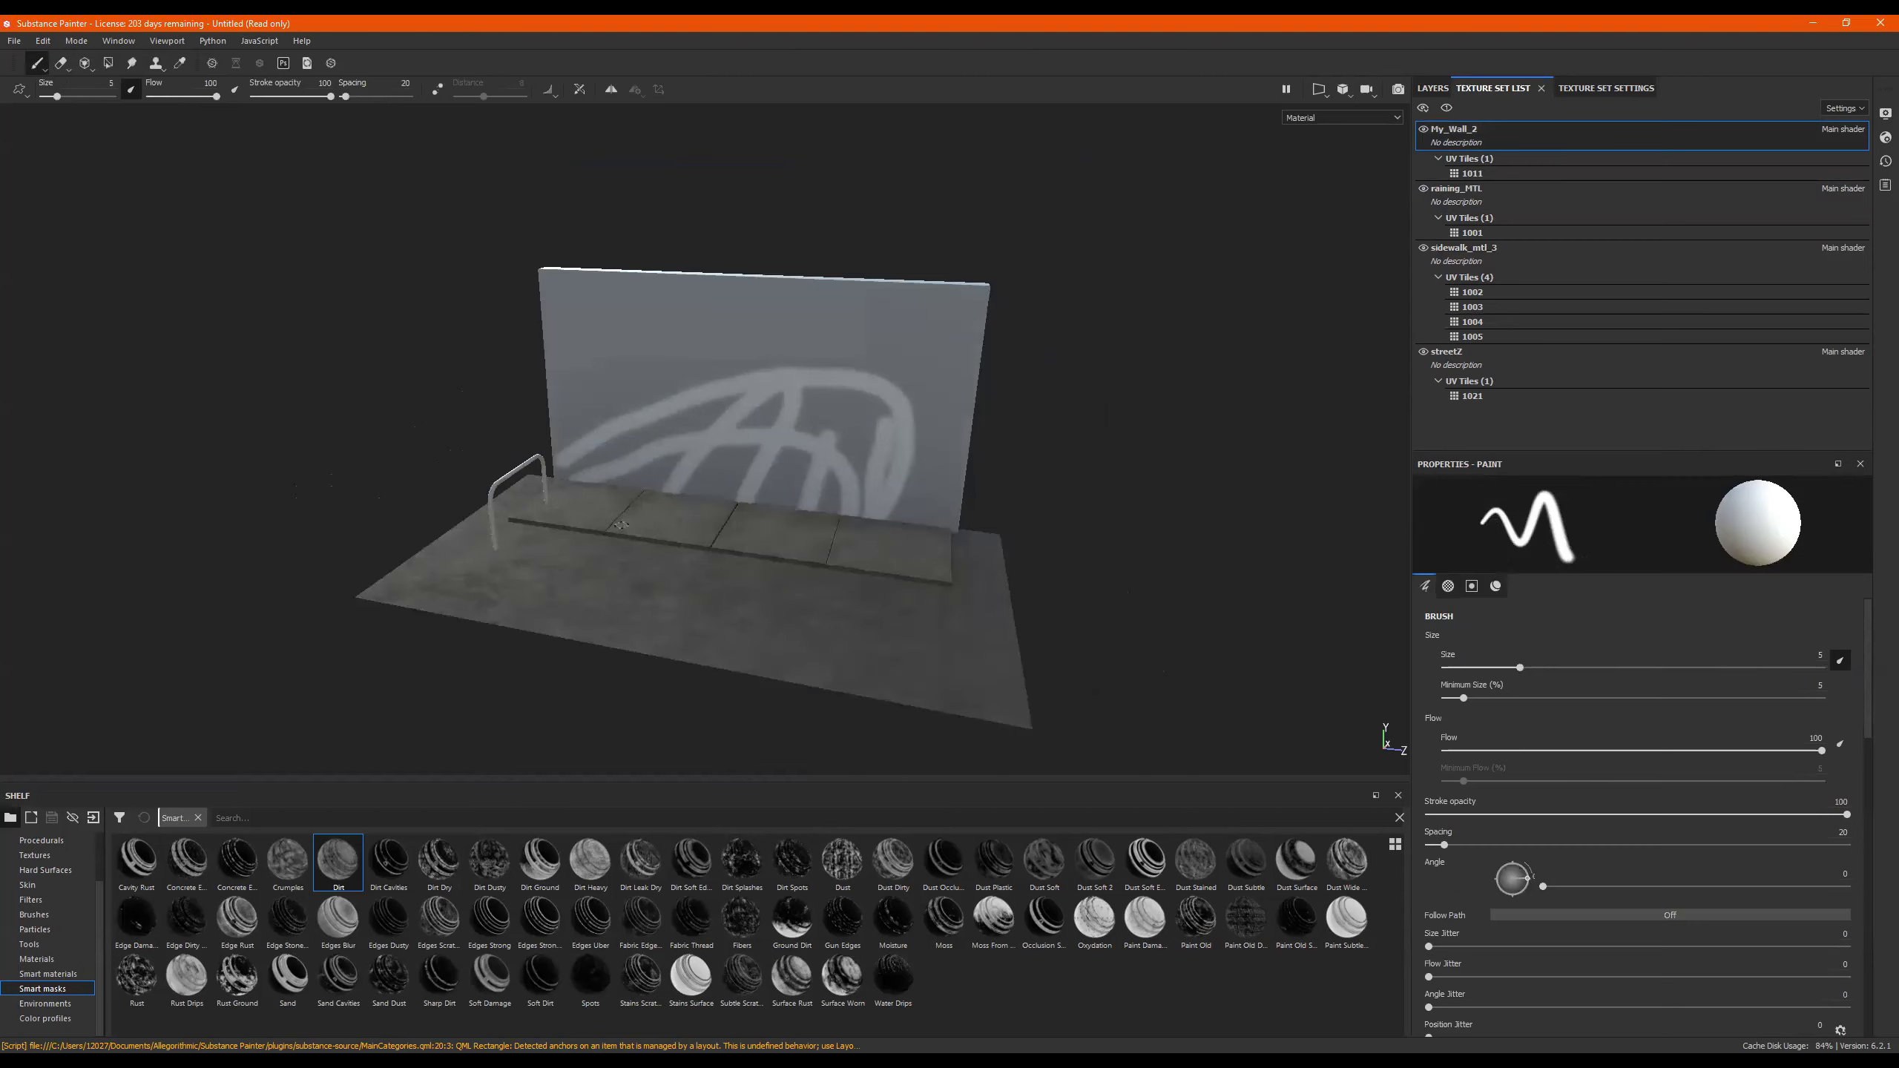
Examine the imported railing up close and how its posts meet the sidewalk and street.
scroll(600, 528, "up", 5)
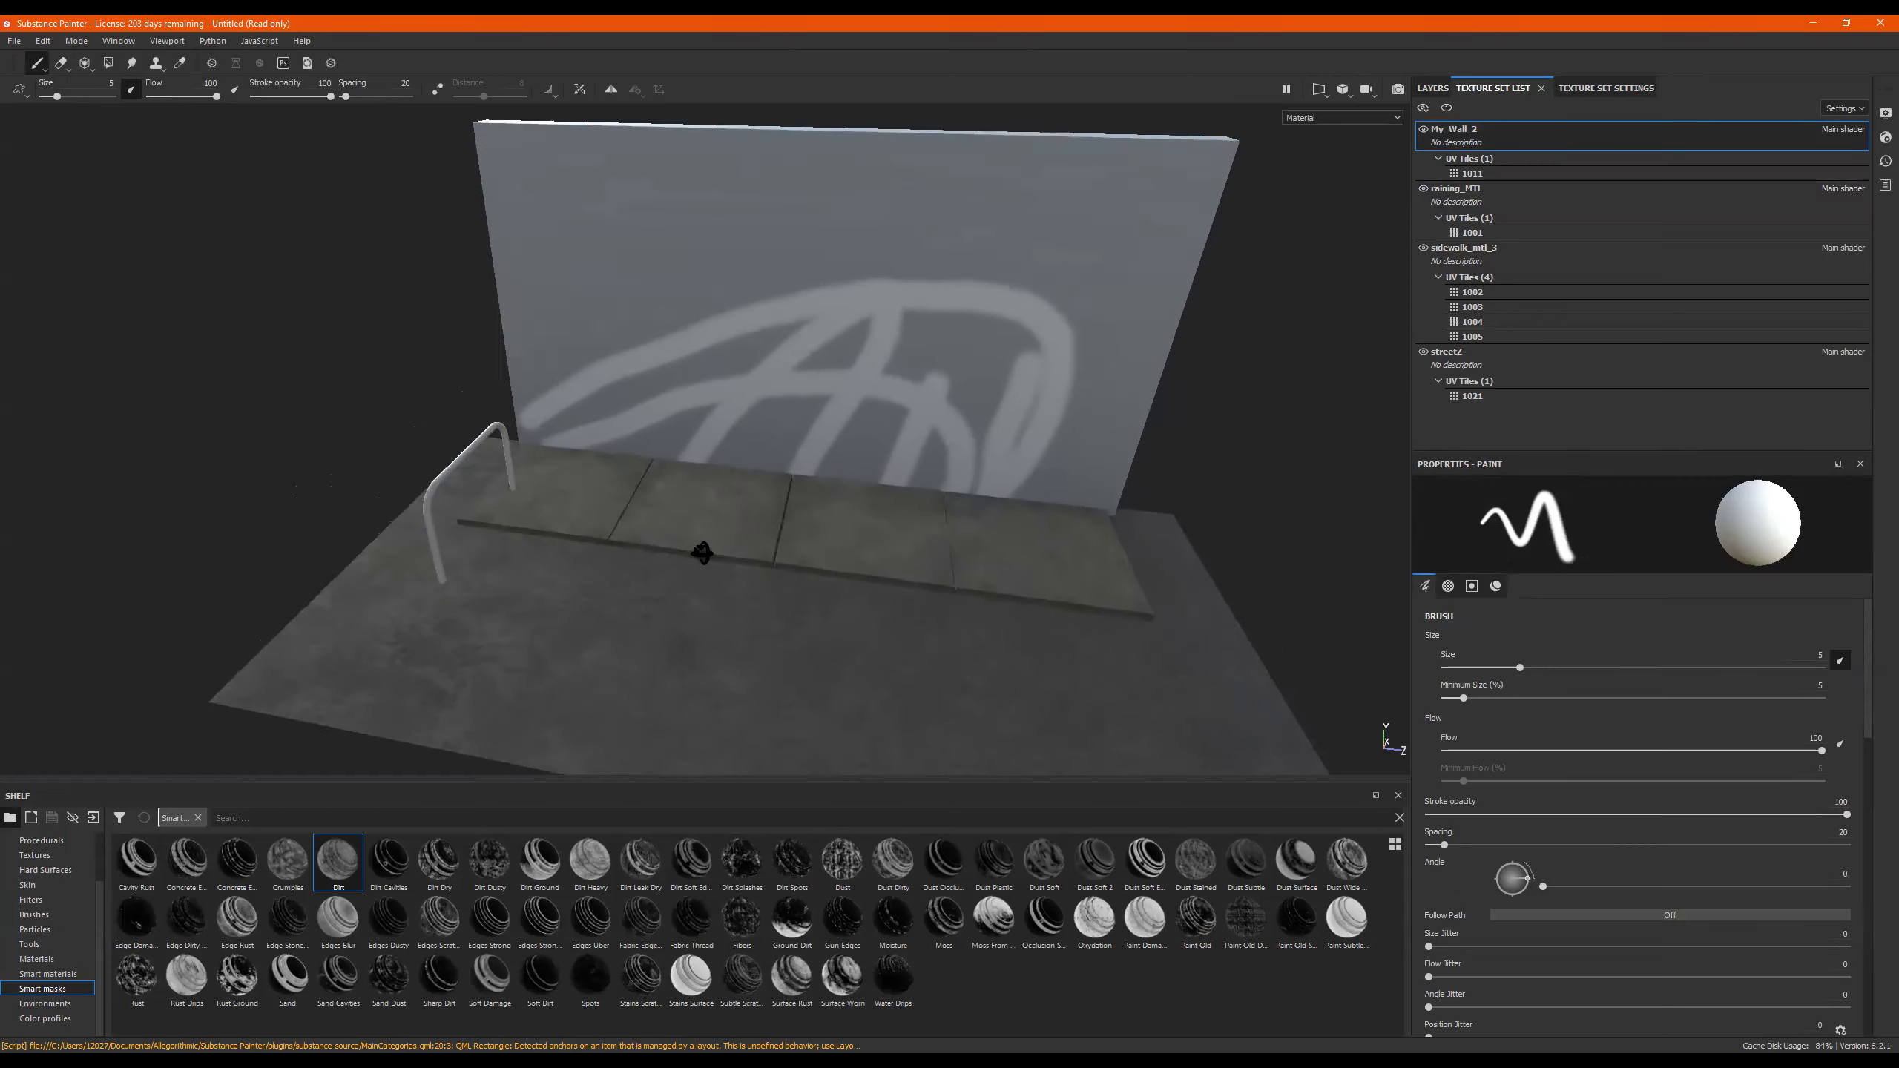
middle_click_drag(691, 381, 643, 216, "alt")
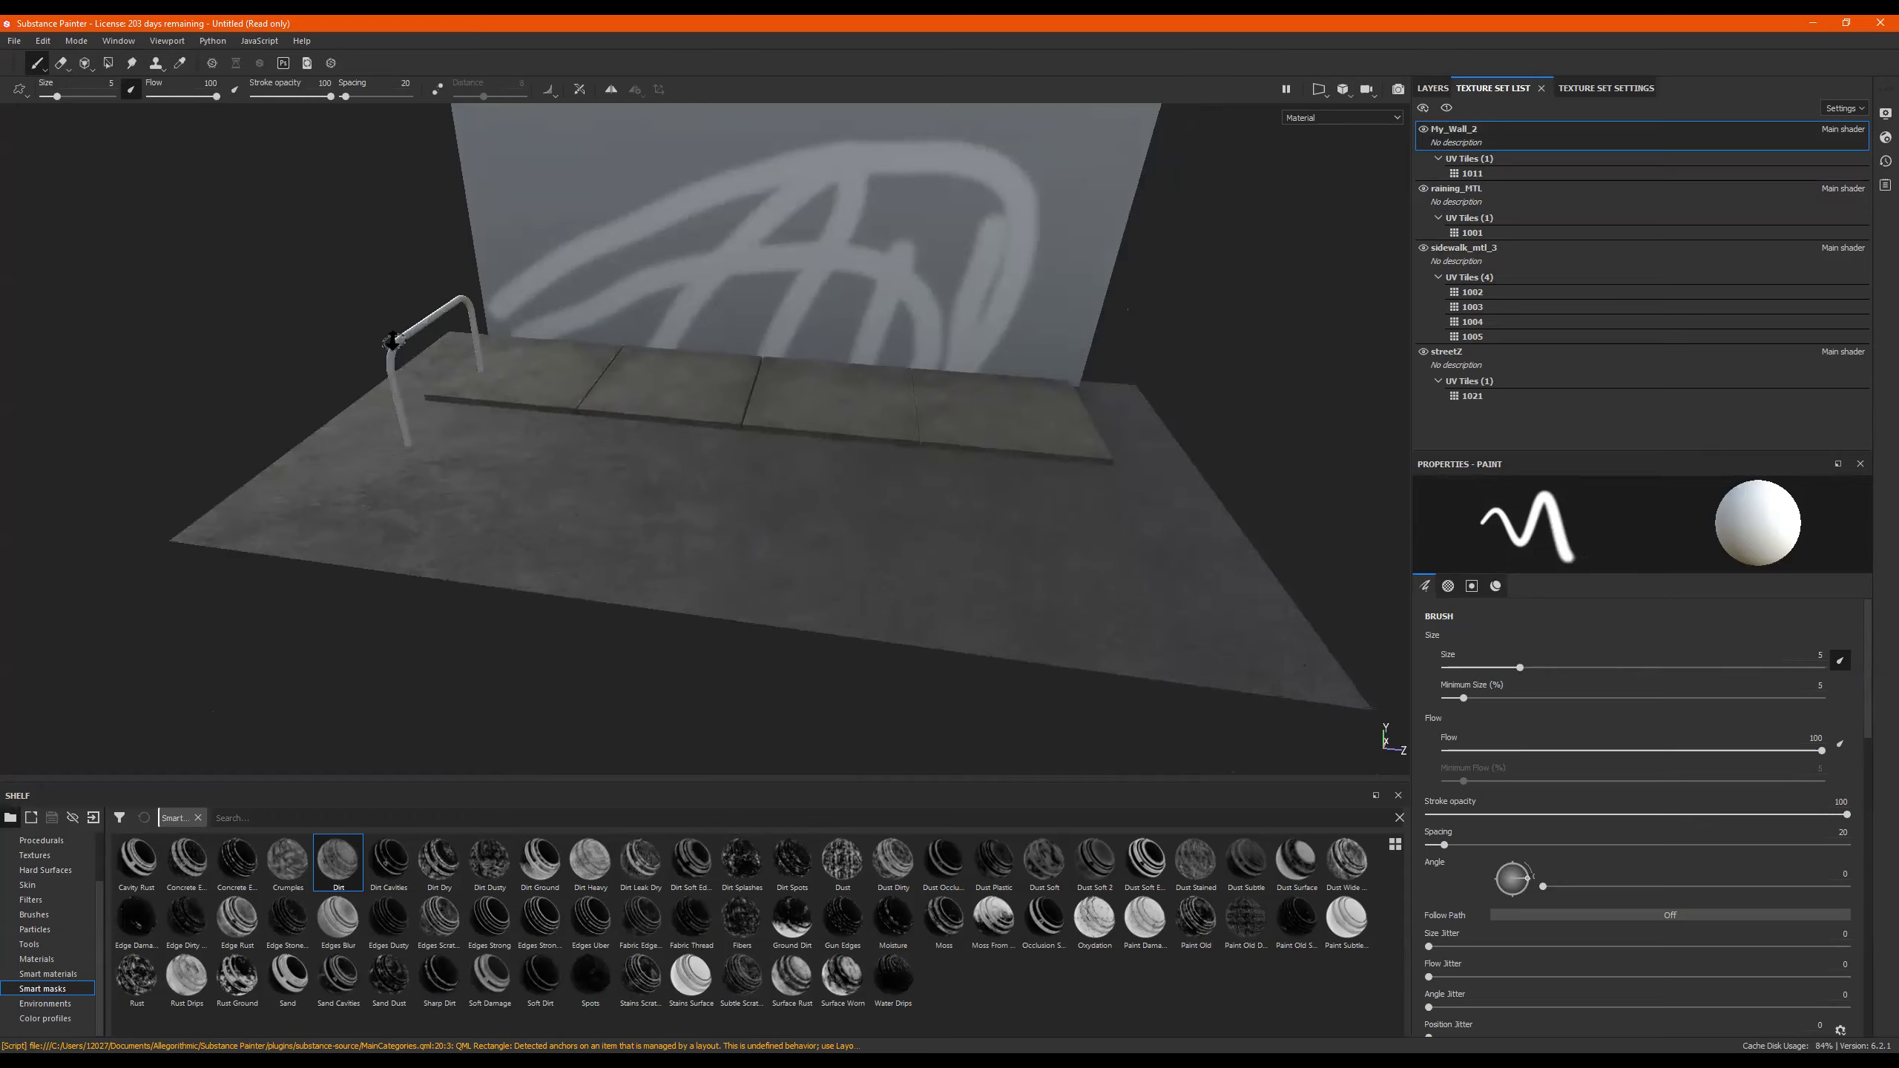
scroll(755, 333, "up", 2)
left_click_drag(765, 329, 681, 389, "alt")
middle_click_drag(749, 513, 734, 530, "alt")
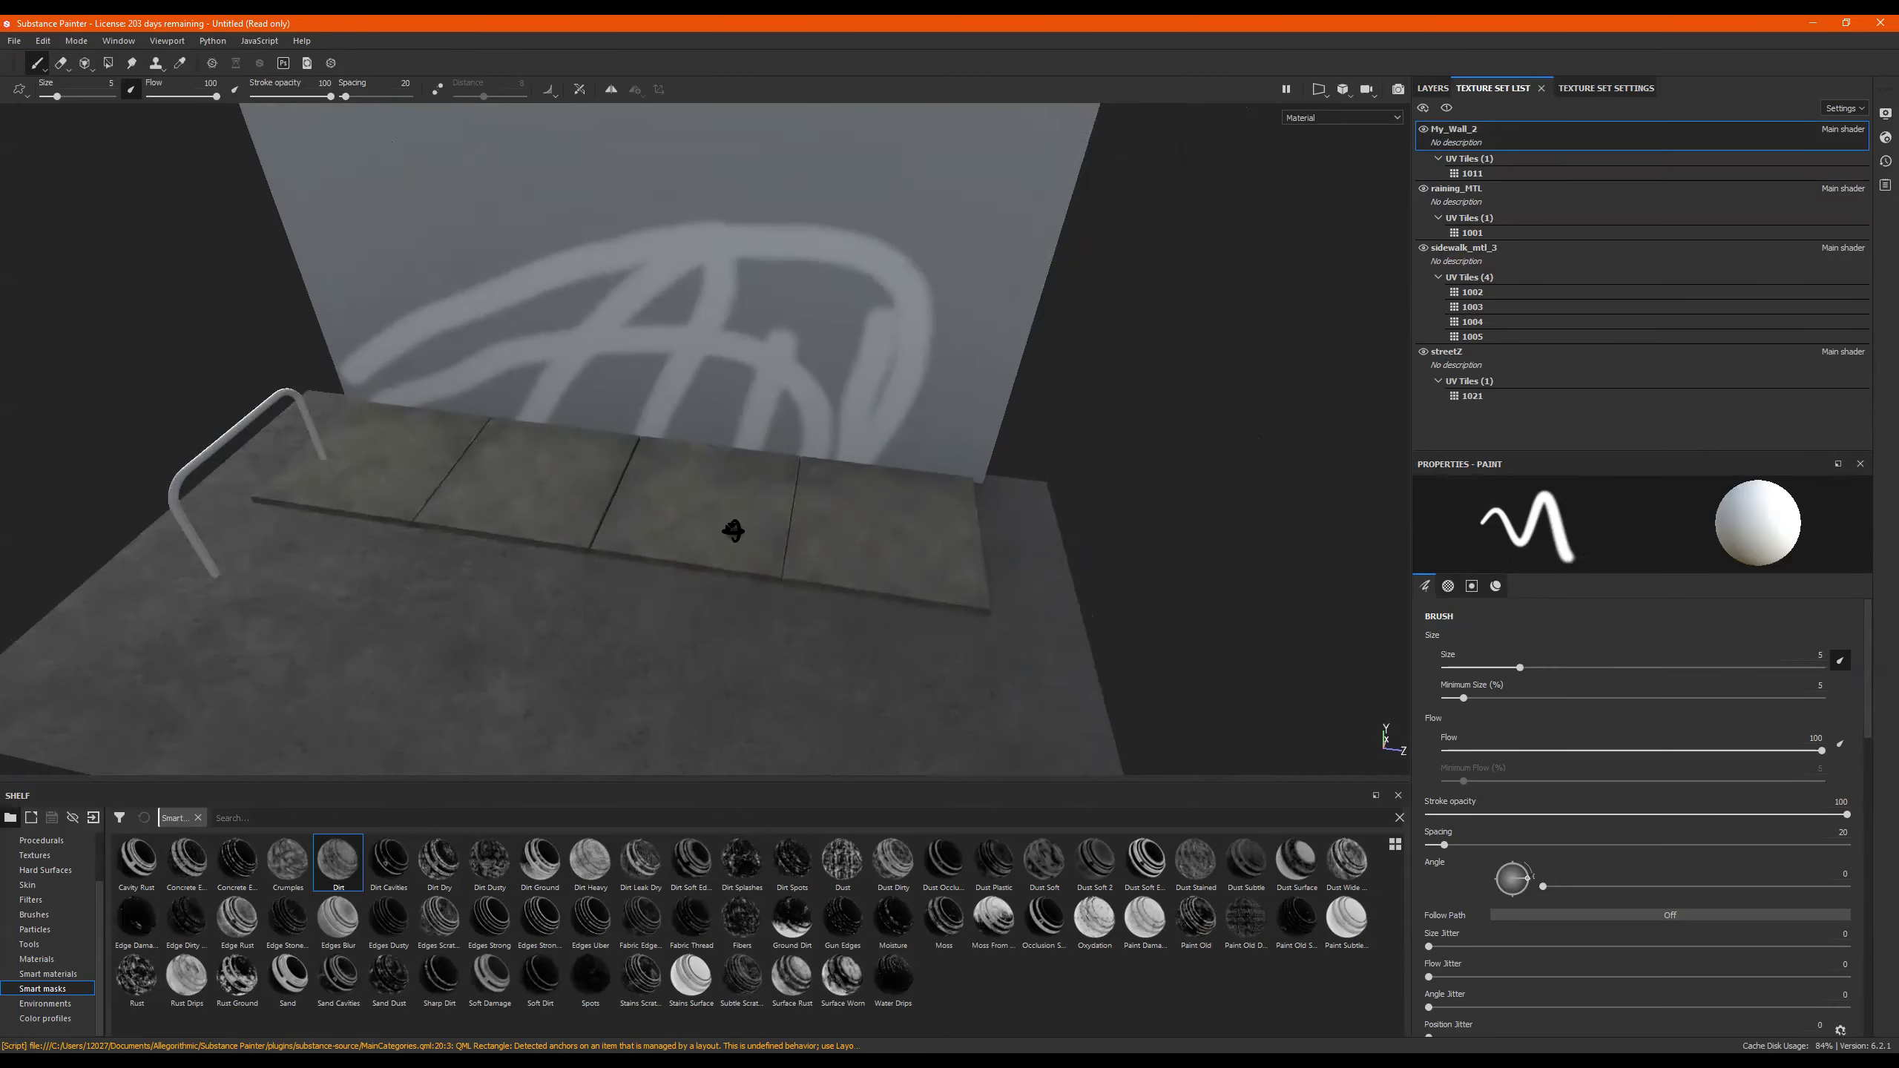
scroll(729, 524, "up", 1)
left_click_drag(376, 500, 587, 492, "alt")
right_click_drag(583, 495, 1593, 475, "alt")
left_click_drag(861, 551, 1256, 524, "alt")
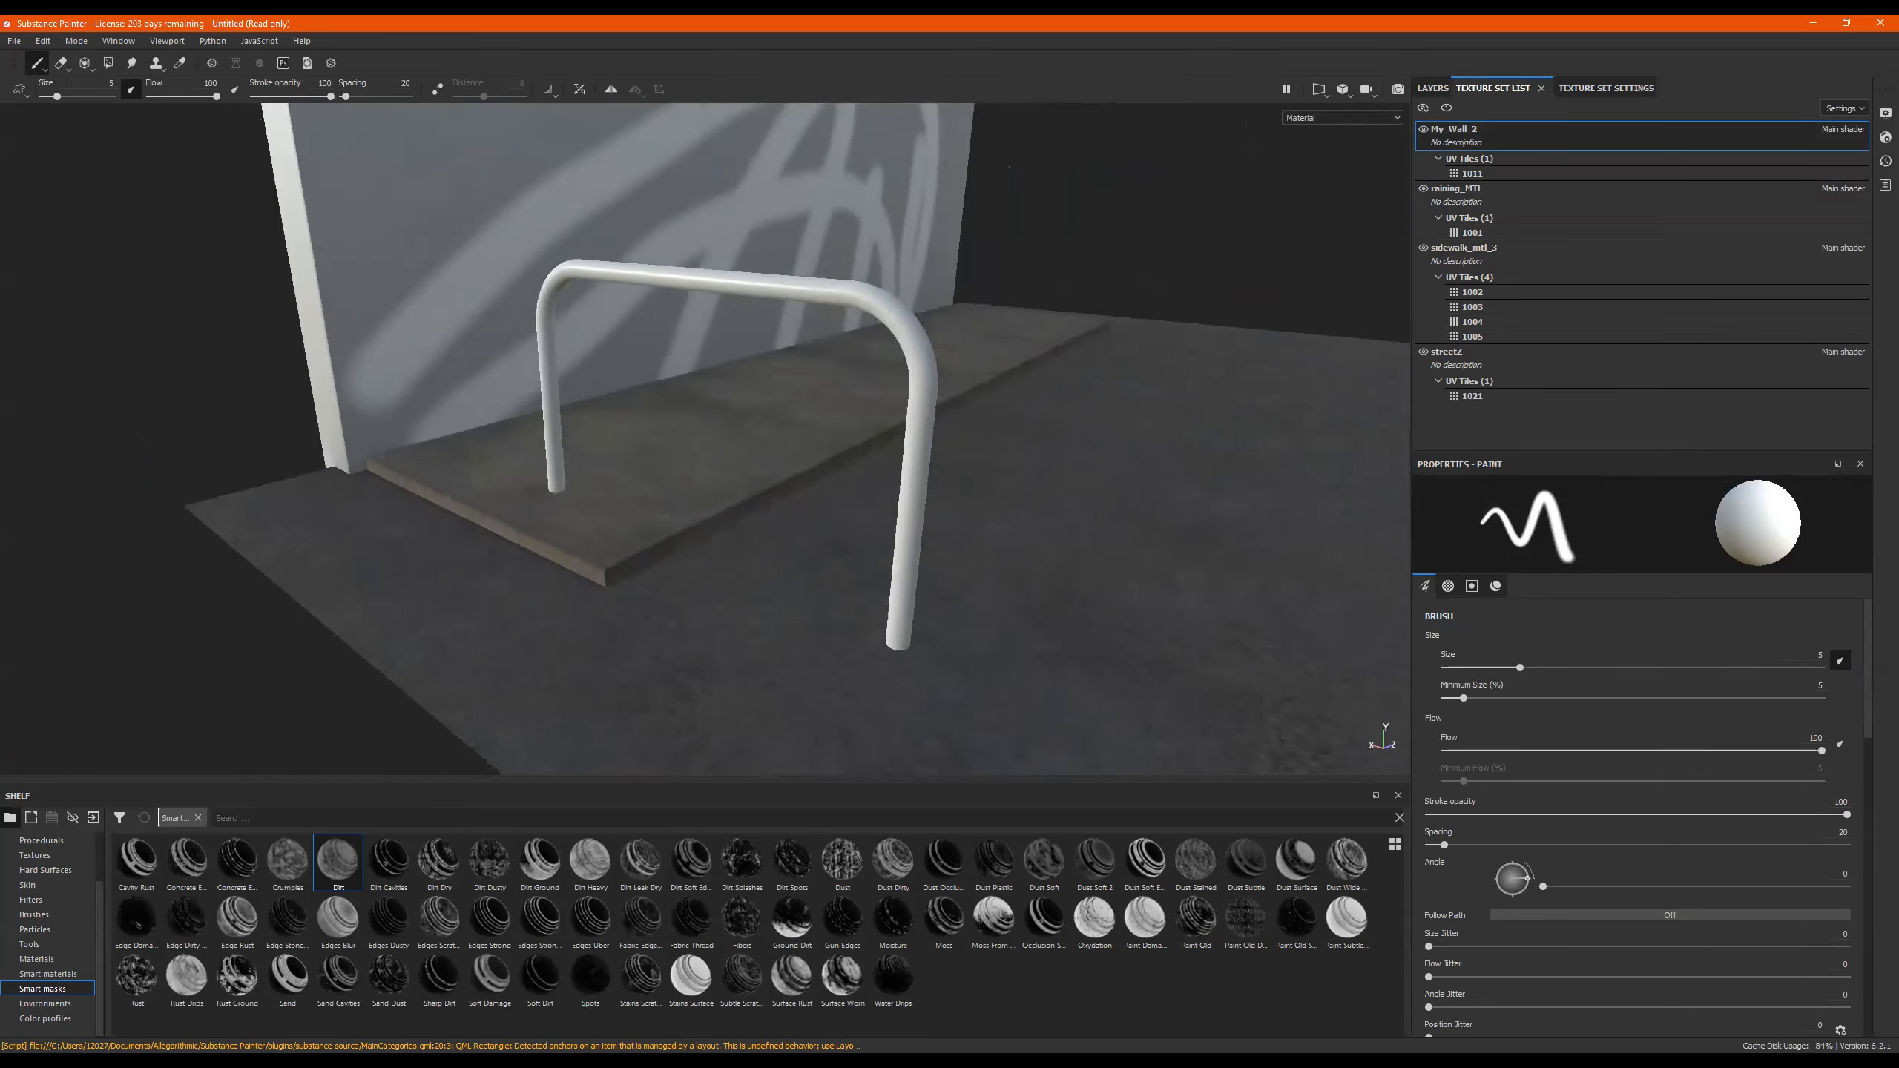
right_click_drag(987, 532, 1032, 531, "alt")
left_click_drag(479, 557, 611, 556, "alt")
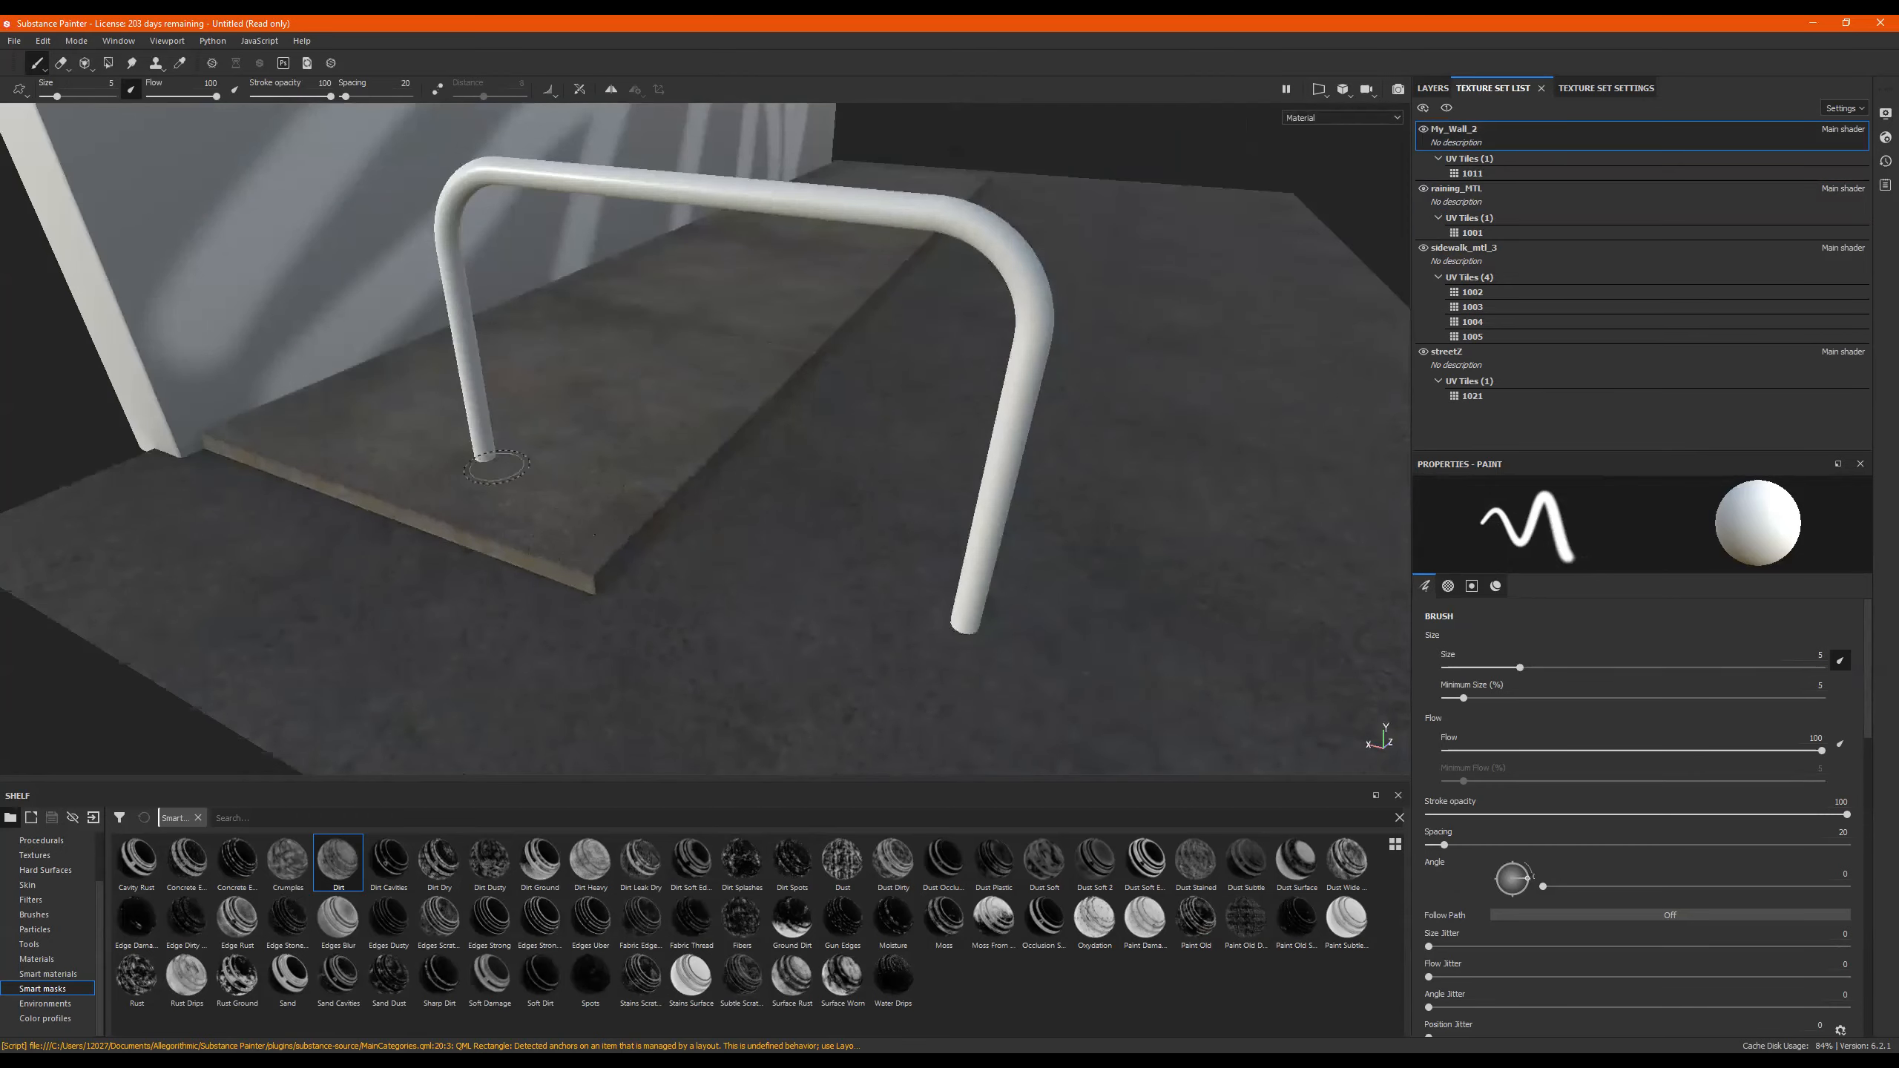
middle_click_drag(1018, 591, 949, 550, "alt")
mouse_move(897, 559)
left_mouse_down("alt")
mouse_move(749, 572)
mouse_move(804, 588)
left_mouse_up("alt")
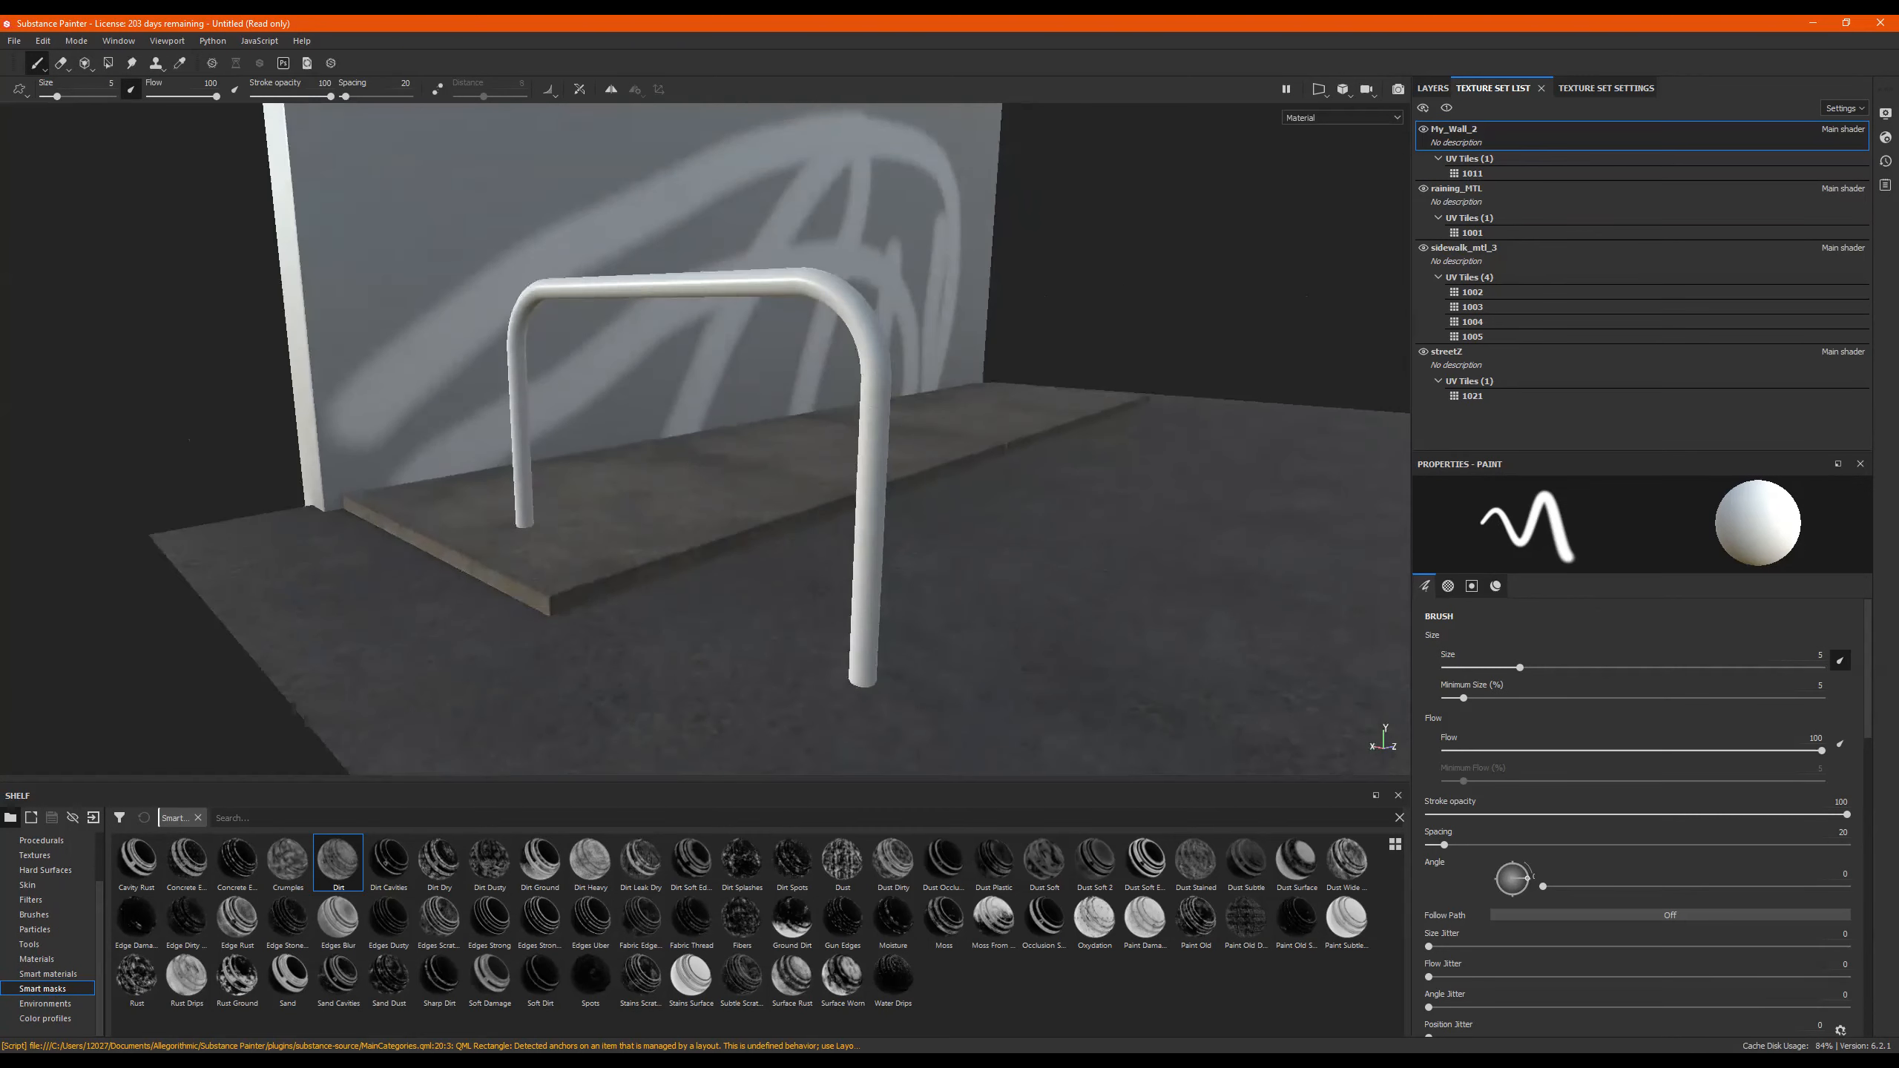
Bake all the mesh maps for every texture set at an output size of 2048.
left_click(1634, 90)
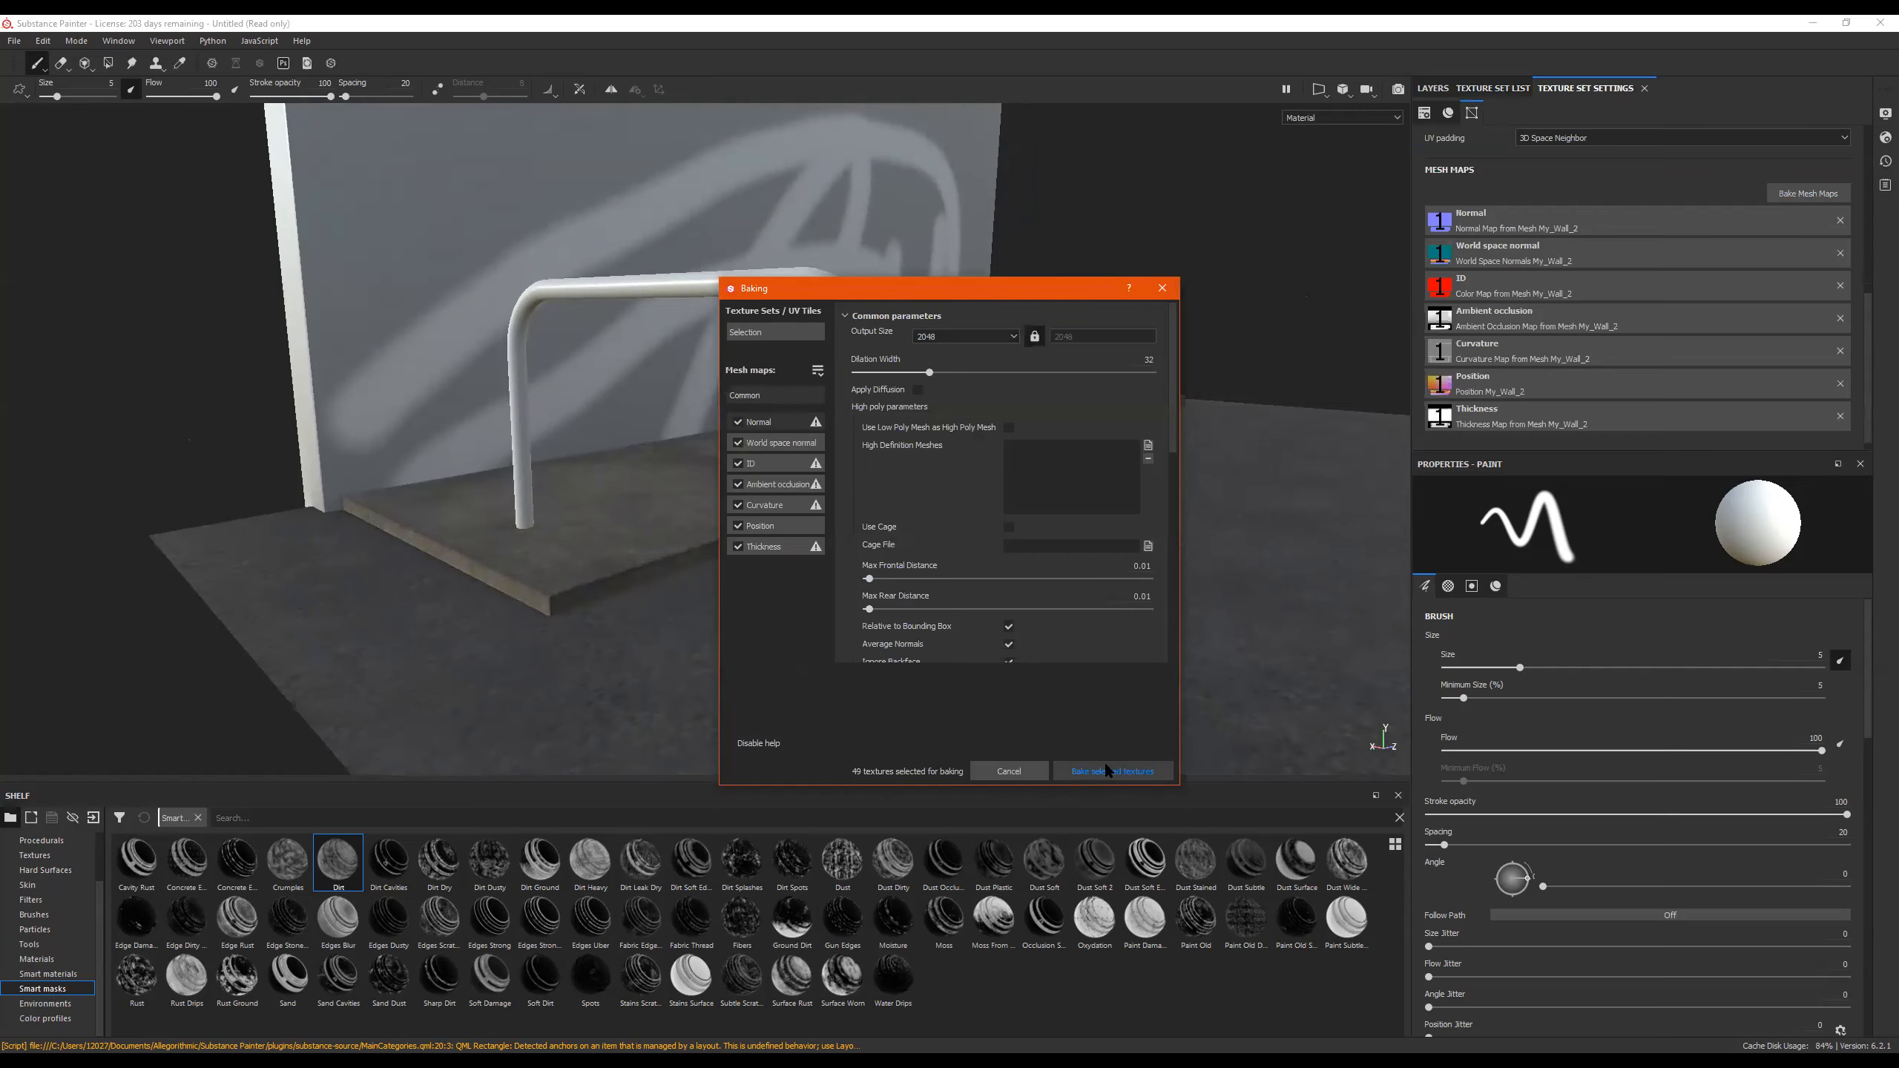
left_click(1112, 770)
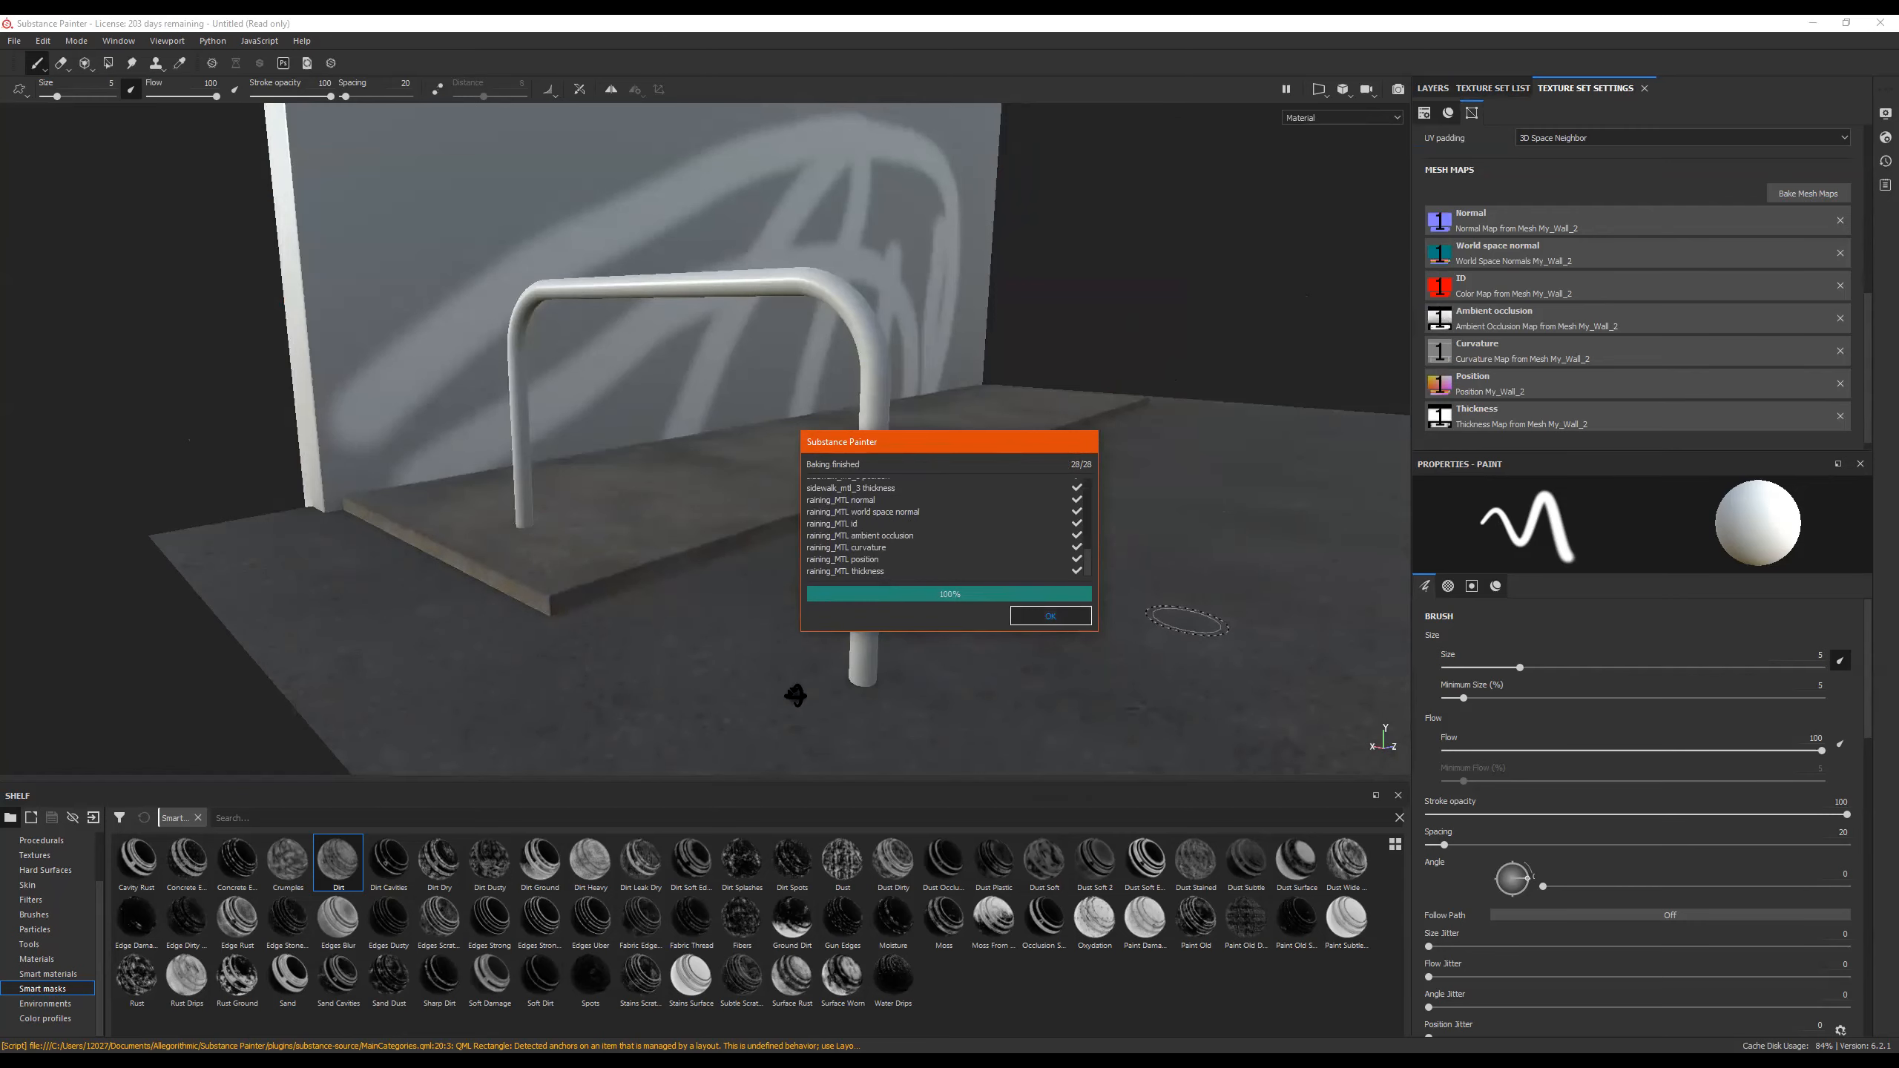
left_click(1053, 620)
Hide and show the railing's texture set to examine the baked occlusion where its post meets the sidewalk.
left_click_drag(912, 584, 734, 670, "alt")
middle_click_drag(734, 670, 935, 695, "alt")
right_click_drag(785, 508, 1812, 371, "alt")
left_click_drag(972, 513, 695, 411, "alt")
left_click(1479, 90)
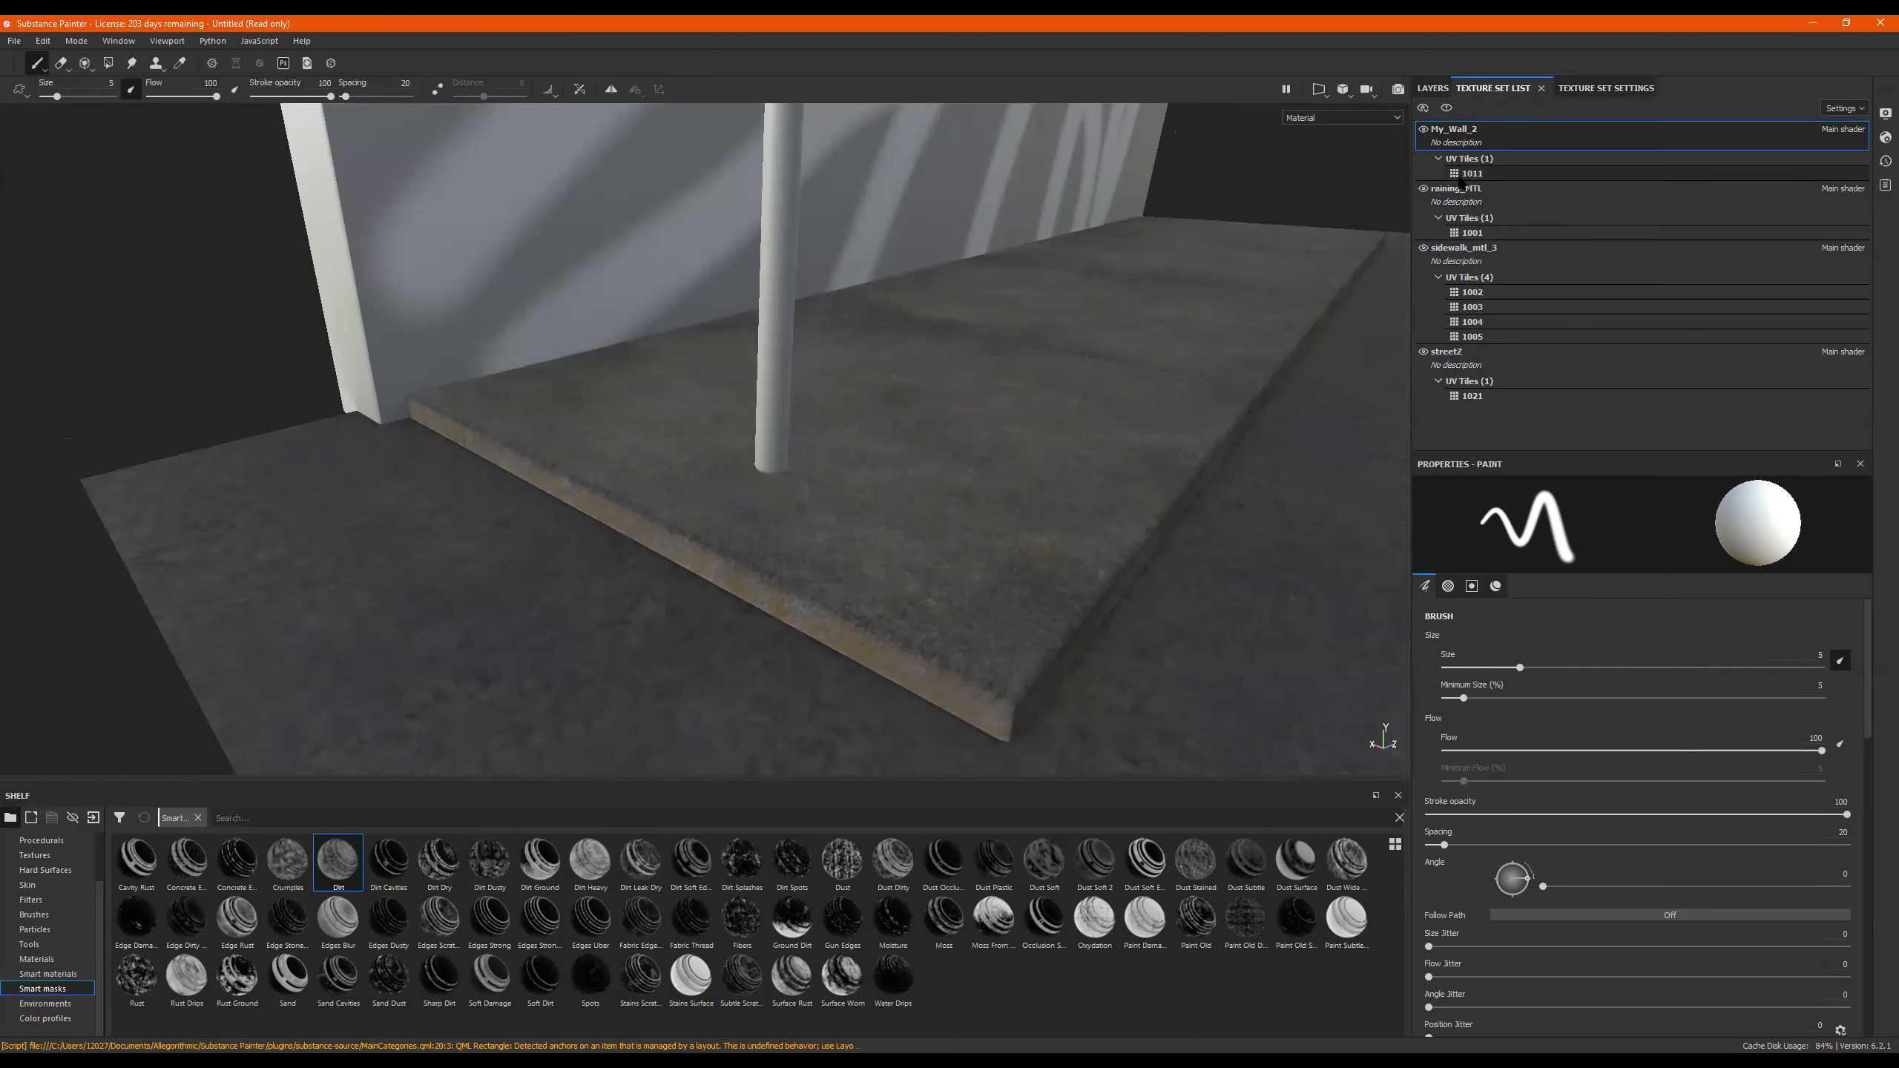
left_click(1424, 192)
left_click(1424, 191)
left_click(1424, 192)
double_click(1425, 195)
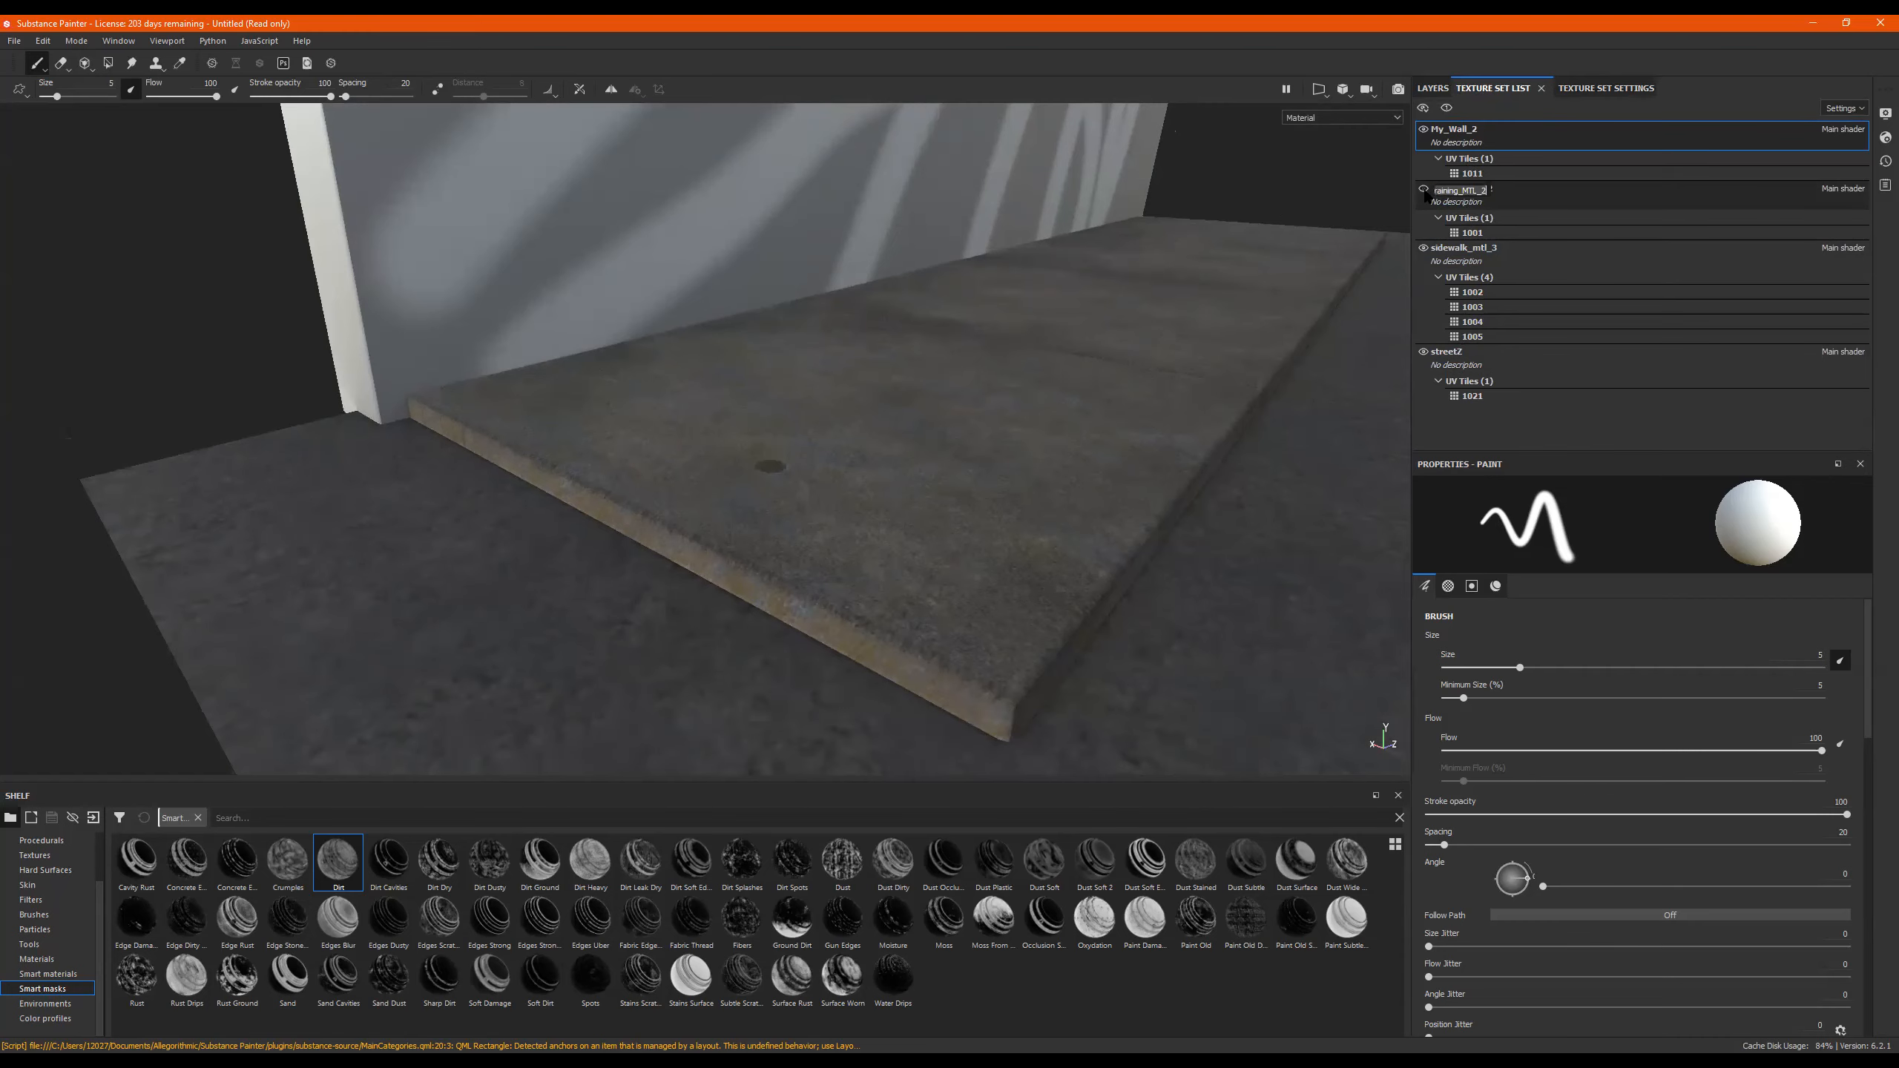
left_click(1424, 191)
left_click(1424, 192)
left_click(1424, 191)
Toggle the railing's visibility again to compare the contact shading under both posts, including the one on the street.
left_click_drag(988, 328, 1126, 431, "alt")
right_click_drag(1166, 434, 1100, 441, "alt")
middle_click_drag(1100, 442, 643, 292, "alt")
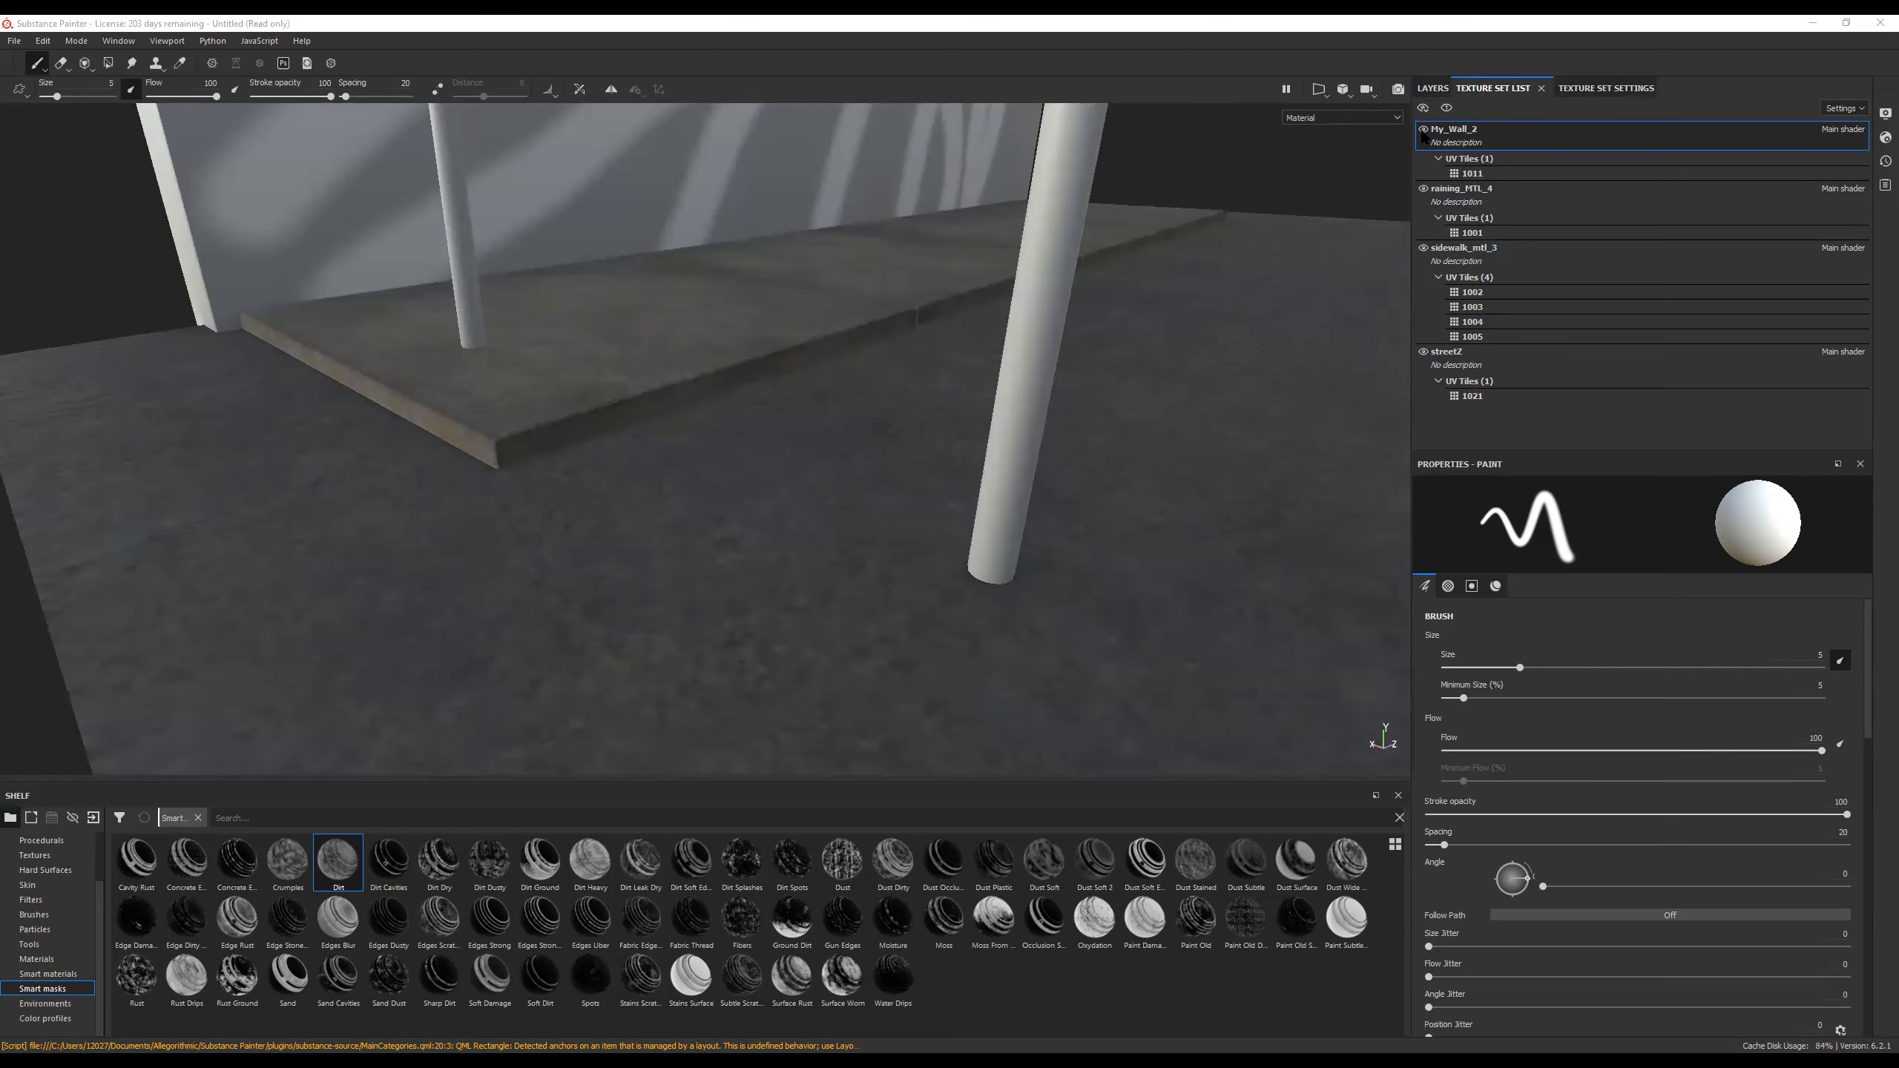
left_click(1423, 188)
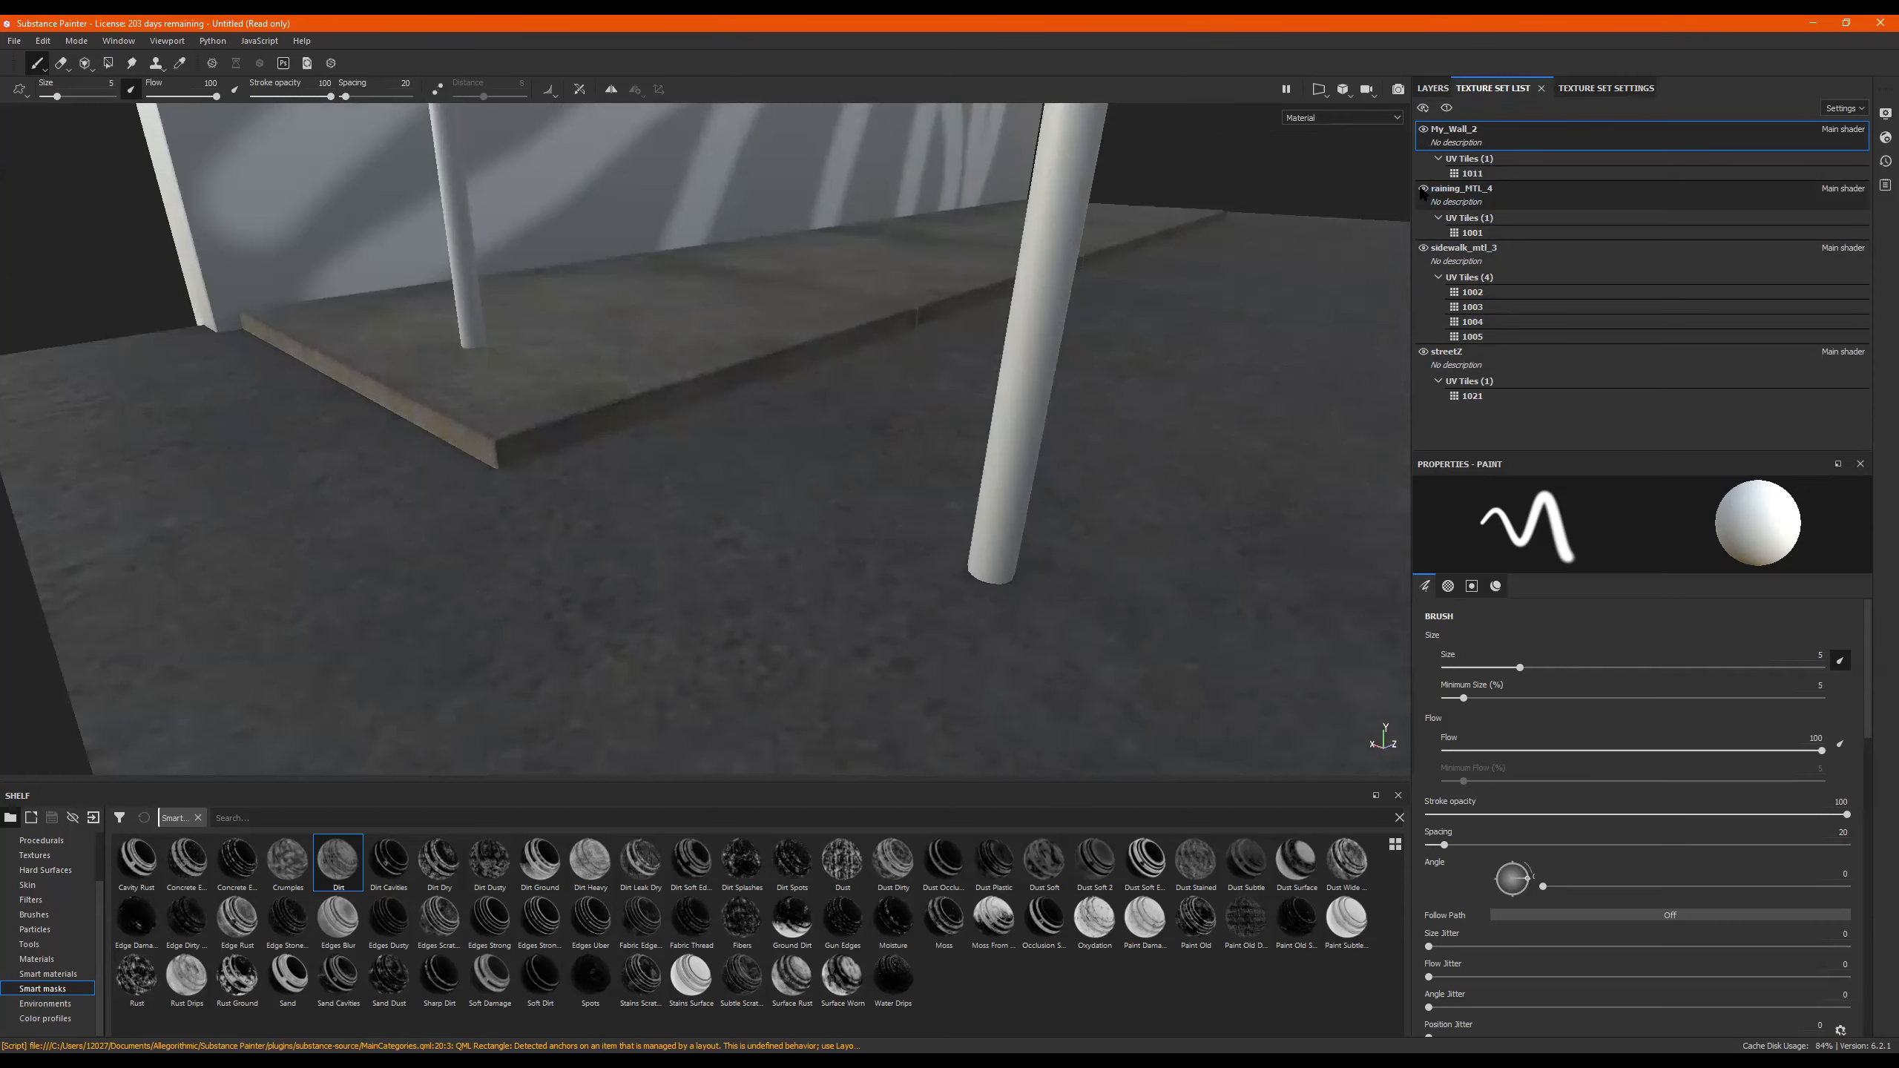
double_click(1422, 190)
double_click(1423, 190)
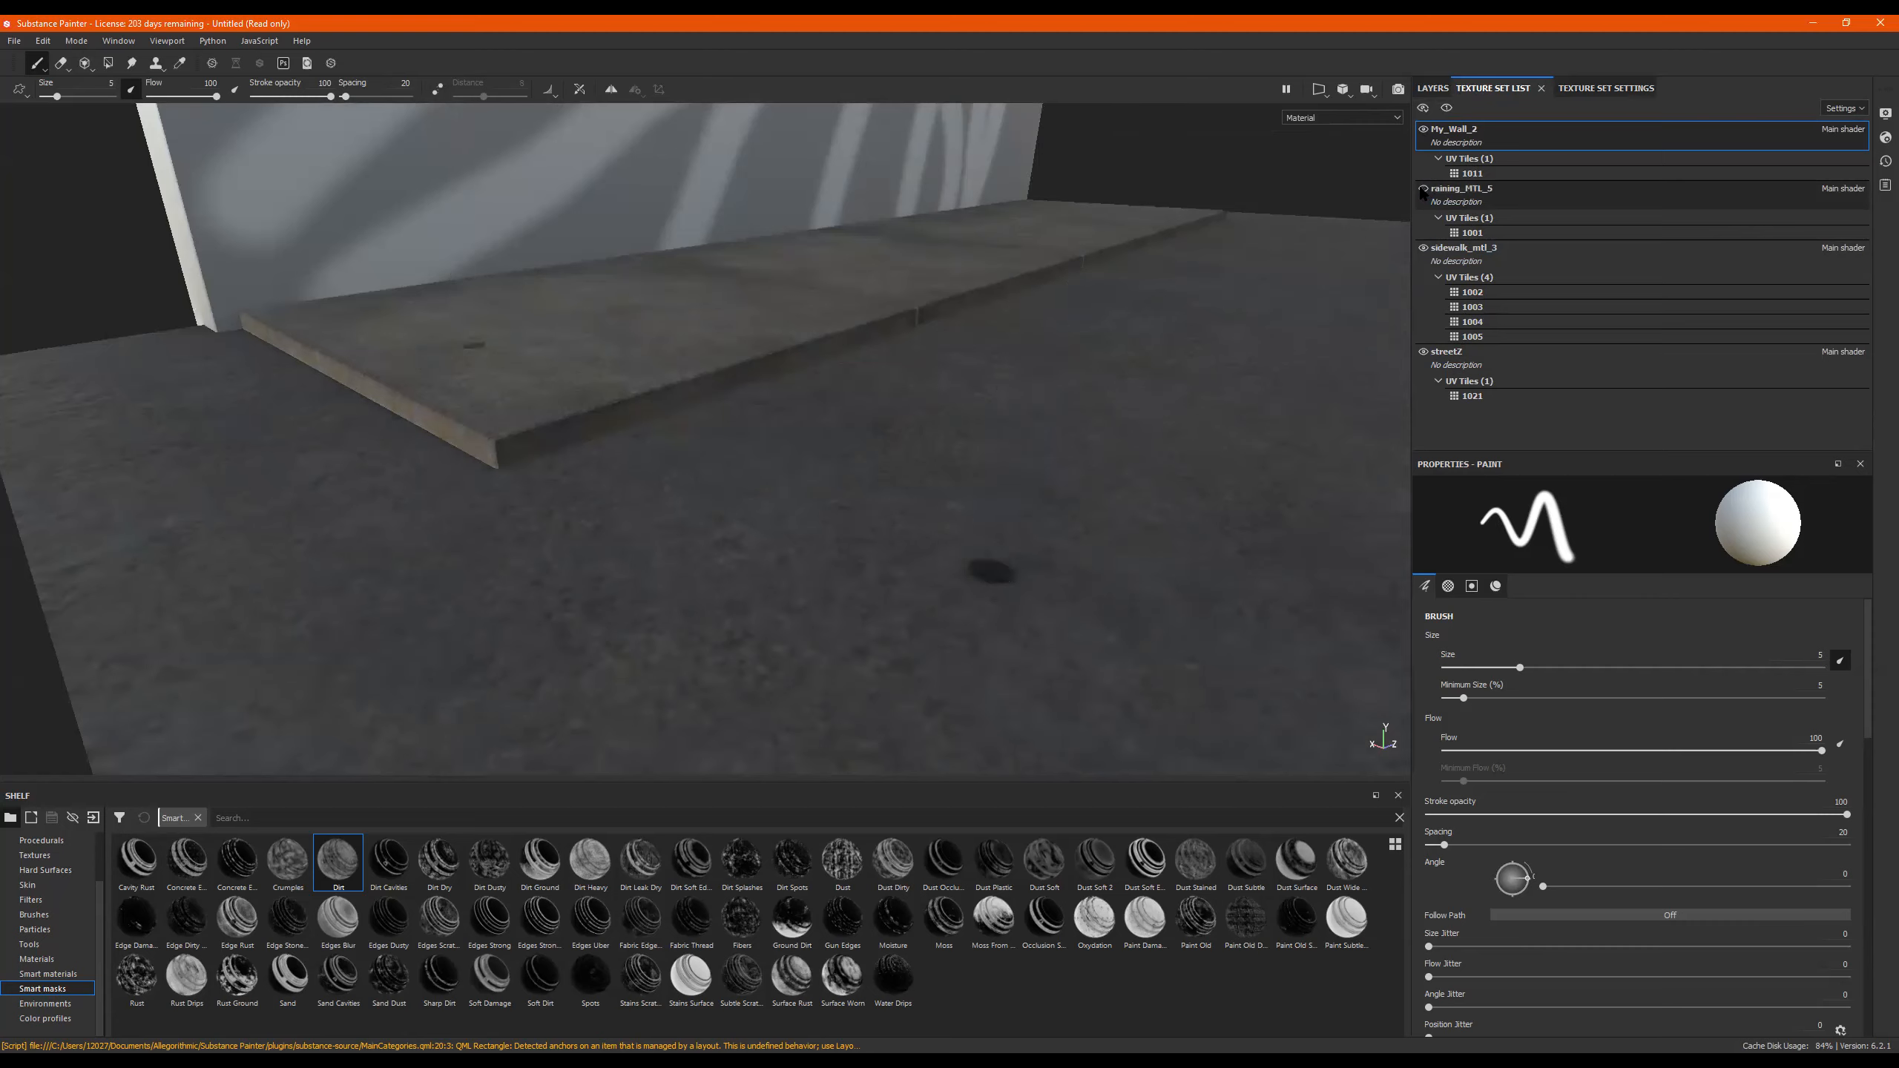
left_click(1426, 189)
left_click(1425, 190)
left_click_drag(1003, 576, 571, 515, "alt")
scroll(957, 617, "up", 3)
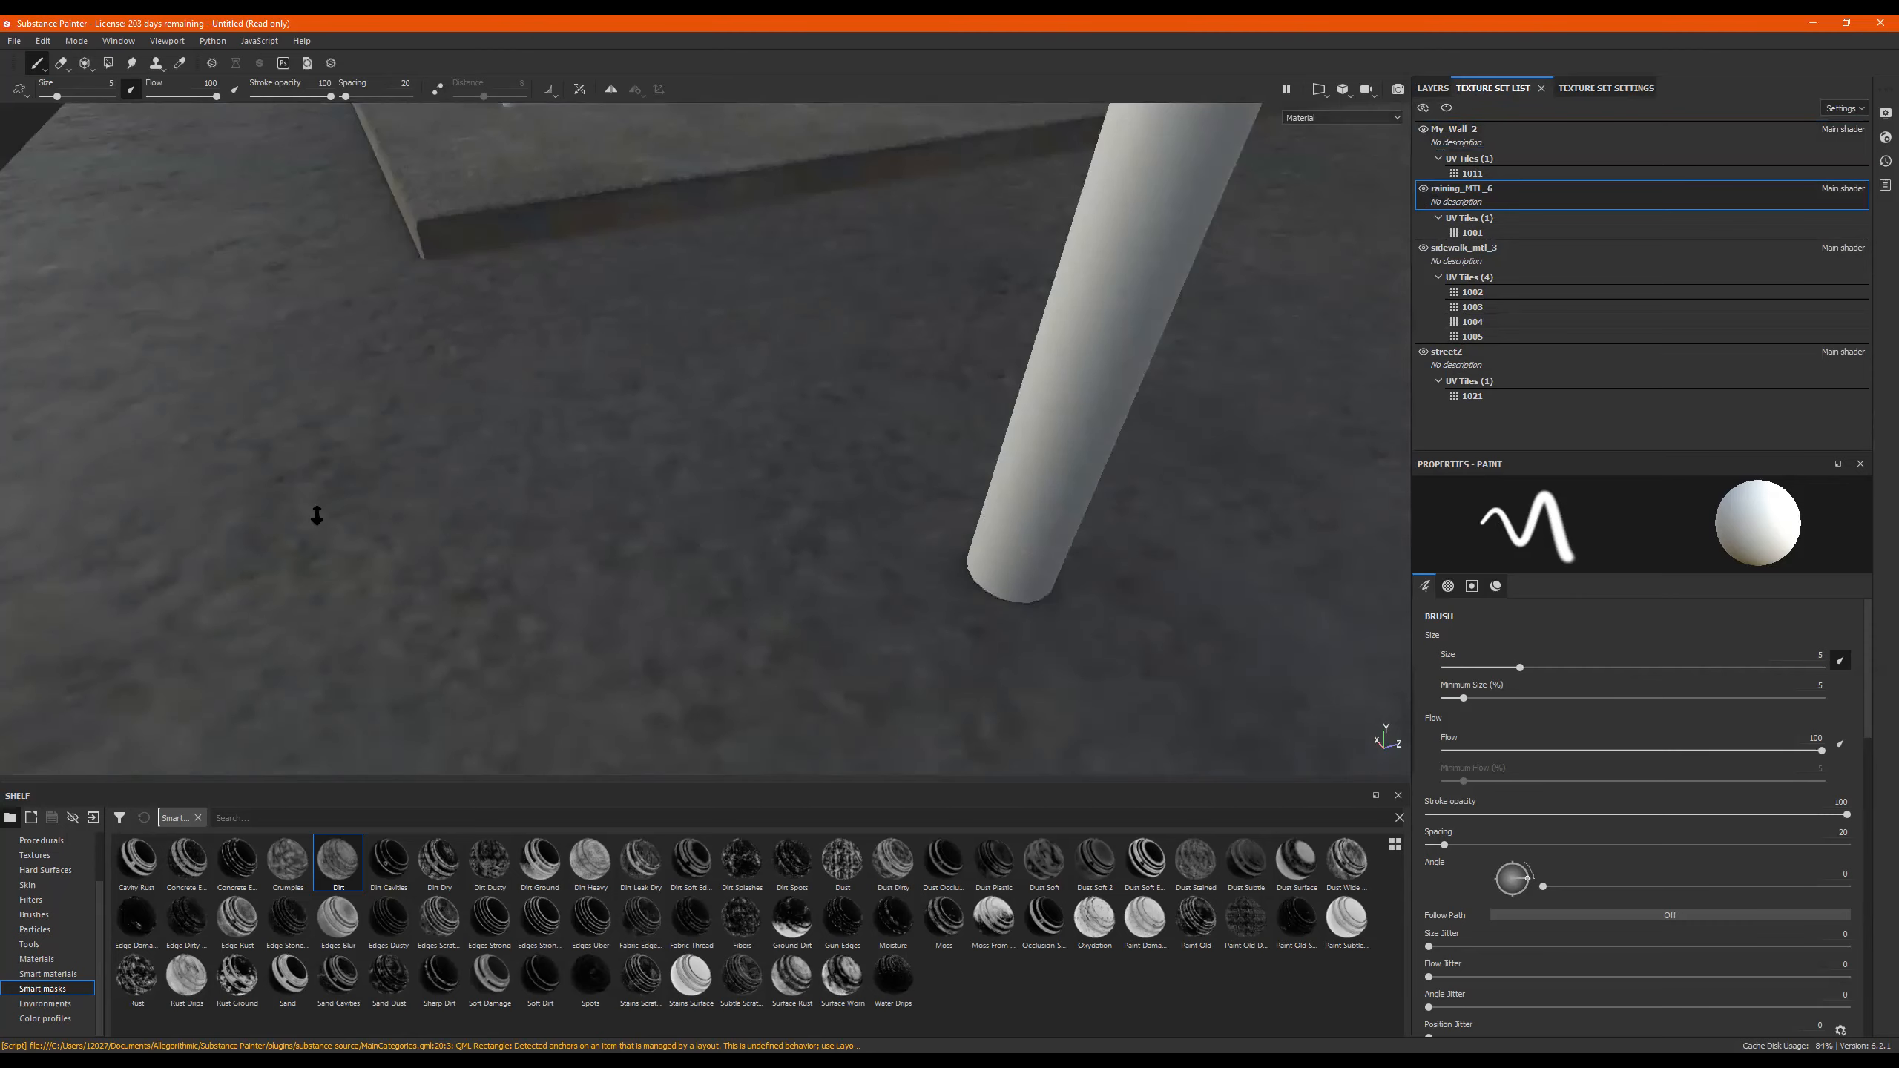
Show the layer stack of the railing's texture set with the railing and street in view.
right_click_drag(572, 515, 284, 428, "alt")
scroll(973, 342, "down", 3)
left_click_drag(972, 342, 897, 337, "alt")
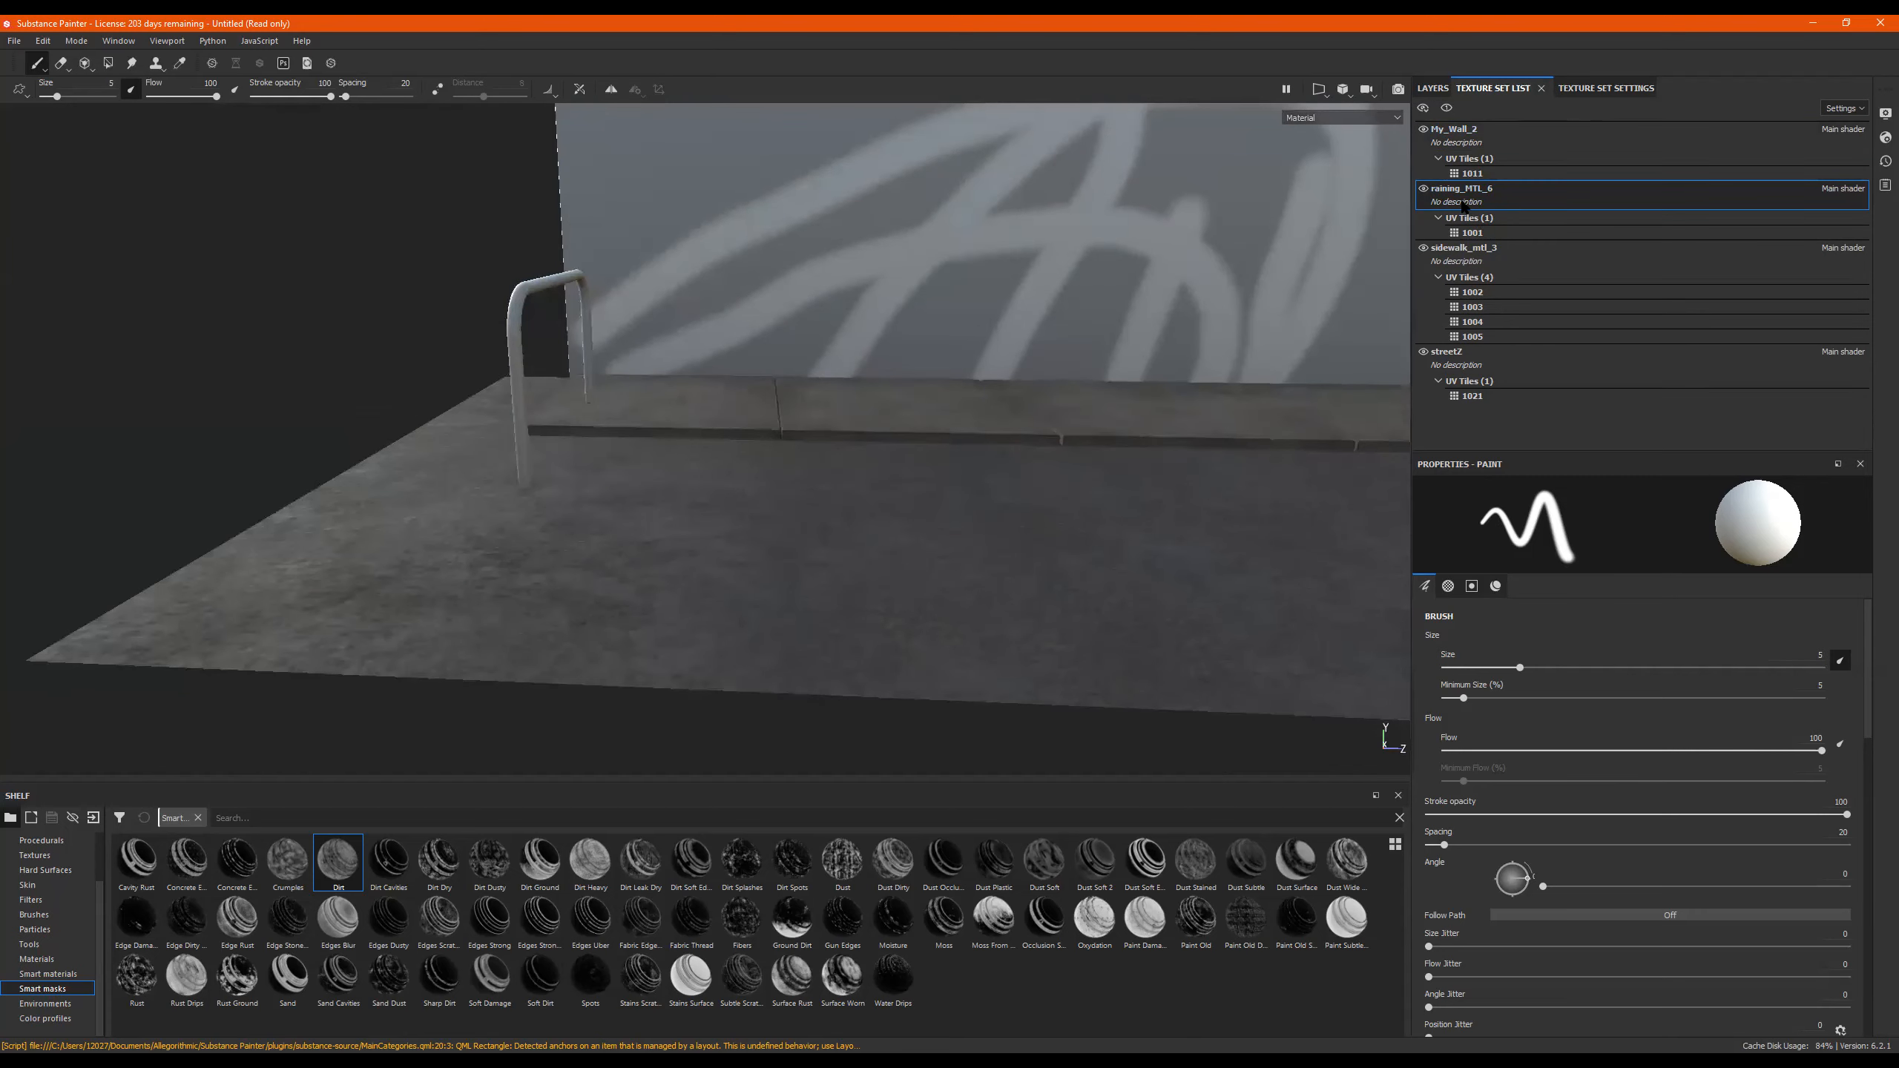
left_click(1443, 90)
left_click_drag(909, 476, 830, 517, "alt")
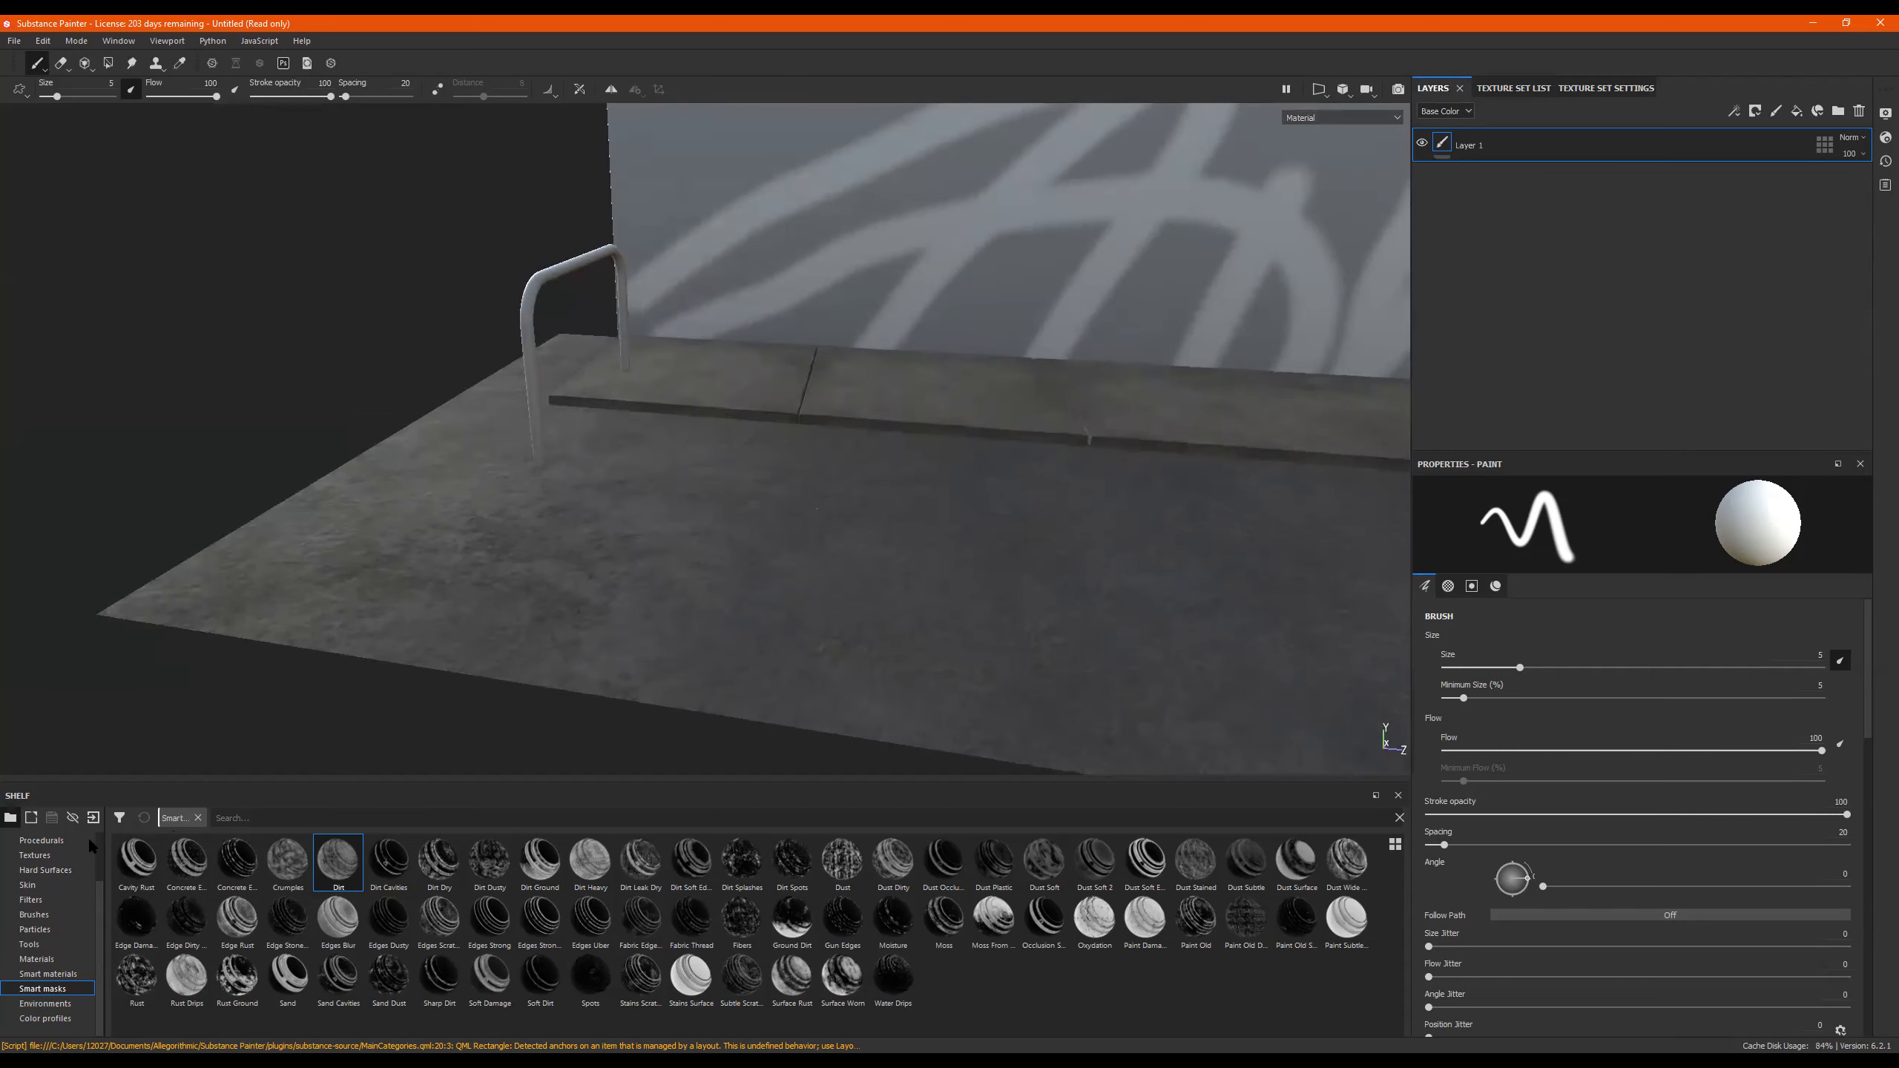
Remove the smart masks filter from the shelf, search all resources for "paint" and enlarge the shelf area.
left_click(199, 818)
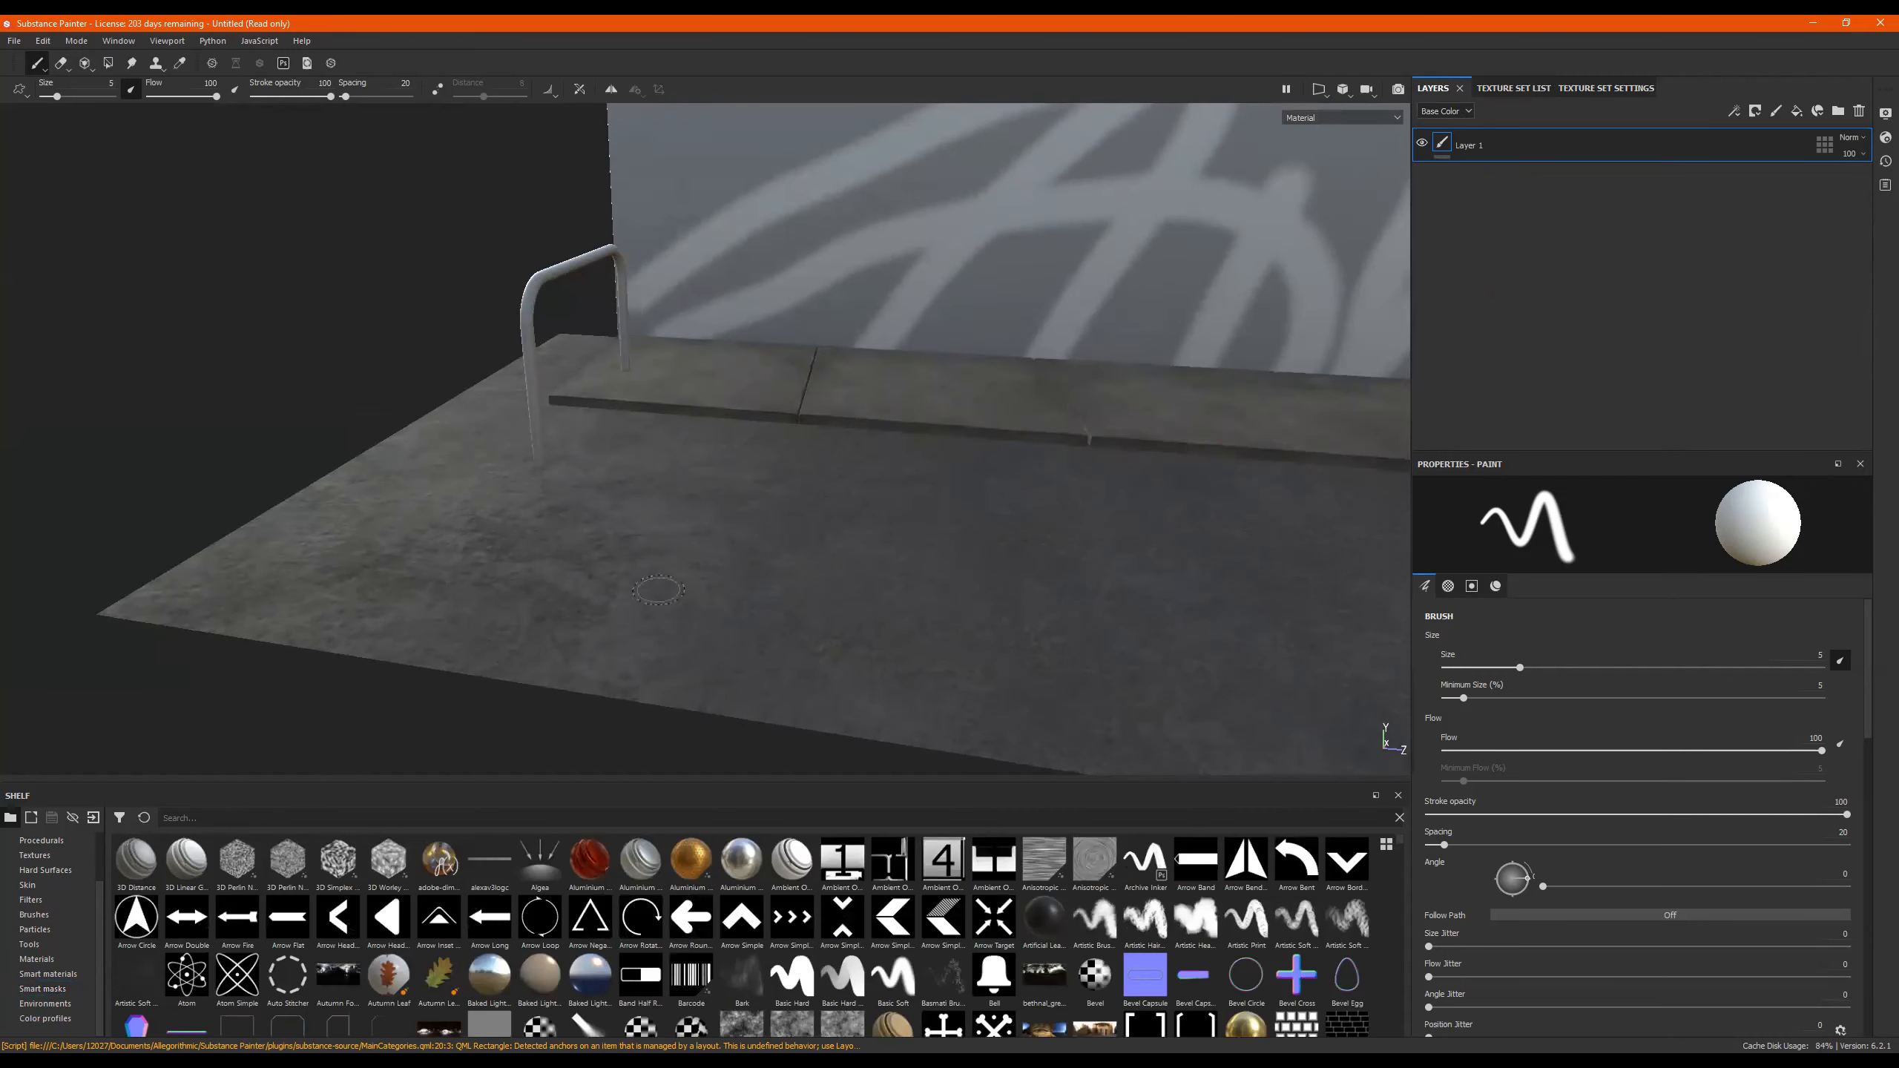
left_click(264, 818)
type("paint")
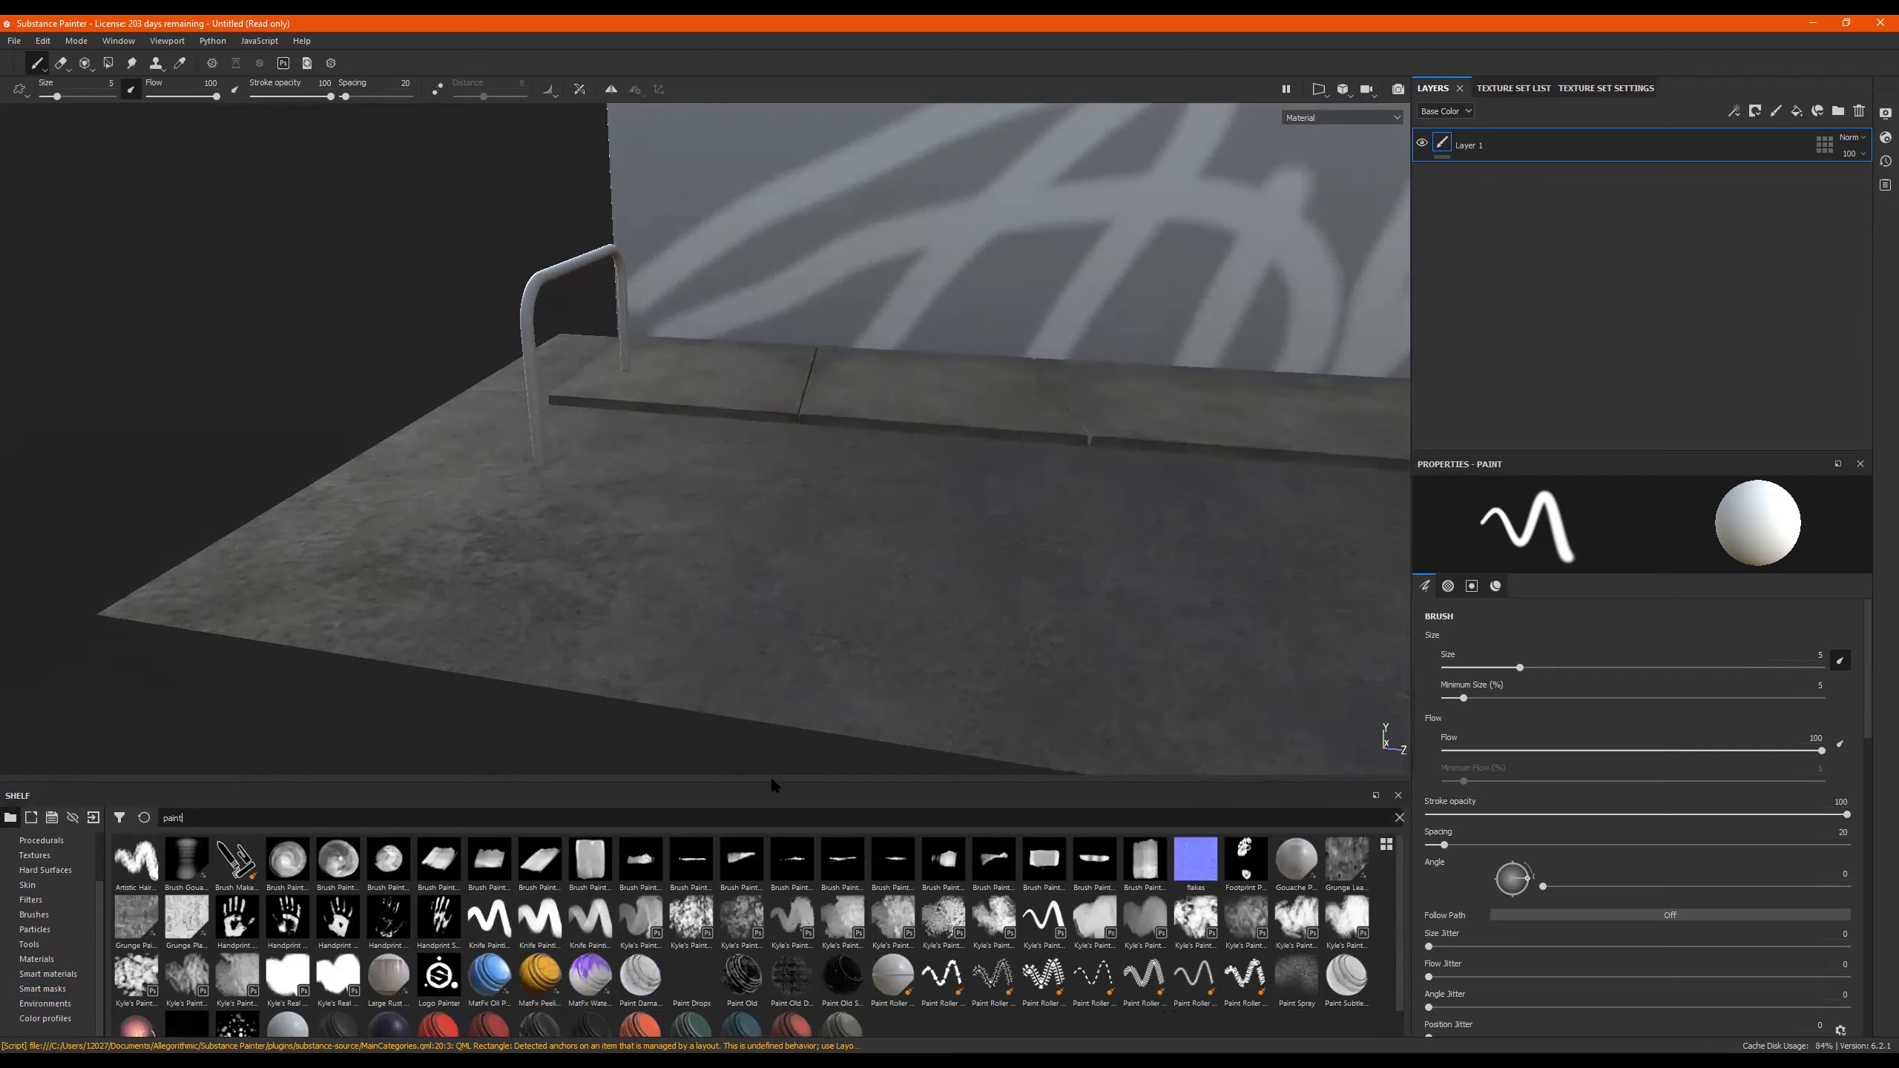
left_click_drag(771, 779, 774, 694)
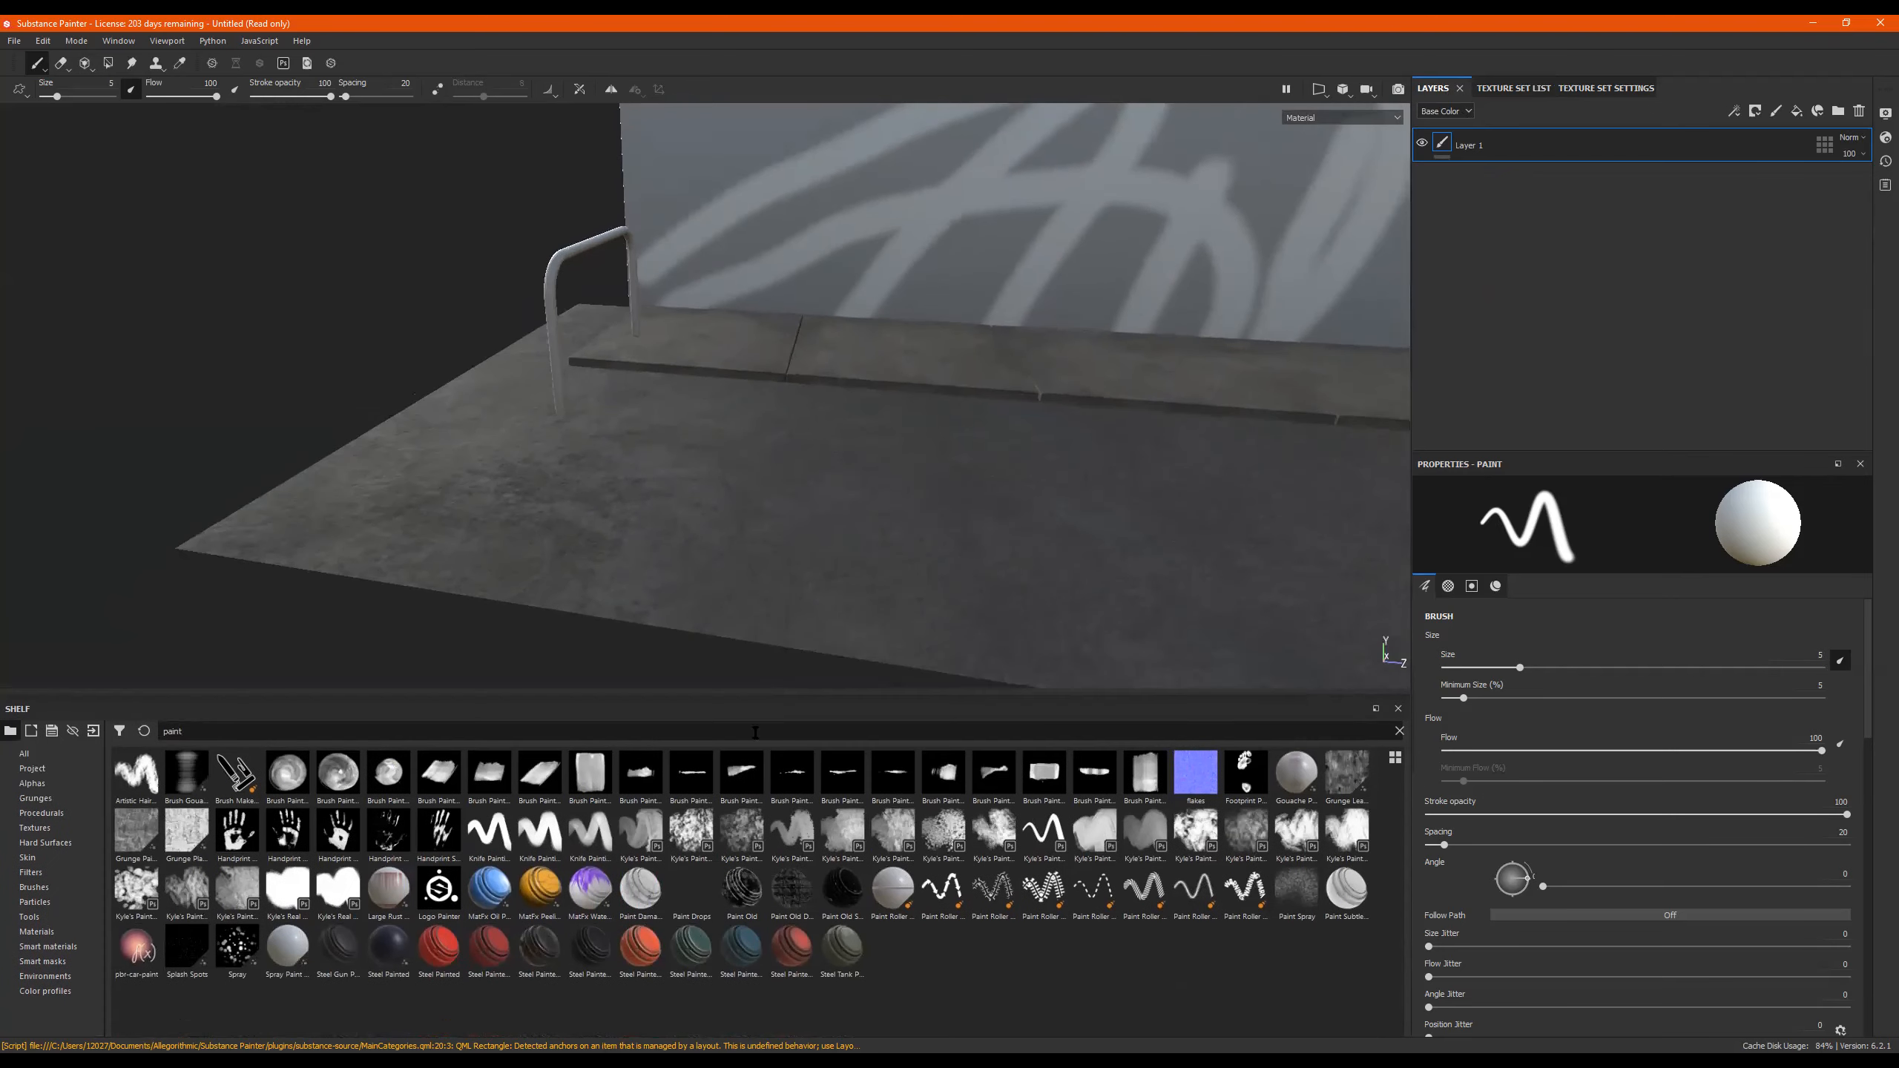
mouse_move(538, 896)
left_mouse_down()
mouse_move(1570, 299)
mouse_move(1581, 146)
mouse_move(1559, 131)
left_mouse_up()
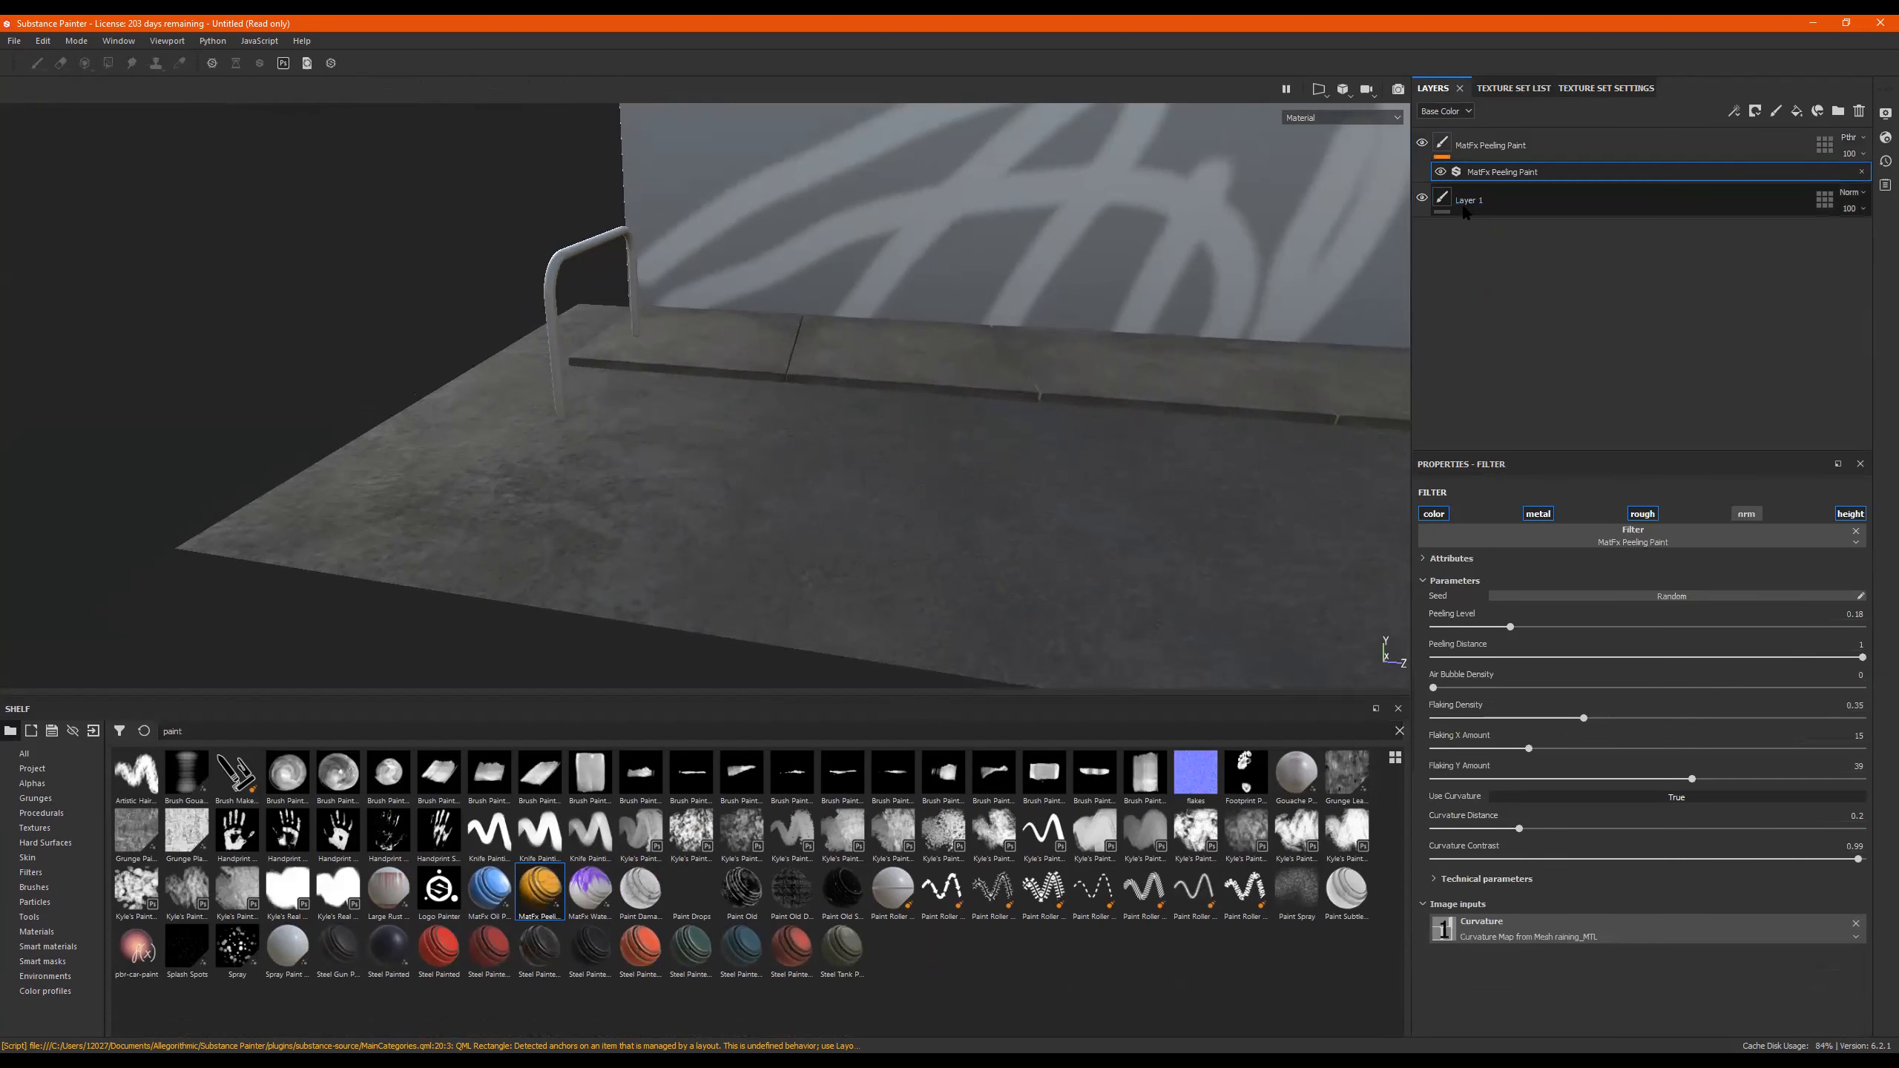
left_click_drag(792, 313, 1385, 292, "alt")
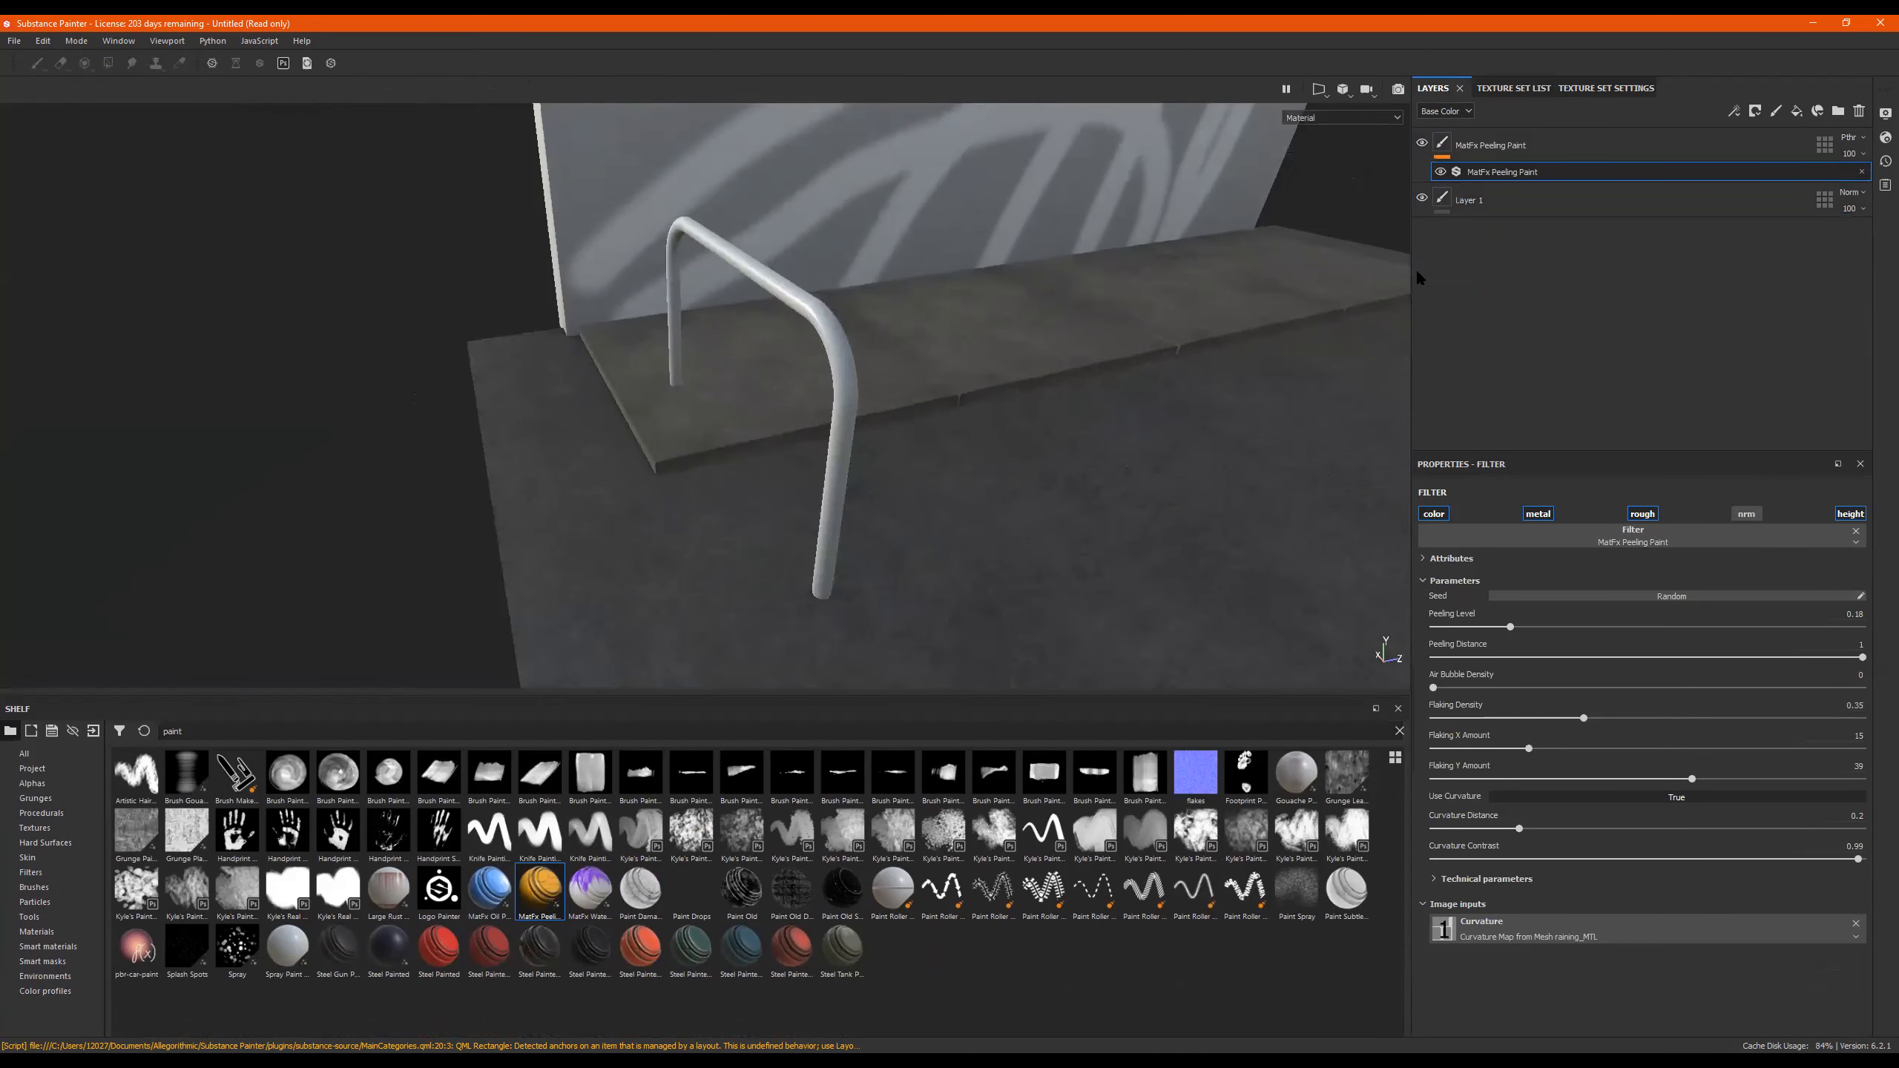
key("Delete")
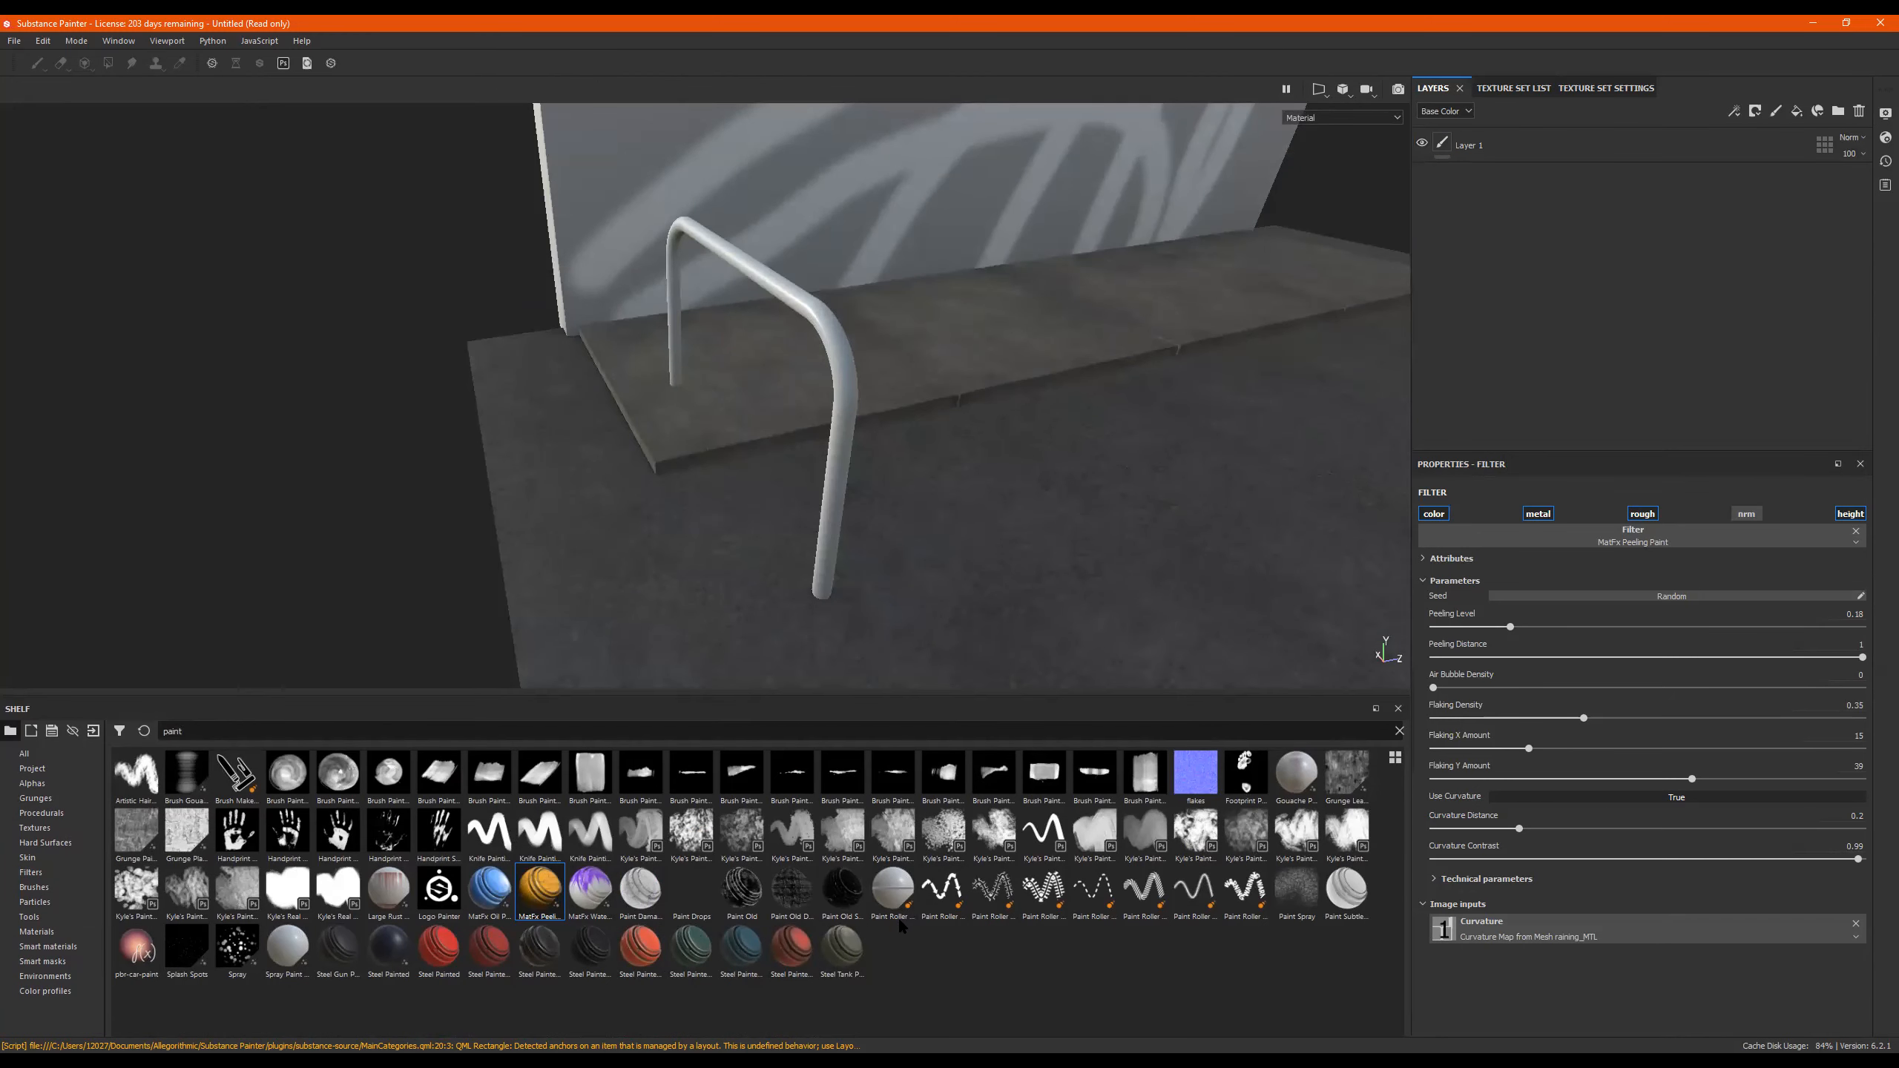
Apply the Steel Tank Painted smart material to the railing above Layer 1.
left_click_drag(843, 958, 1616, 147)
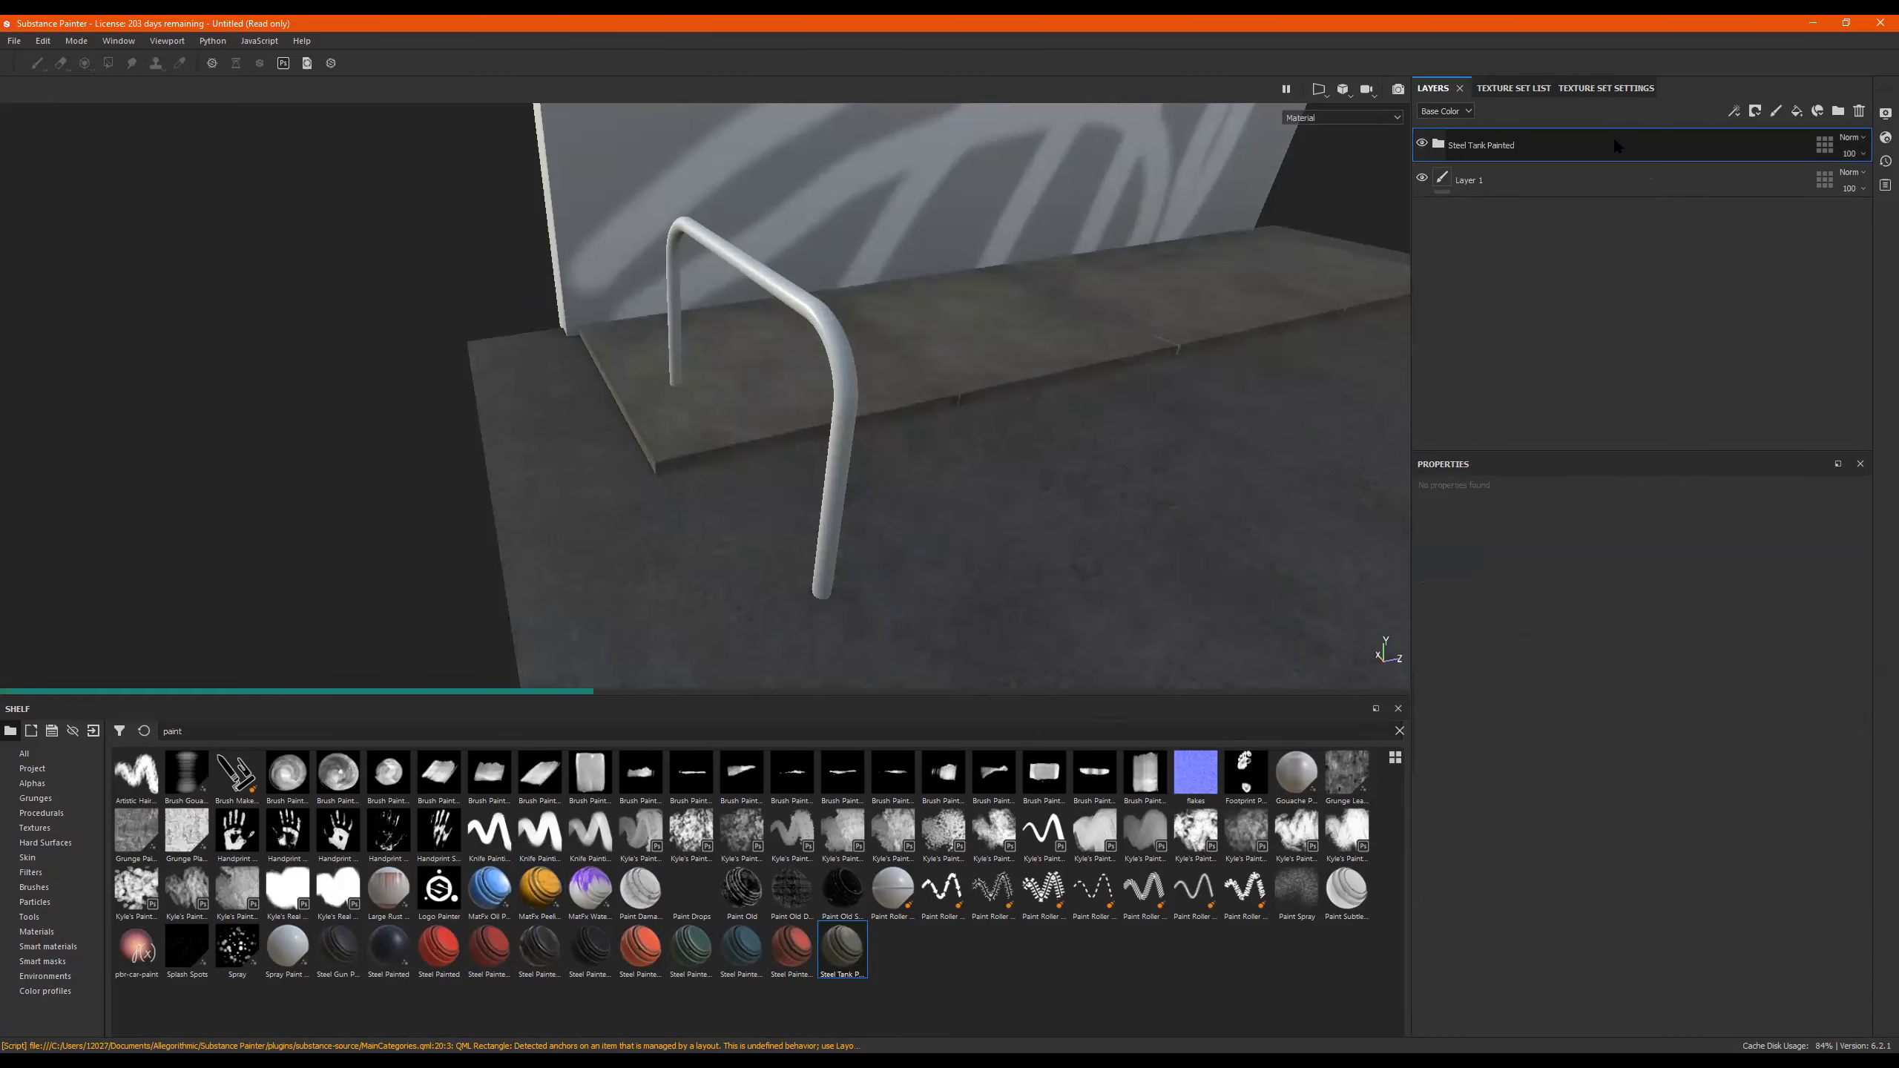
left_click_drag(752, 346, 897, 423, "alt")
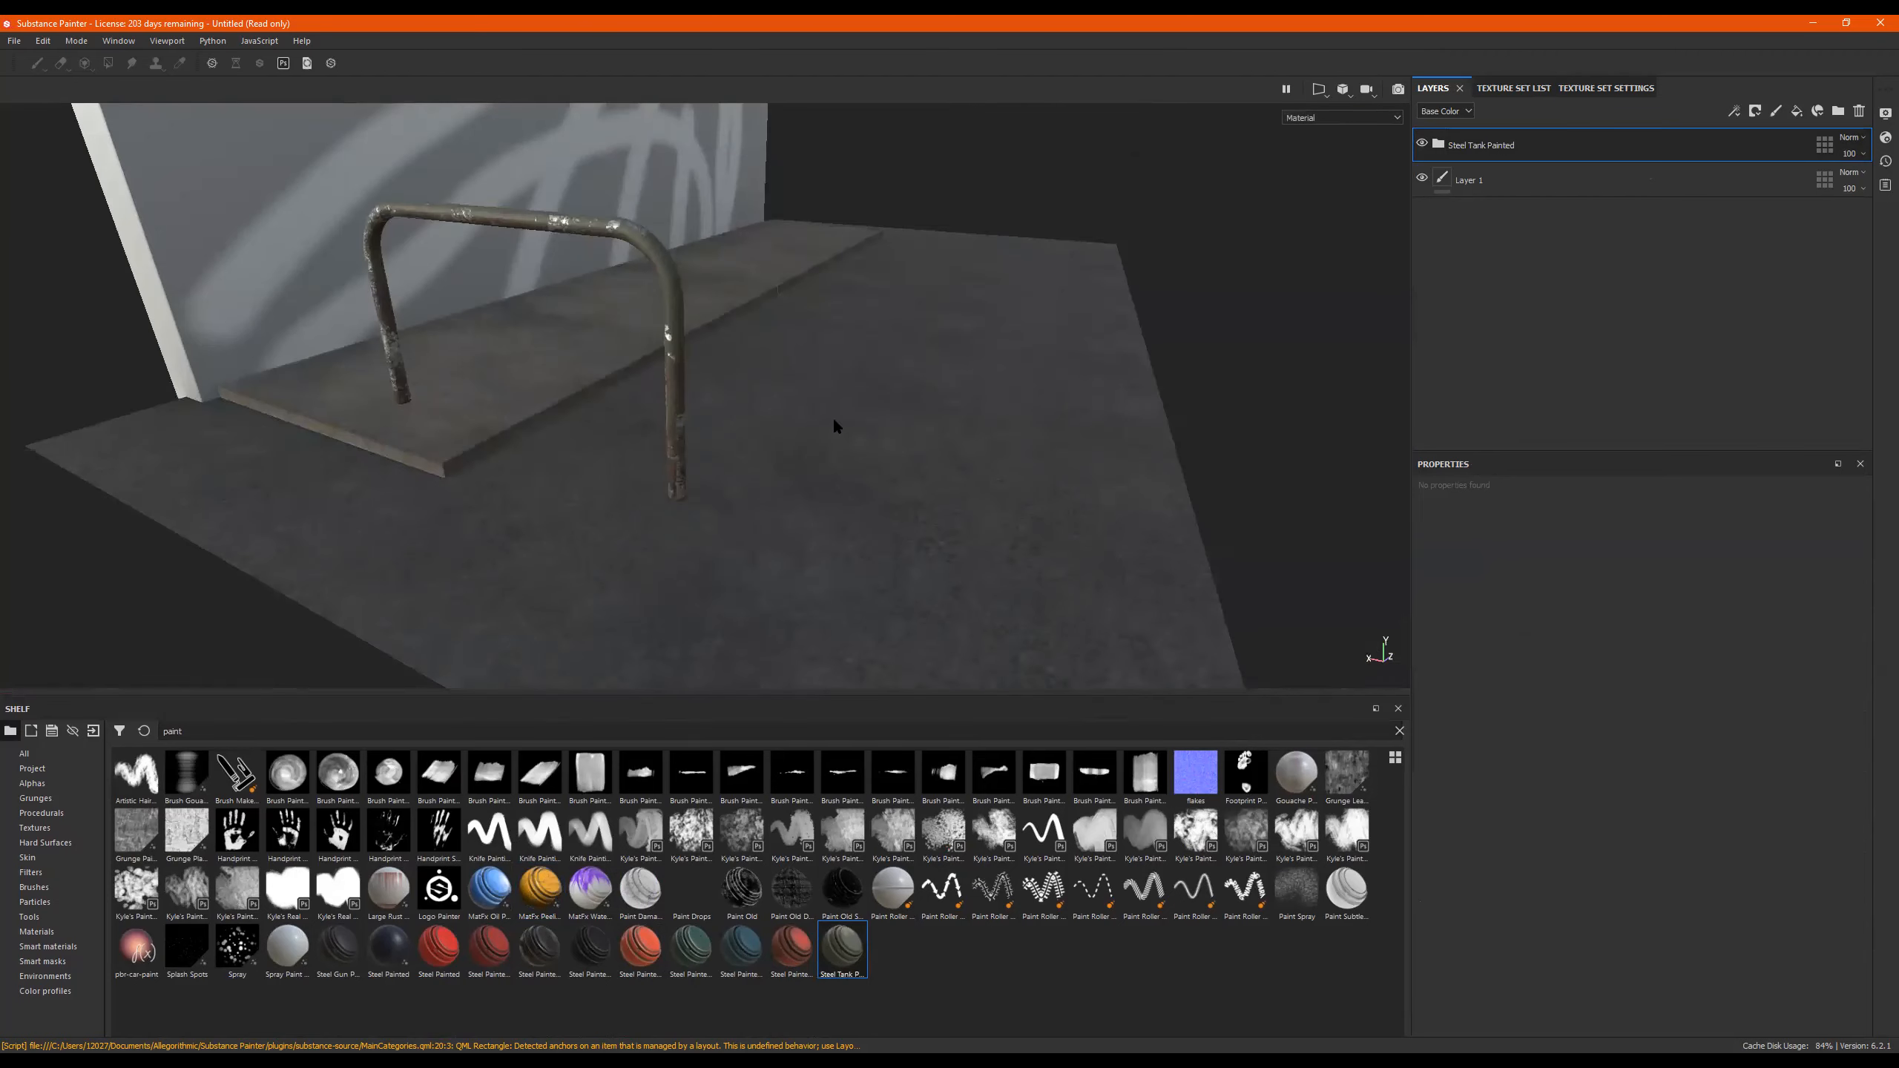
right_click_drag(777, 334, 1055, 329, "alt")
middle_click_drag(795, 368, 943, 353, "alt")
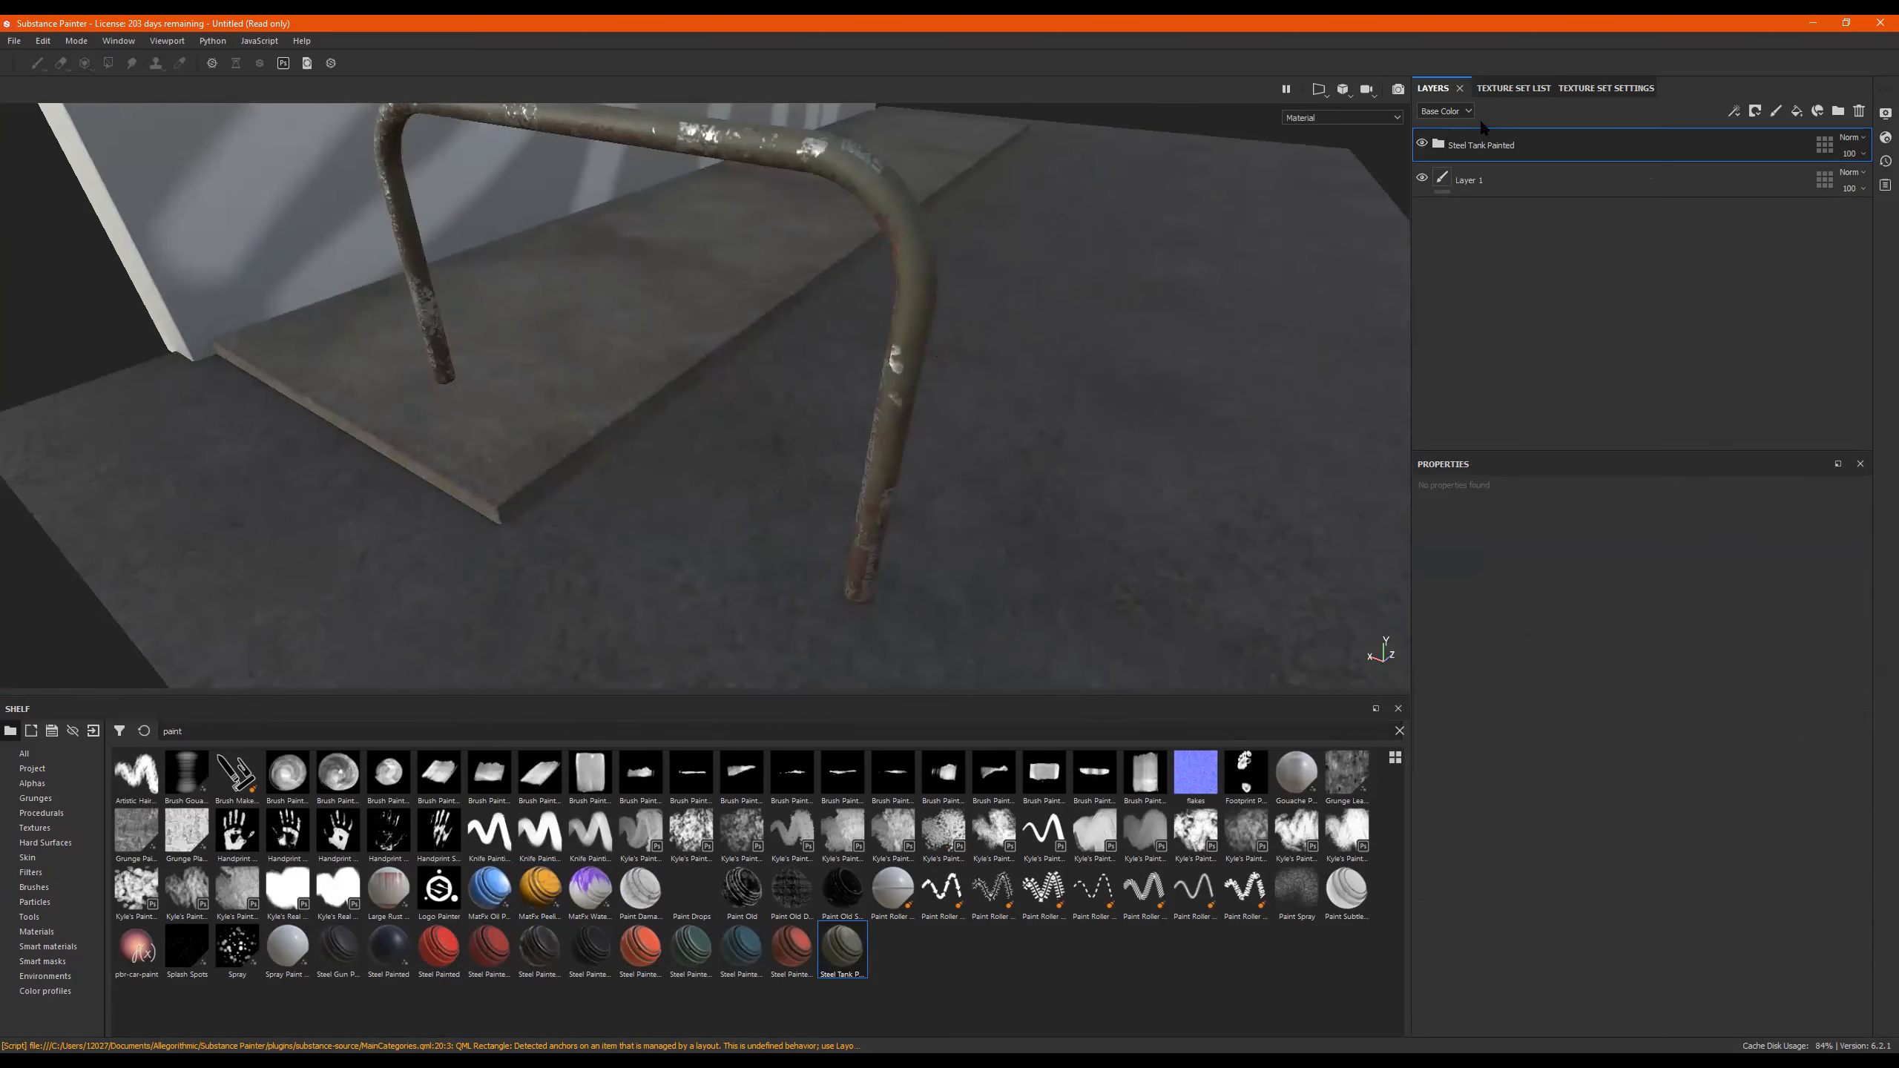
Change the base color of the Base layer inside the Steel Tank Painted folder to a saturated yellow.
left_click(1436, 135)
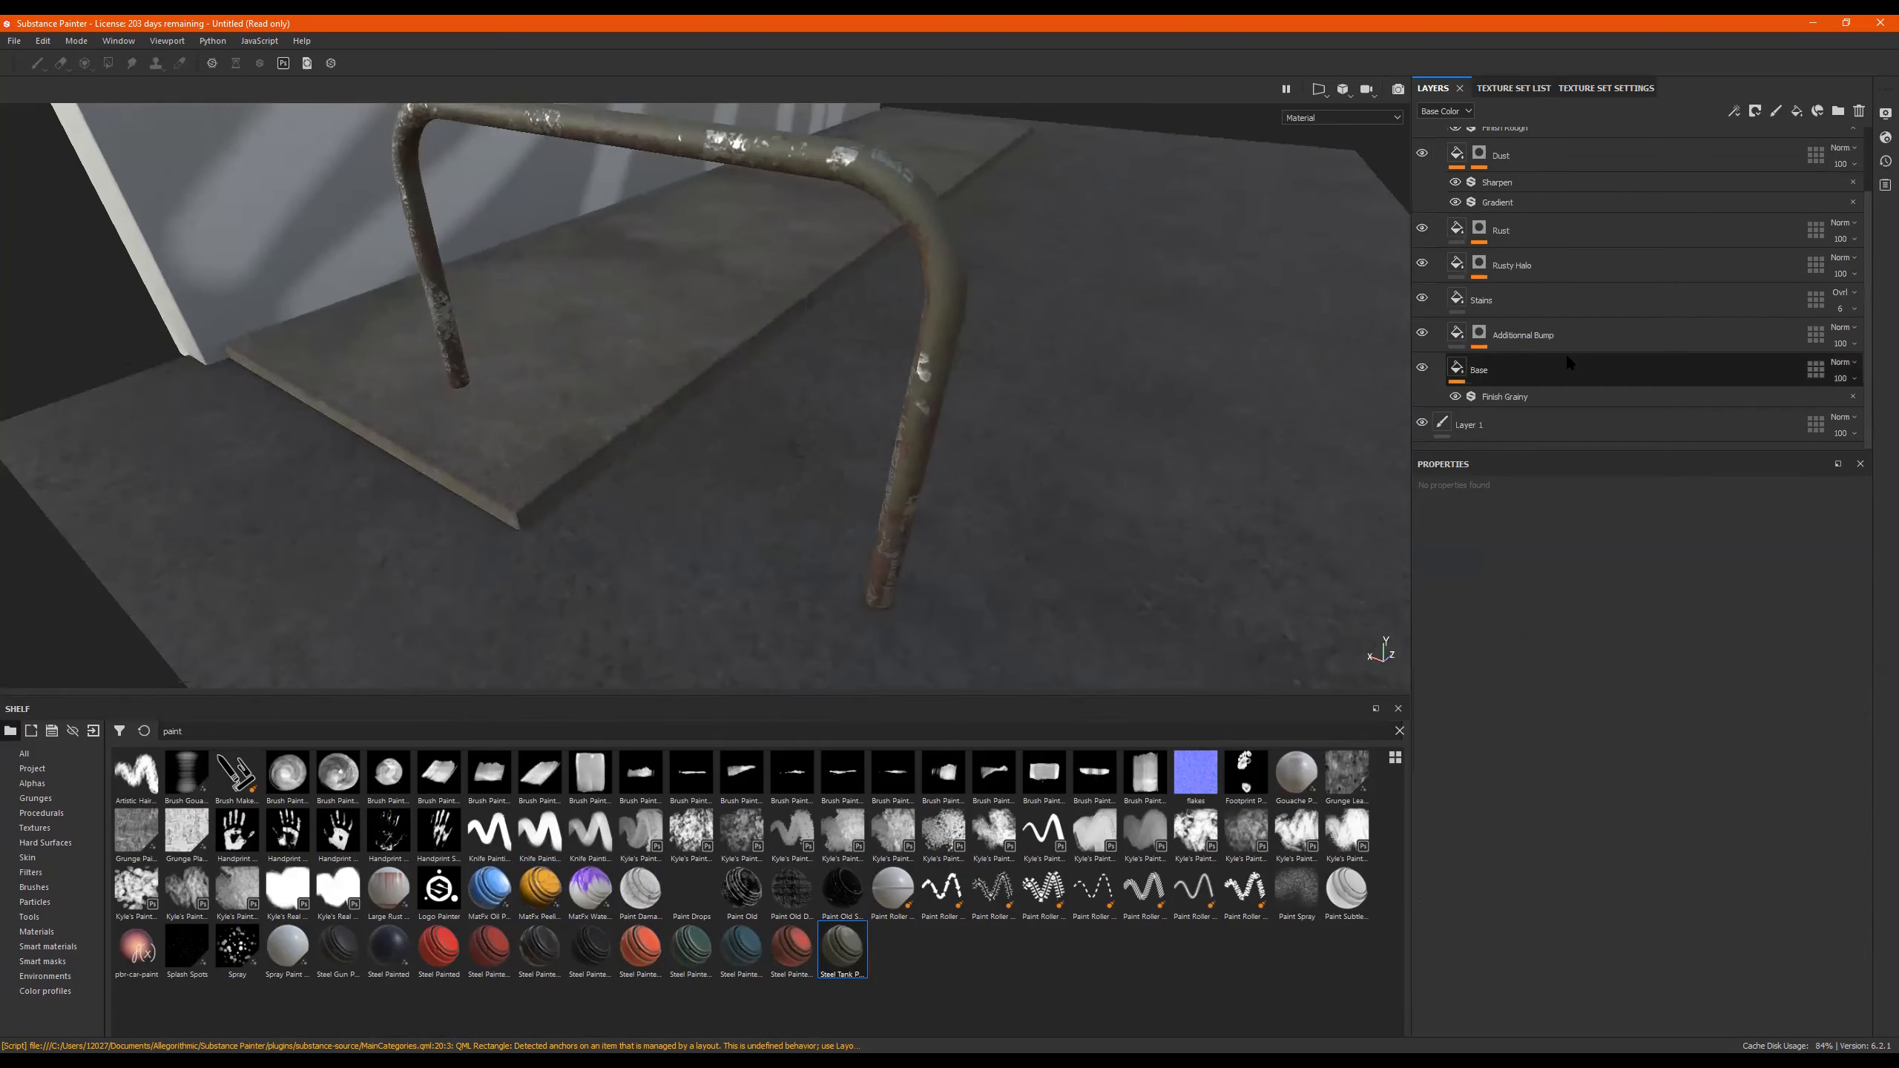
scroll(1565, 352, "up", 2)
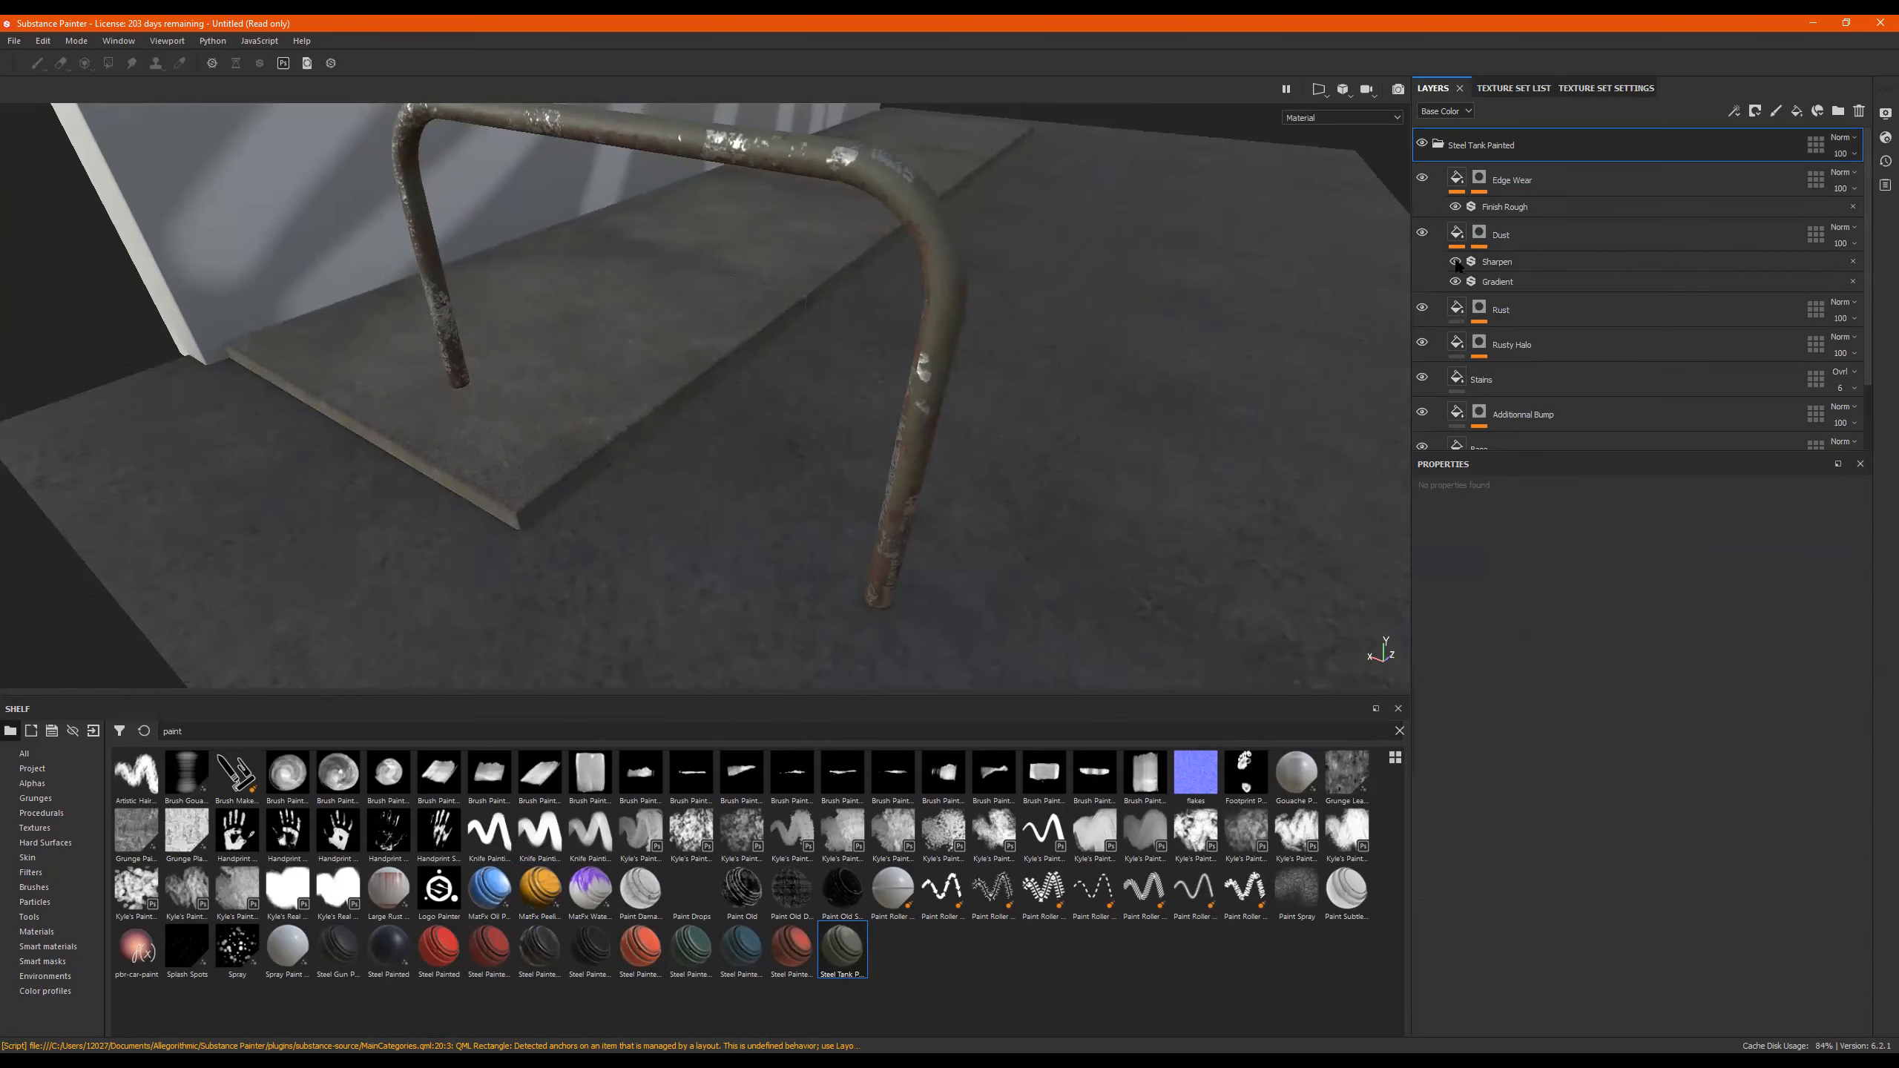
scroll(1465, 345, "down", 2)
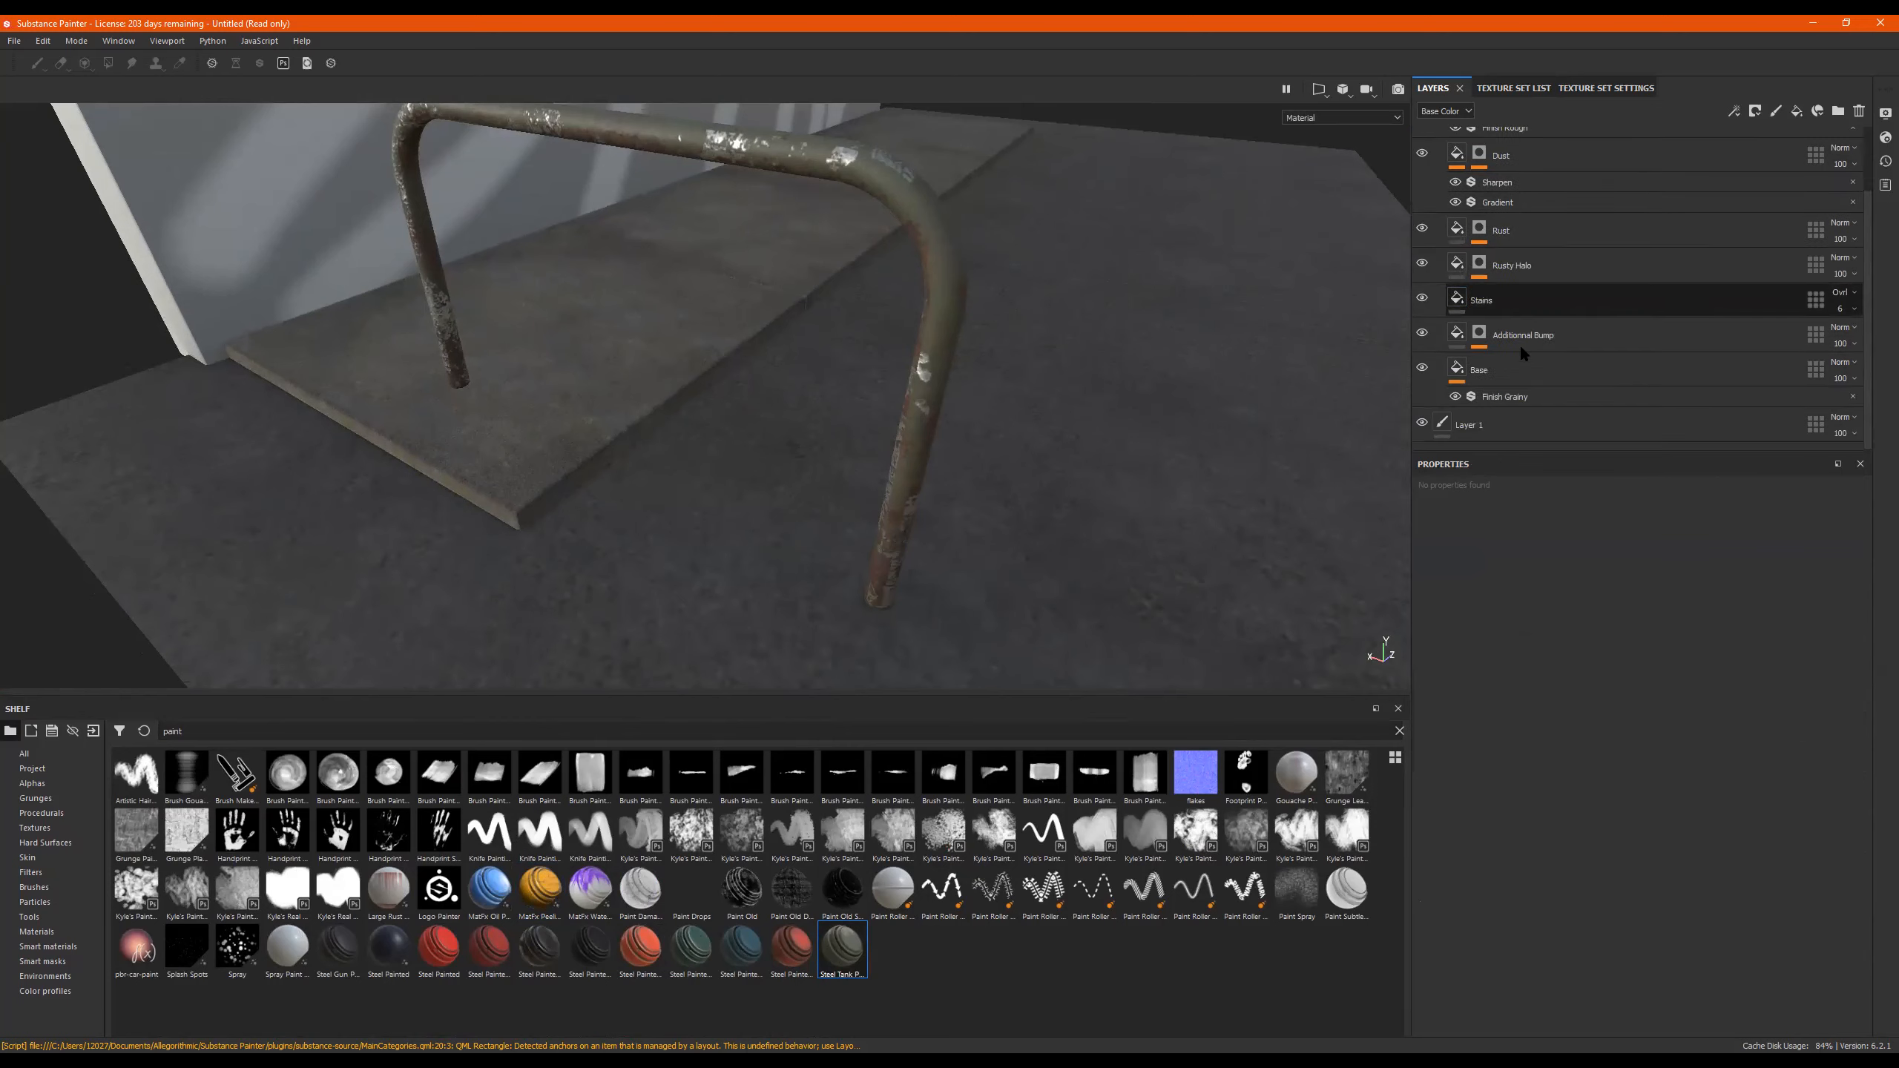
left_click(1469, 377)
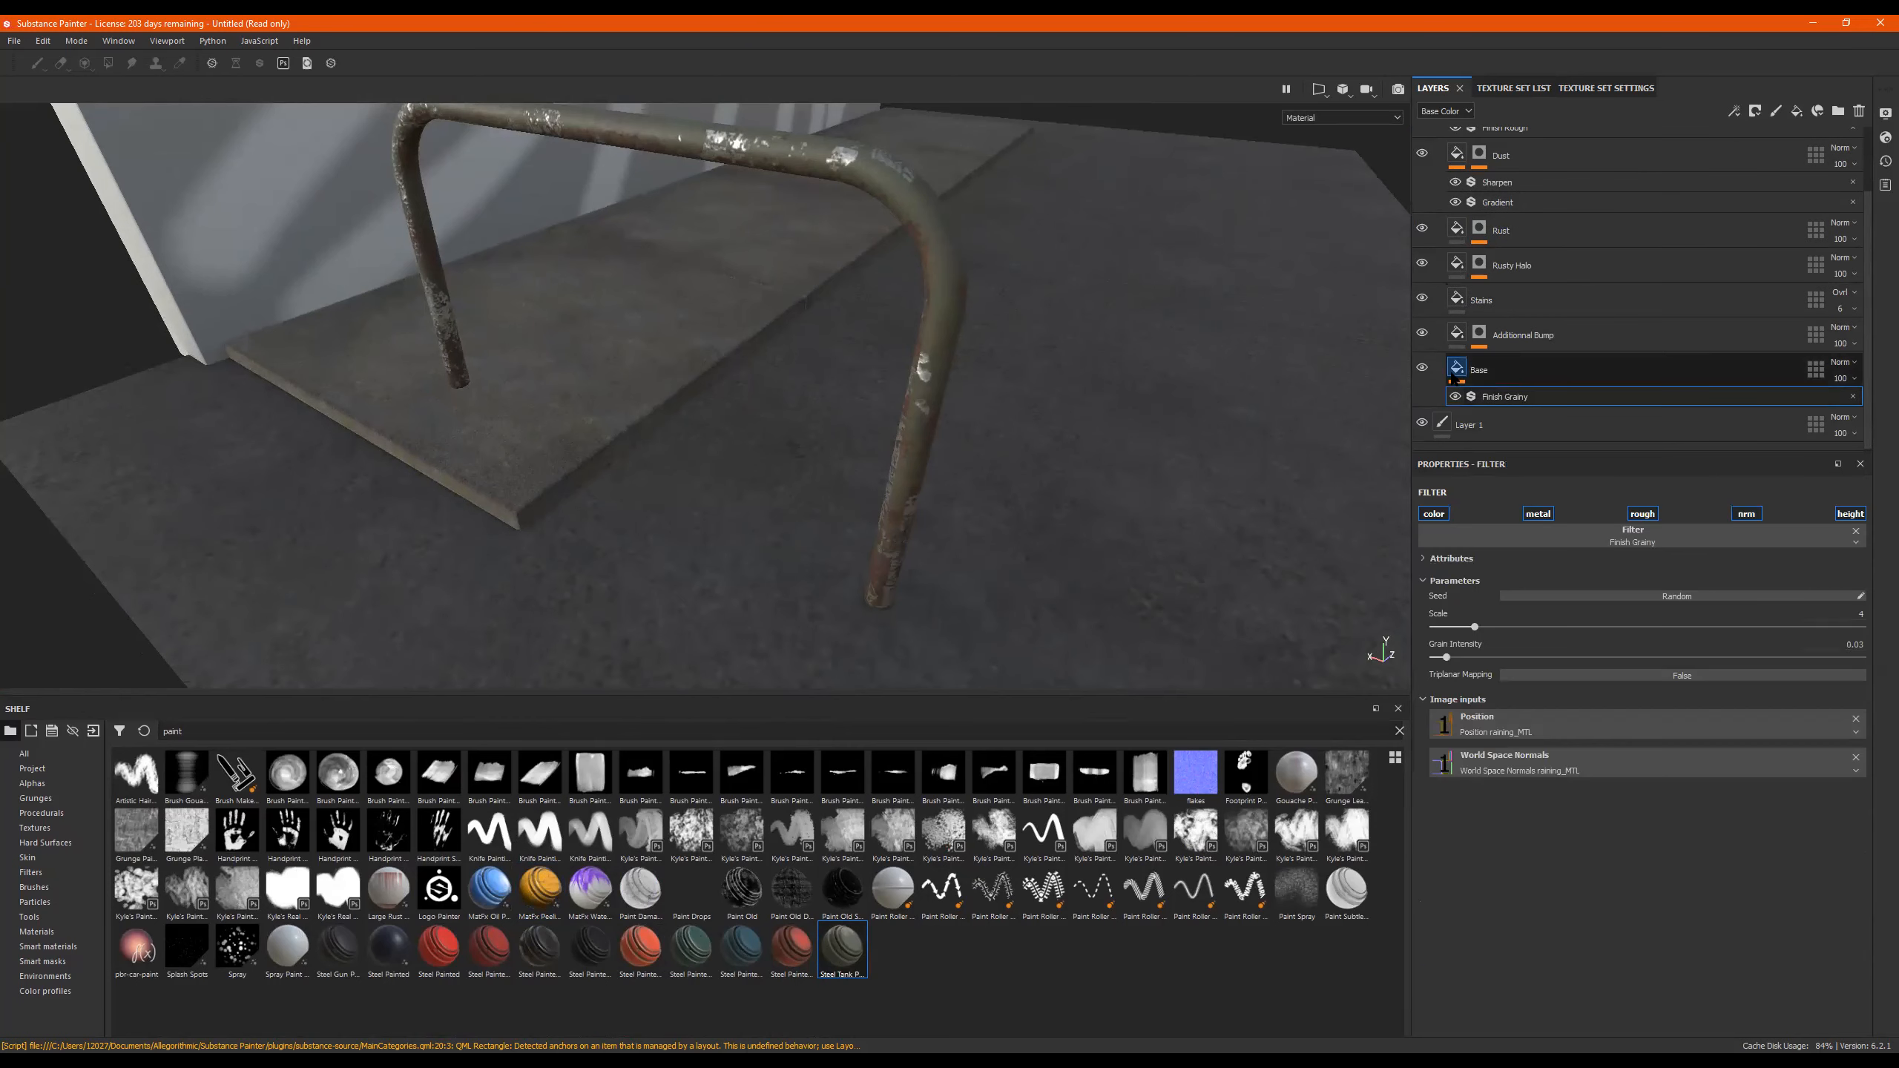
mouse_move(850, 418)
left_mouse_down("alt")
mouse_move(840, 400)
mouse_move(856, 412)
left_mouse_up("alt")
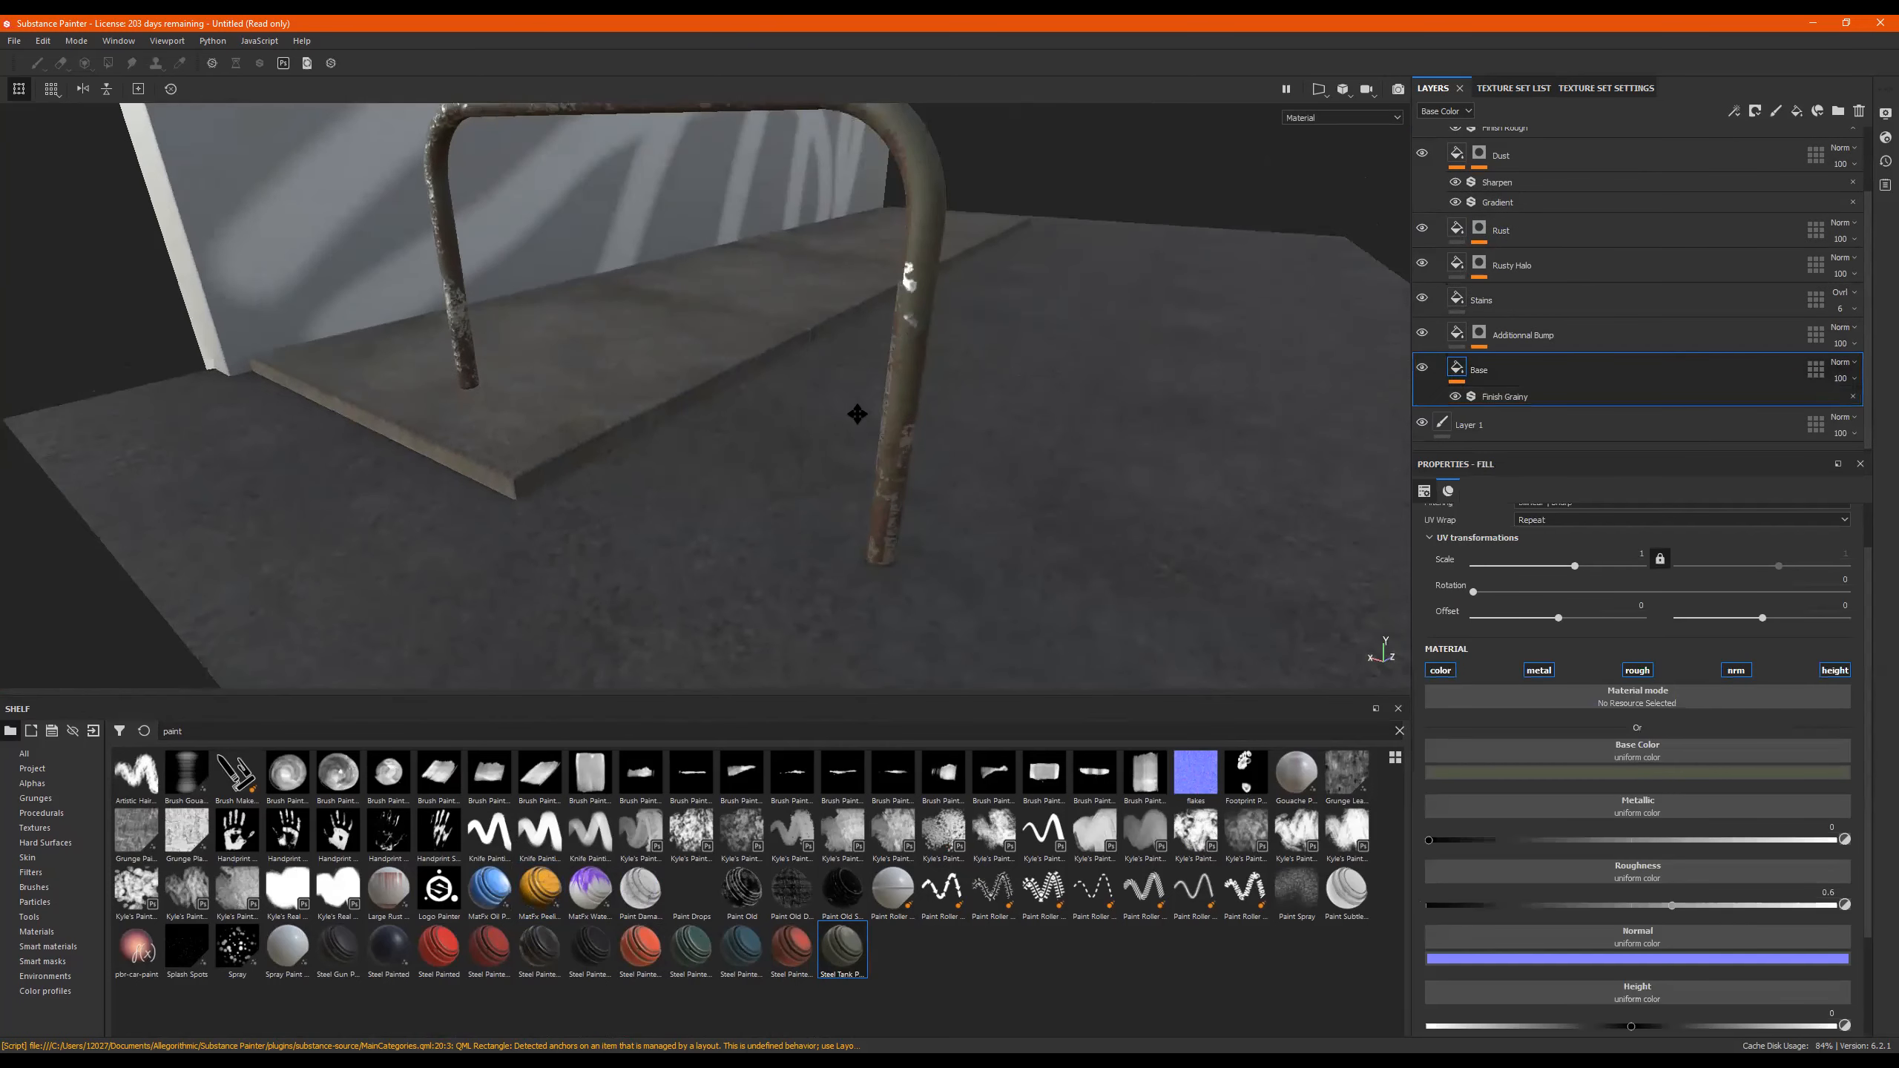
middle_click_drag(856, 412, 885, 494, "alt")
left_click(1536, 770)
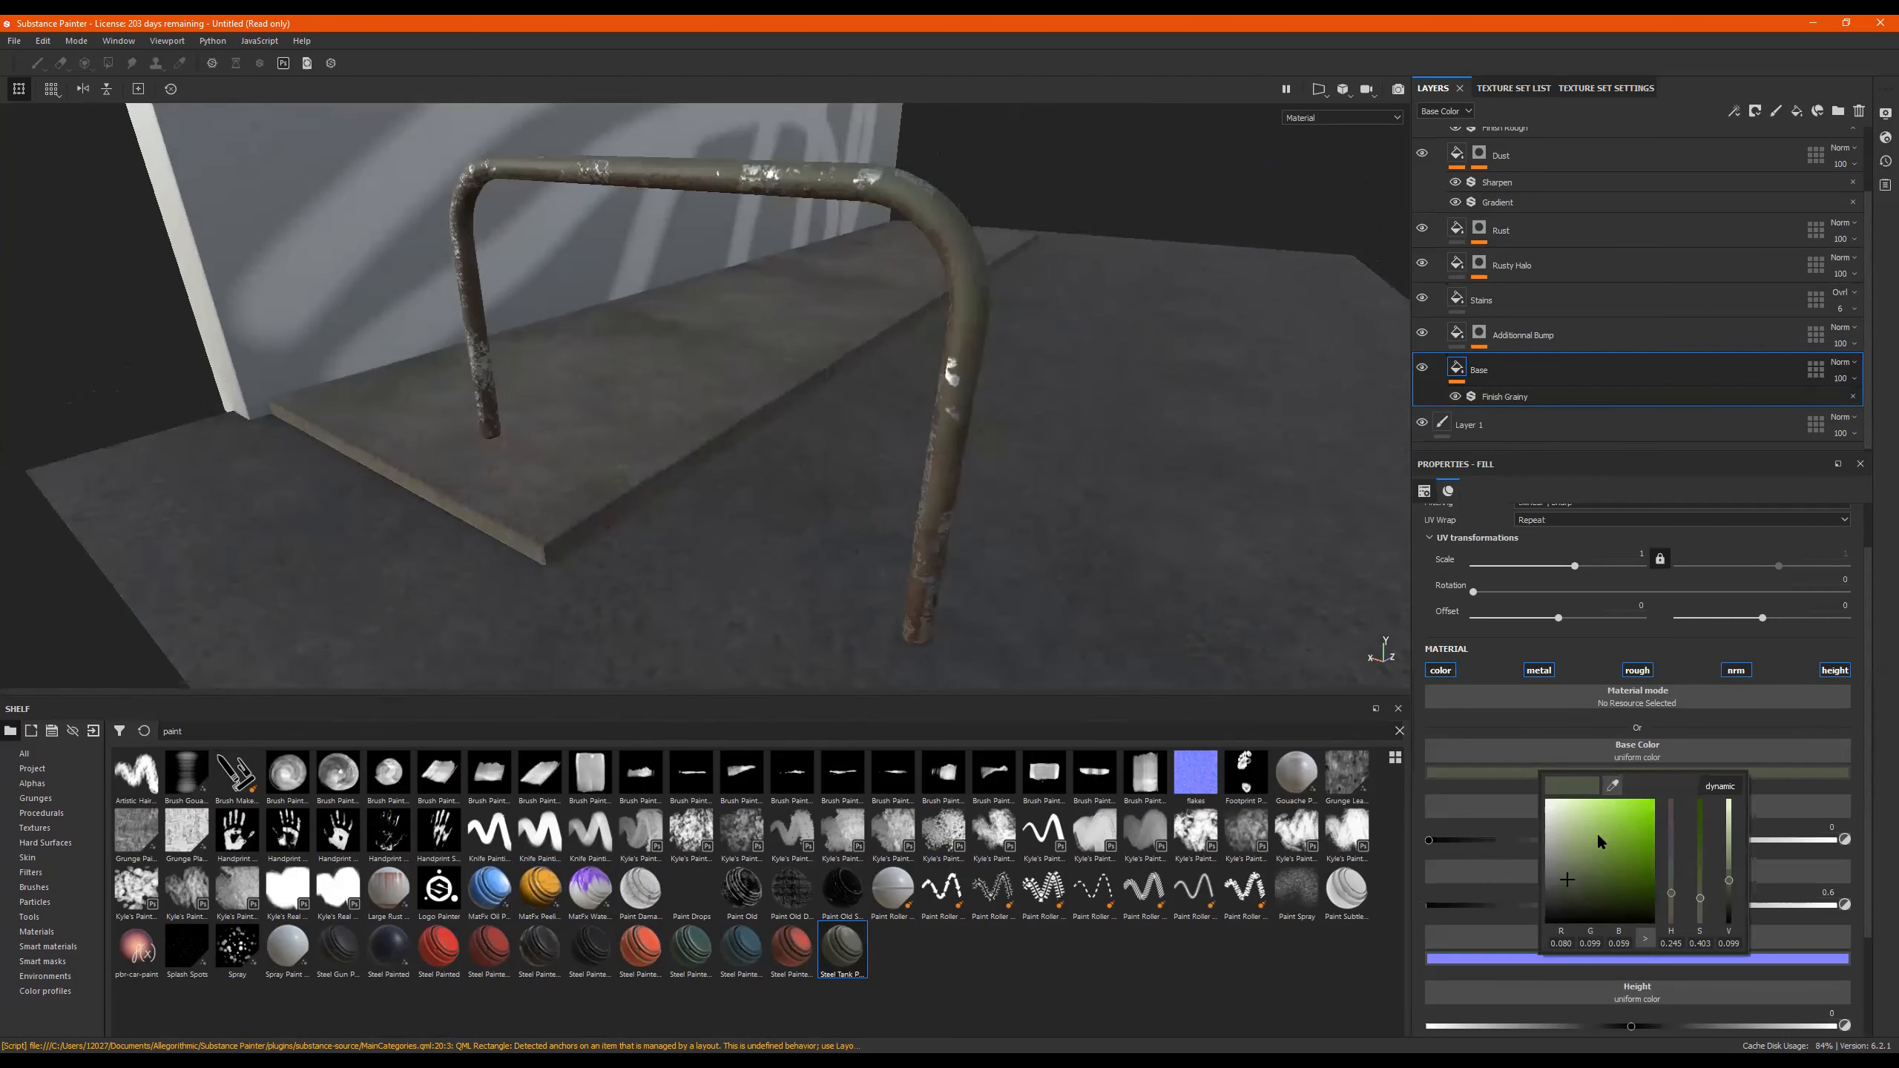
mouse_move(1669, 891)
left_mouse_down()
mouse_move(1670, 813)
mouse_move(1673, 913)
left_mouse_up()
left_click_drag(1559, 876, 1641, 835)
left_click_drag(1166, 394, 1184, 329, "alt")
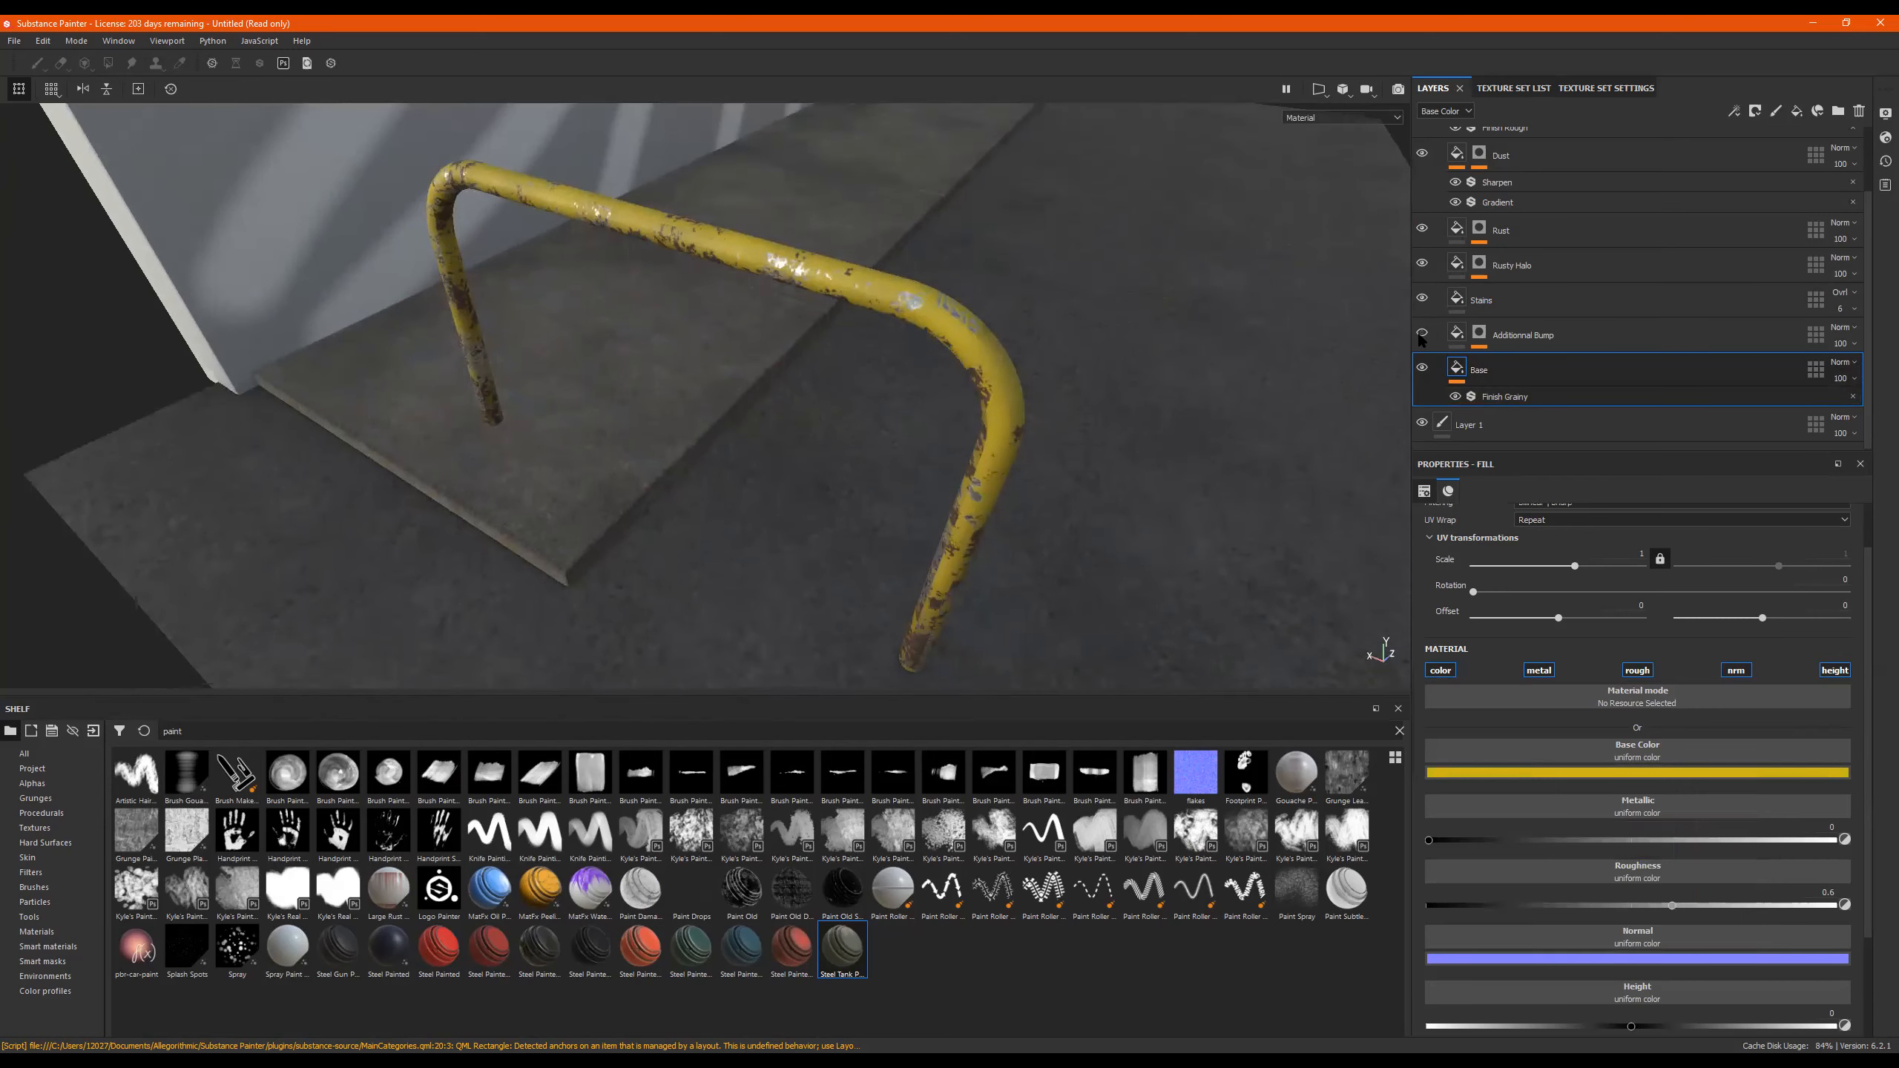
Hide and show the Rusty Halo layer to compare its effect on the yellow railing.
left_click_drag(967, 473, 1024, 340, "alt")
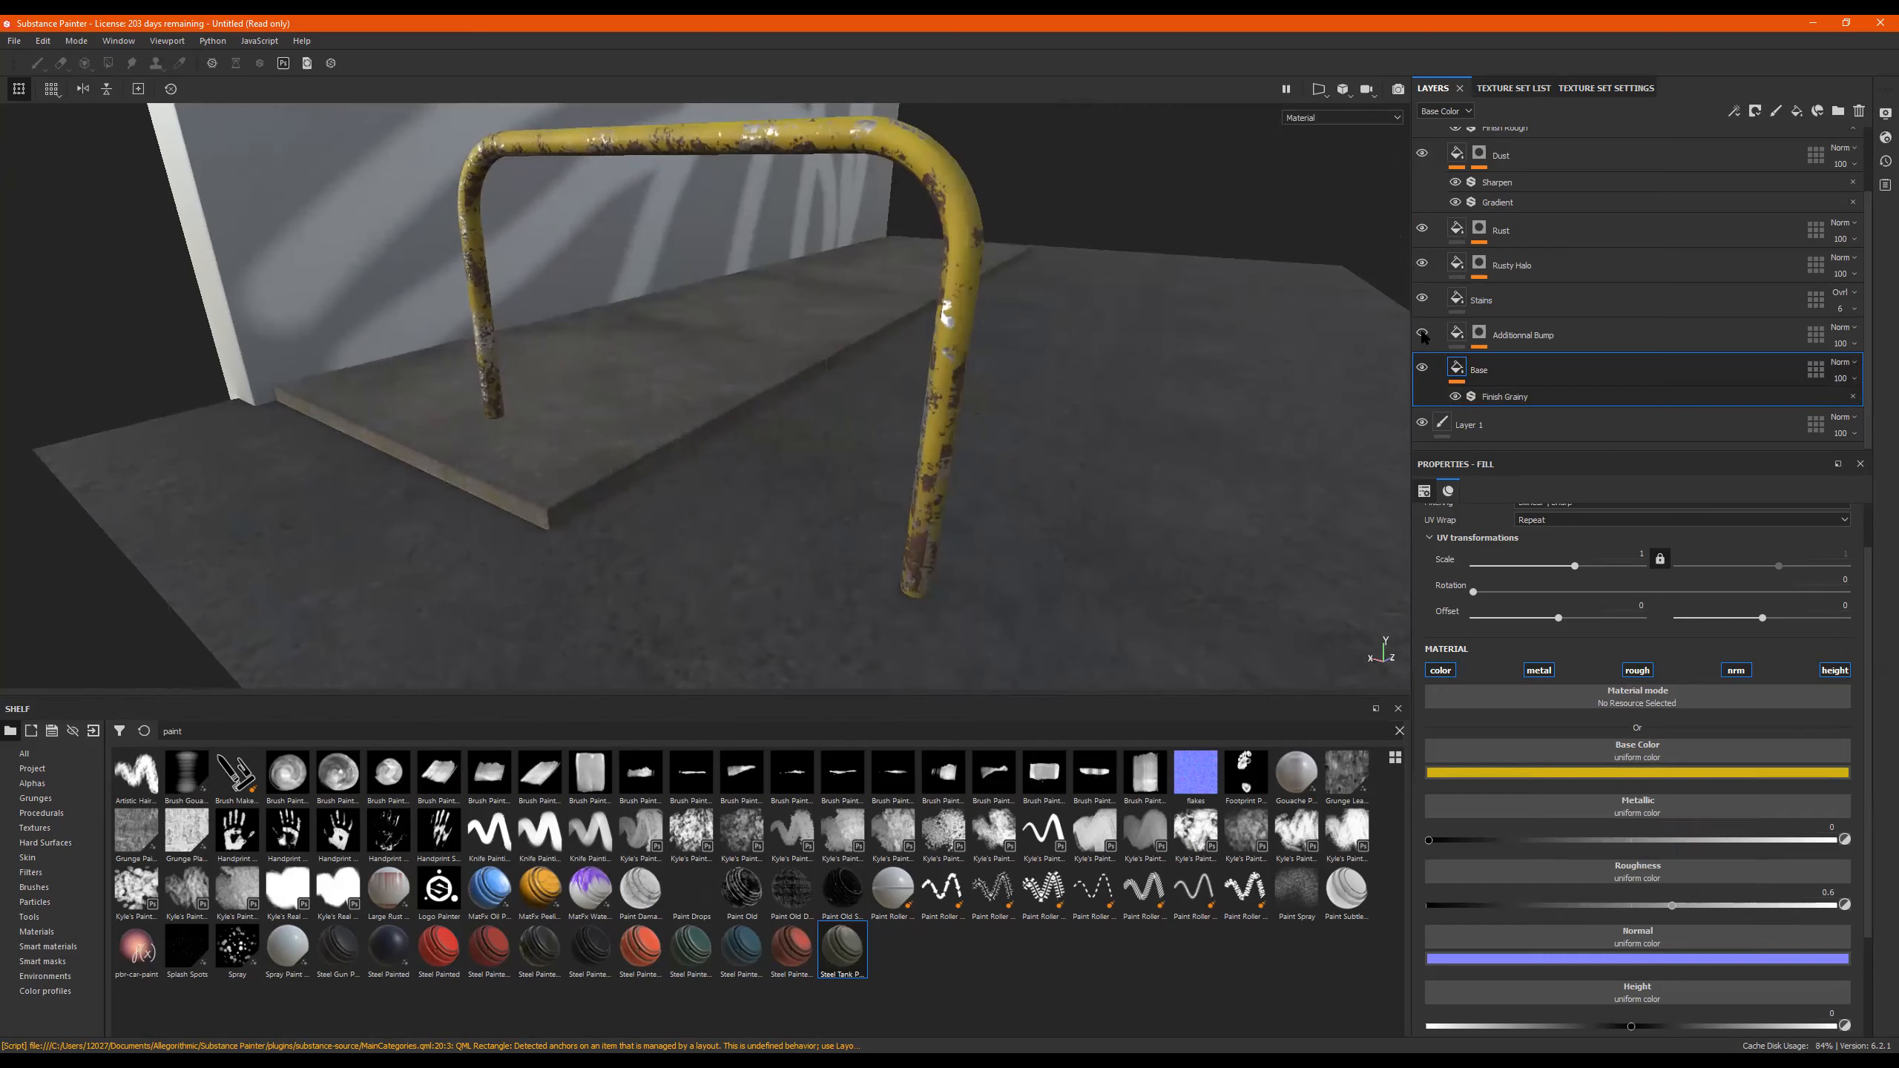
left_click(1423, 264)
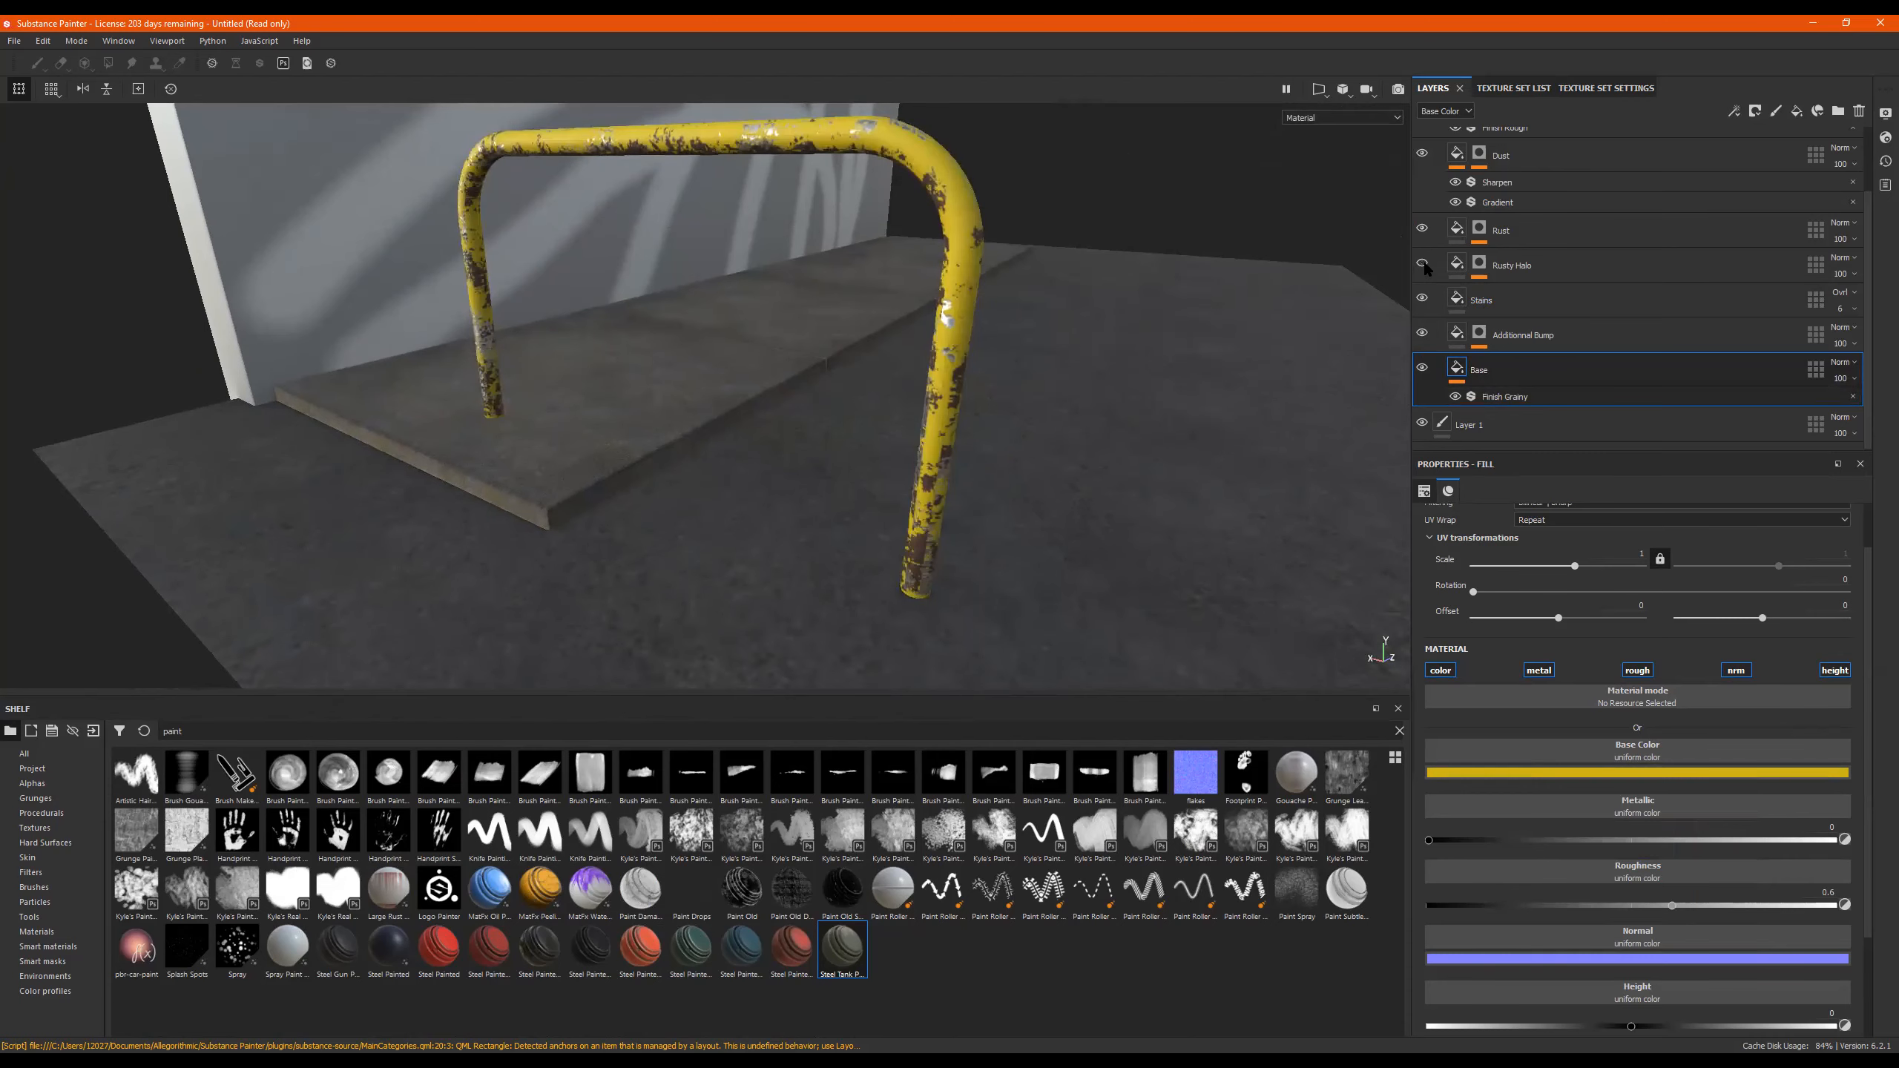
left_click(1423, 265)
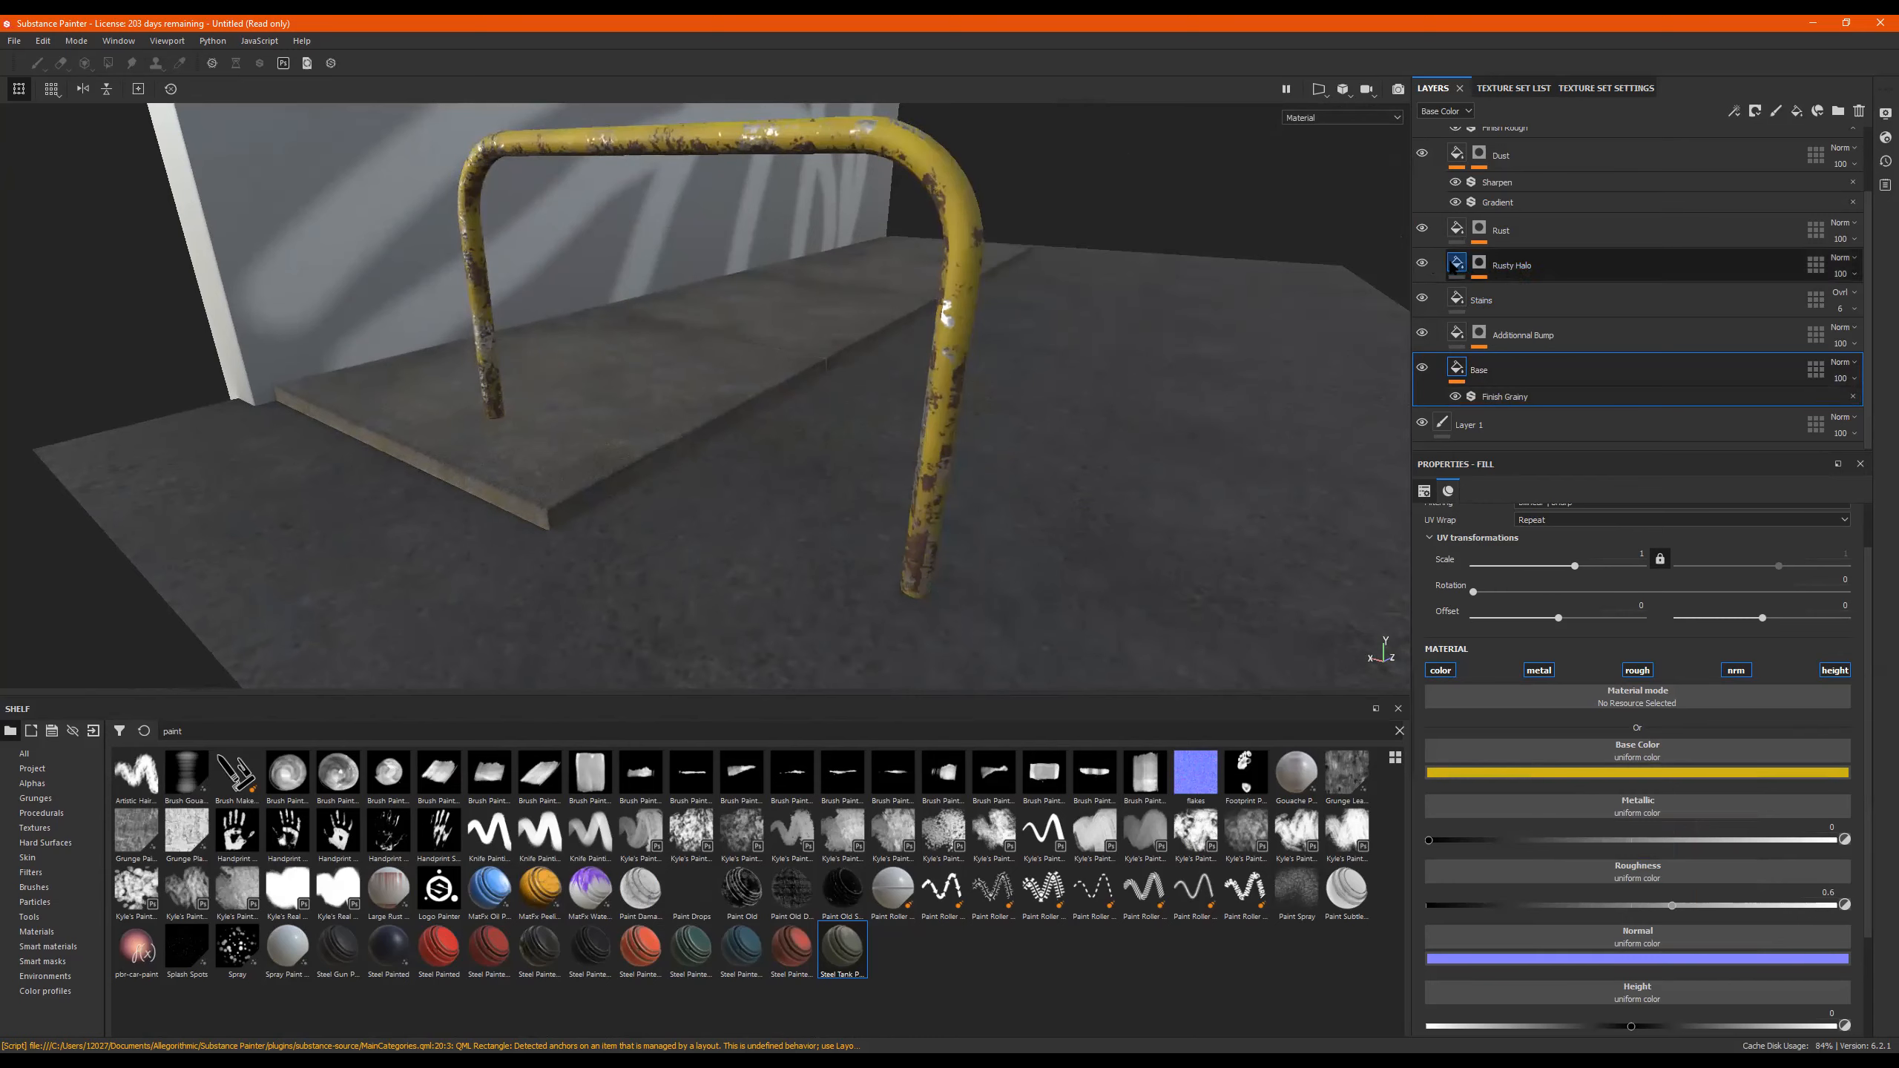
Set the Global Contrast of the Mask Editor on the Rusty Halo layer's mask to 0.57.
left_click(1456, 264)
left_click(1478, 265)
mouse_move(979, 240)
left_mouse_down("alt")
mouse_move(878, 297)
mouse_move(896, 397)
mouse_move(947, 418)
left_mouse_up("alt")
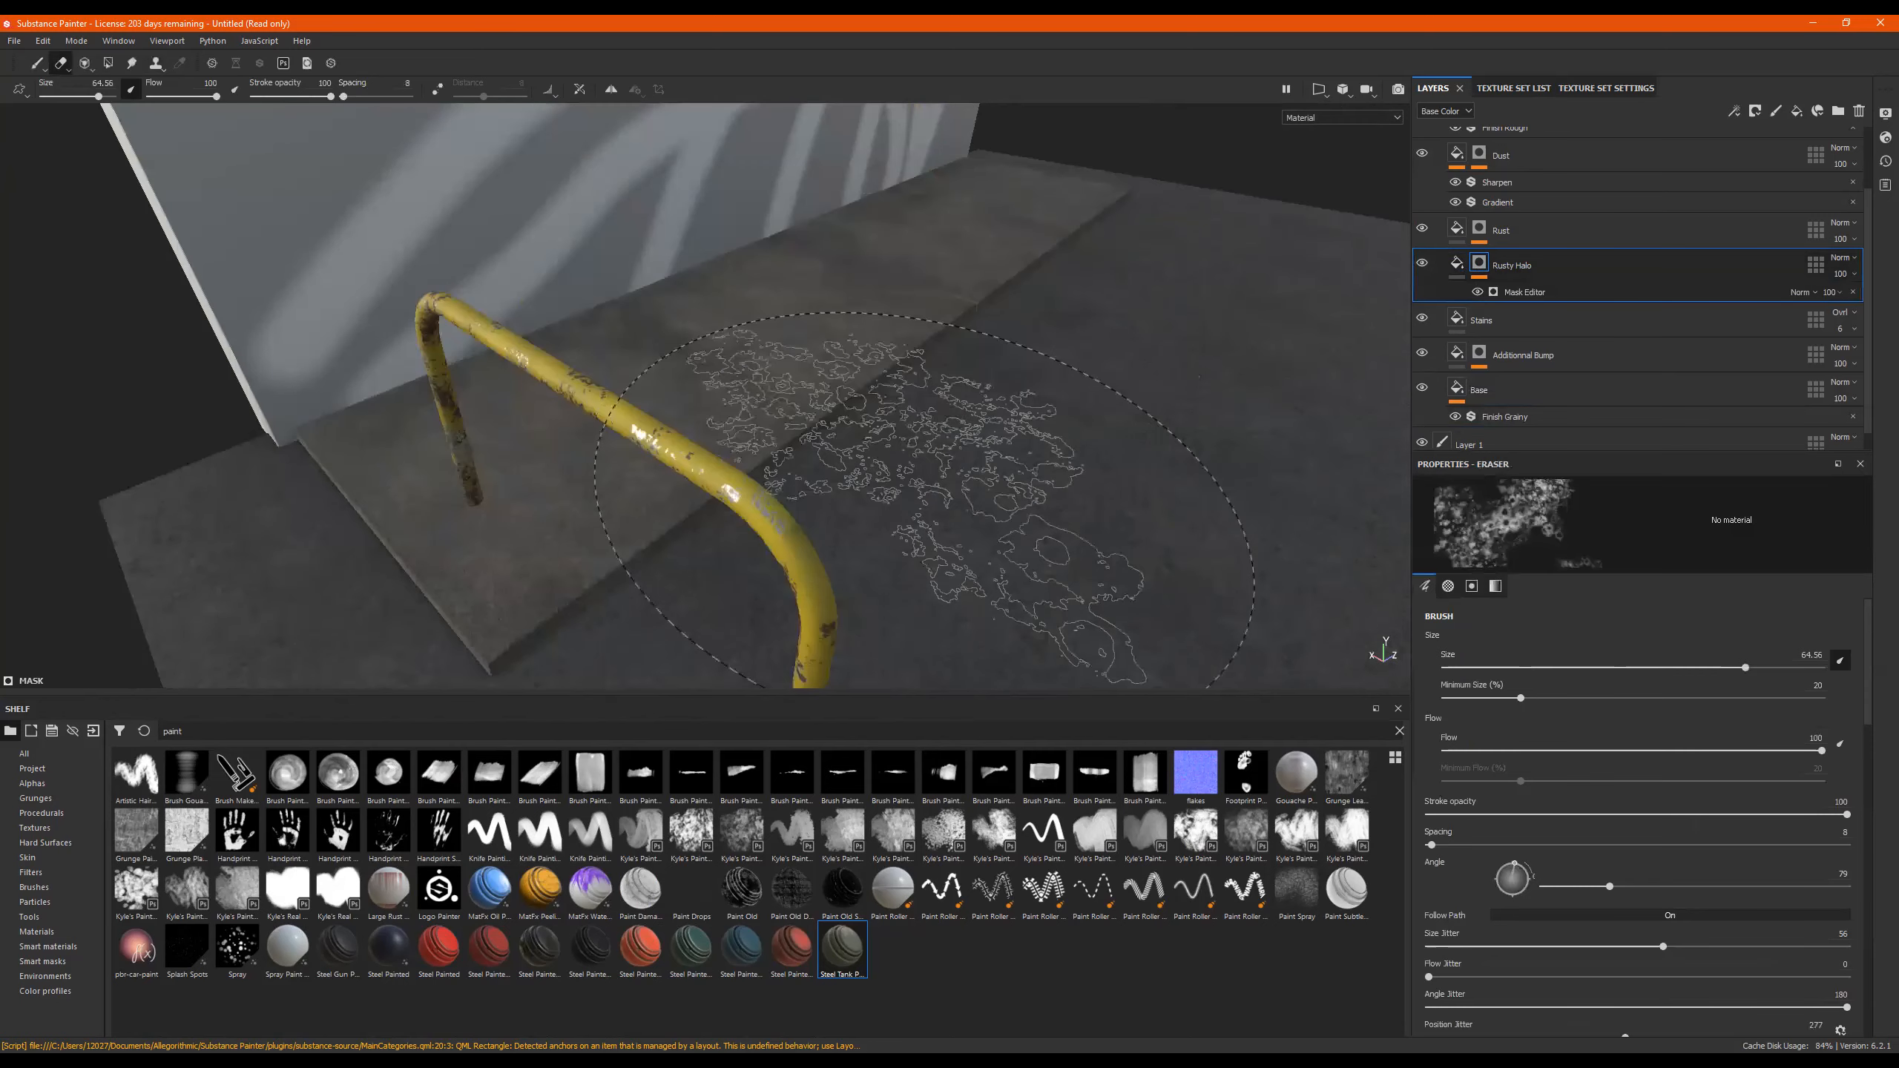
left_click_drag(927, 486, 994, 449, "alt")
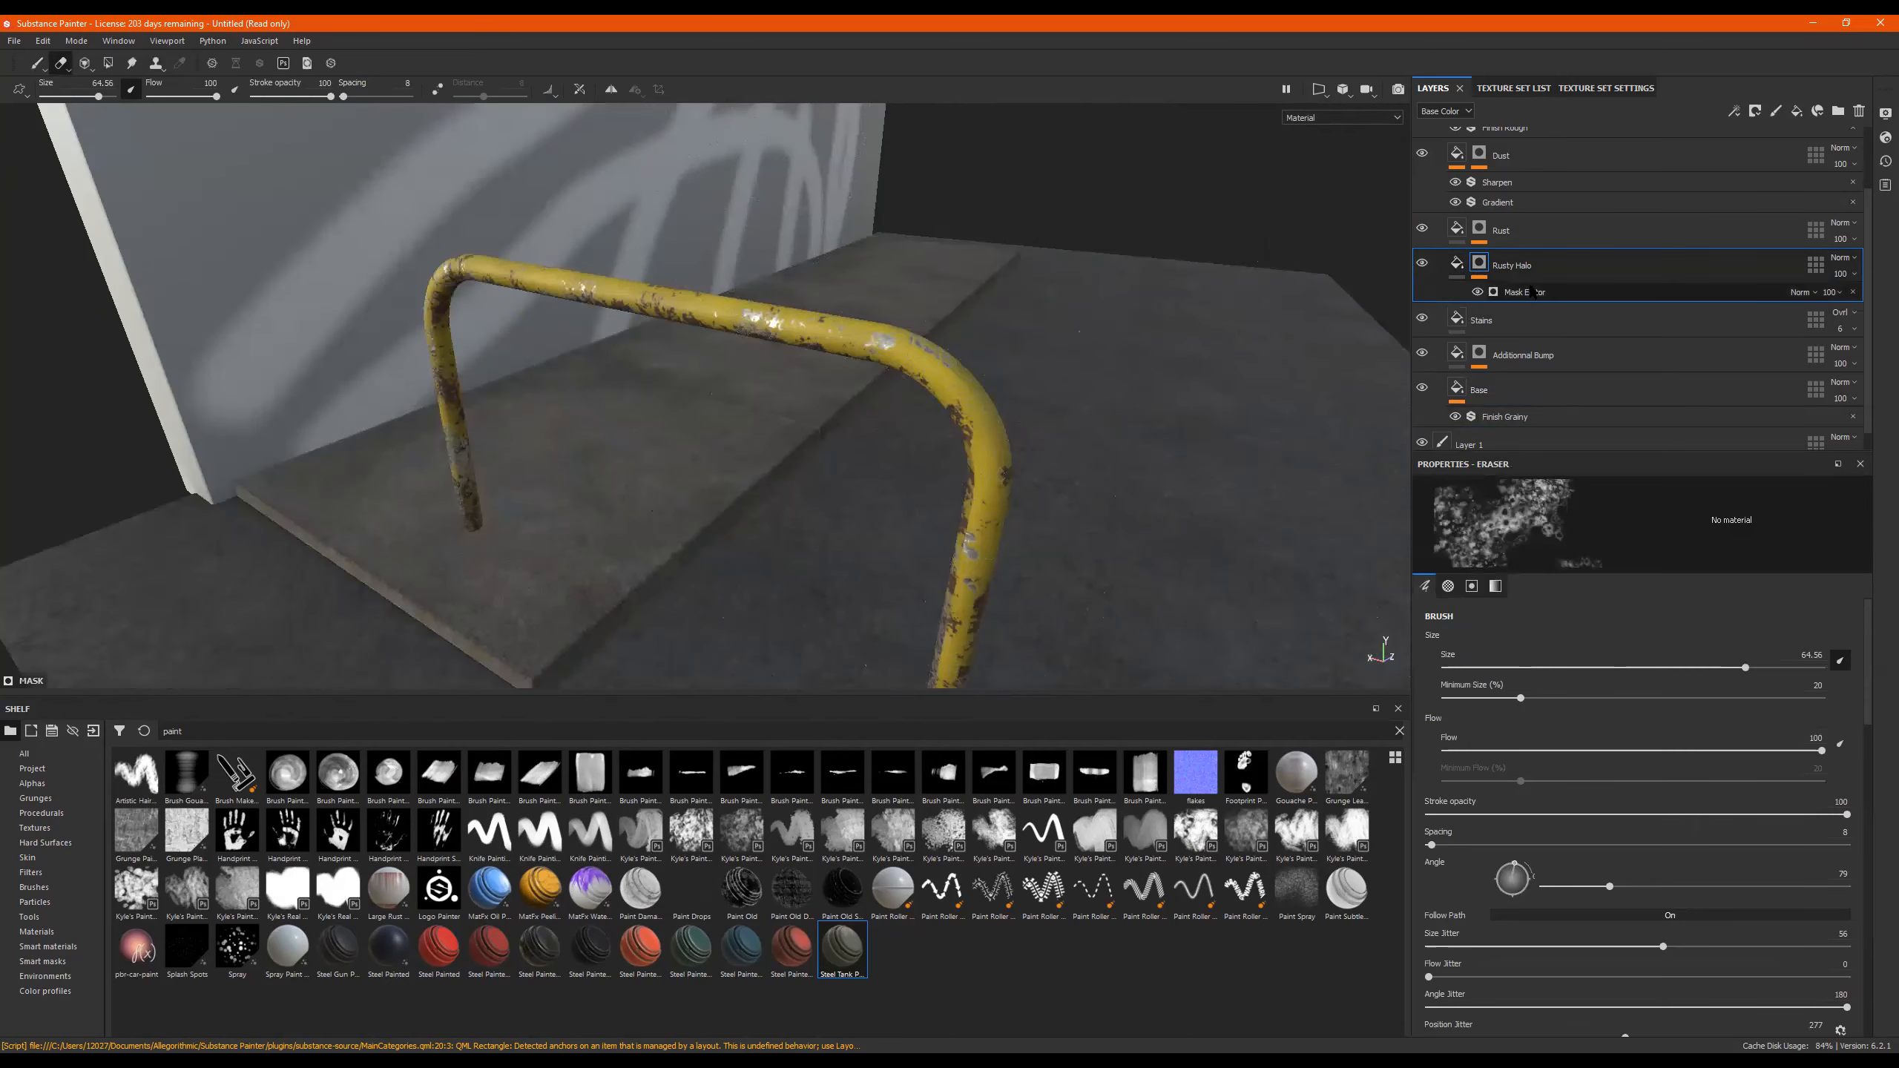
left_click(1532, 292)
mouse_move(1541, 546)
left_mouse_down()
mouse_move(1644, 544)
mouse_move(1576, 544)
left_mouse_up()
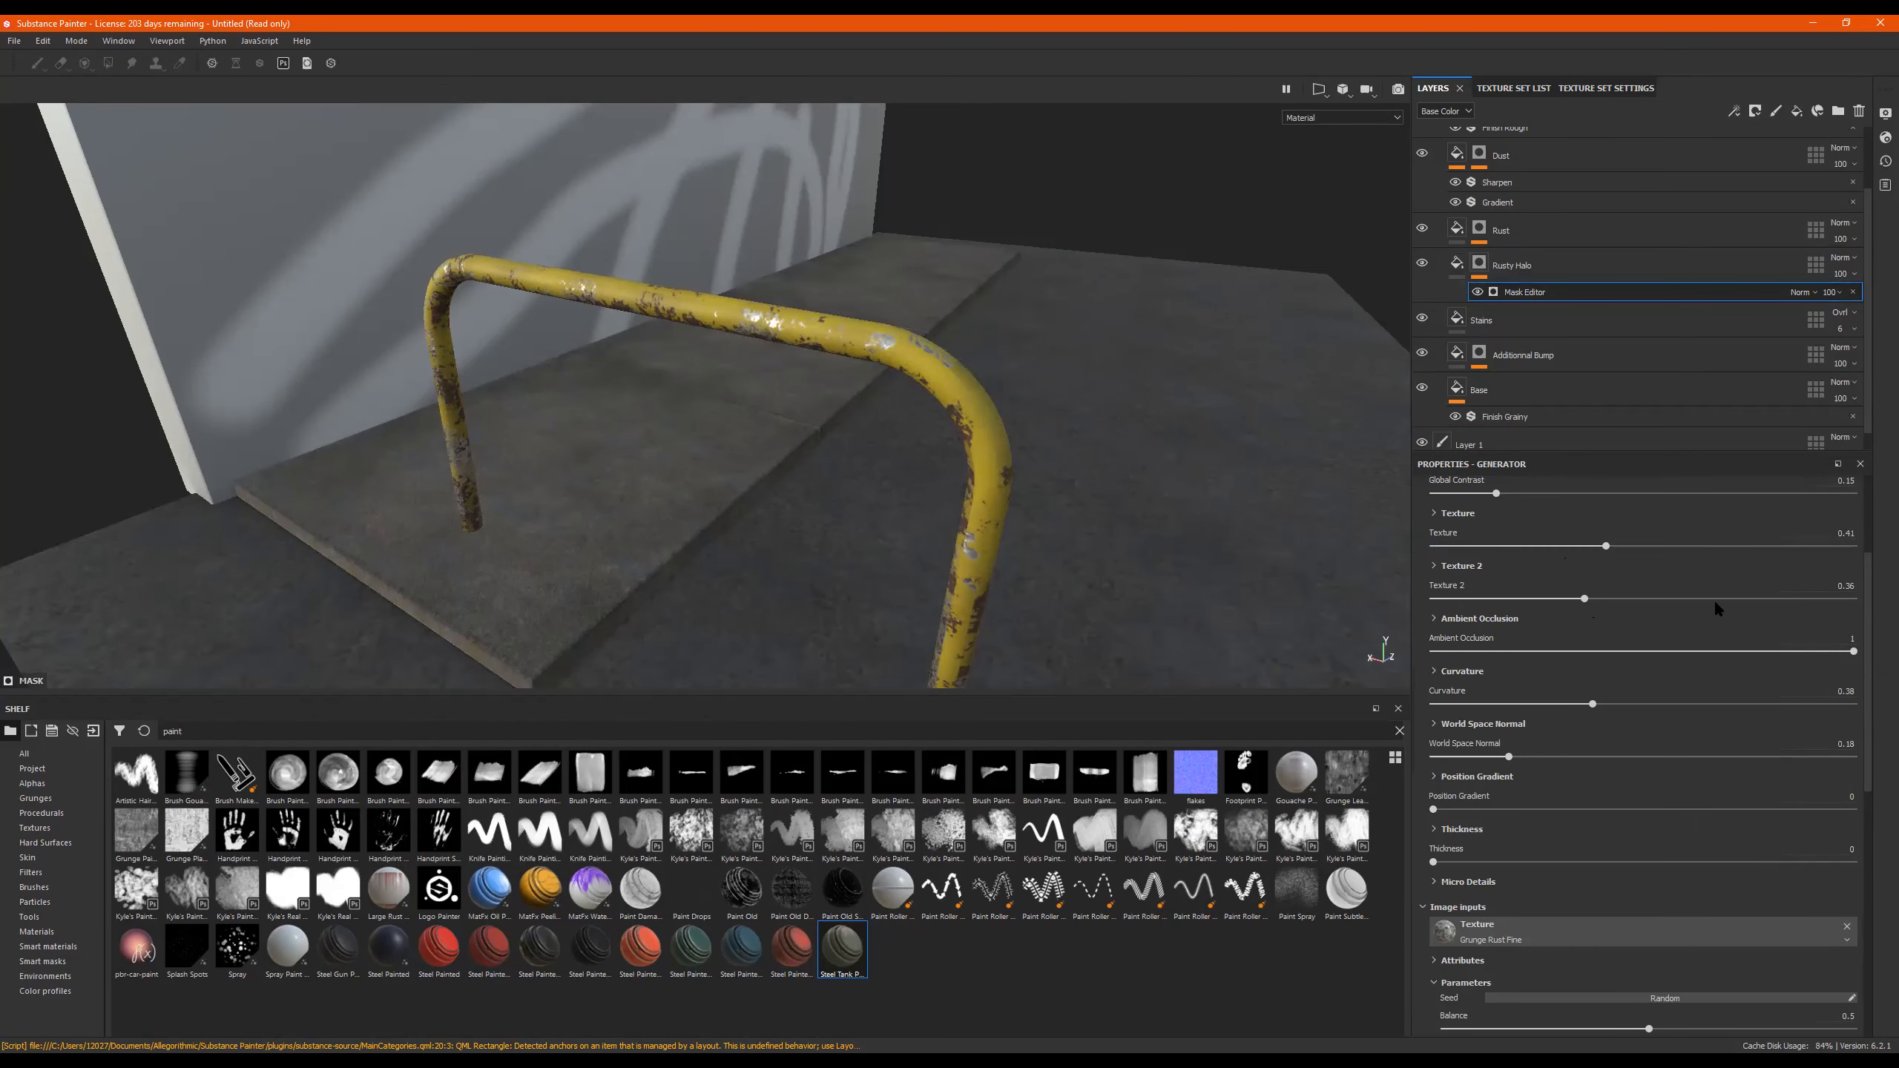
left_click_drag(1499, 493, 1671, 516)
left_click_drag(833, 441, 613, 449, "alt")
Add a paint effect to the Rusty Halo layer's mask, above the Mask Editor.
left_click(1479, 264)
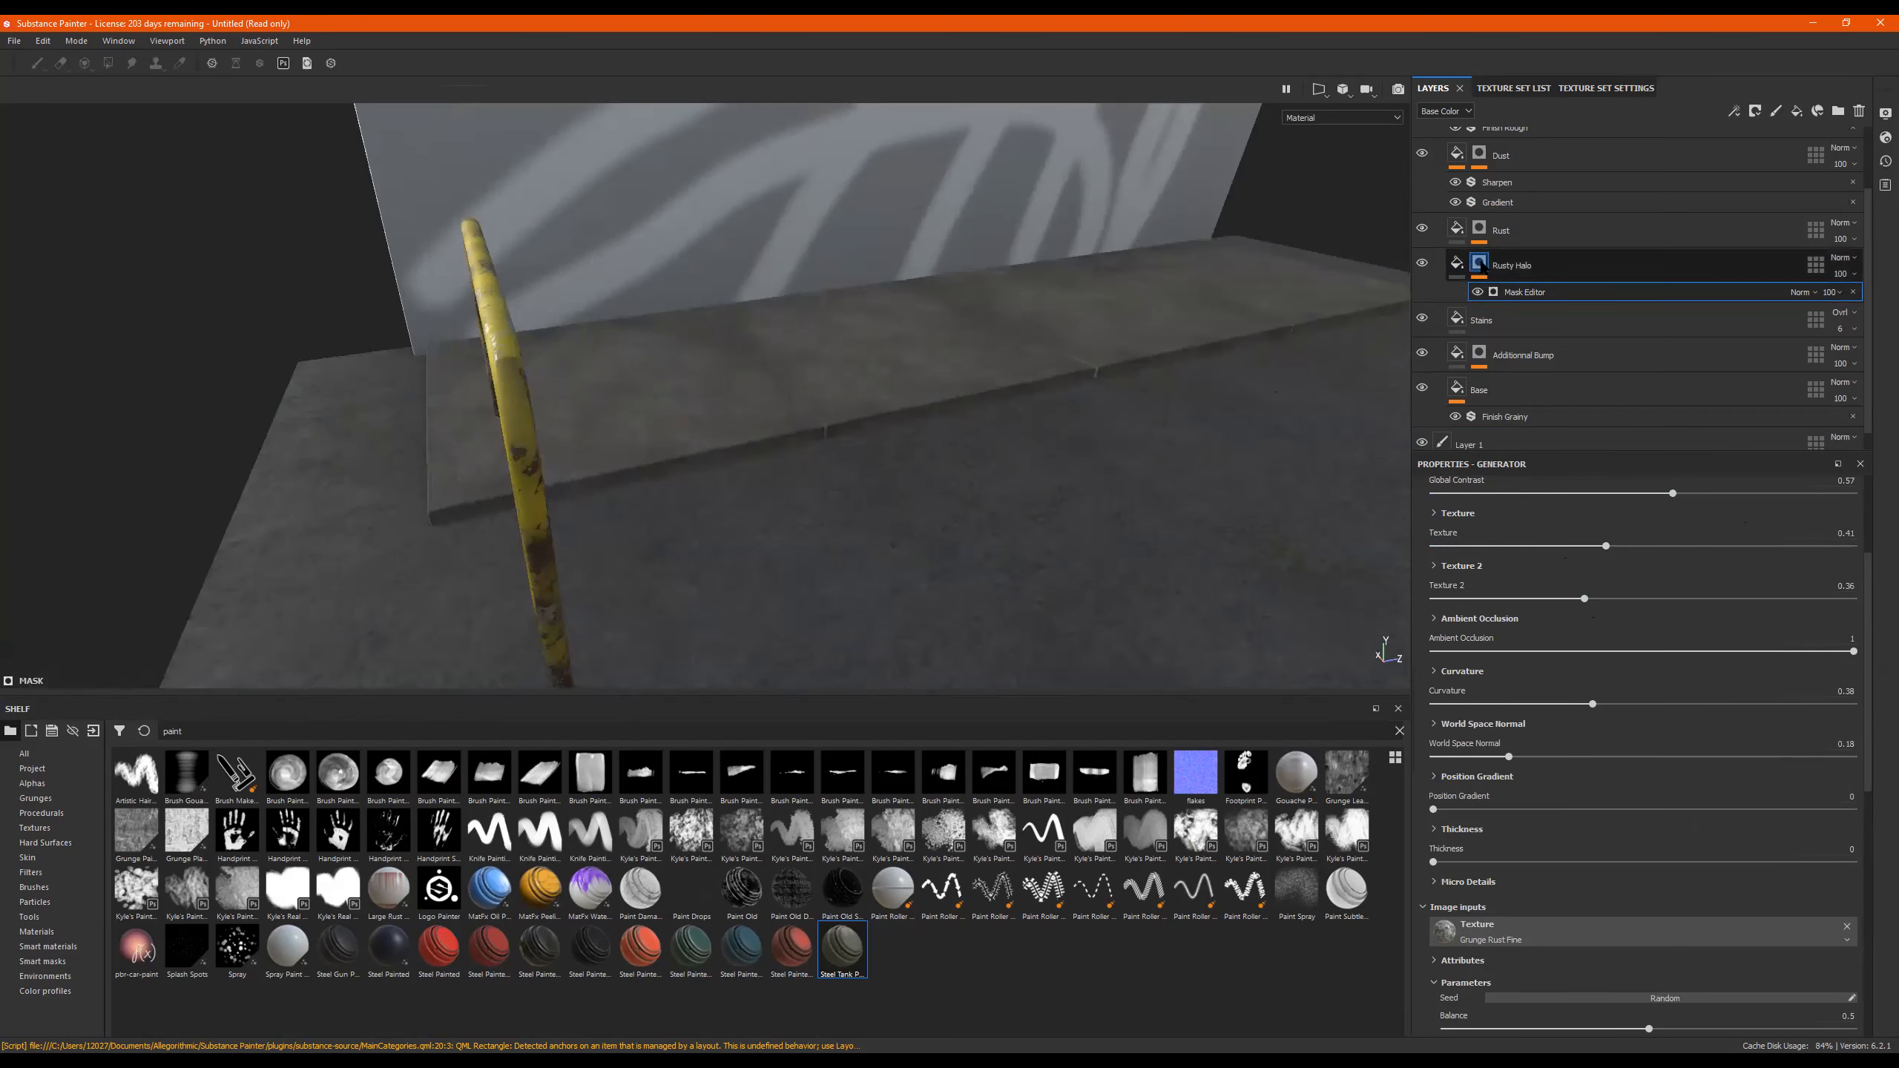
right_click(1480, 265)
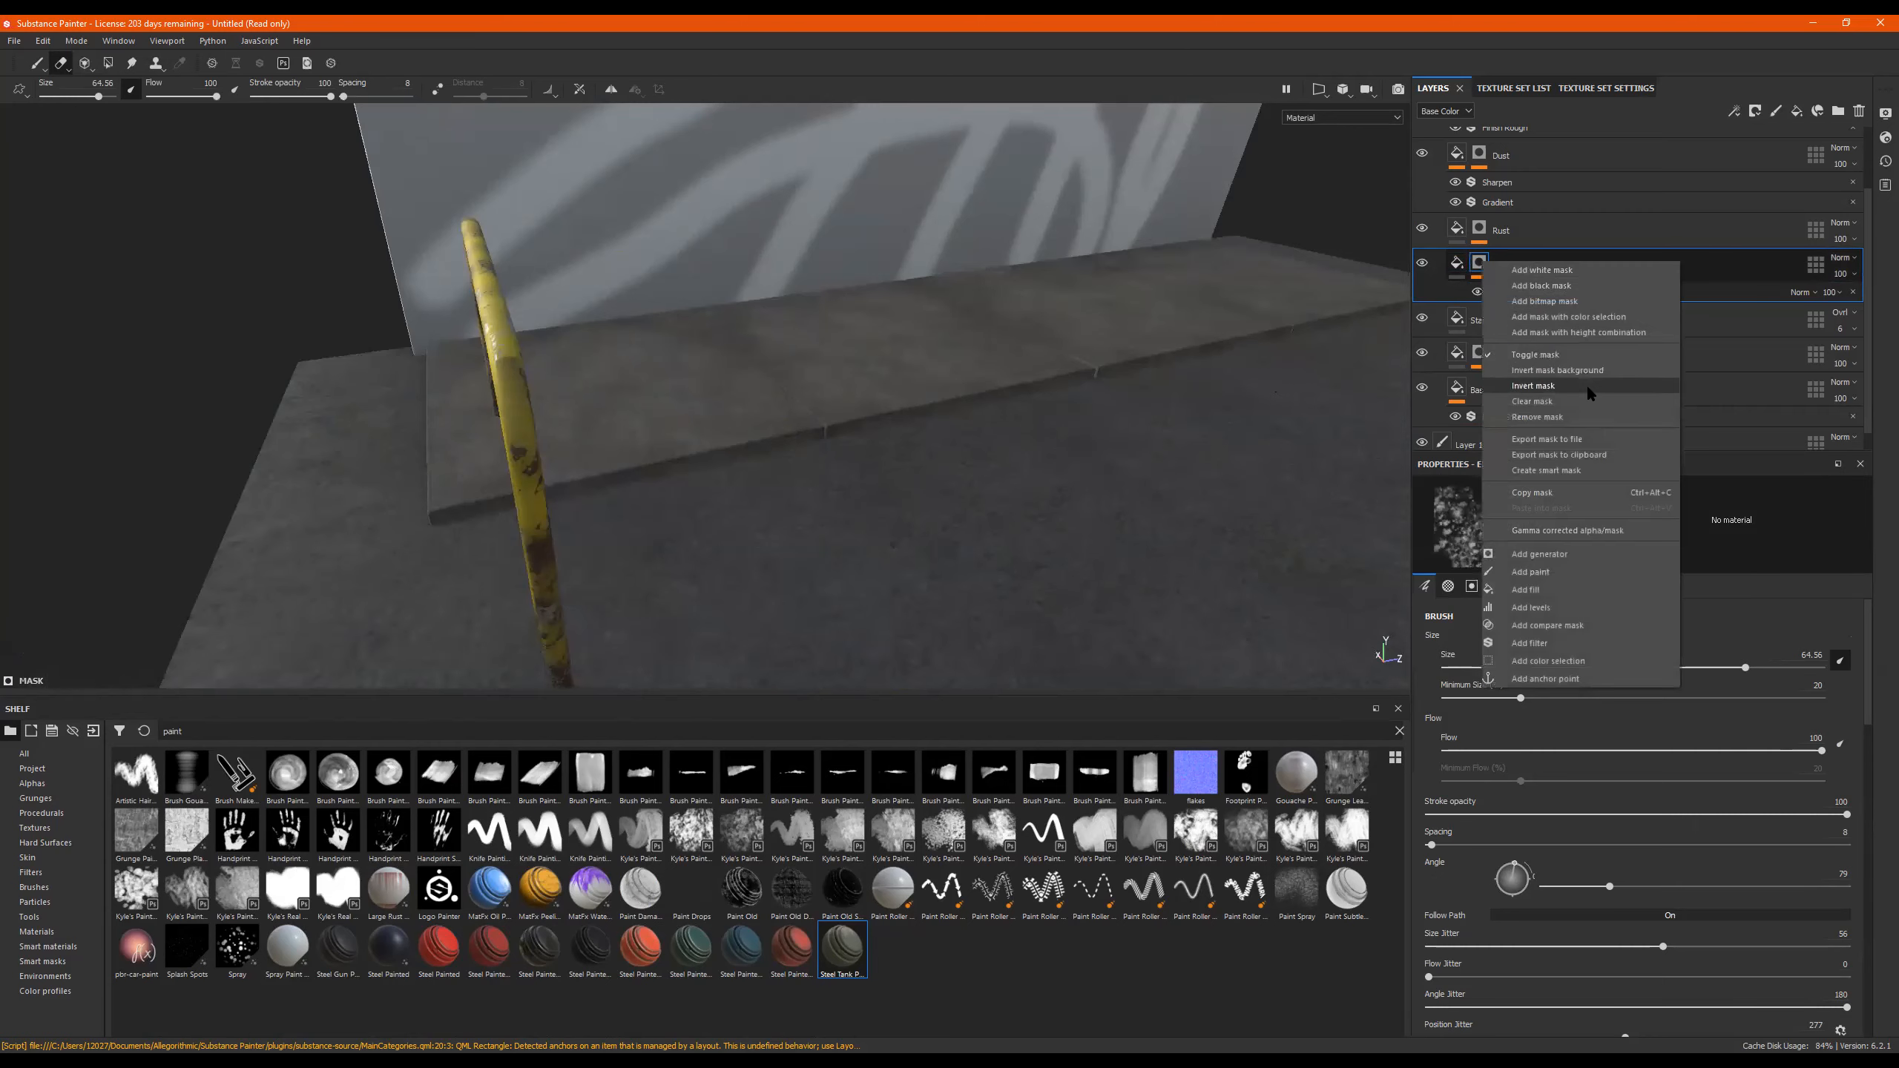
left_click(1531, 571)
mouse_move(747, 467)
left_mouse_down("alt")
mouse_move(848, 500)
mouse_move(1003, 494)
left_mouse_up("alt")
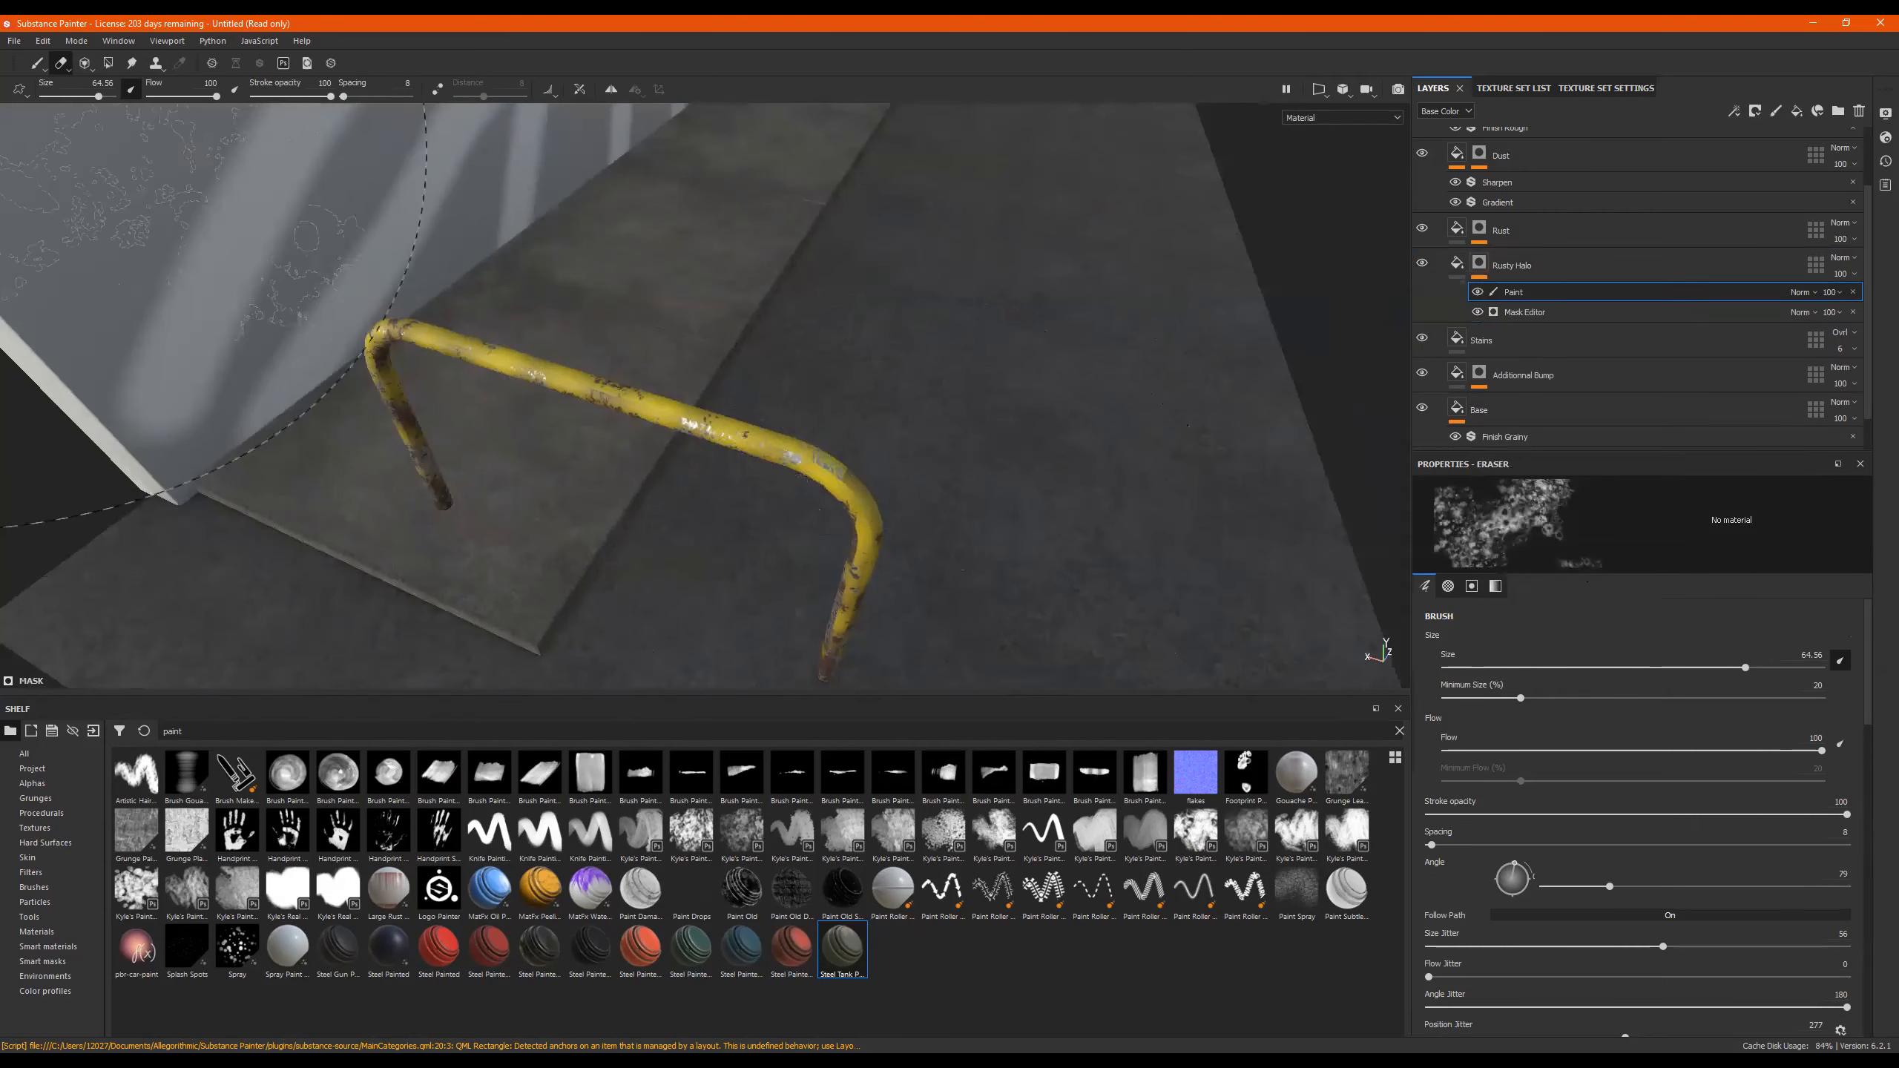
Reduce the eraser's size to 9.32 and set its Brush Maker Photoshop alpha's hardness to 1.
left_click(65, 97)
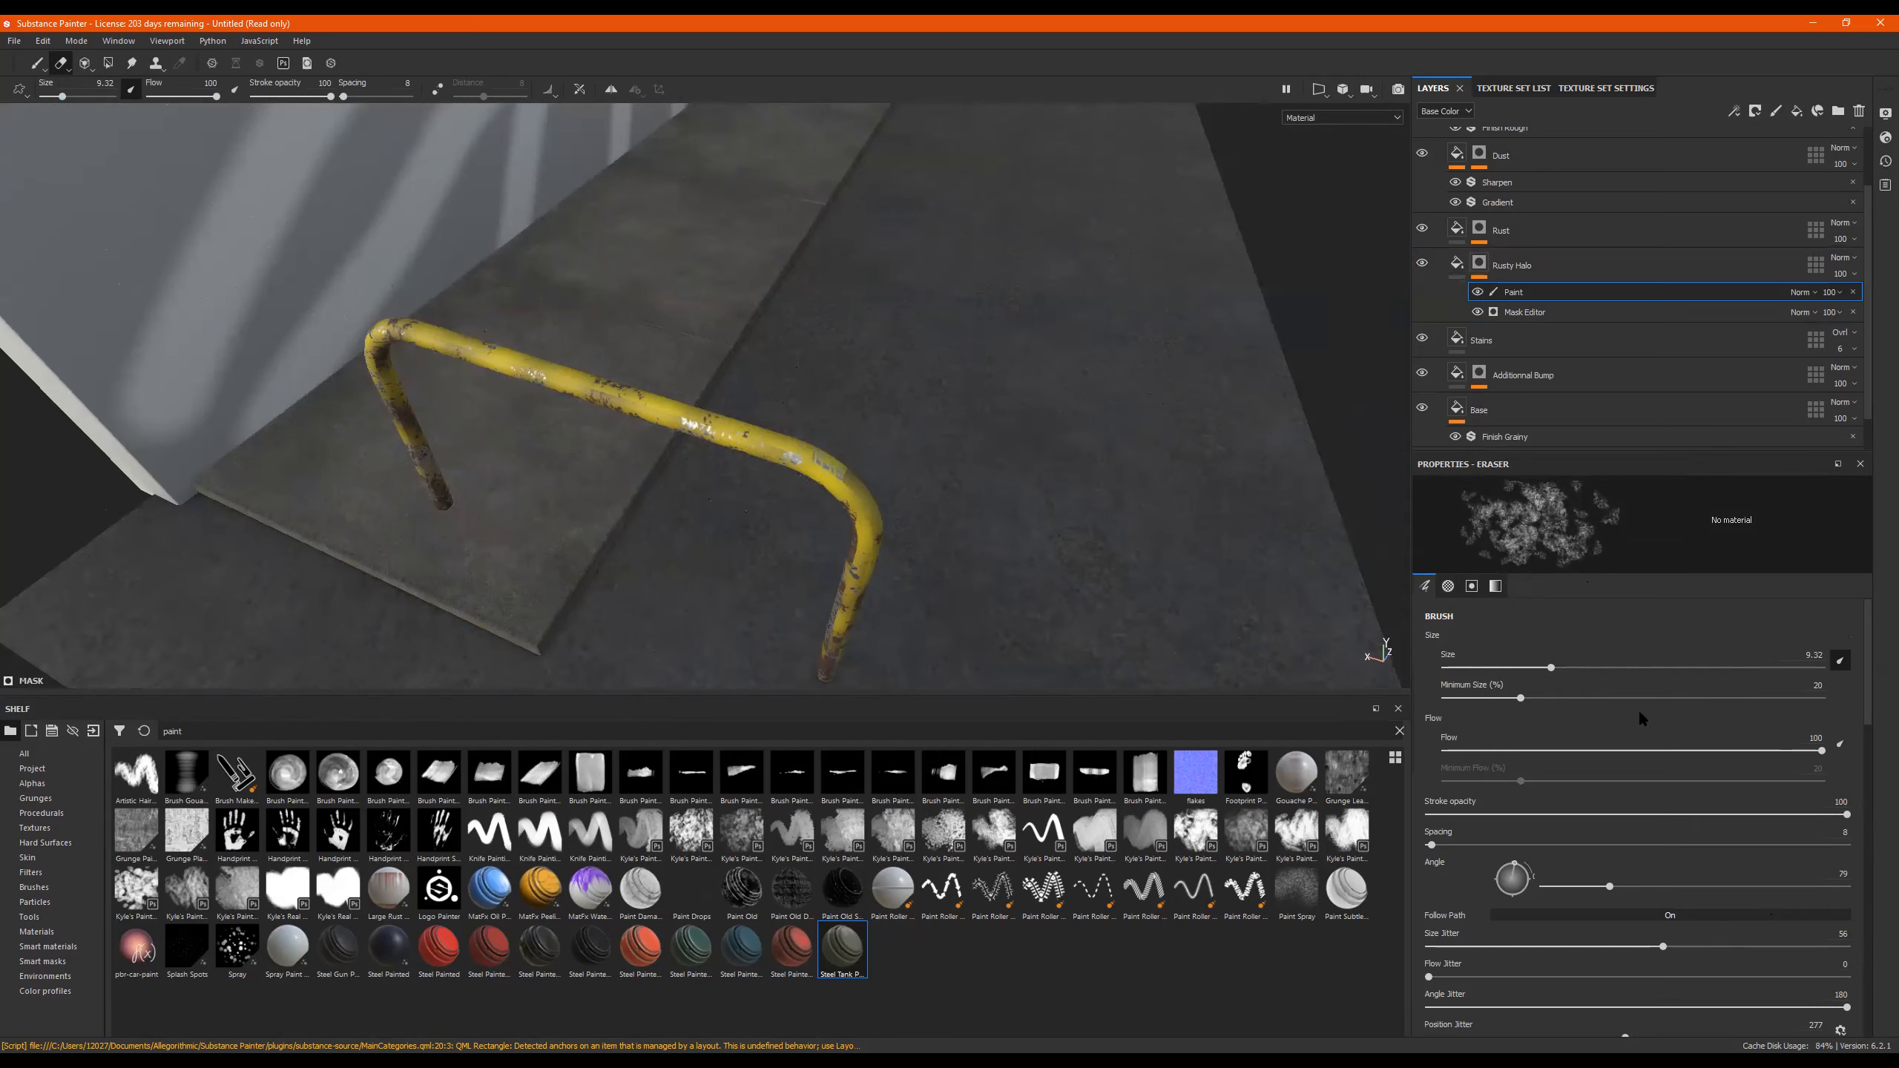
scroll(1637, 712, "down", 10)
scroll(1669, 793, "down", 6)
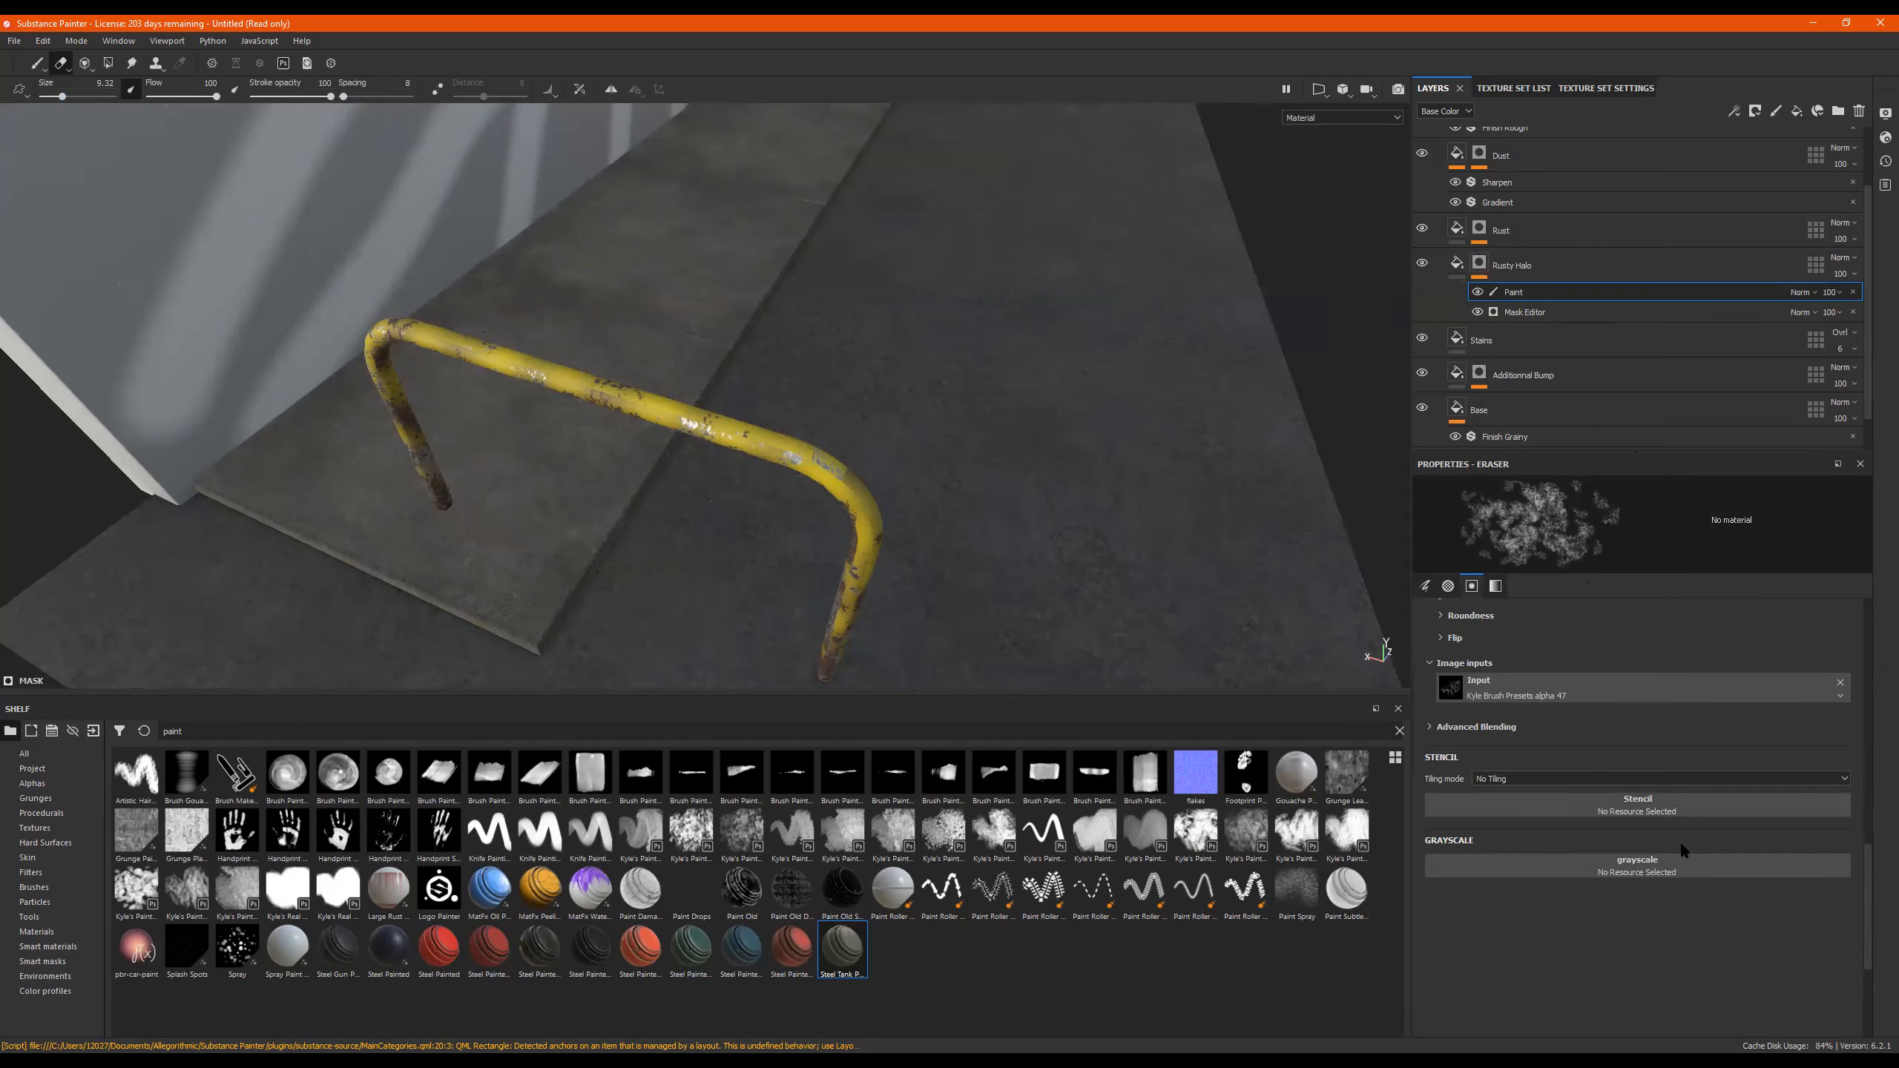
scroll(1675, 886, "up", 3)
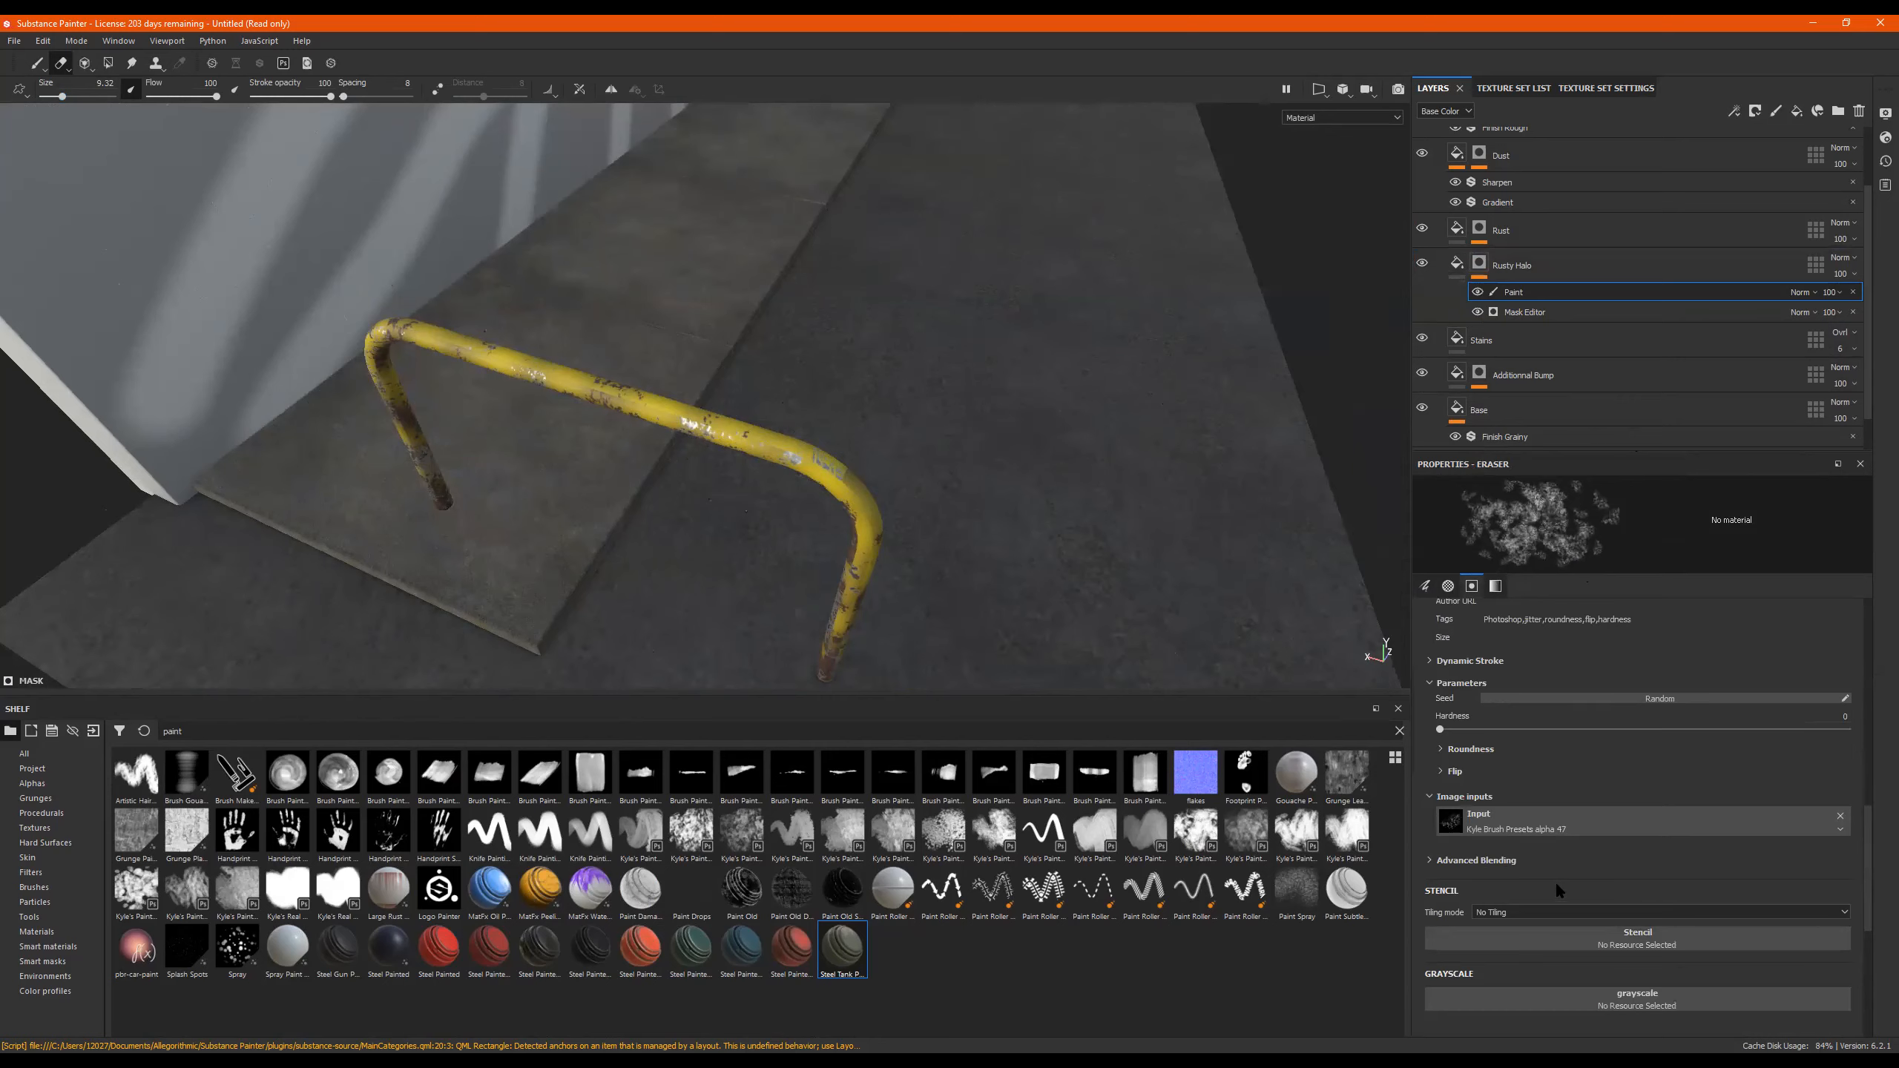
scroll(1529, 822, "up", 2)
scroll(1528, 823, "up", 8)
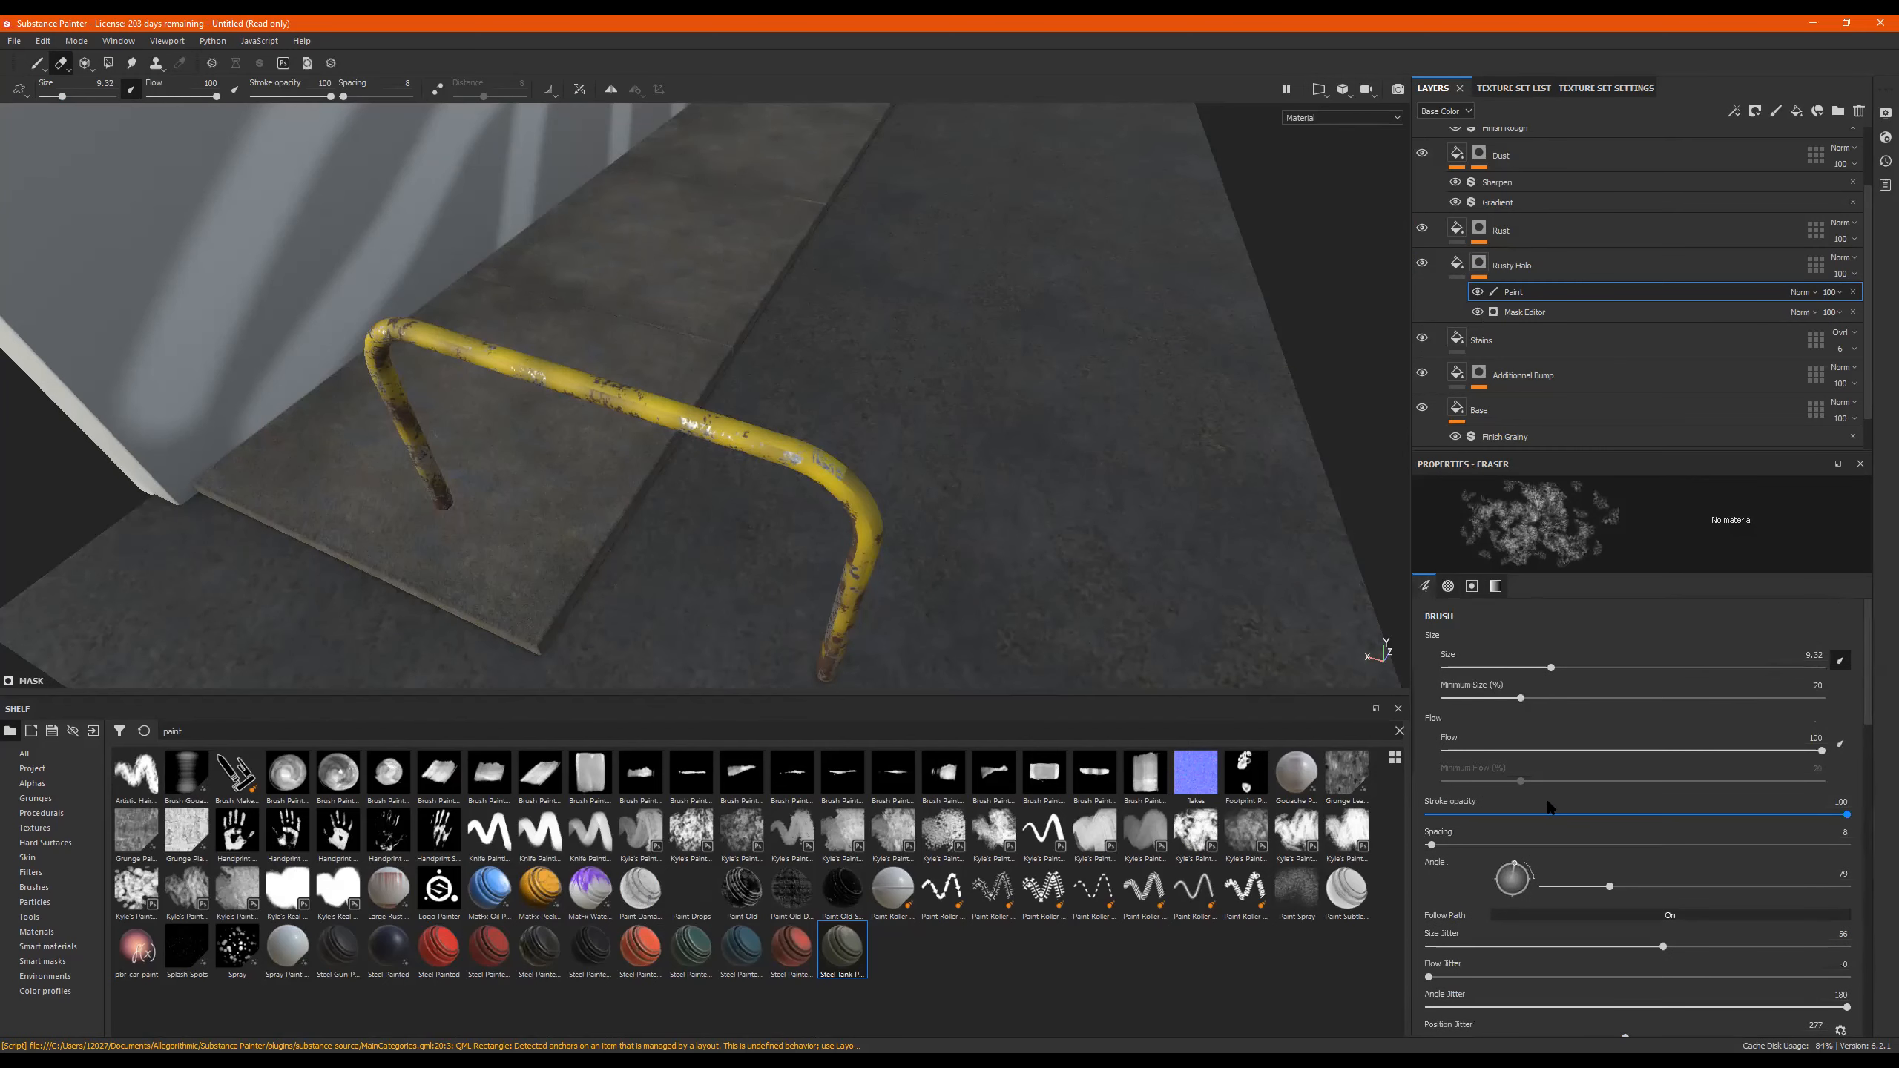
scroll(1546, 798, "down", 3)
scroll(1573, 763, "up", 5)
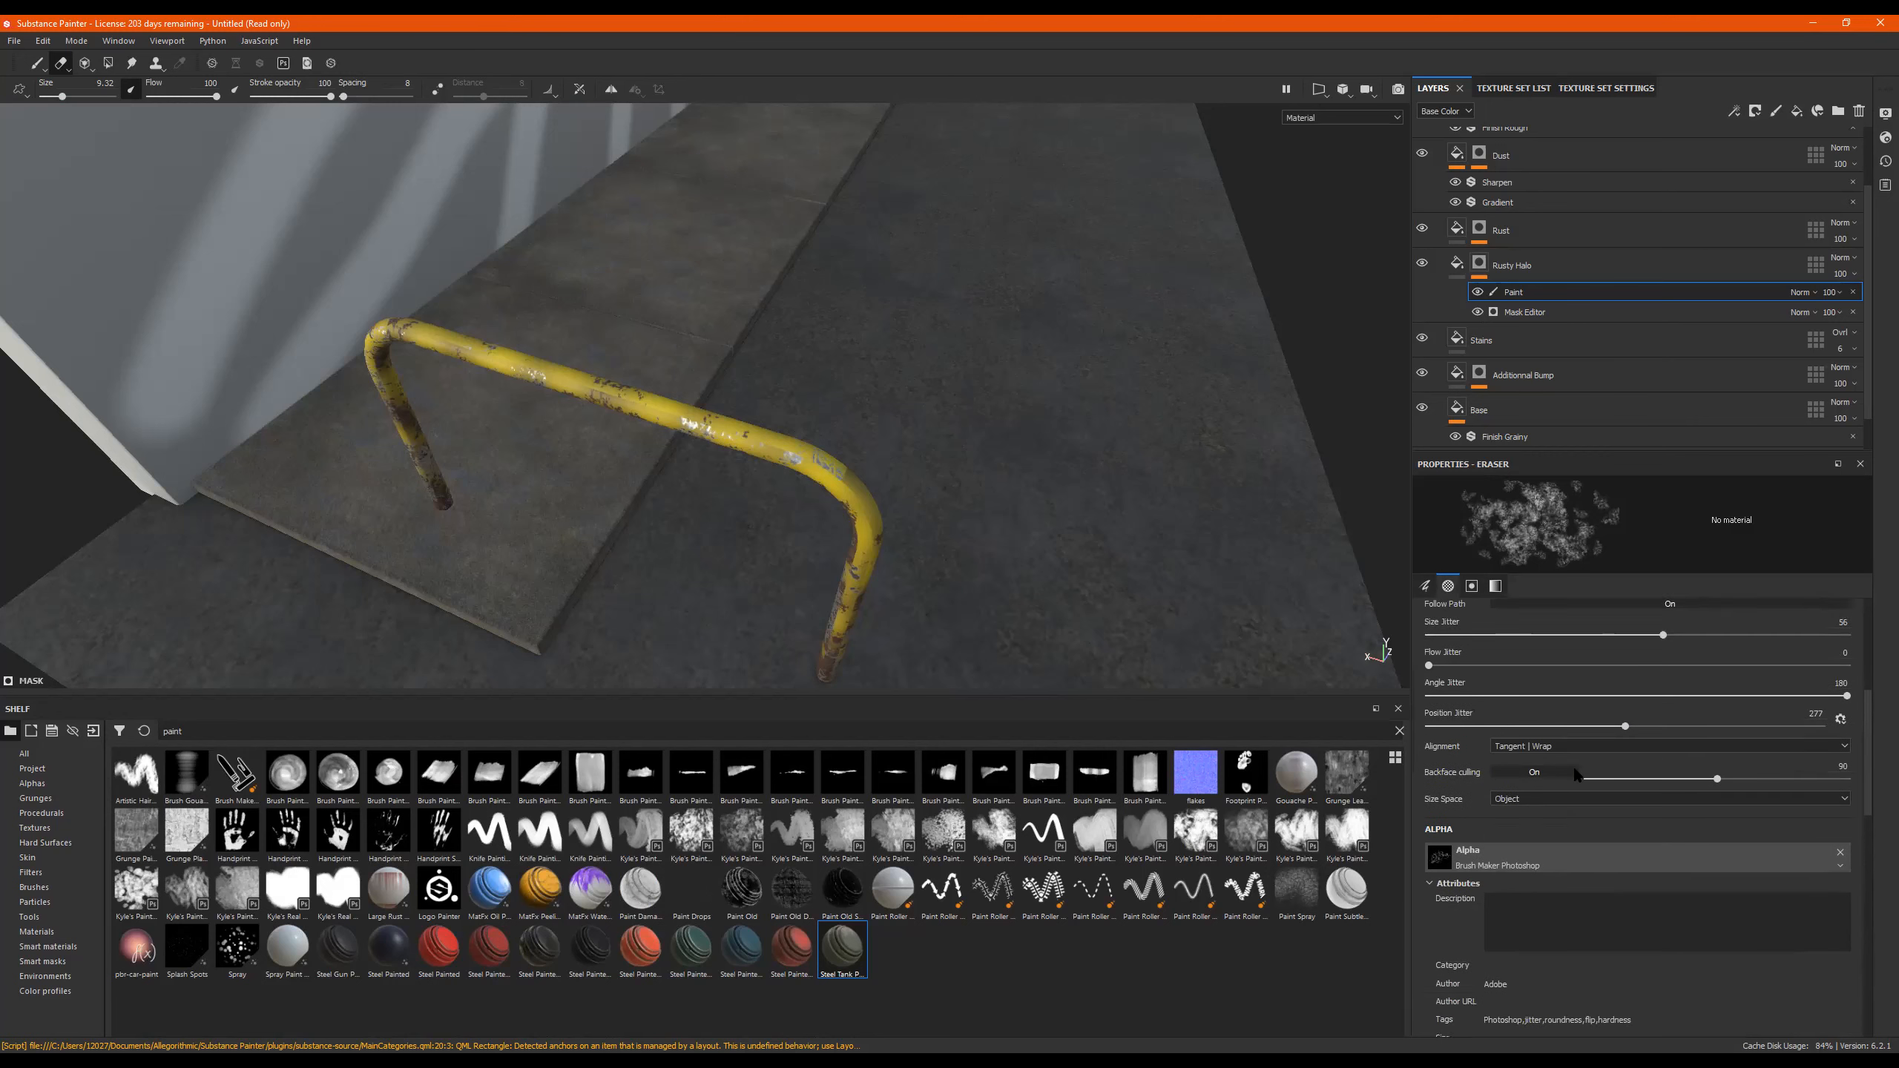
scroll(1573, 767, "down", 10)
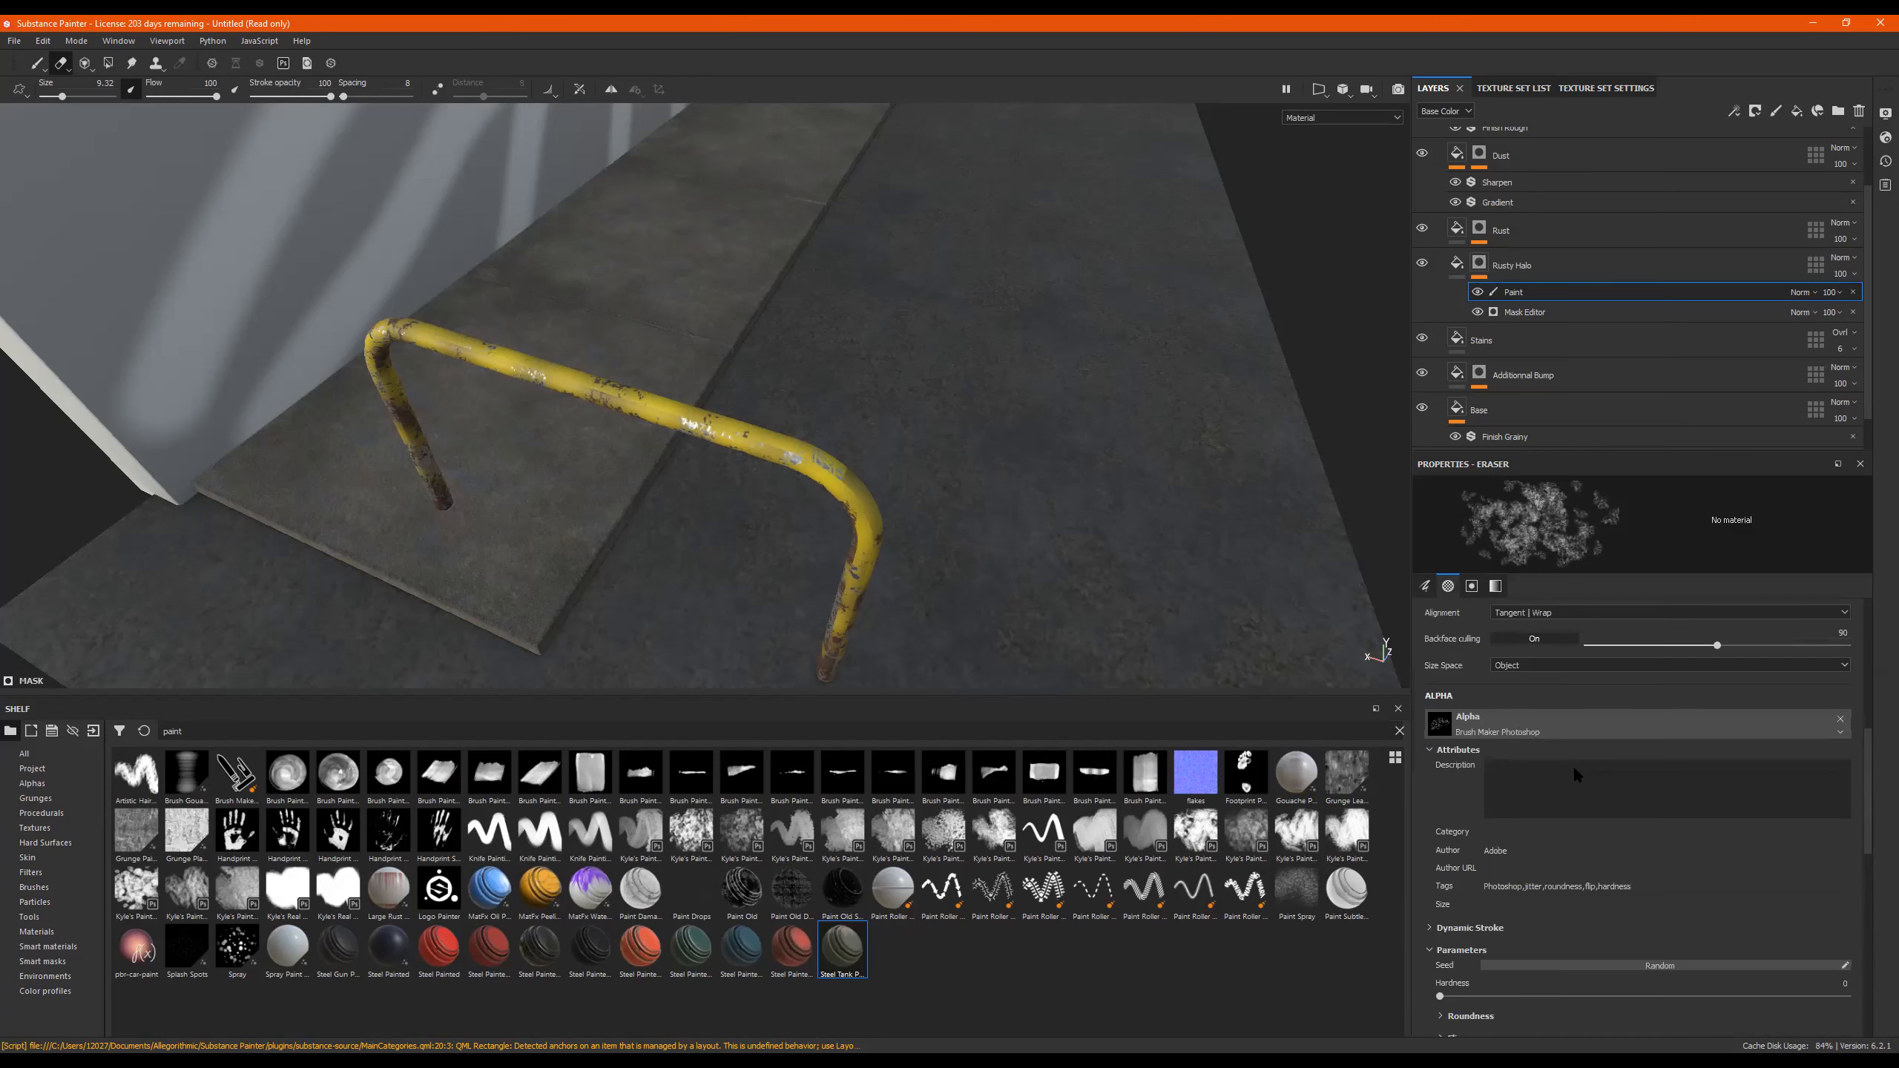
left_click_drag(1484, 862, 1853, 863)
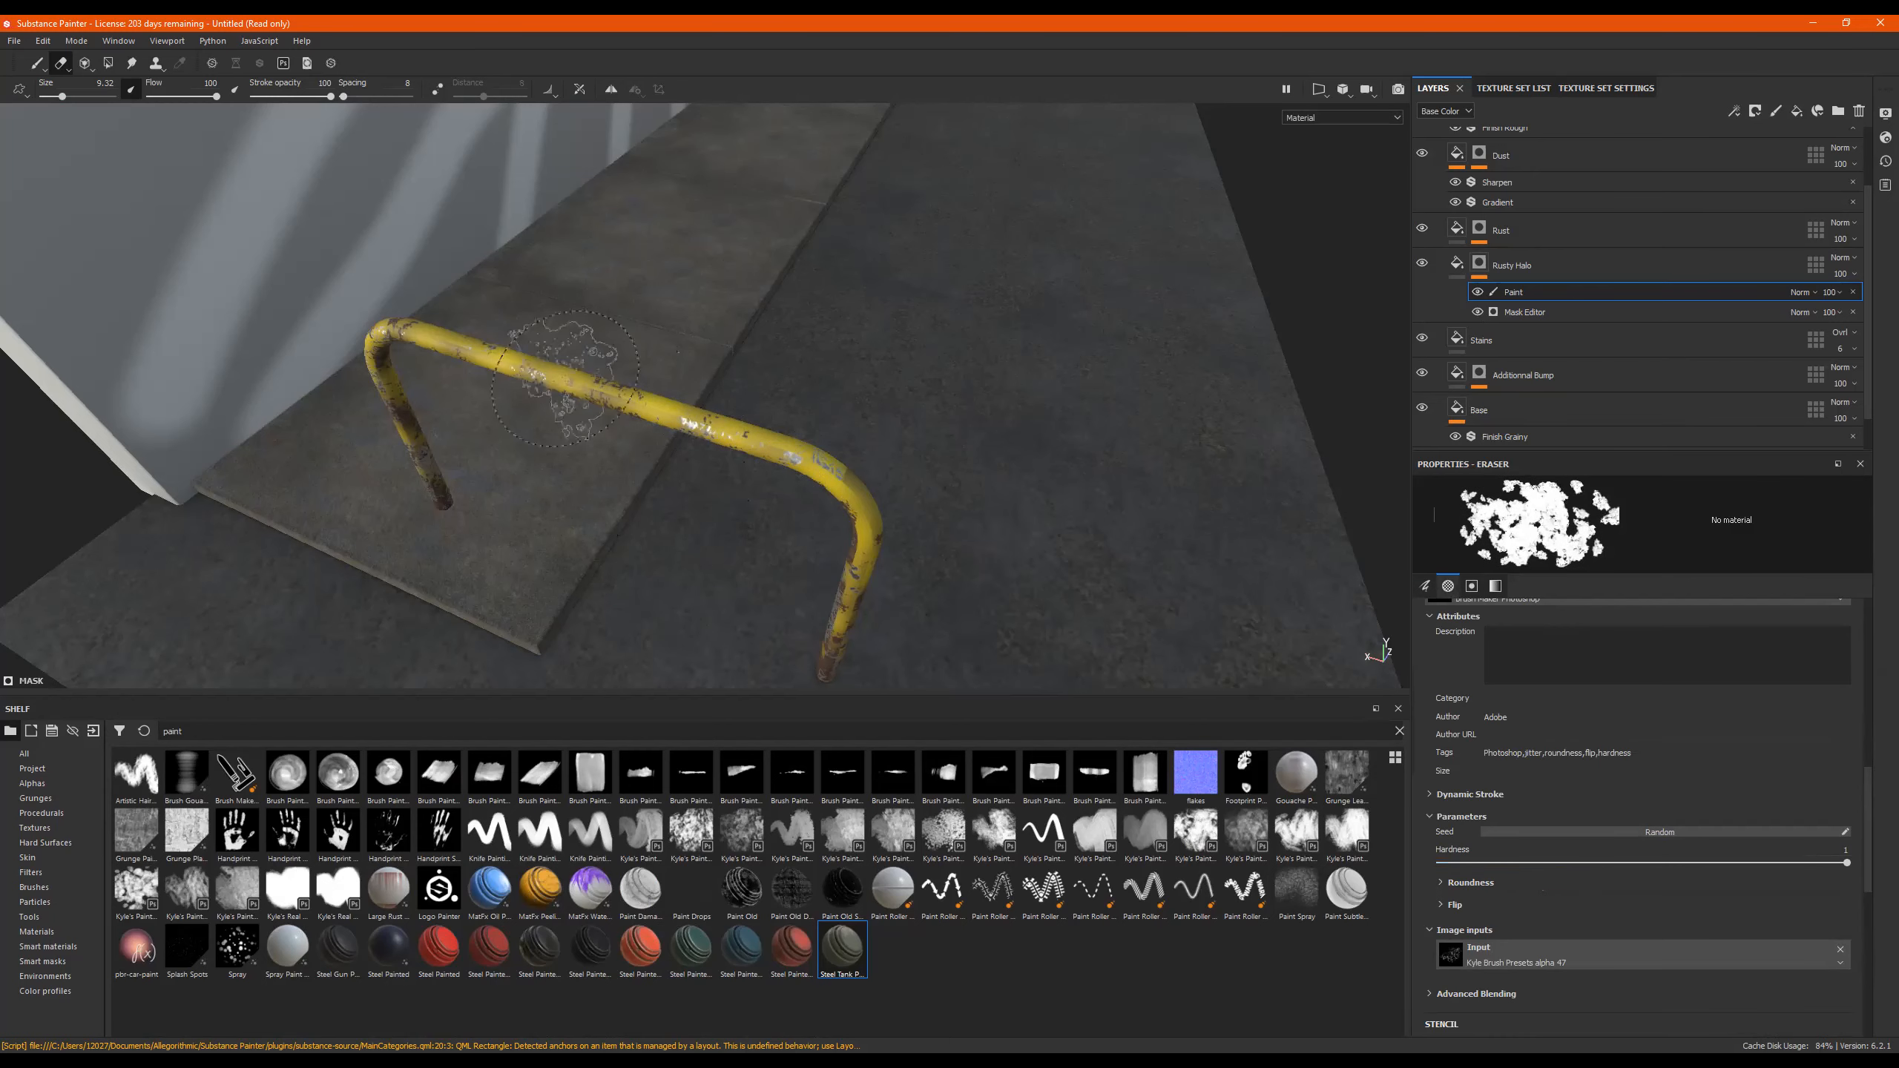
Reduce the eraser's size to 3.27 for the Rusty Halo layer's mask.
left_click_drag(830, 471, 882, 342, "alt")
right_click_drag(881, 342, 912, 344, "alt")
mouse_move(912, 343)
left_mouse_down("alt")
mouse_move(680, 498)
mouse_move(707, 453)
mouse_move(626, 413)
left_mouse_up("alt")
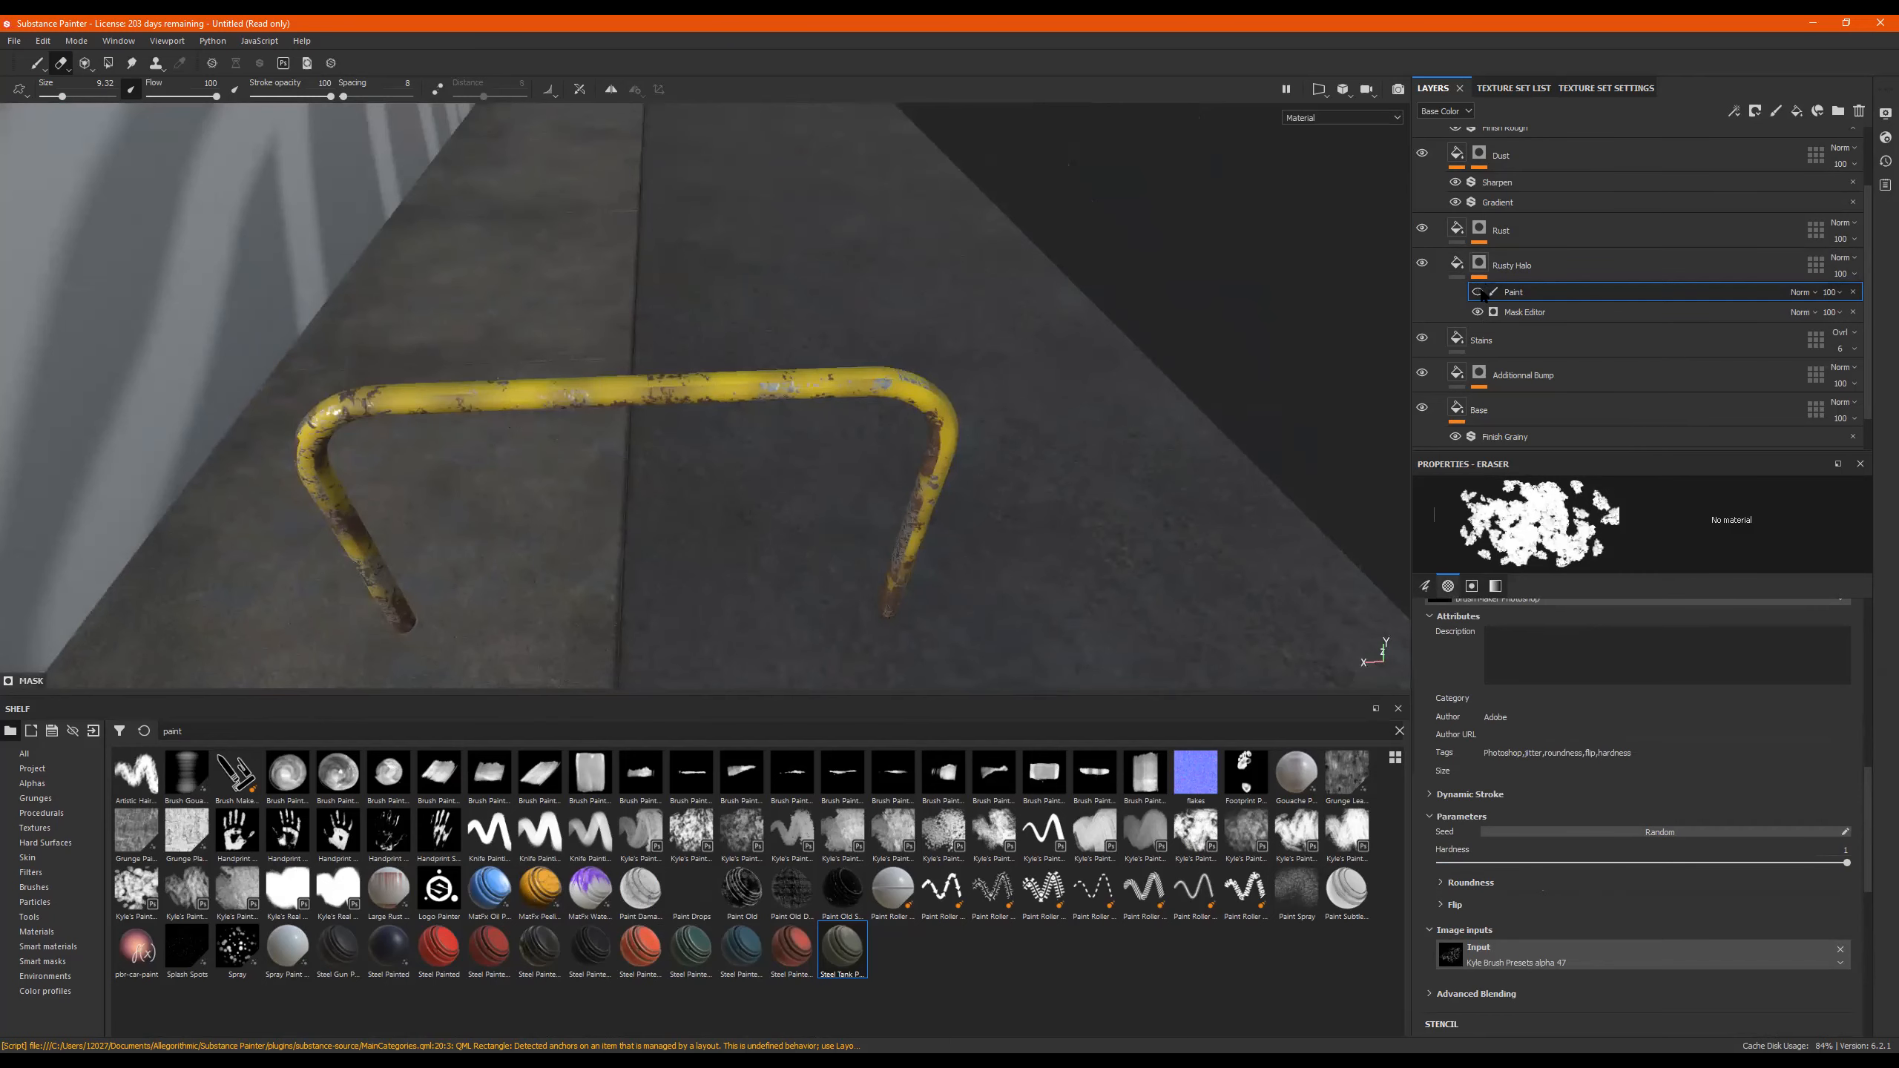
scroll(1650, 876, "up", 10)
scroll(1654, 927, "up", 3)
left_click_drag(1550, 669, 1503, 668)
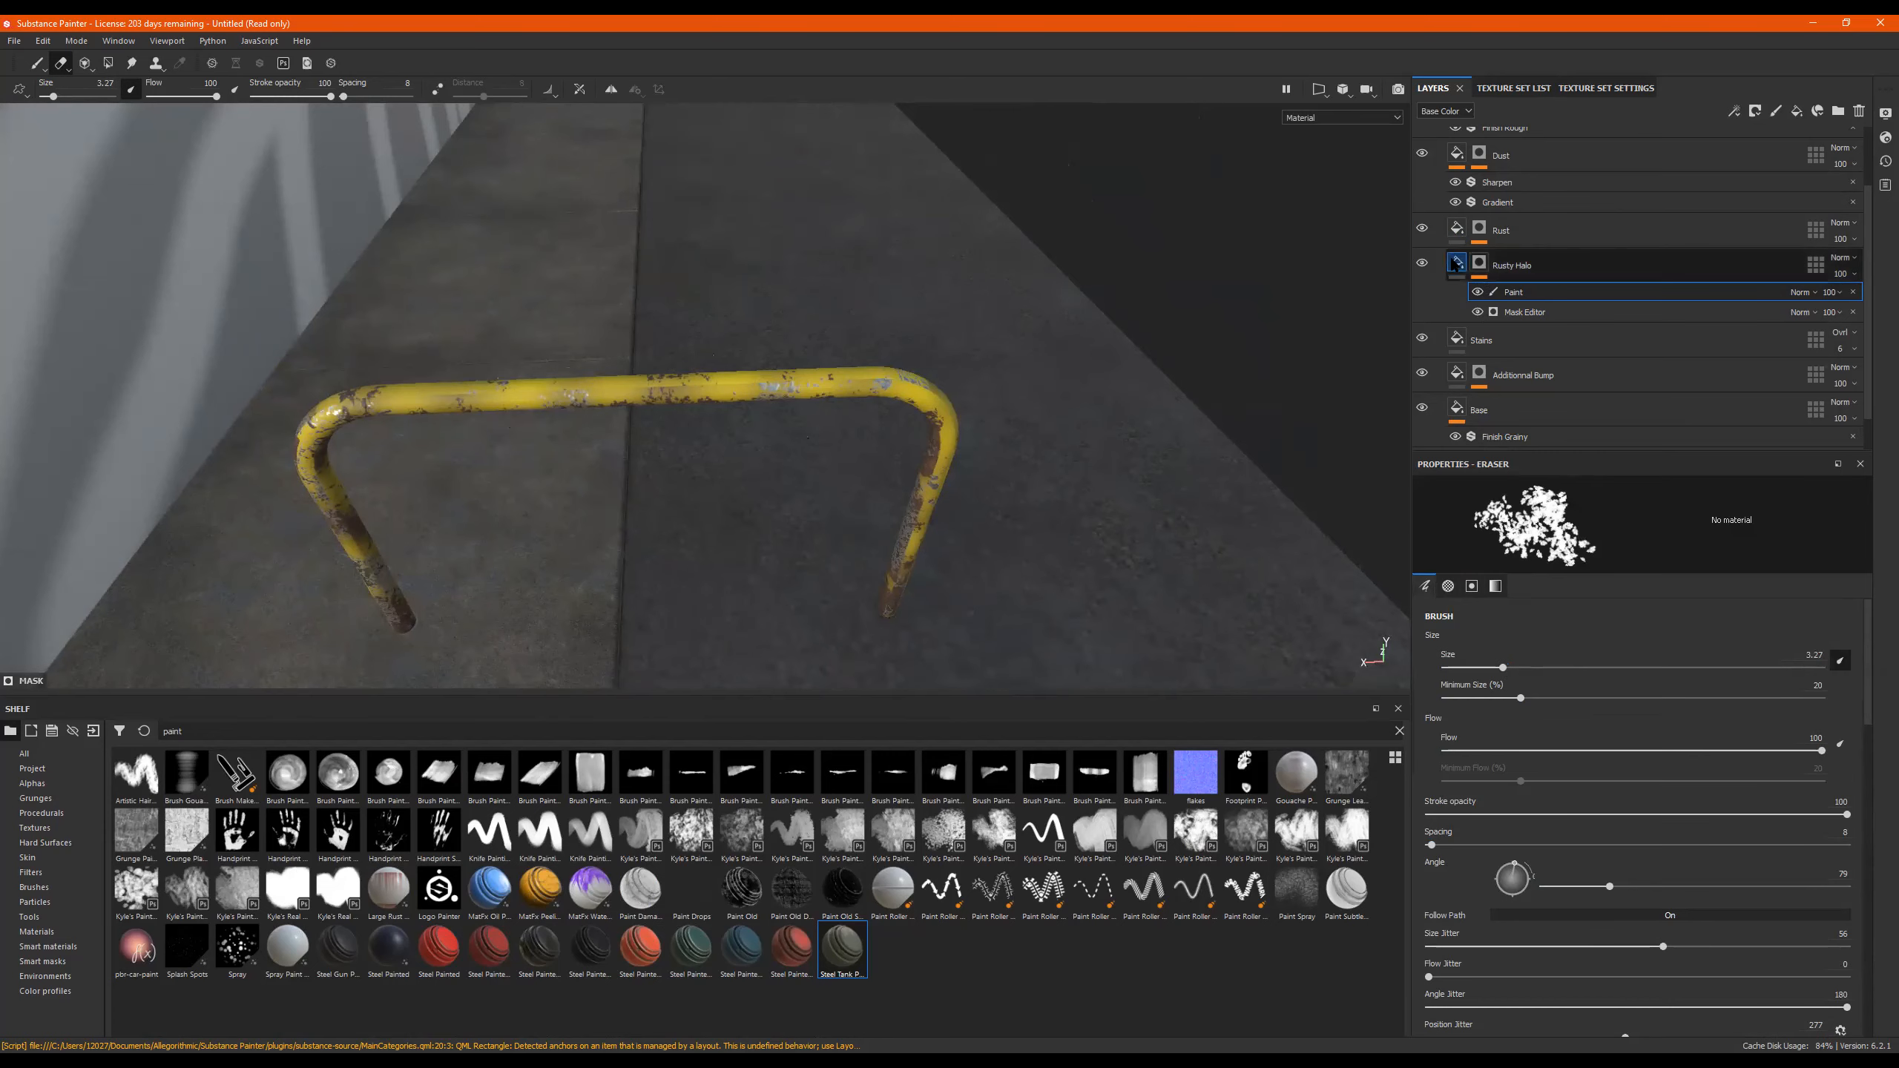
Toggle the Rusty Halo layer's visibility to check what it adds to the railing.
left_click(1422, 263)
left_click(1422, 263)
left_click(1422, 263)
left_click(1422, 262)
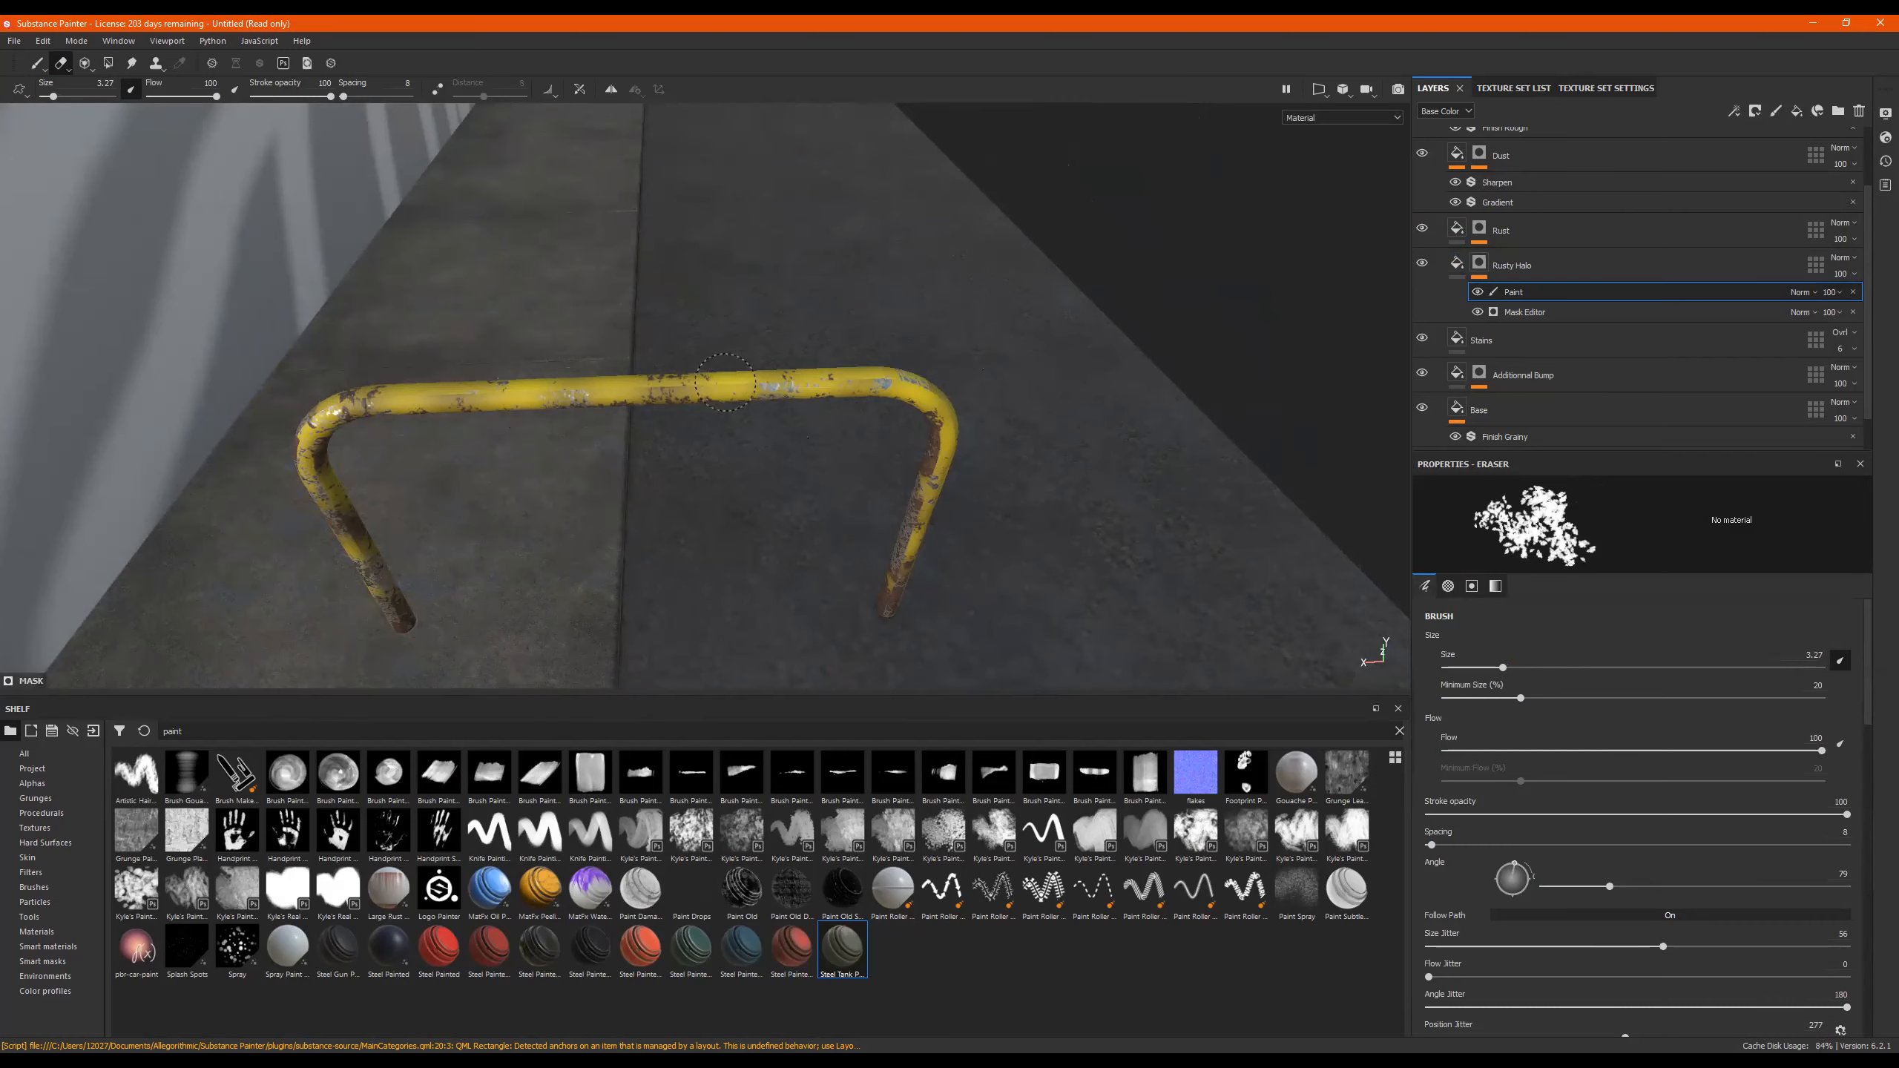
Toggle the Rust layer's visibility to compare its effect on the yellow railing up close.
left_click_drag(761, 400, 713, 424, "alt")
right_click_drag(712, 424, 1055, 403, "alt")
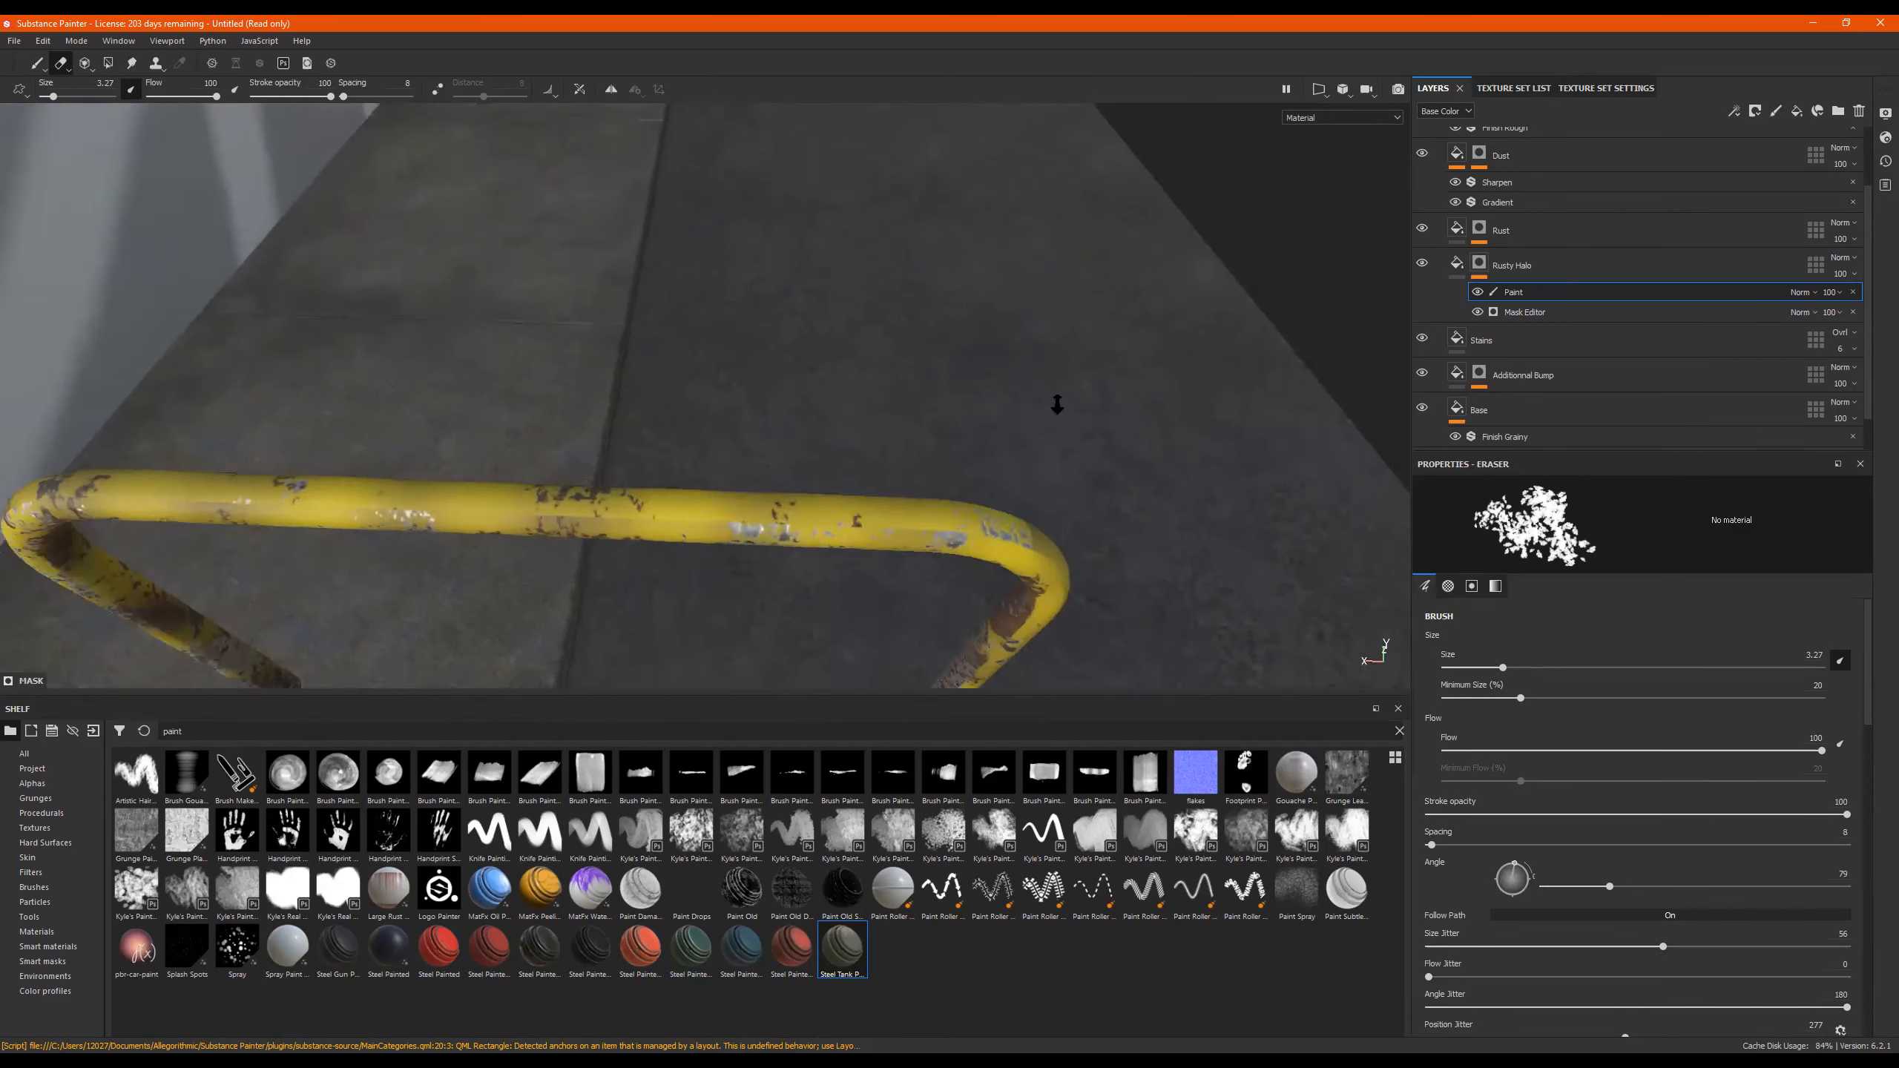
left_click_drag(1055, 404, 971, 405, "alt")
middle_click_drag(899, 408, 1264, 403, "alt")
middle_click_drag(641, 428, 663, 428, "alt")
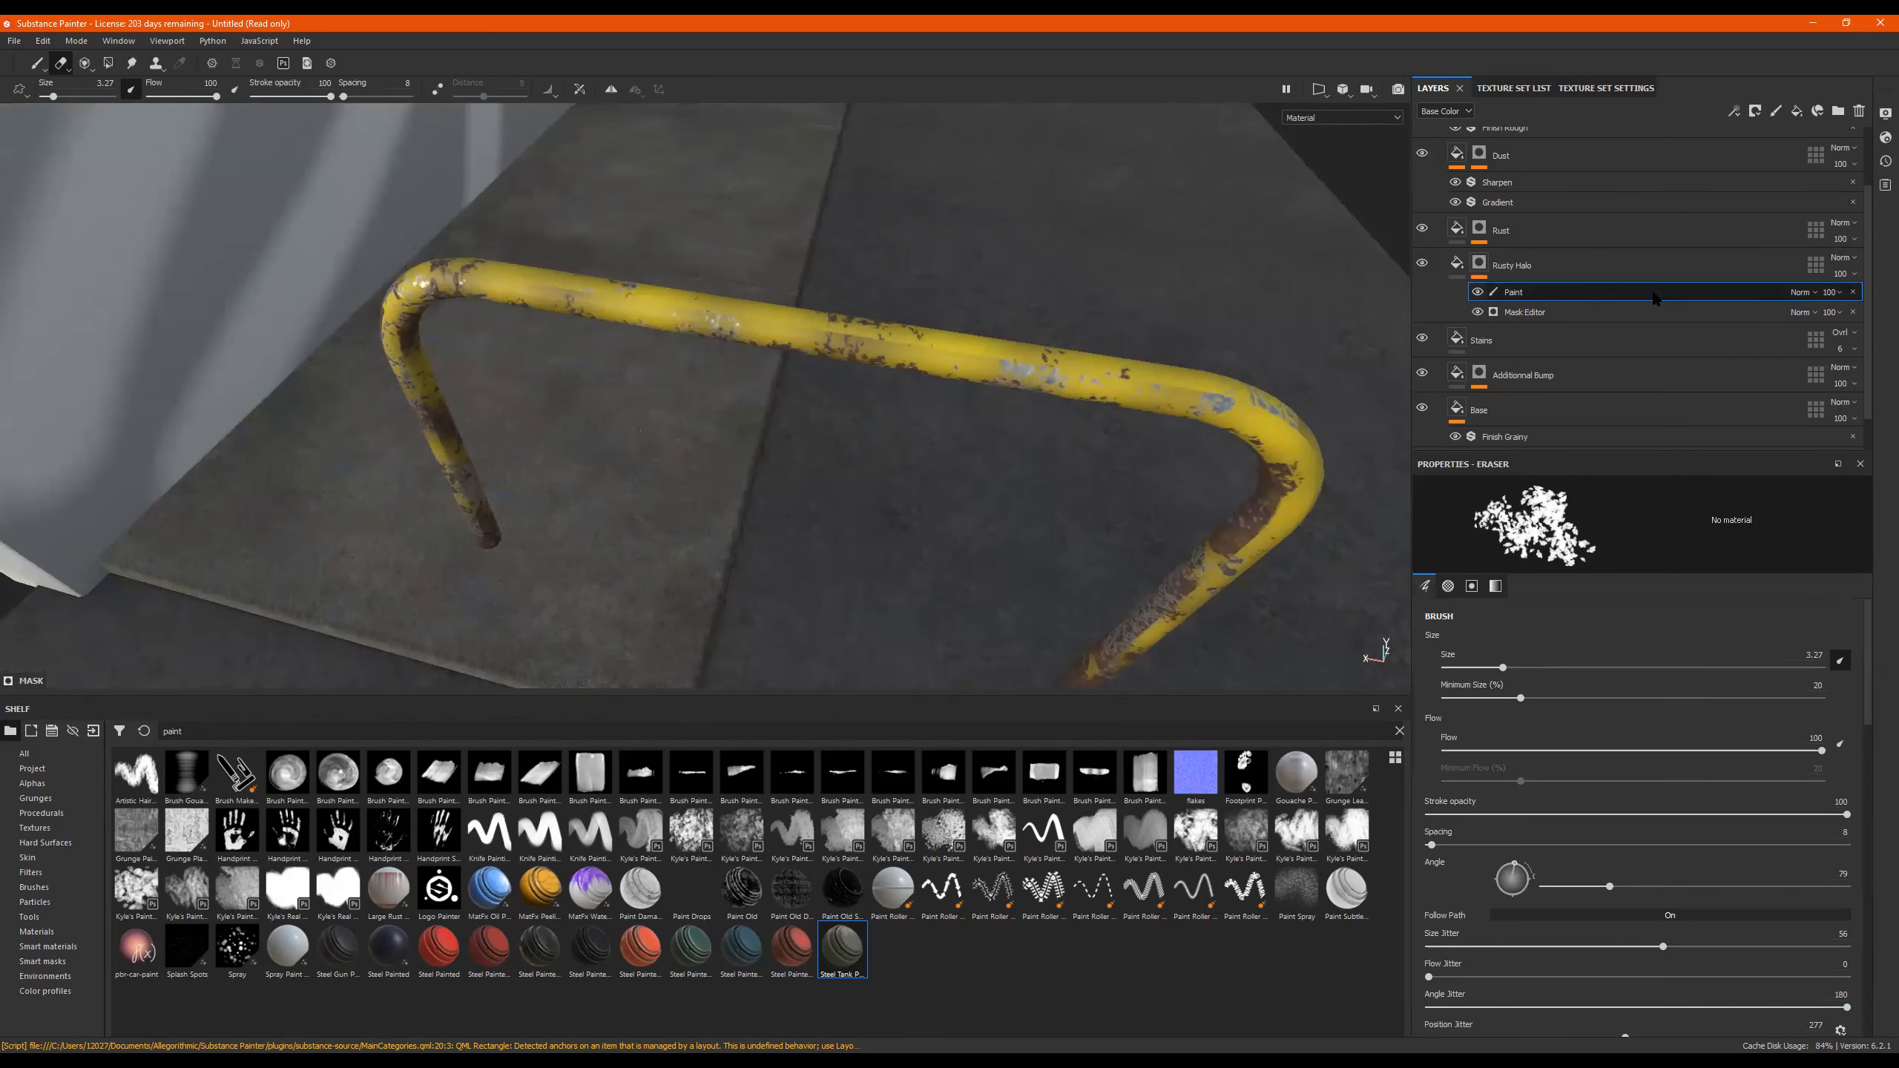
left_click(1423, 231)
left_click(1423, 230)
left_click(1422, 230)
left_click(1423, 231)
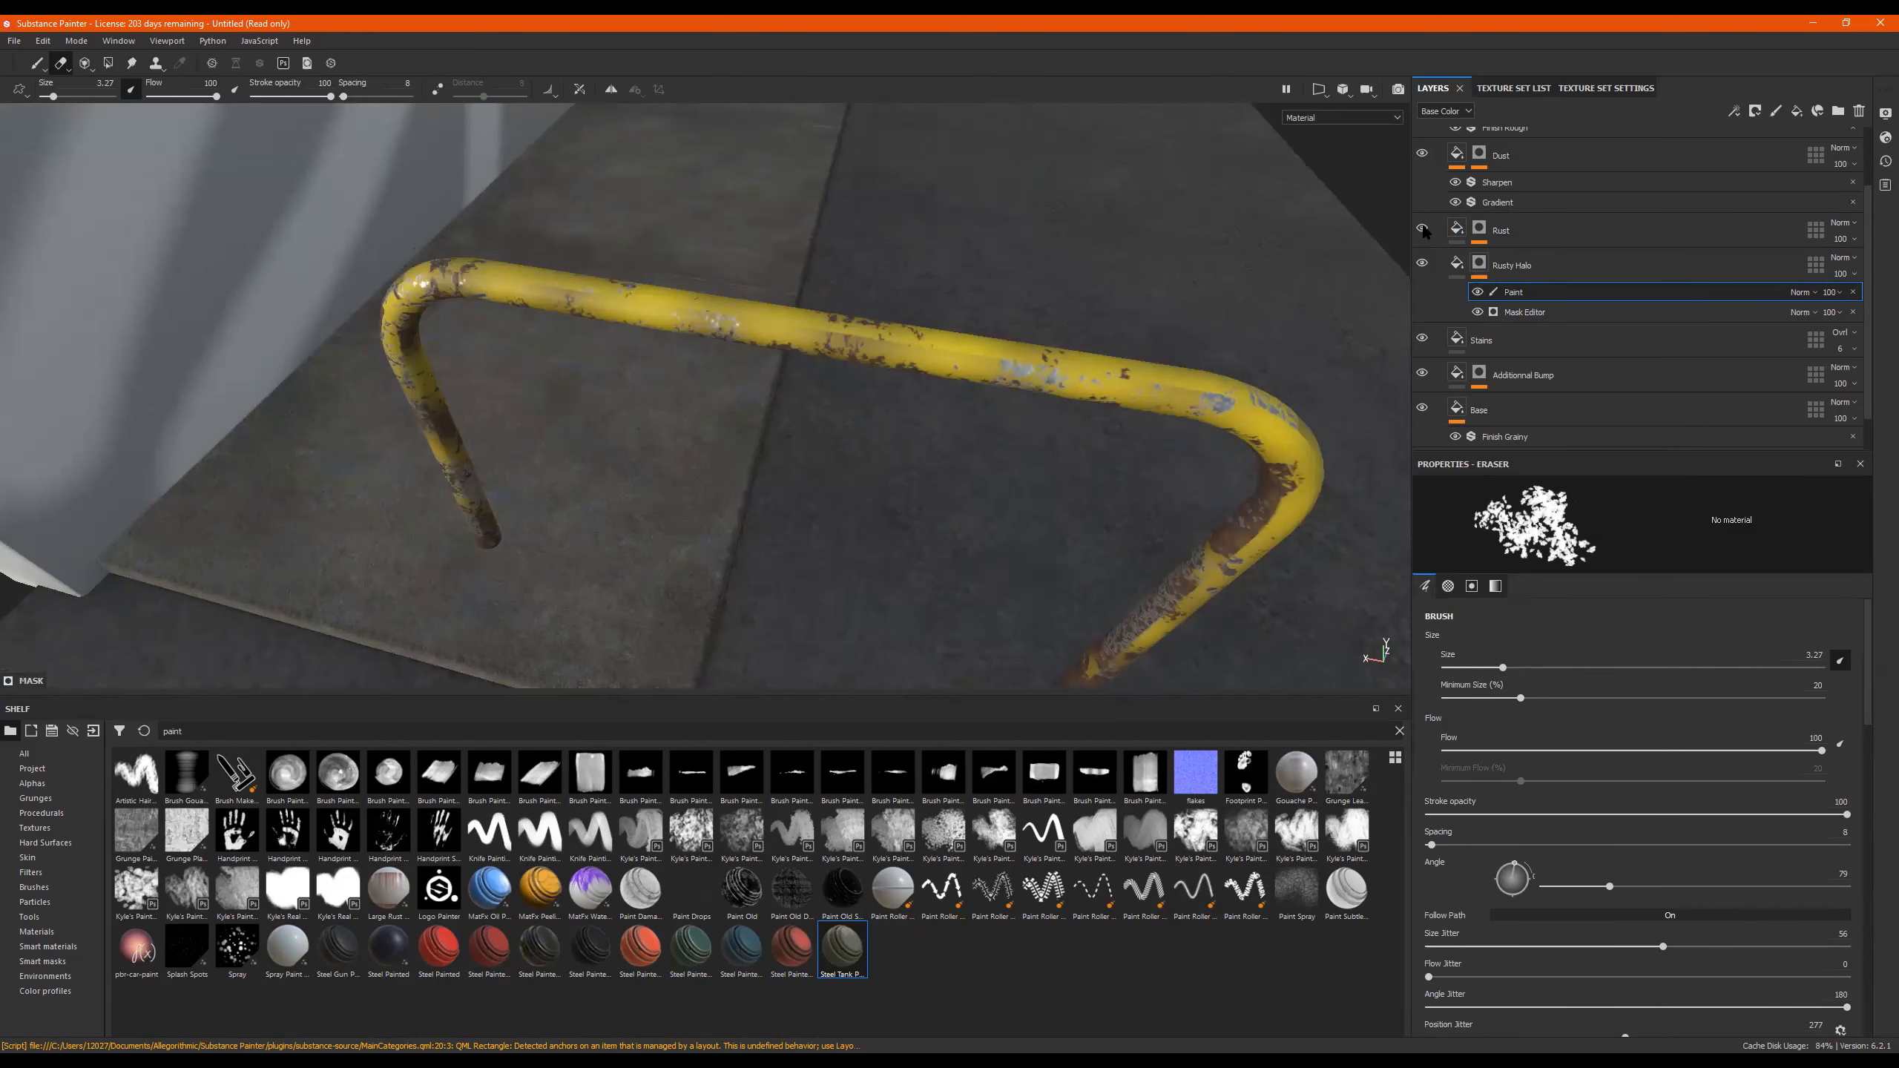
Set the Texture 2 amount of the Mask Editor on the Rust layer's mask to 0.56.
left_click(1479, 229)
left_click(1480, 228)
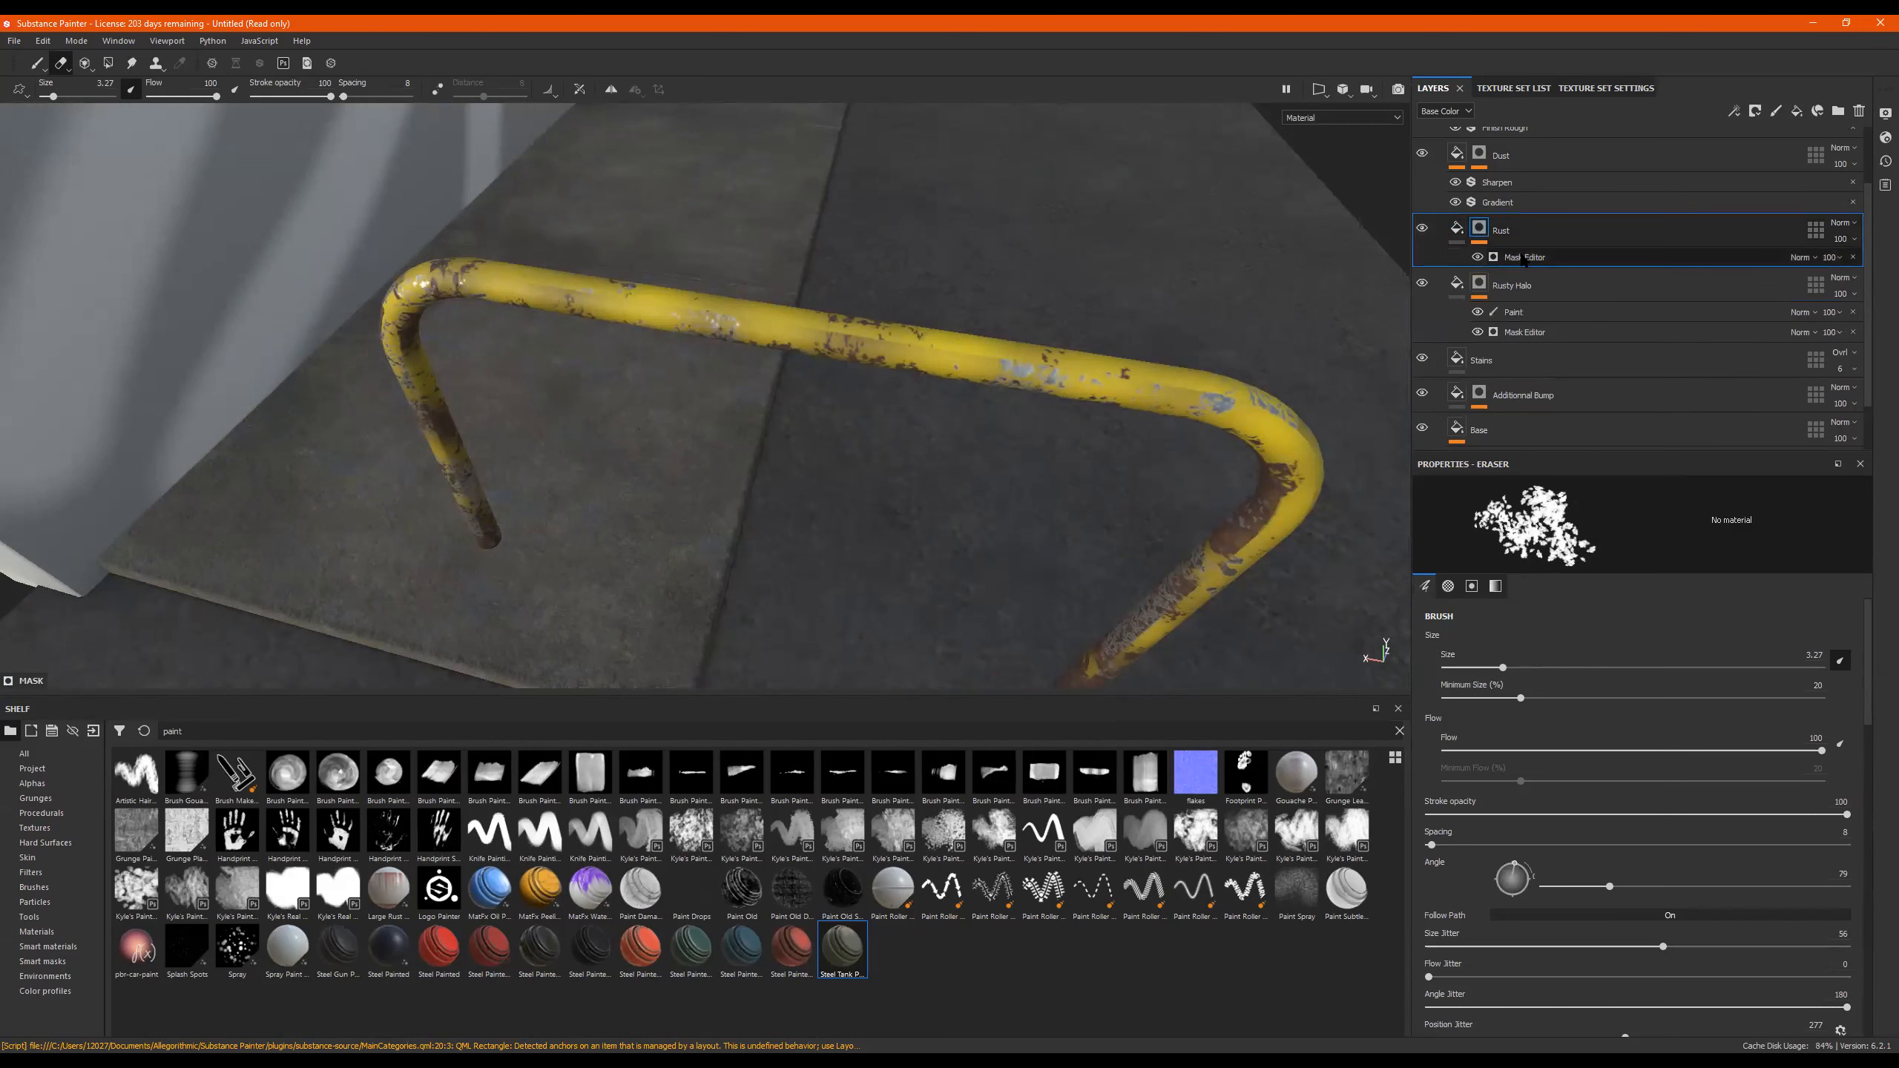
left_click_drag(1658, 602, 1676, 564)
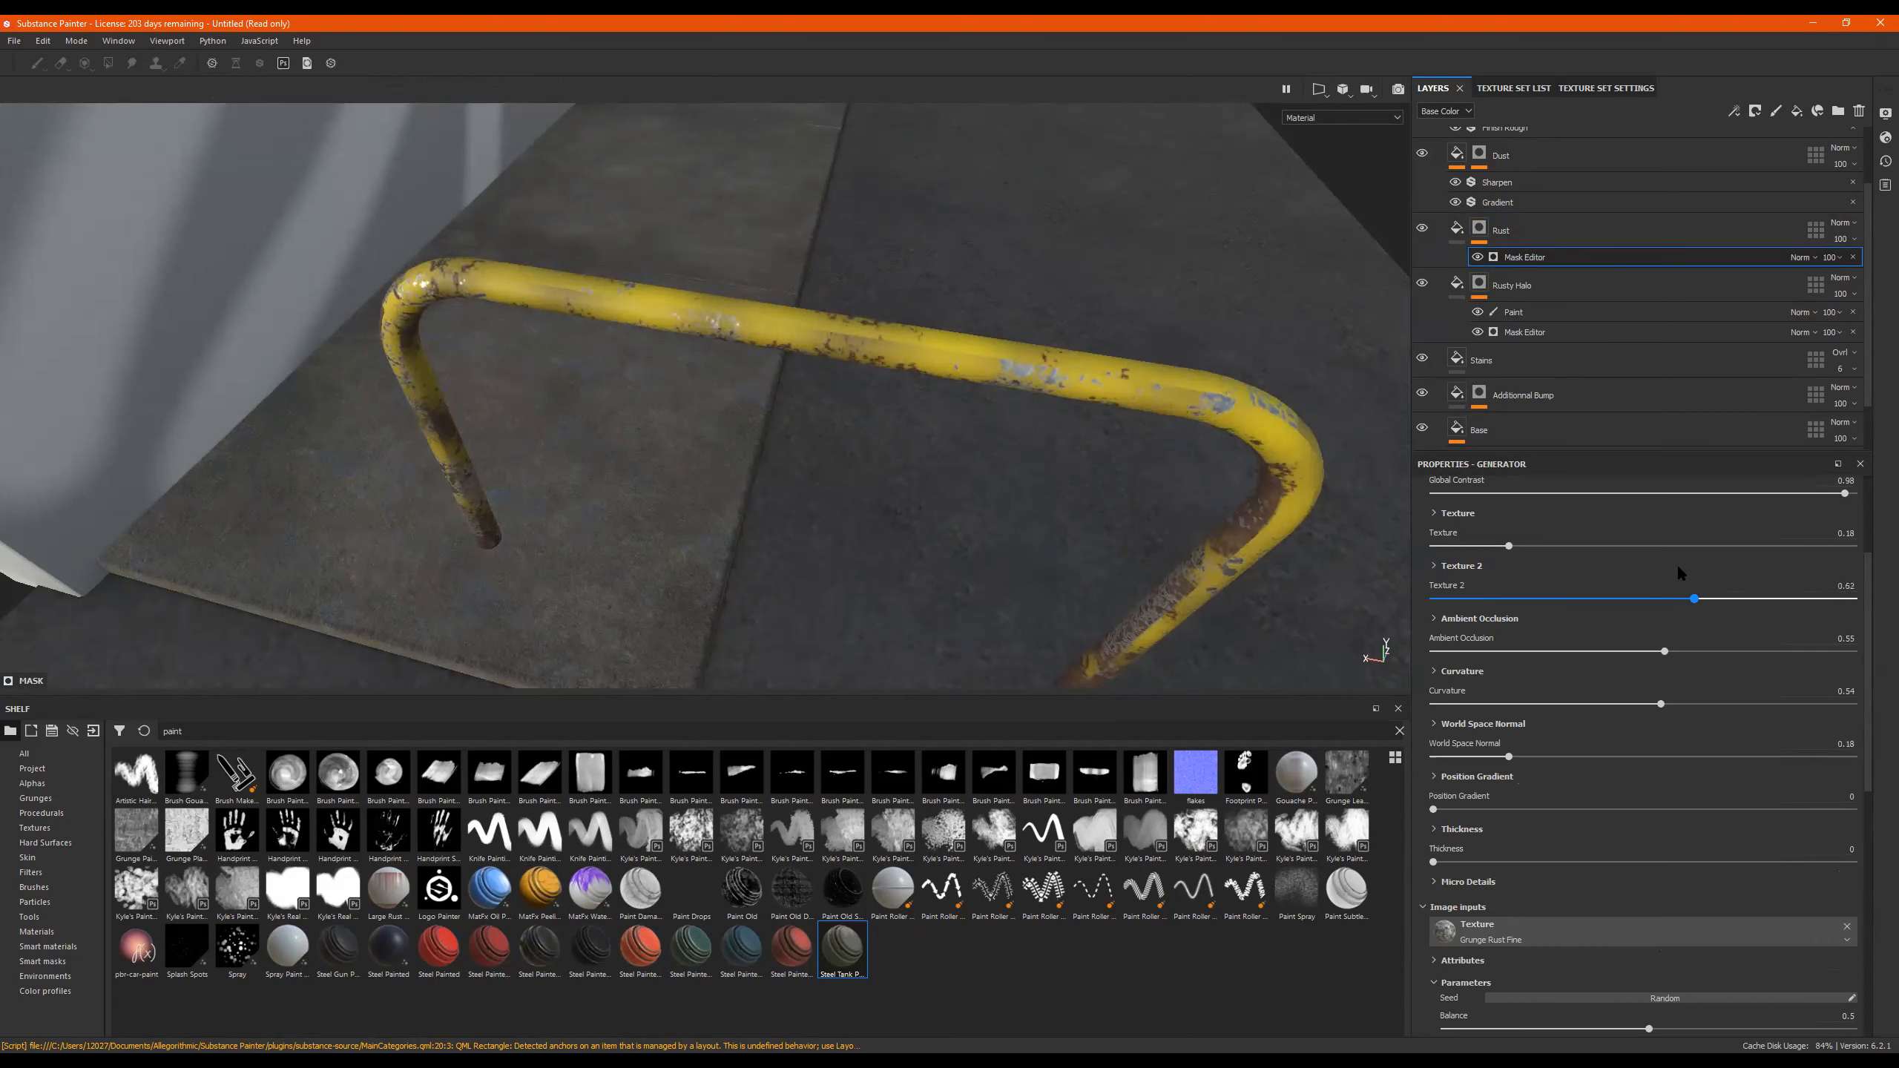
Add a paint effect to the Rust layer's mask, above the Mask Editor.
left_click(1503, 236)
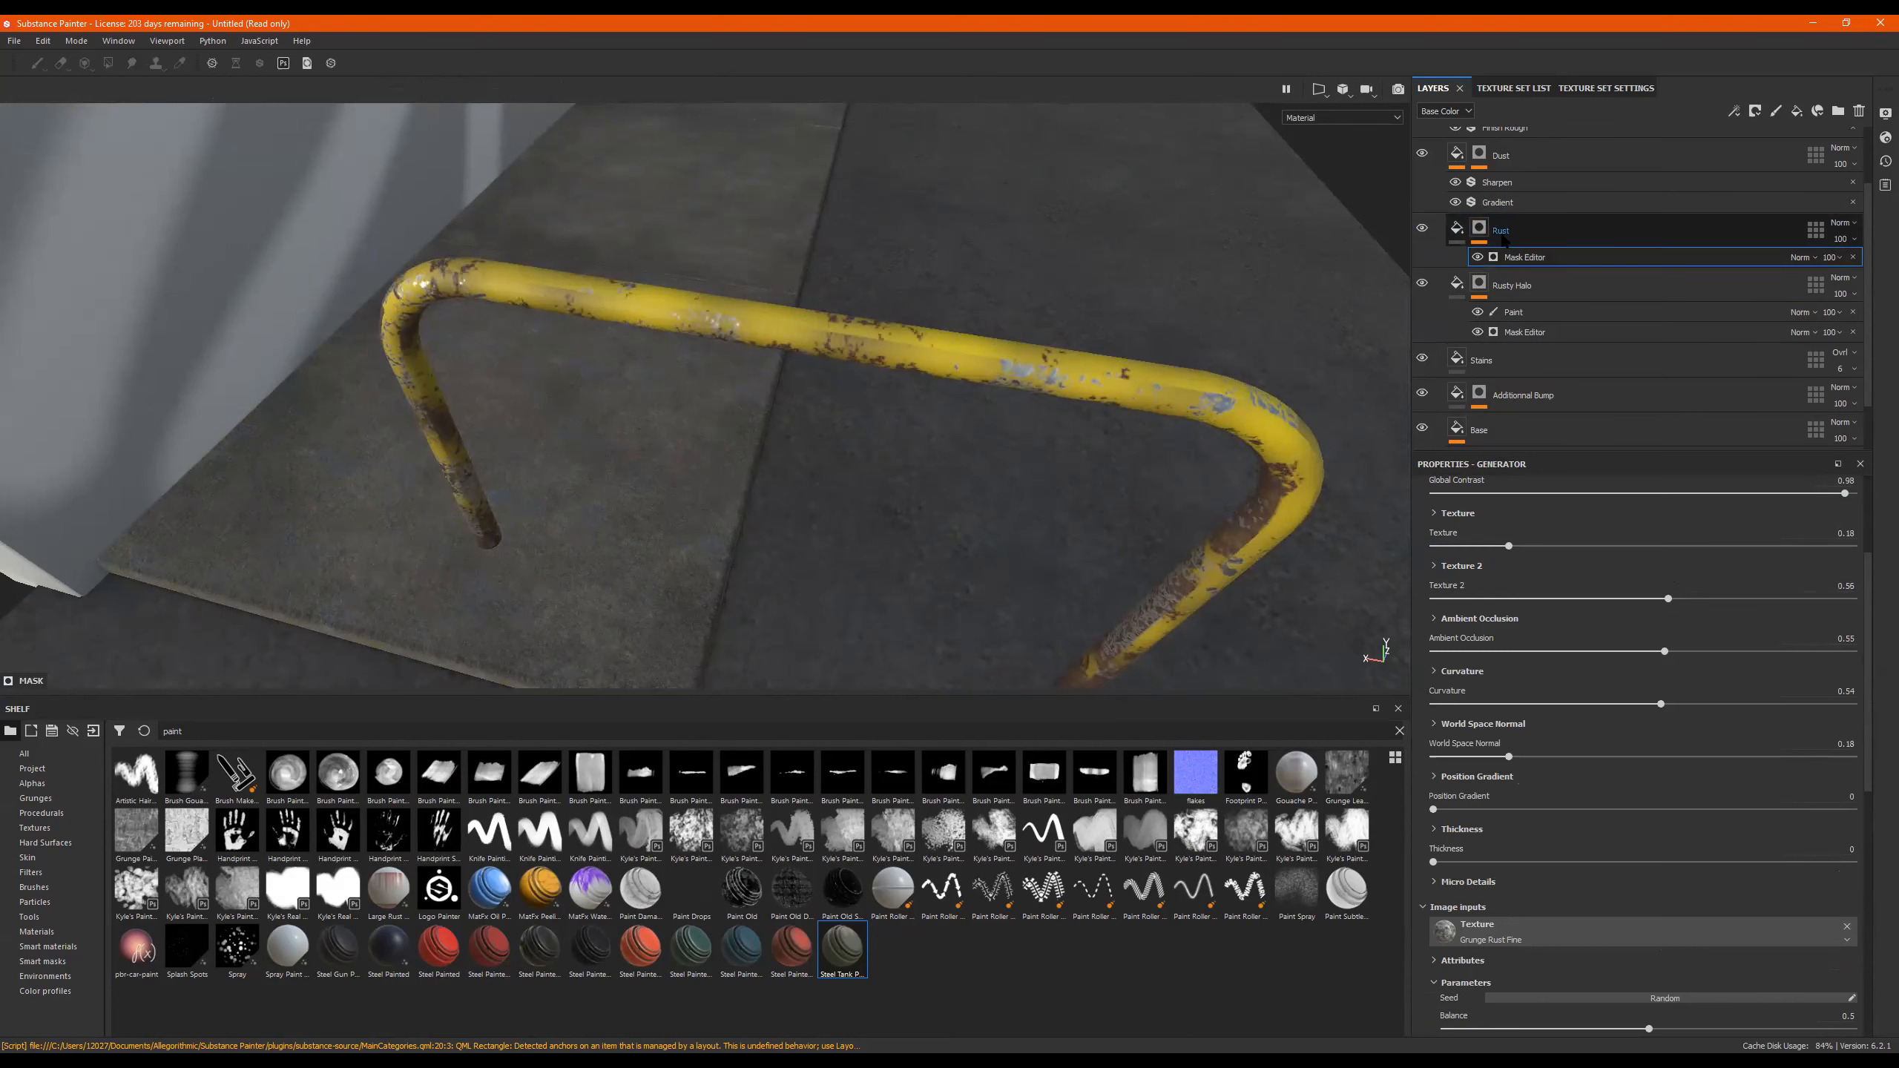
right_click(1481, 232)
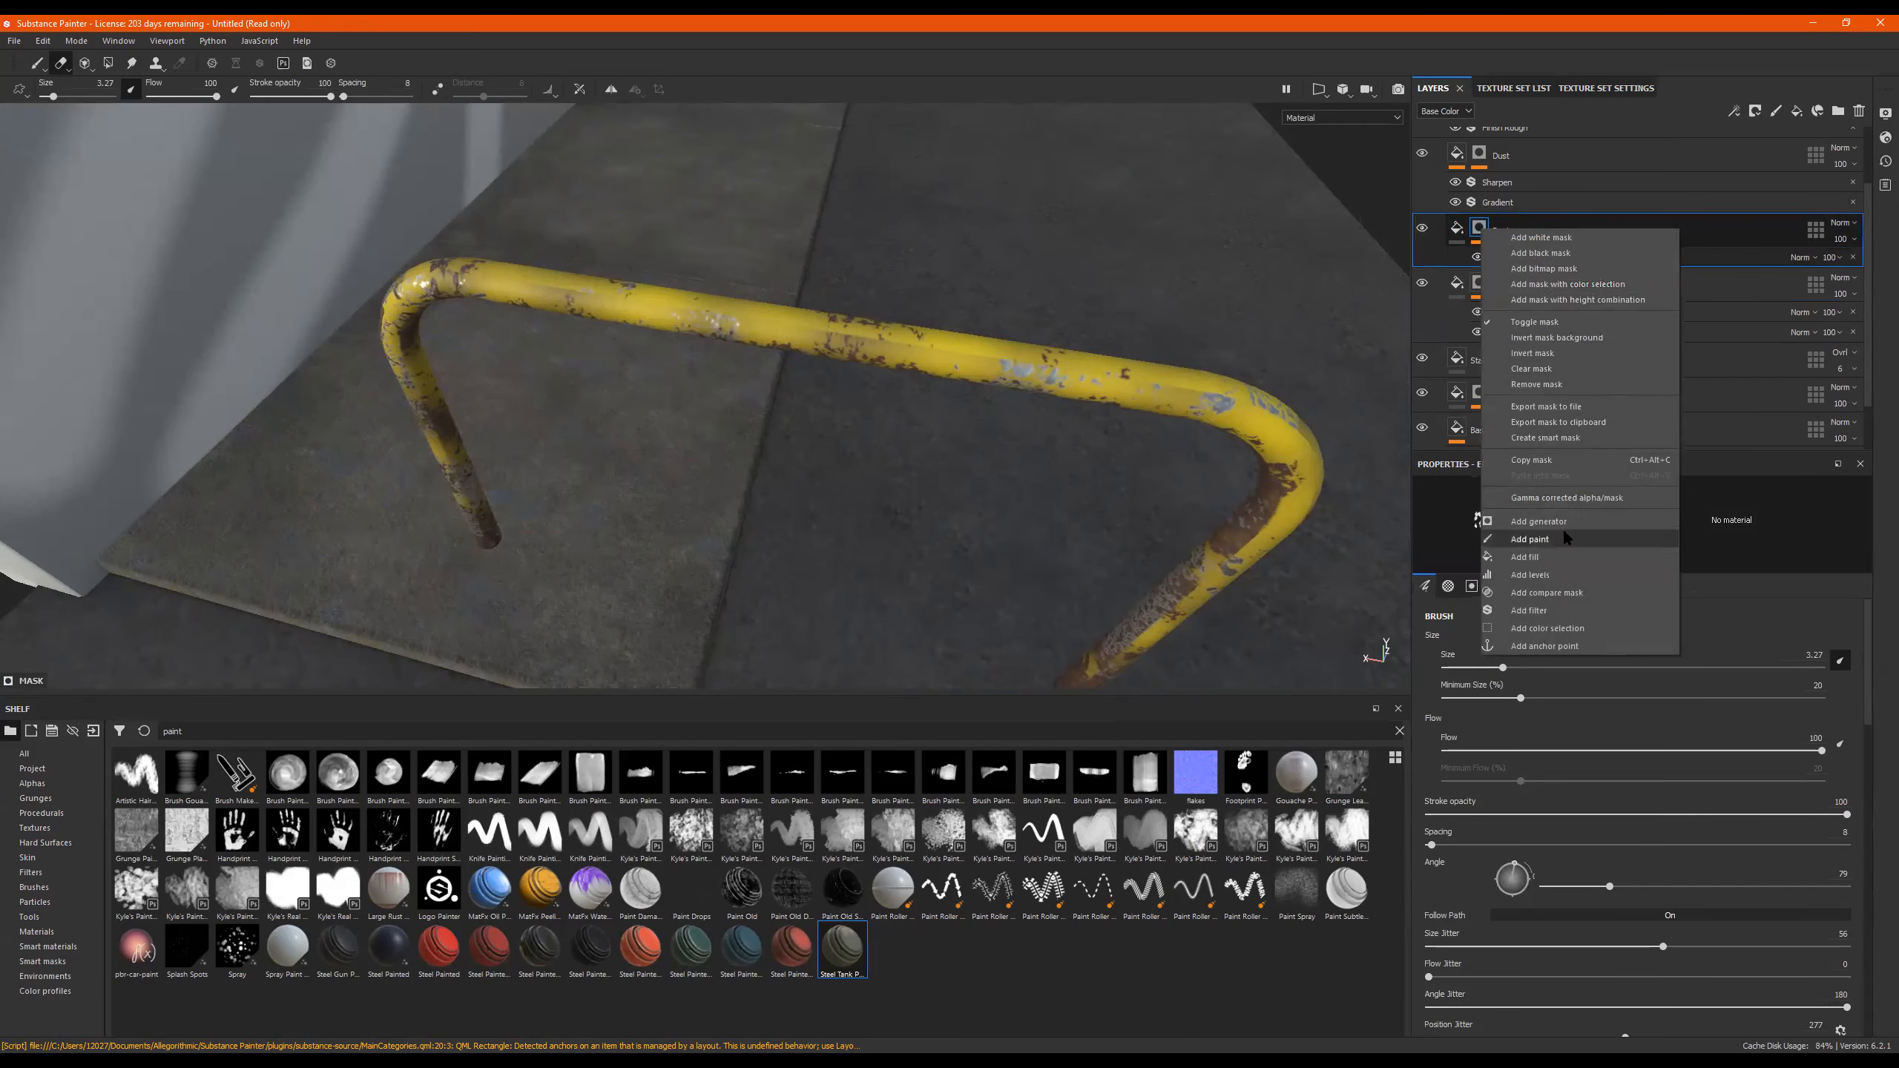
left_click(1529, 539)
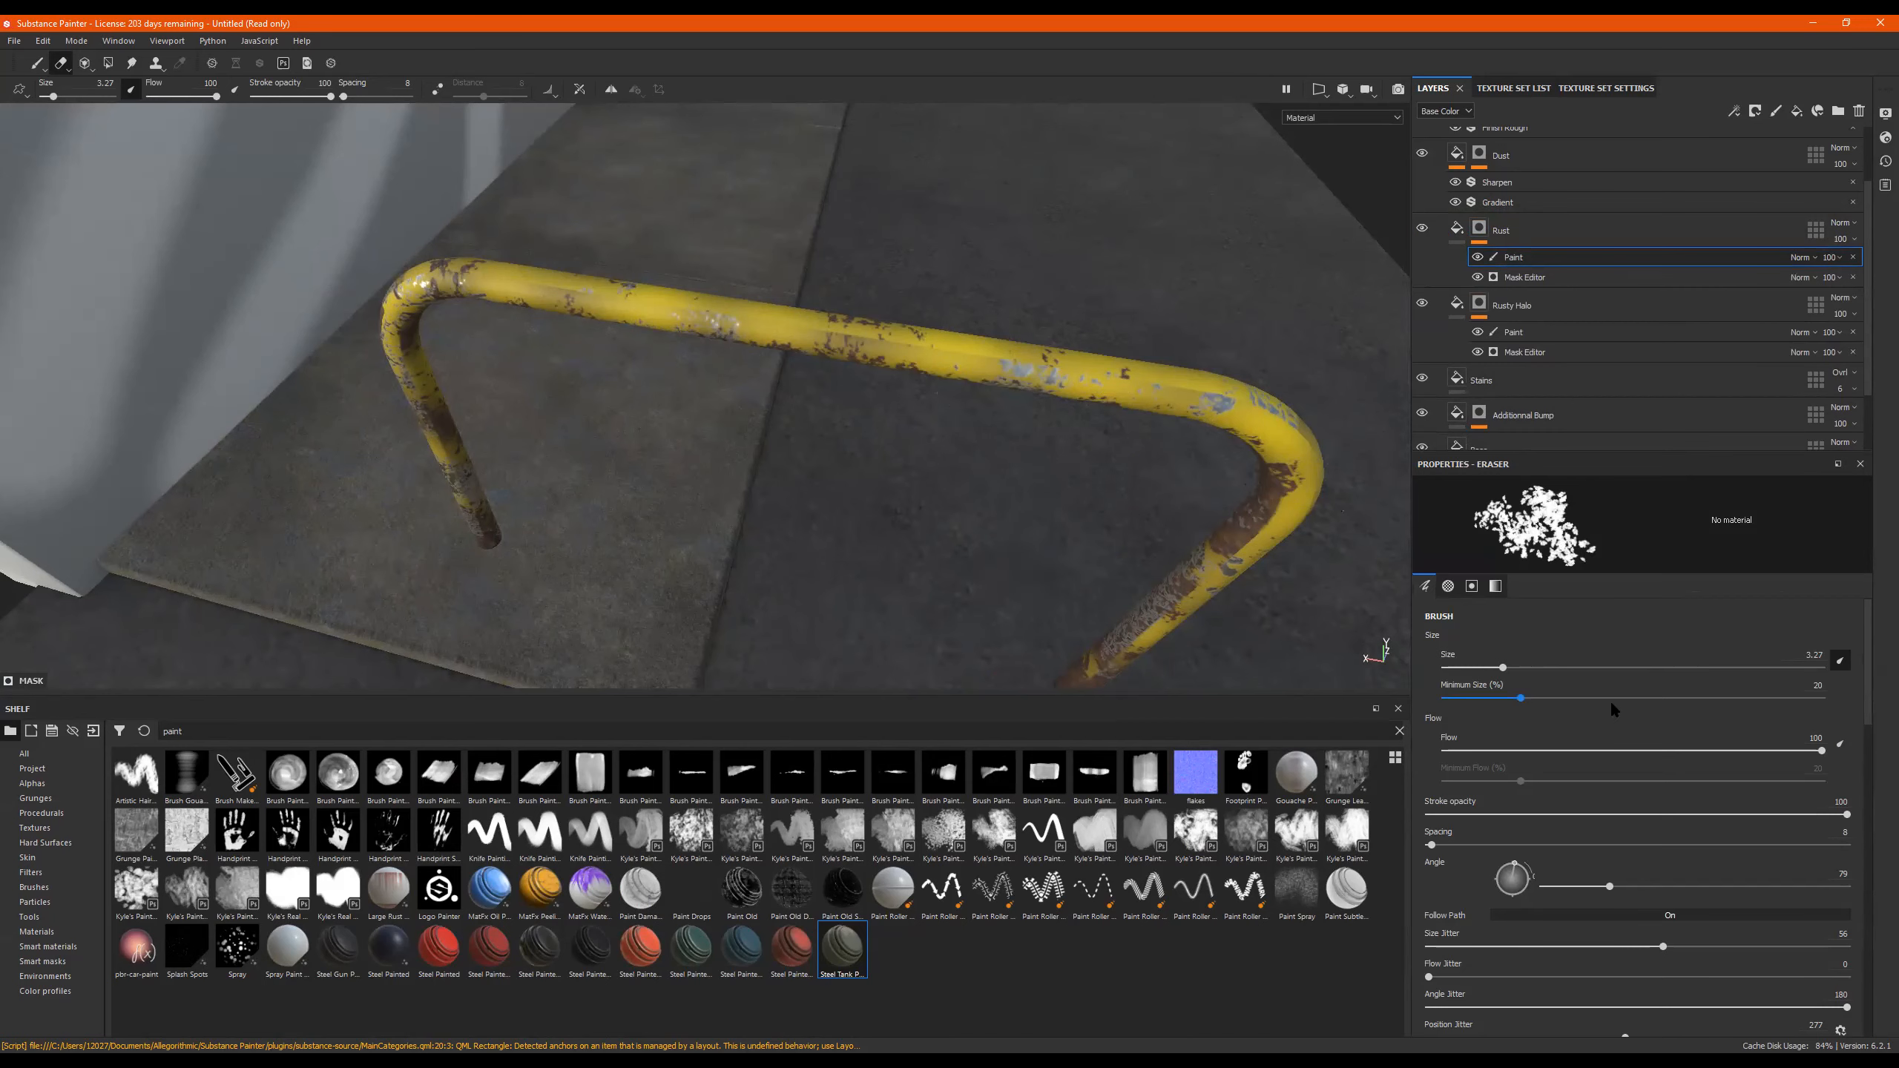
Look through the eraser's brush, alpha, stencil and grayscale properties for the Rust mask's paint effect.
scroll(1606, 728, "down", 8)
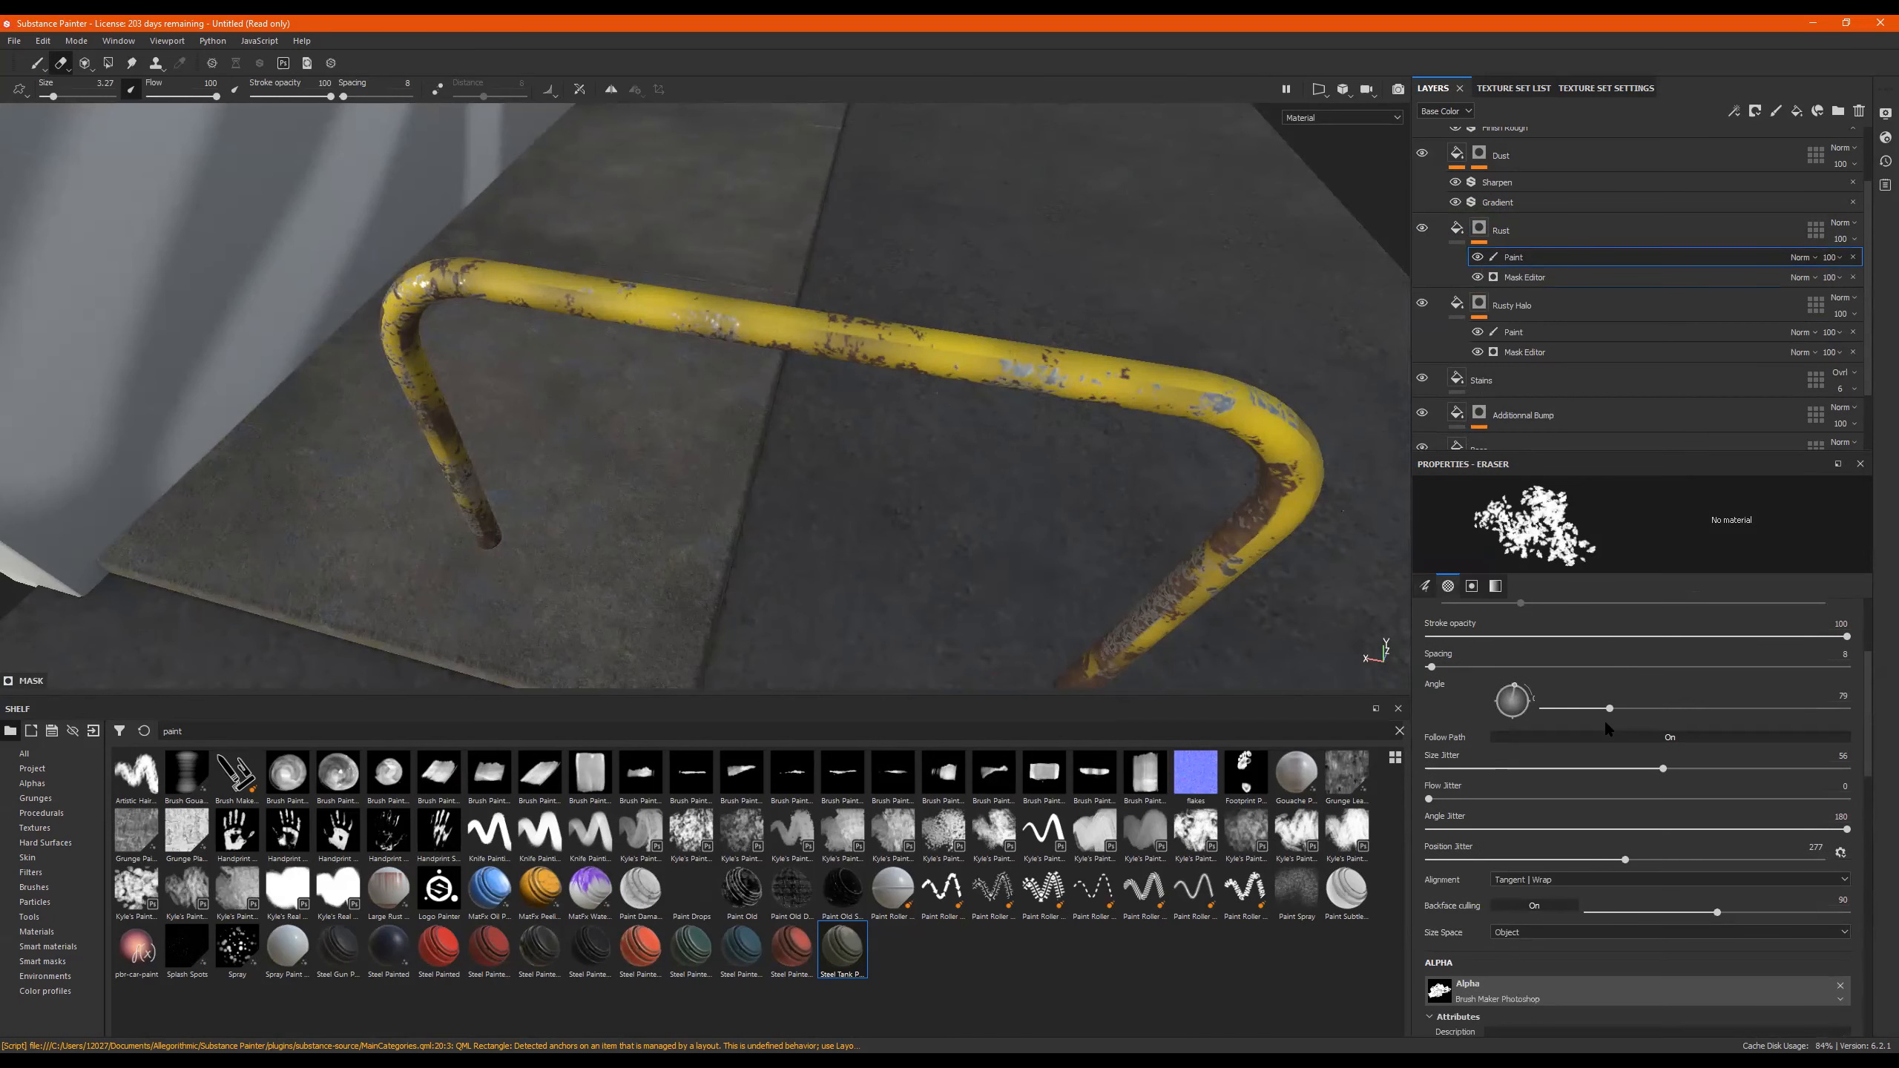
left_click(1495, 587)
left_click(1612, 636)
left_click(1608, 637)
scroll(1565, 680, "up", 5)
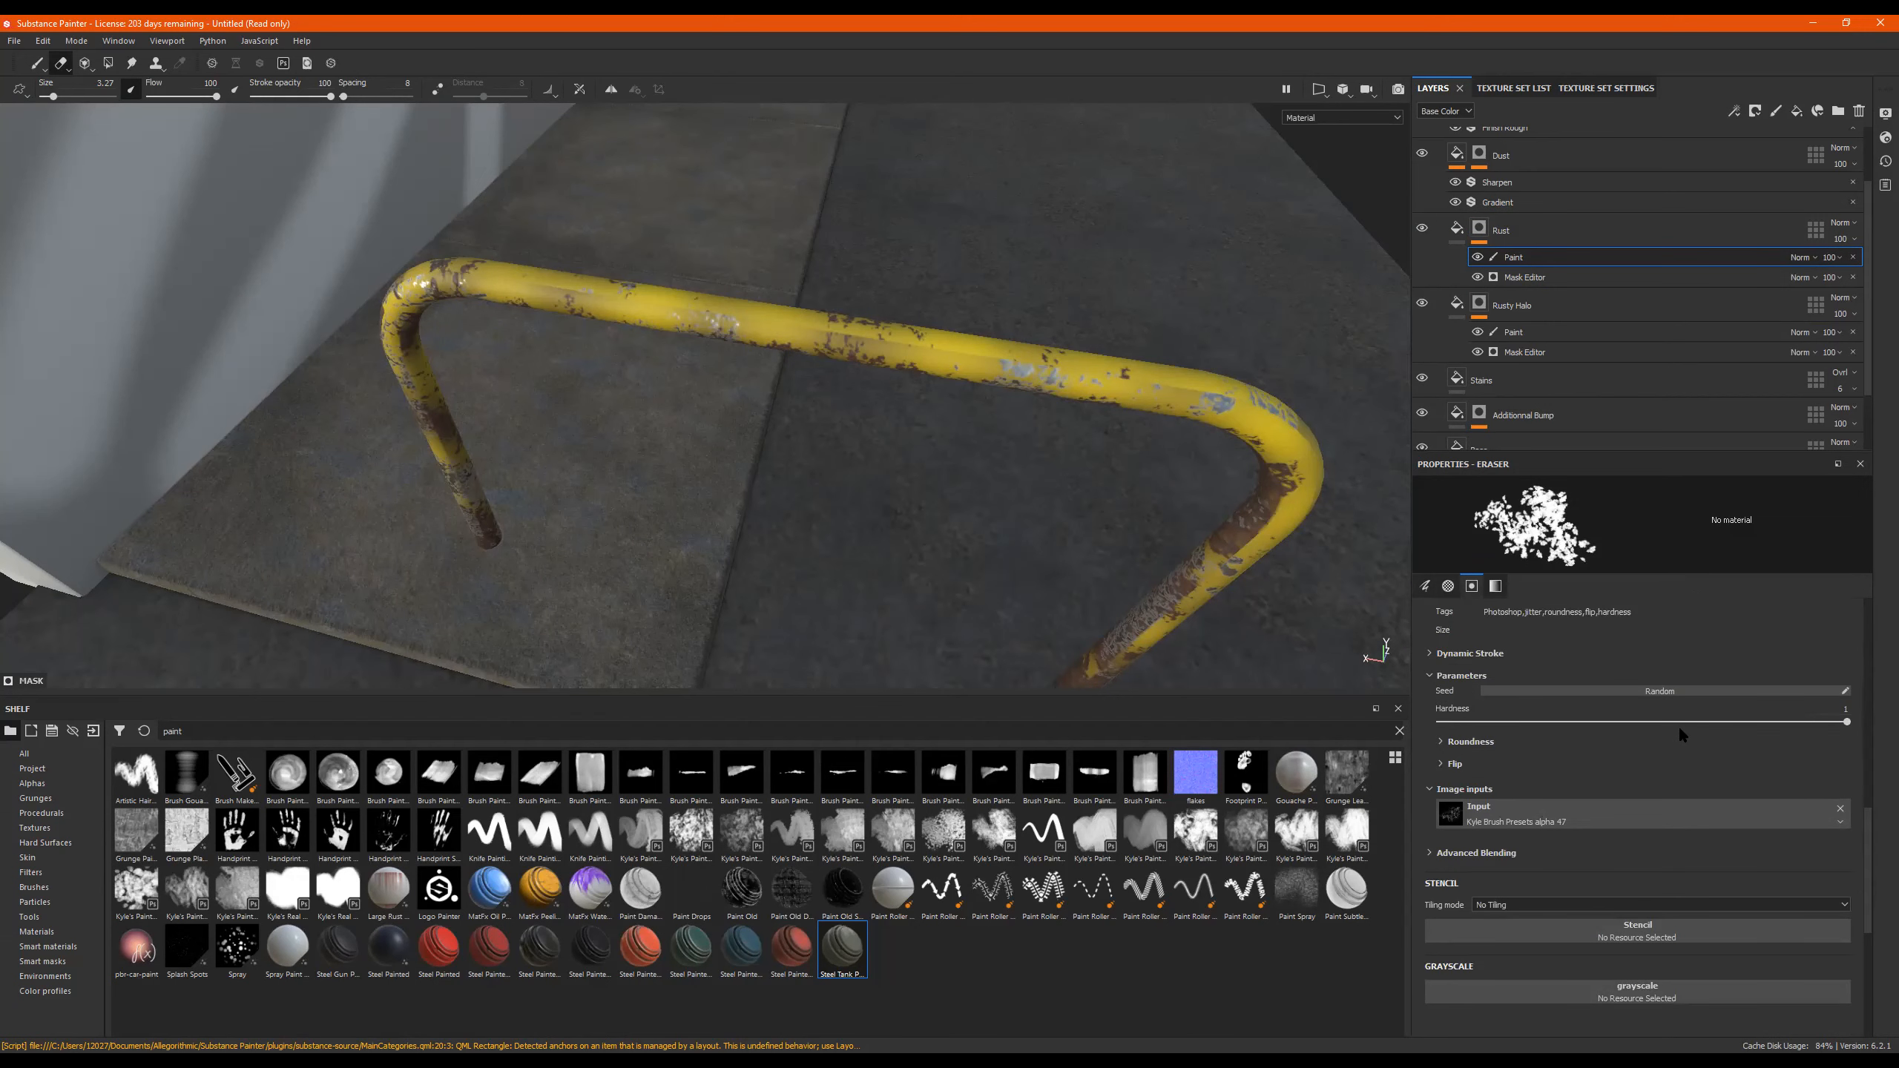
scroll(1636, 727, "up", 6)
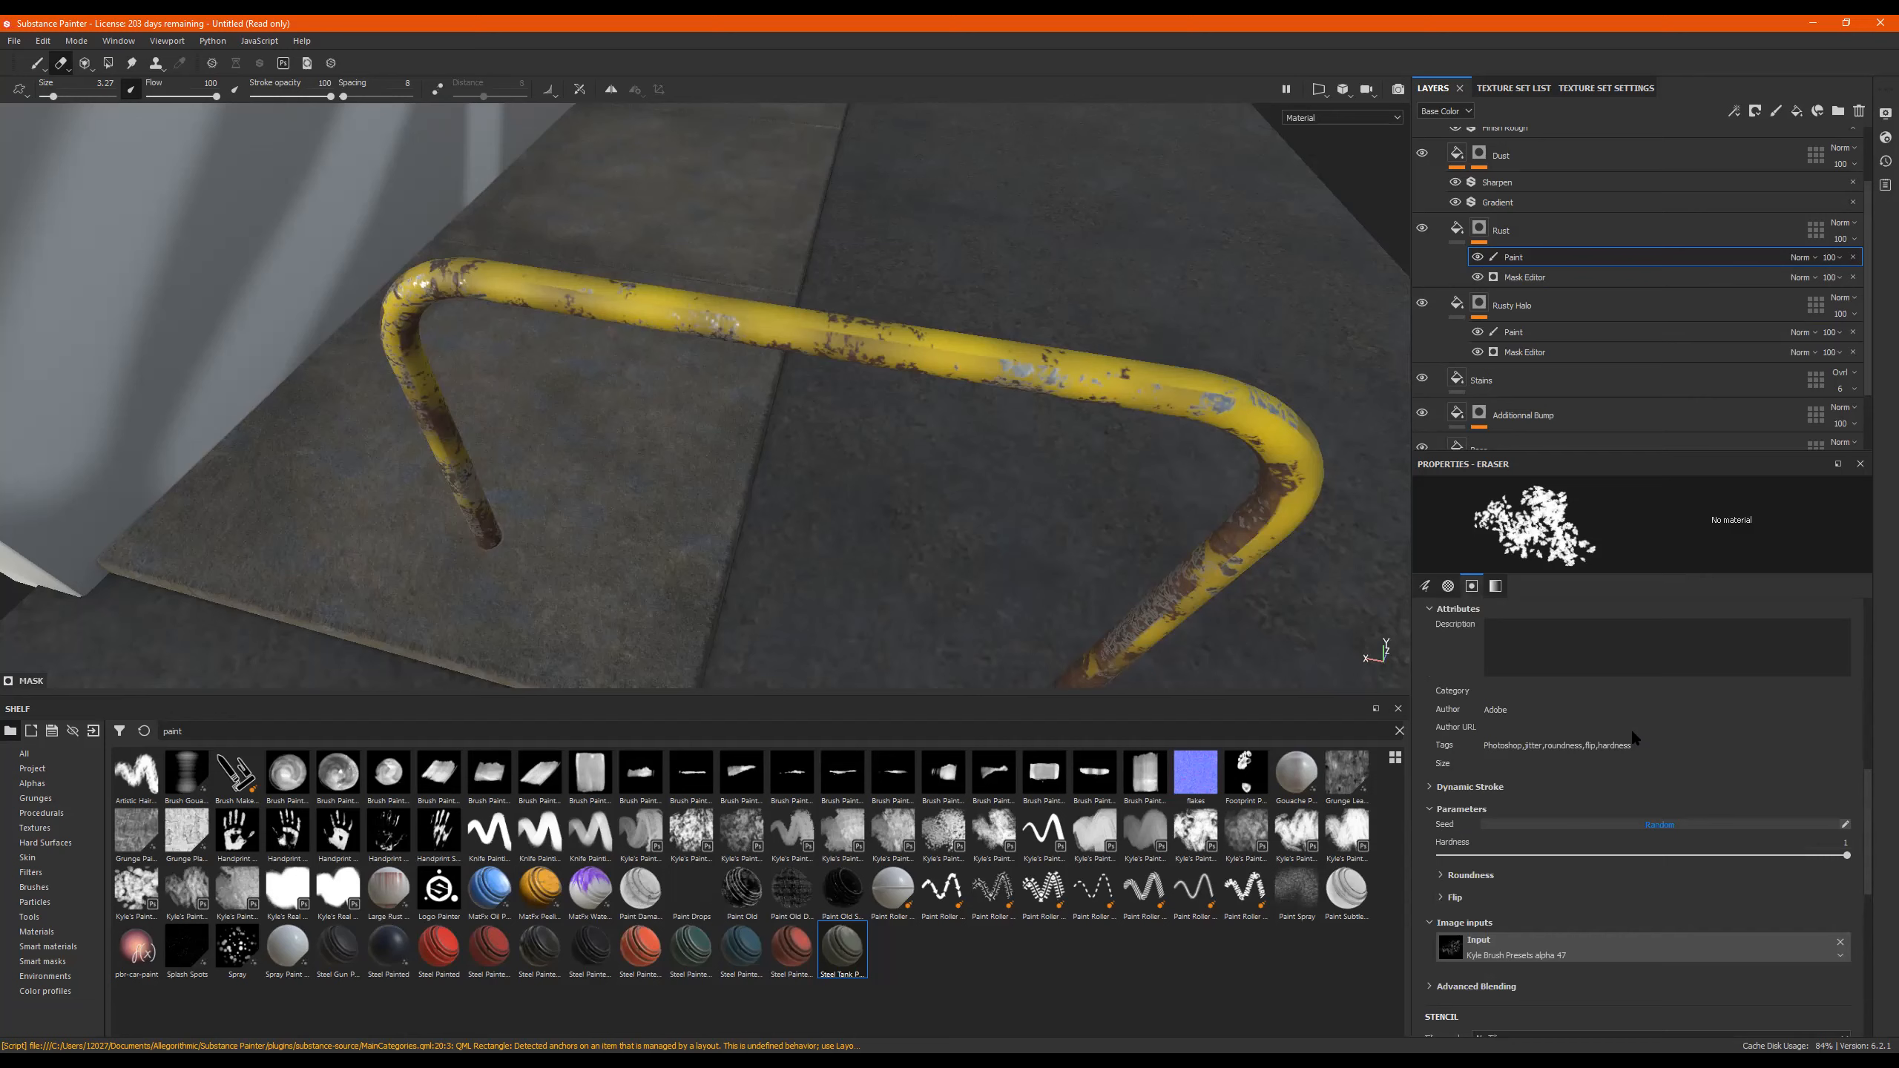
scroll(1629, 727, "up", 8)
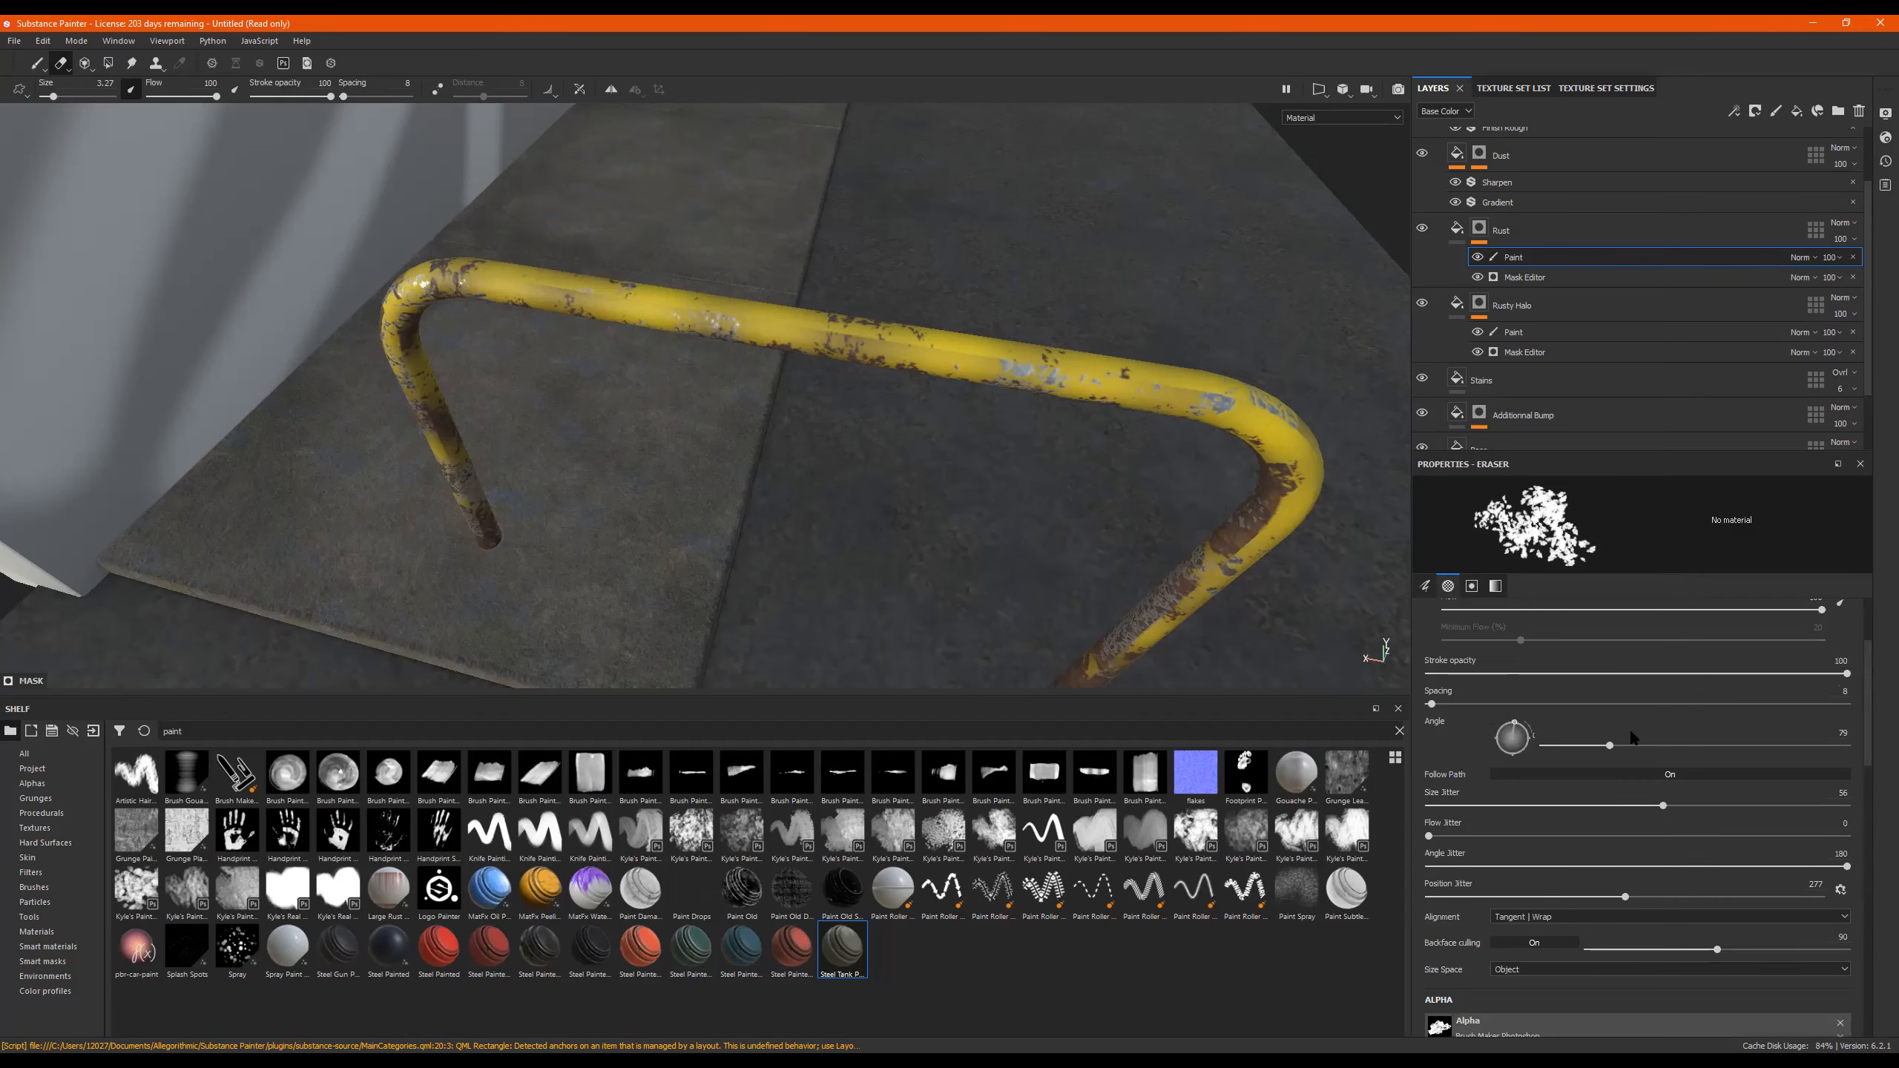
left_click(1456, 589)
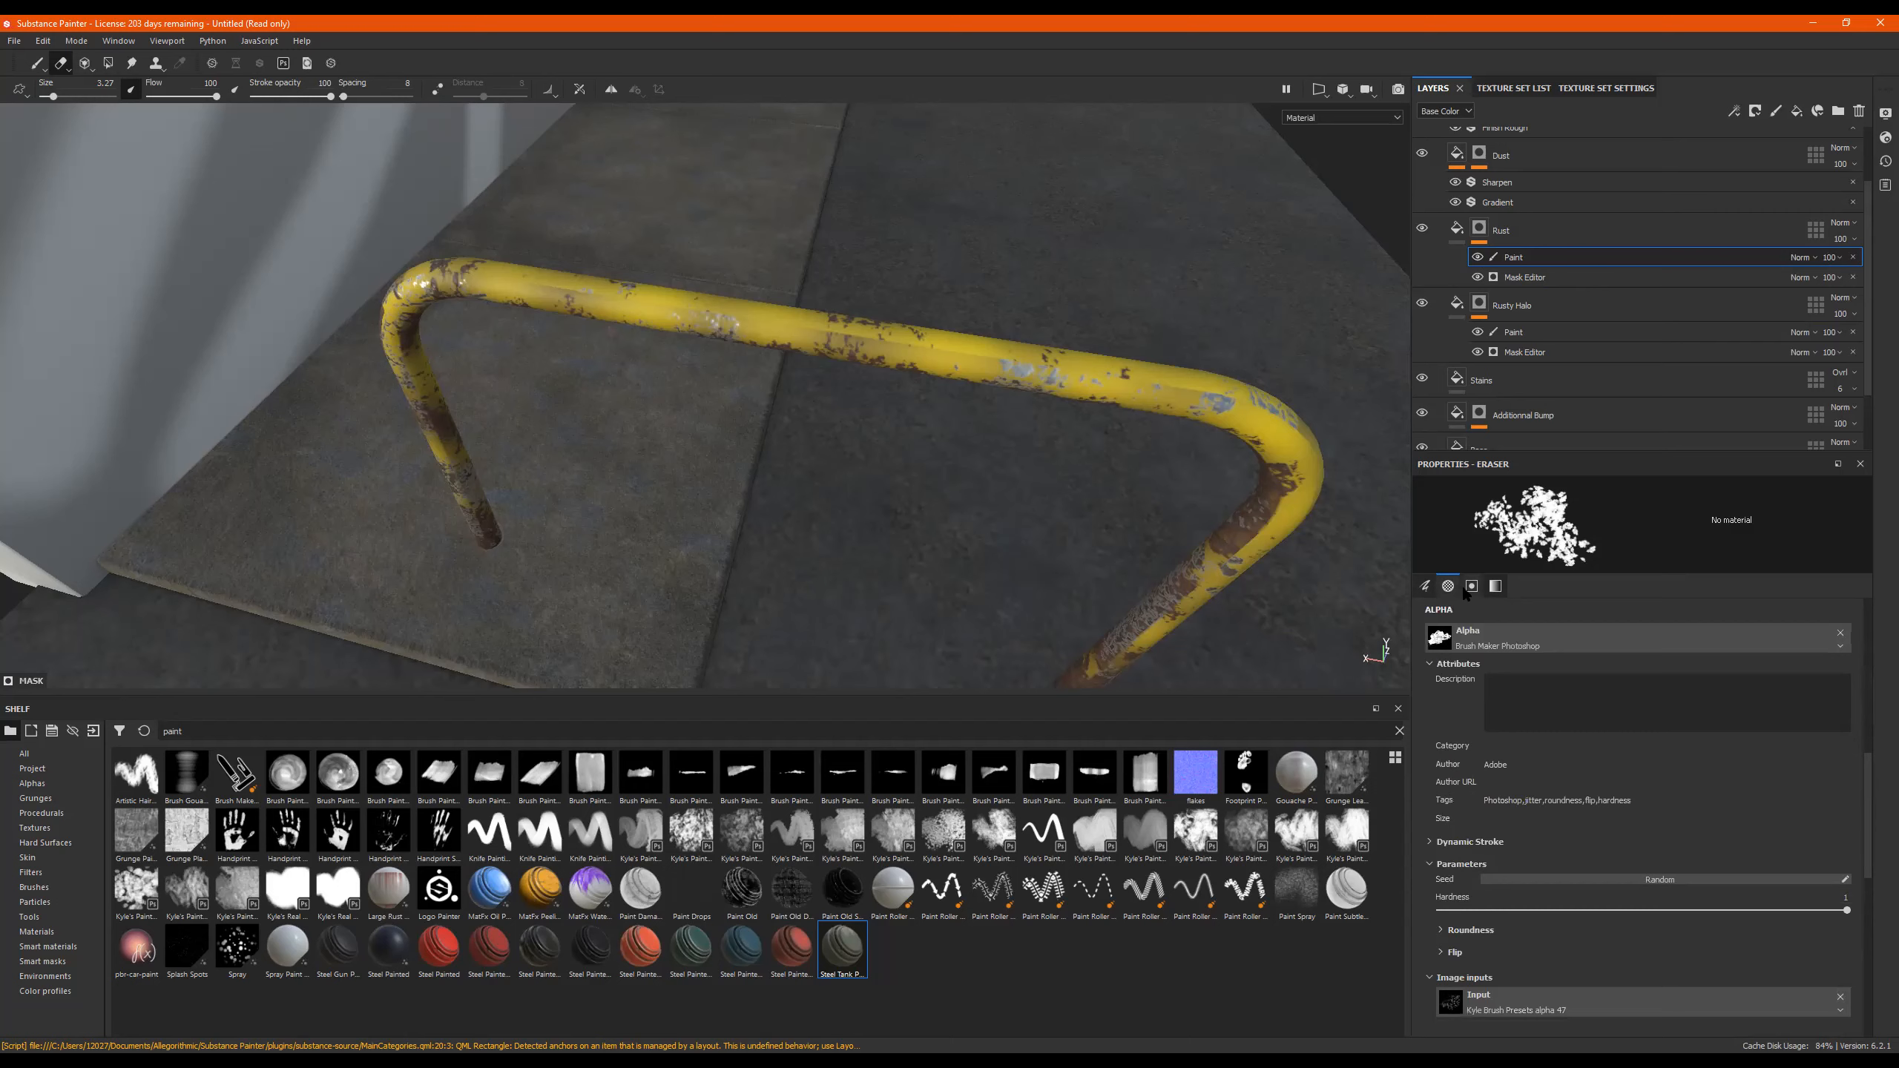
left_click(1470, 588)
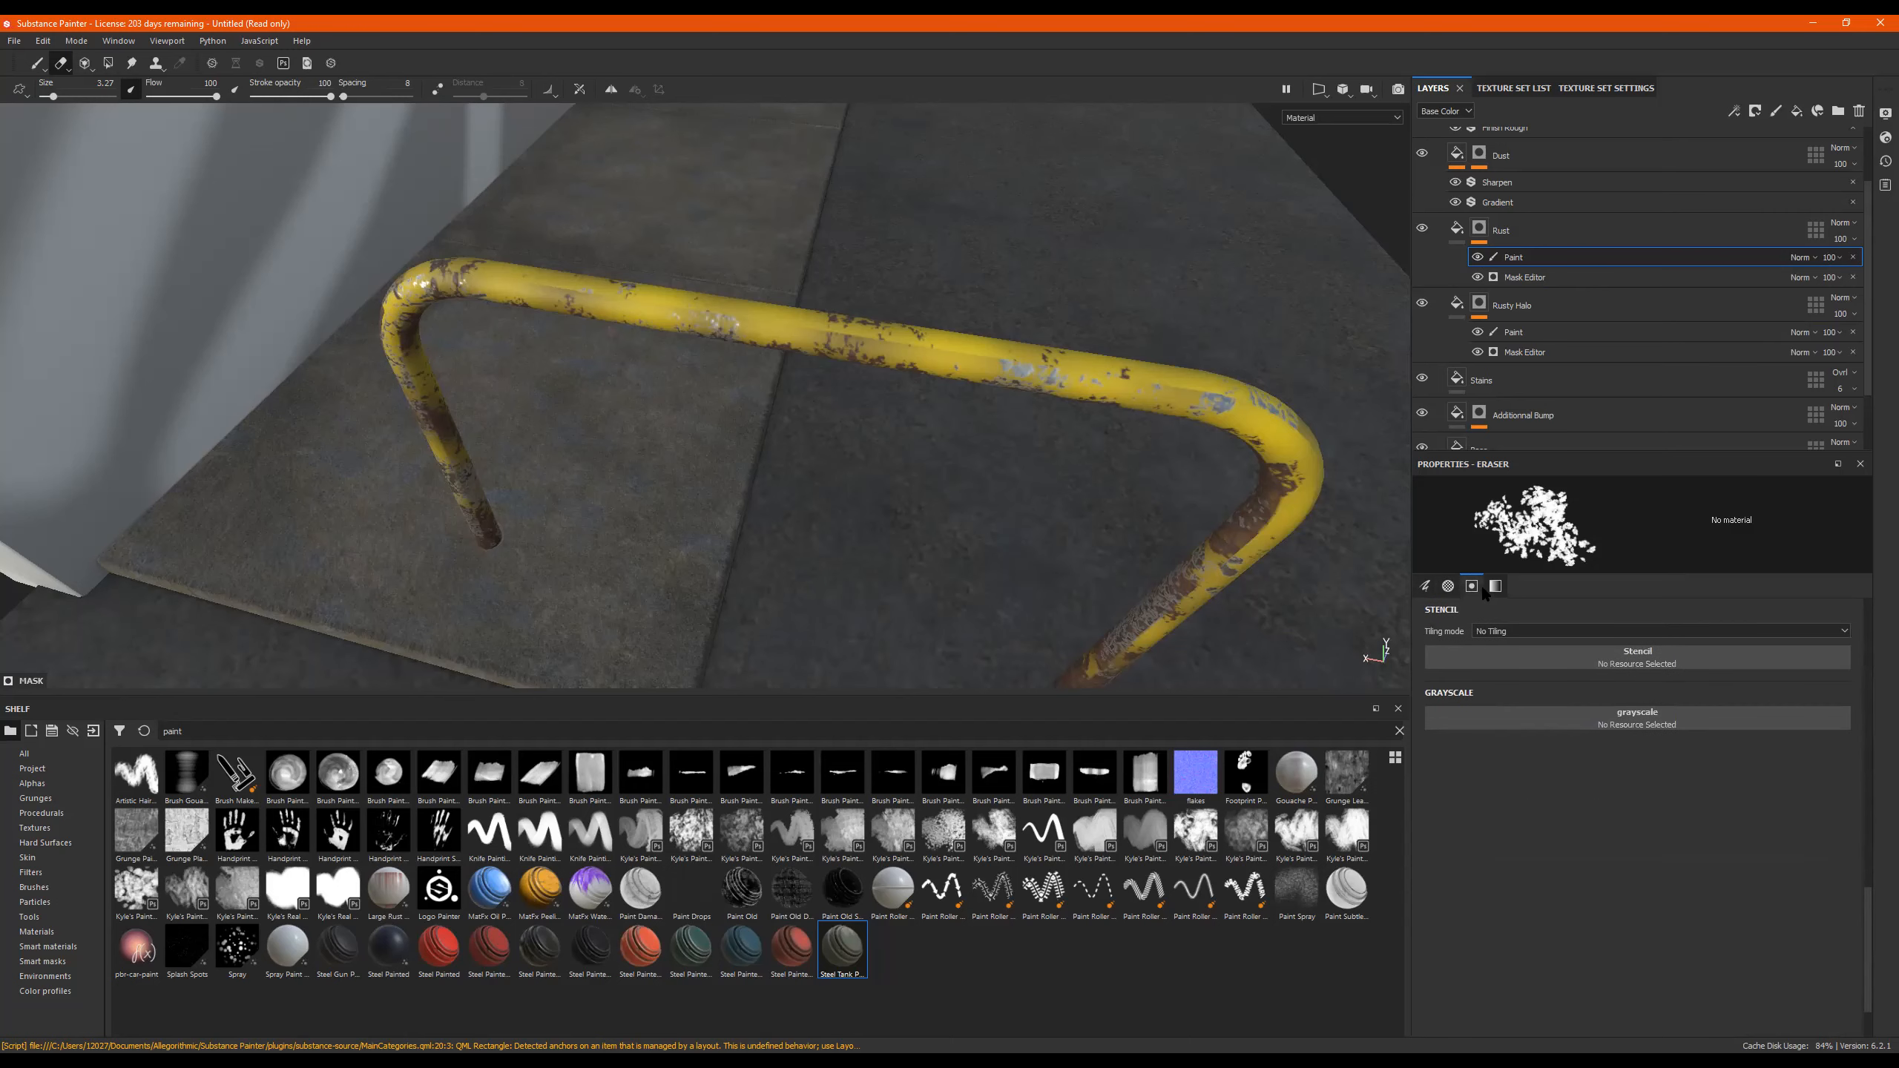
left_click(1495, 588)
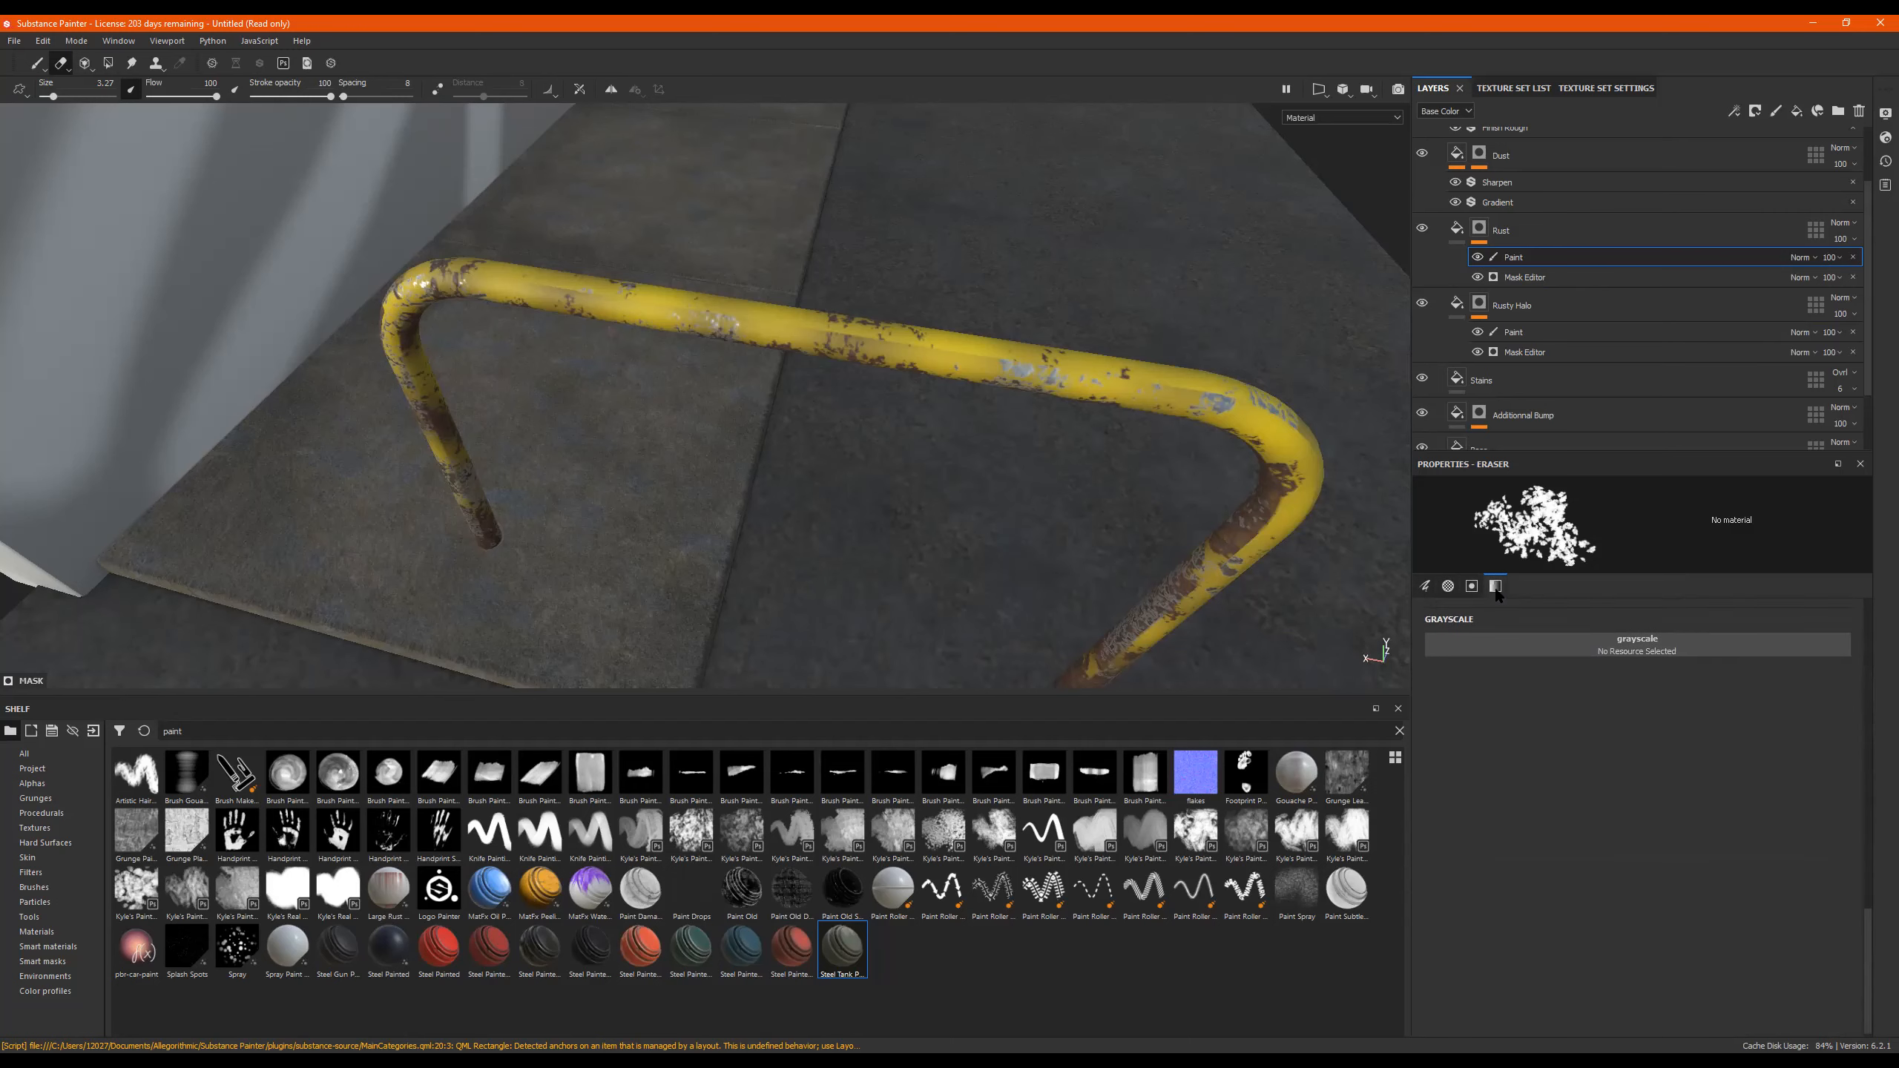
Place the Rust mask's paint effect below its Mask Editor and switch to the paint brush with size 1.55 and grayscale 0.
left_click_drag(1511, 261, 1514, 284)
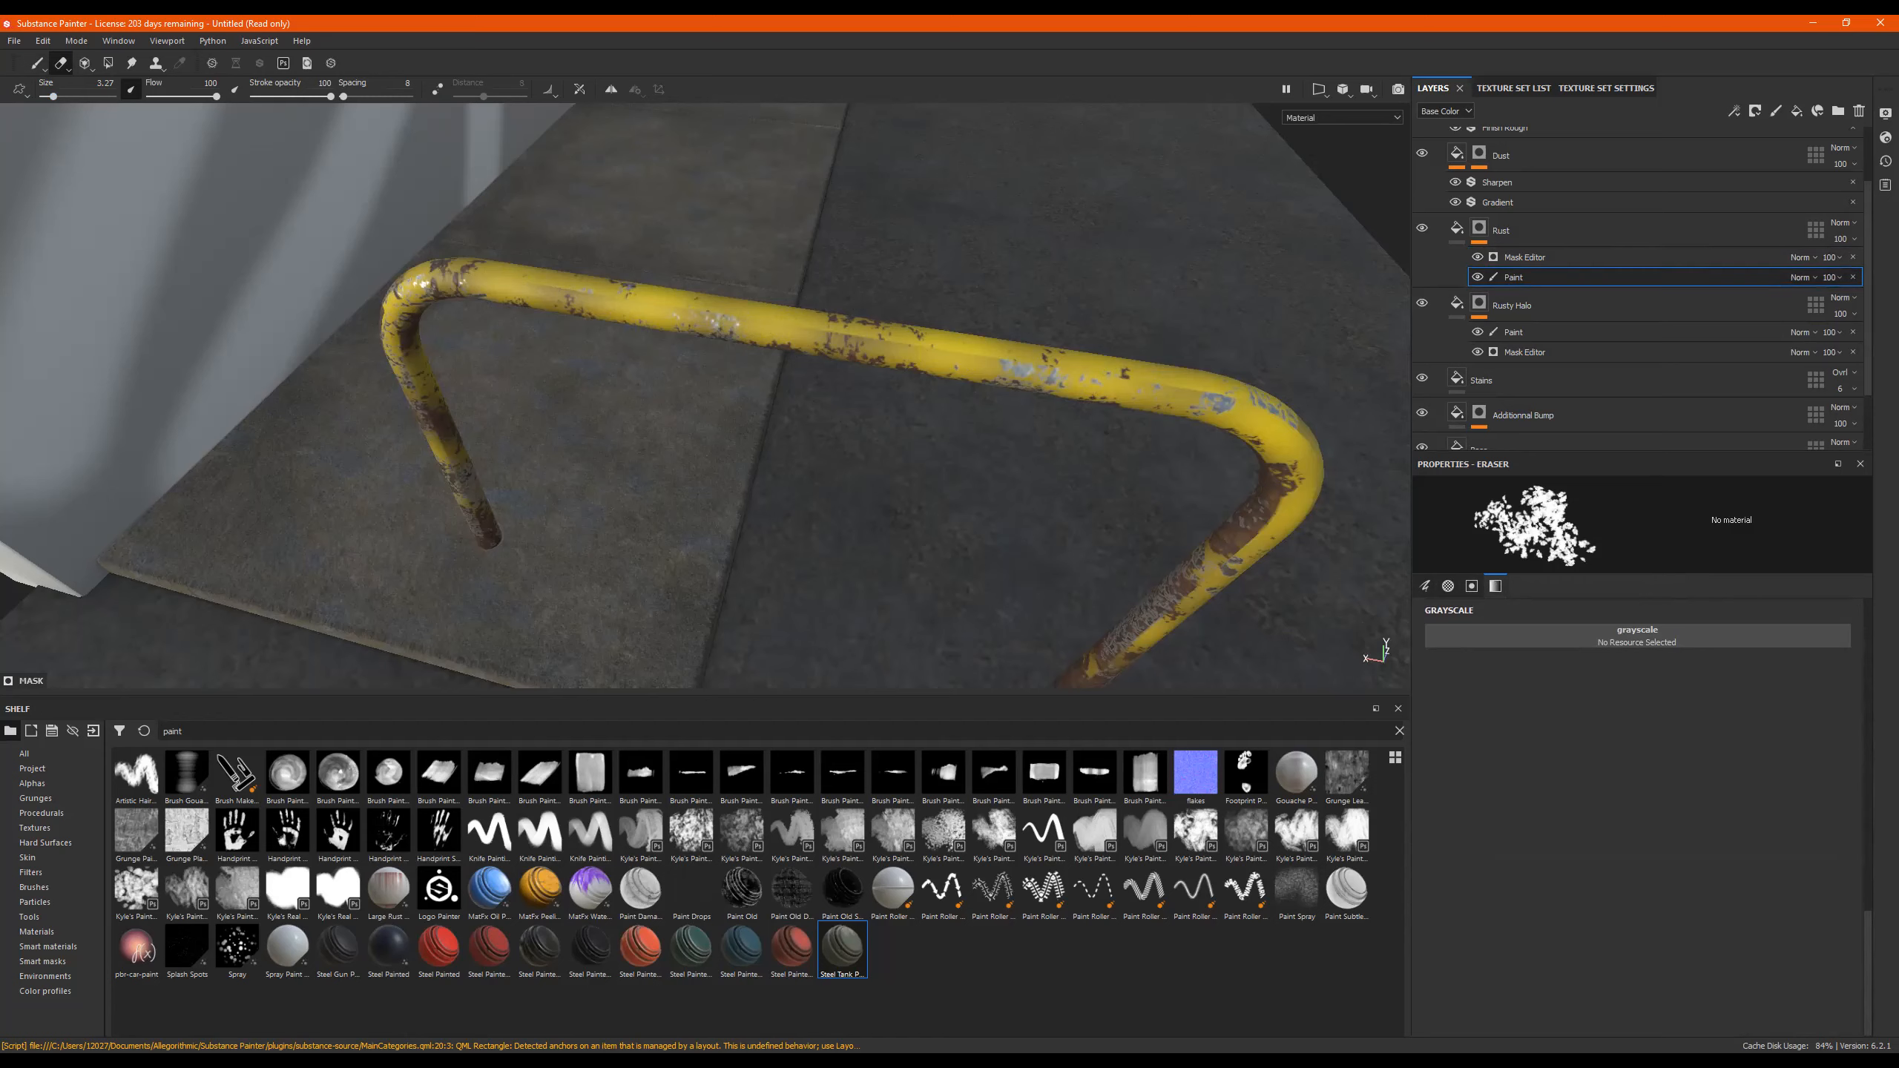
left_click(38, 63)
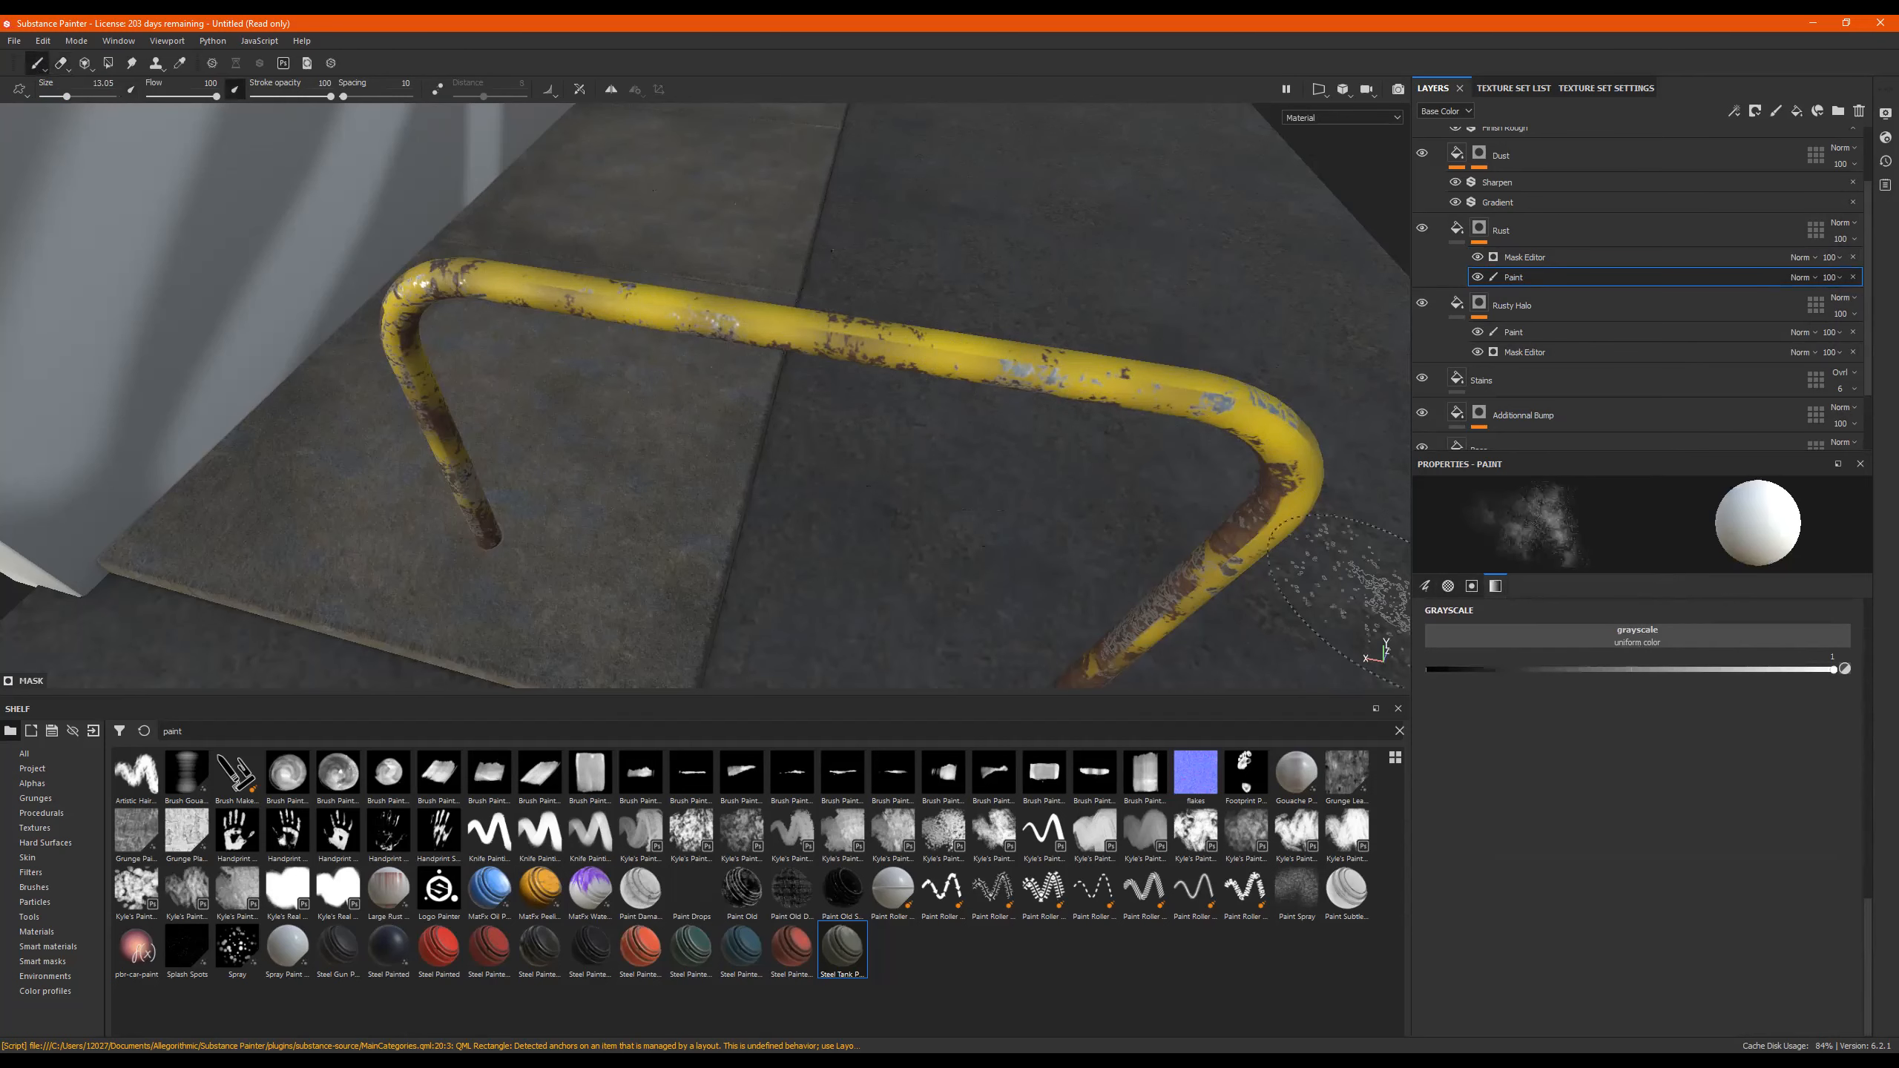
left_click_drag(43, 95, 49, 96)
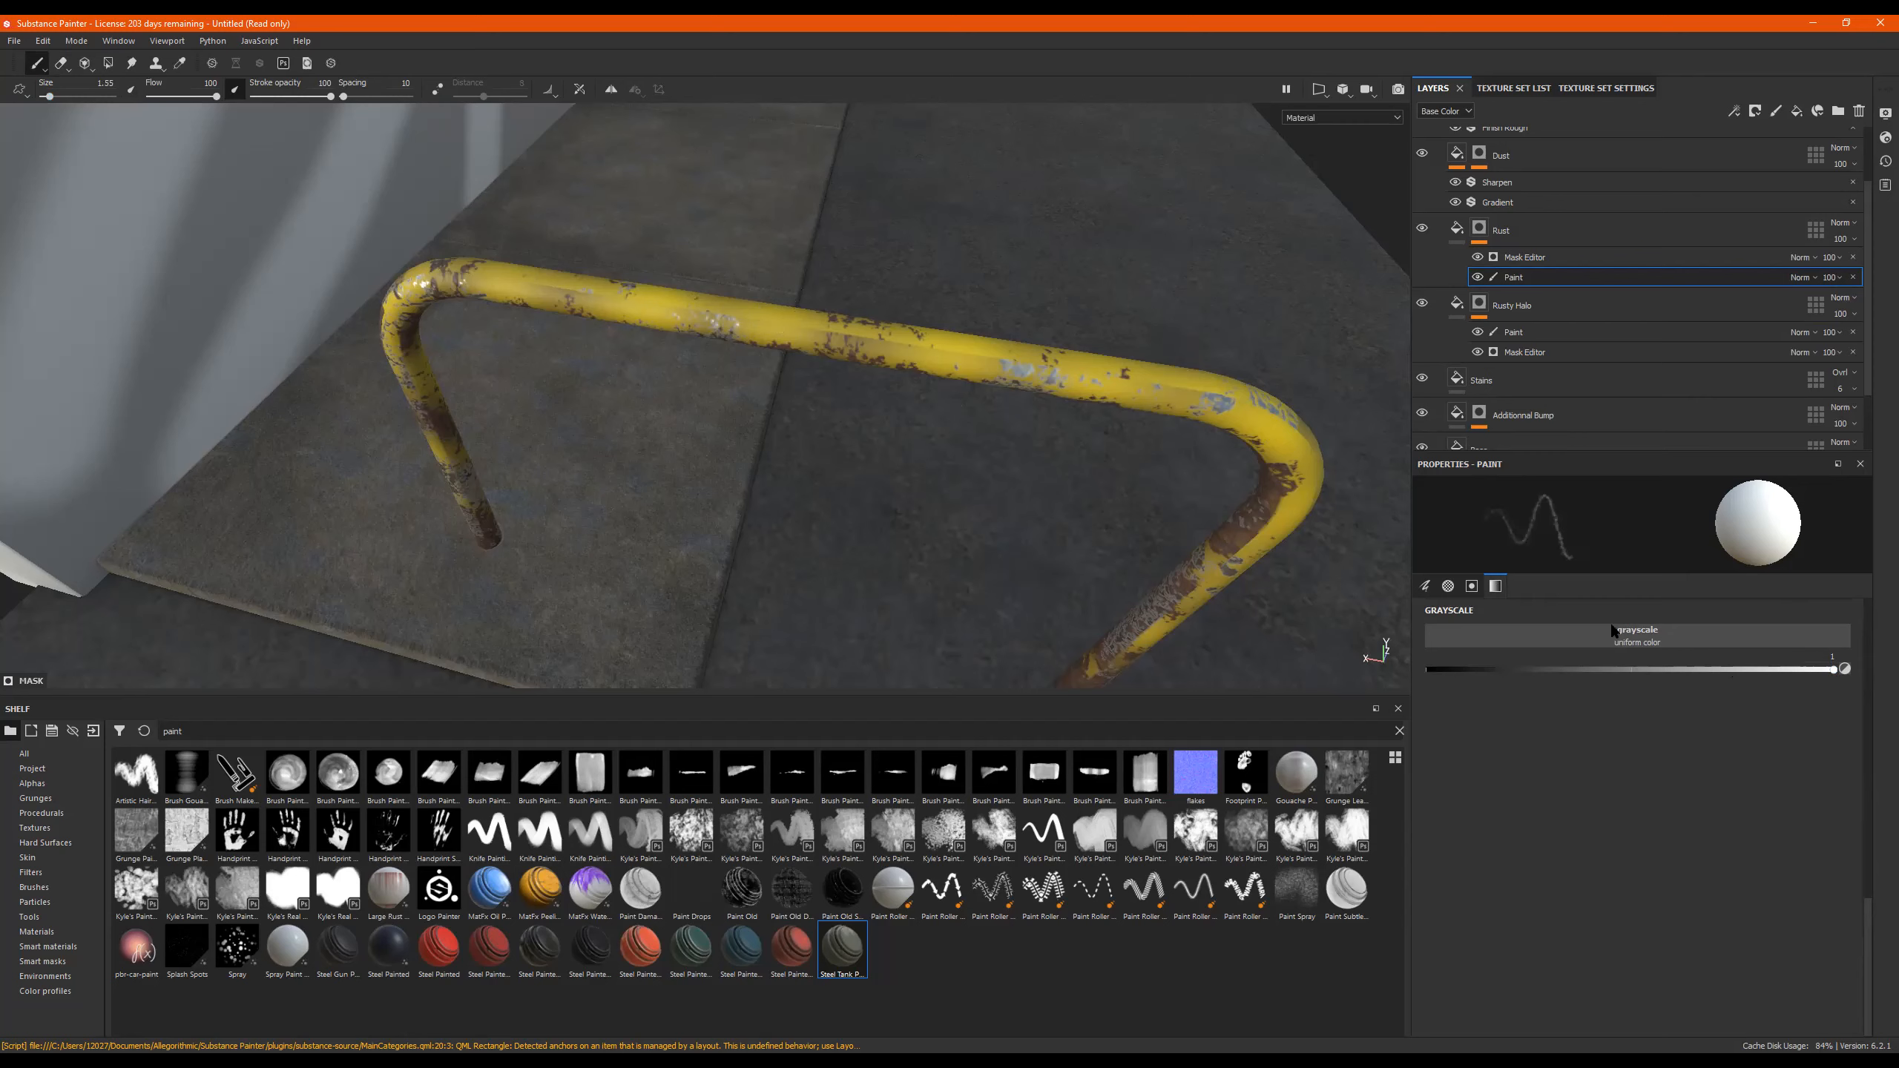
left_click_drag(1508, 671, 1426, 669)
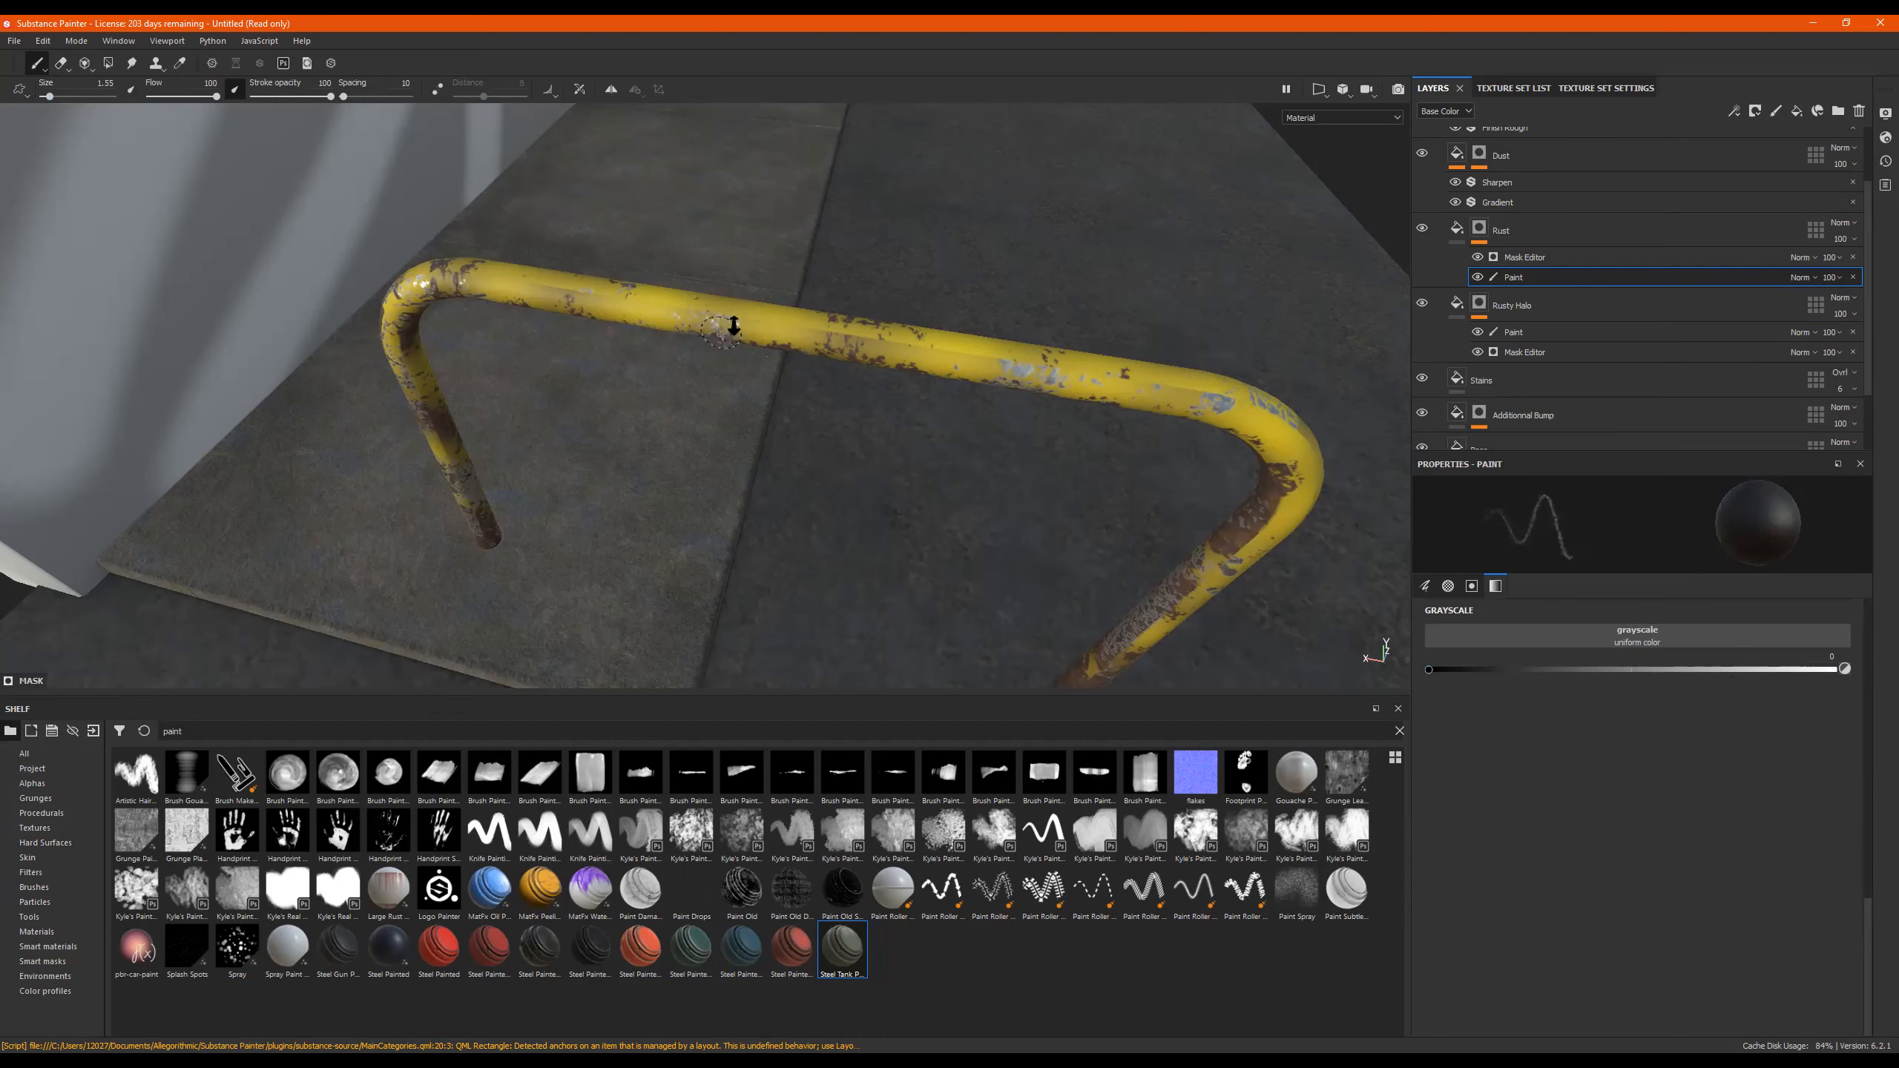
Set the paint brush's size to 5.41 for working on the railing's top bar.
right_click_drag(733, 325, 860, 340, "alt")
middle_click_drag(864, 341, 772, 350, "alt")
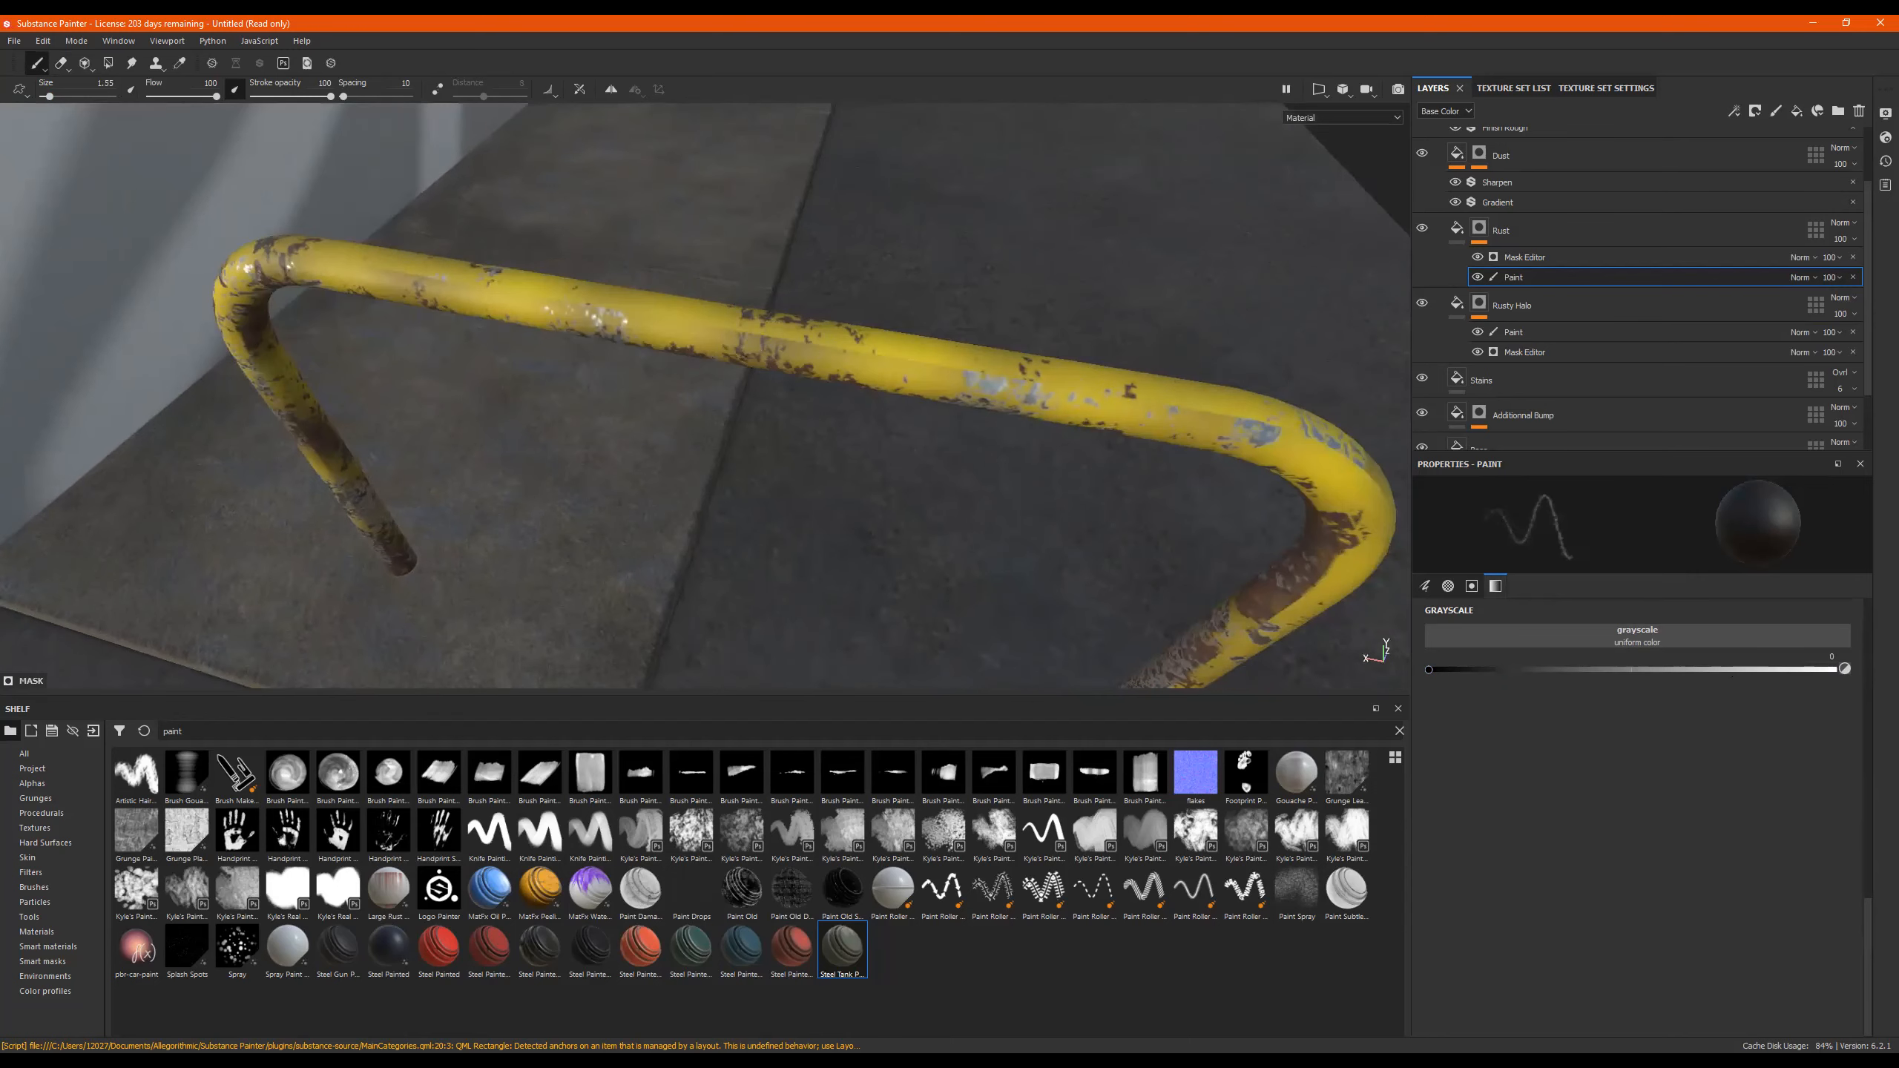
scroll(1735, 760, "up", 10)
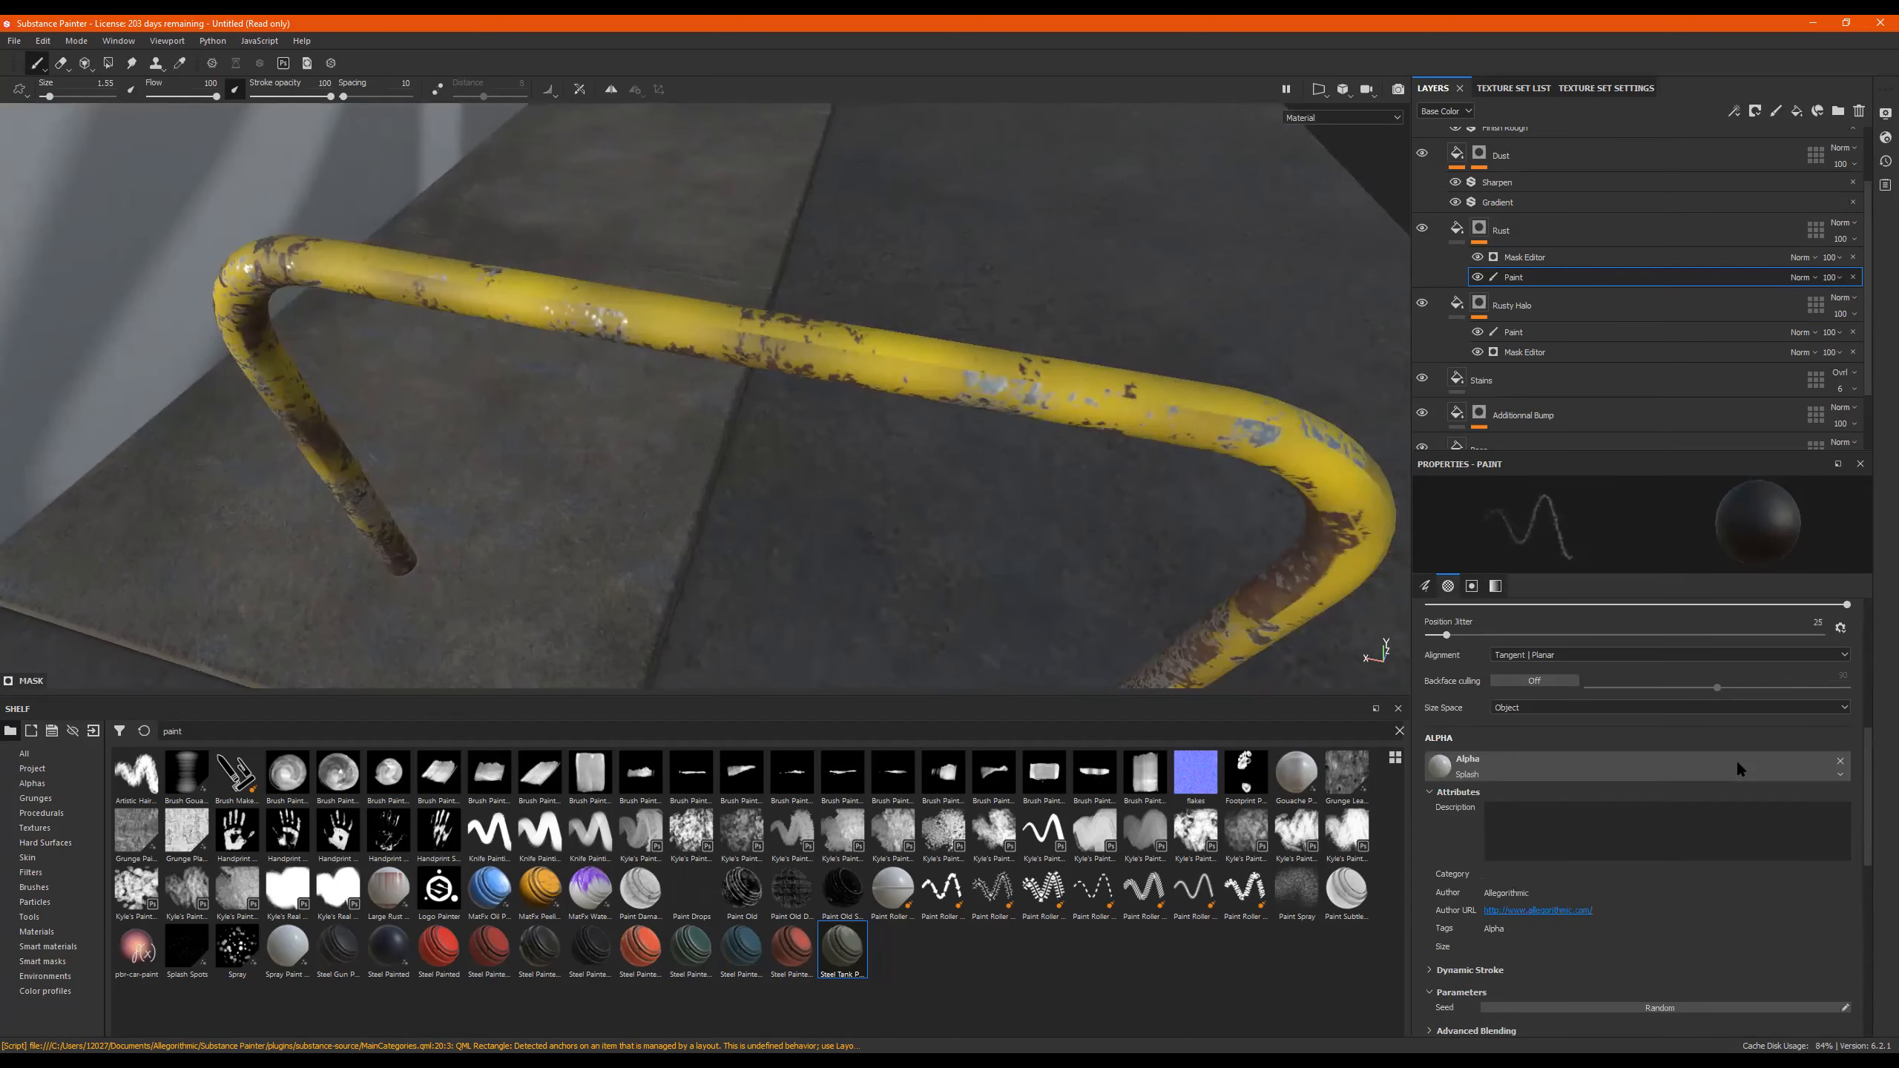
scroll(1733, 760, "up", 6)
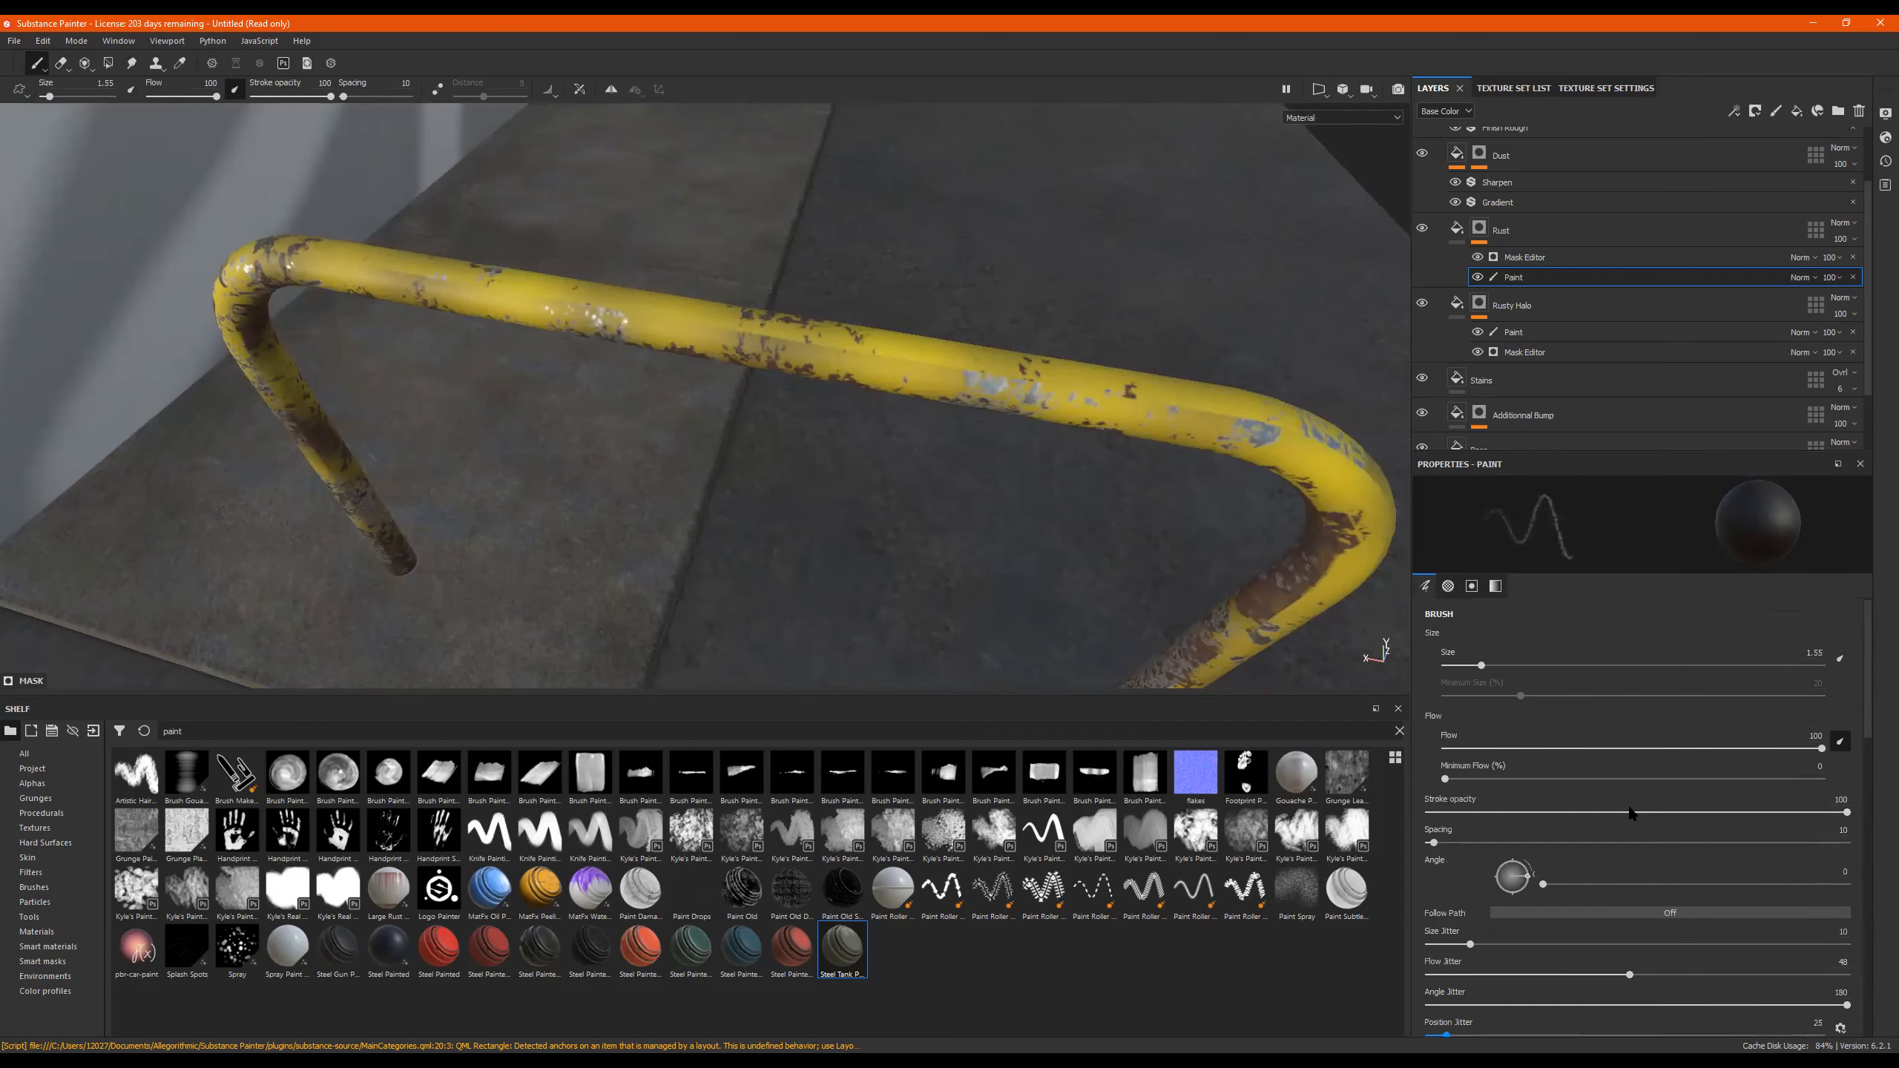
left_click_drag(1498, 665, 1523, 667)
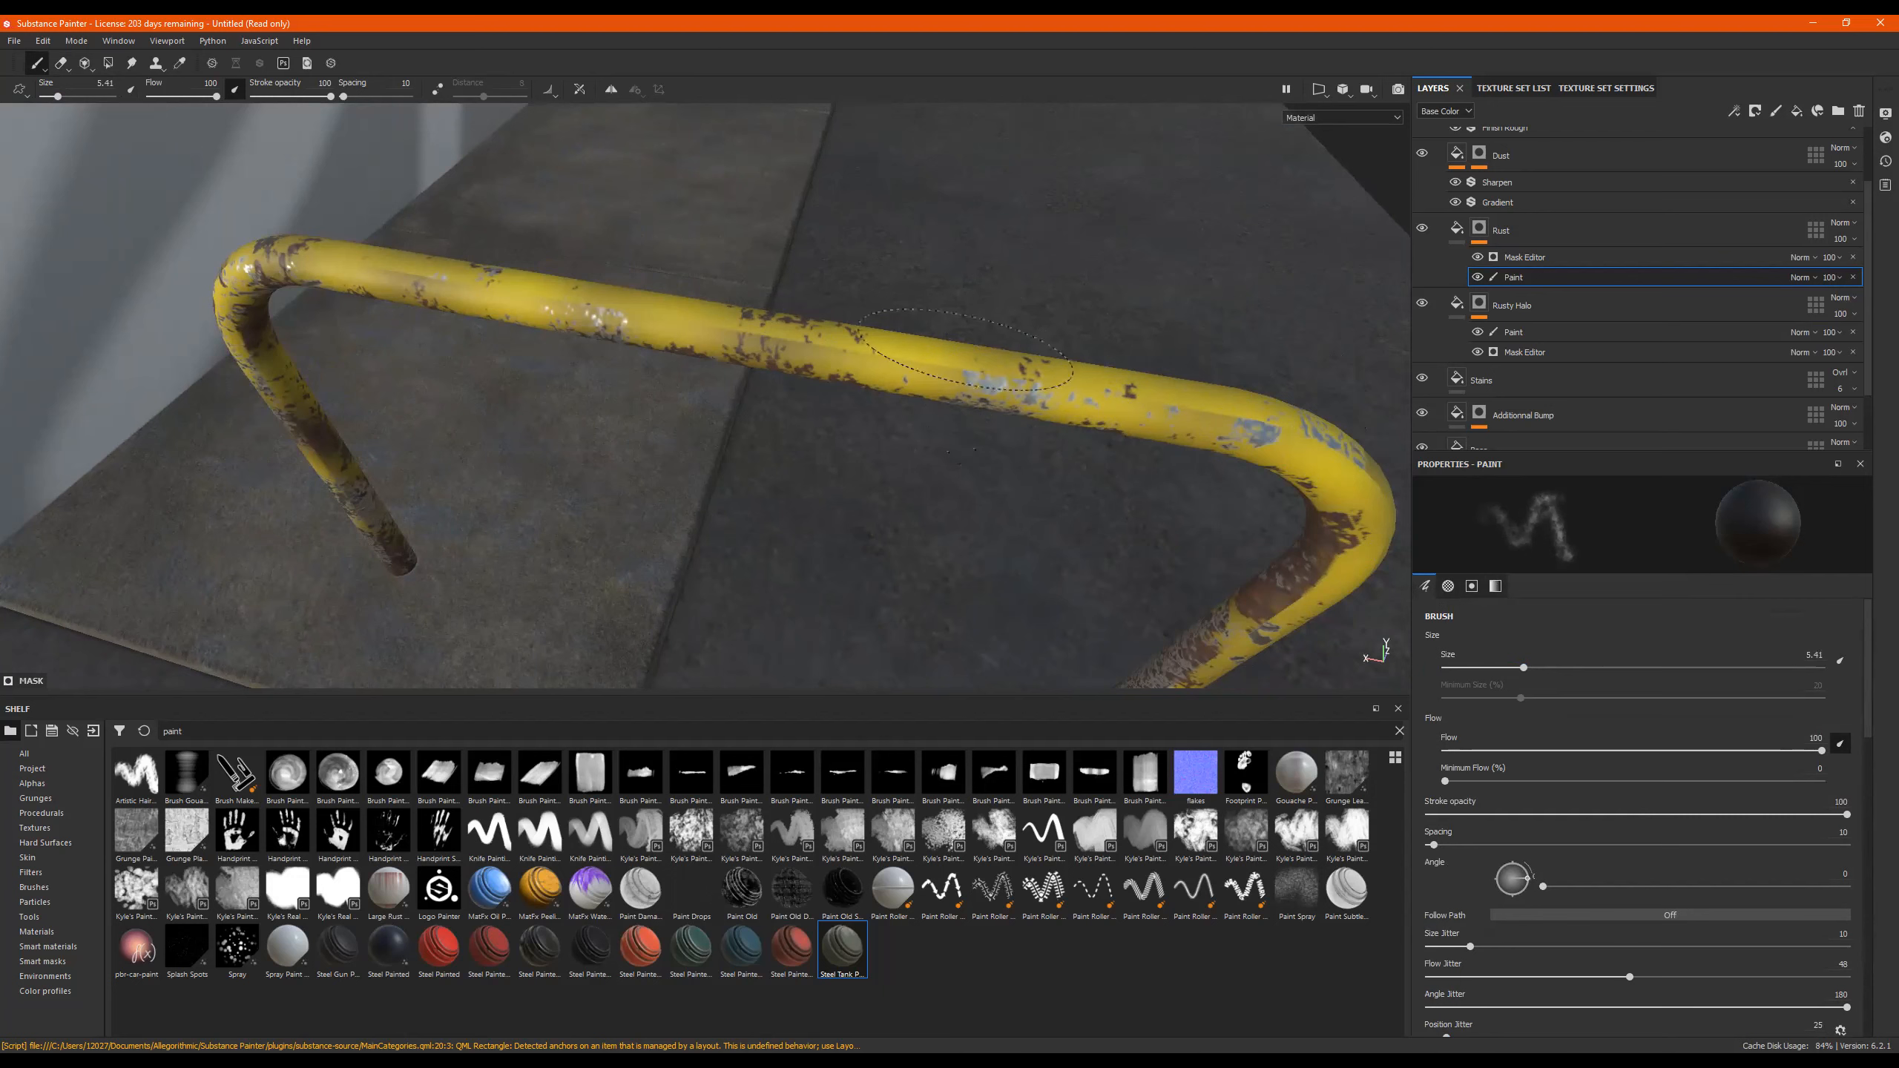
Move the Rust mask's paint effect above the Mask Editor and set the brush's grayscale to 1.
left_click_drag(1488, 281, 1491, 253)
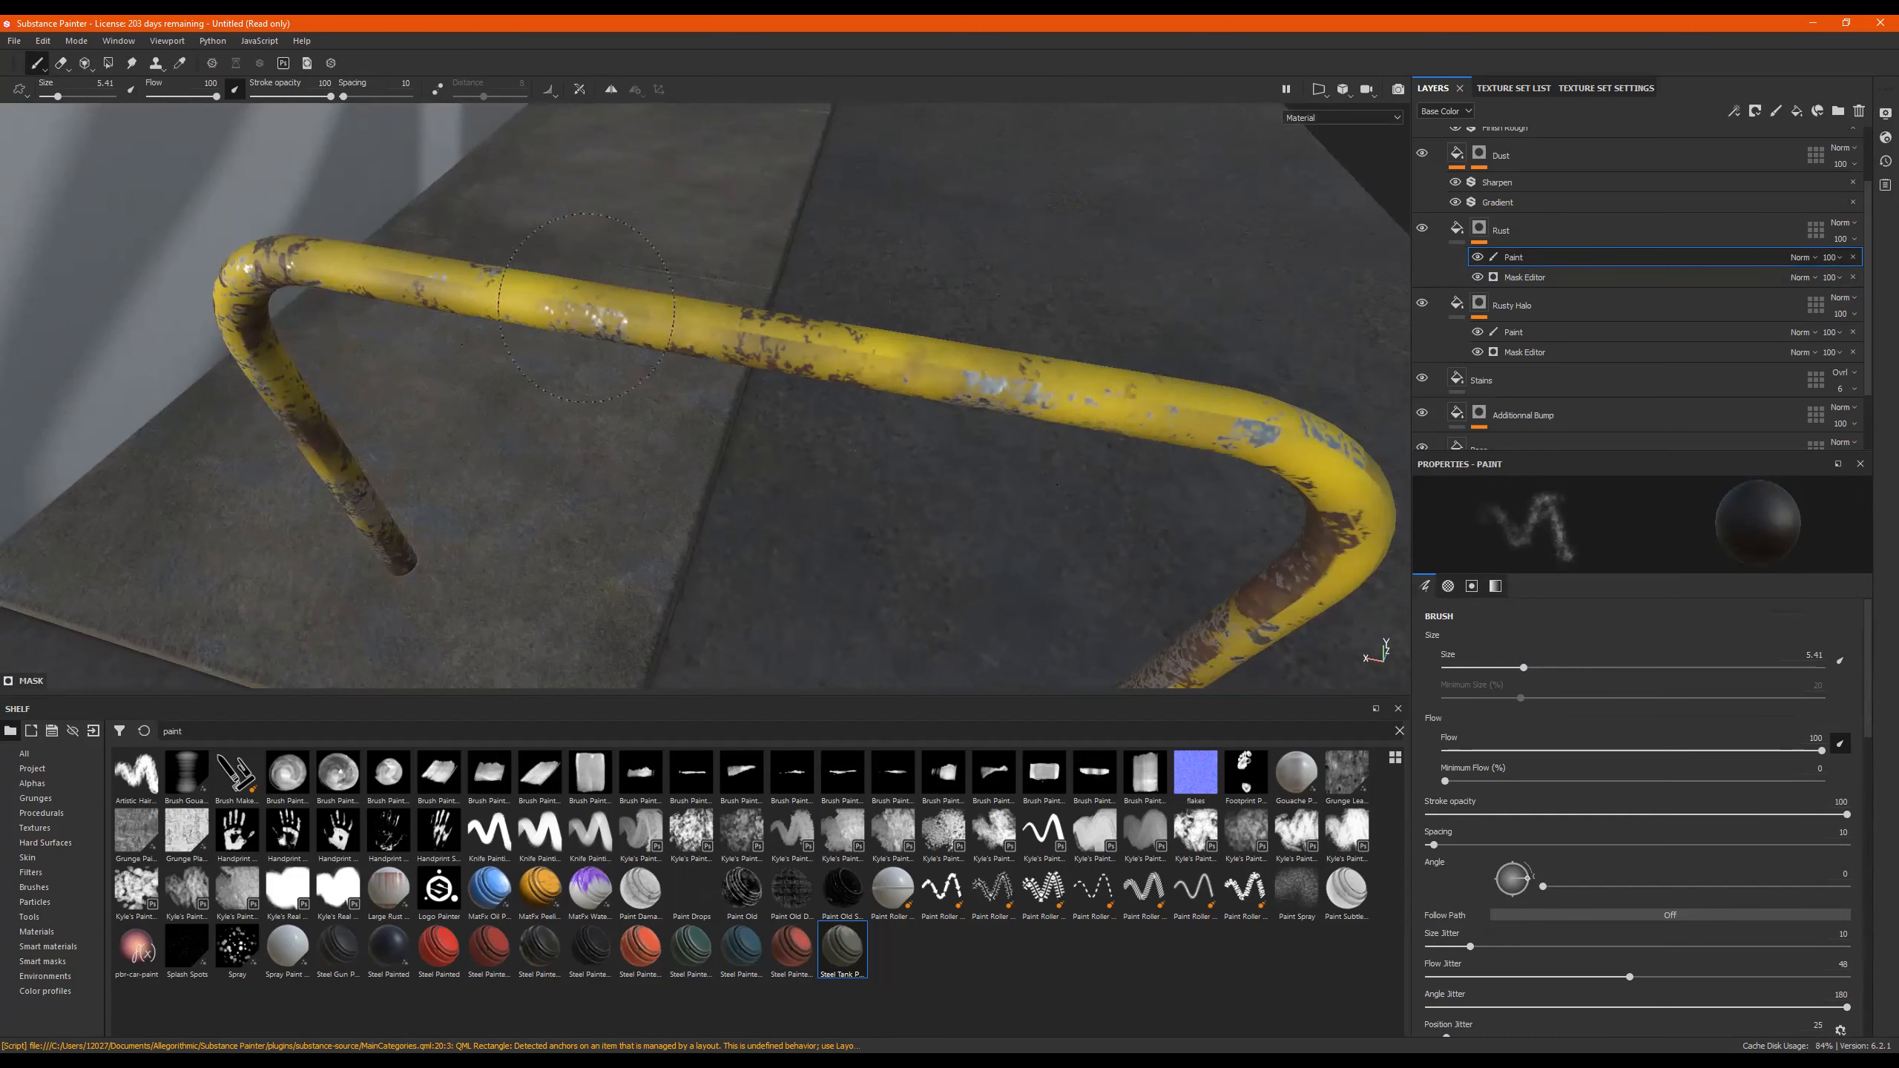
scroll(1645, 911, "down", 10)
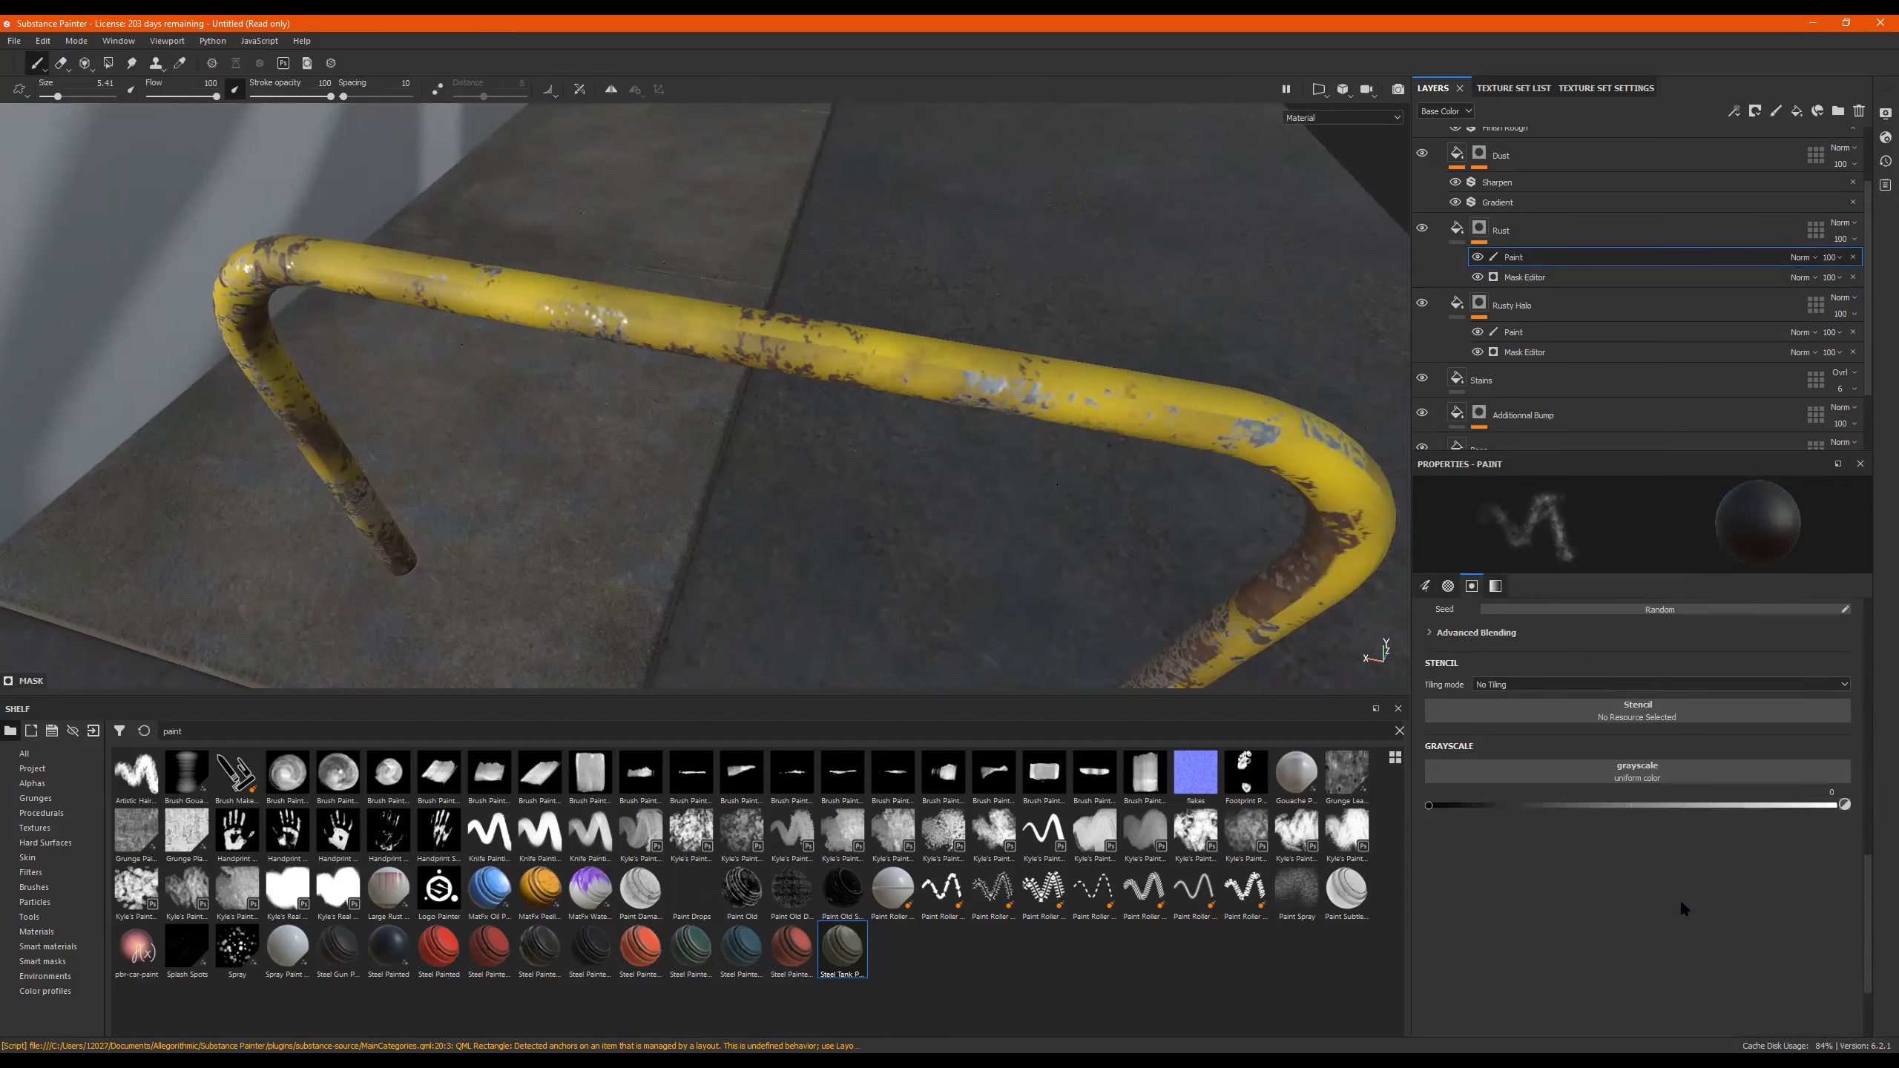
left_click_drag(1590, 808, 1840, 806)
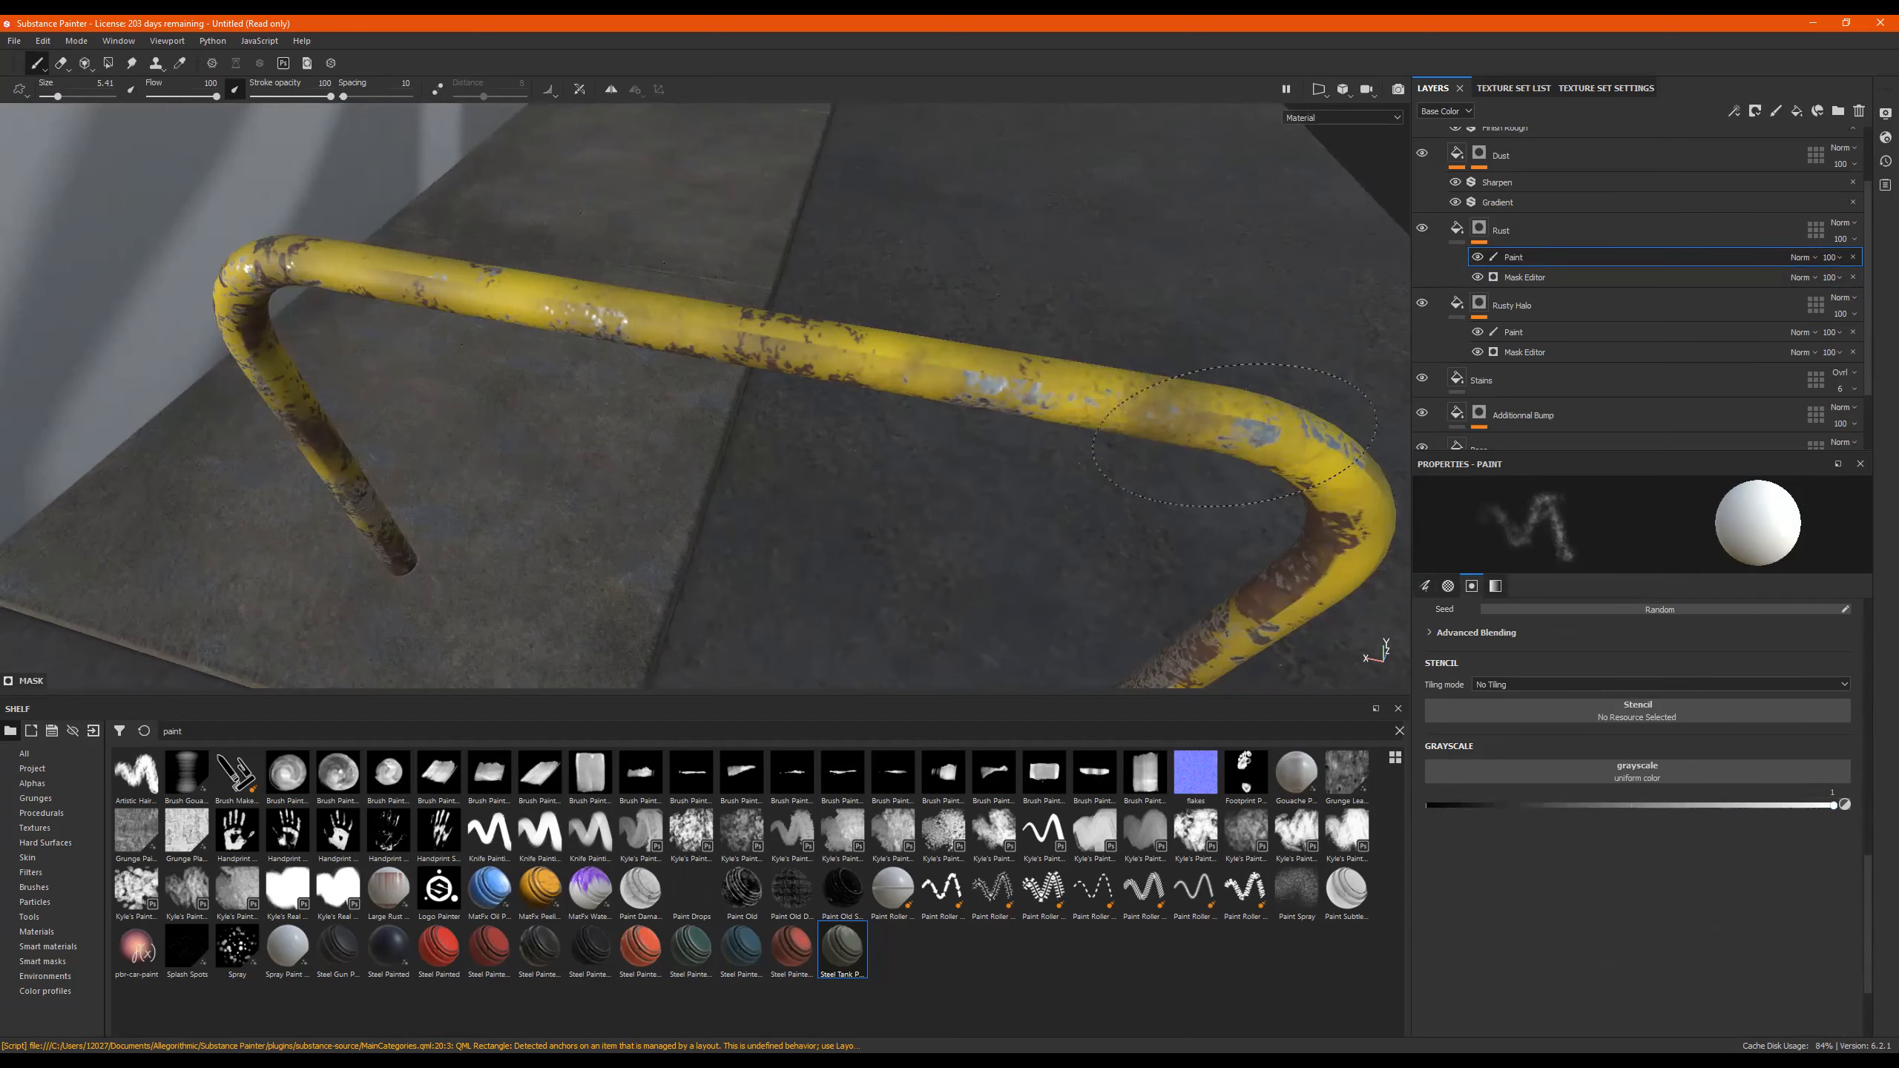
Paint extra rust into the Rust mask around the base and lower part of the railing leg standing off the kerb.
middle_click_drag(1123, 509, 855, 214, "alt")
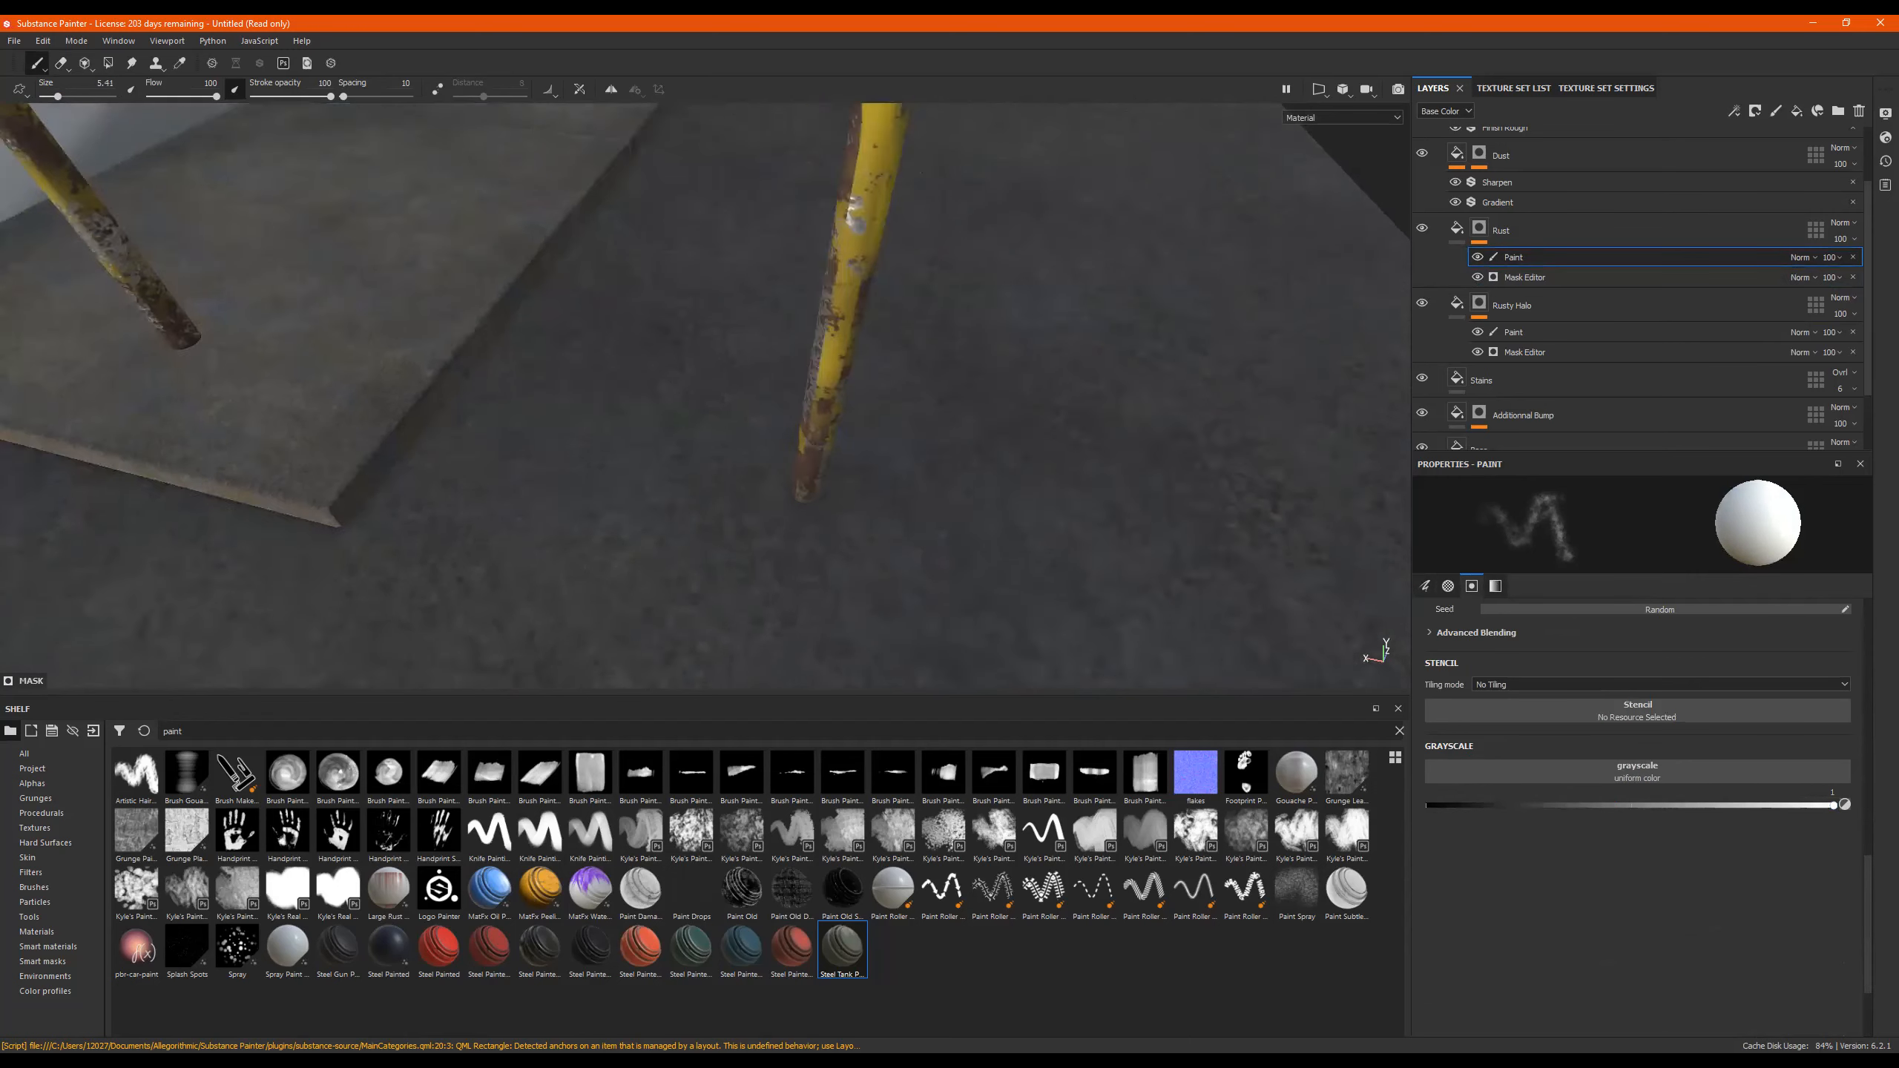
middle_click_drag(867, 471, 830, 381, "alt")
left_click_drag(830, 381, 725, 309, "alt")
middle_click_drag(725, 309, 699, 526, "alt")
right_click_drag(994, 533, 1133, 543, "alt")
left_click_drag(972, 538, 636, 561, "alt")
left_click_drag(797, 500, 793, 540)
left_click_drag(890, 520, 1106, 549, "alt")
mouse_move(795, 490)
left_mouse_down()
mouse_move(783, 535)
mouse_move(934, 540)
left_mouse_up()
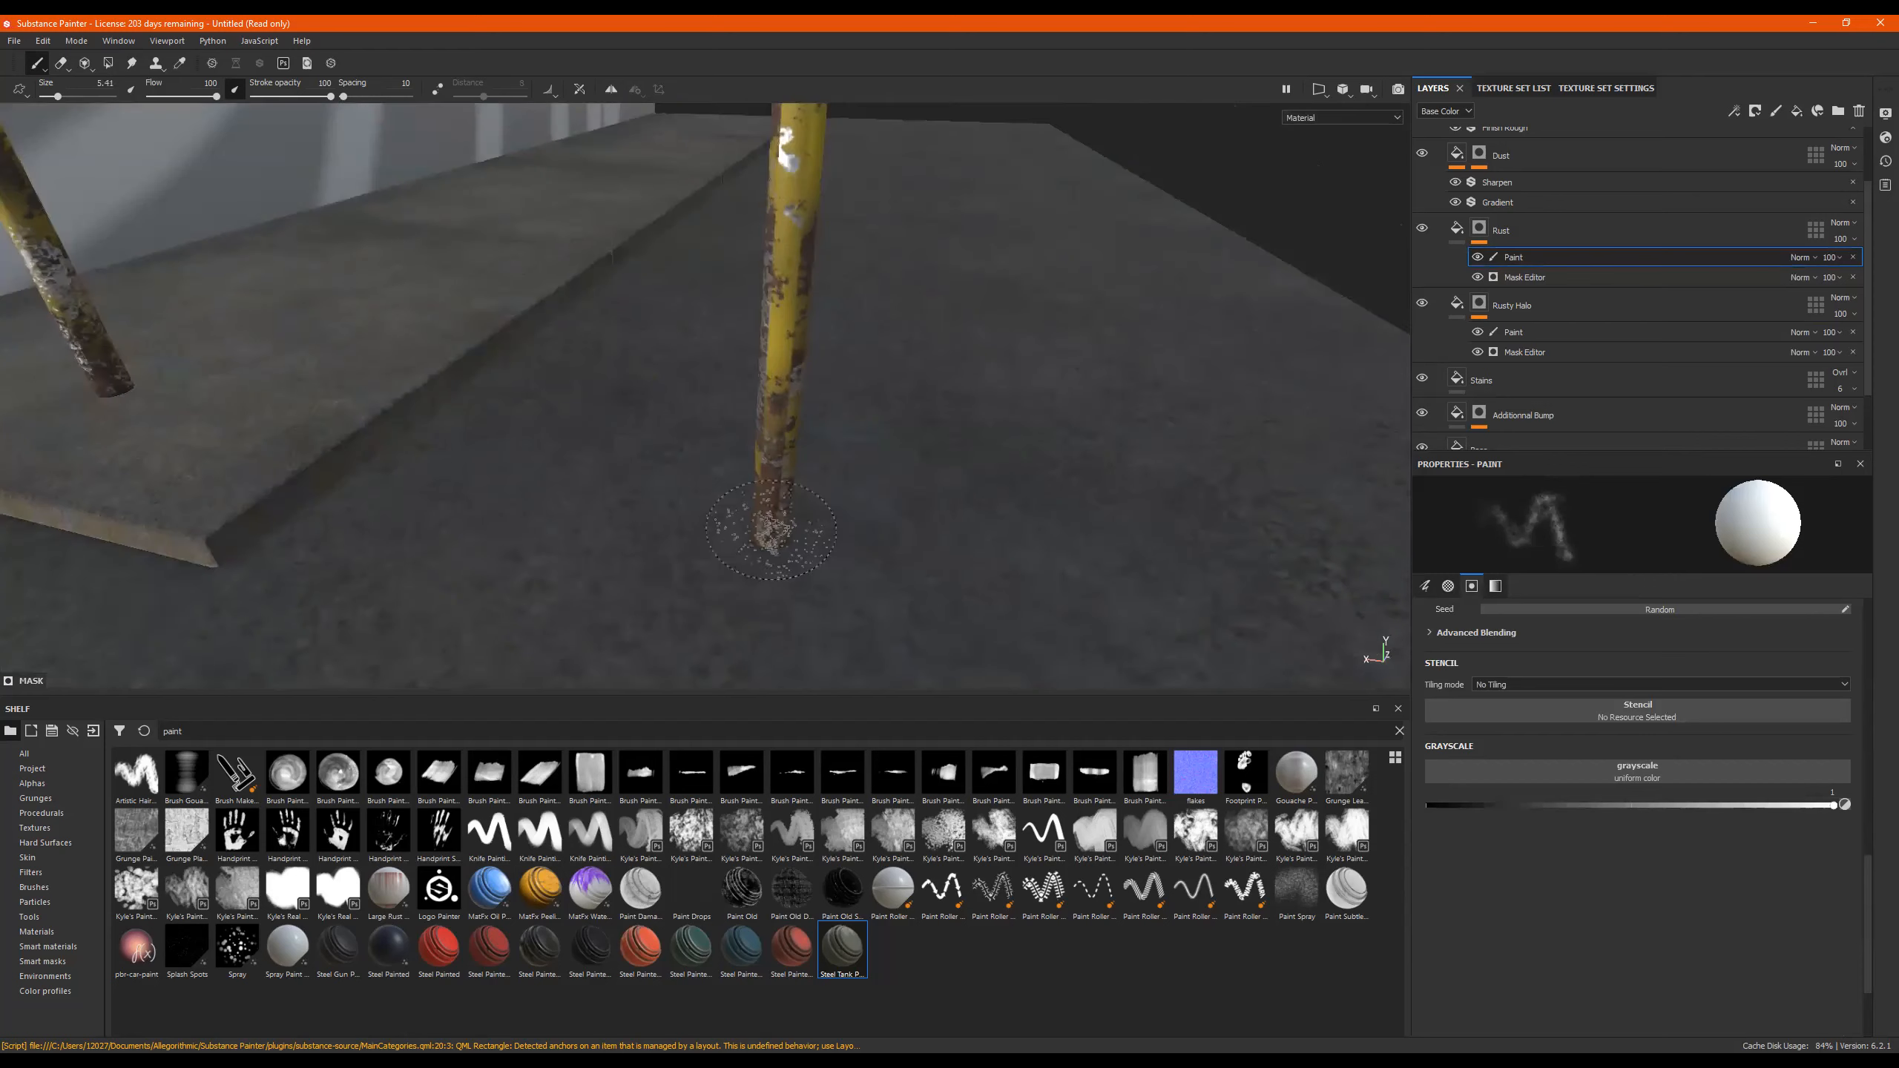
mouse_move(782, 434)
left_mouse_down()
mouse_move(786, 516)
mouse_move(726, 526)
mouse_move(862, 353)
left_mouse_up()
Set the brush's size to 17.04 and its flow to 63 for the railing leg on the raised slab.
left_click_drag(749, 402, 904, 509, "alt")
middle_click_drag(839, 514, 845, 431, "alt")
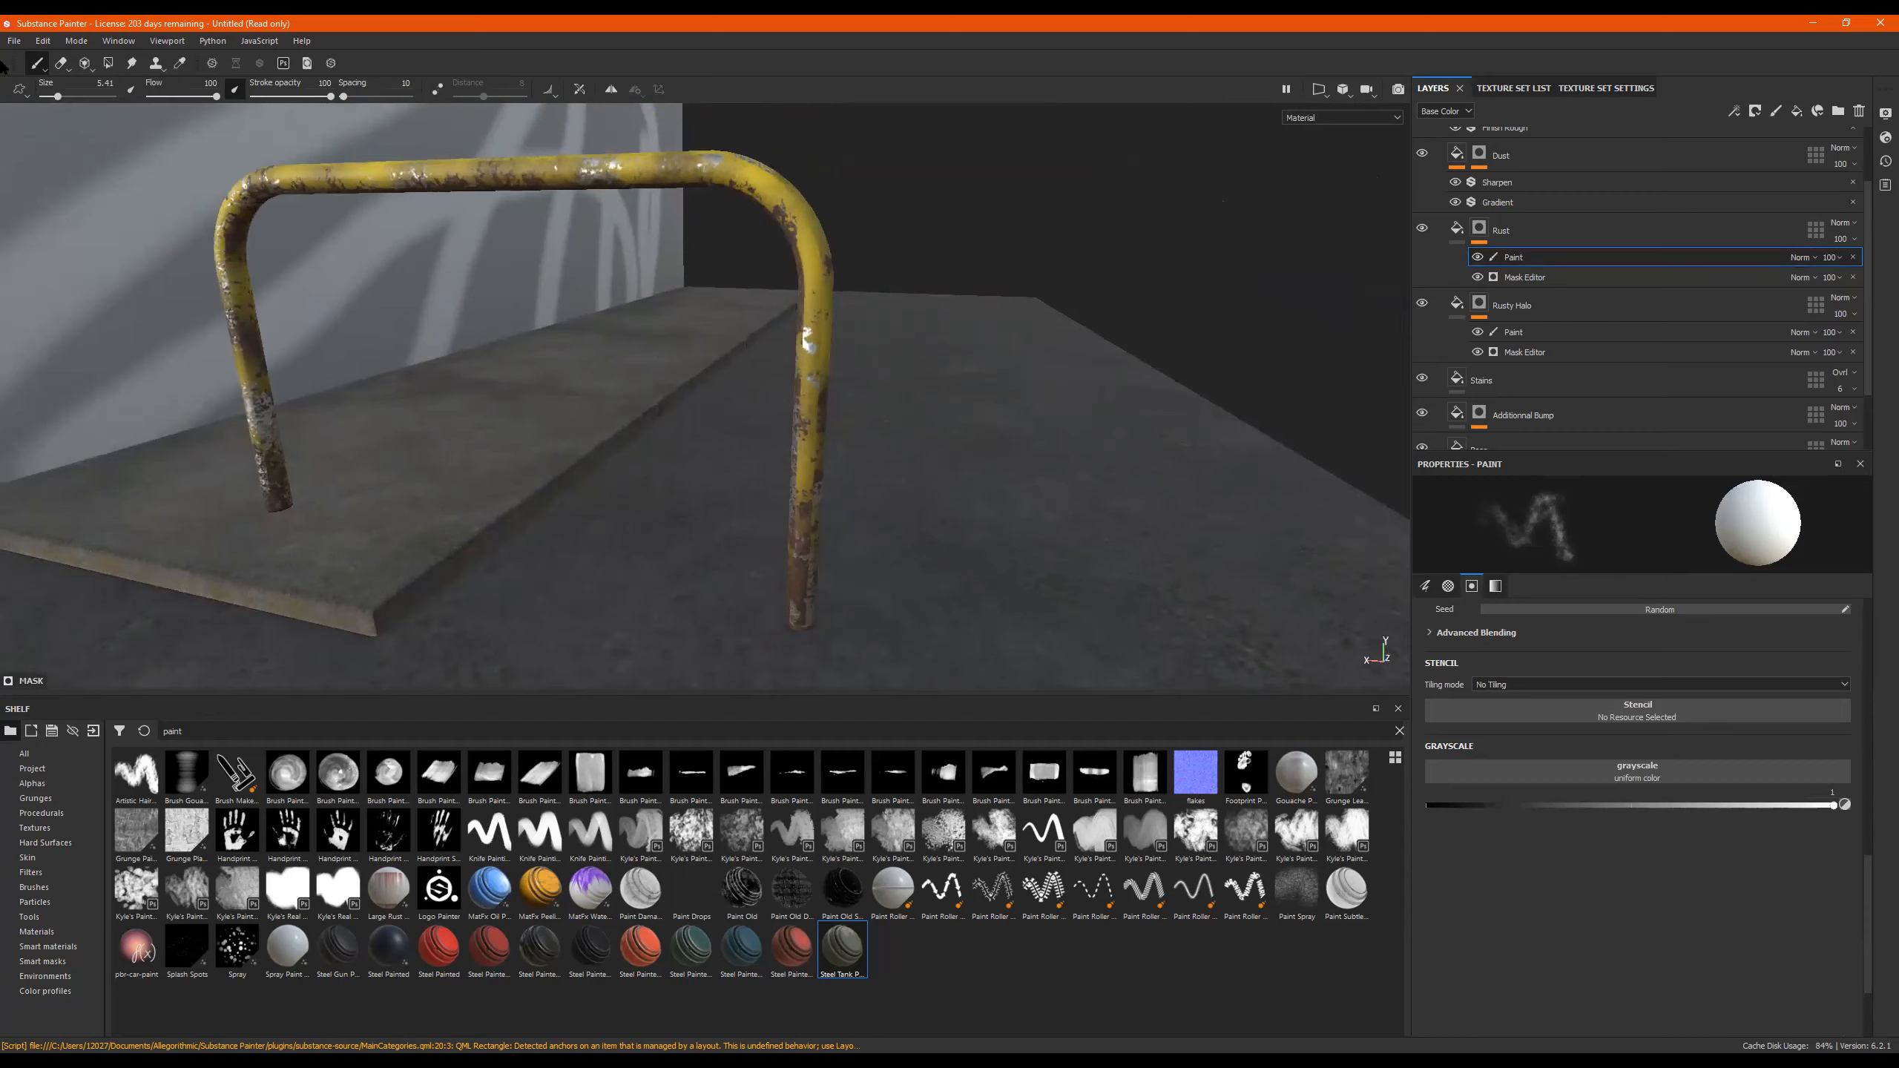
left_click(70, 98)
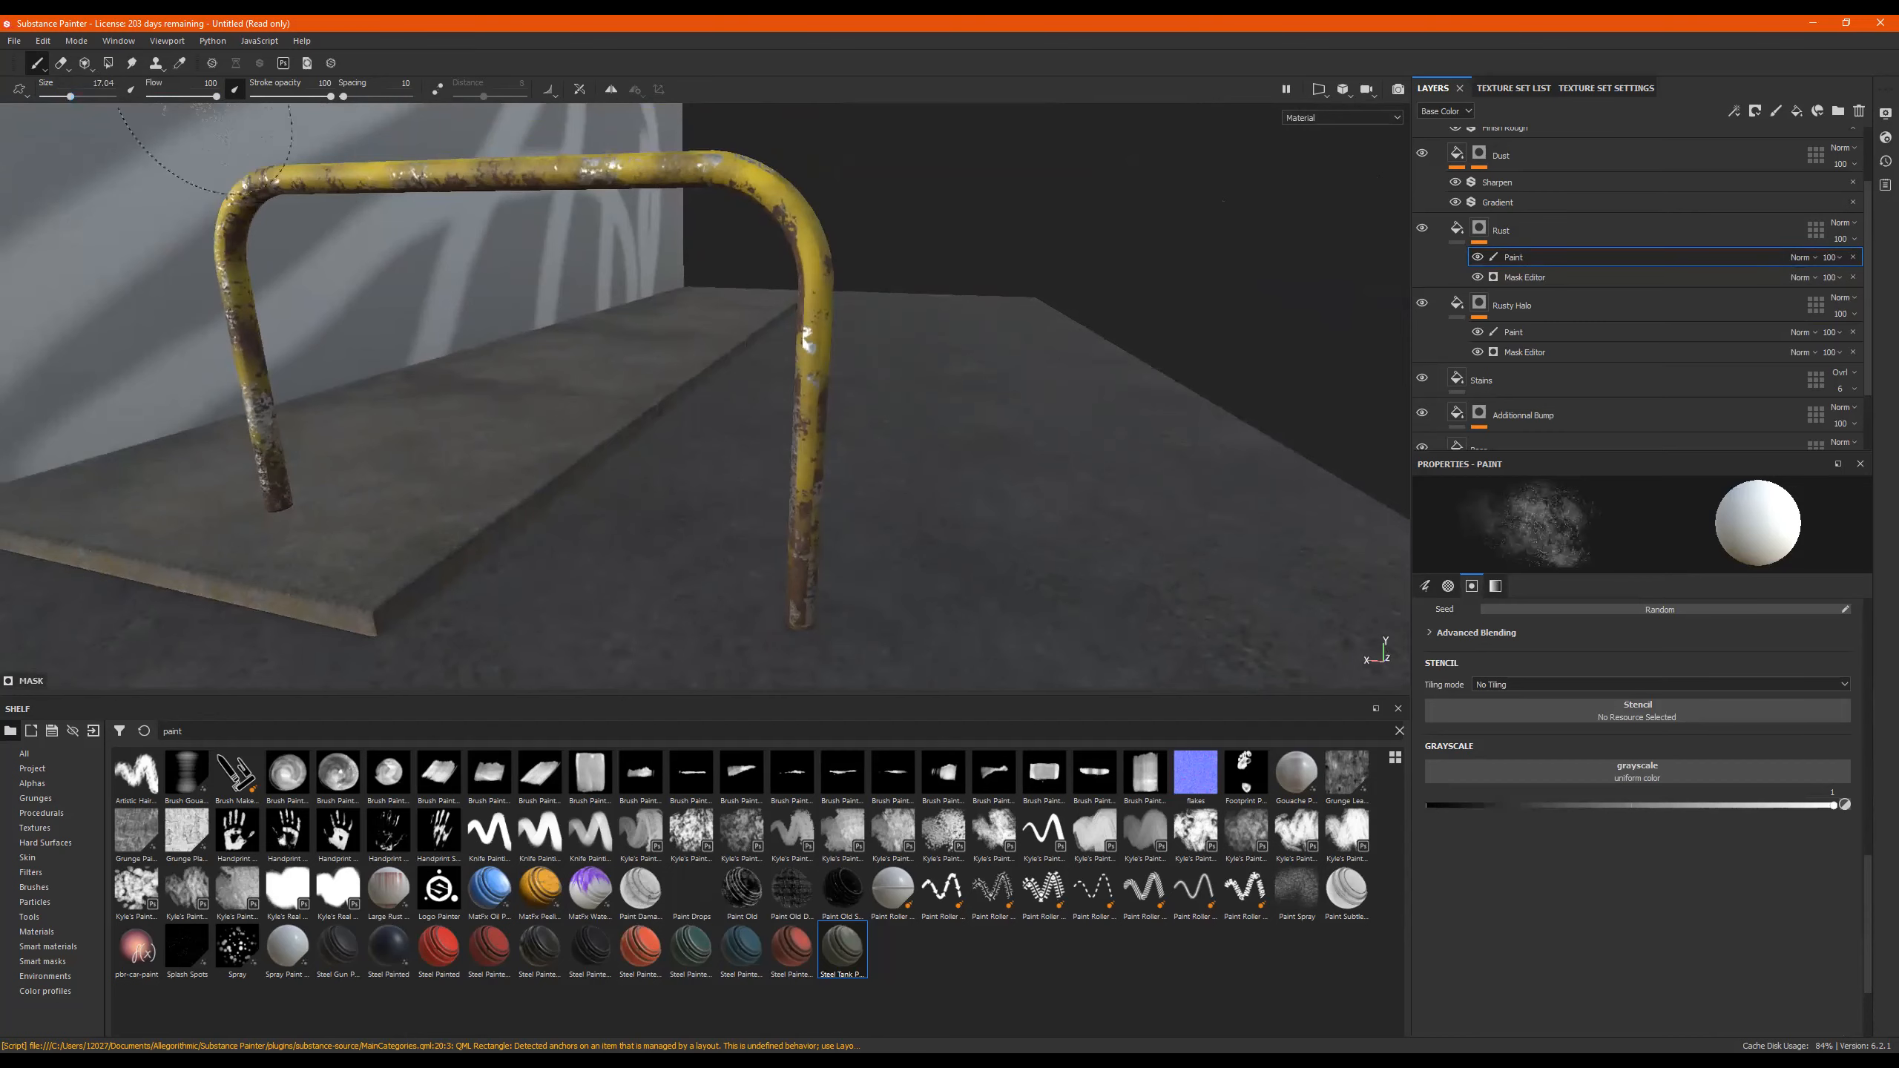
left_click(191, 97)
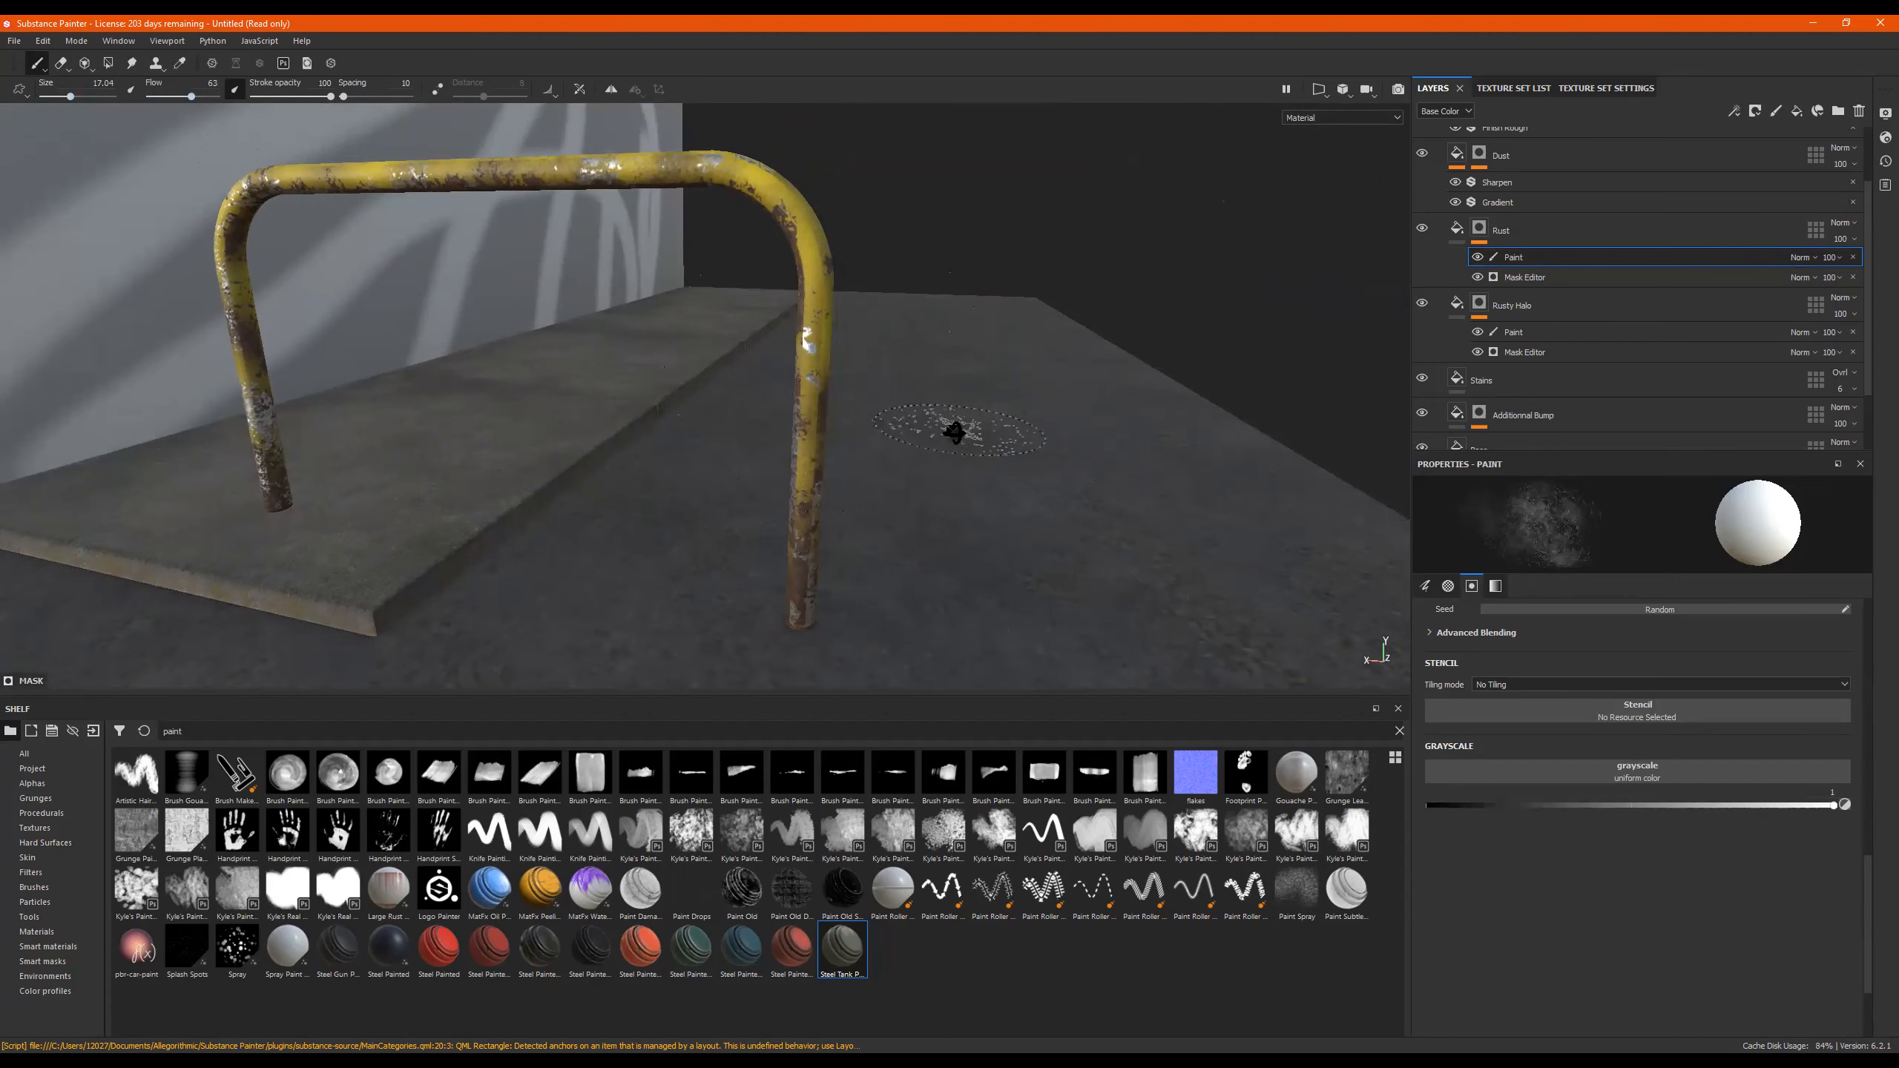
left_click_drag(955, 432, 732, 453, "alt")
mouse_move(567, 435)
left_mouse_down("alt")
mouse_move(1057, 425)
mouse_move(746, 366)
mouse_move(538, 423)
mouse_move(803, 507)
left_mouse_up("alt")
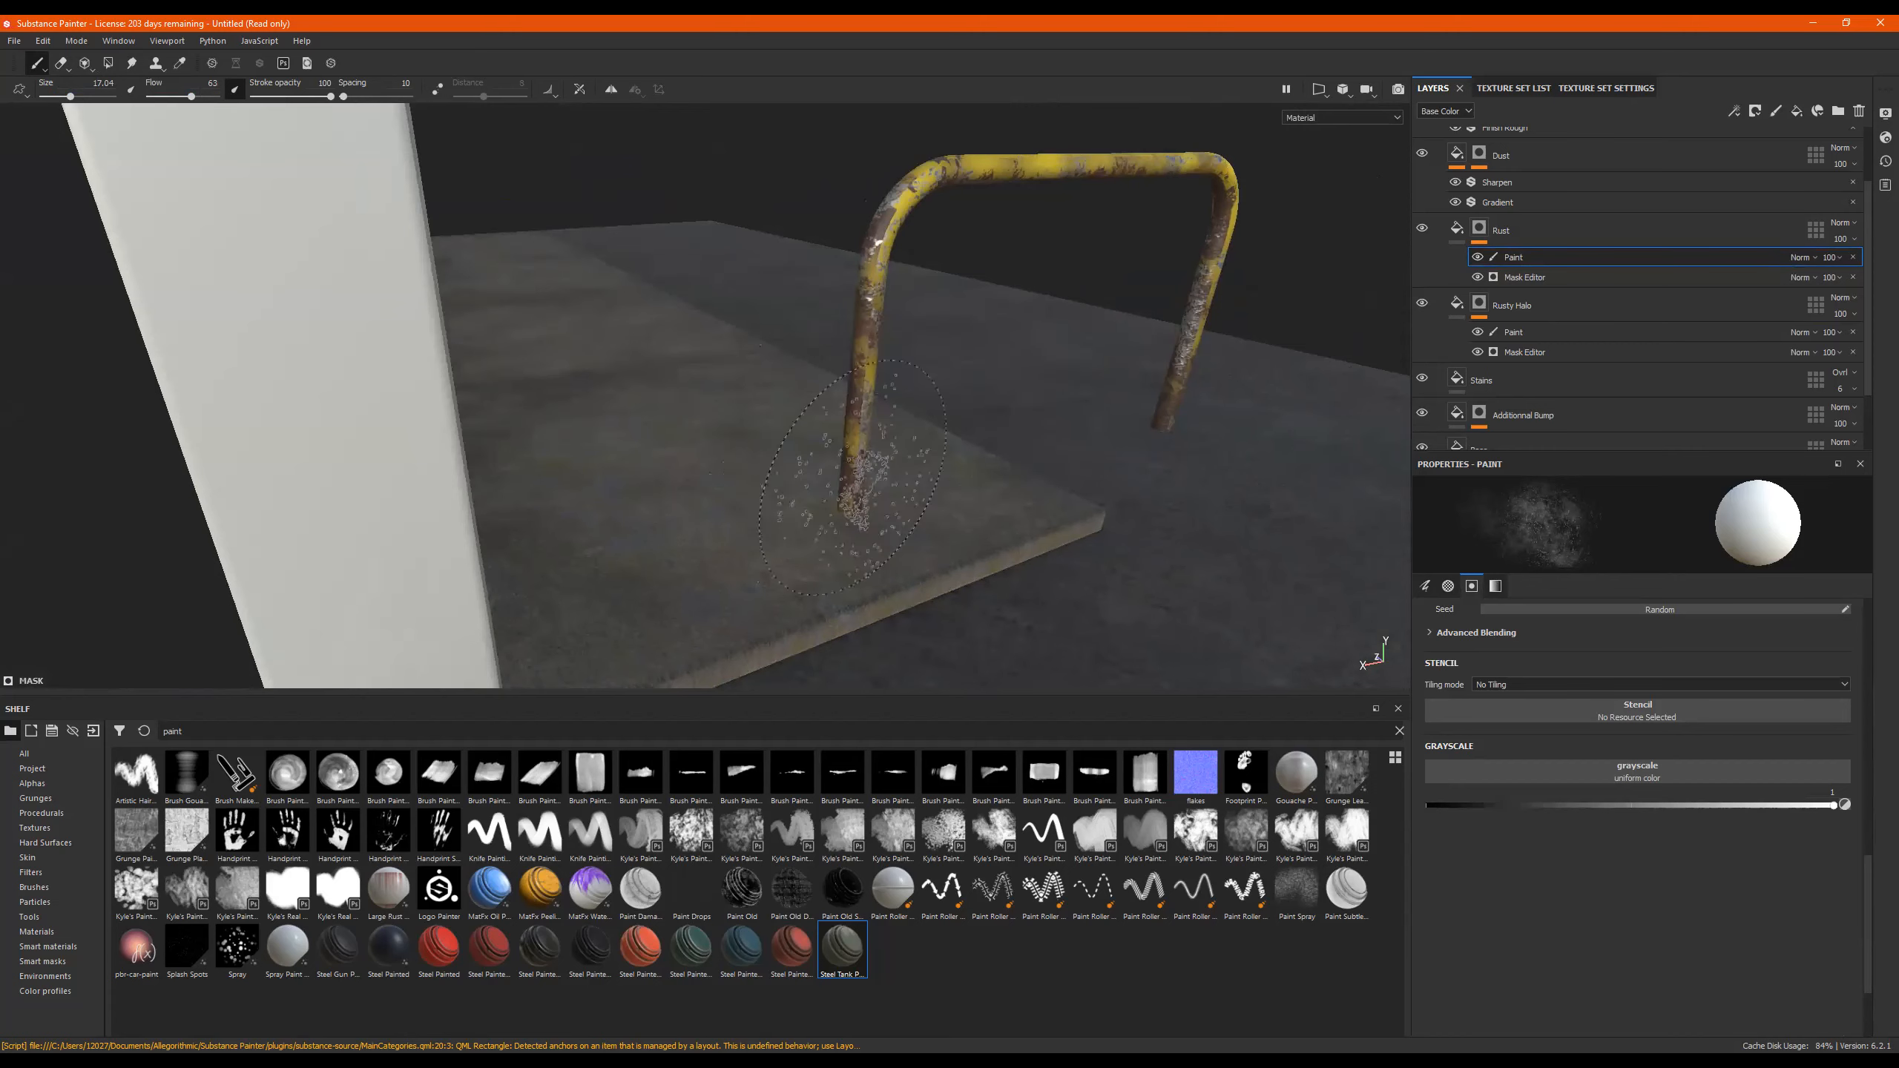
Examine the rust on the railing leg on the raised slab and along the top bar from several angles.
left_click_drag(956, 393, 800, 452, "alt")
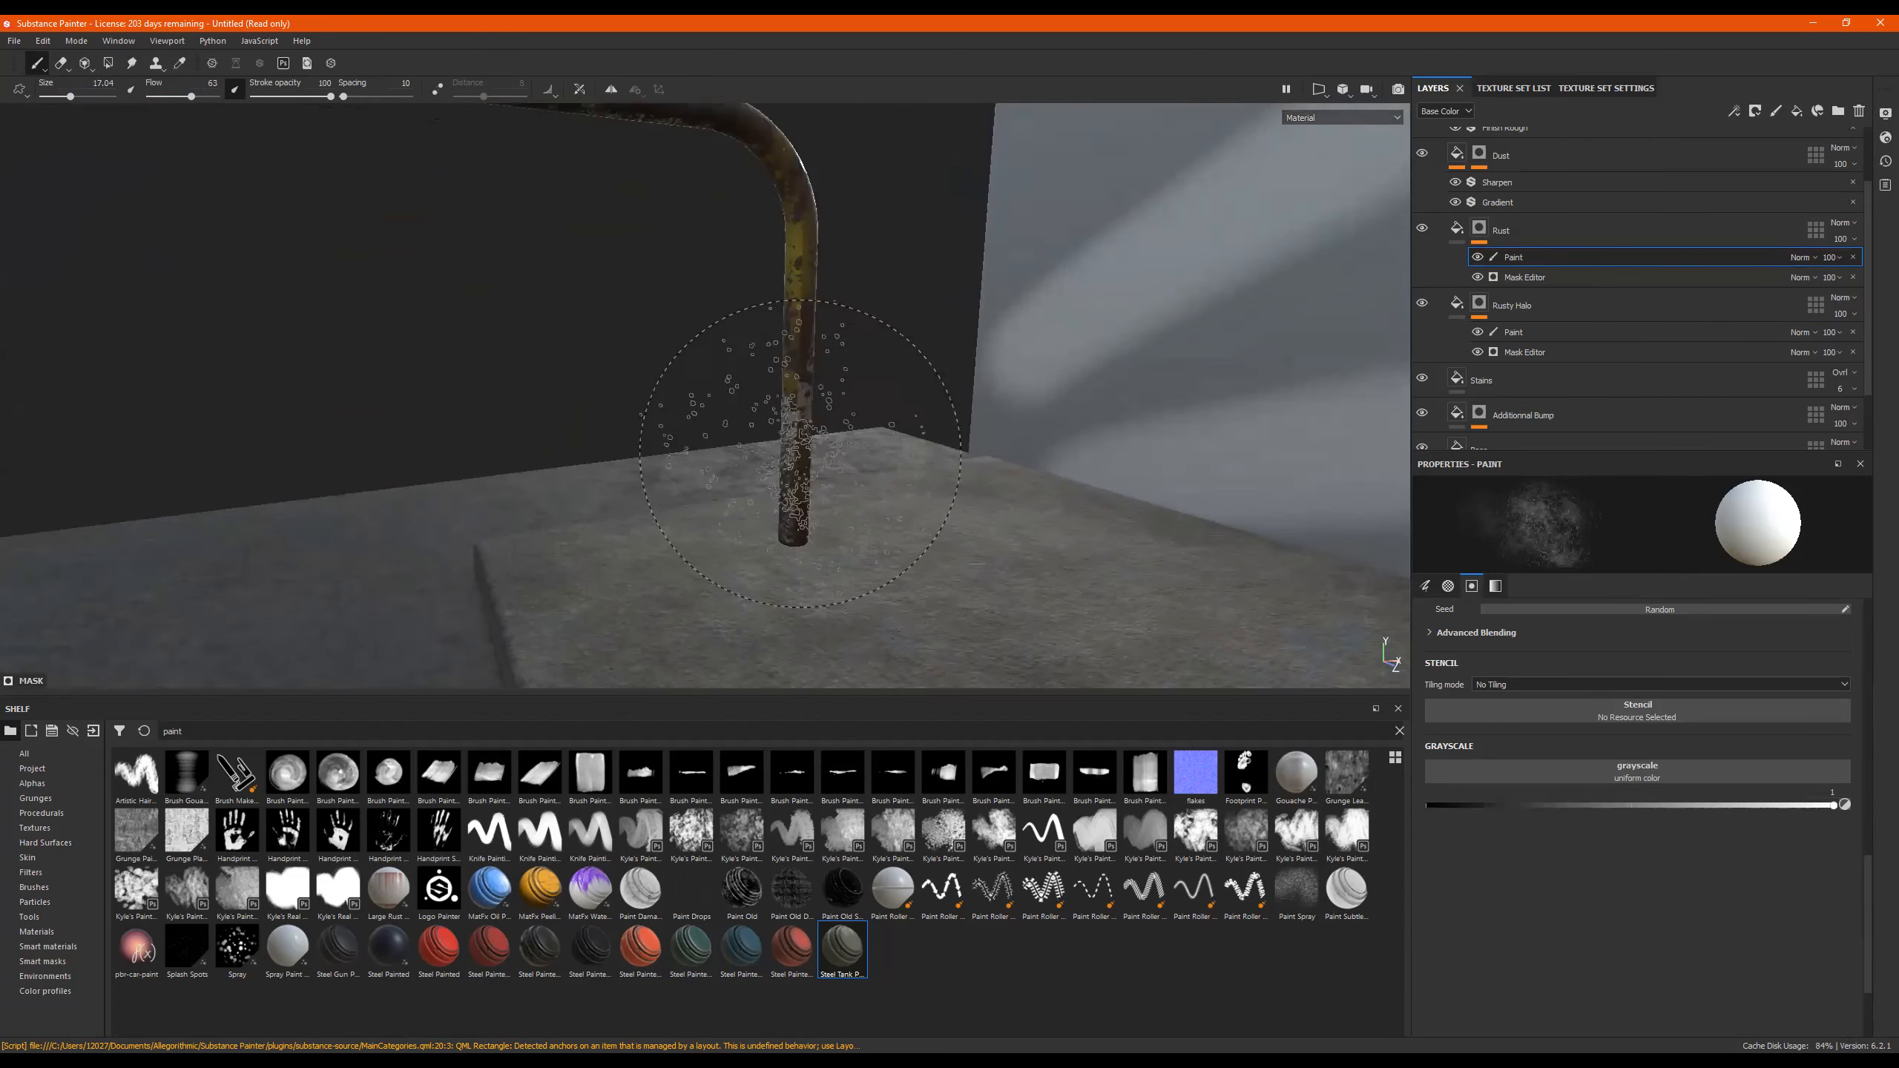
right_click(875, 394)
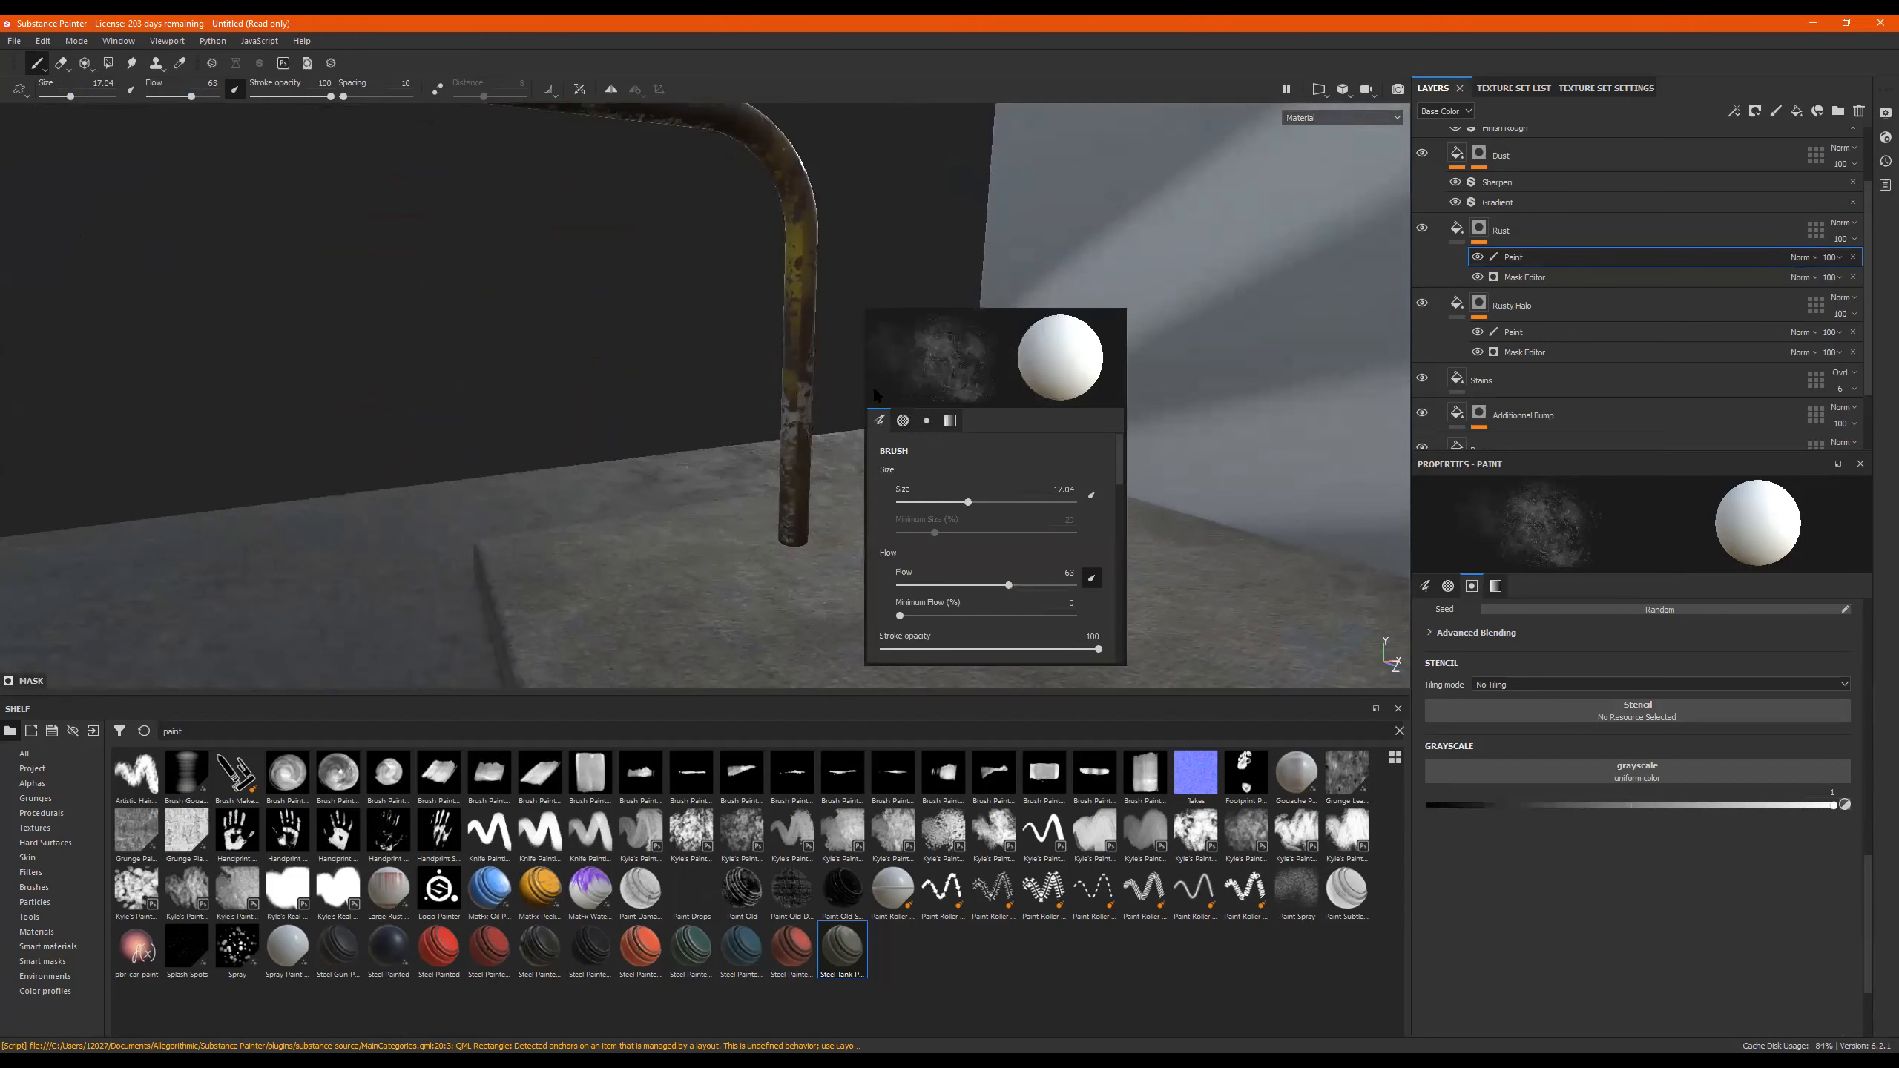
right_click_drag(761, 390, 710, 396, "alt")
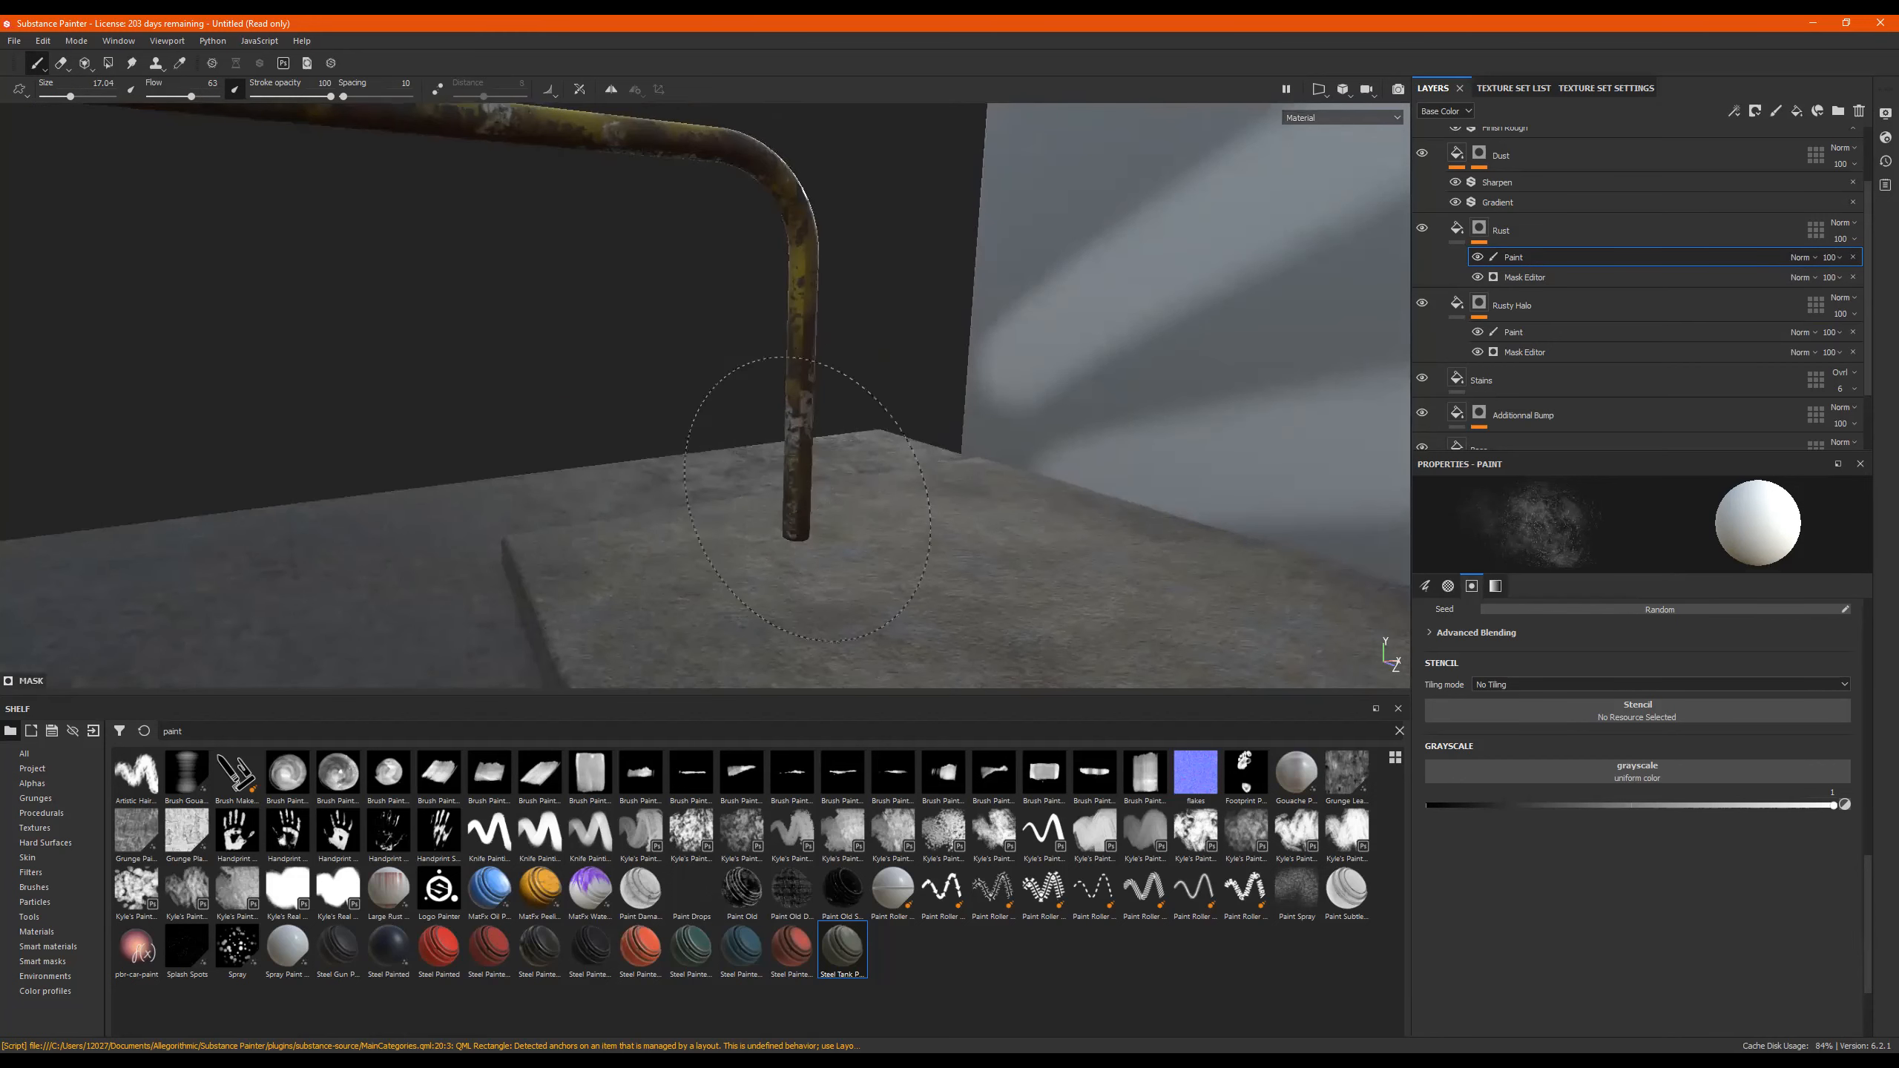
left_click_drag(863, 422, 1342, 462, "alt")
mouse_move(1064, 464)
middle_mouse_down("alt")
mouse_move(912, 496)
mouse_move(827, 565)
middle_mouse_up("alt")
right_click_drag(772, 509, 886, 496, "alt")
mouse_move(799, 535)
left_mouse_down("alt")
mouse_move(787, 471)
mouse_move(894, 496)
mouse_move(817, 462)
mouse_move(852, 486)
mouse_move(796, 509)
mouse_move(815, 479)
mouse_move(717, 528)
mouse_move(756, 398)
mouse_move(706, 501)
left_mouse_up("alt")
right_click_drag(678, 462, 991, 497, "alt")
middle_click_drag(991, 497, 950, 381, "alt")
right_click_drag(950, 381, 633, 416, "alt")
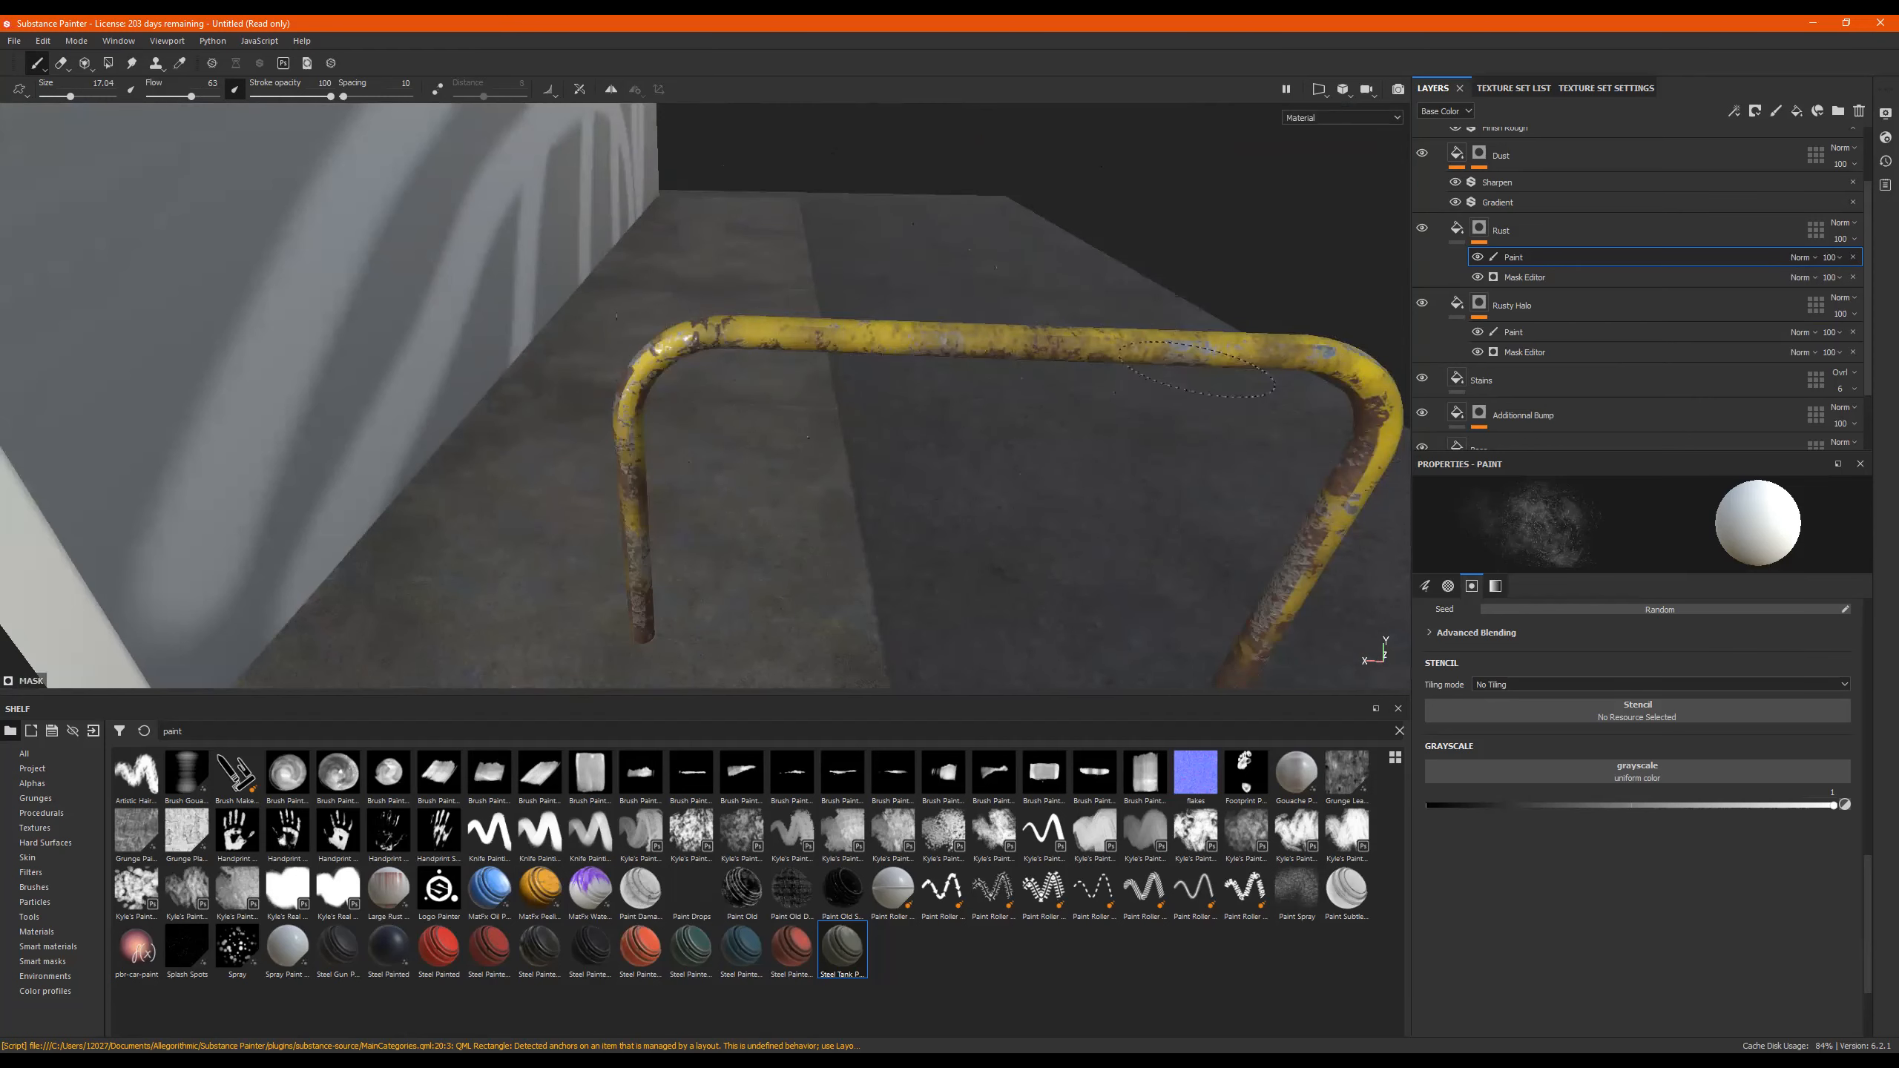
Erase some of the painted rust from the railing's top bar in the Rust mask, using the eraser at size 20.61.
left_click(62, 63)
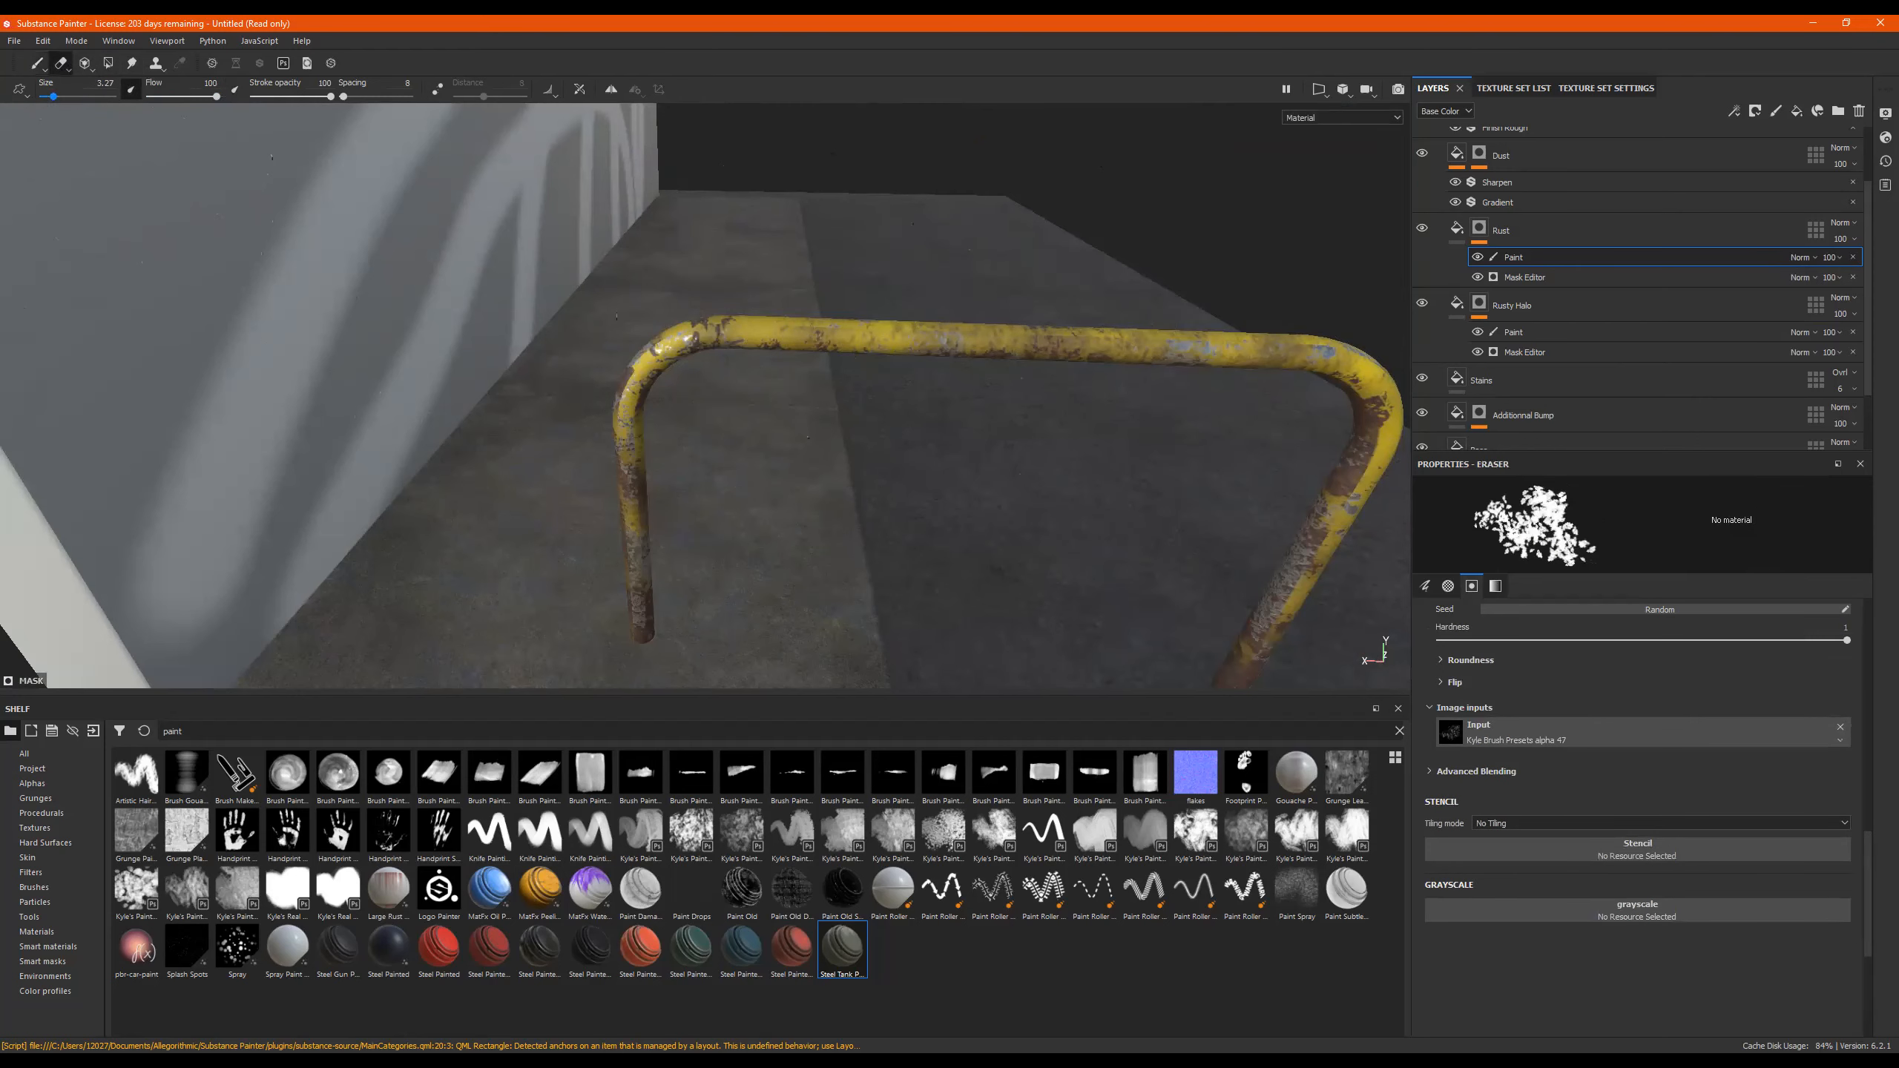
left_click_drag(65, 98, 73, 96)
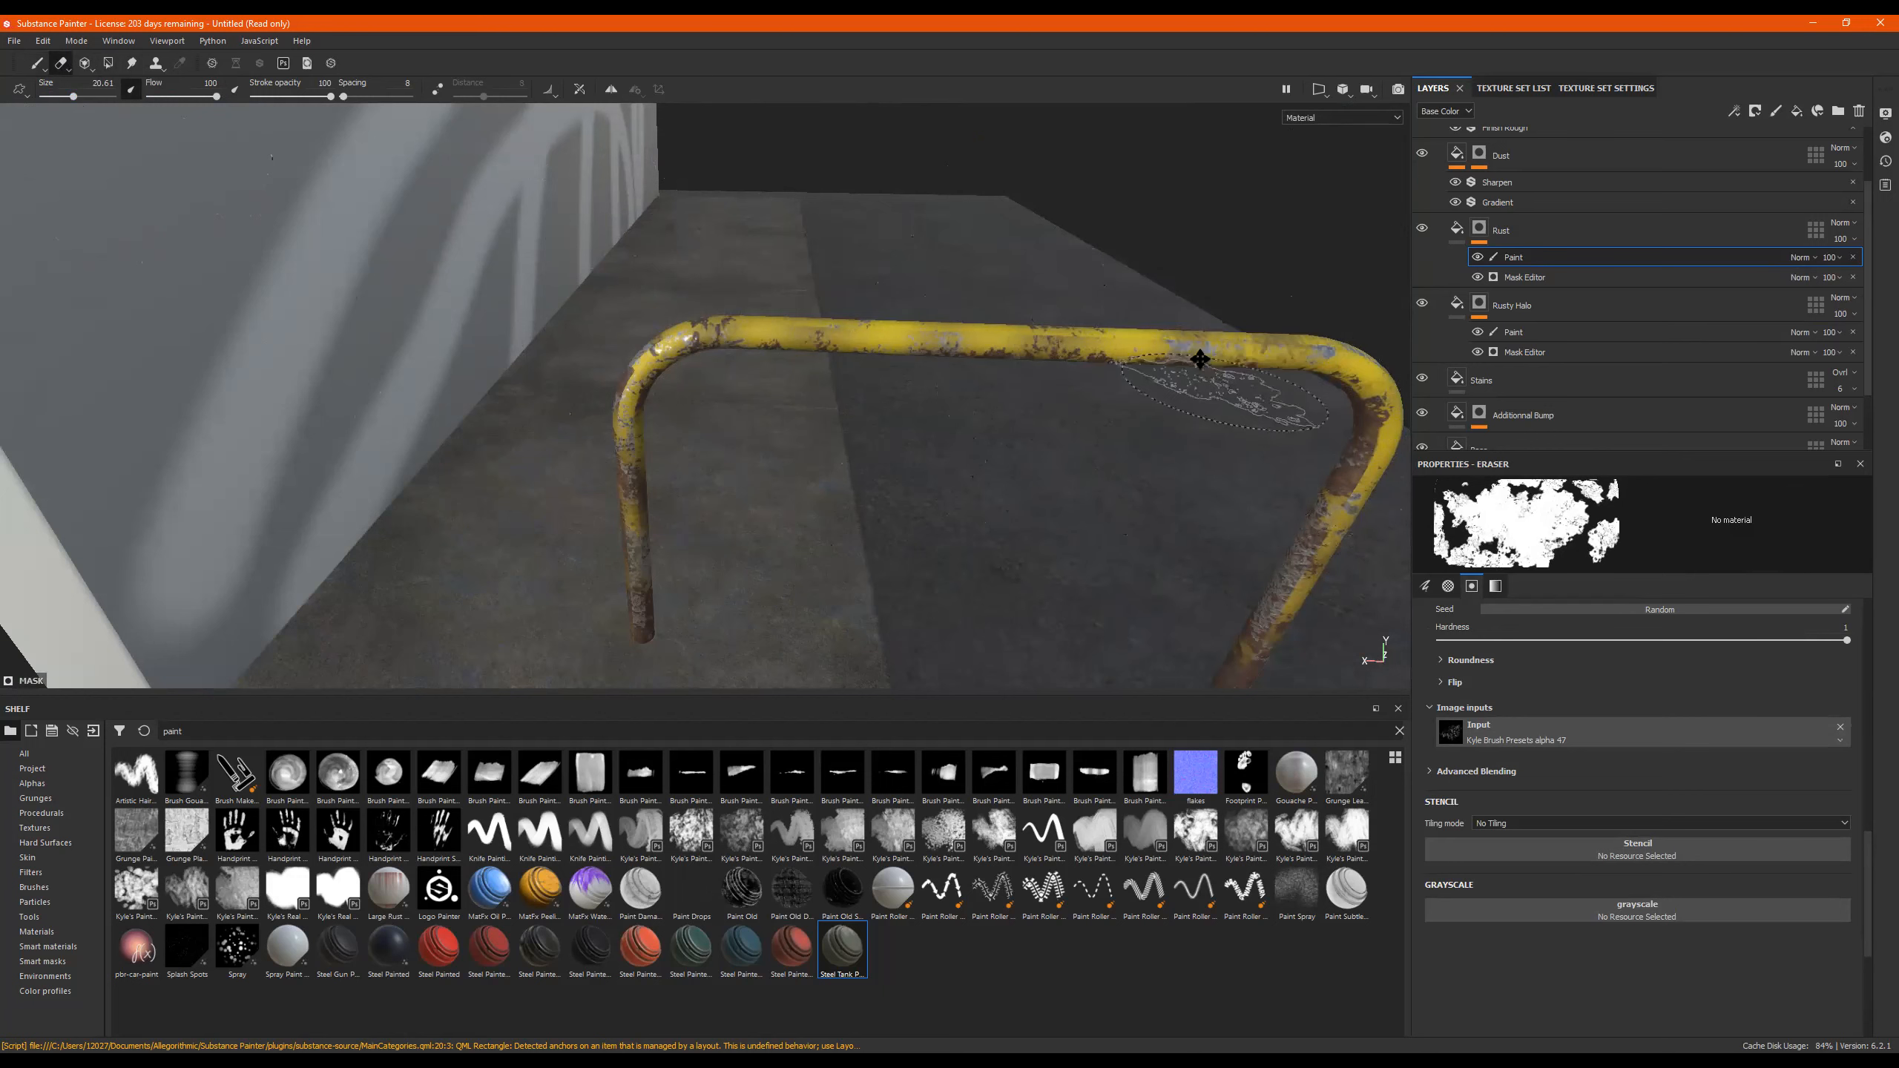
middle_click_drag(1199, 356, 1177, 227, "alt")
right_click_drag(1271, 231, 779, 343, "alt")
left_click_drag(784, 322, 936, 224, "alt")
middle_click_drag(937, 225, 922, 425, "alt")
mouse_move(1111, 340)
left_mouse_down("alt")
mouse_move(970, 369)
mouse_move(526, 375)
mouse_move(478, 344)
left_mouse_up("alt")
left_click_drag(967, 416, 870, 322, "alt")
middle_click_drag(870, 322, 893, 413, "alt")
right_click_drag(770, 396, 860, 397, "alt")
left_click_drag(860, 396, 1055, 439, "alt")
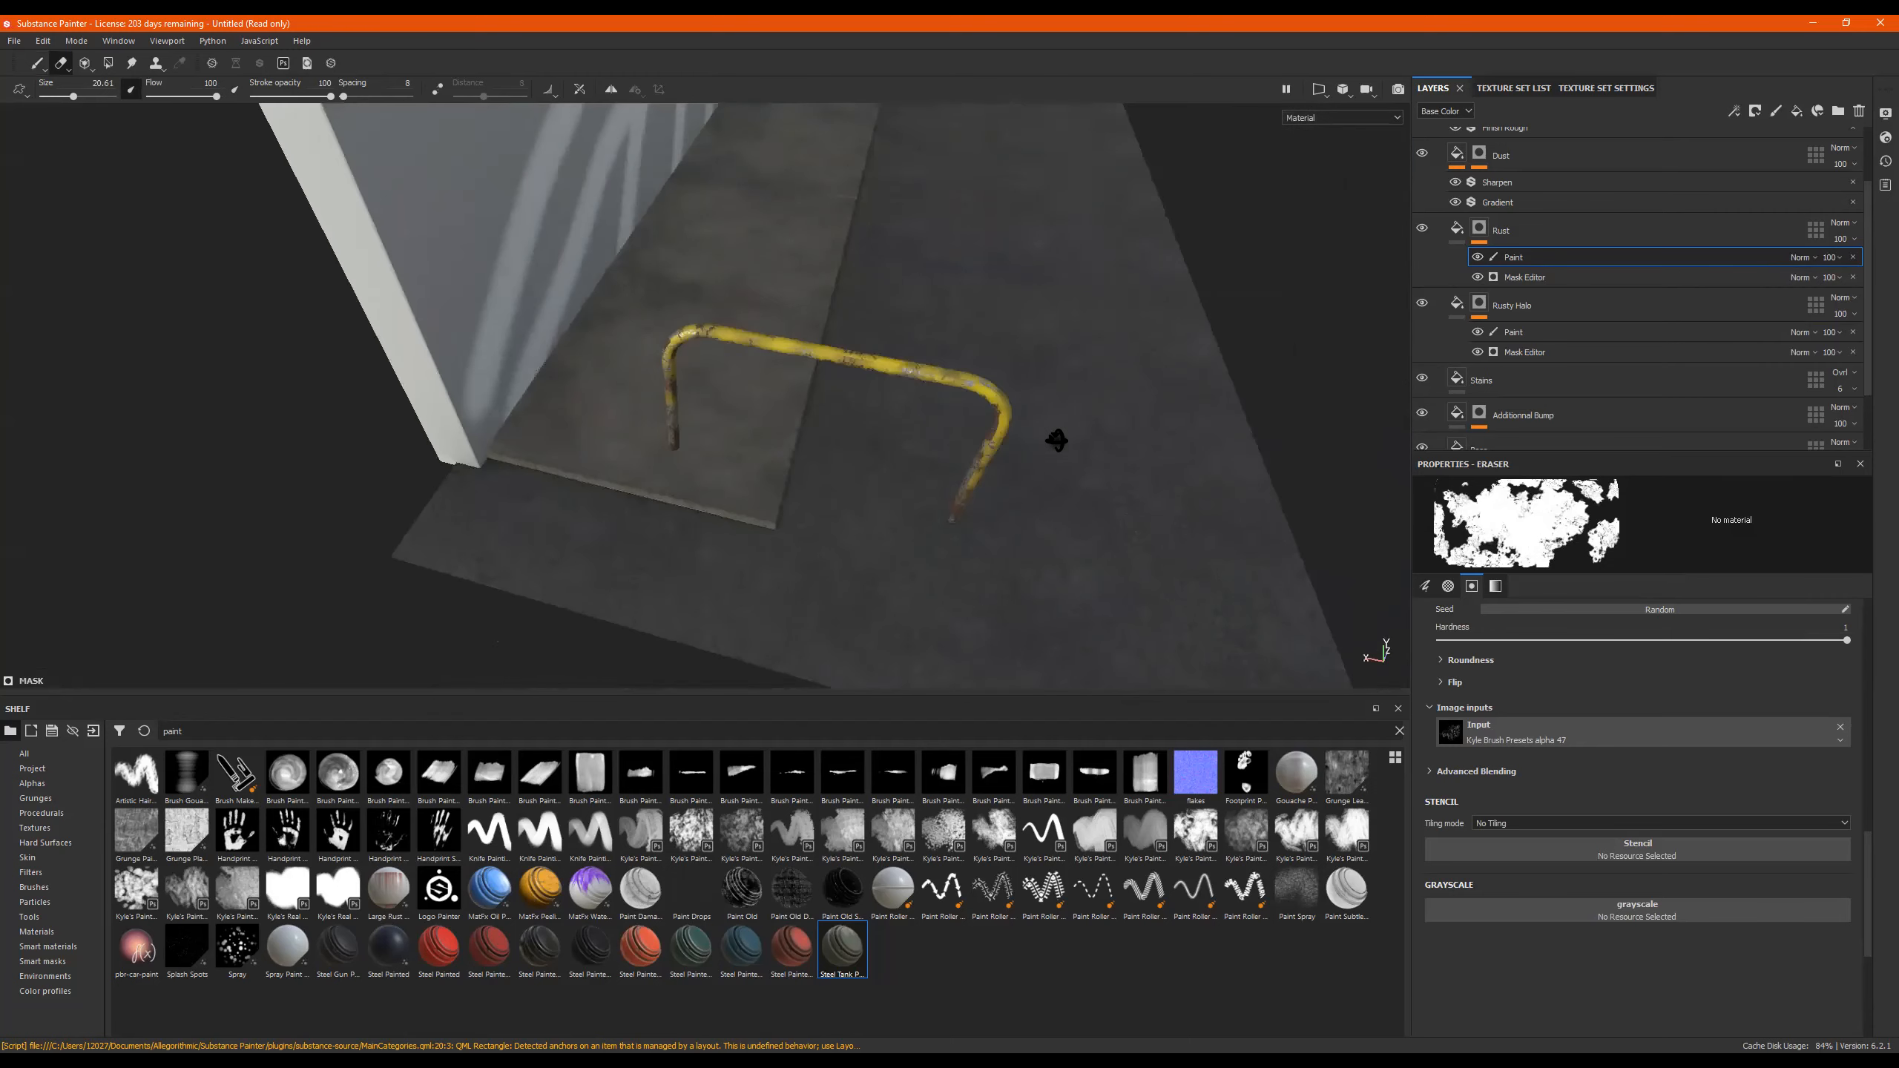
right_click_drag(1055, 439, 1067, 371, "alt")
right_click_drag(897, 390, 962, 373, "alt")
left_click_drag(962, 373, 1006, 348, "alt")
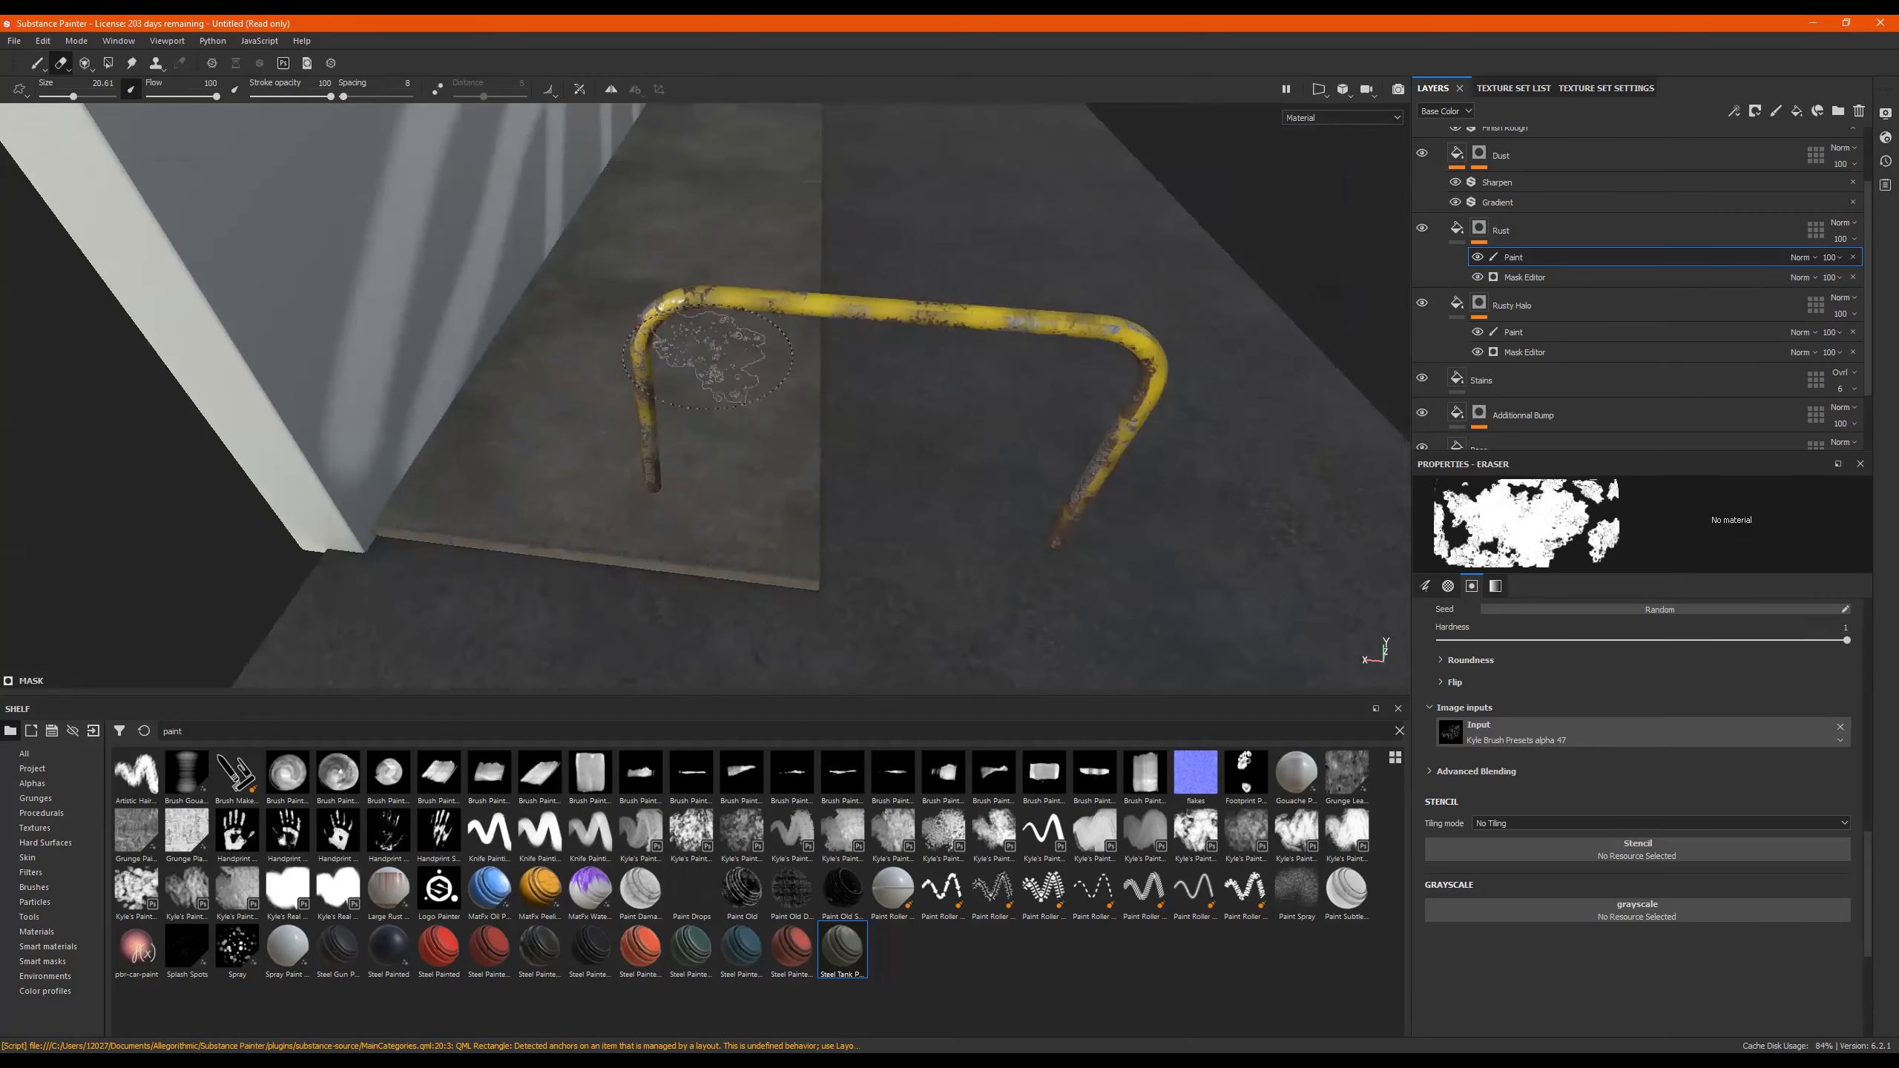
left_click_drag(749, 321, 793, 318)
Inspect the railing's paint wear and rust from all sides, up close and within the street scene.
left_click_drag(1102, 275, 557, 299, "alt")
middle_click_drag(816, 329, 1010, 426, "alt")
right_click_drag(1010, 426, 1084, 397, "alt")
middle_click_drag(1083, 397, 983, 346, "alt")
left_click_drag(984, 347, 1382, 462, "alt")
middle_click_drag(871, 400, 898, 429, "alt")
right_click_drag(898, 429, 1151, 352, "alt")
left_click_drag(936, 412, 948, 351, "alt")
mouse_move(948, 351)
middle_mouse_down("alt")
mouse_move(957, 366)
mouse_move(952, 307)
middle_mouse_up("alt")
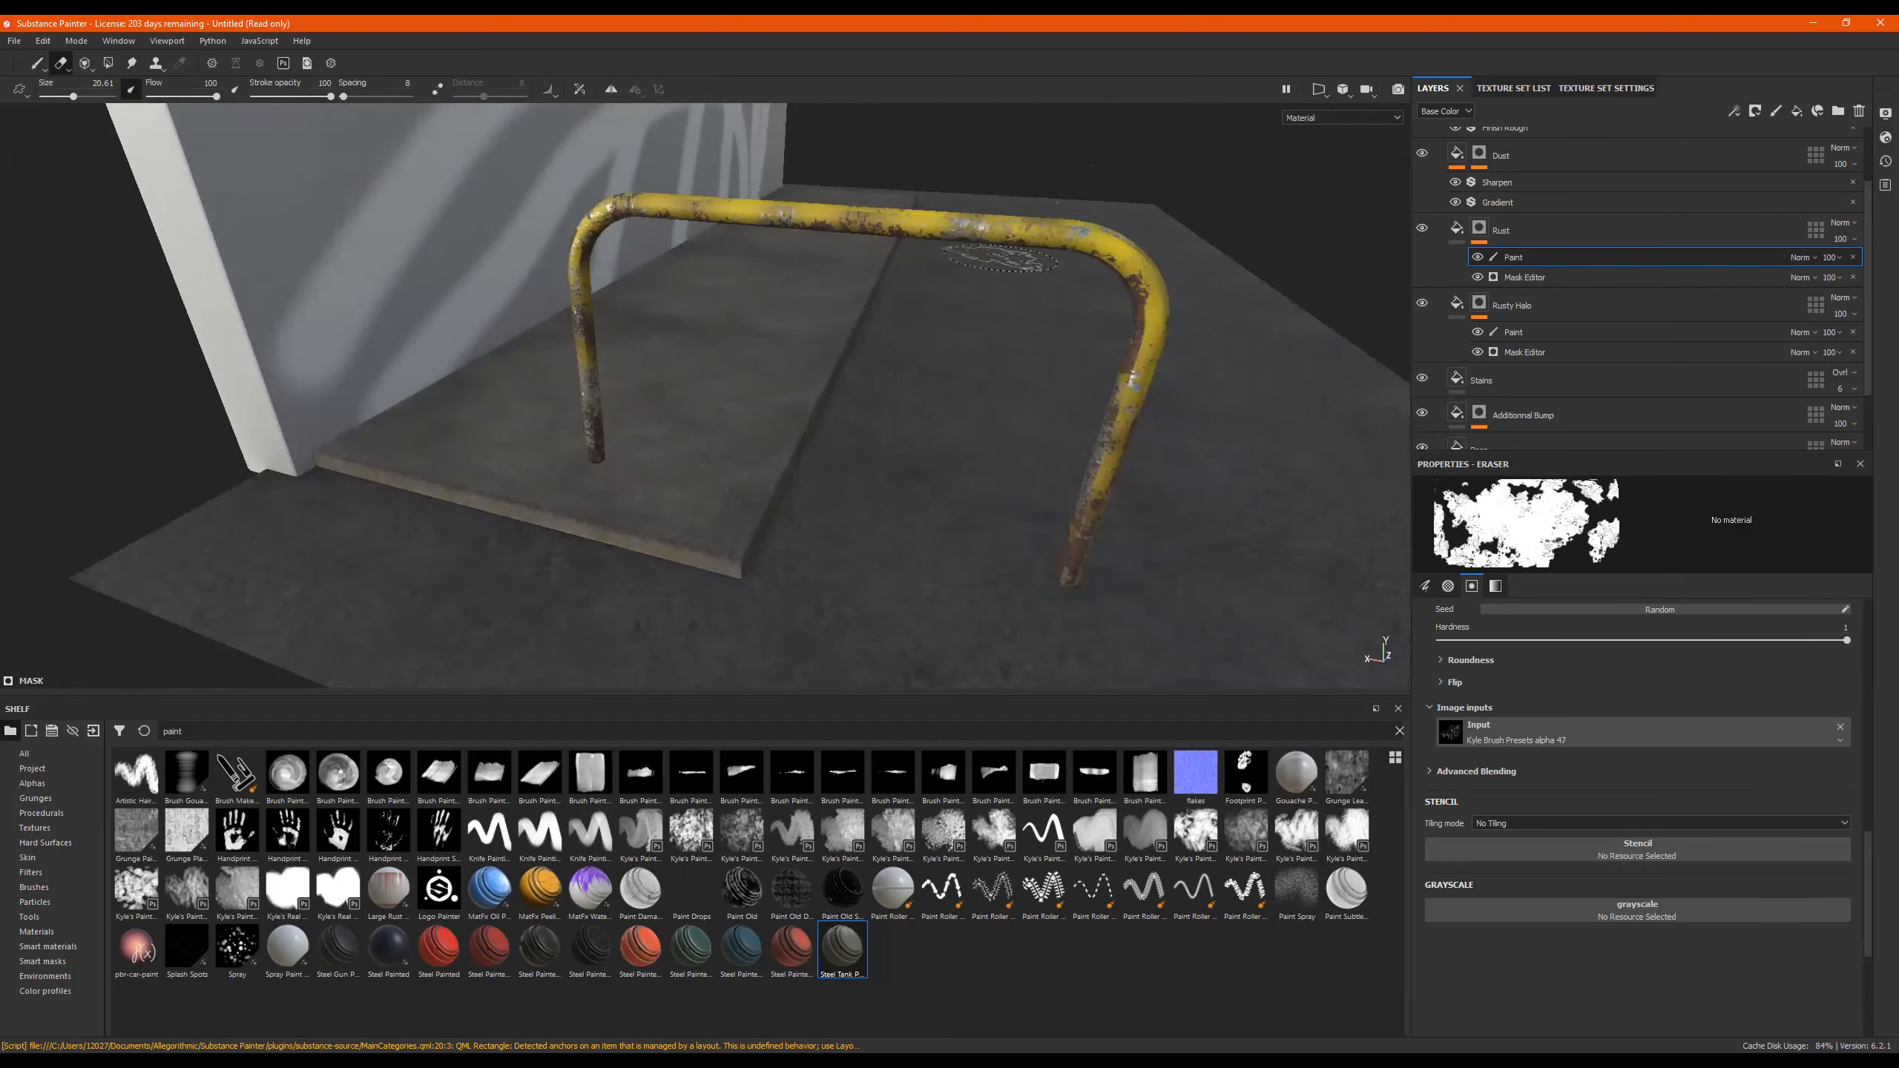
left_click_drag(1110, 304, 1080, 326, "alt")
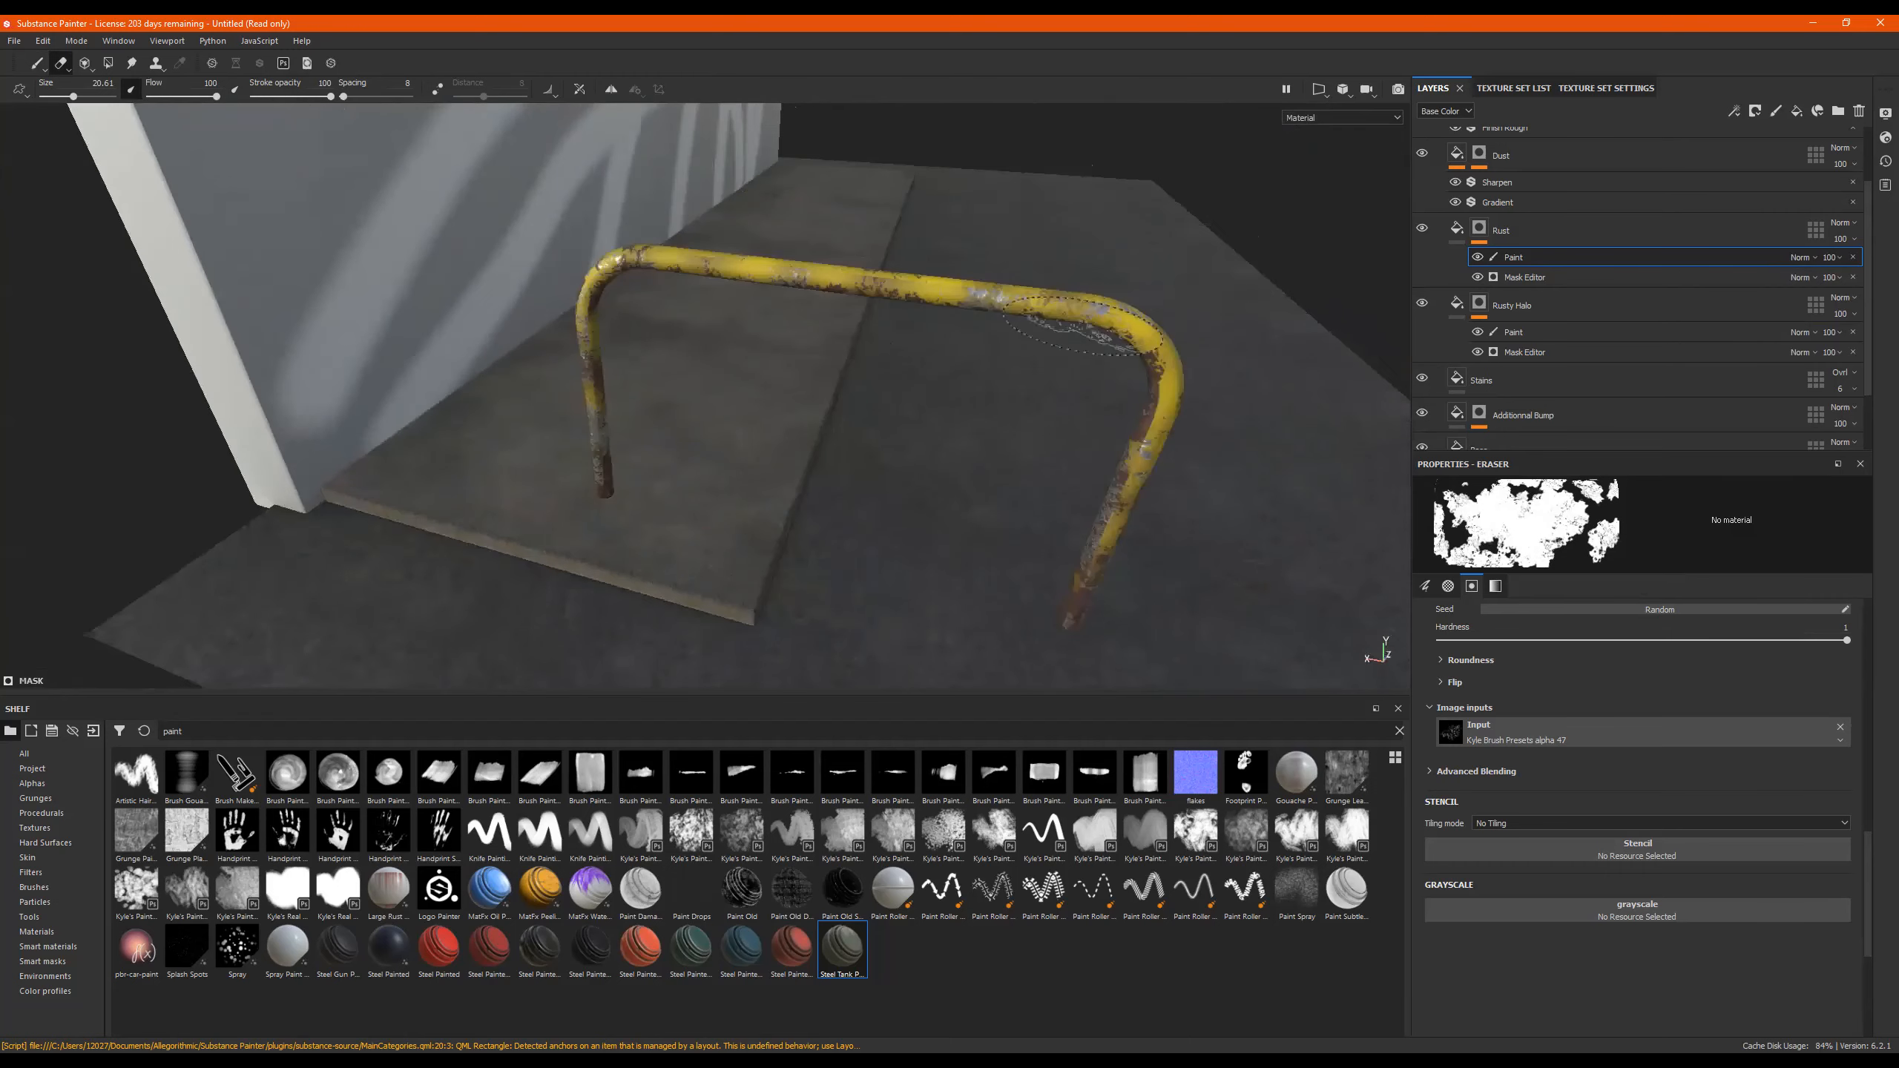
left_click_drag(959, 351, 658, 288, "alt")
left_click_drag(813, 328, 538, 568, "alt")
right_click_drag(322, 359, 340, 350, "alt")
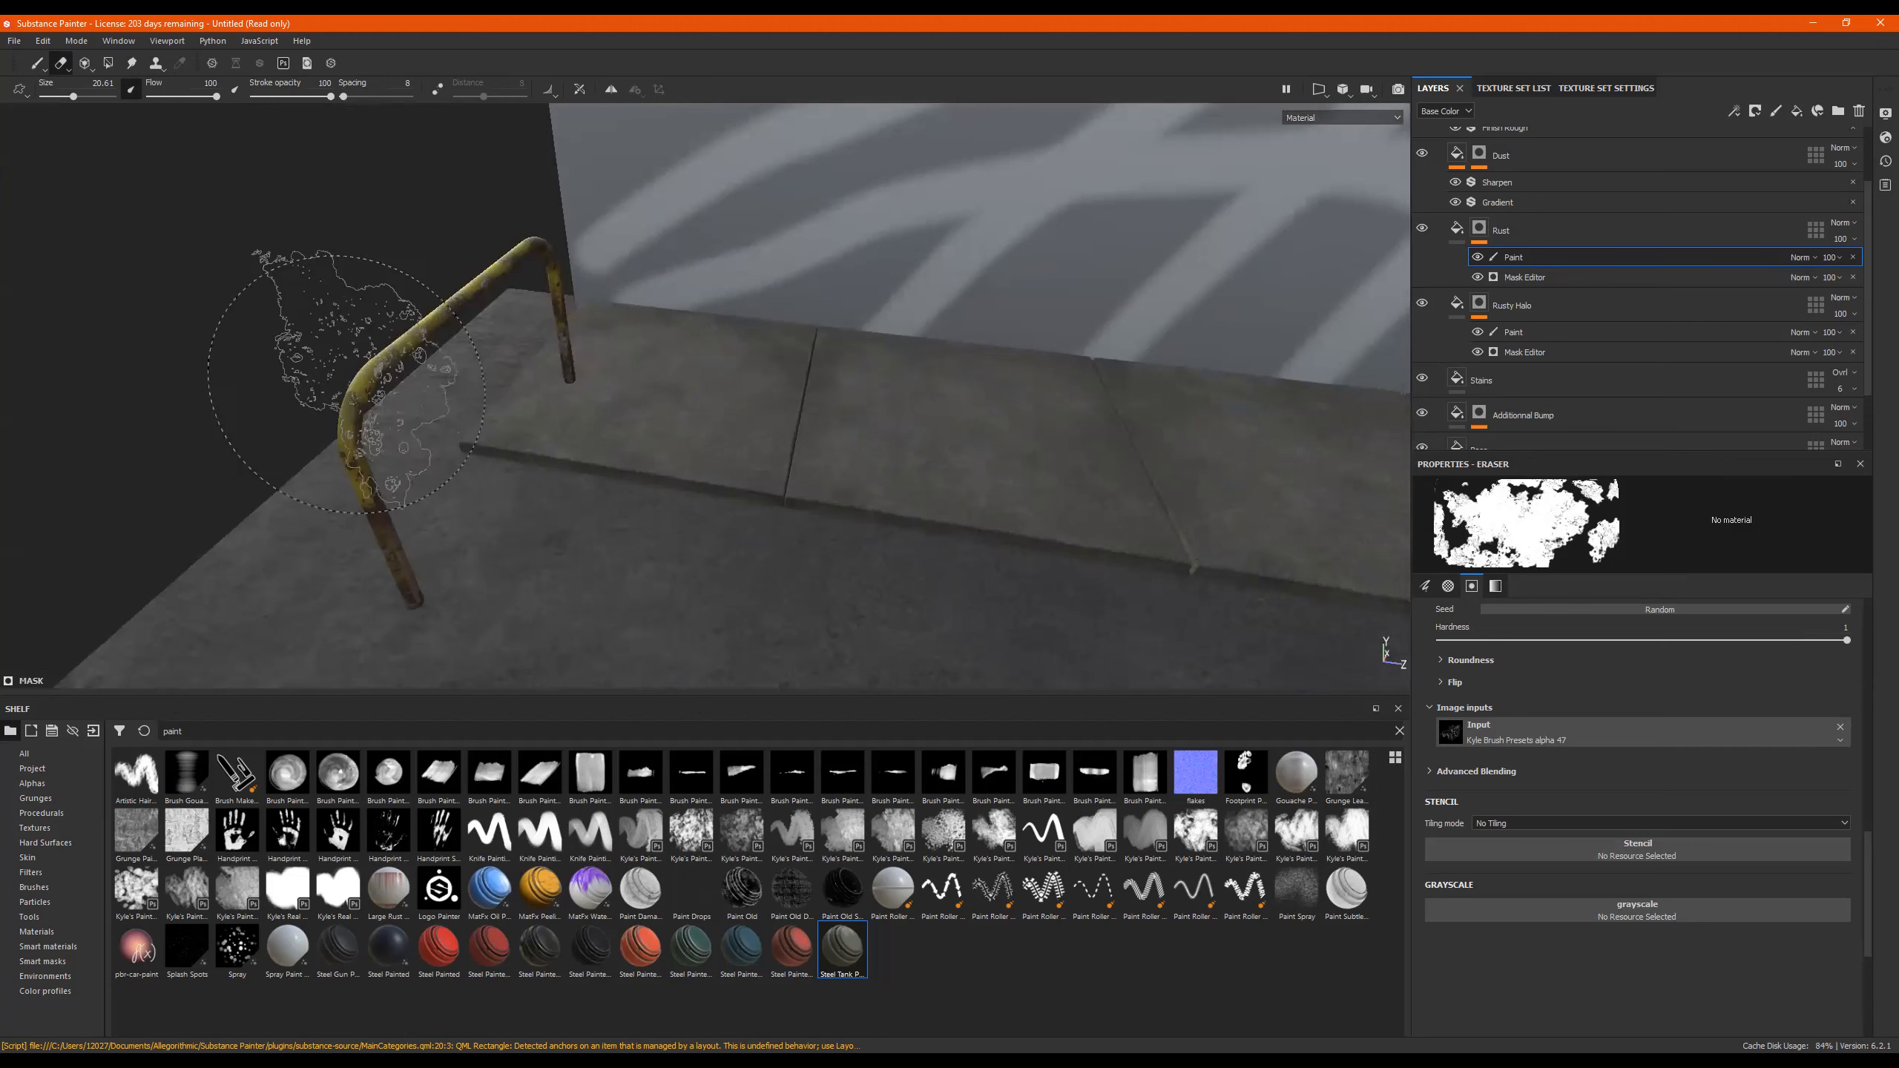
left_click_drag(420, 390, 943, 397, "alt")
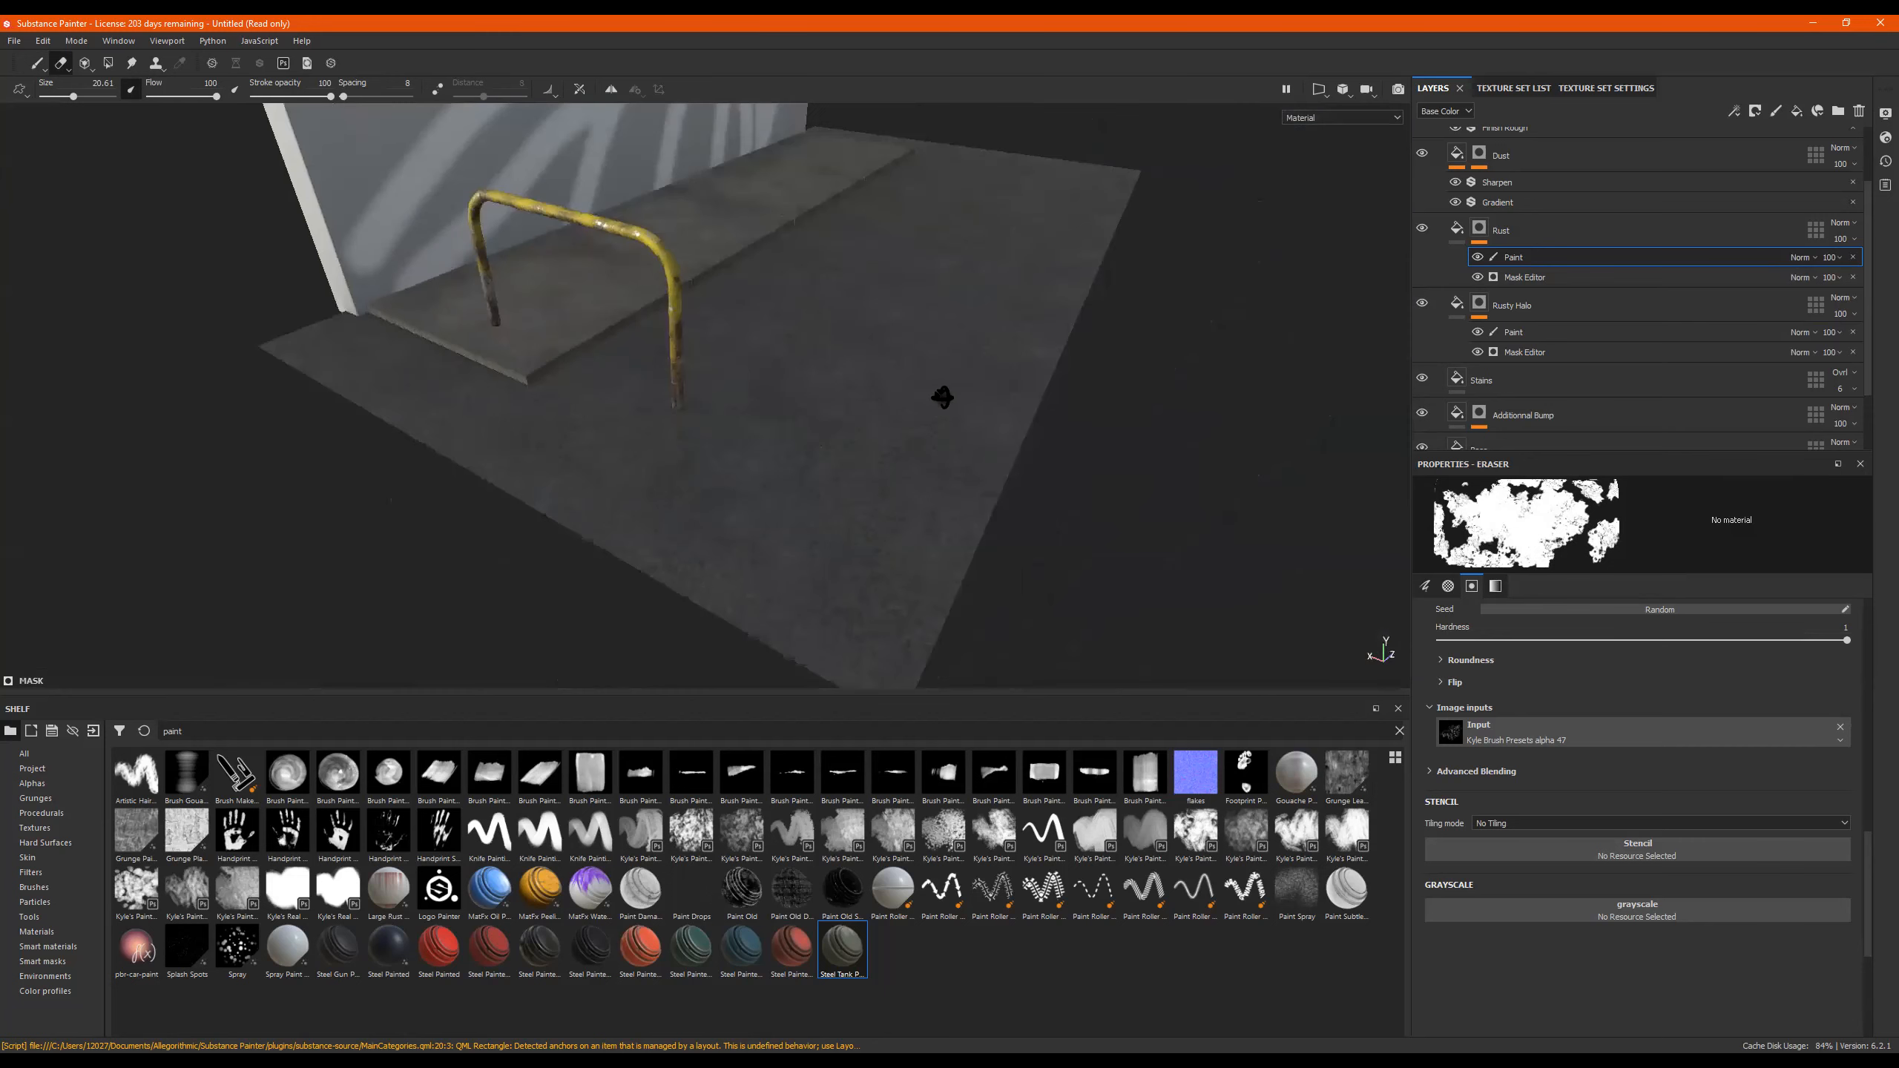
Switch to the street2 texture set and select the paint effect in Fill layer 1's mask, viewing the road from above.
left_click_drag(590, 405, 708, 458, "alt")
middle_click_drag(708, 458, 770, 501, "alt")
right_click_drag(767, 464, 771, 389, "alt")
mouse_move(815, 386)
left_mouse_down("alt")
mouse_move(621, 427)
mouse_move(707, 559)
mouse_move(625, 524)
left_mouse_up("alt")
middle_click_drag(625, 524, 666, 547, "alt")
right_click_drag(666, 548, 551, 475, "alt")
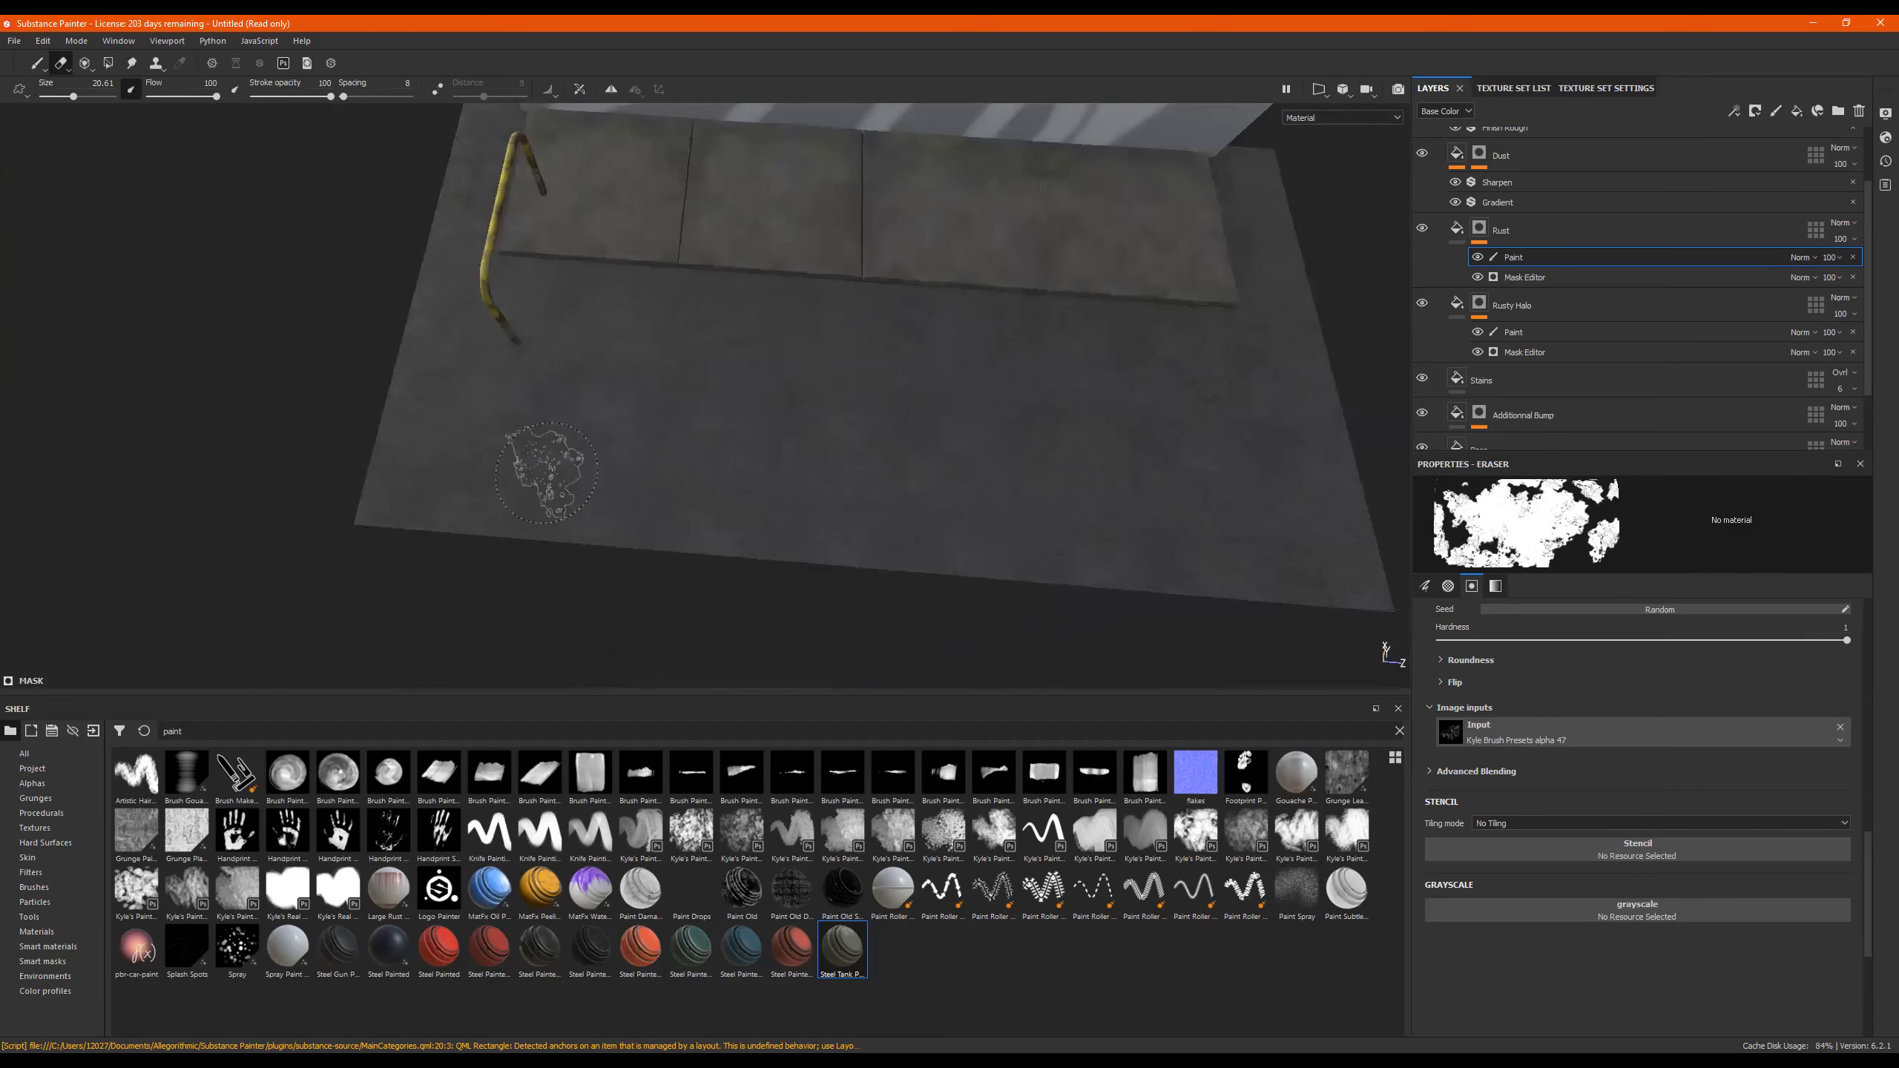
left_click(1517, 89)
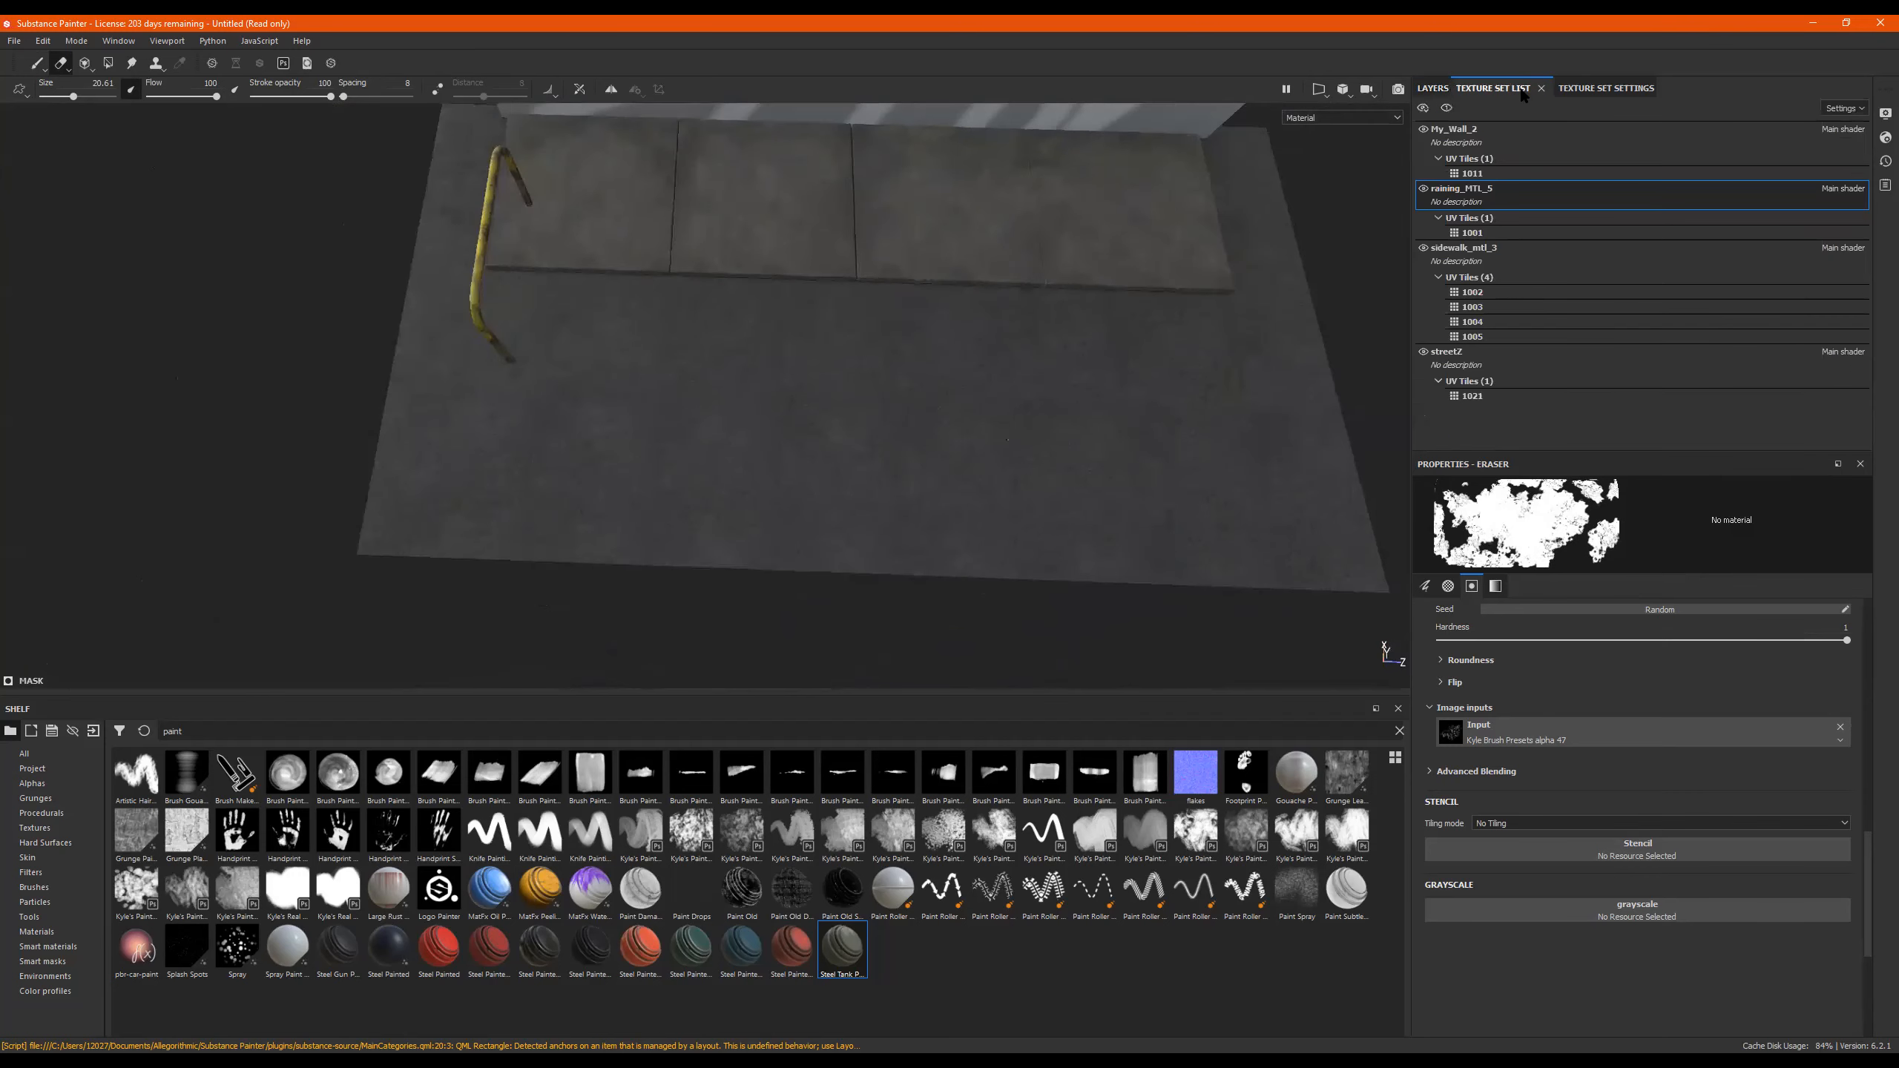
left_click(1465, 363)
mouse_move(1209, 344)
left_mouse_down("alt")
mouse_move(950, 404)
mouse_move(1038, 353)
mouse_move(947, 327)
mouse_move(606, 330)
mouse_move(666, 344)
mouse_move(827, 305)
mouse_move(988, 305)
mouse_move(1221, 242)
left_mouse_up("alt")
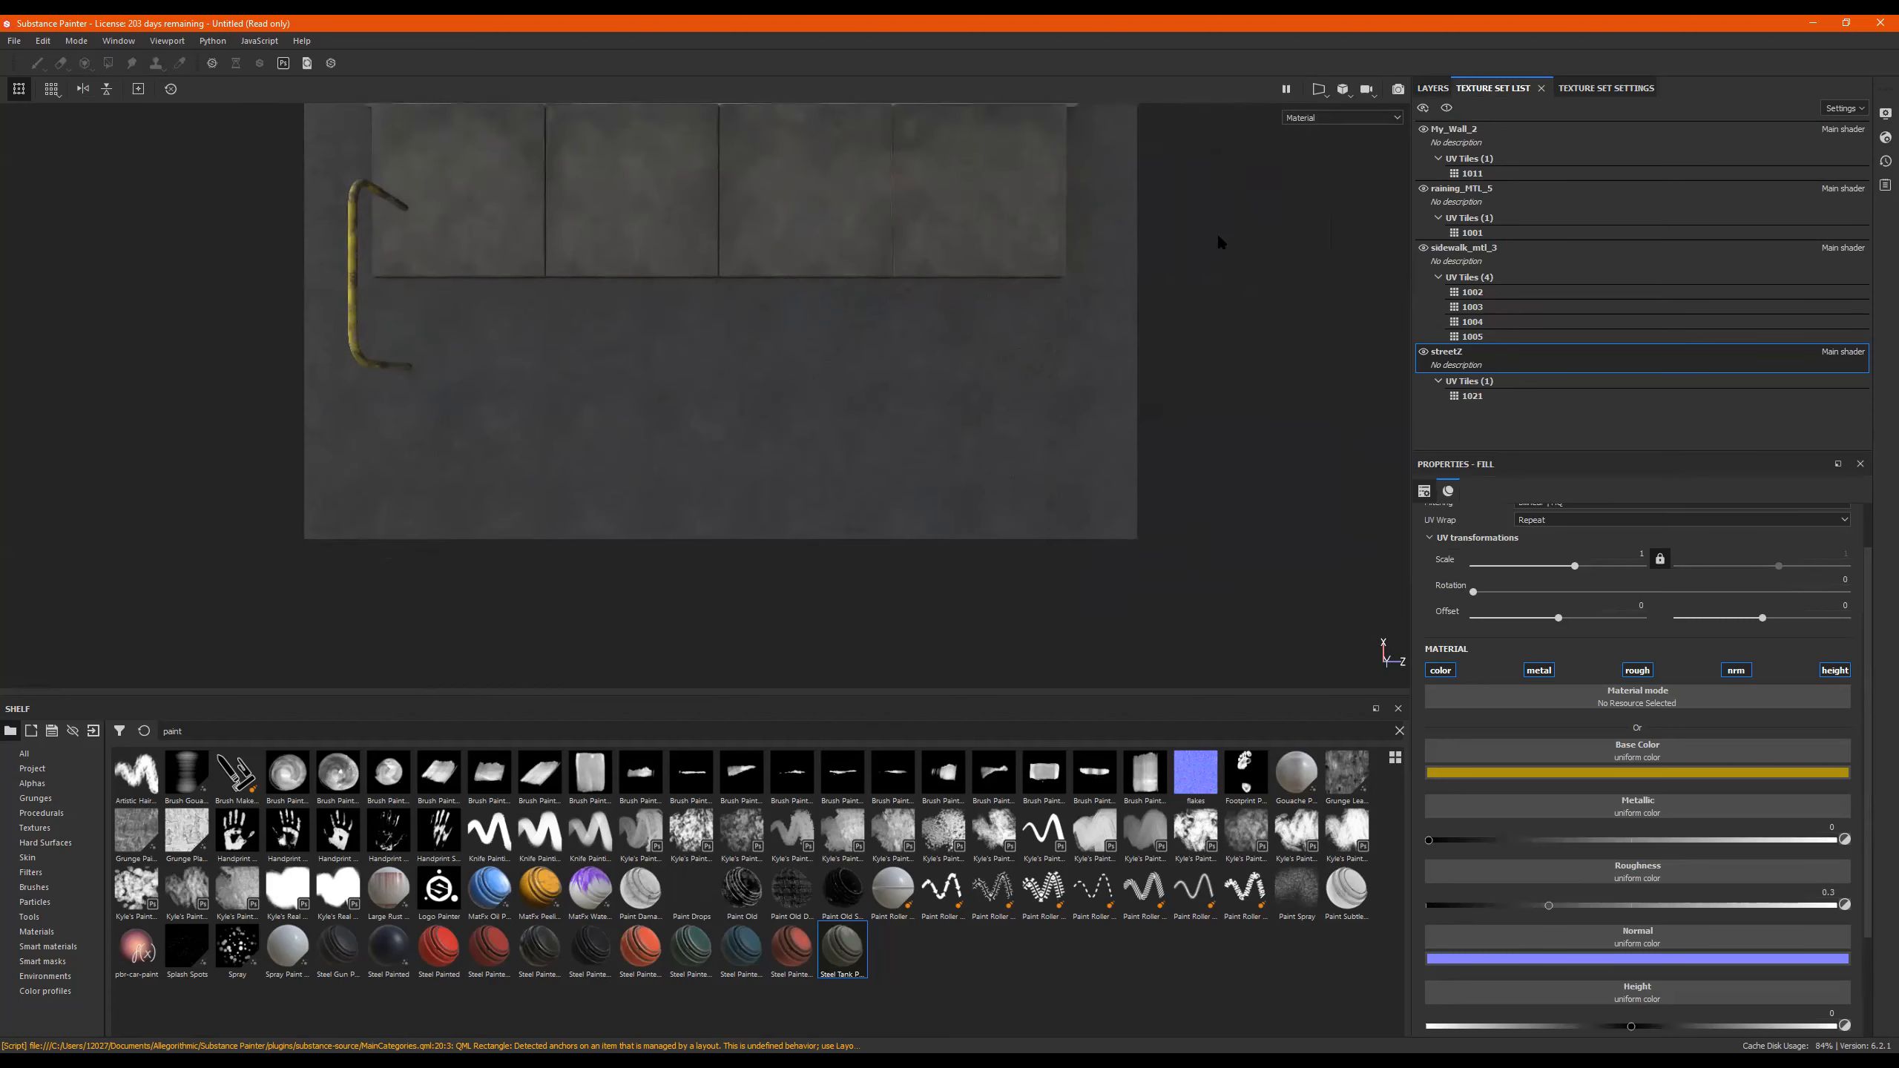
left_click(1433, 87)
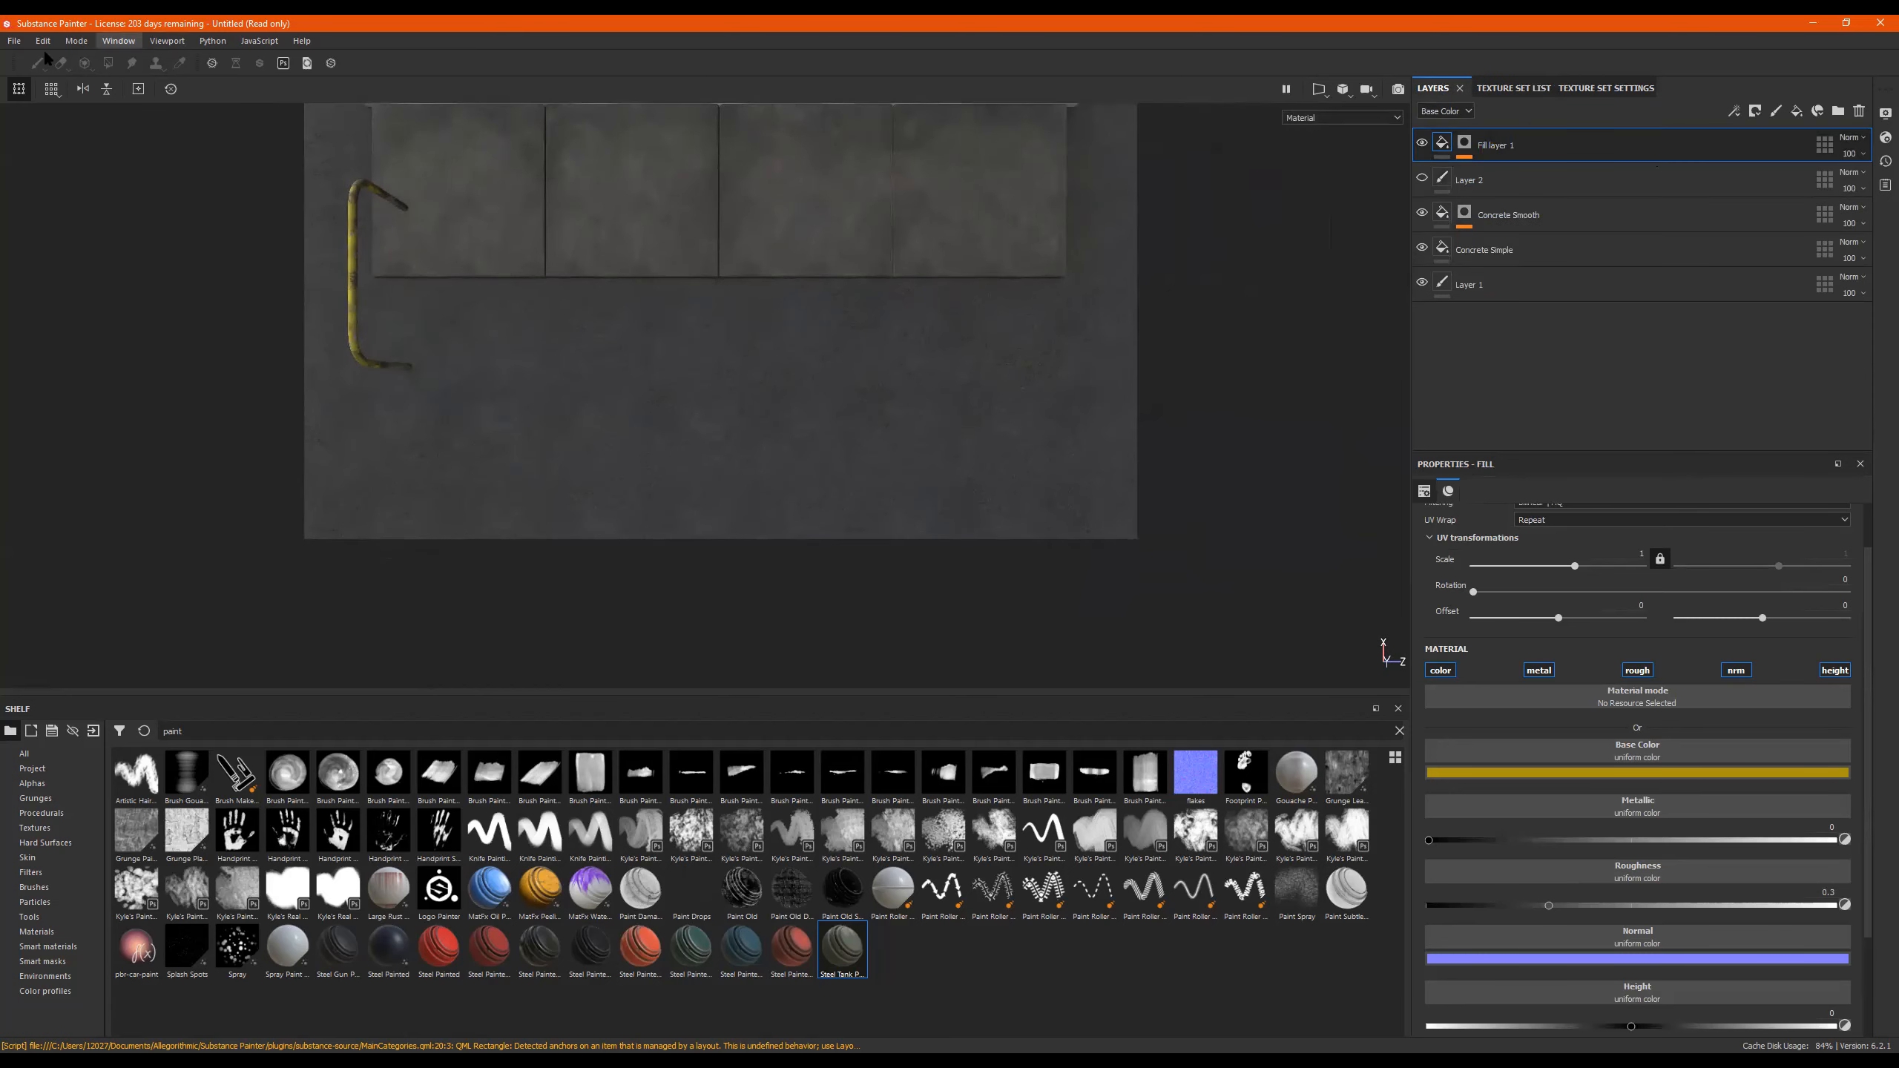
left_click(1464, 149)
left_click(1500, 176)
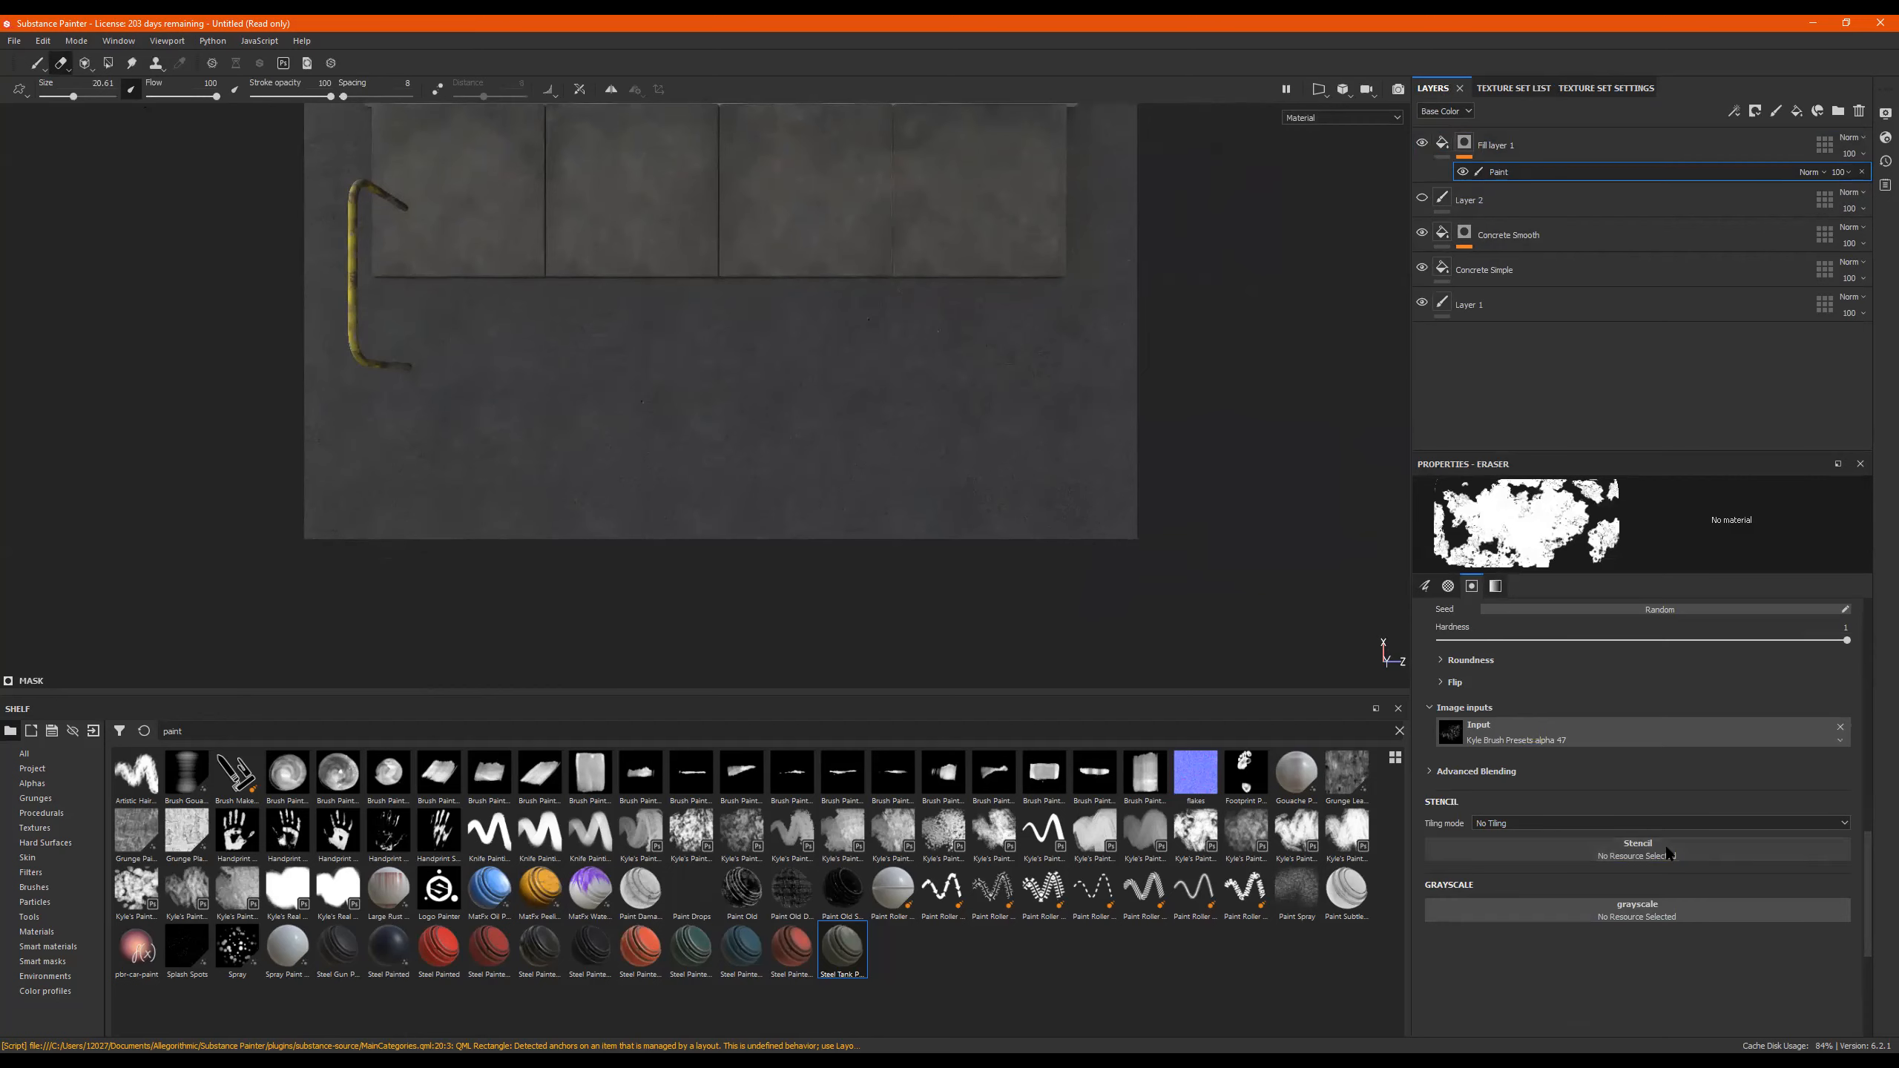
Try painting a yellow line across the road with the current spatter brush, raising its flow to 100.
left_click(36, 65)
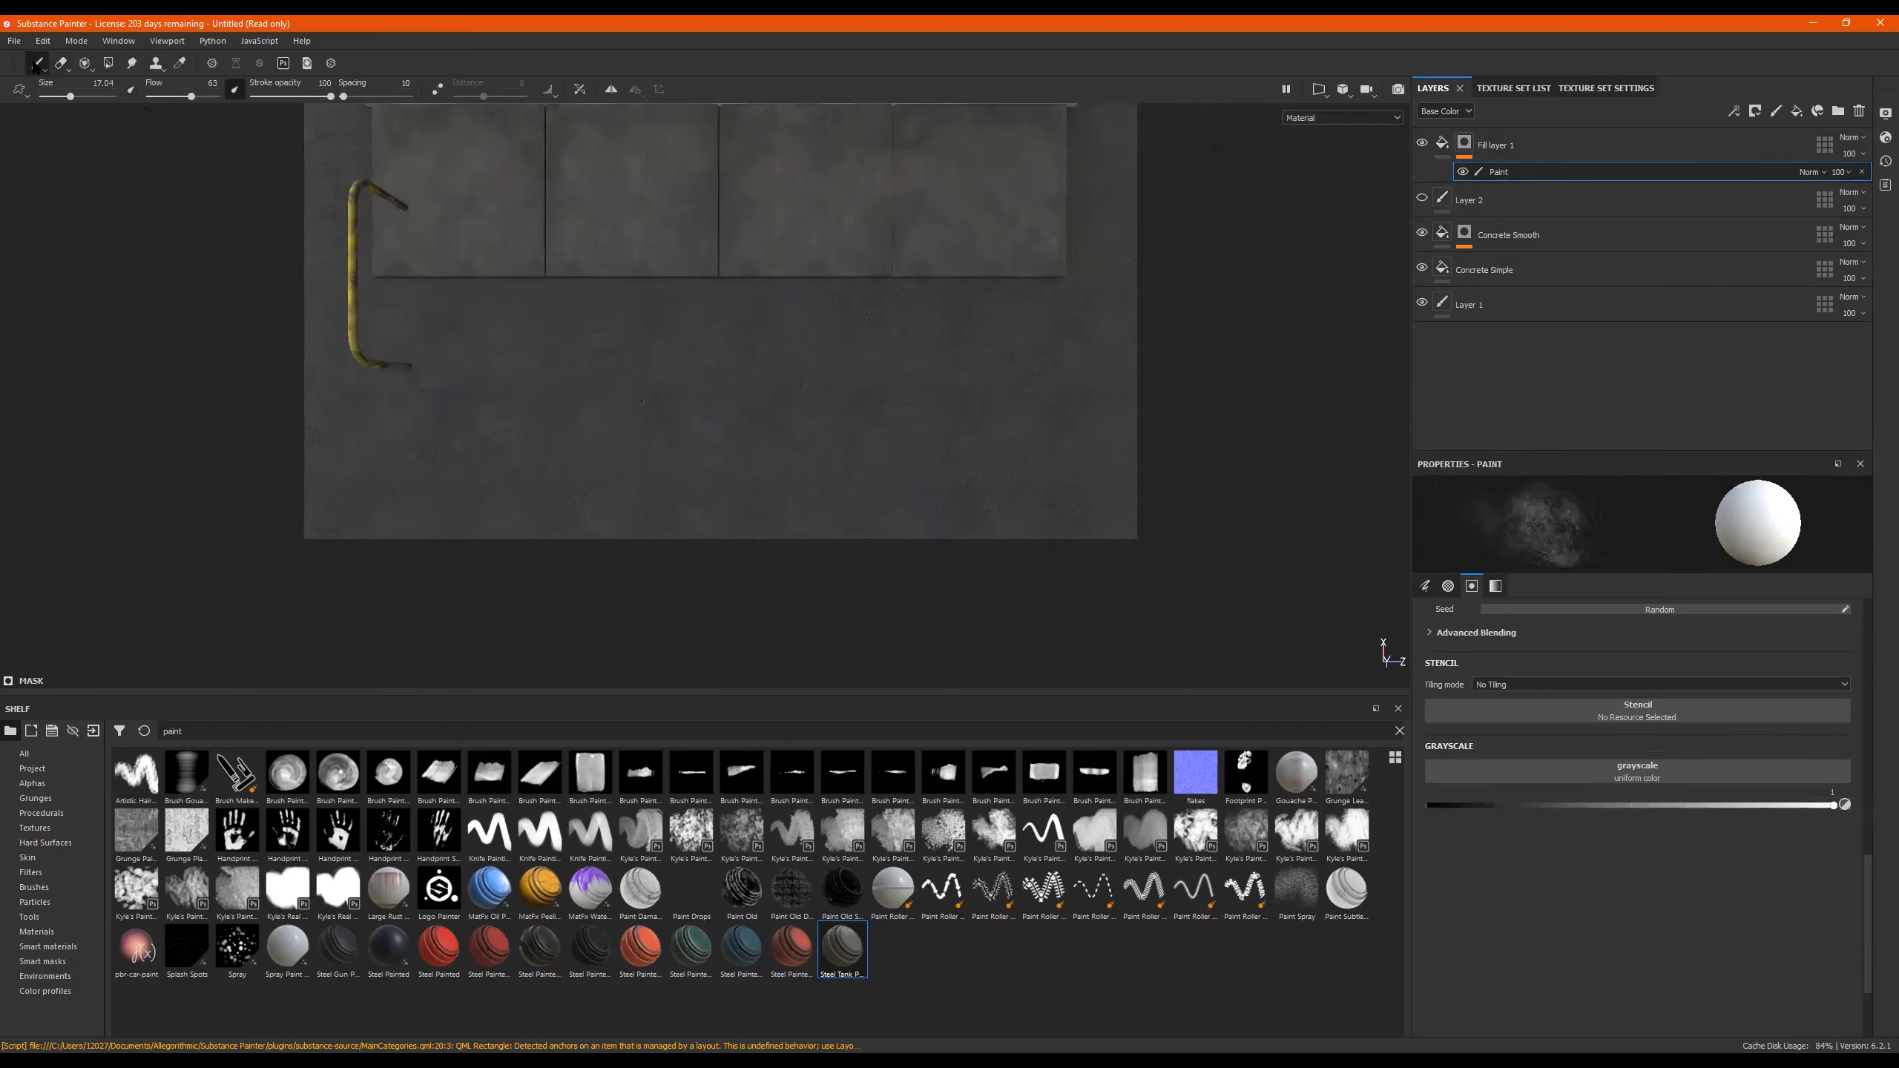
left_click_drag(676, 385, 1016, 438)
key("ctrl+z")
middle_click_drag(913, 419, 980, 416, "alt")
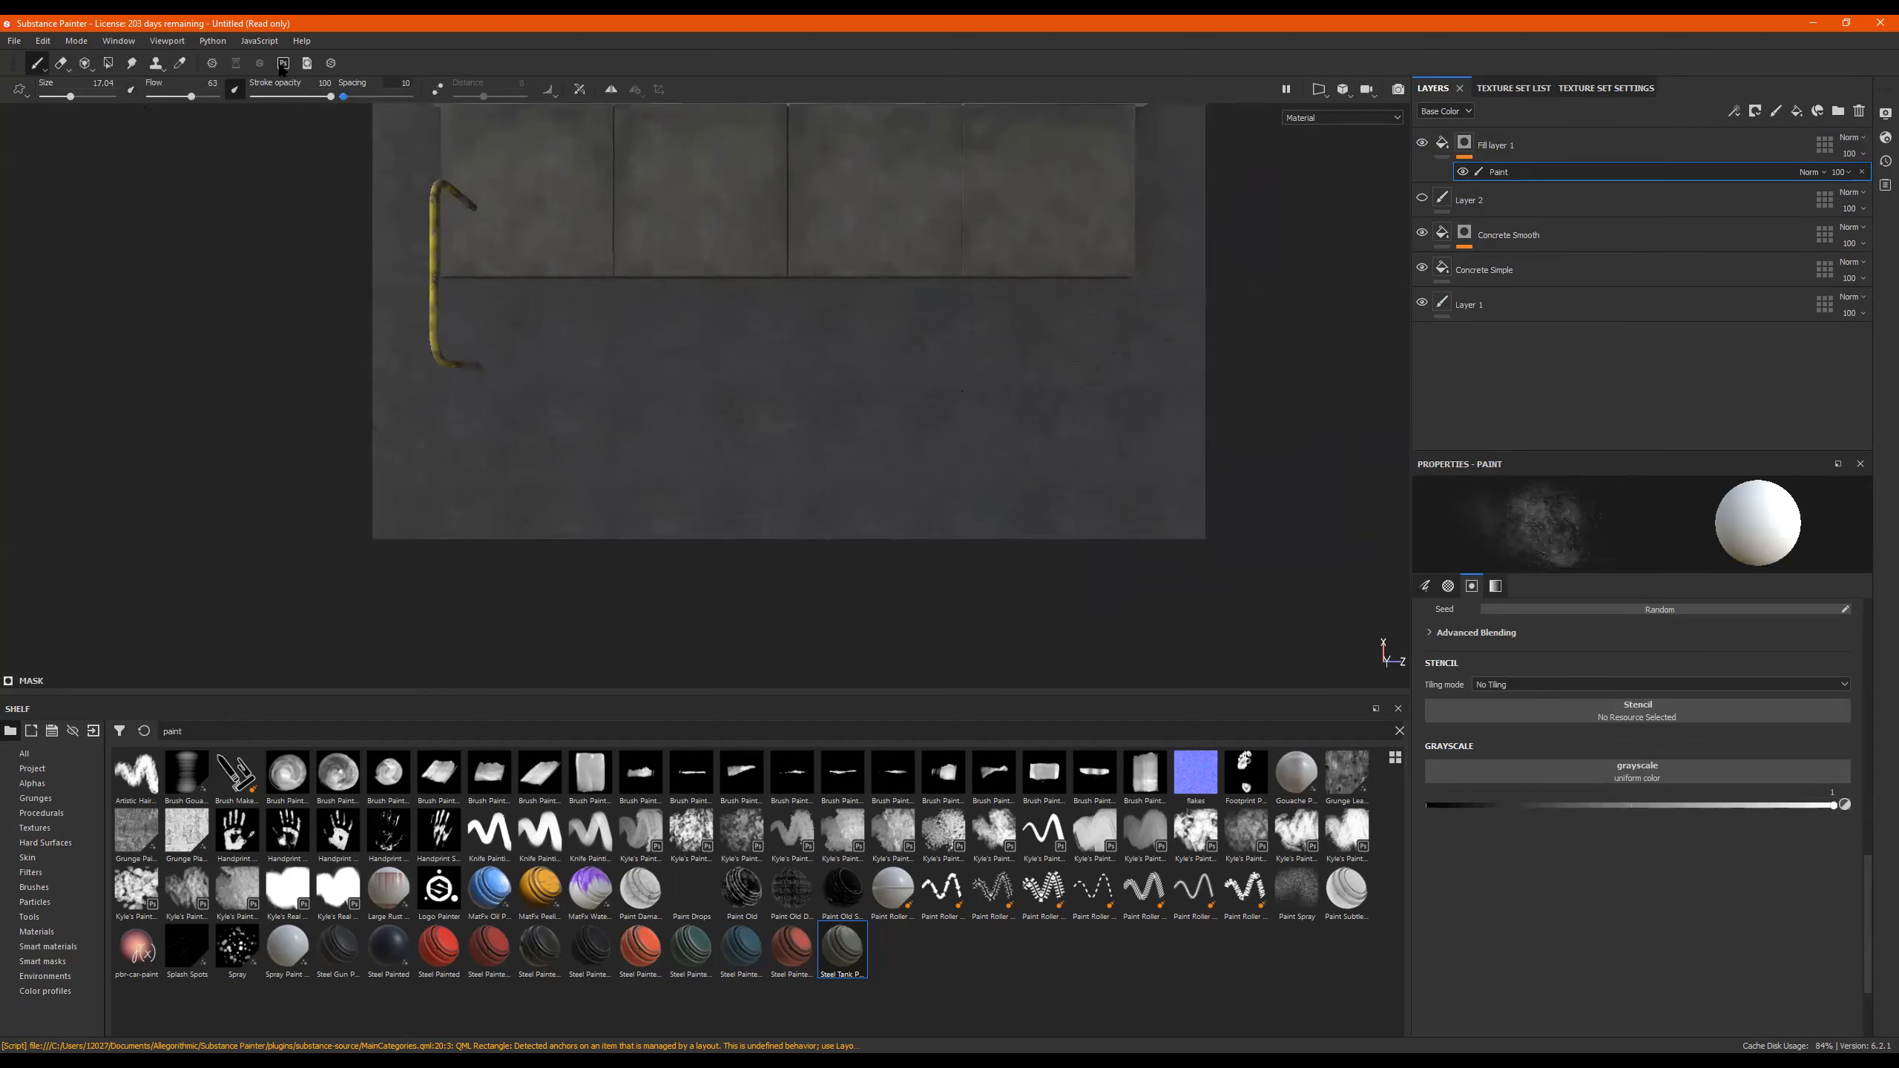
left_click_drag(193, 95, 224, 95)
left_click_drag(553, 412, 1185, 419)
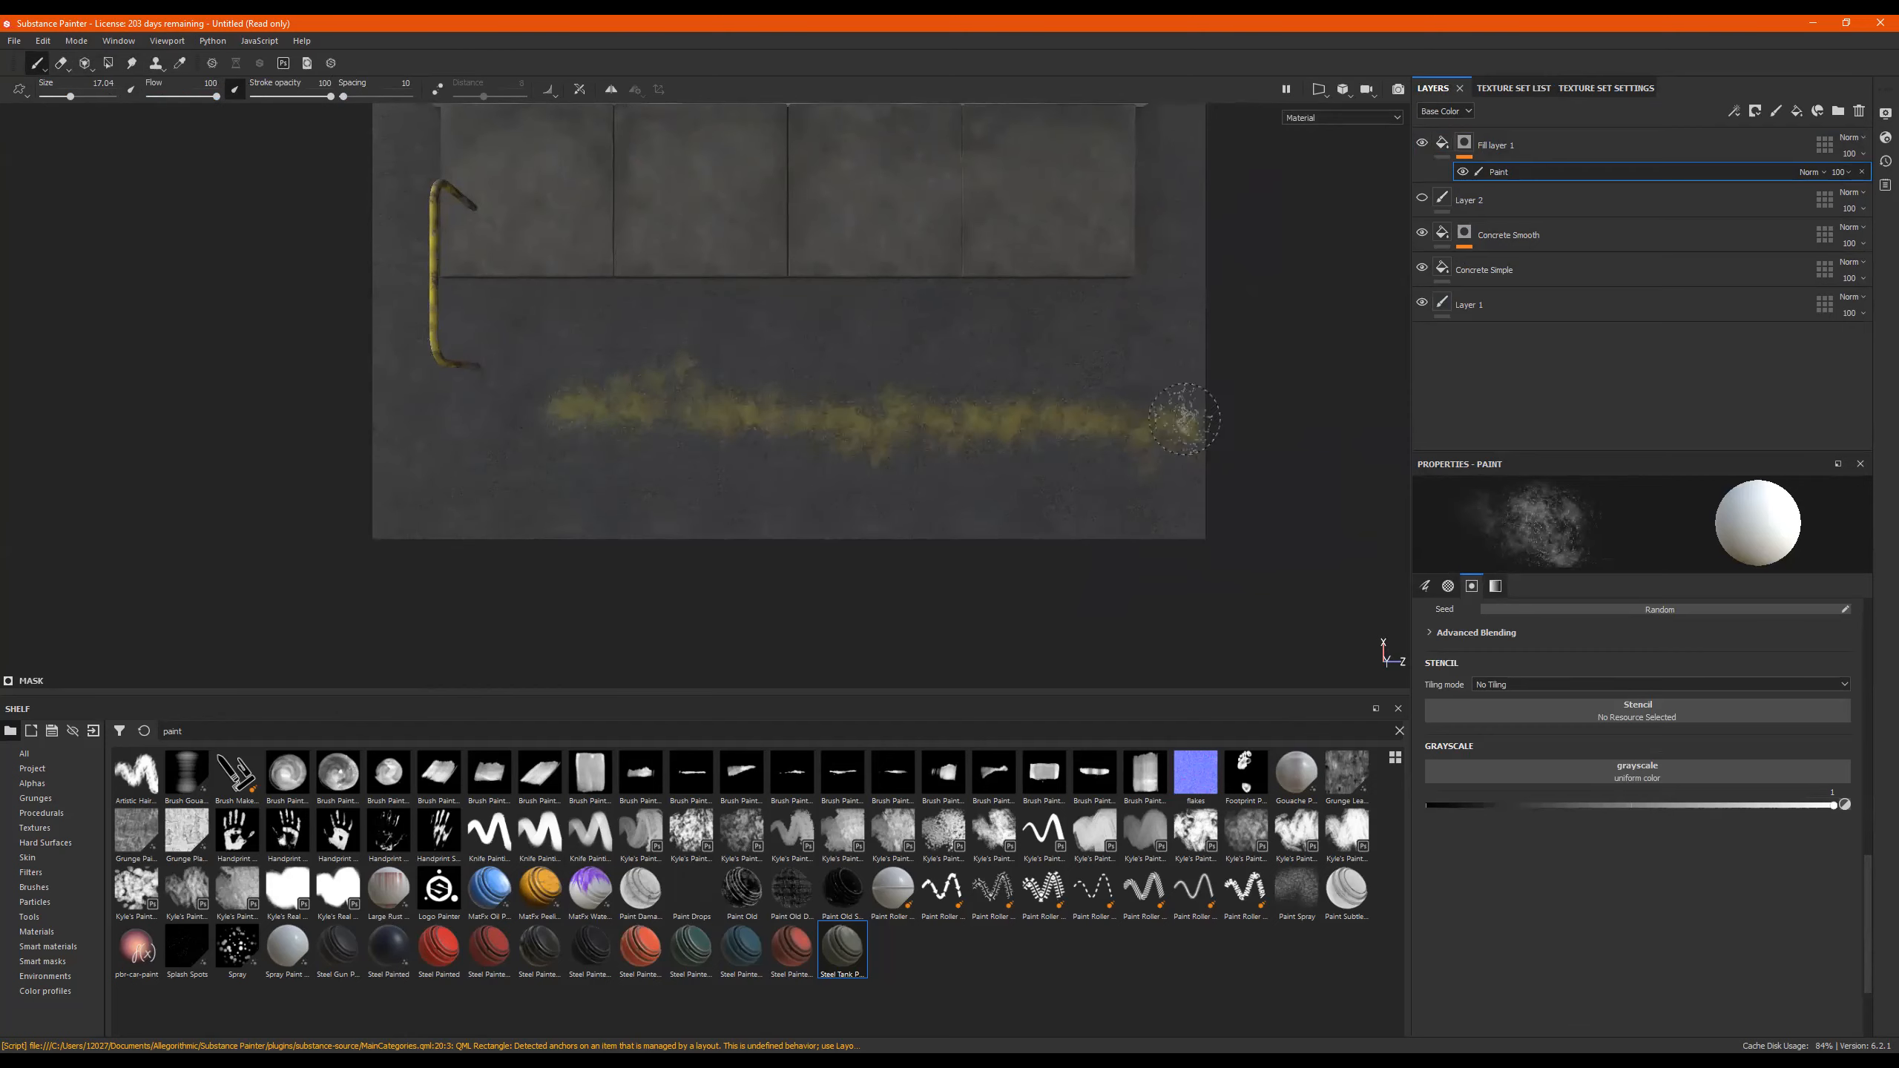
key("ctrl+z")
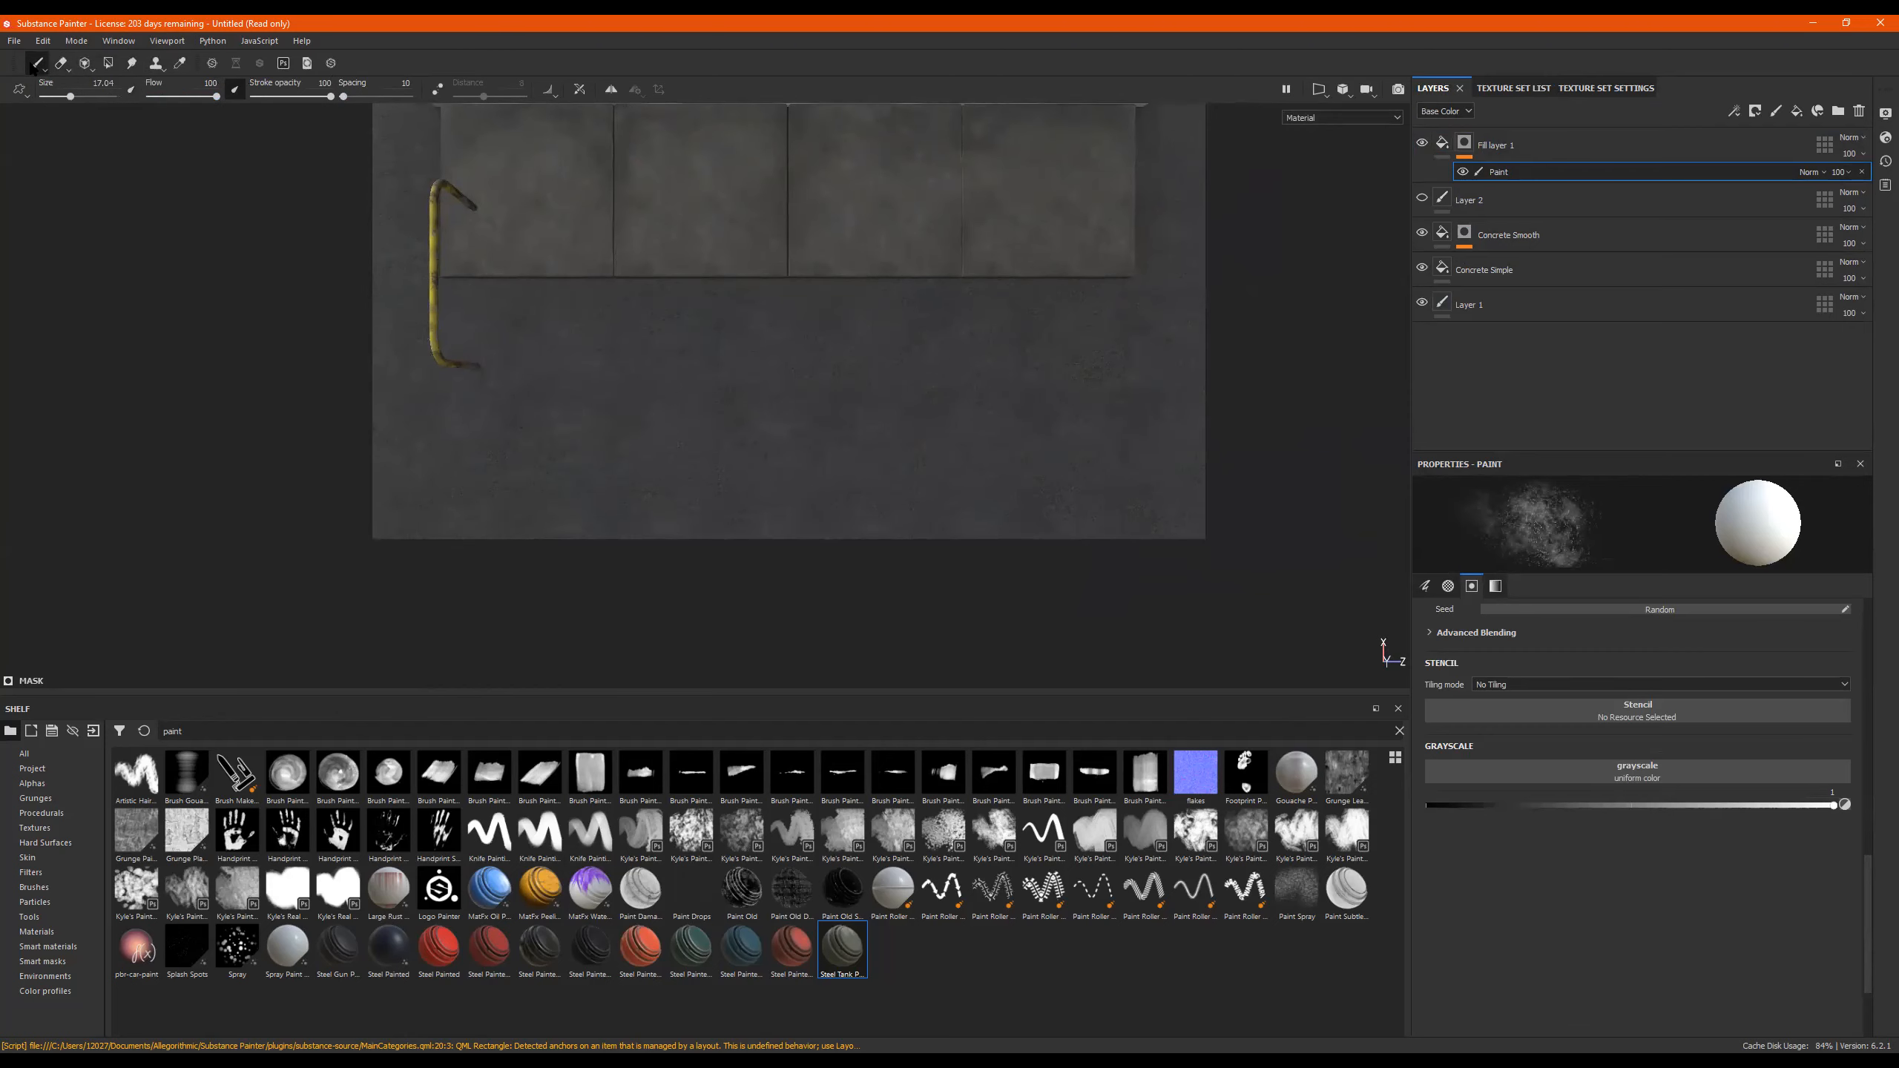
scroll(1617, 784, "up", 5)
scroll(1626, 787, "down", 6)
scroll(1659, 808, "up", 10)
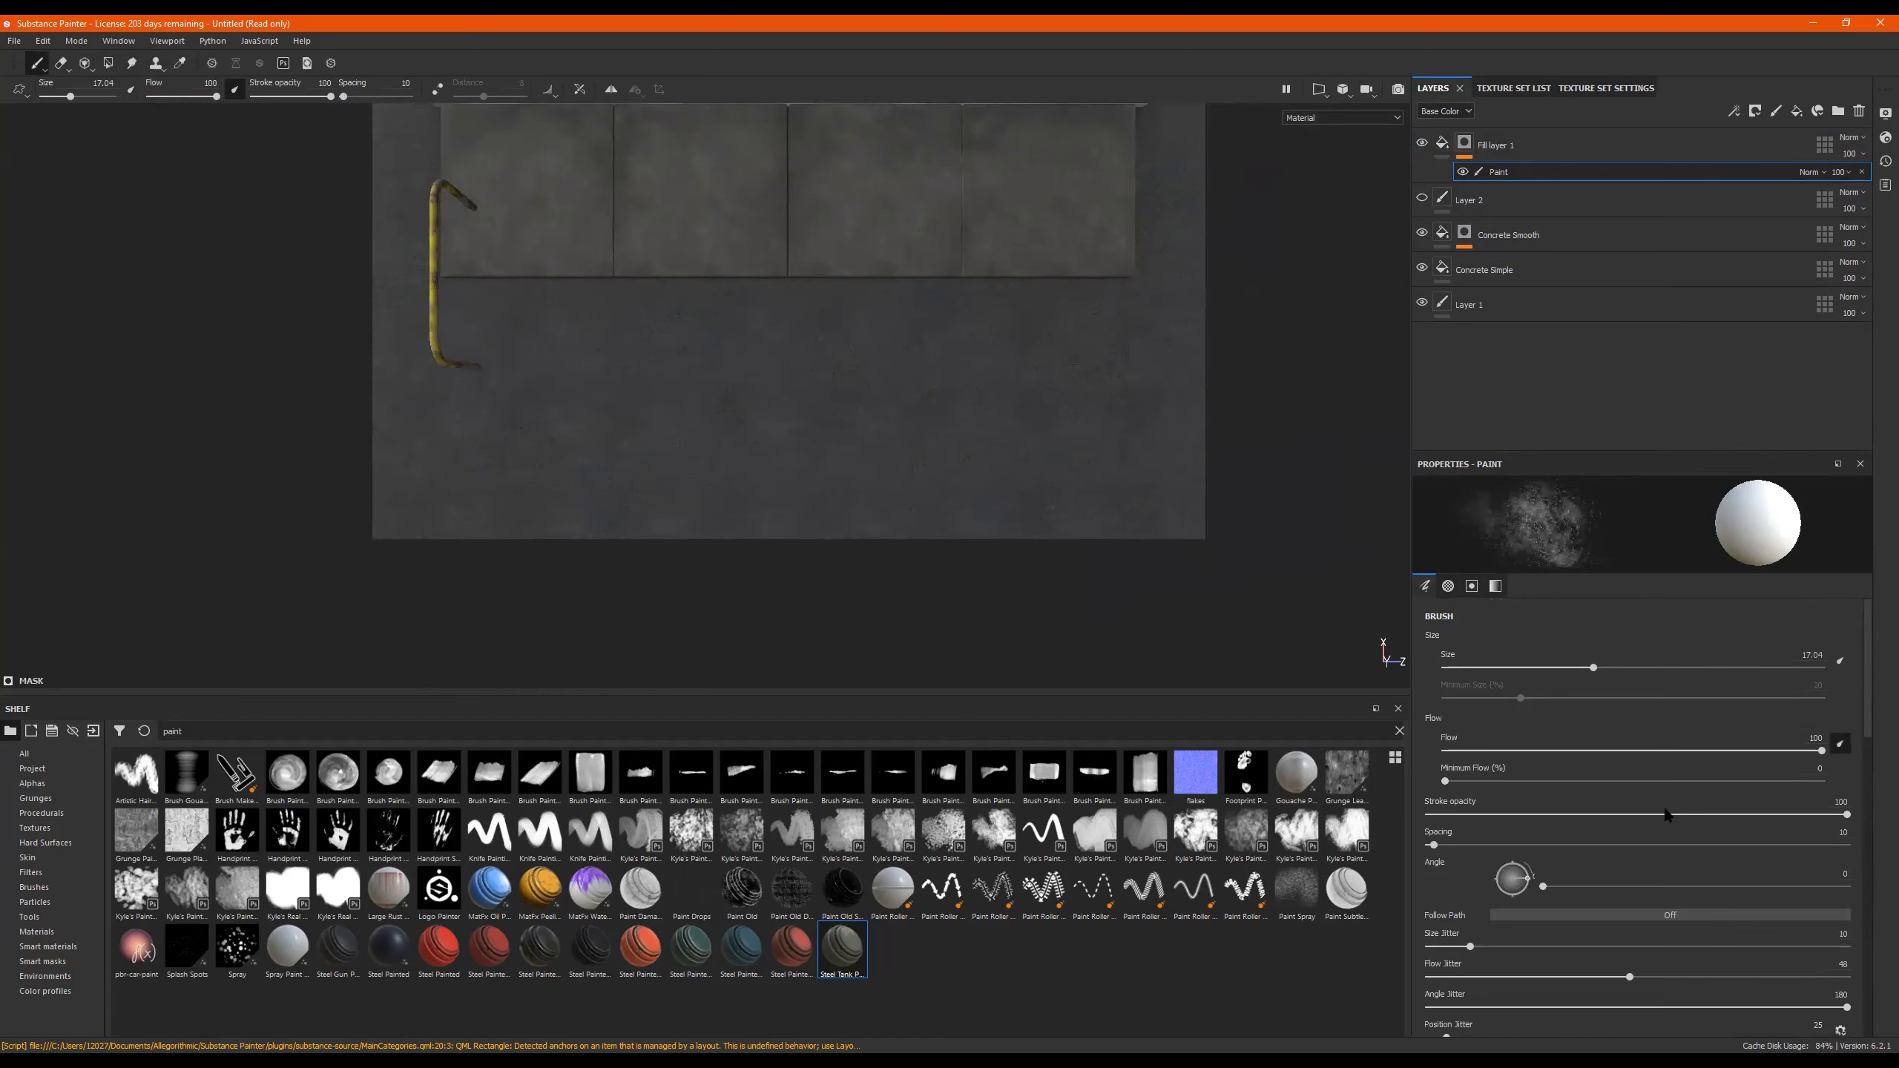
left_click_drag(668, 395, 968, 396)
left_click(42, 69)
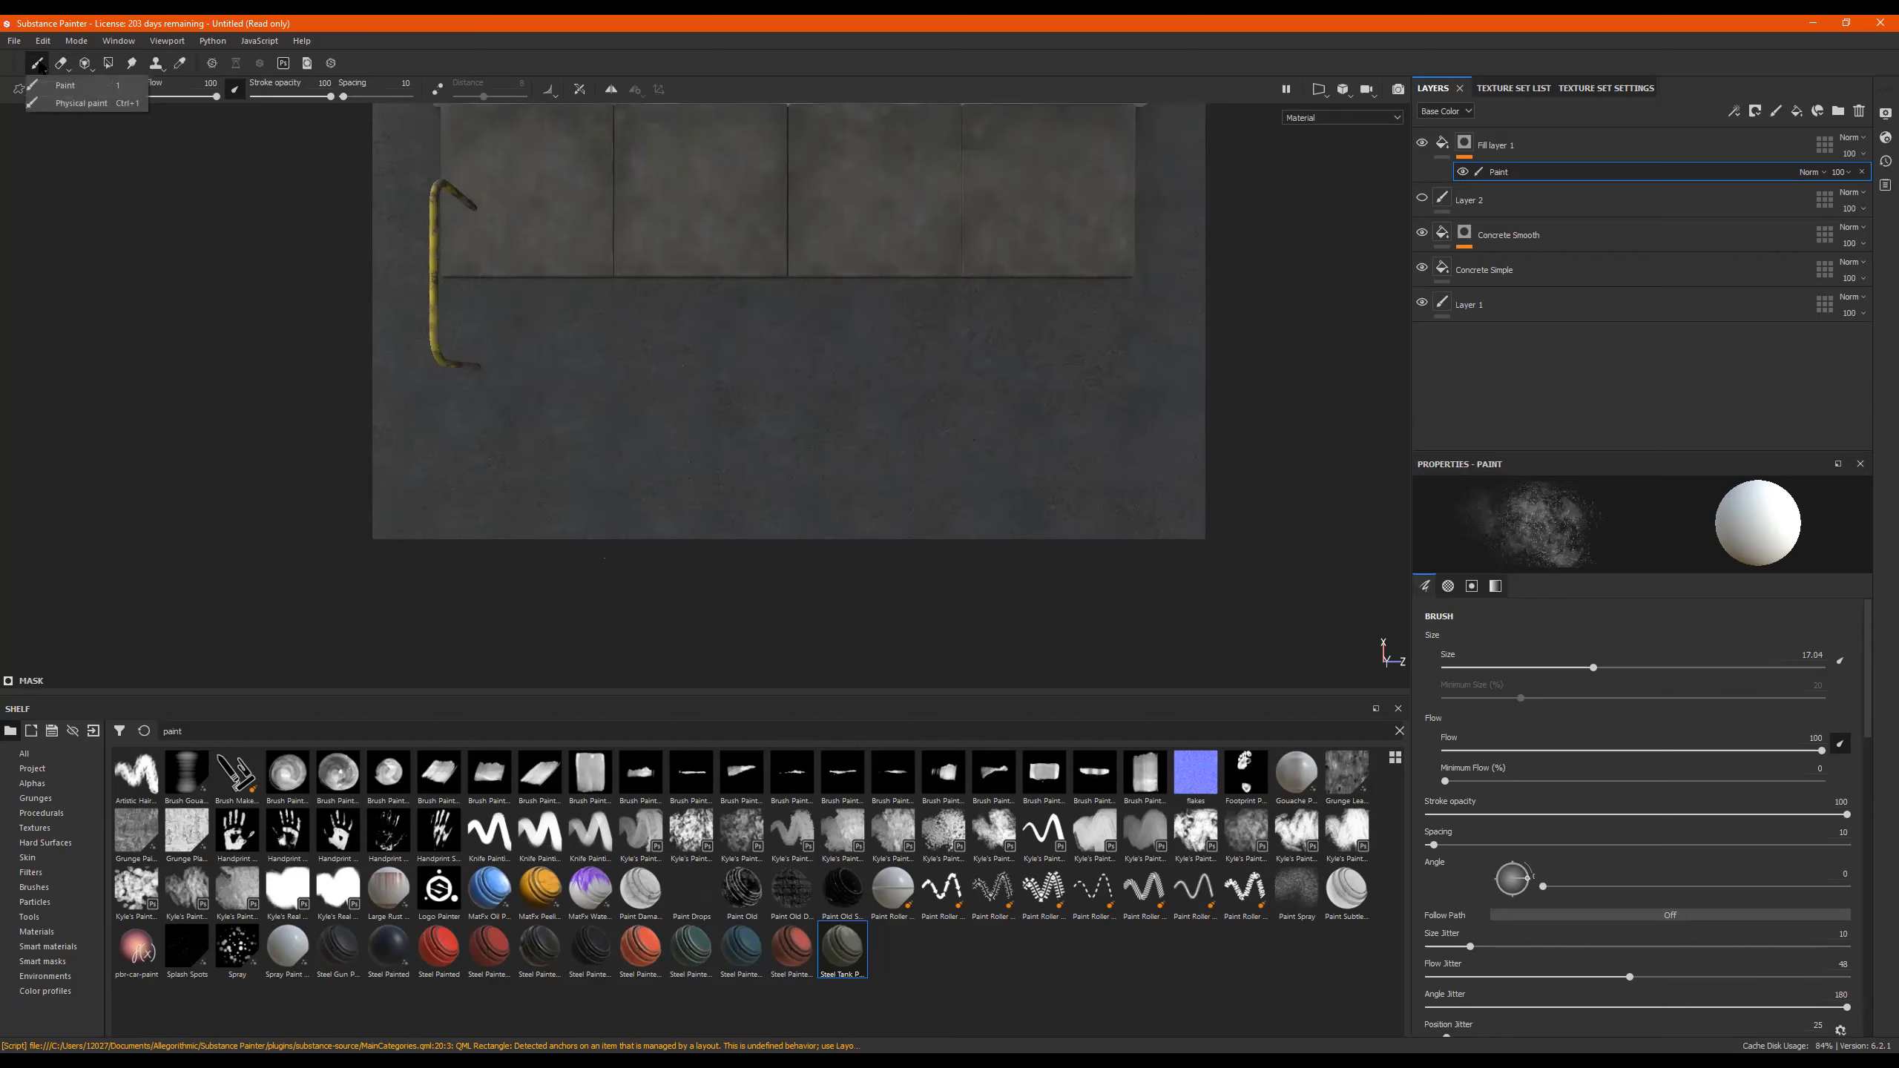
left_click(38, 66)
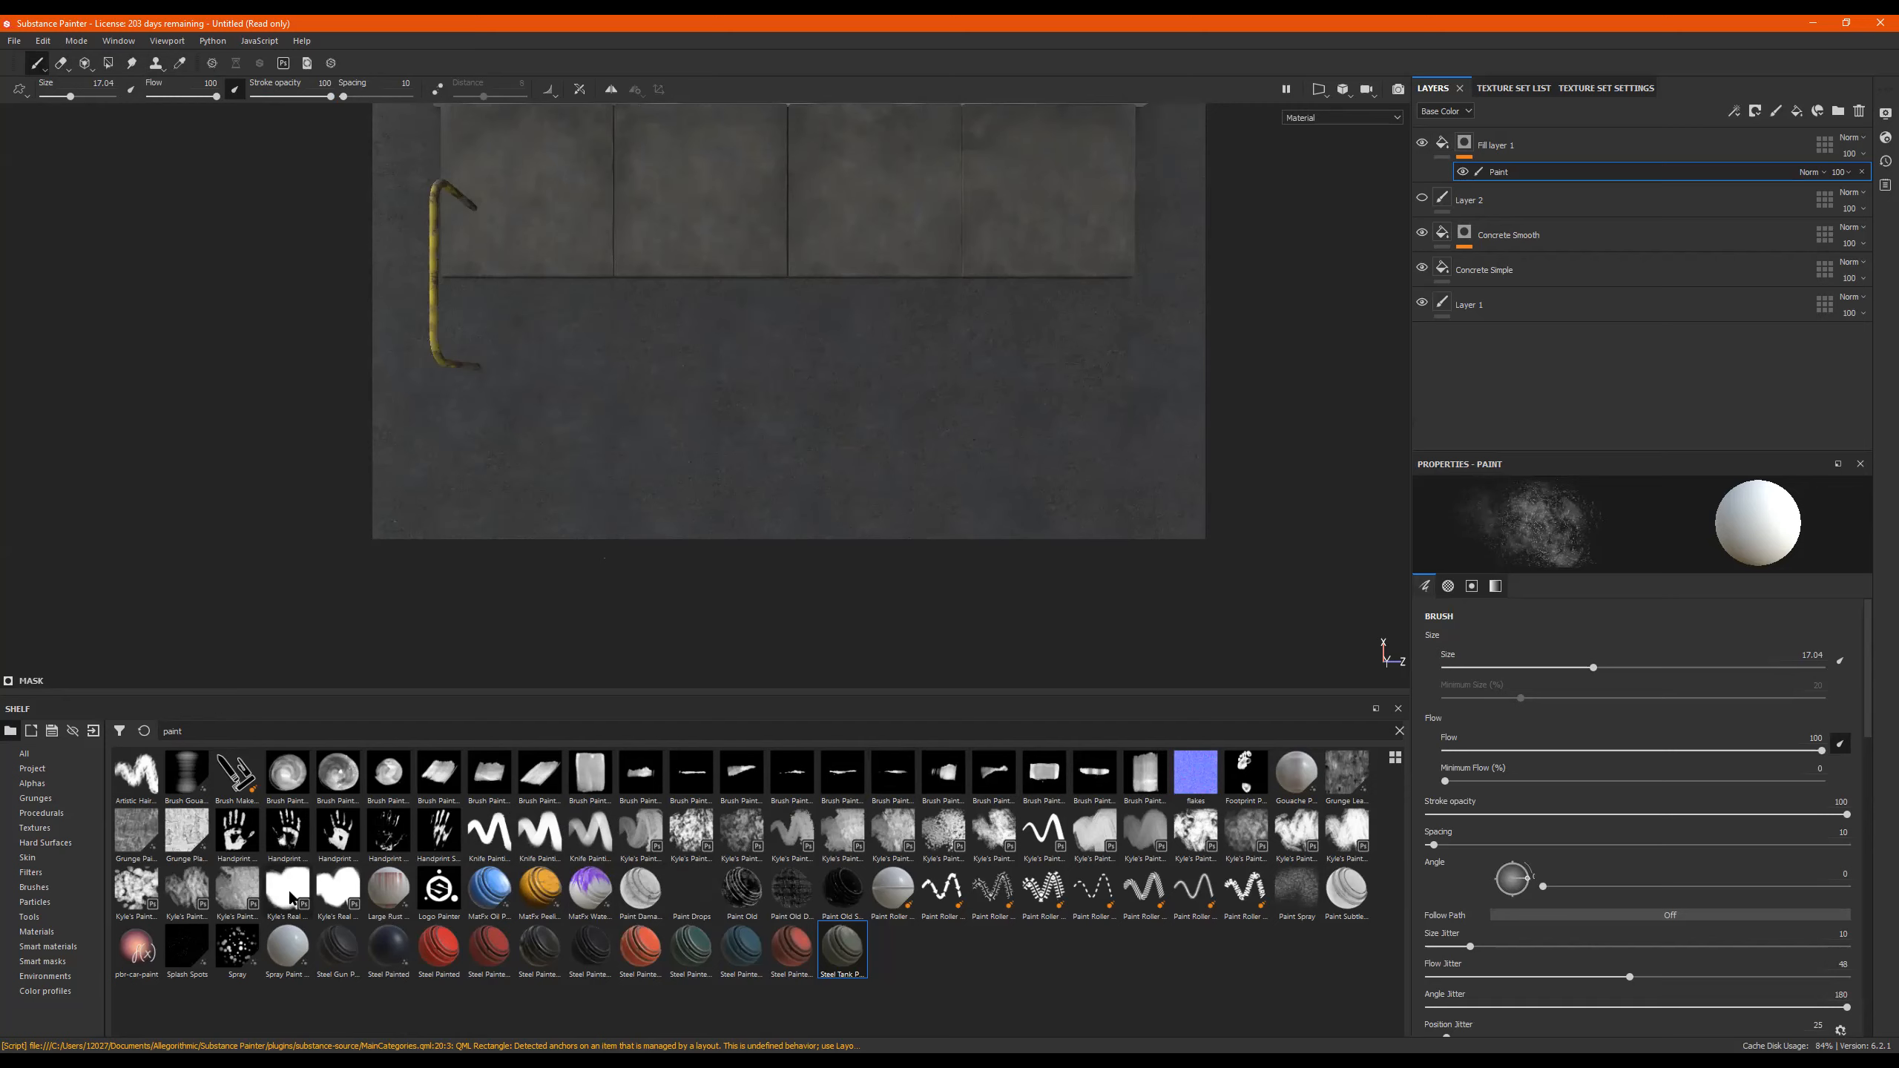
Load the second solid Kyle's Real brush preset from the shelf and test it with a stroke along the road, undoing the stroke.
left_click(351, 889)
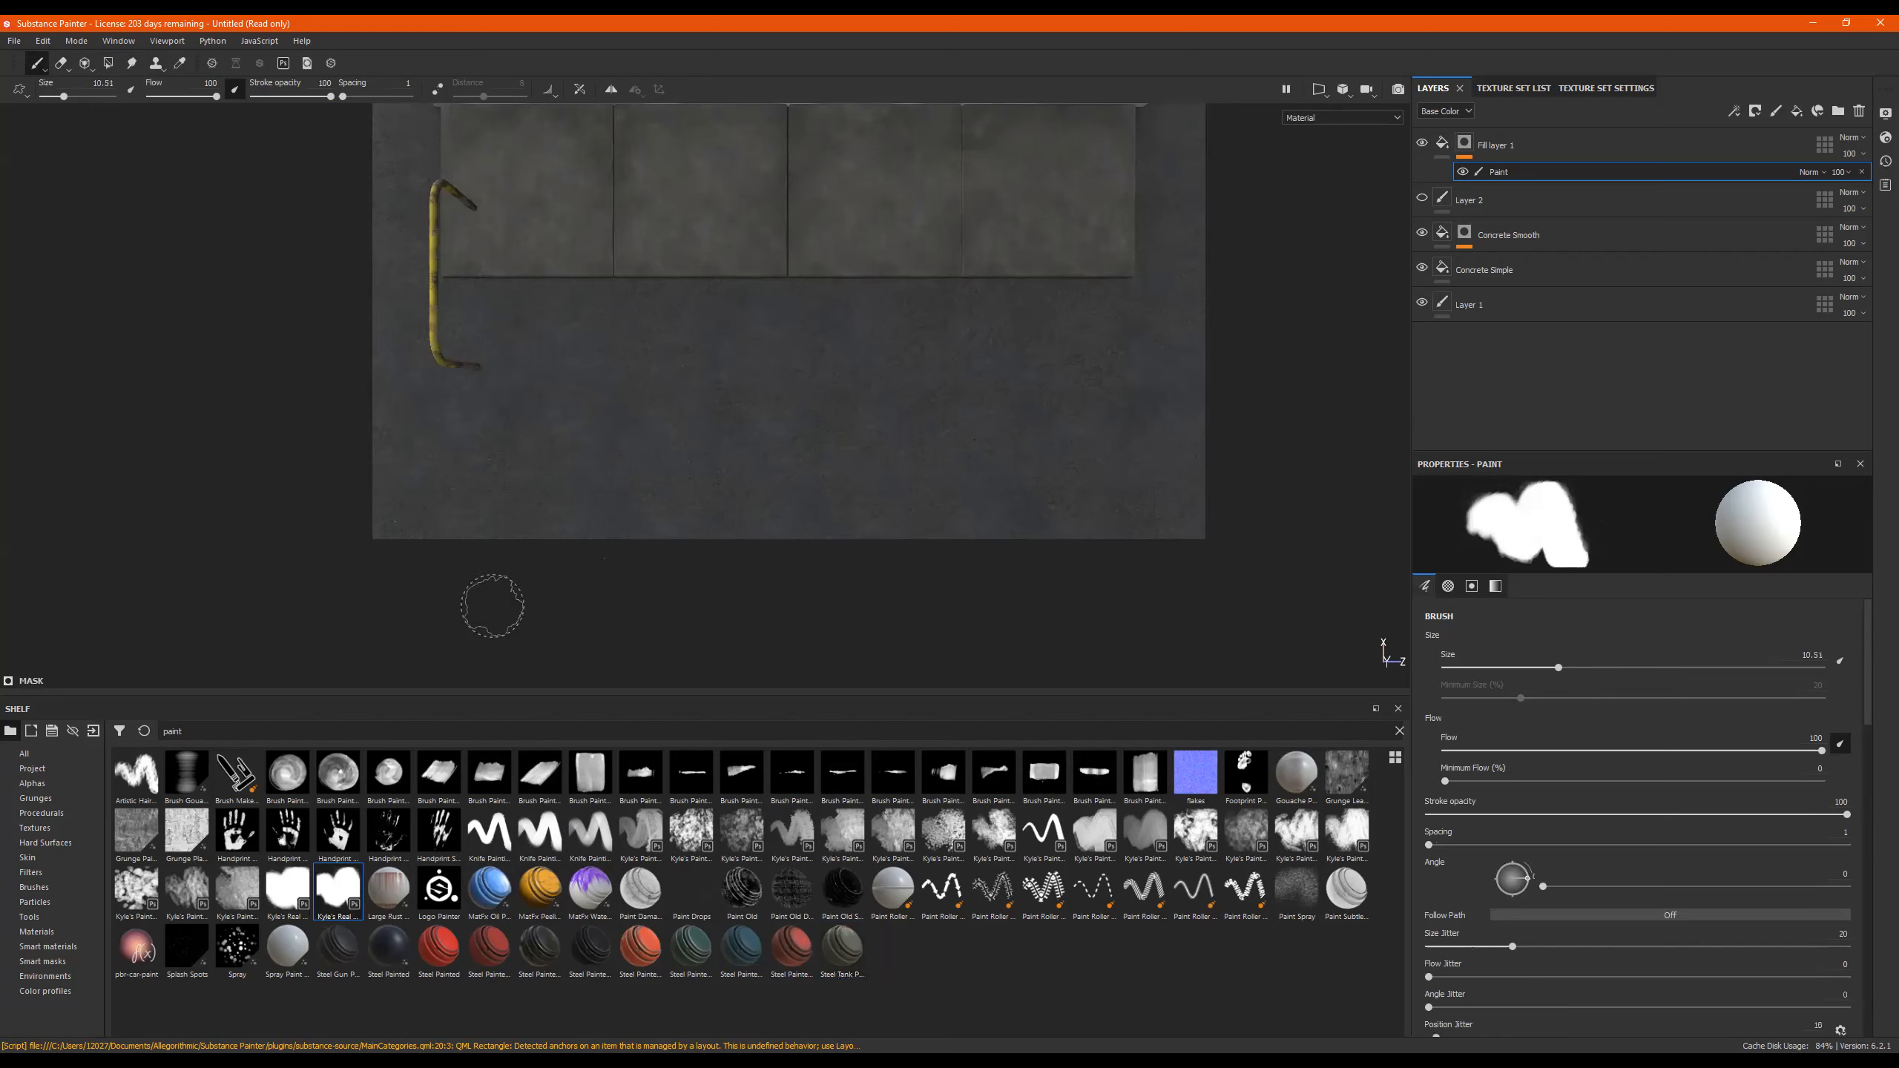
left_click_drag(572, 446, 765, 447)
key("ctrl+z")
left_click_drag(545, 437, 985, 439)
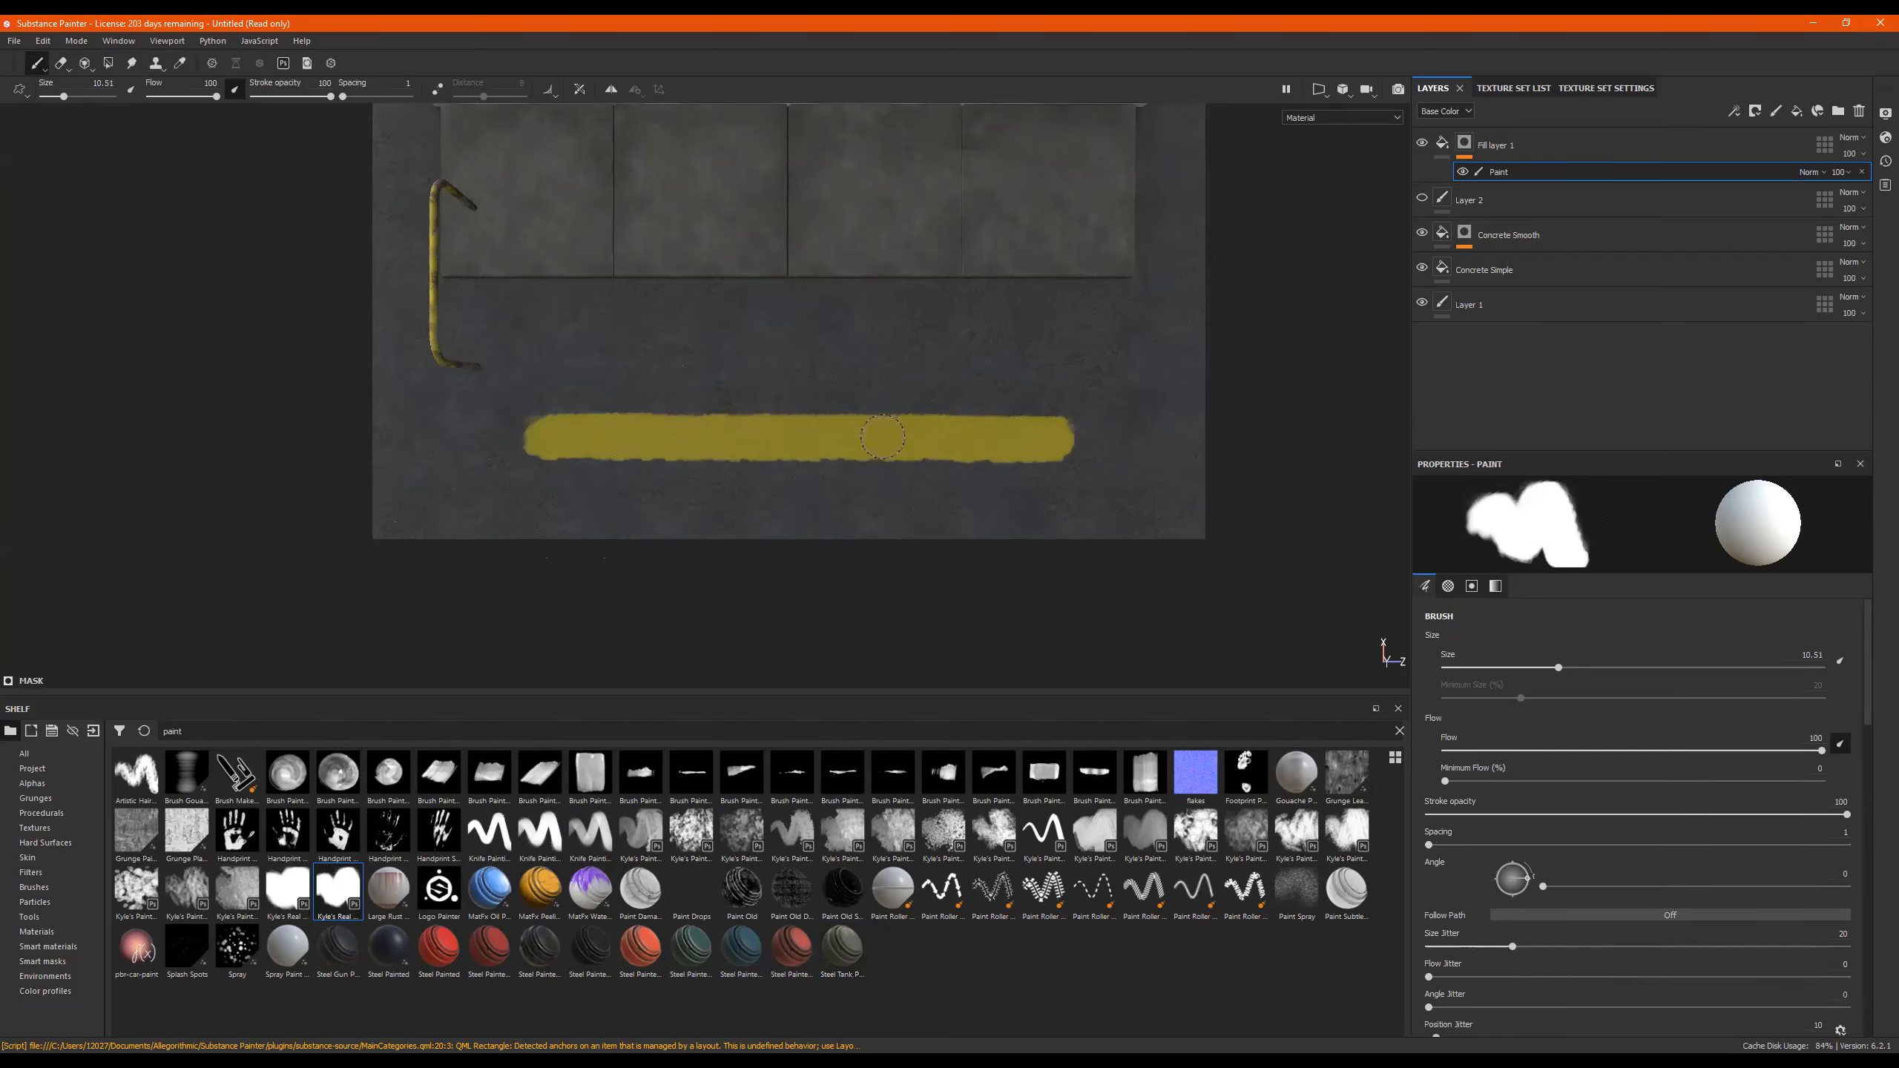
key("ctrl+z")
Set the brush size to 4.2 and paint a straight yellow line across the full width of the road in Fill layer 1's mask.
mouse_move(589, 454)
left_mouse_down("alt")
mouse_move(716, 518)
mouse_move(714, 538)
left_mouse_up("alt")
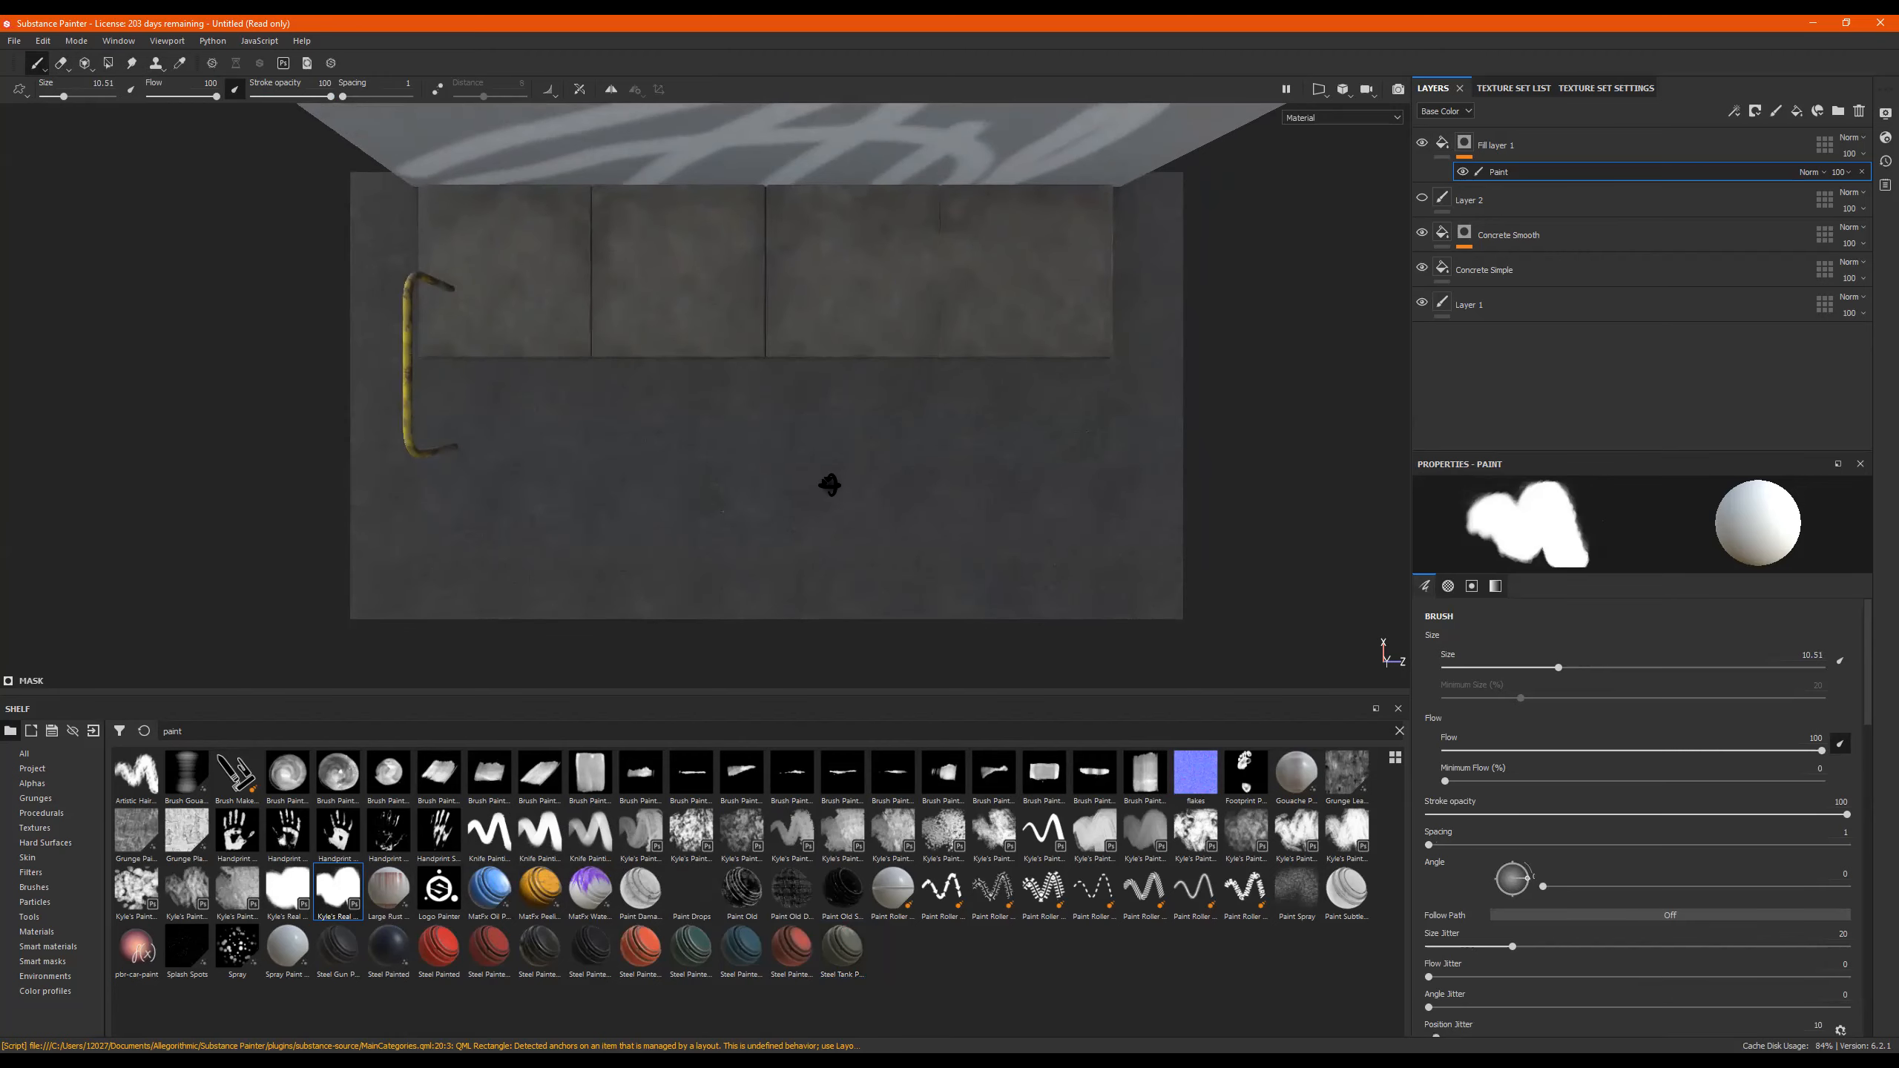
middle_click_drag(879, 474, 1009, 483, "alt")
mouse_move(1008, 483)
right_mouse_down("alt")
mouse_move(595, 534)
mouse_move(746, 497)
right_mouse_up("alt")
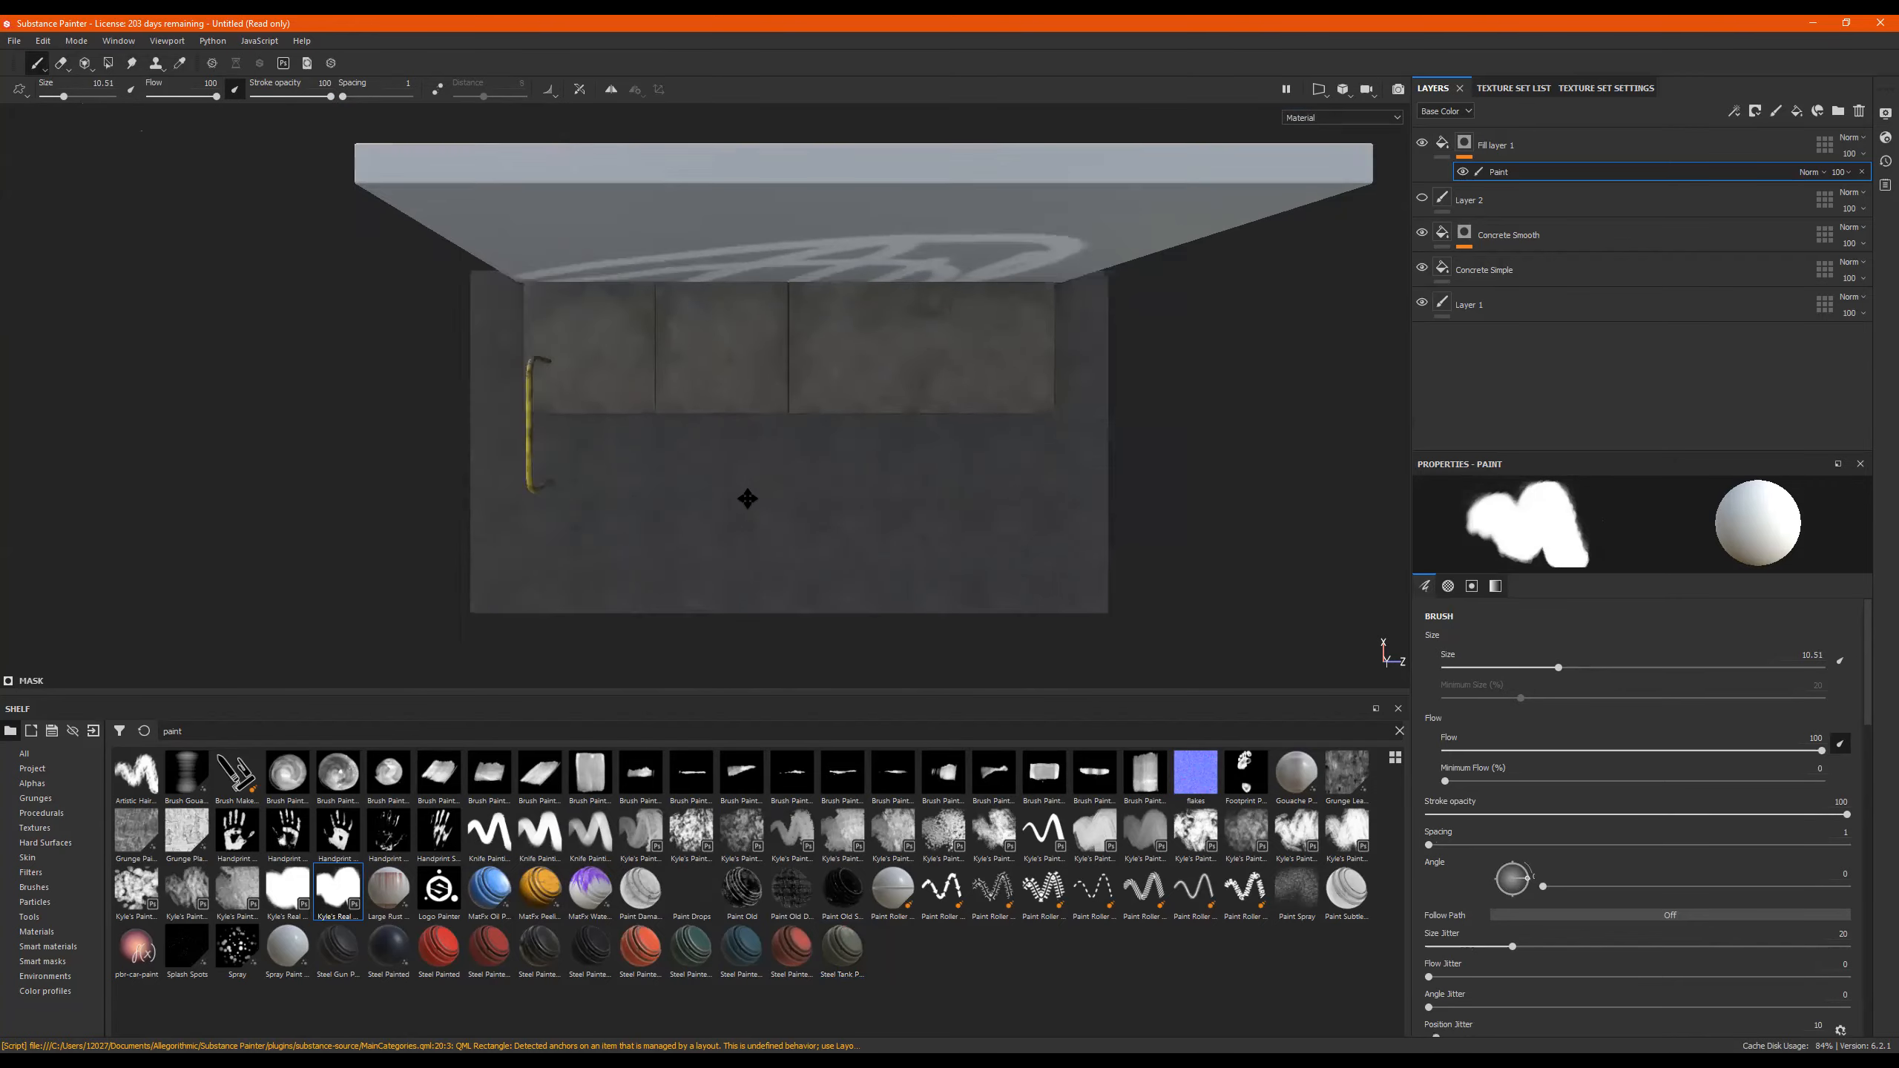
mouse_move(742, 505)
left_mouse_down("alt")
mouse_move(960, 344)
mouse_move(878, 397)
mouse_move(793, 626)
mouse_move(831, 284)
mouse_move(1162, 293)
mouse_move(374, 350)
mouse_move(755, 328)
mouse_move(774, 570)
mouse_move(860, 483)
mouse_move(906, 484)
left_mouse_up("alt")
right_click_drag(598, 485, 1114, 466, "alt")
middle_click_drag(941, 460, 899, 434, "alt")
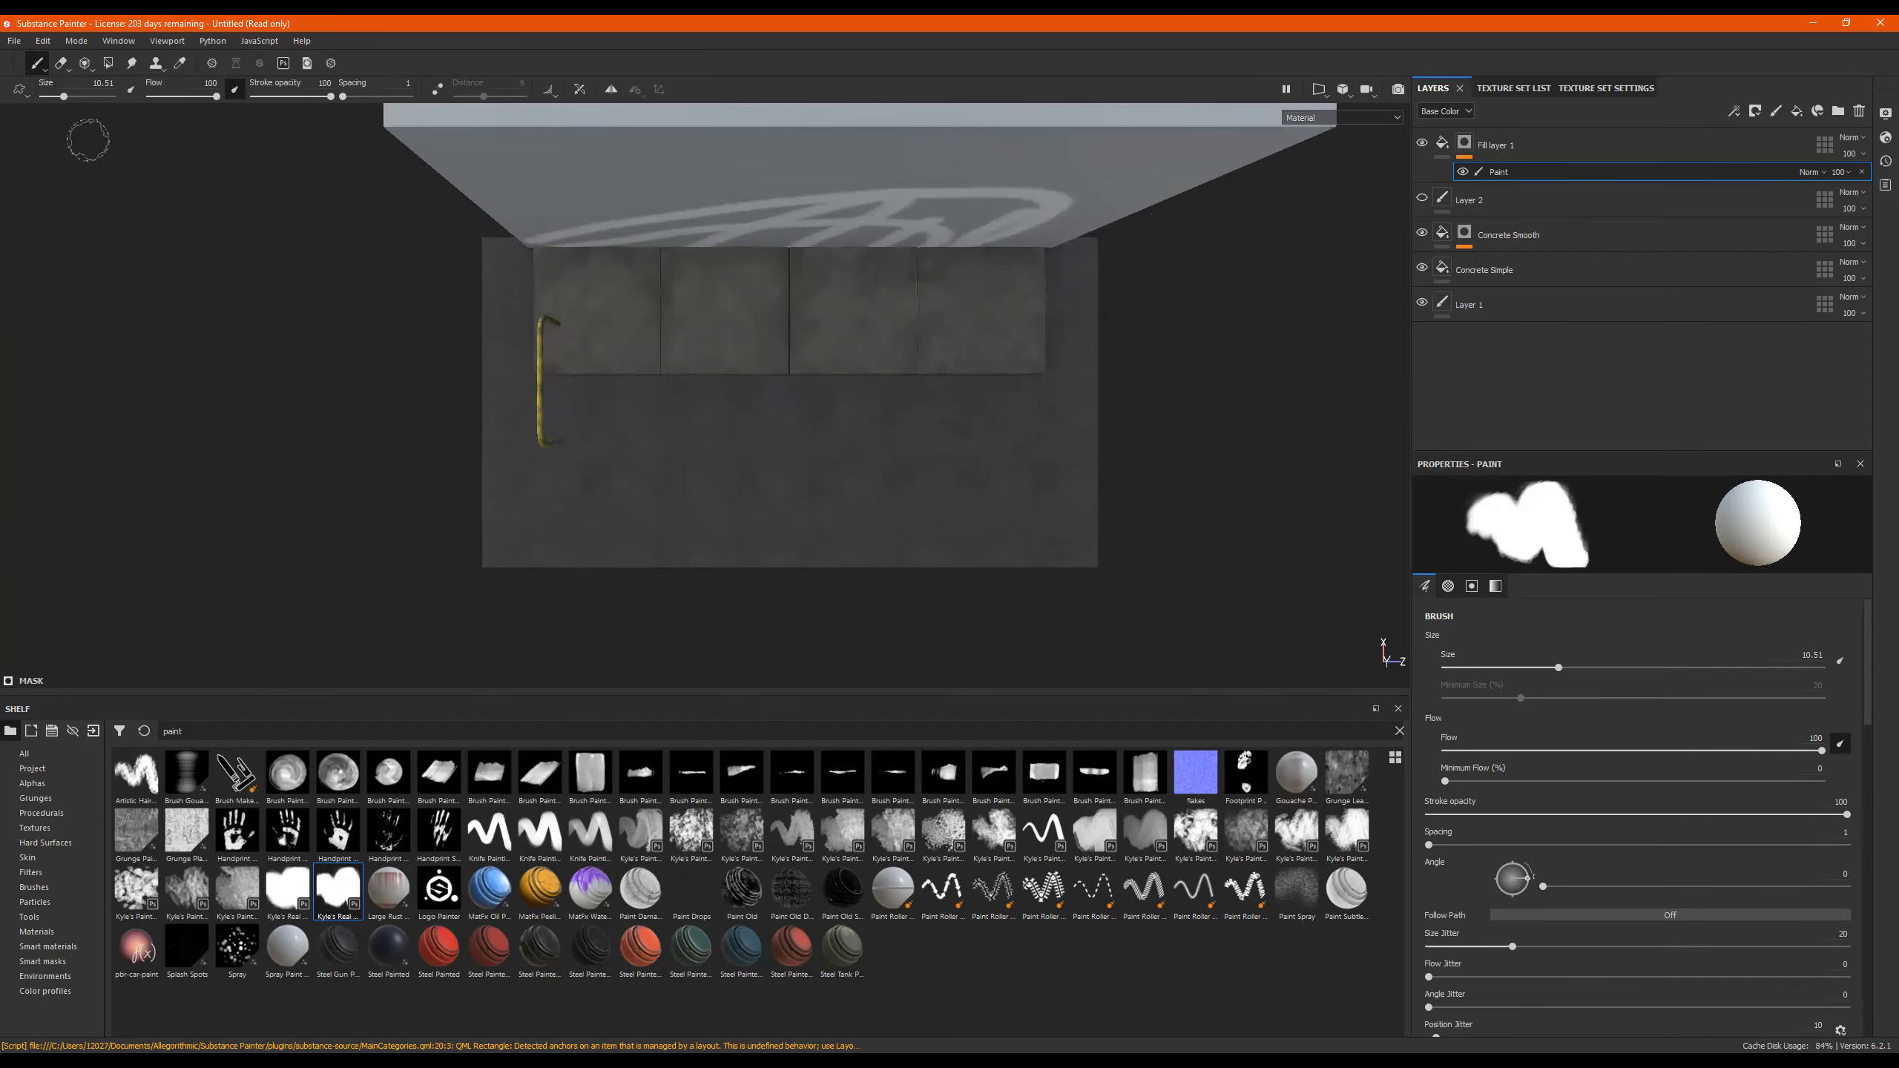
left_click(101, 84)
type("4.2")
key("Return")
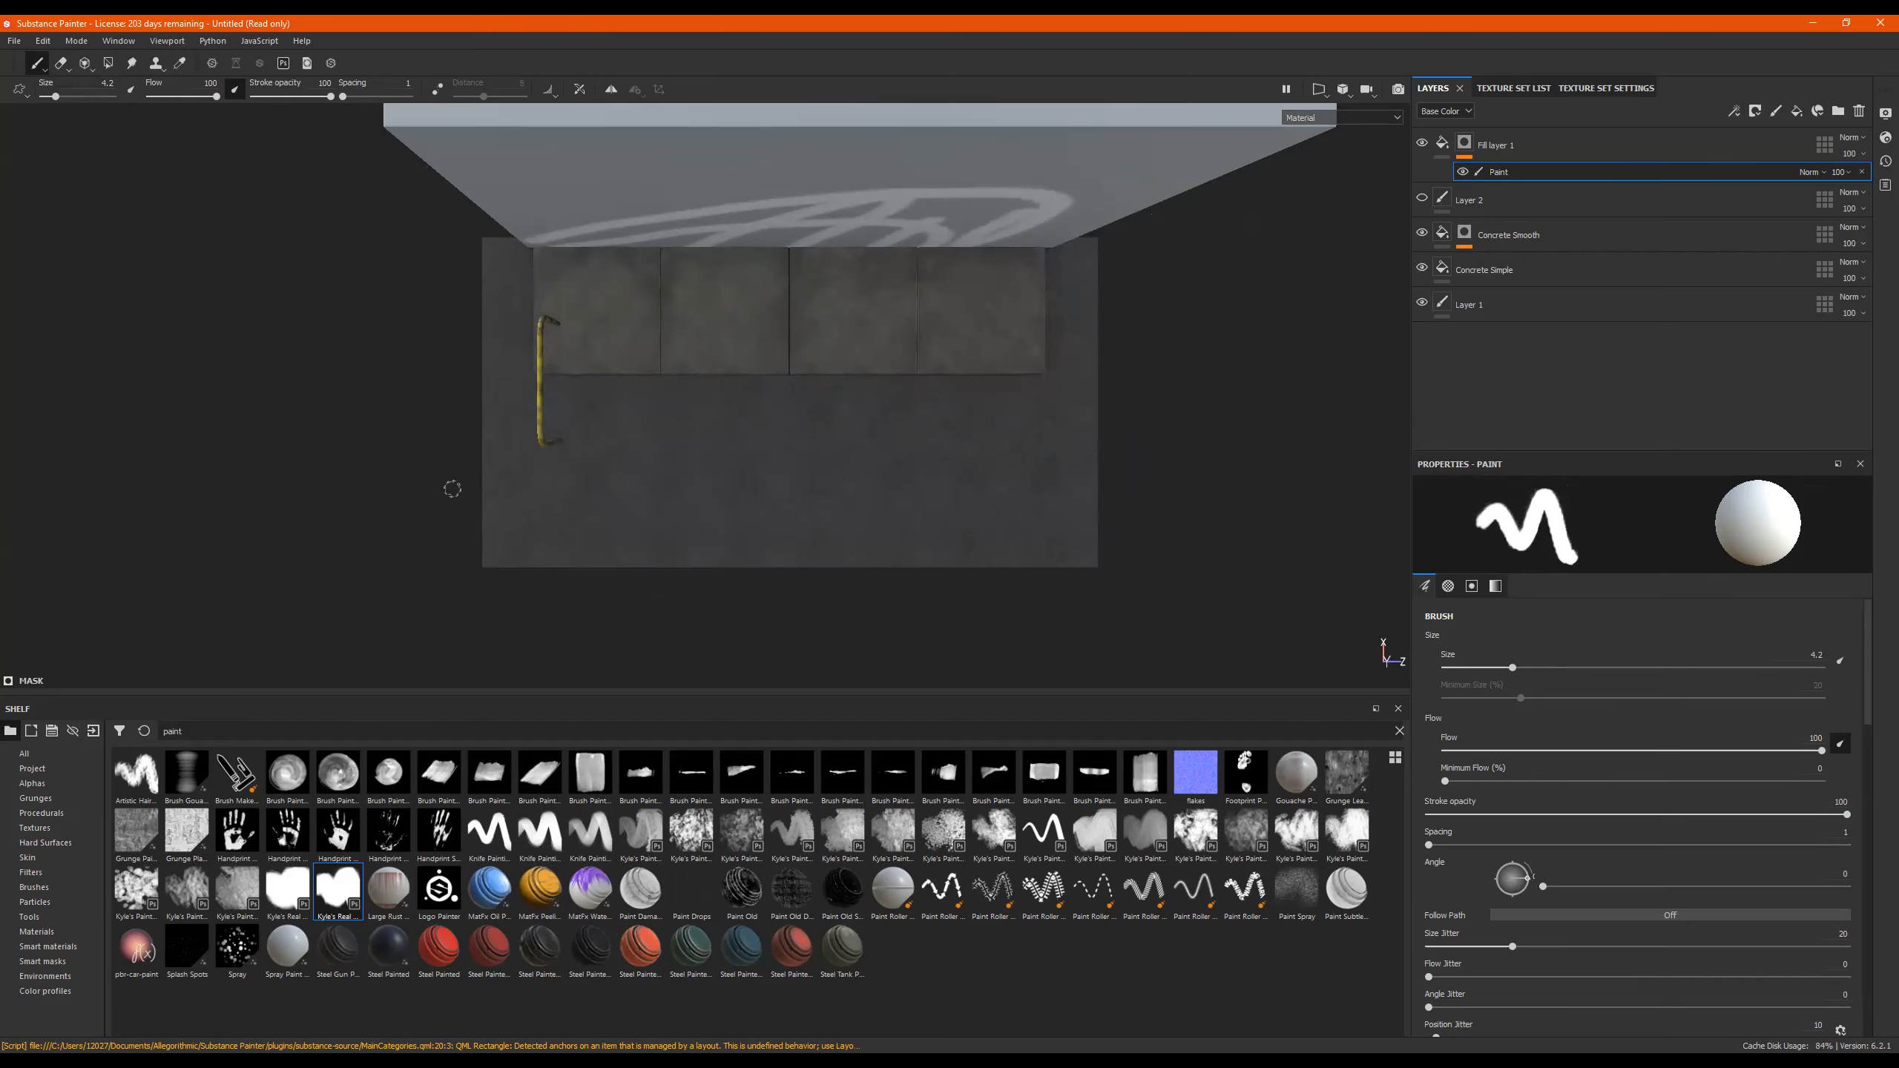
key("shift")
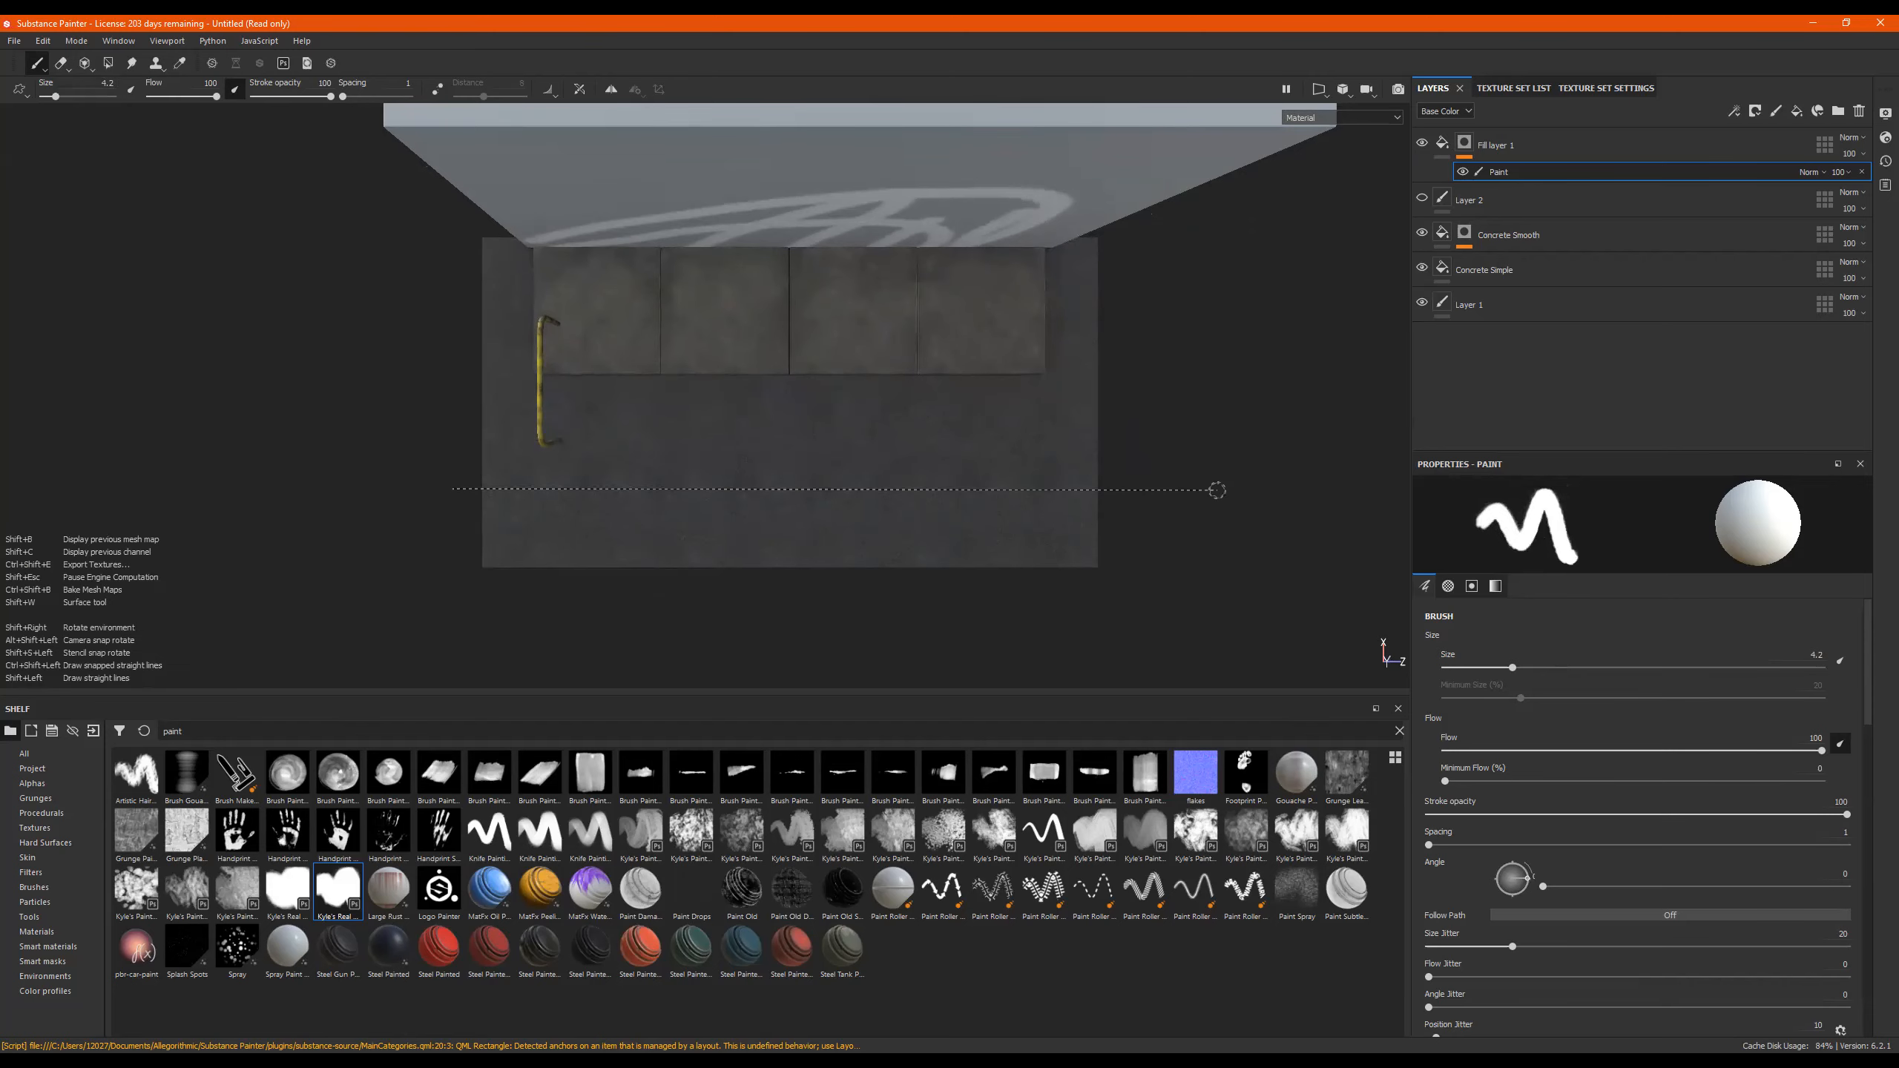
left_click(1217, 490, "shift")
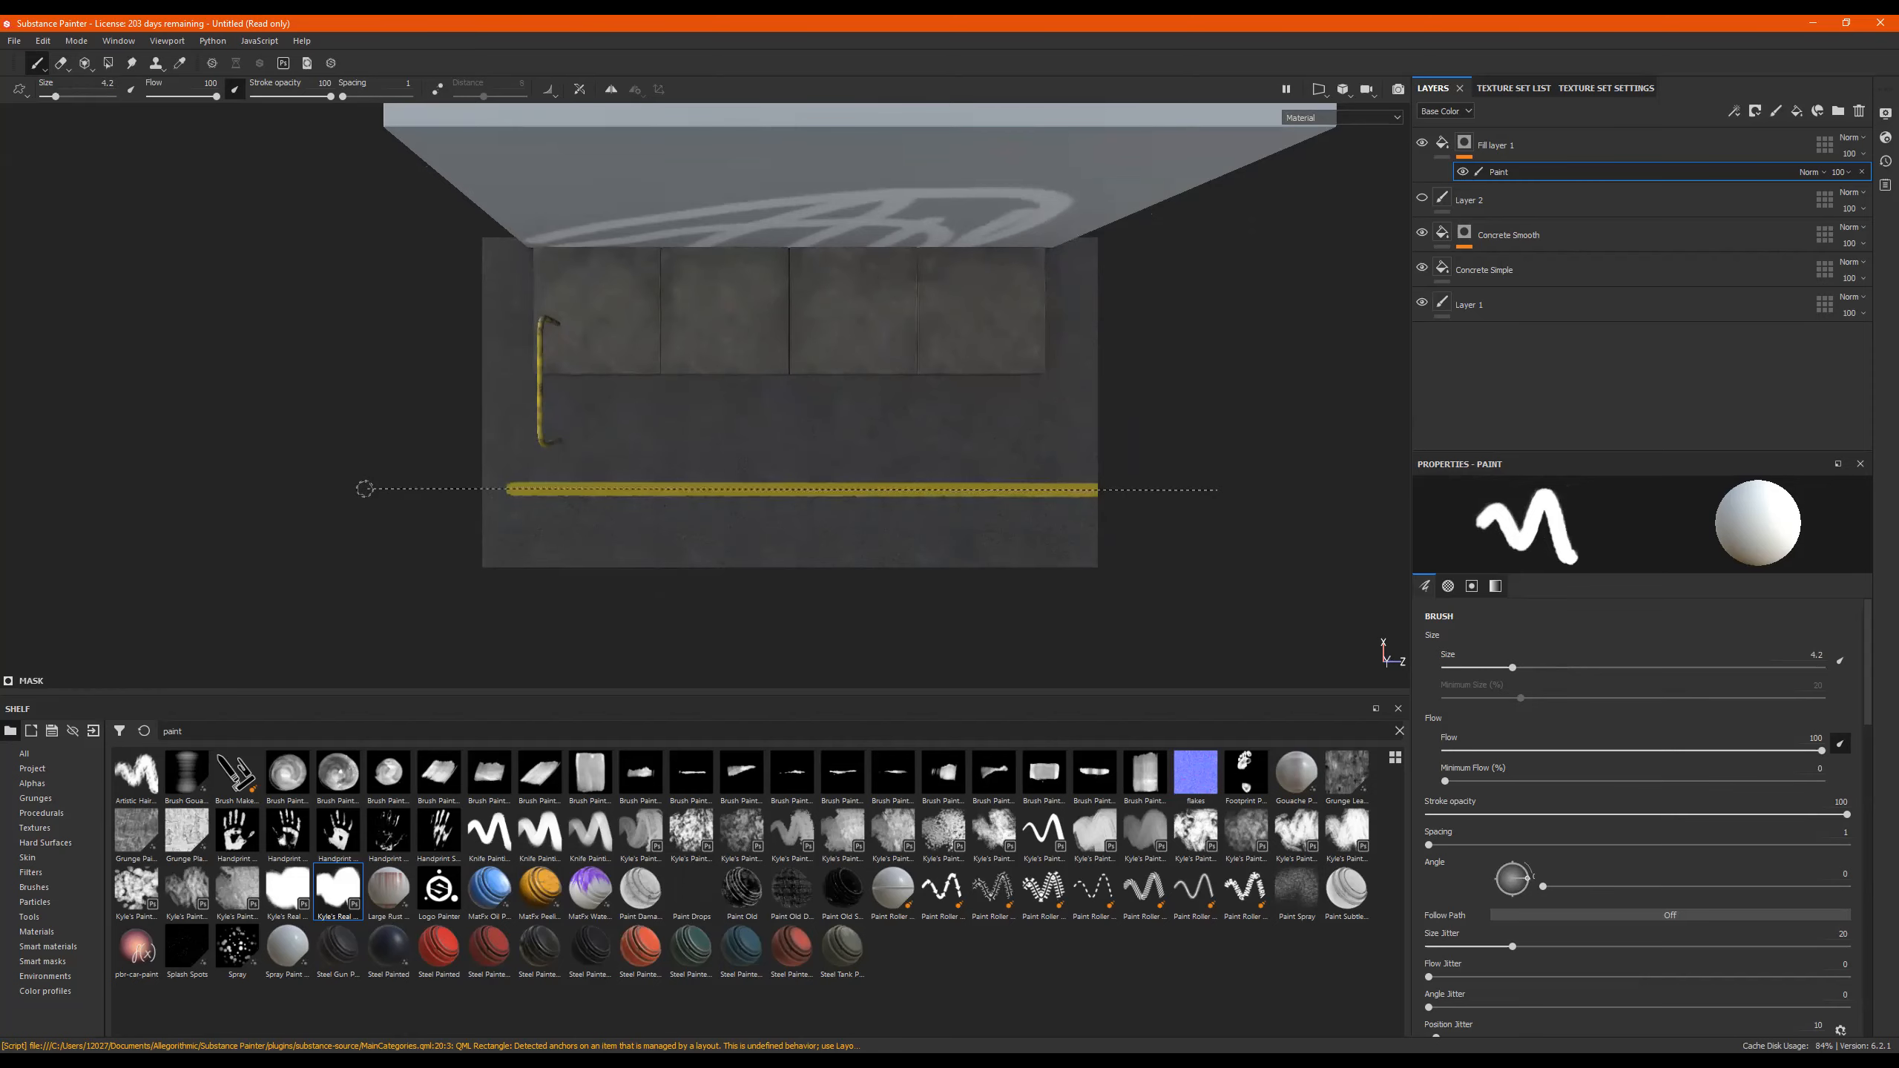
left_click(357, 488, "shift")
Paint a second straight yellow line just outside the first, parallel to it and running from edge to edge of the road.
key("shift")
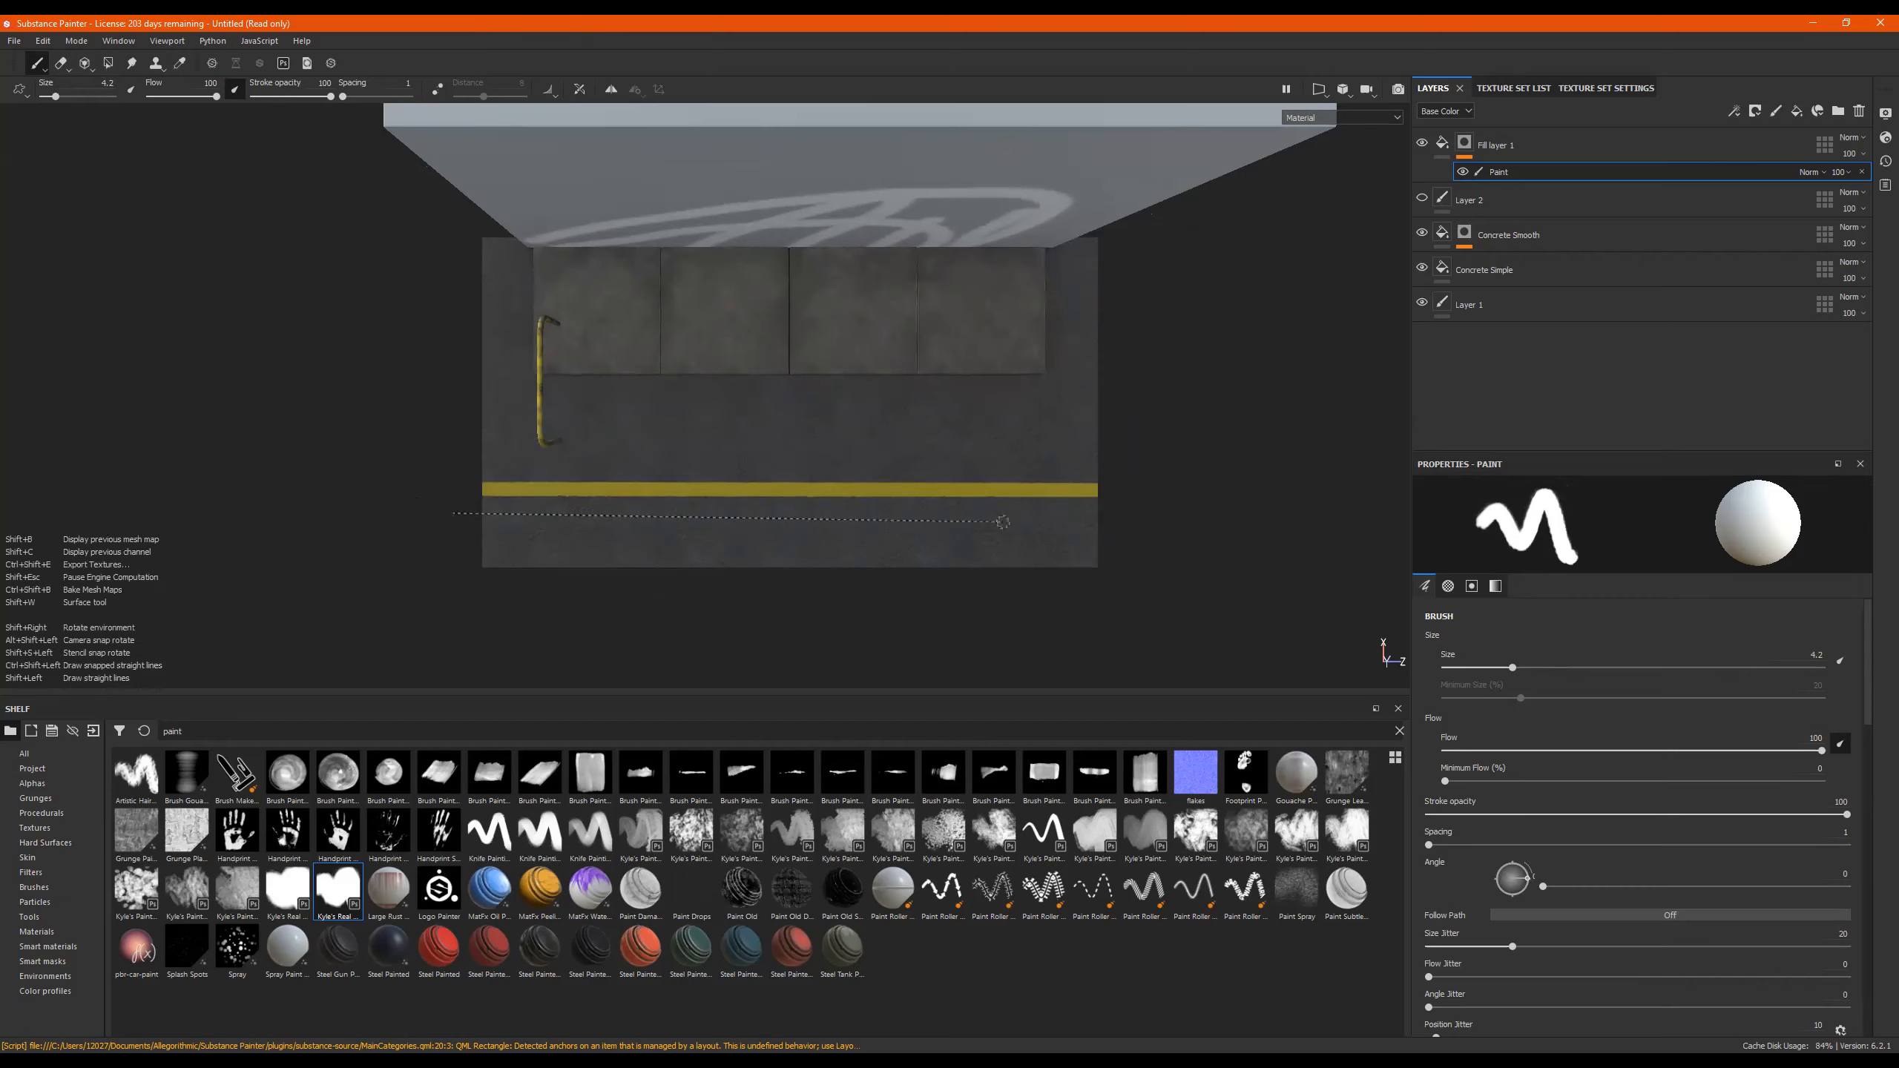
left_click(1154, 517, "shift")
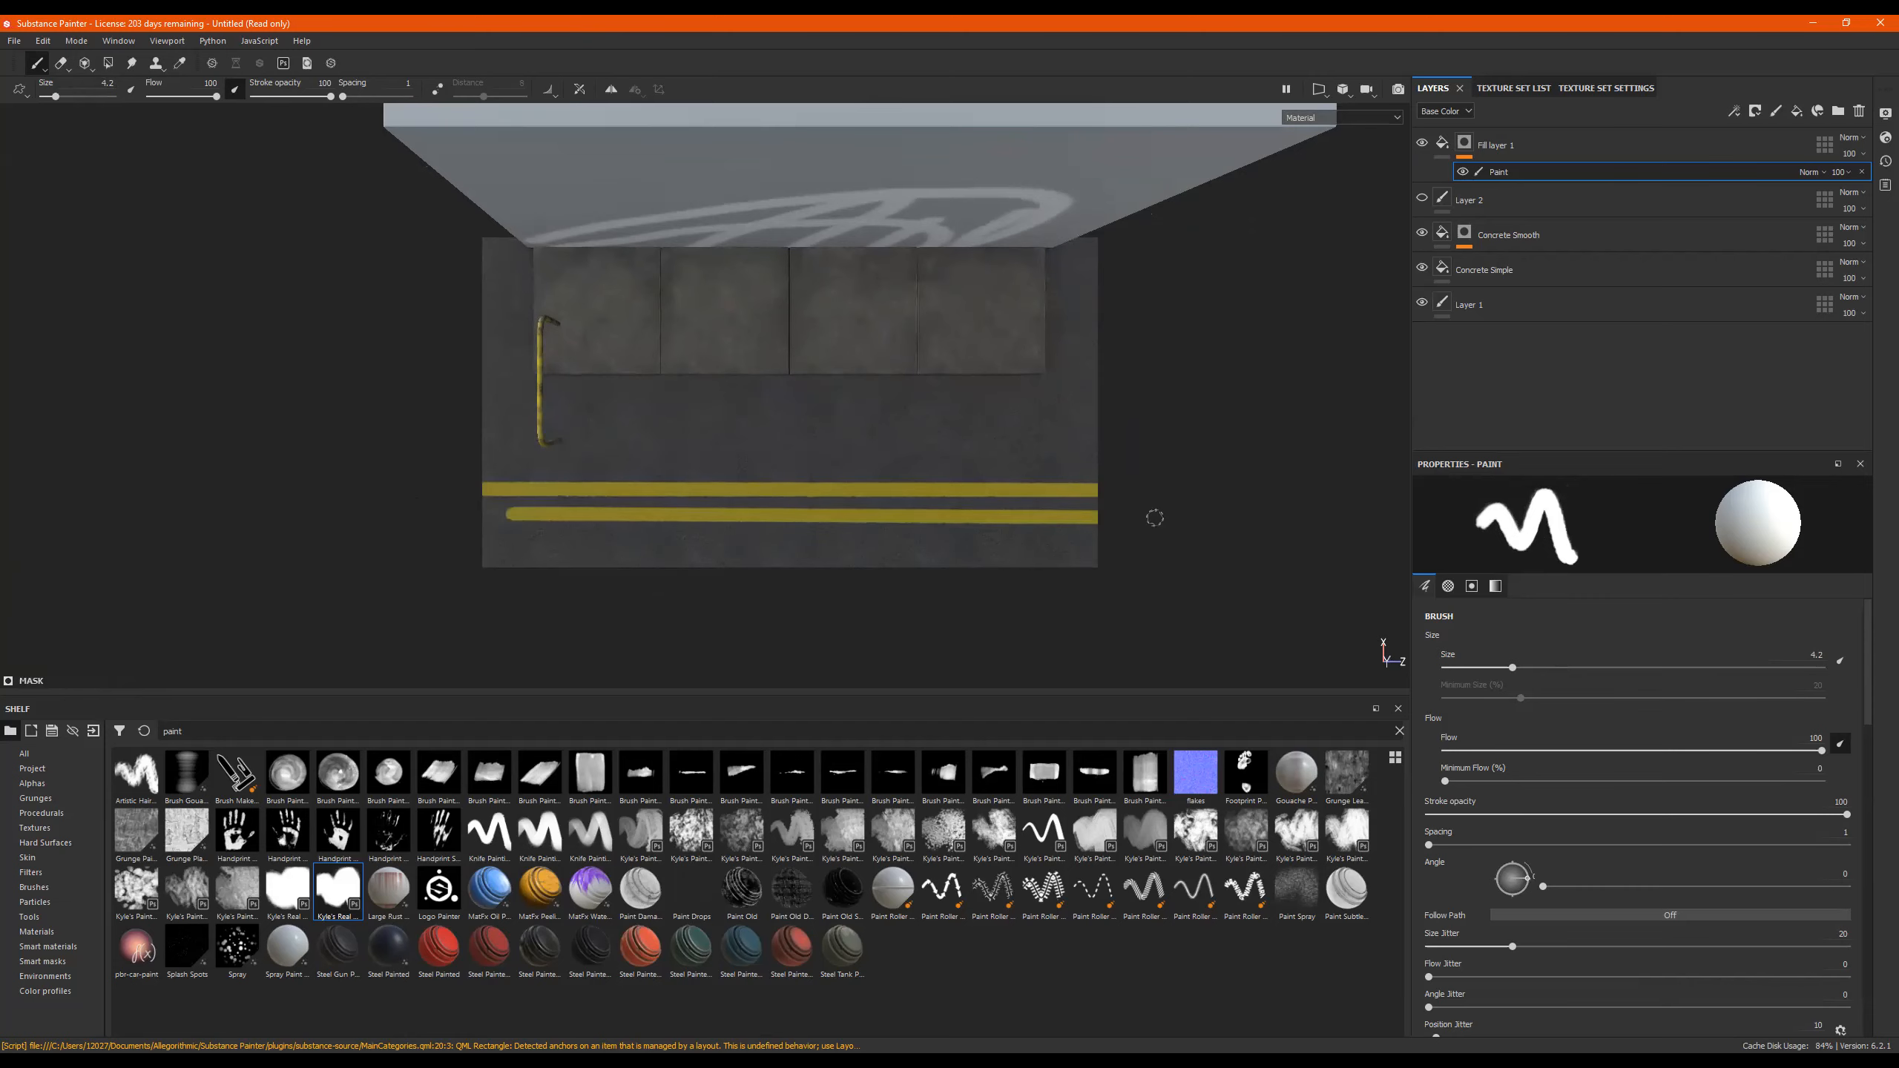
left_click(421, 516, "shift")
scroll(869, 492, "up", 4)
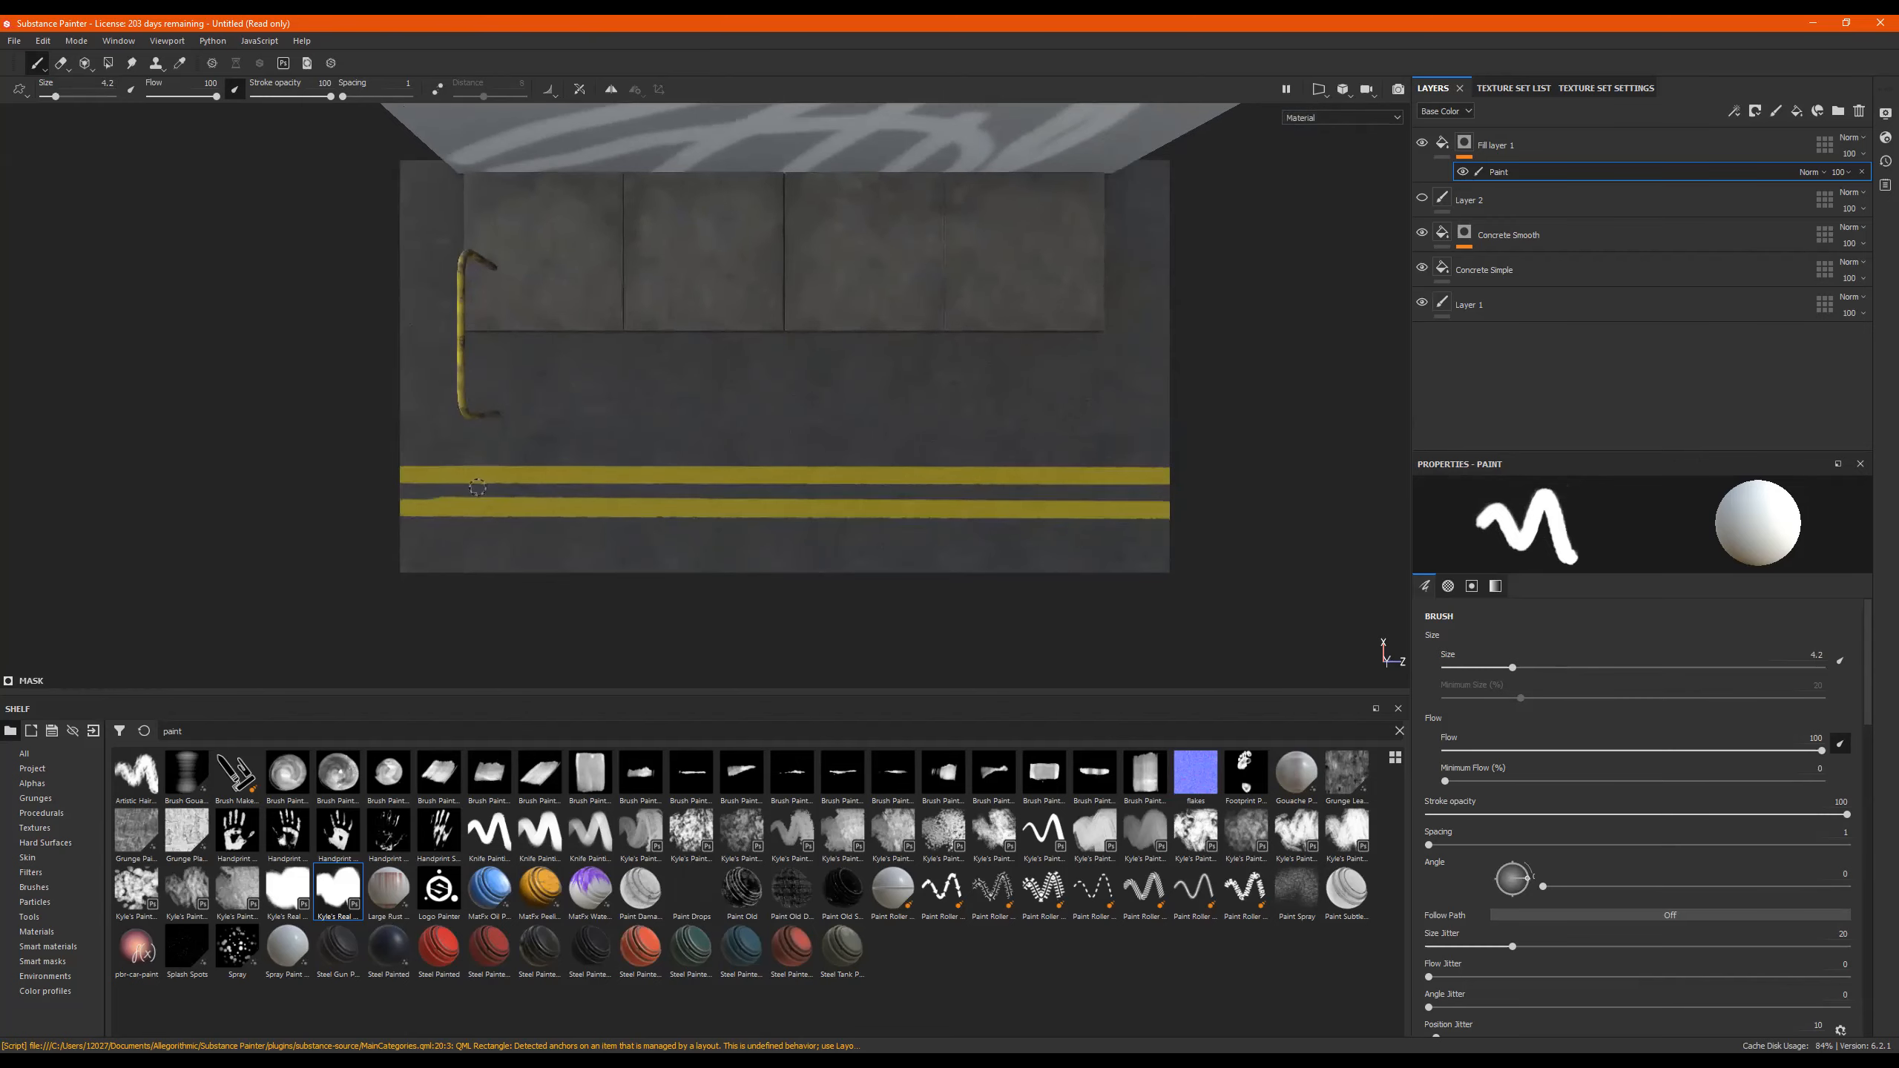
Load the second solid Kyle's Real brush preset on the eraser at size 3.2 and erase a straight line along the gap between the yellow lines.
left_click(60, 66)
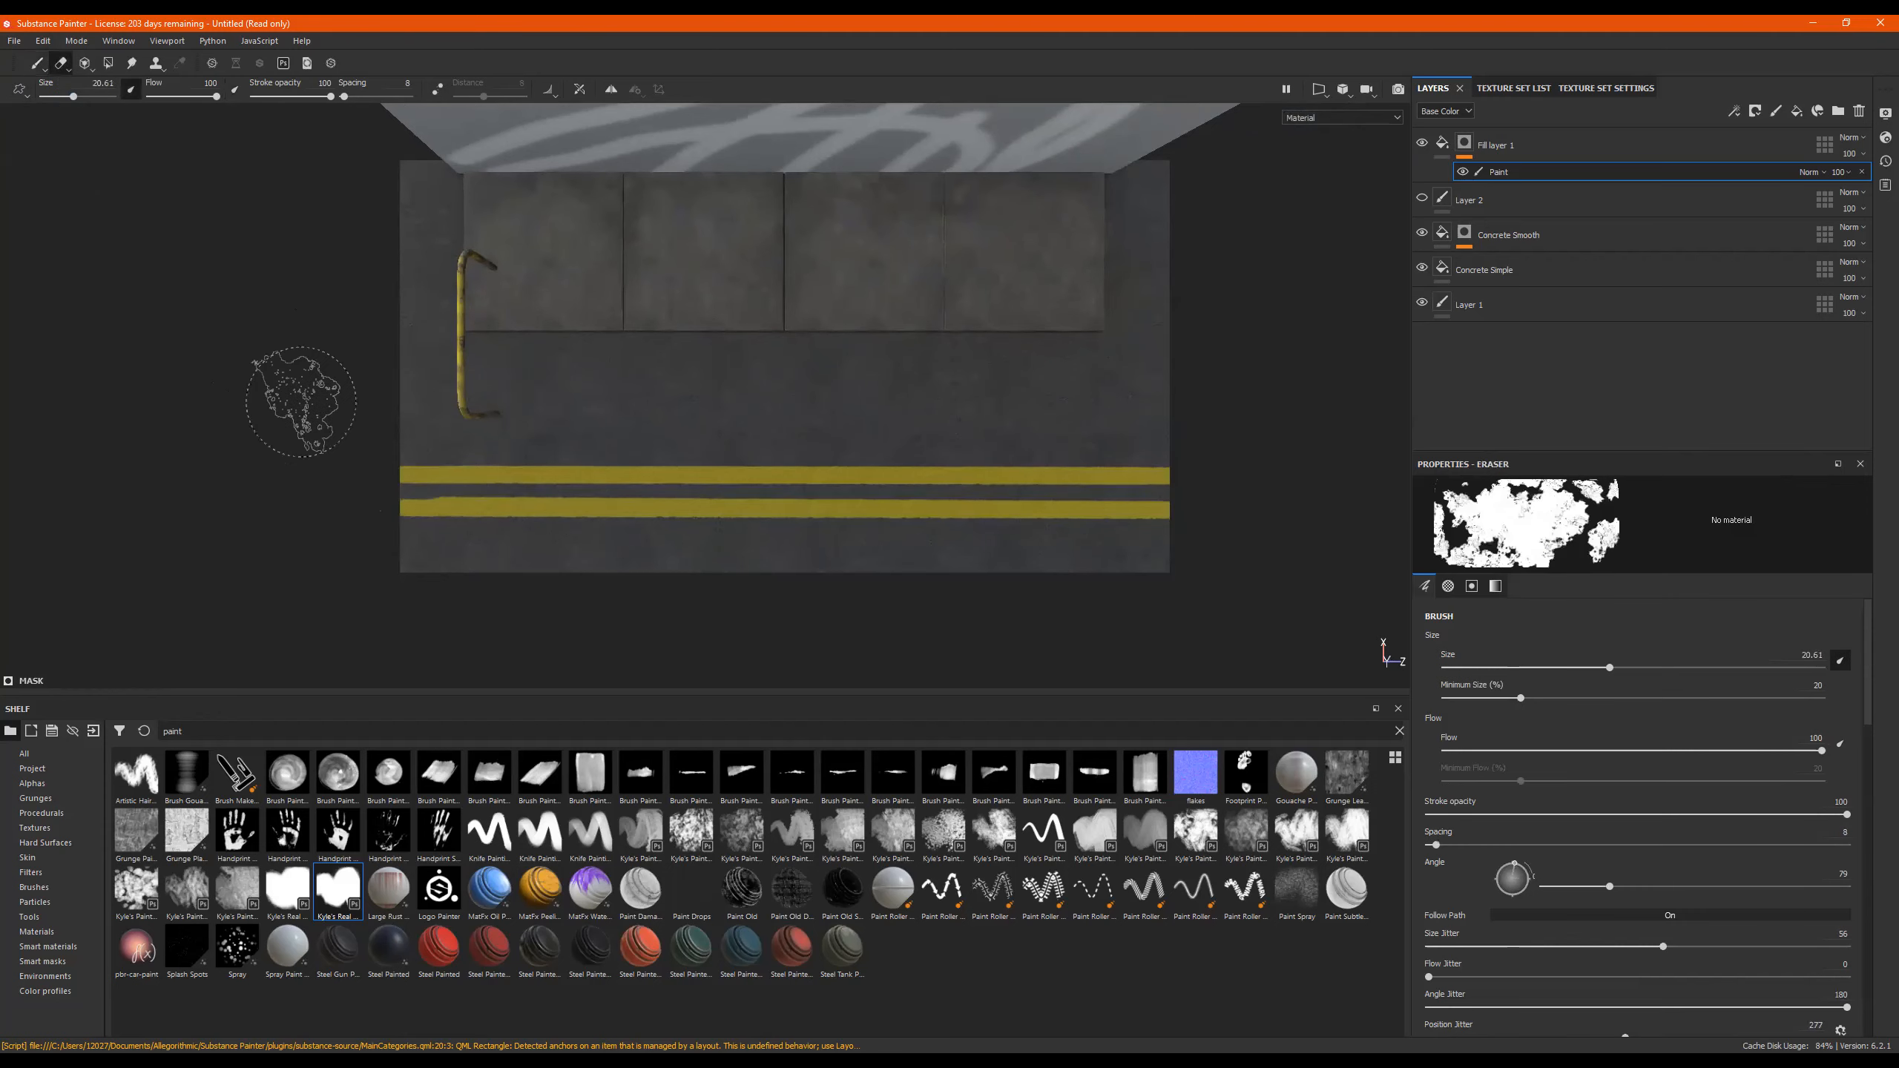
left_click(330, 900)
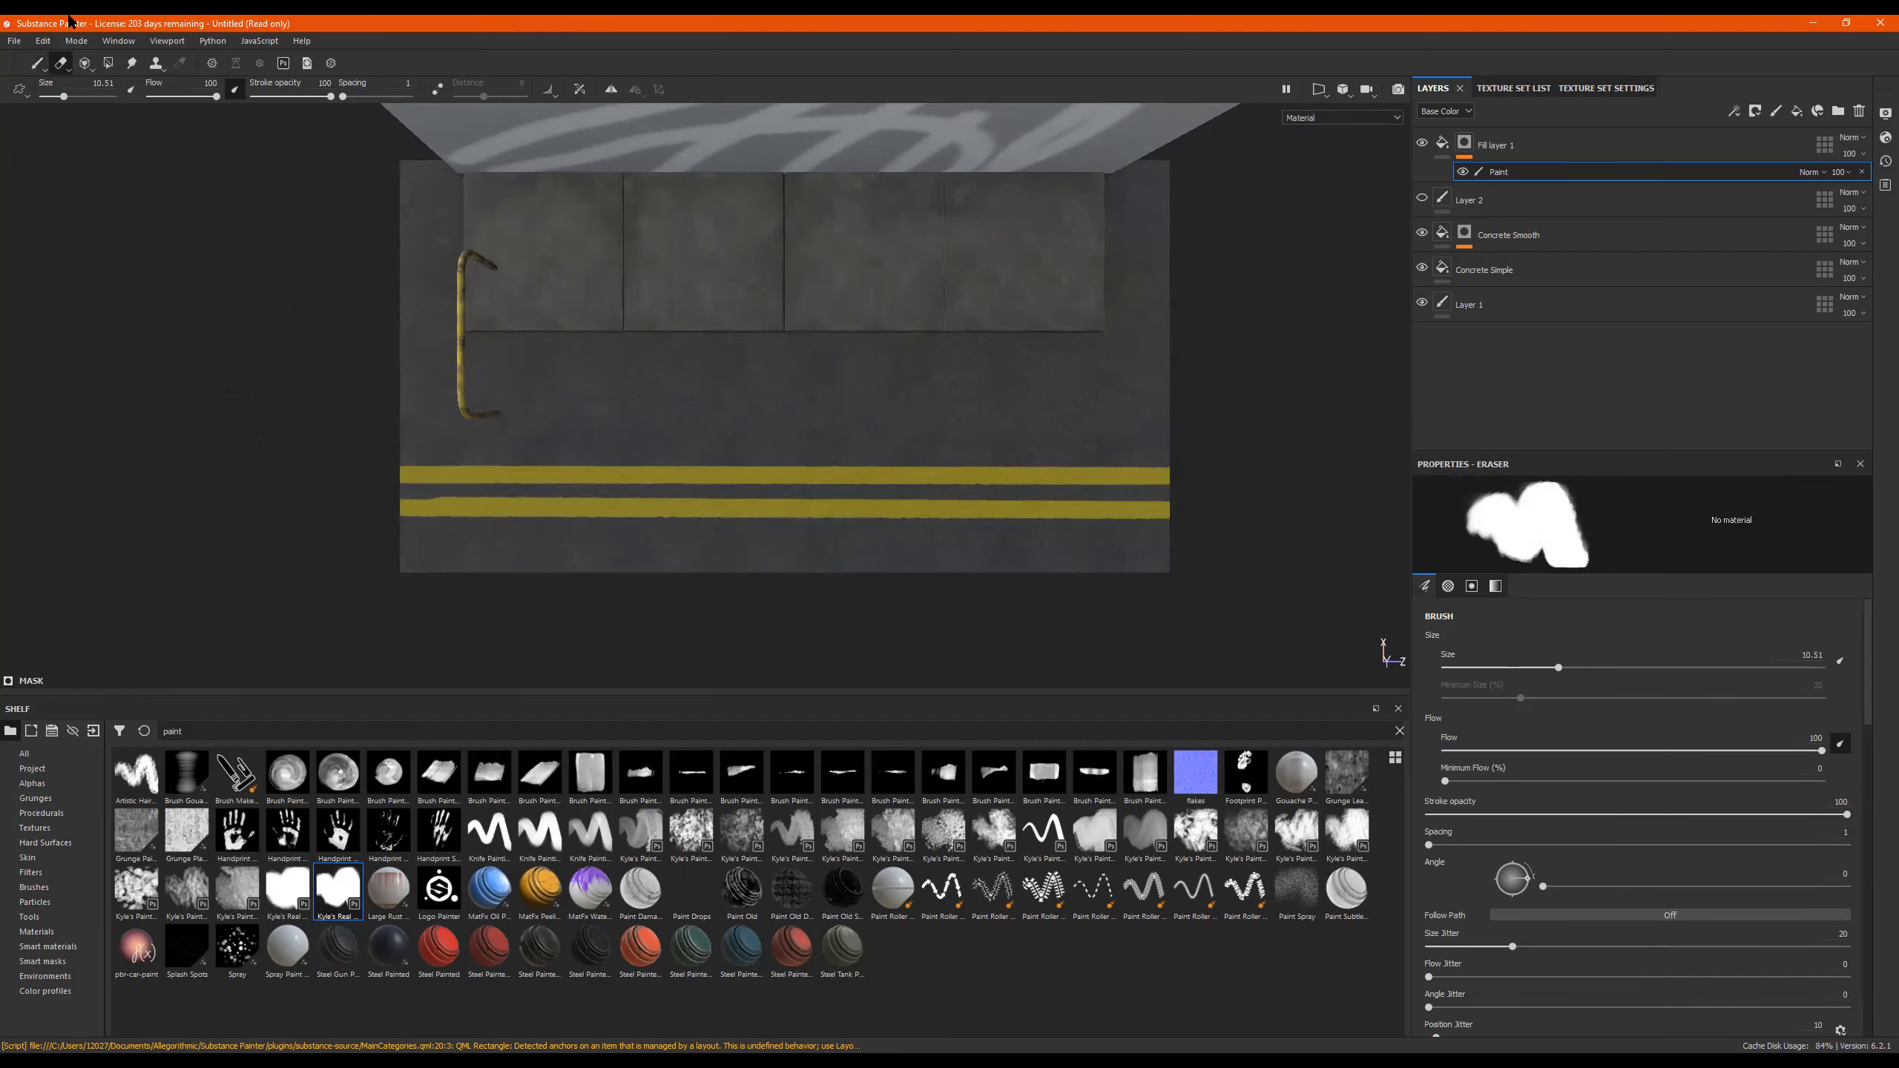
left_click_drag(64, 97, 52, 96)
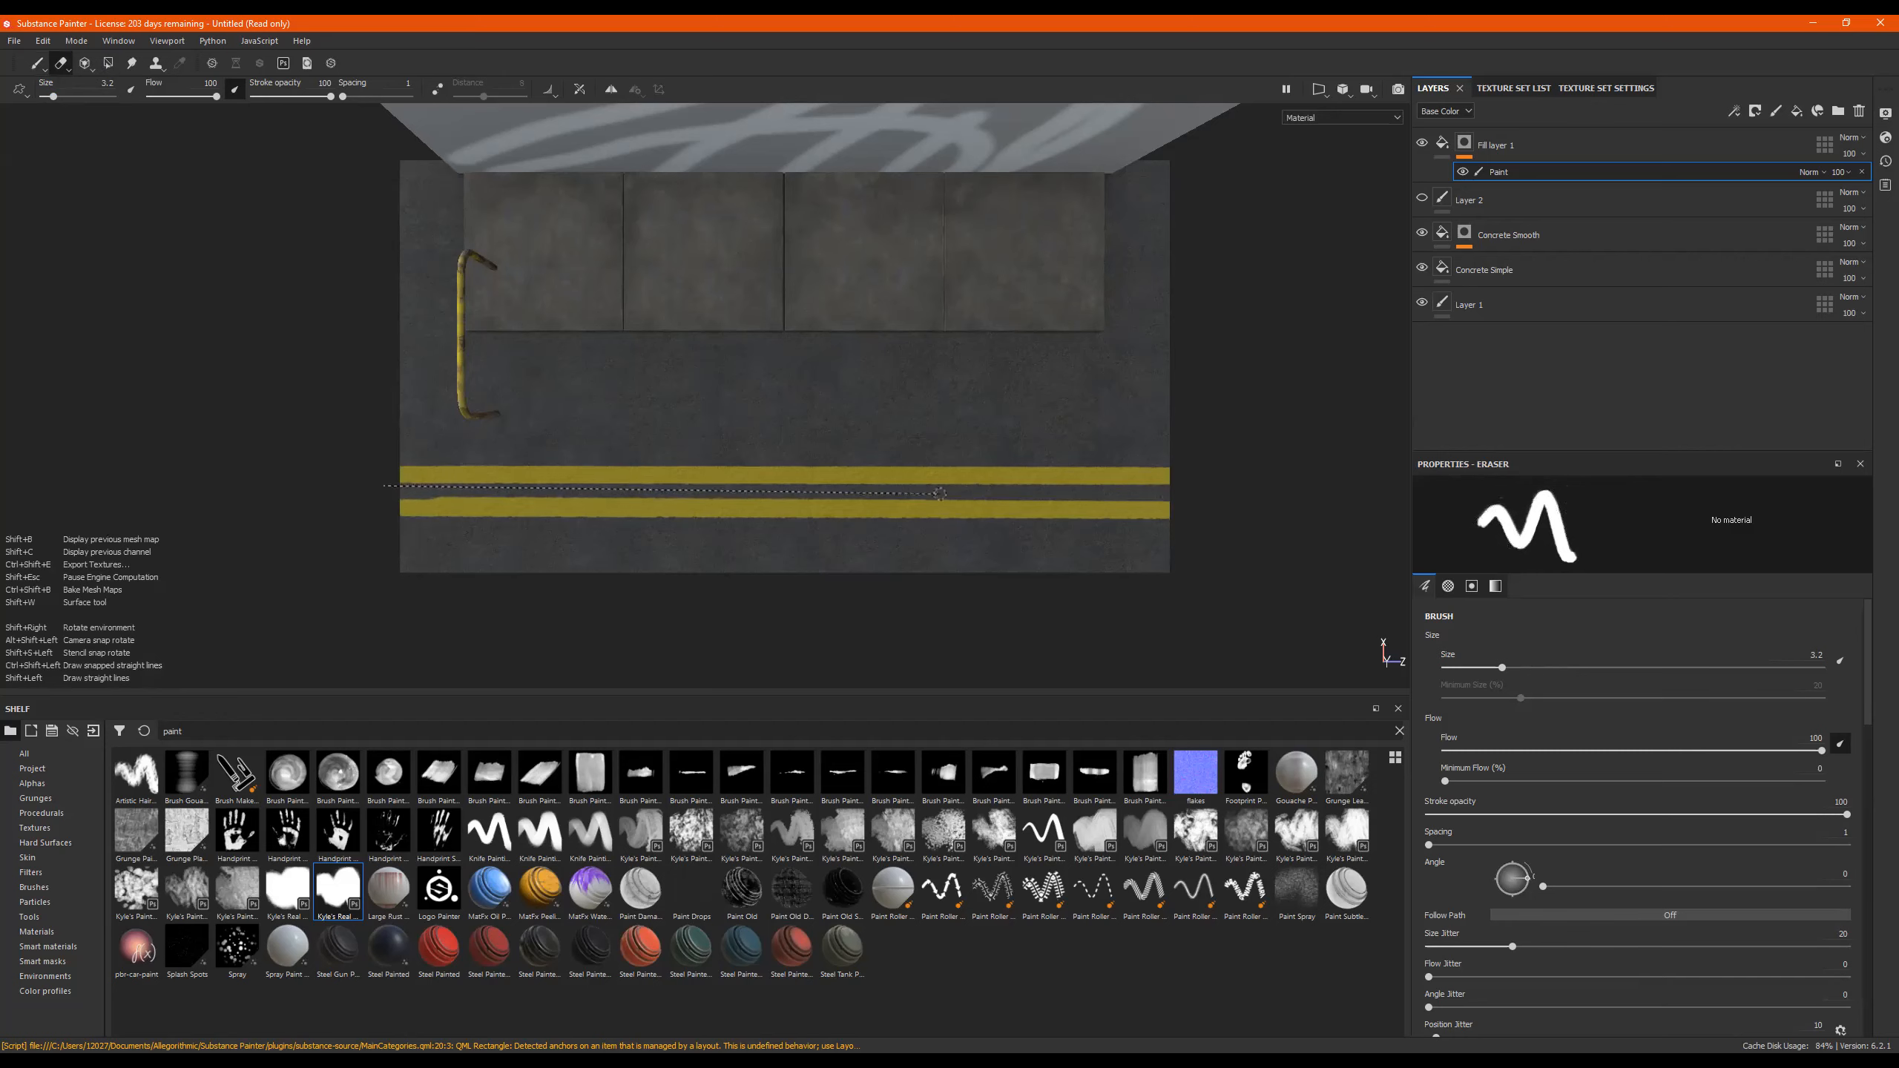
left_click(1255, 492, "shift")
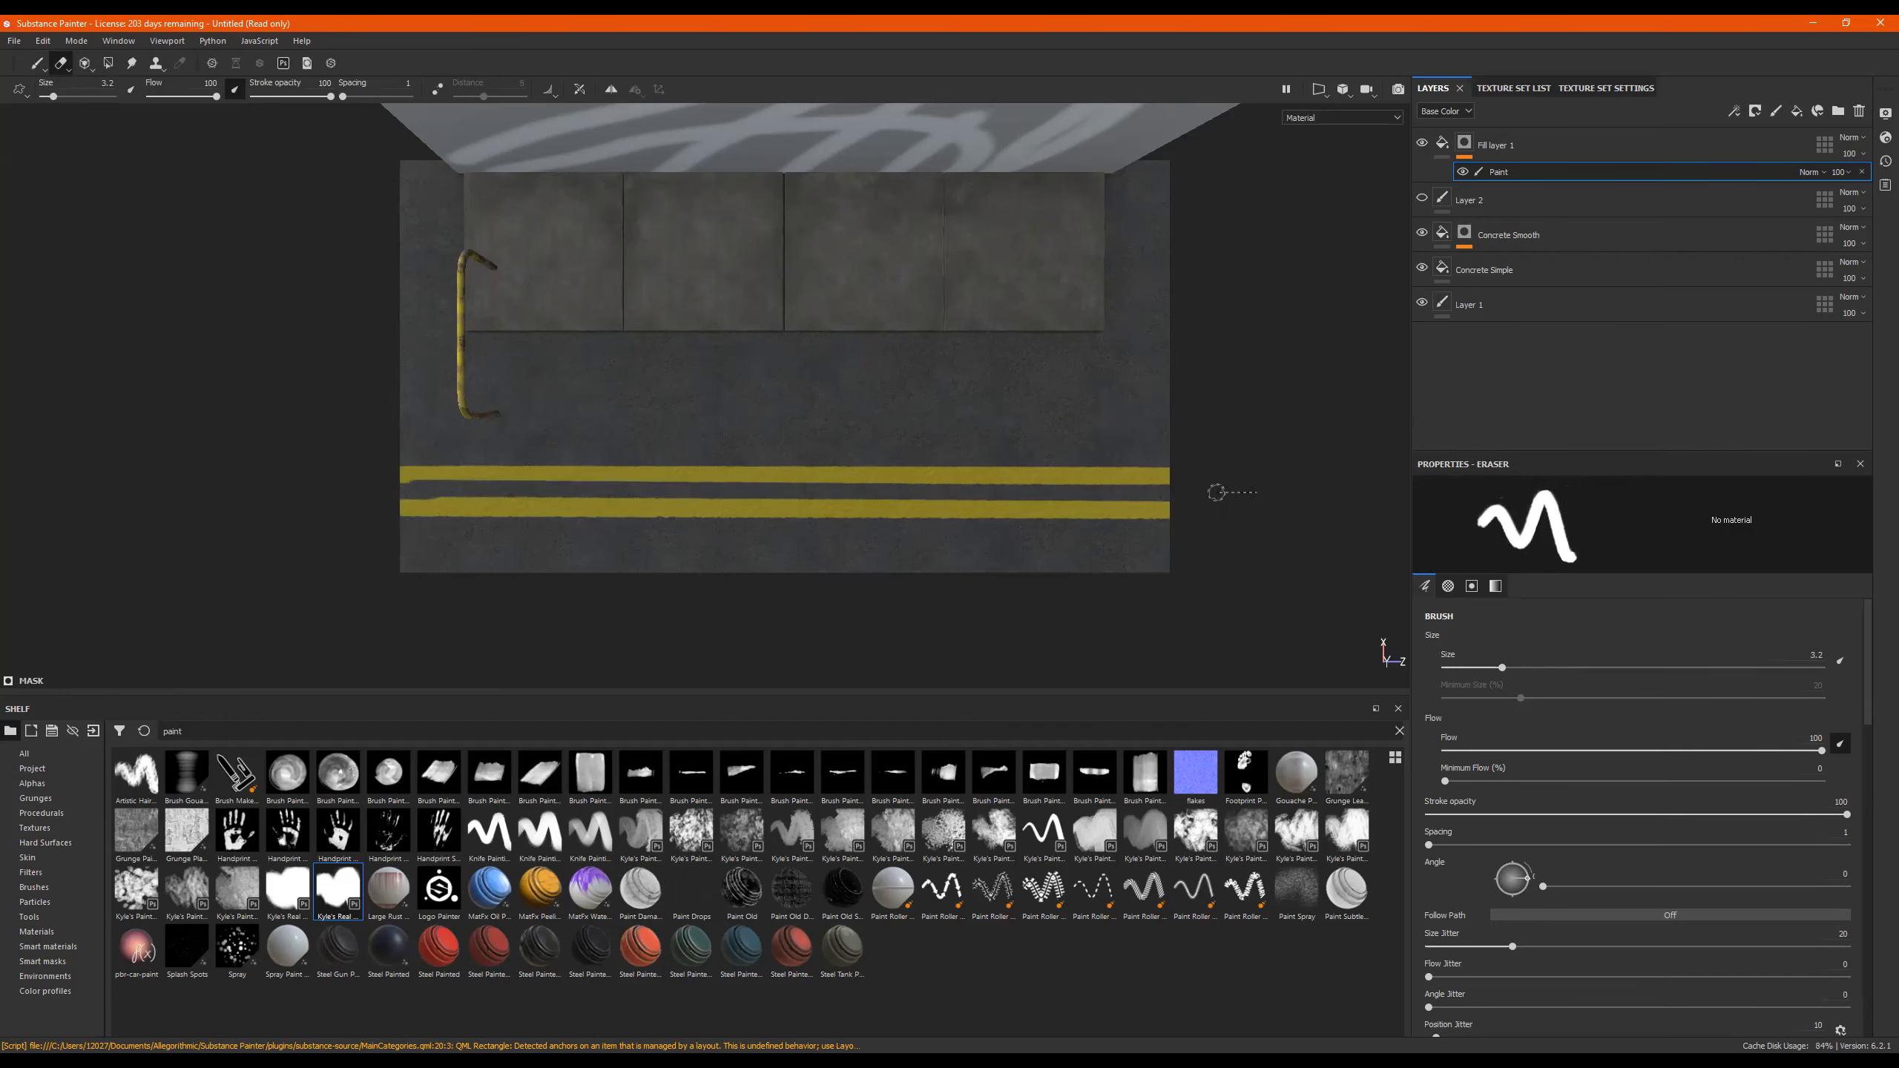
left_click_drag(1093, 450, 1126, 516)
key("ctrl+z")
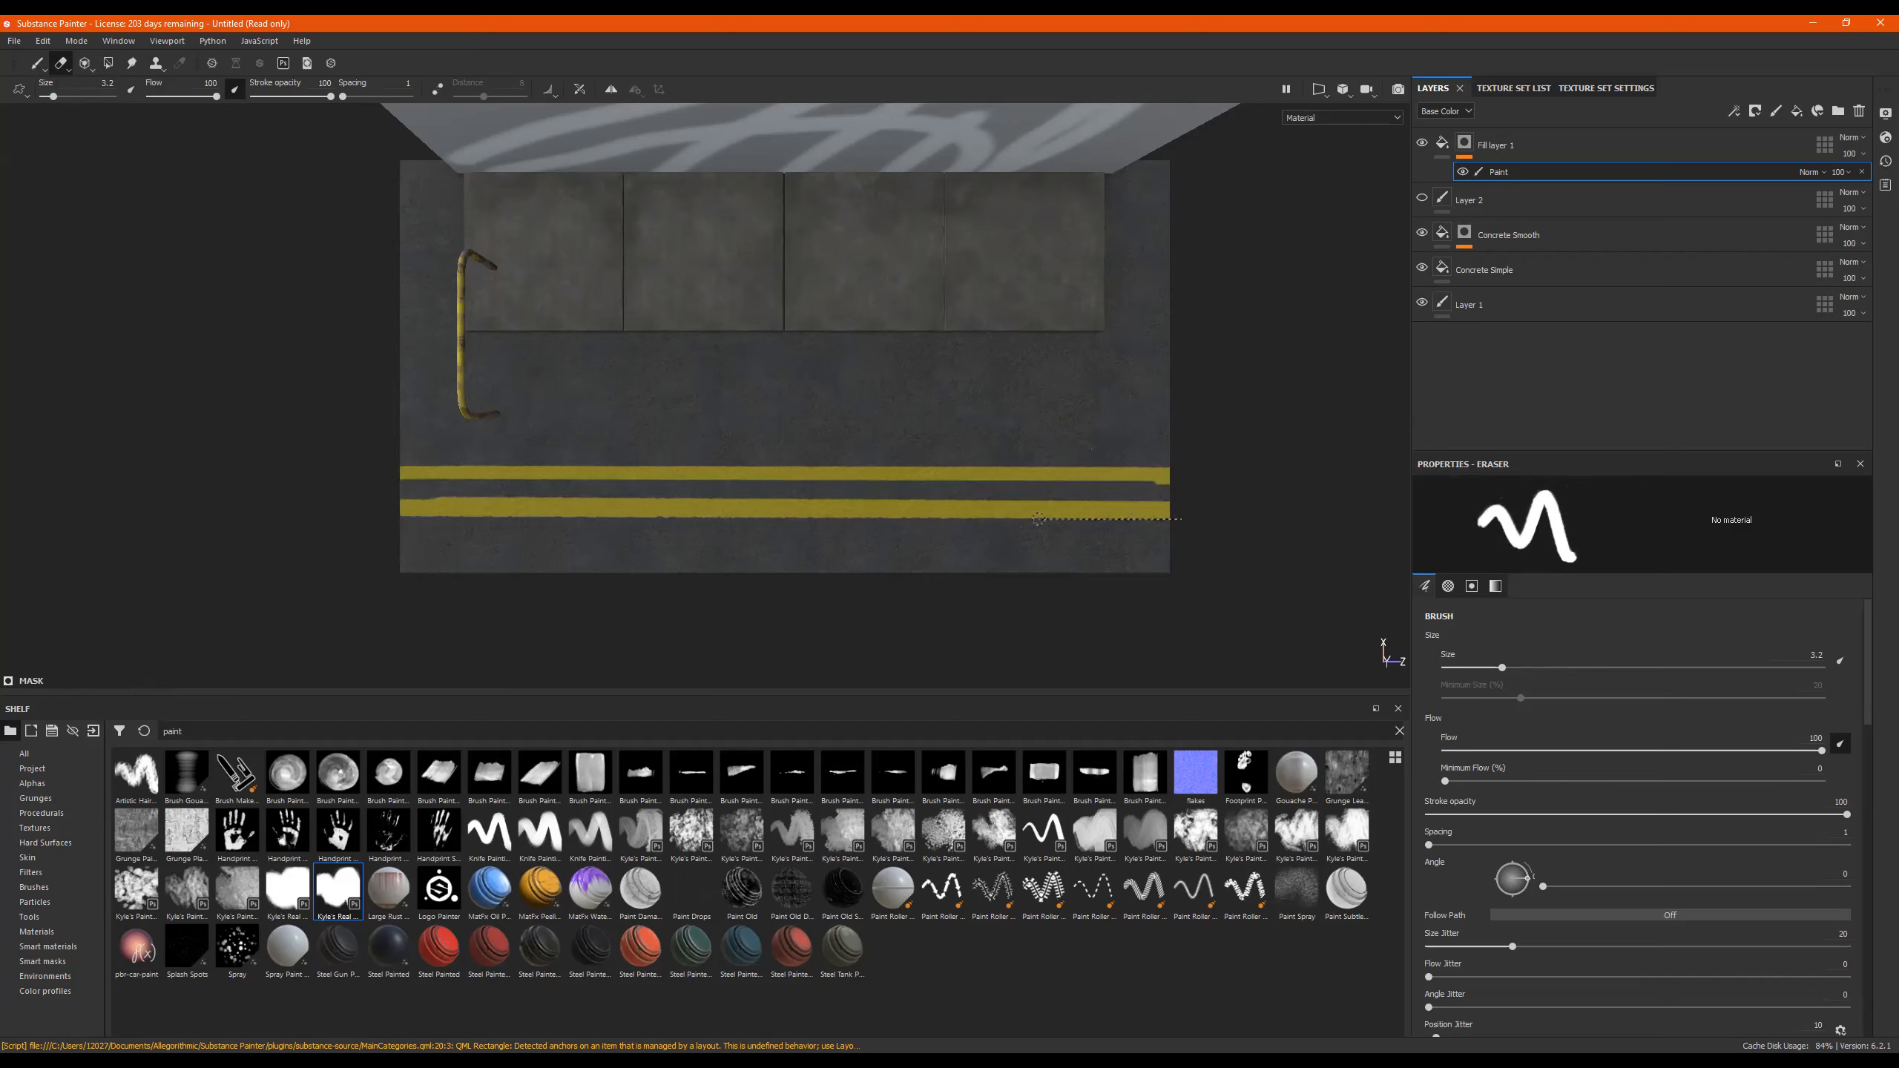
Trim the outer edges of both yellow lines with straight eraser strokes and clean the leftover bump at the lower line's right end.
left_click(351, 516, "shift")
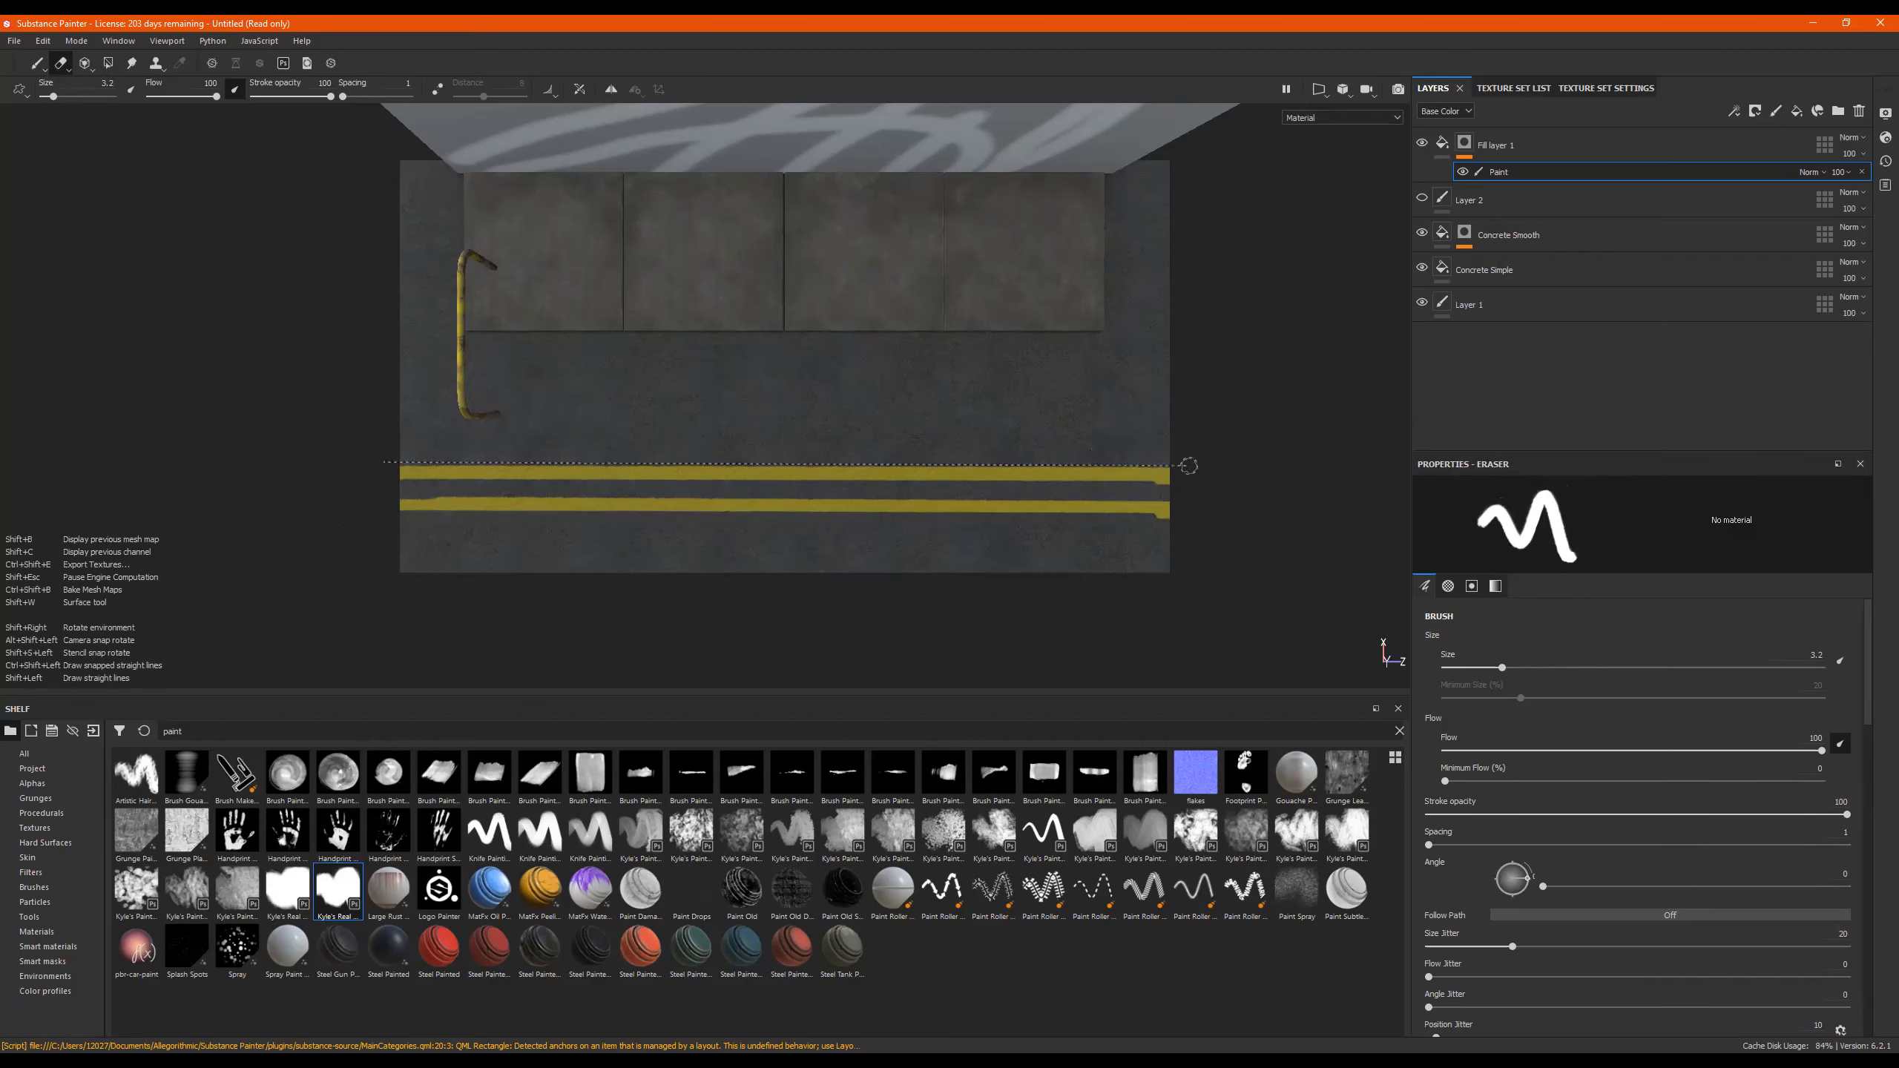
left_click(1189, 466, "shift")
right_click_drag(1189, 483, 1390, 478, "alt")
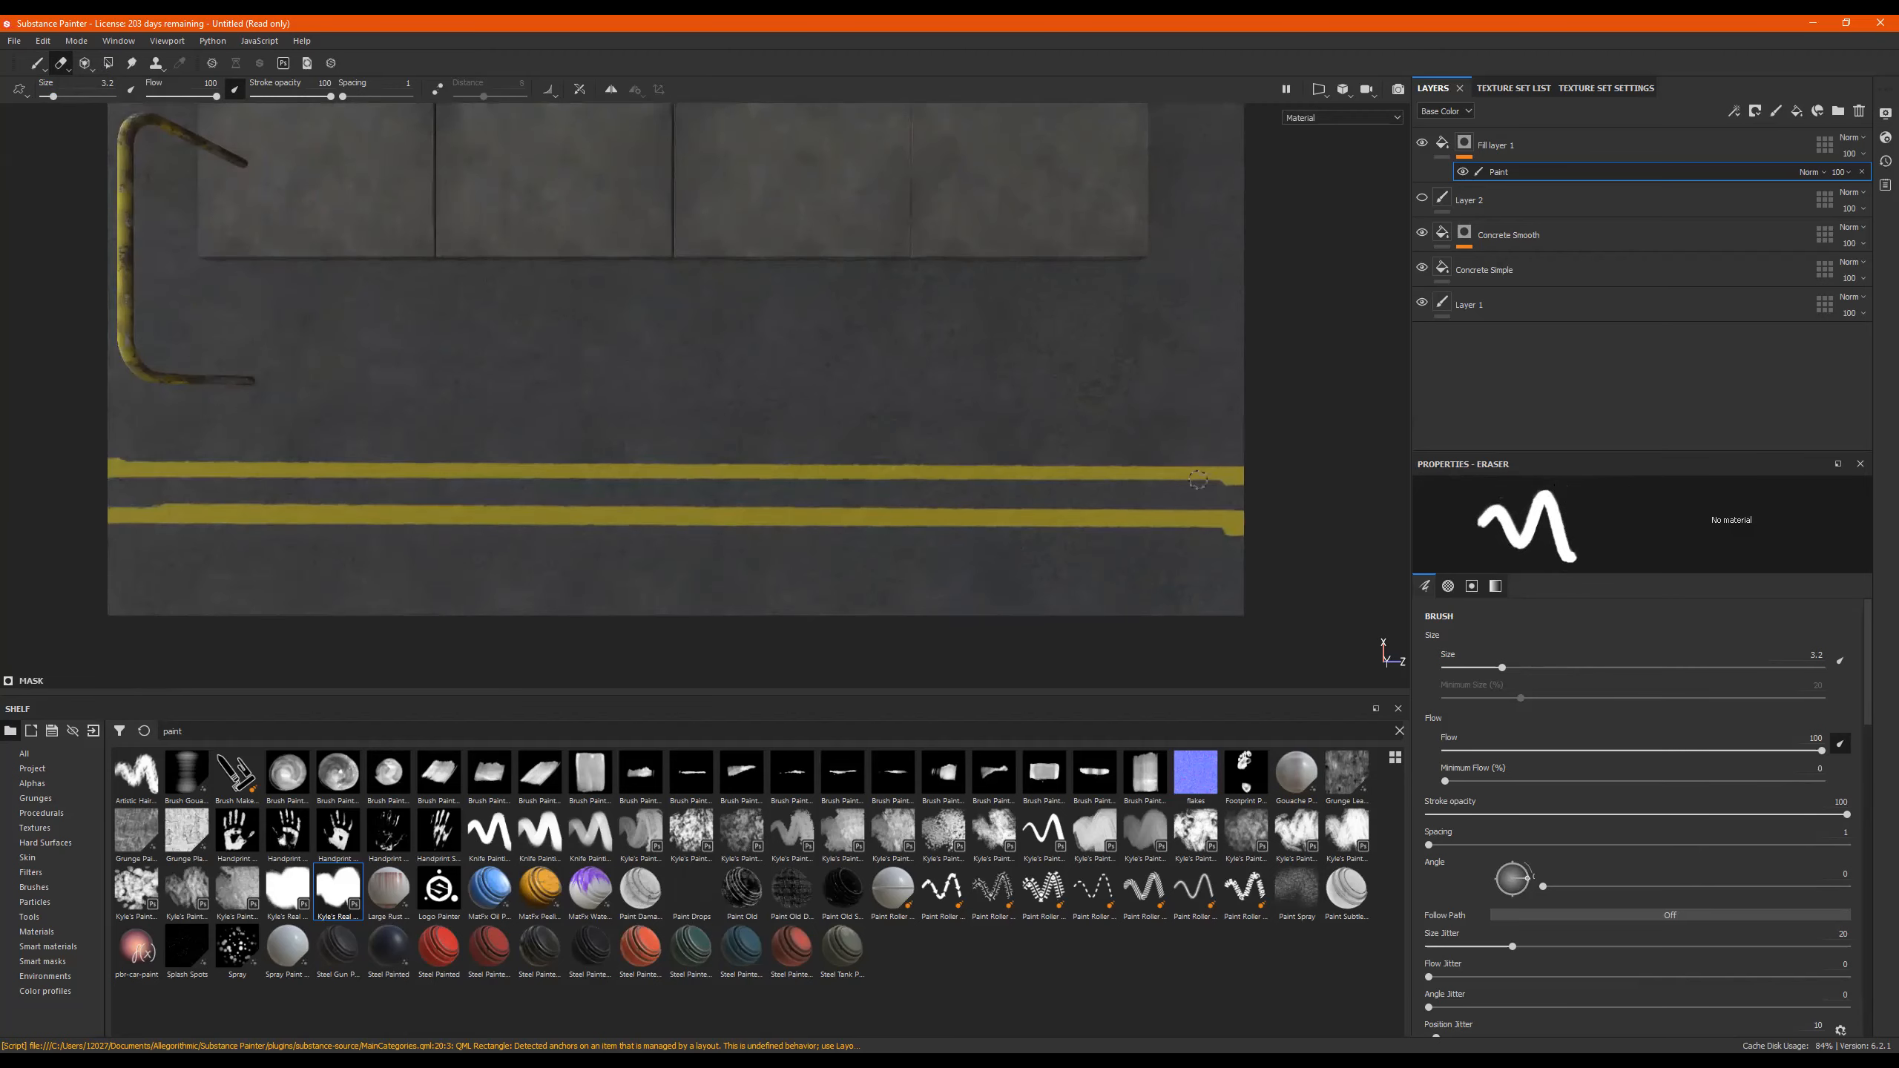
middle_click_drag(1181, 475, 750, 470, "alt")
right_click_drag(750, 470, 1235, 477, "alt")
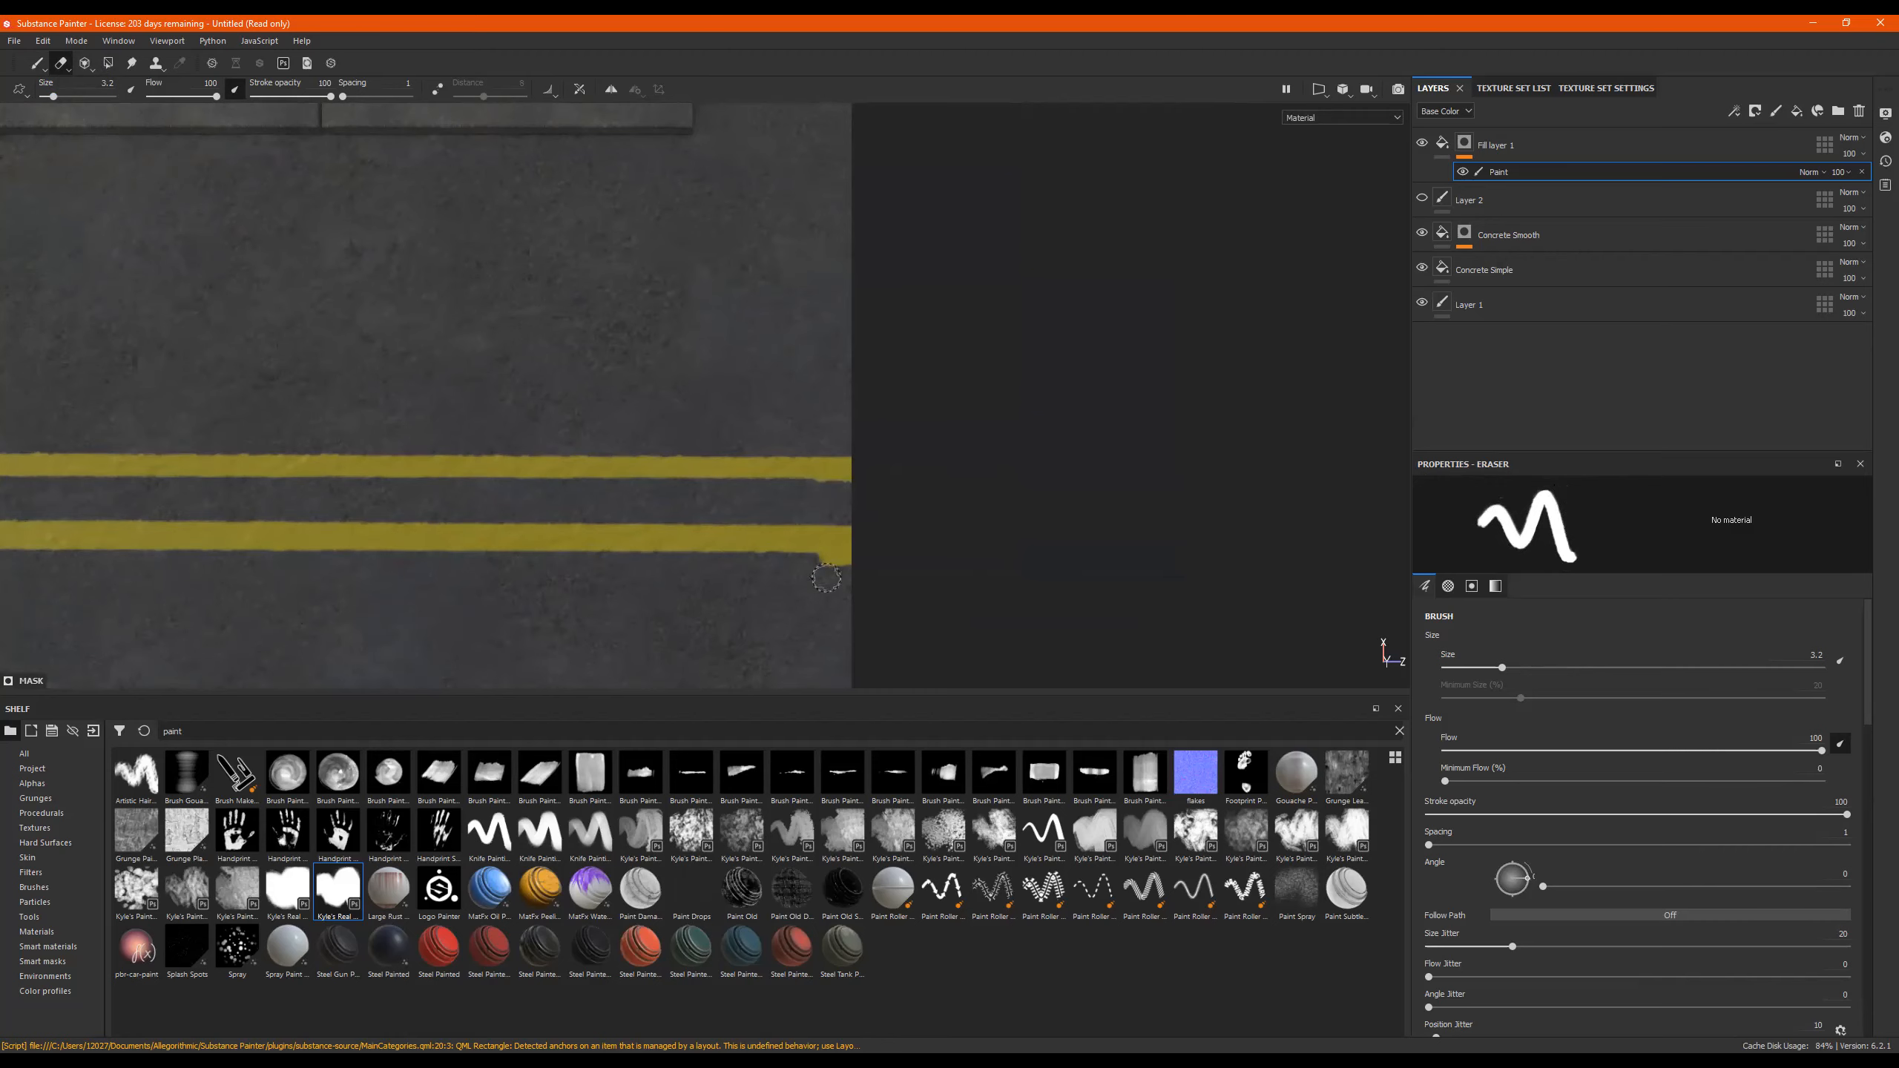
left_click_drag(821, 570, 841, 567)
scroll(893, 572, "down", 3)
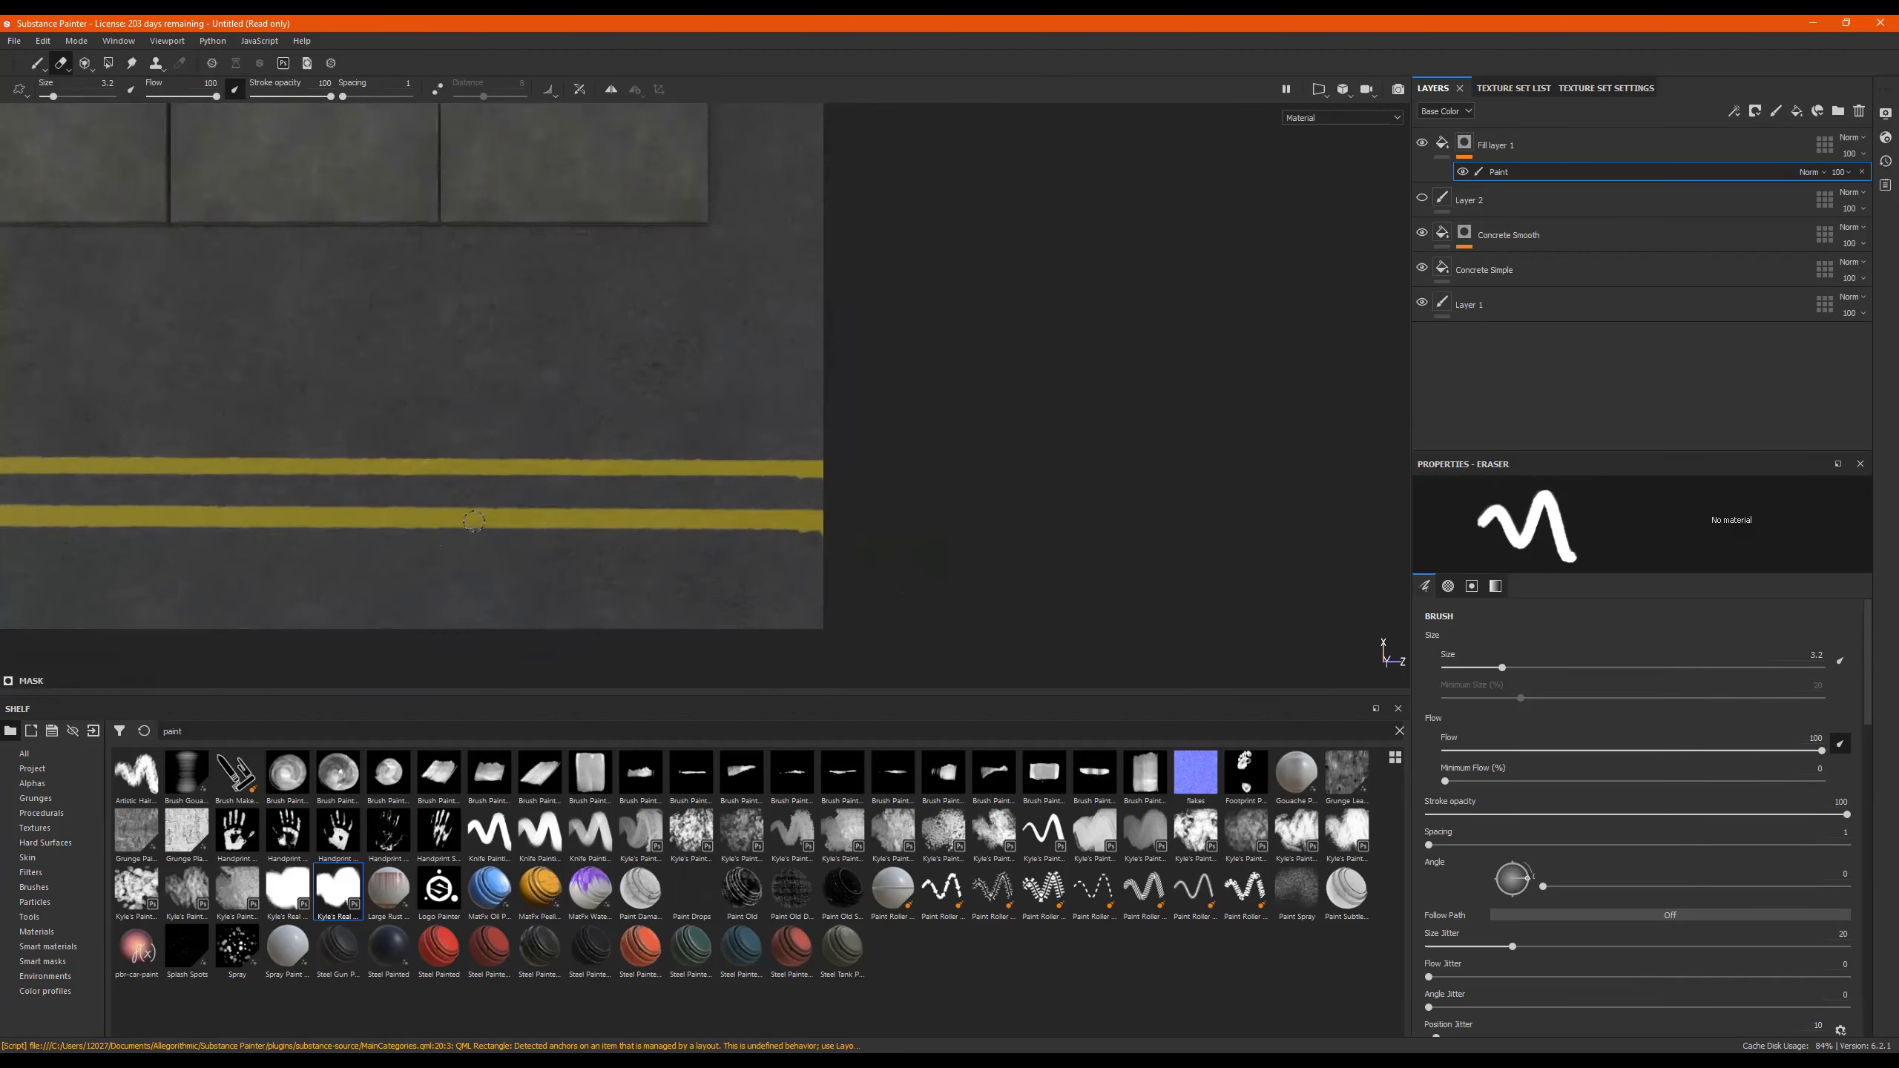
Reduce the eraser flow to about 45 and chip small notches out of both yellow lines' edges near the railing side of the road.
middle_click_drag(253, 497, 769, 473, "alt")
scroll(485, 442, "up", 2)
middle_click_drag(372, 420, 556, 405, "alt")
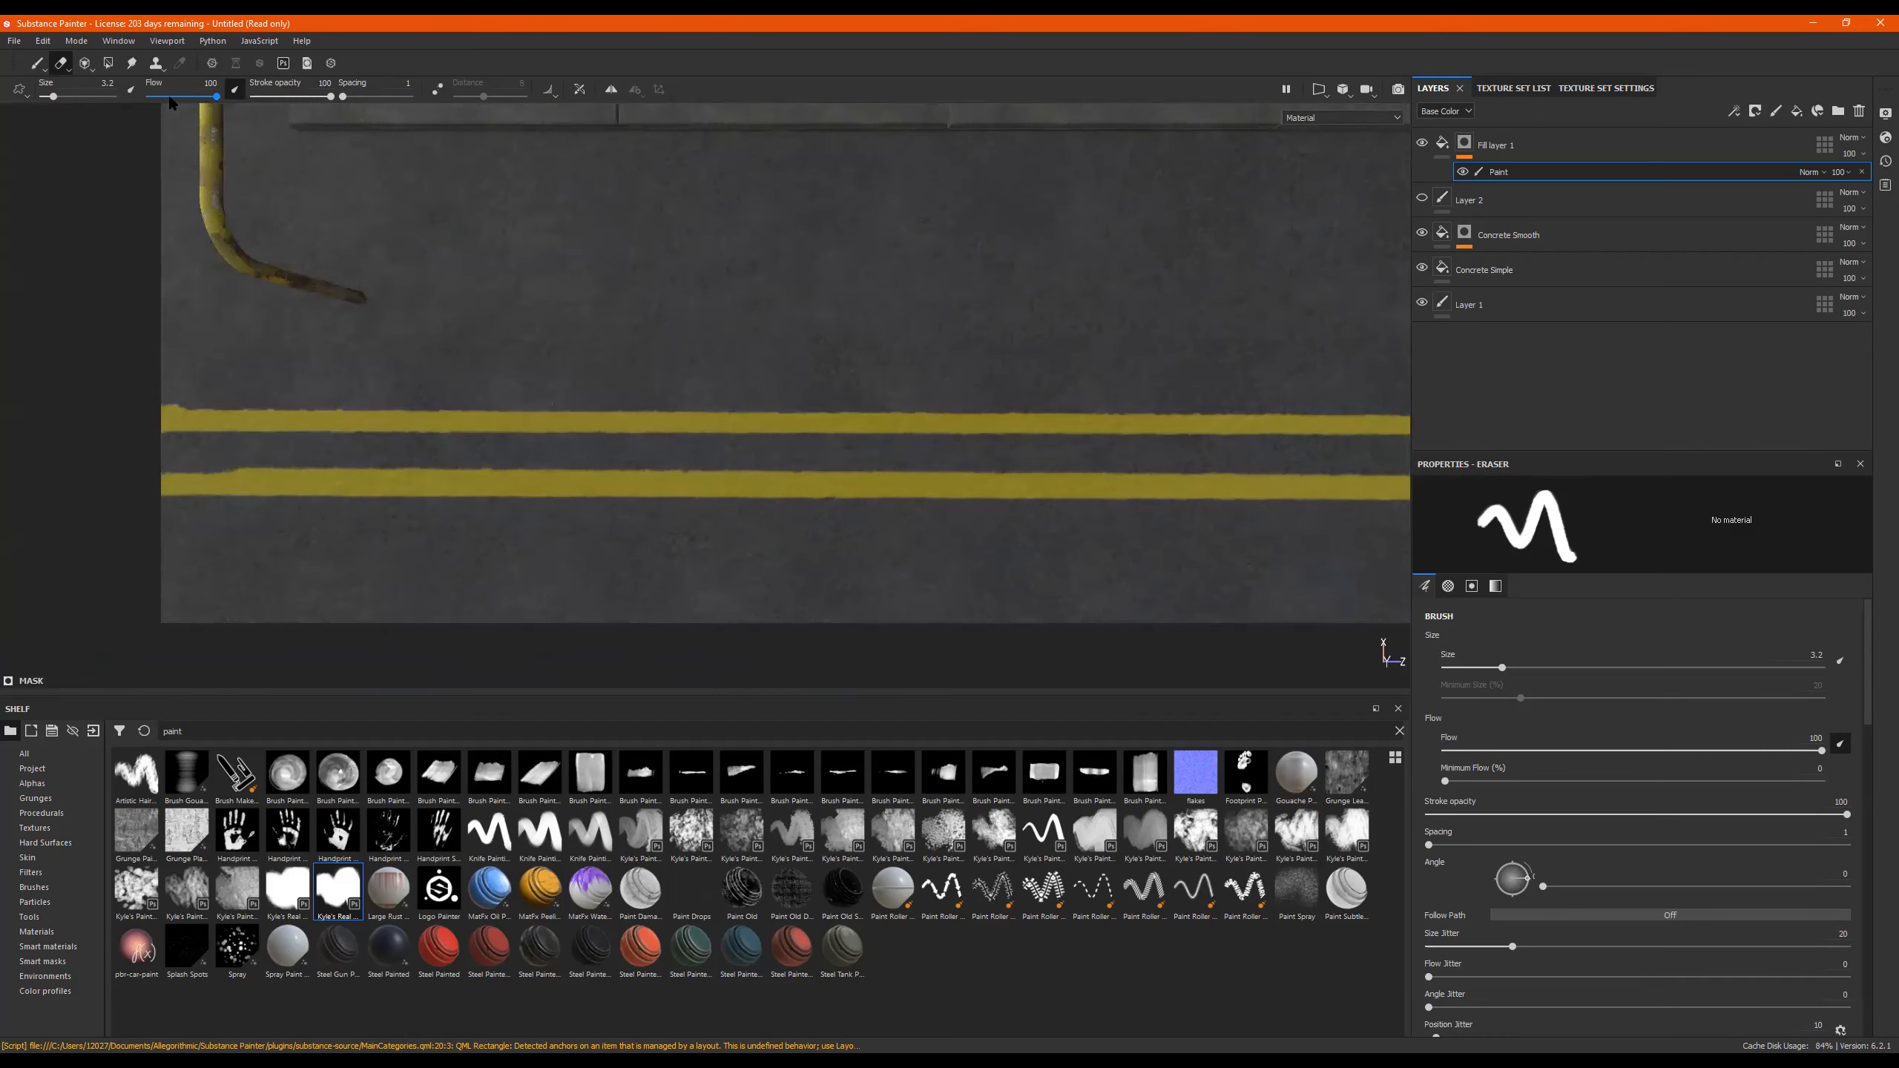
left_click(179, 96)
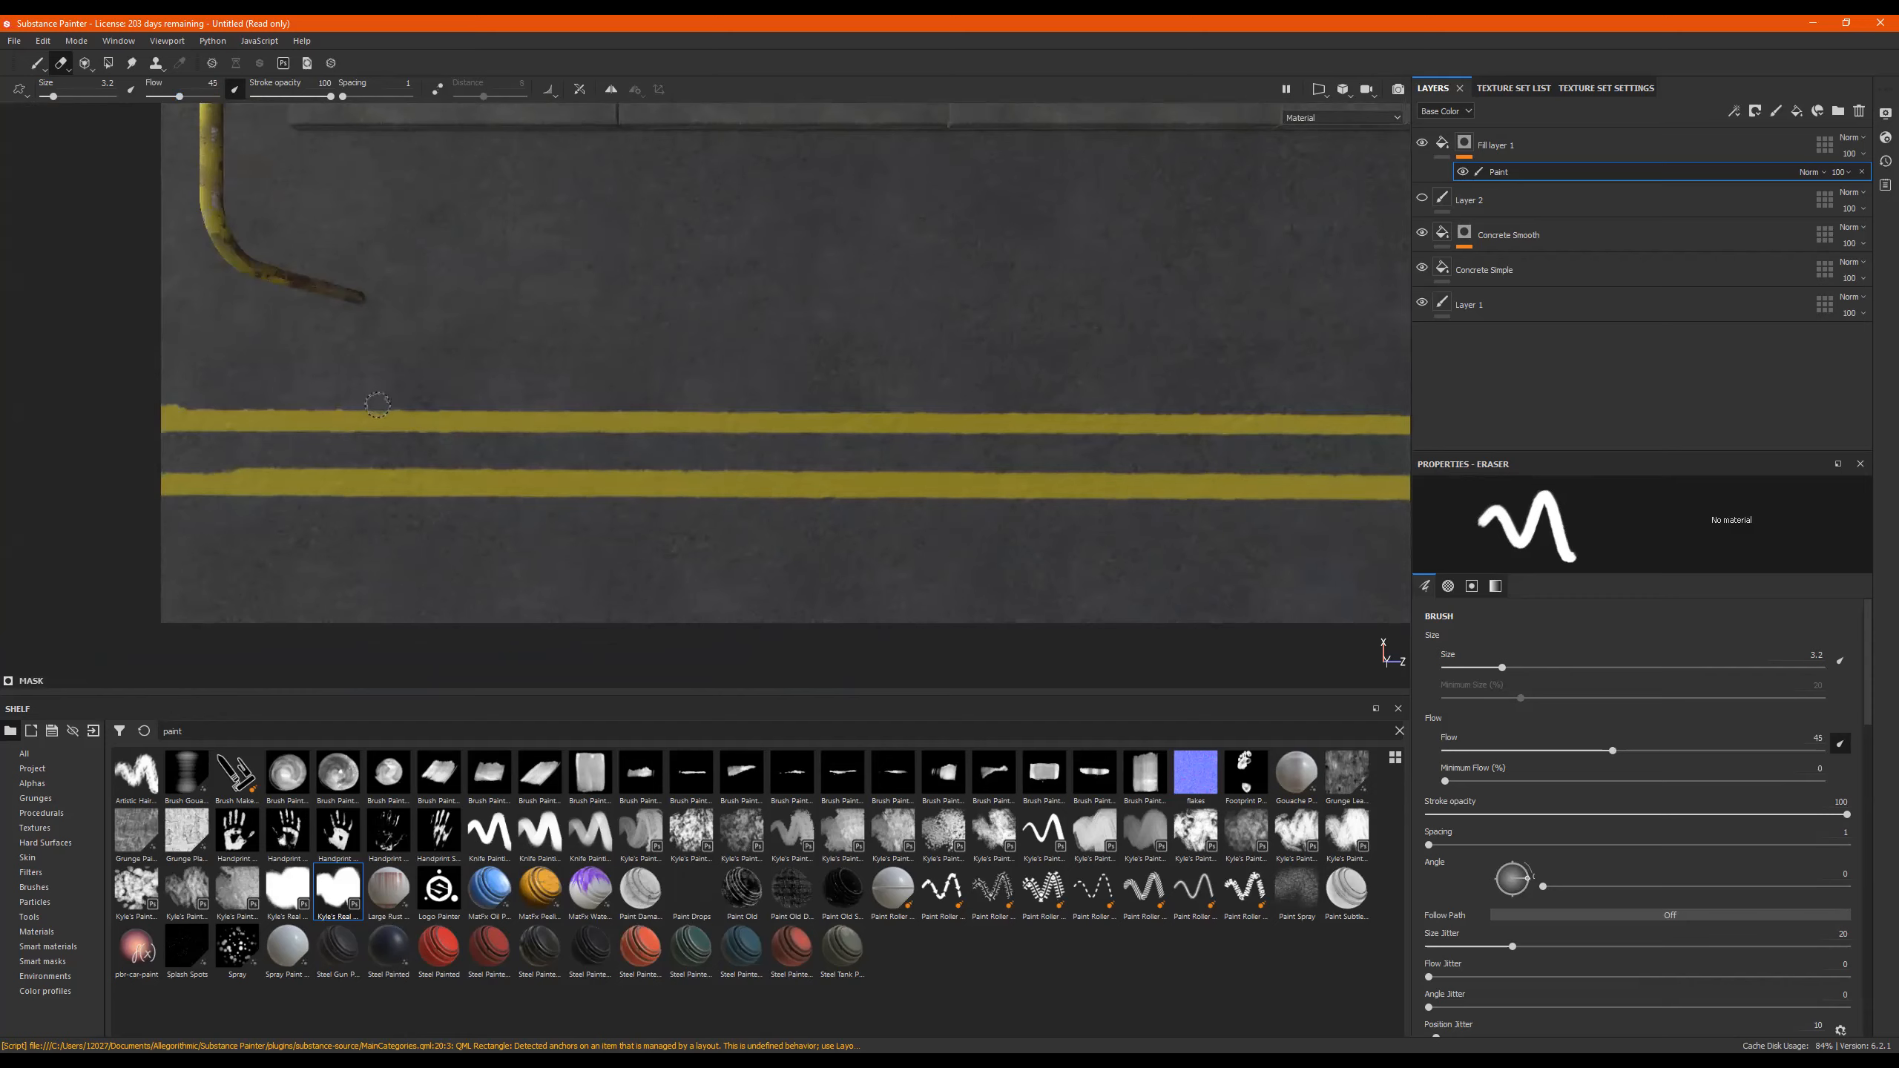
left_click_drag(341, 406, 357, 411)
left_click(524, 432)
left_click(592, 436)
left_click(760, 472)
Lower the eraser flow to 2 and fade a few small worn patches along the upper edge of the upper yellow line.
middle_click_drag(1213, 509, 765, 500)
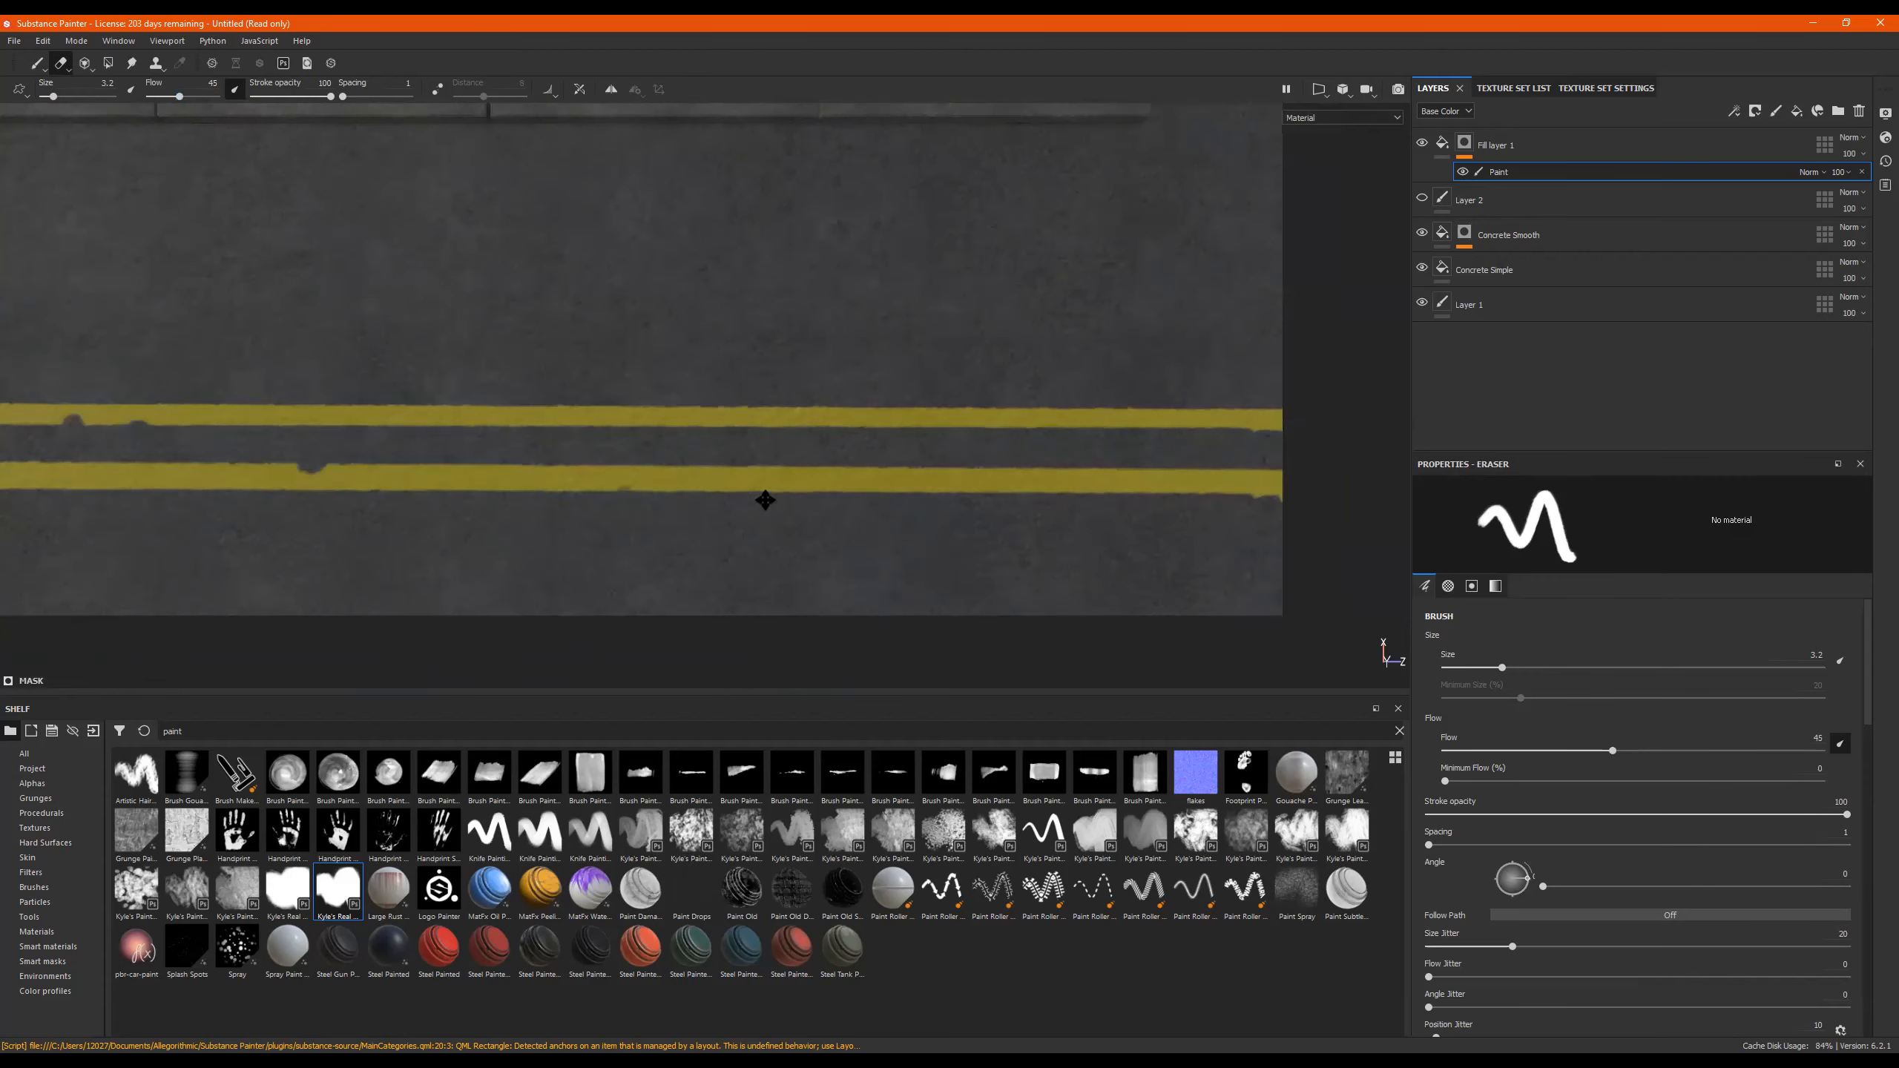
left_click(158, 99)
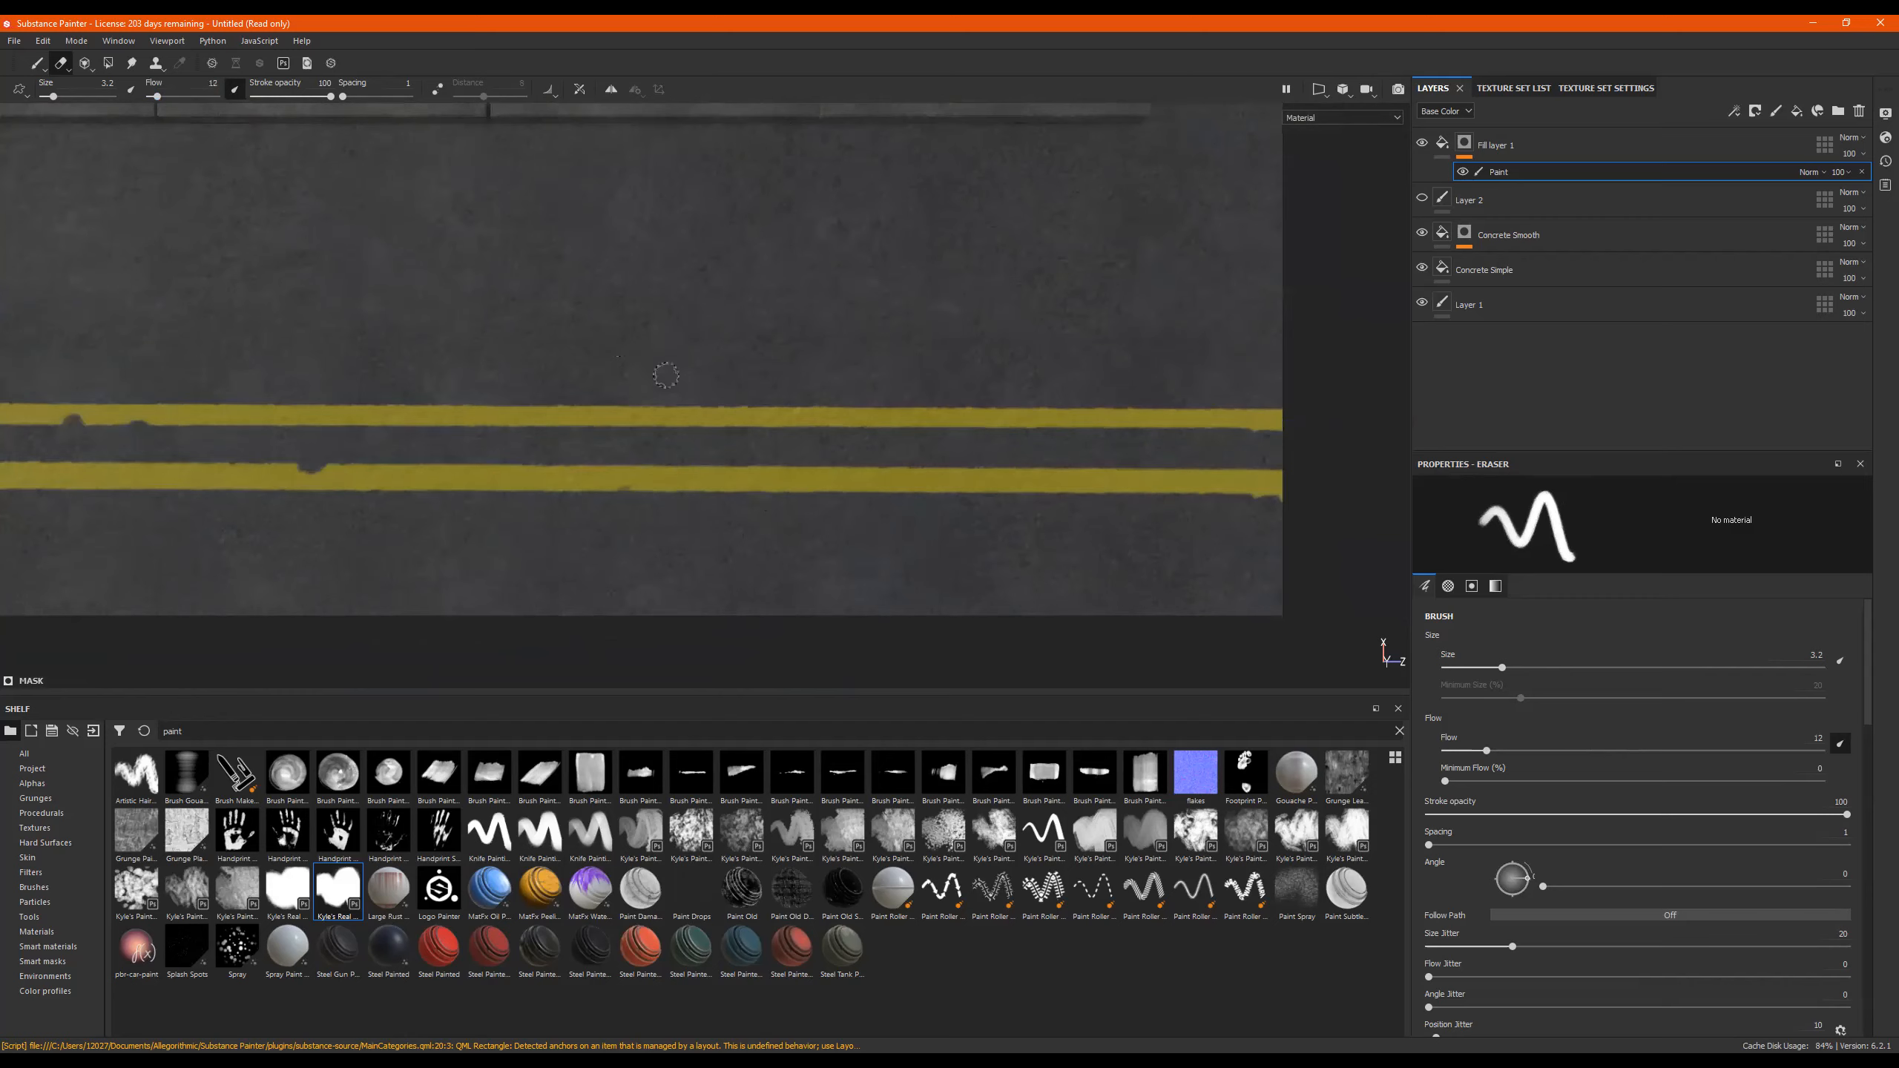
left_click_drag(640, 396, 693, 408)
key("ctrl+z")
left_click(151, 96)
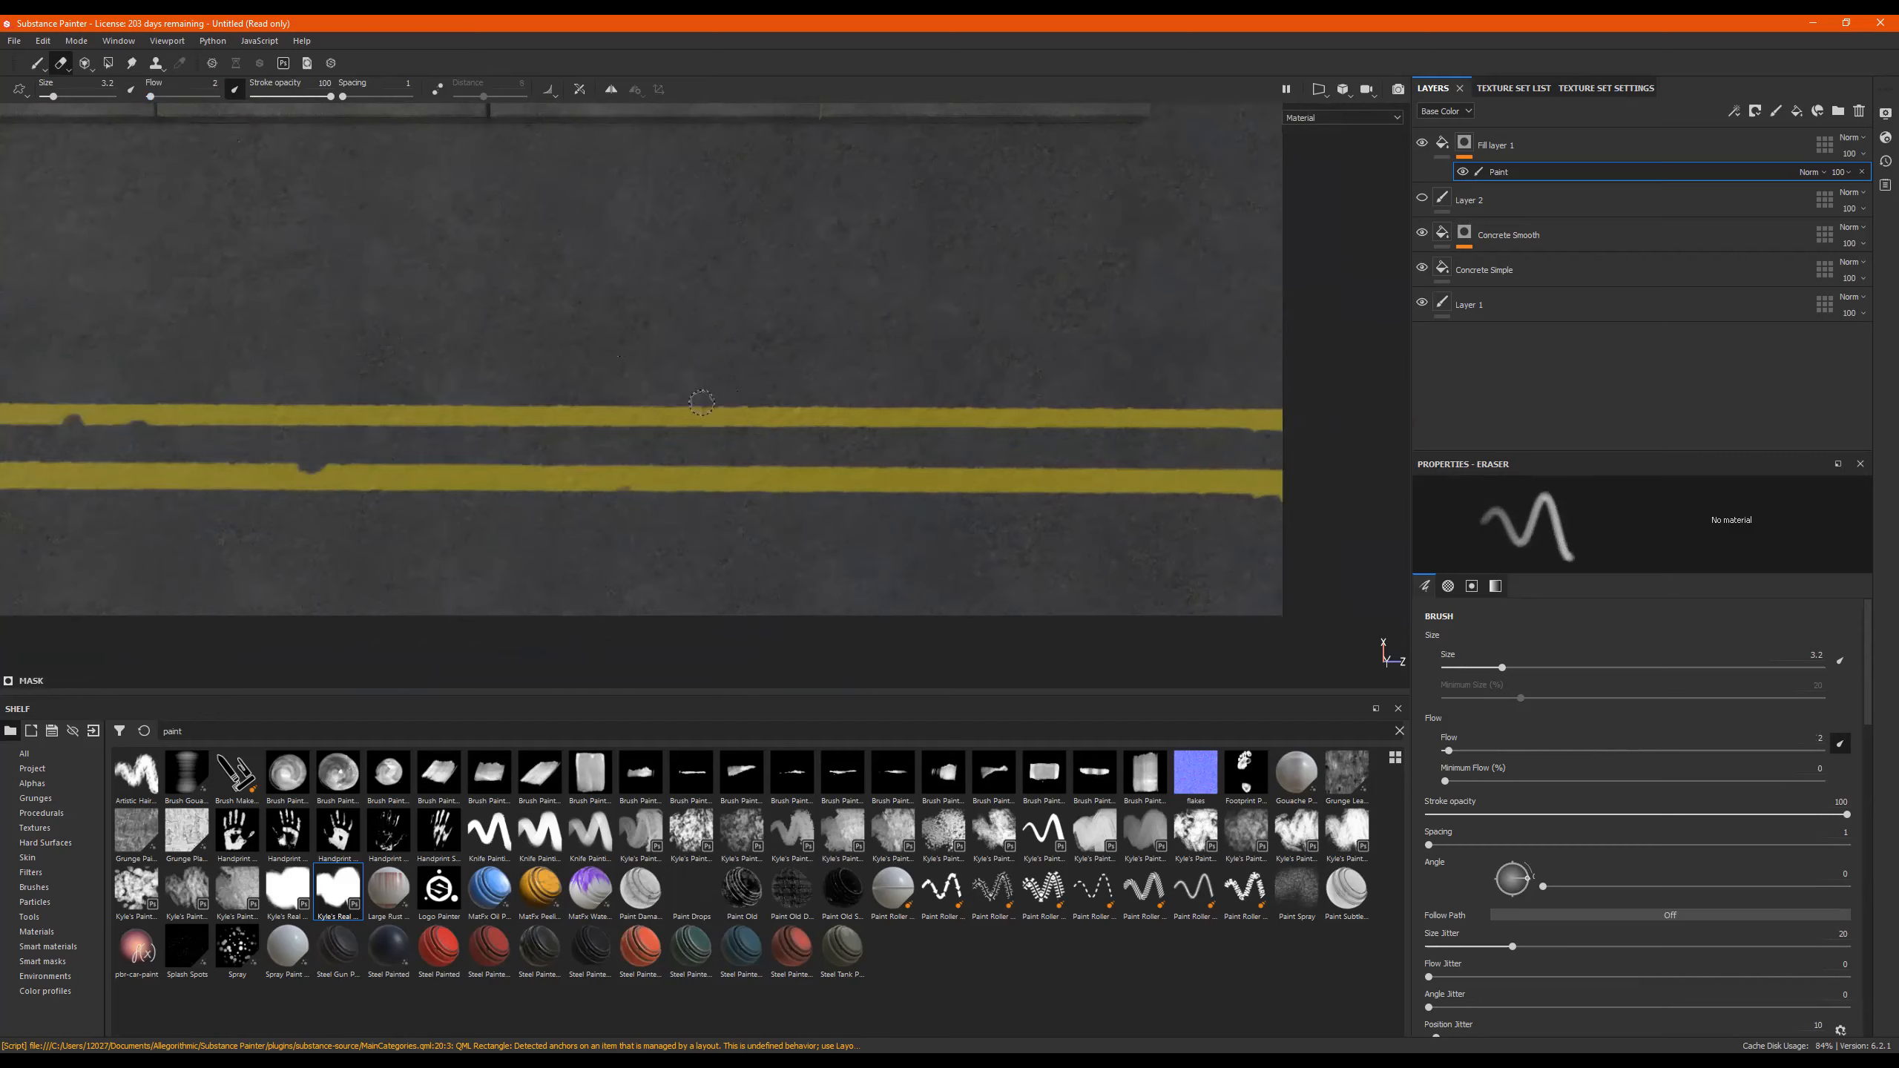
left_click_drag(694, 406, 891, 410)
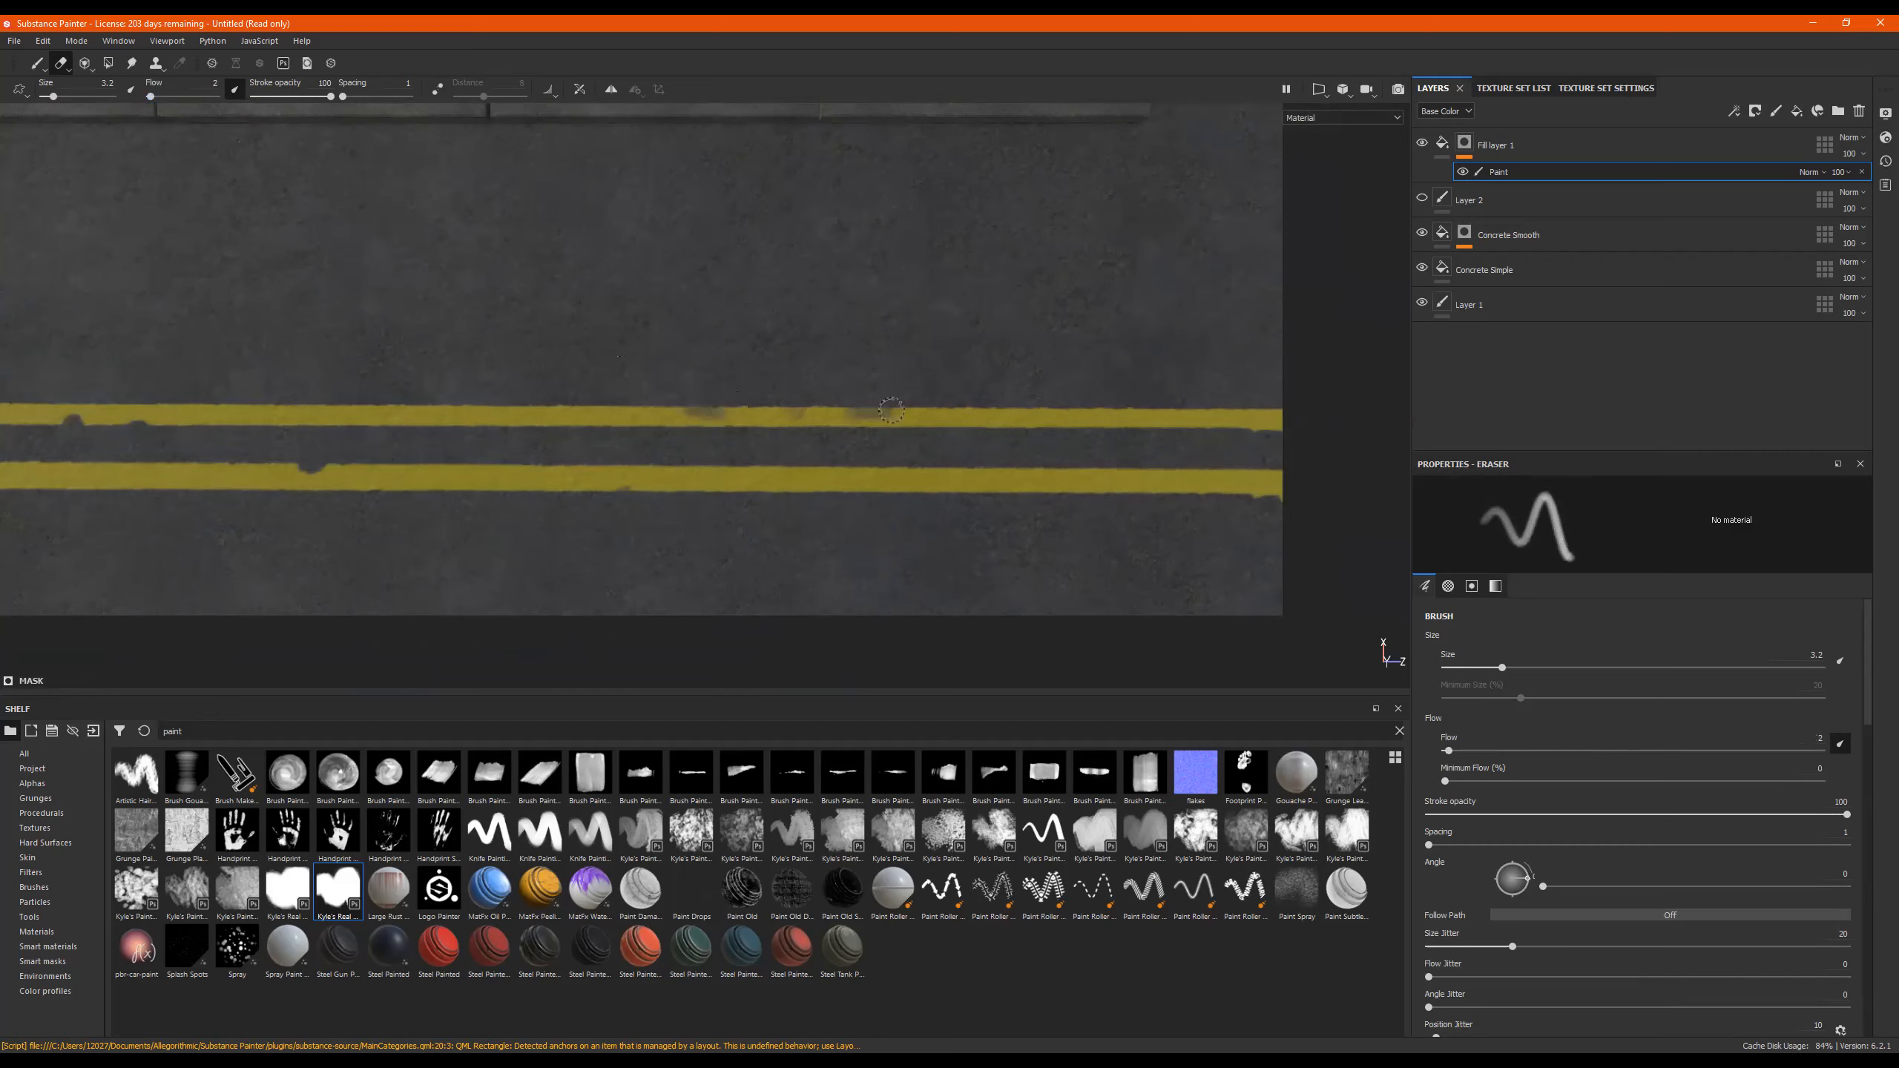
Enlarge the eraser to size 32.19 and sweep it along both yellow lines to fade the paint unevenly.
left_click(81, 97)
scroll(330, 509, "down", 2)
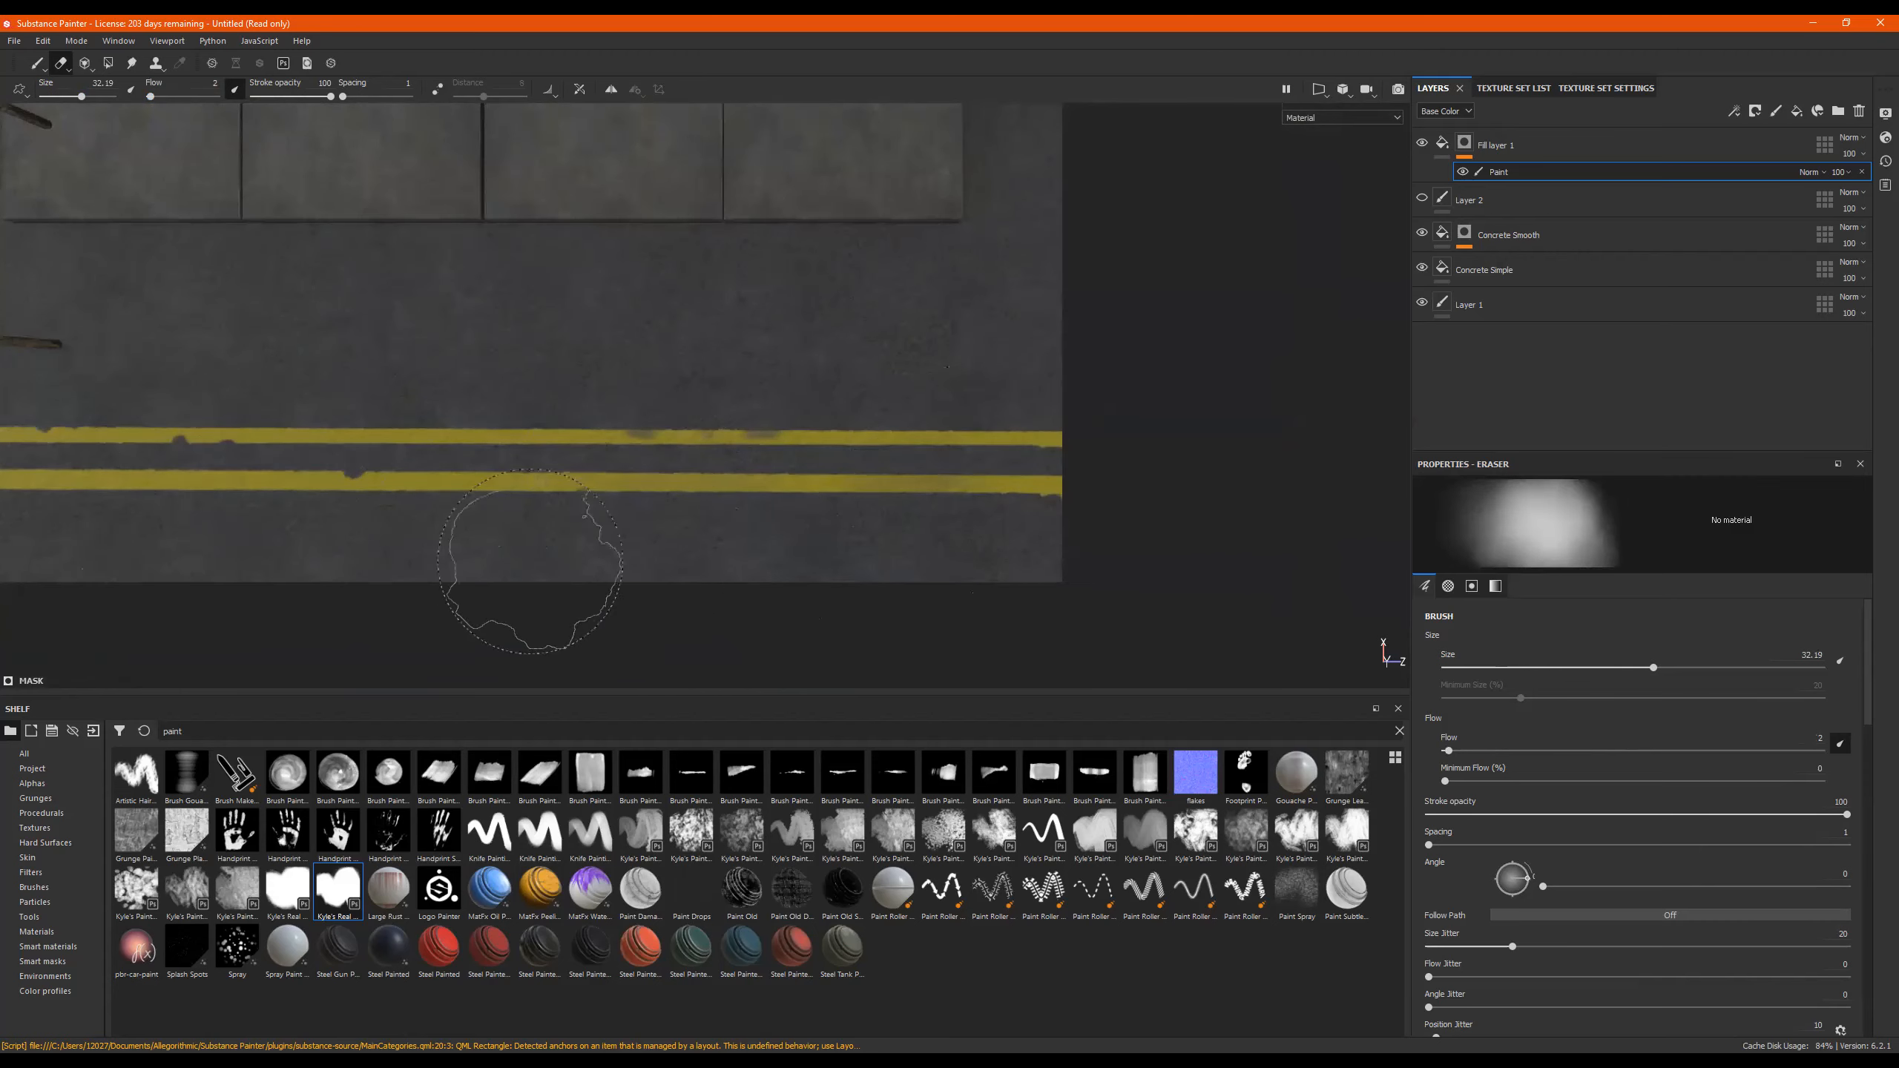
middle_click_drag(378, 528, 753, 499, "alt")
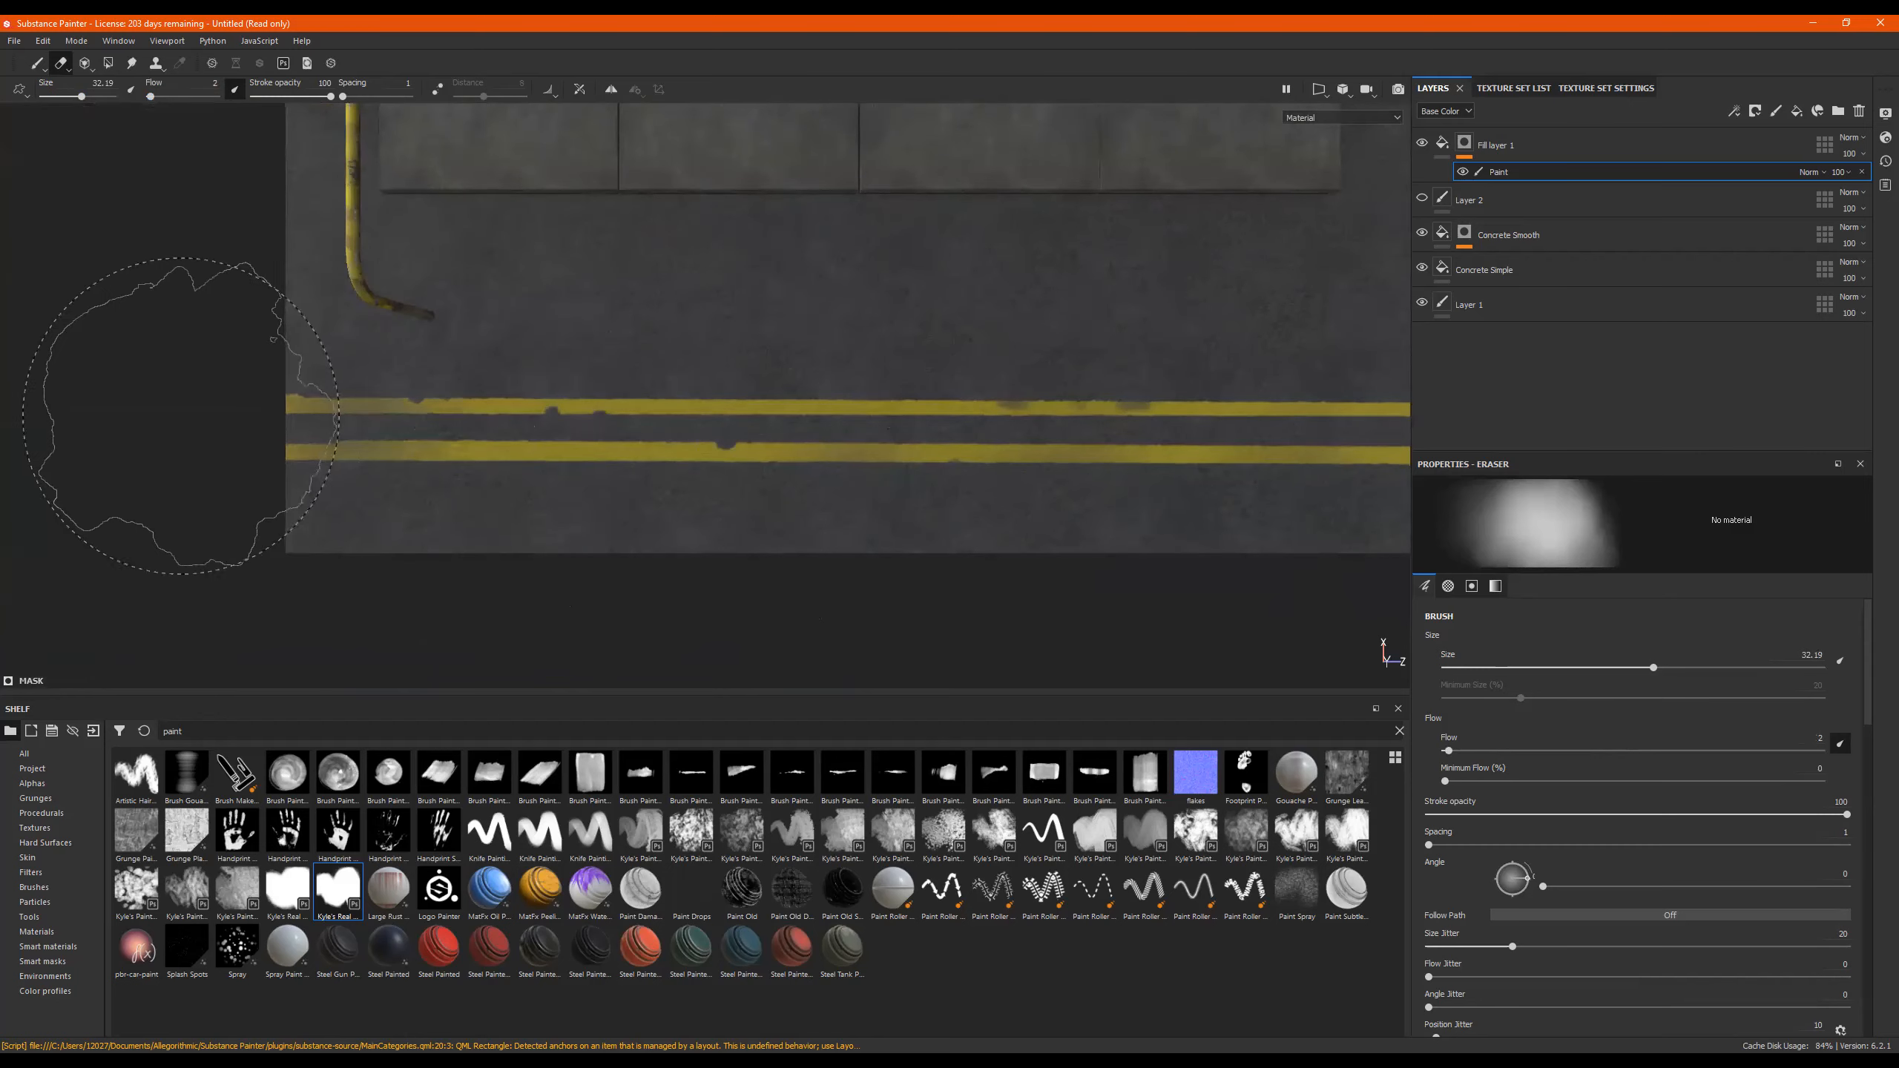
left_click_drag(182, 414, 1123, 414)
mouse_move(1110, 330)
left_mouse_down("alt")
mouse_move(1105, 300)
mouse_move(974, 424)
left_mouse_up("alt")
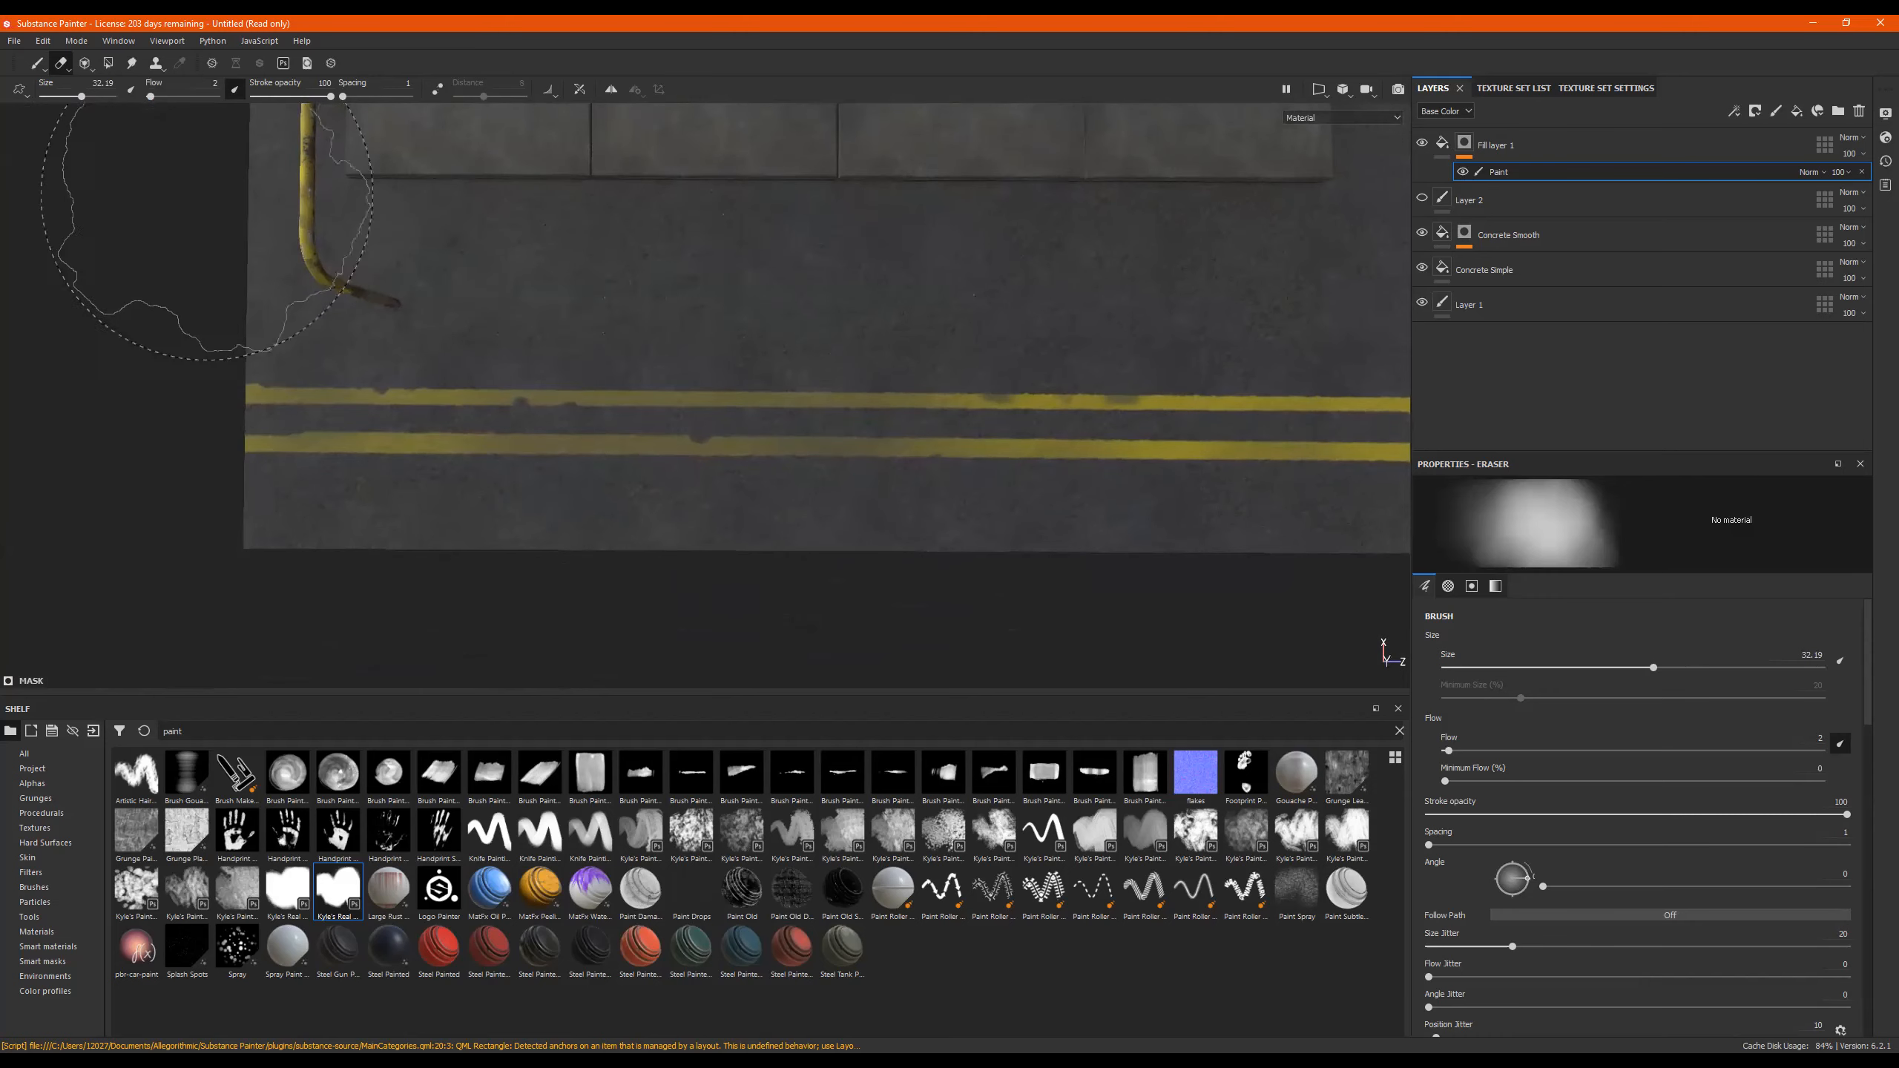
middle_click_drag(853, 387, 733, 426, "alt")
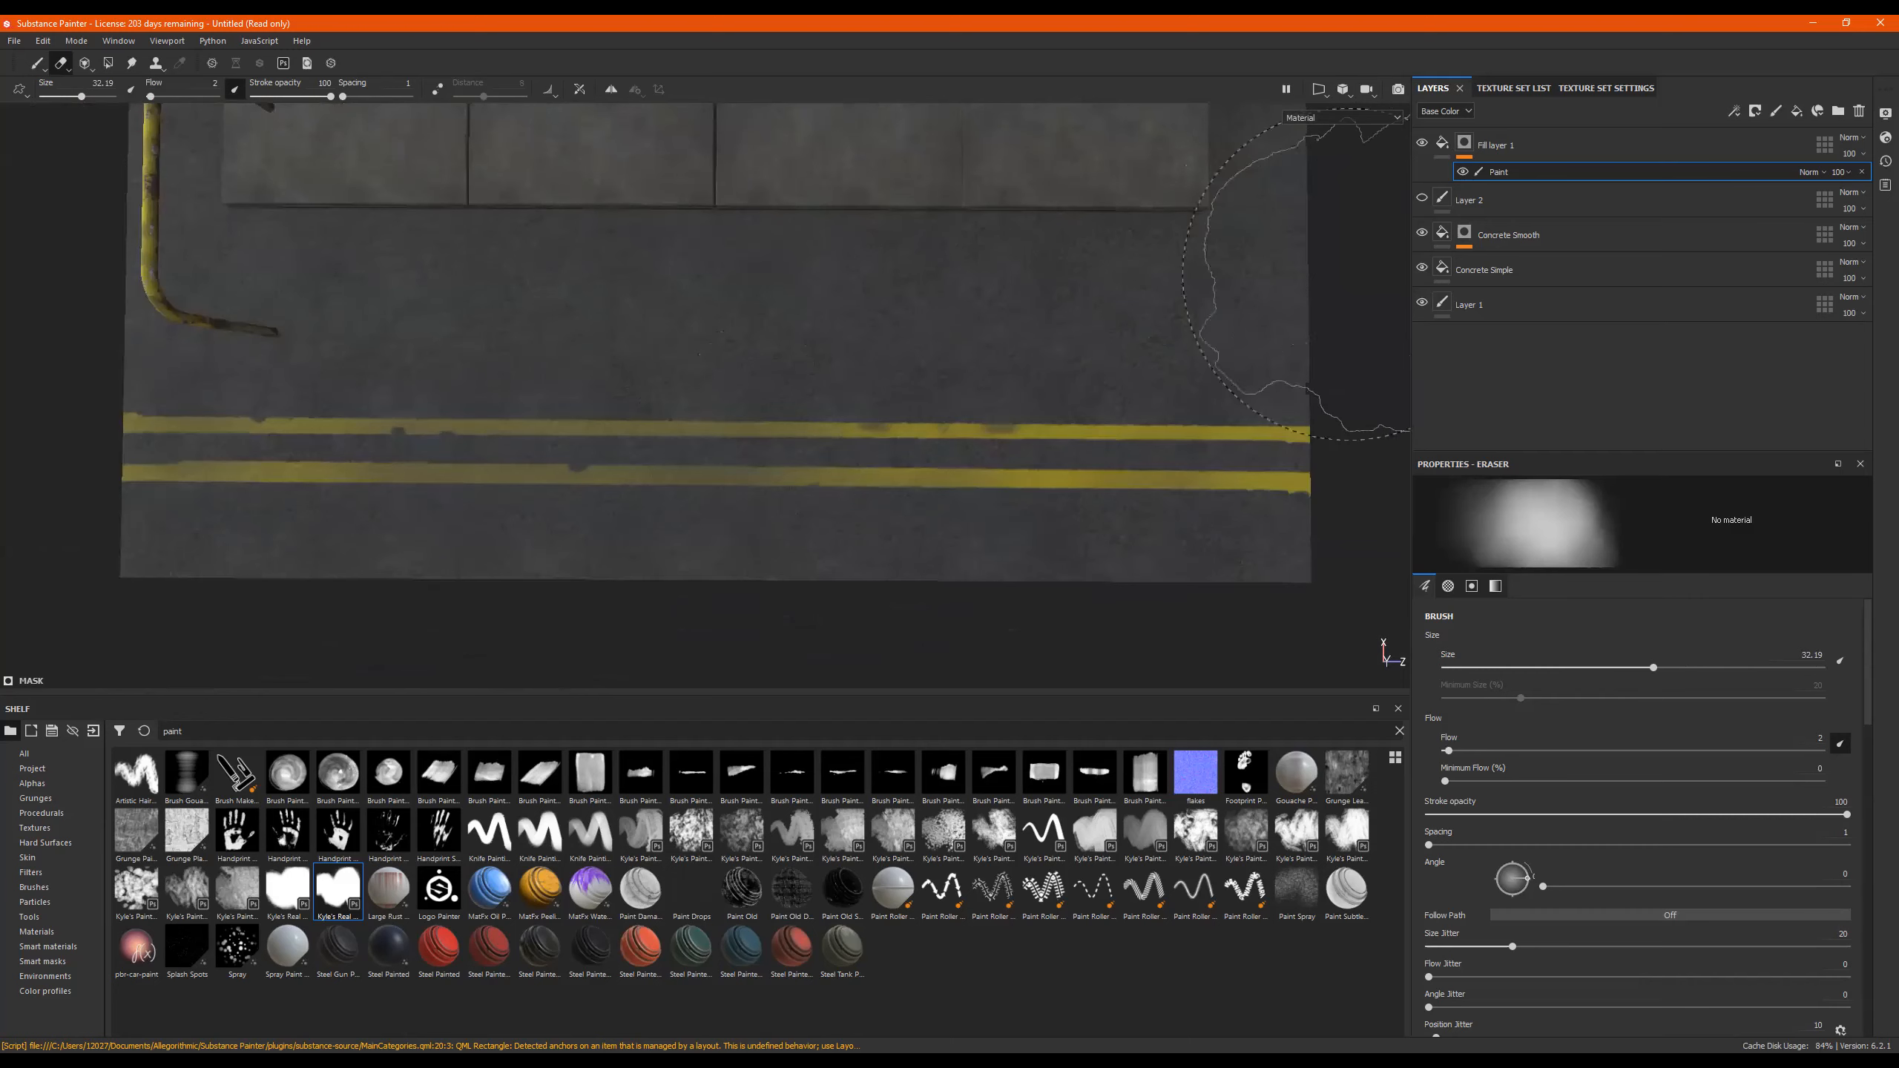
Try the Paint Old smart mask on Fill layer 1, inspect the road surface and undo it.
left_click(53, 961)
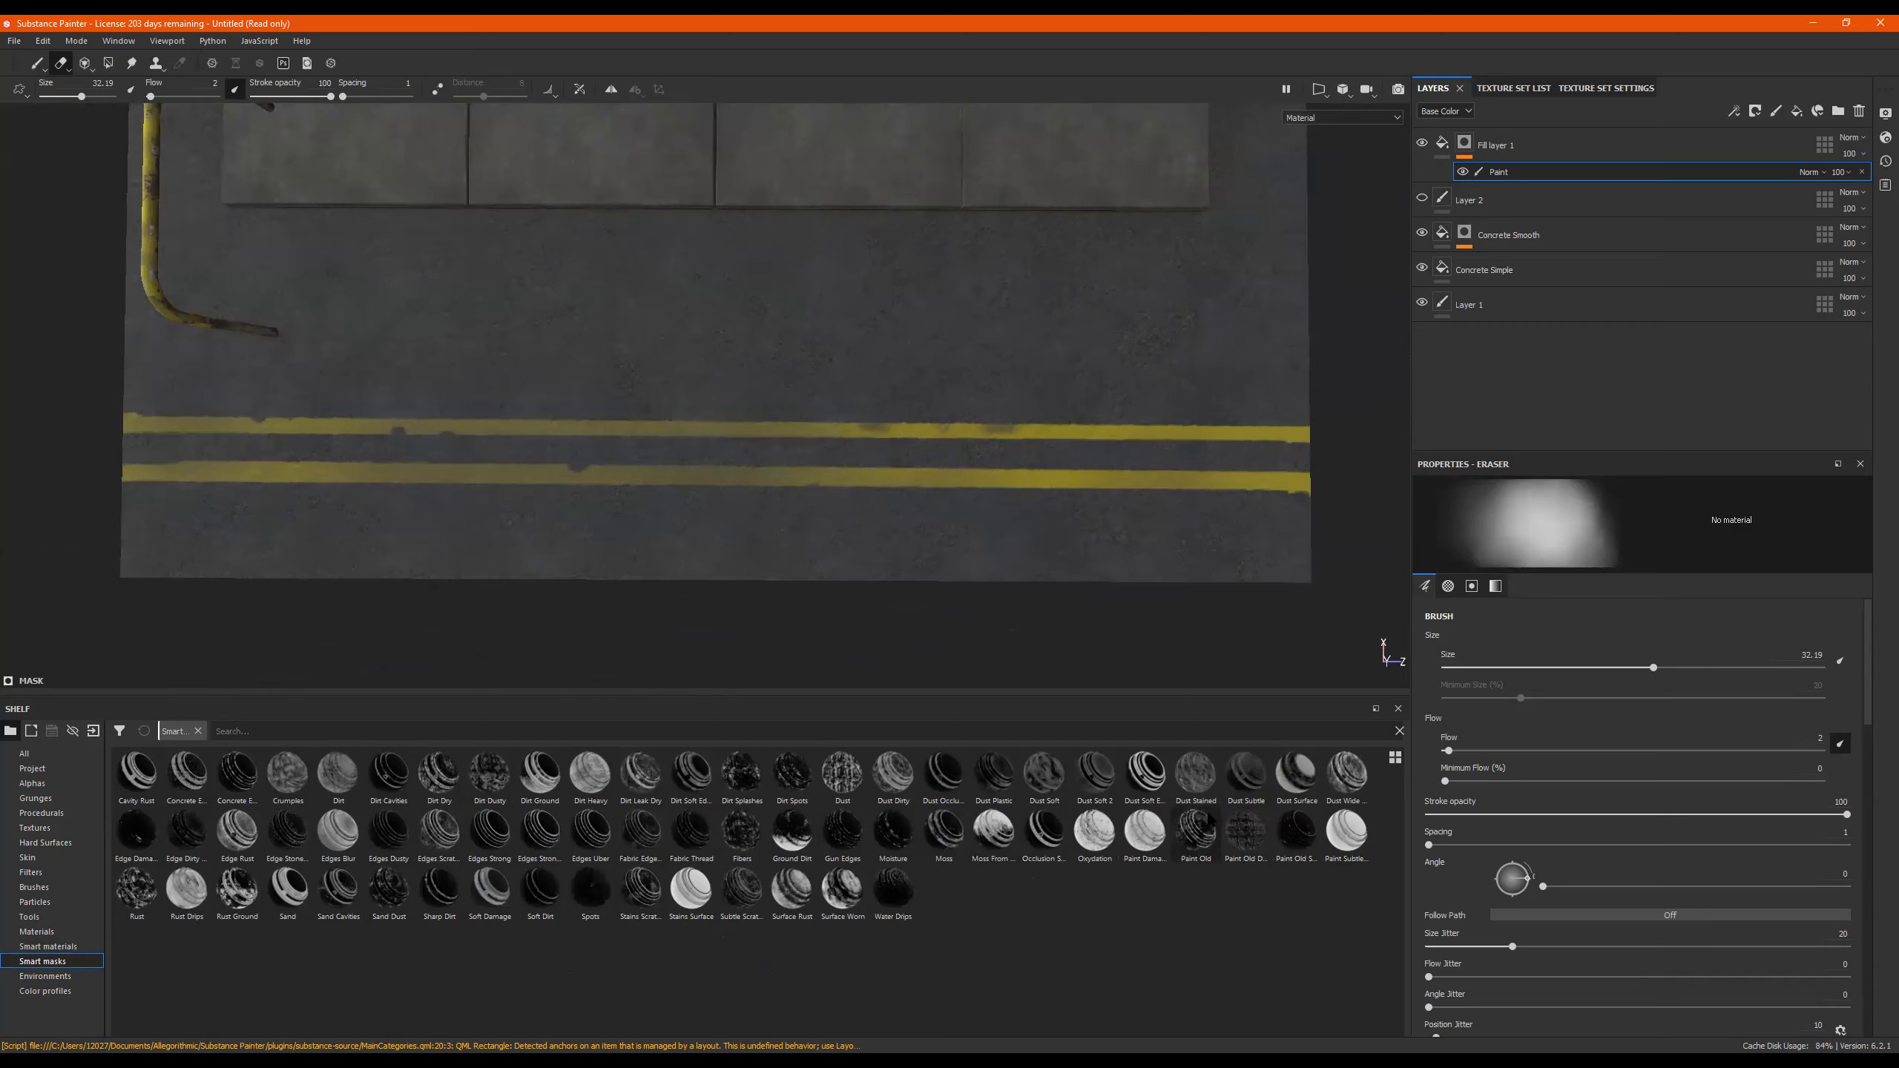
mouse_move(1196, 830)
left_mouse_down()
mouse_move(1365, 658)
mouse_move(1526, 390)
mouse_move(1507, 150)
left_mouse_up()
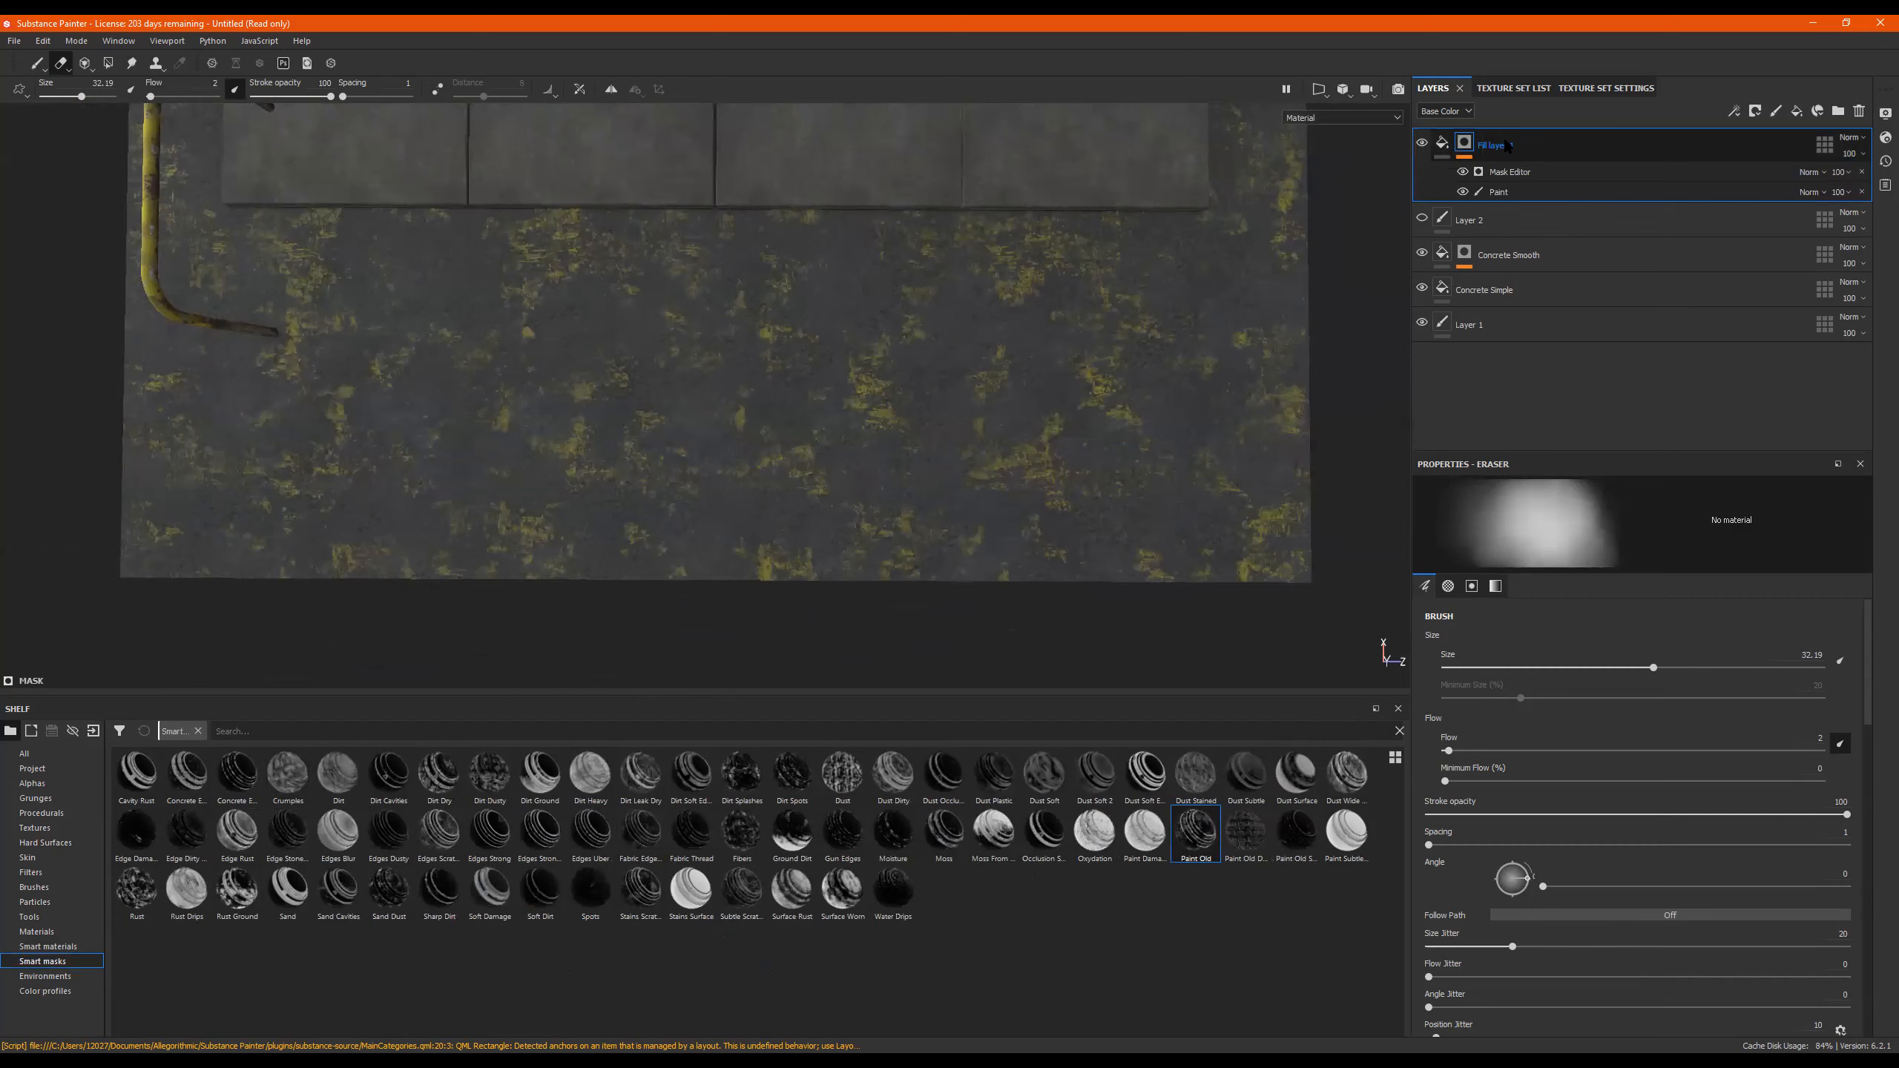
right_click_drag(883, 408, 450, 405, "alt")
right_click_drag(1044, 422, 937, 437, "alt")
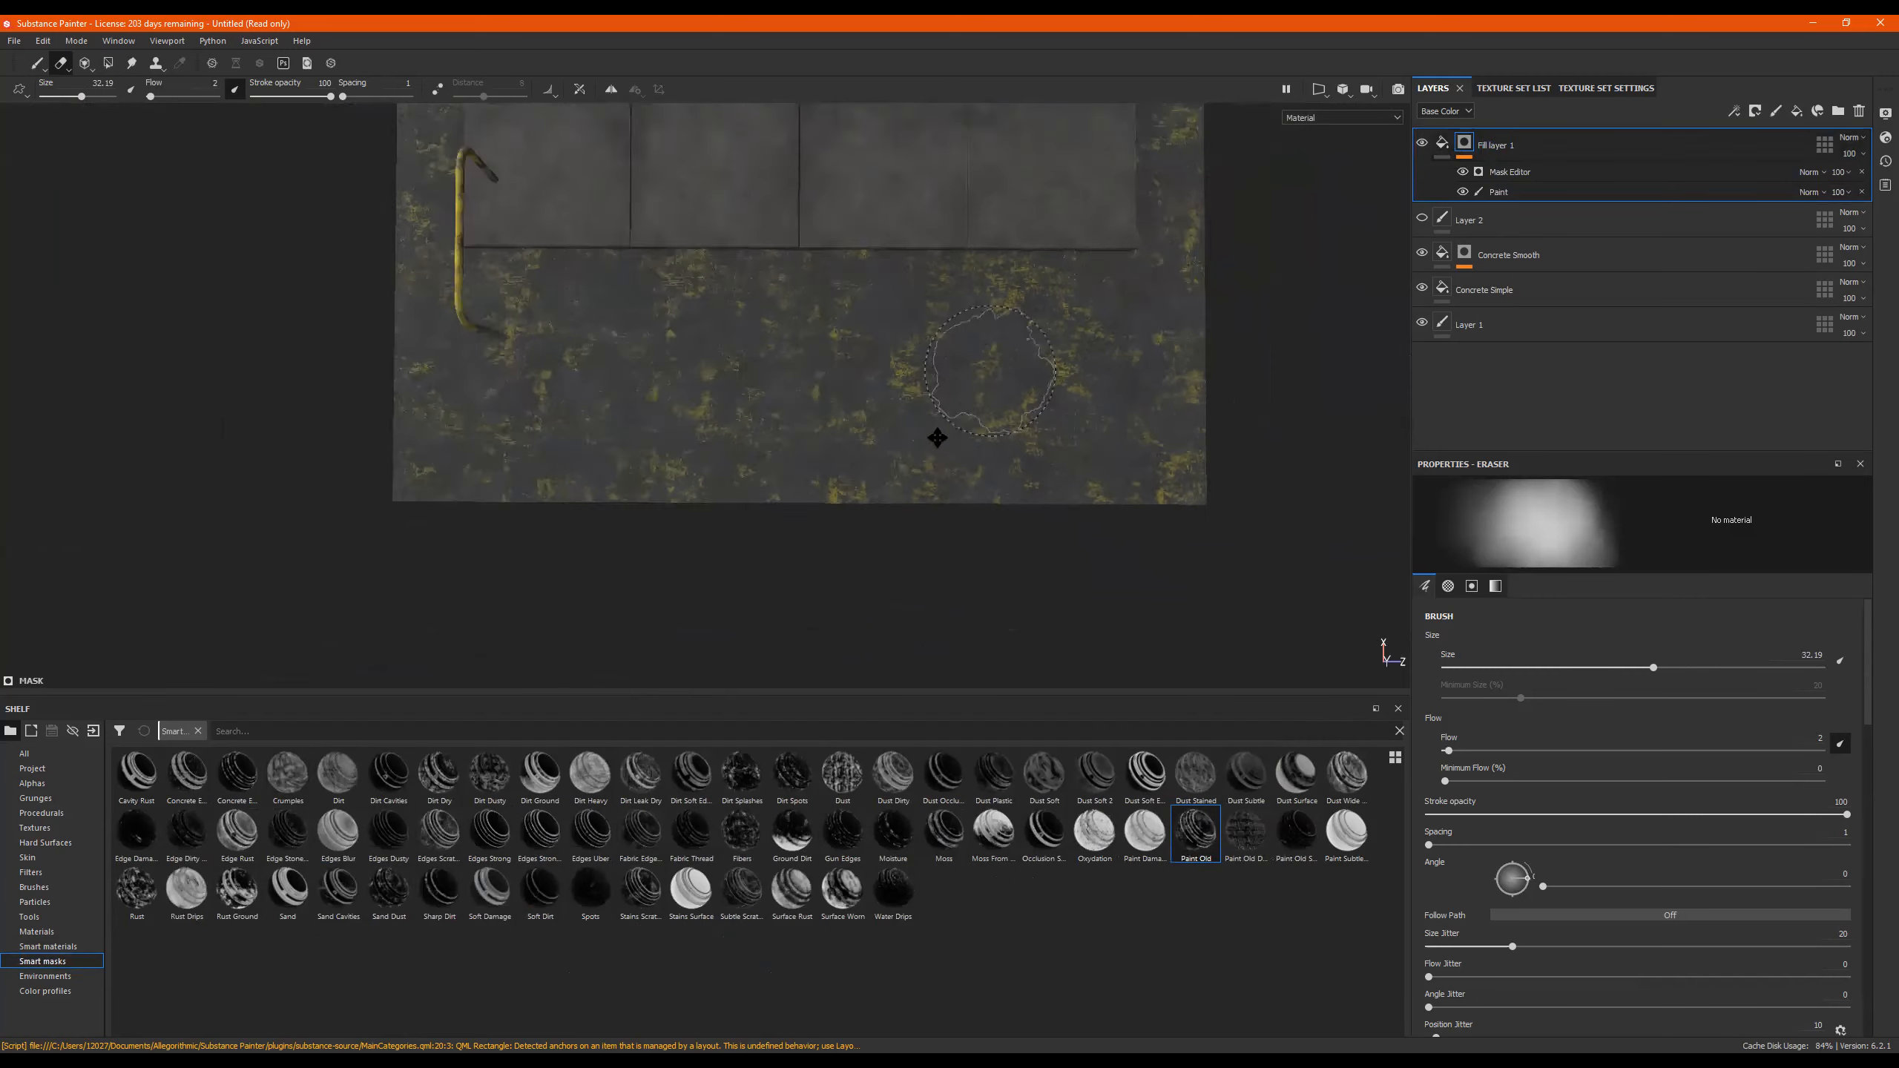
middle_click_drag(936, 437, 900, 468, "alt")
left_click_drag(901, 468, 907, 384, "alt")
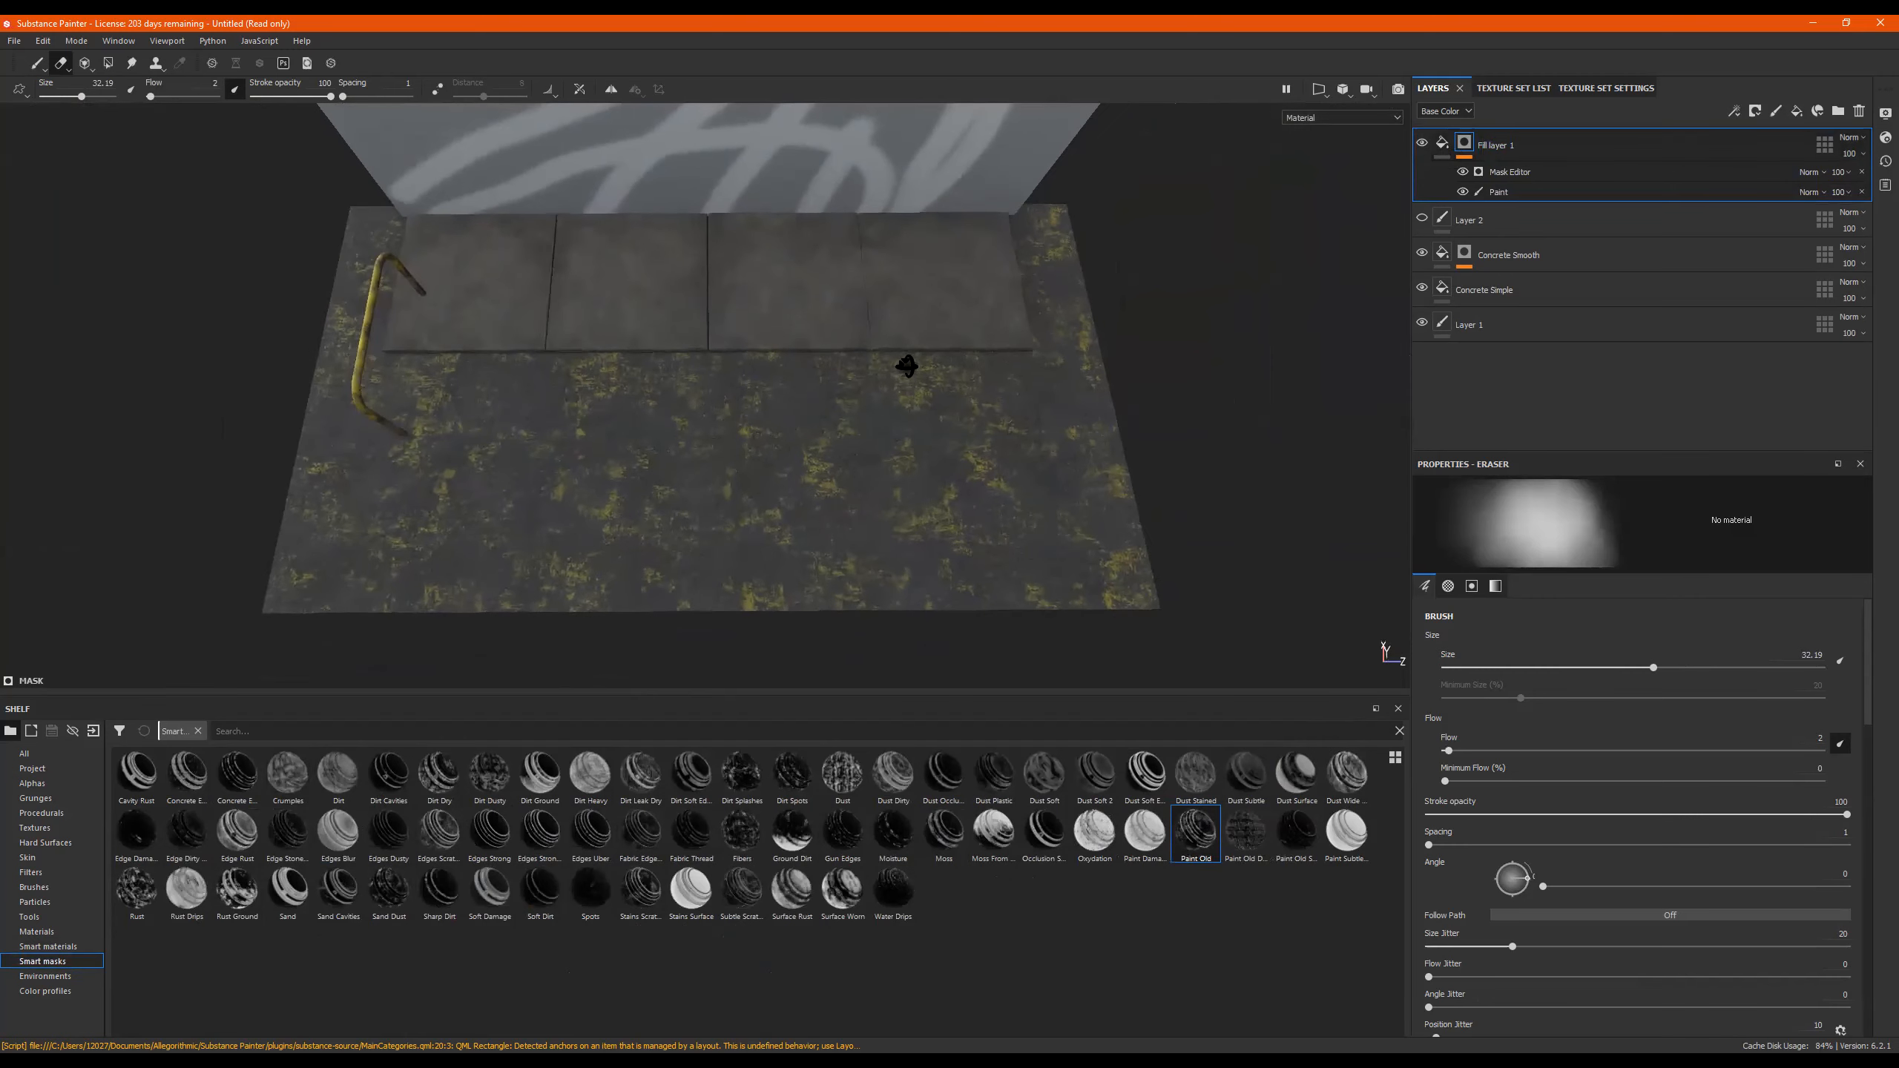
key("ctrl+z")
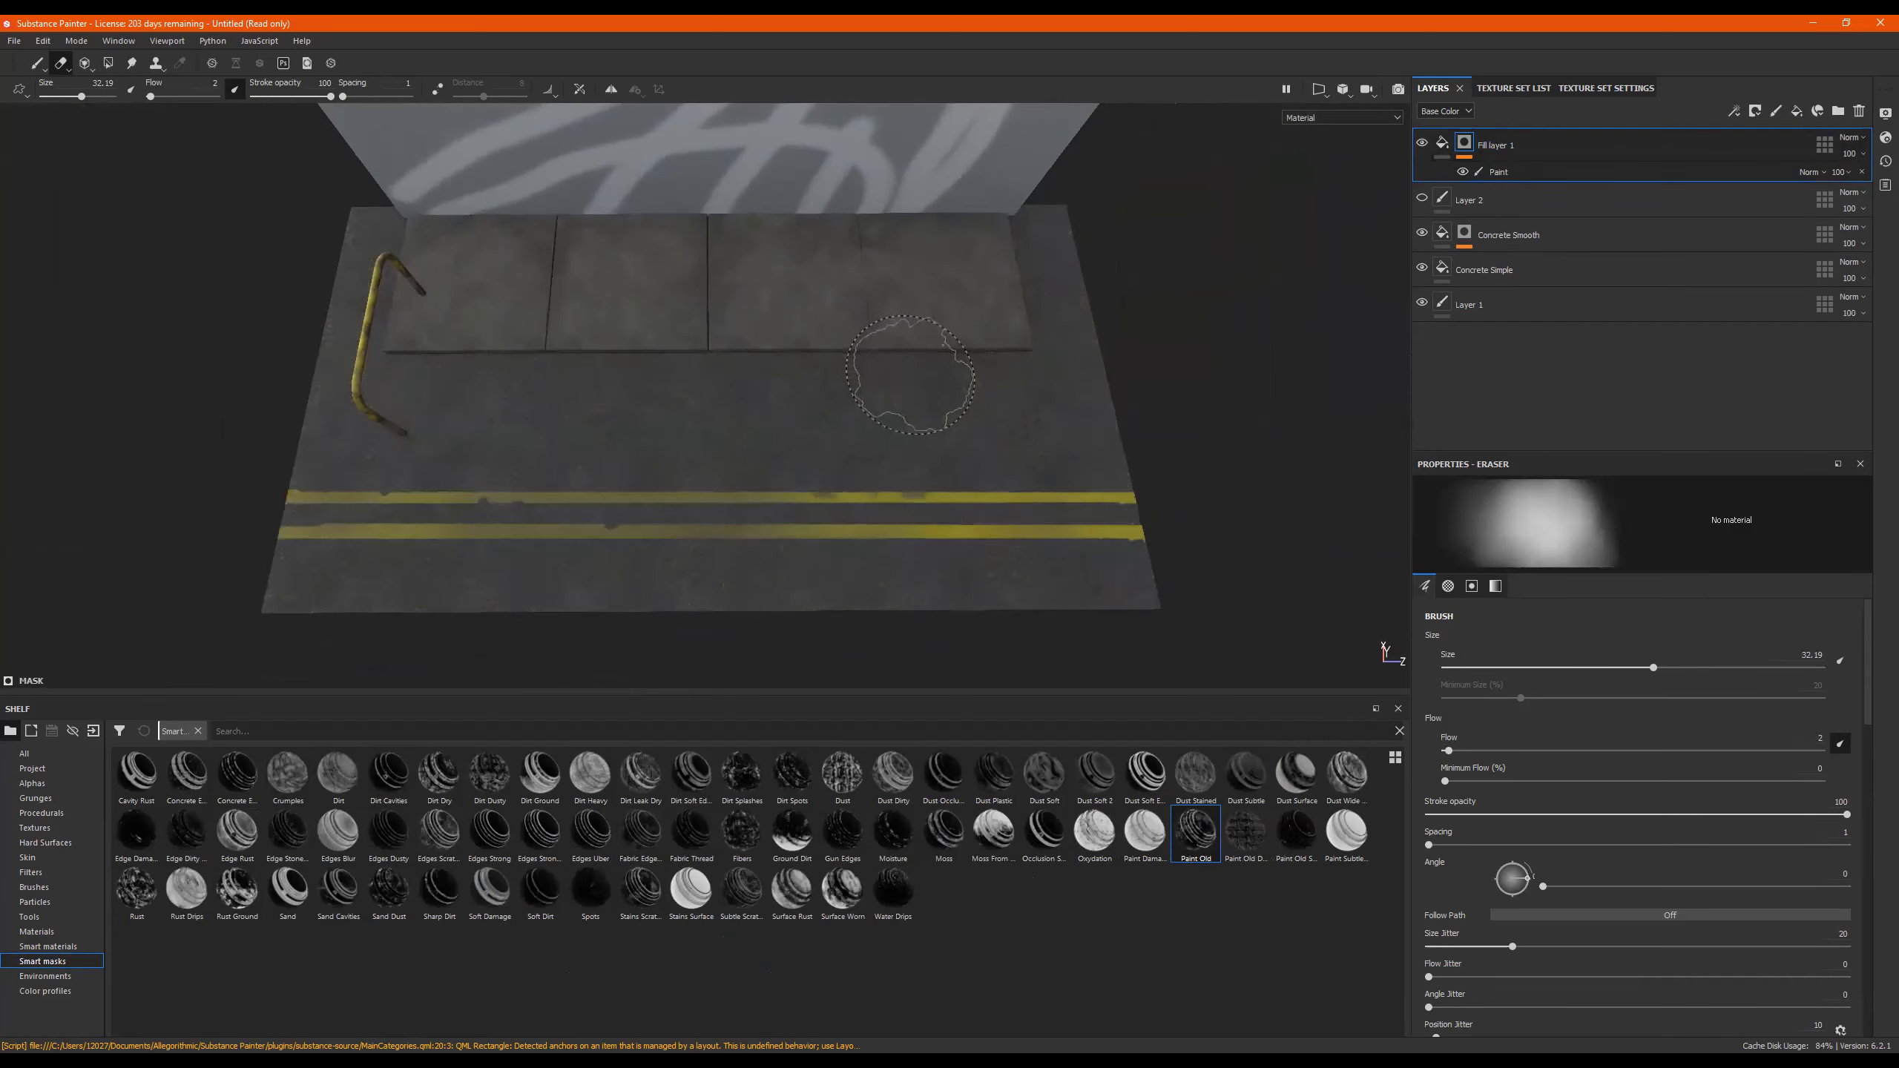
Try a generator together with the Paint Old smart mask on Fill layer 1's mask, and remove the empty generator.
right_click(1466, 147)
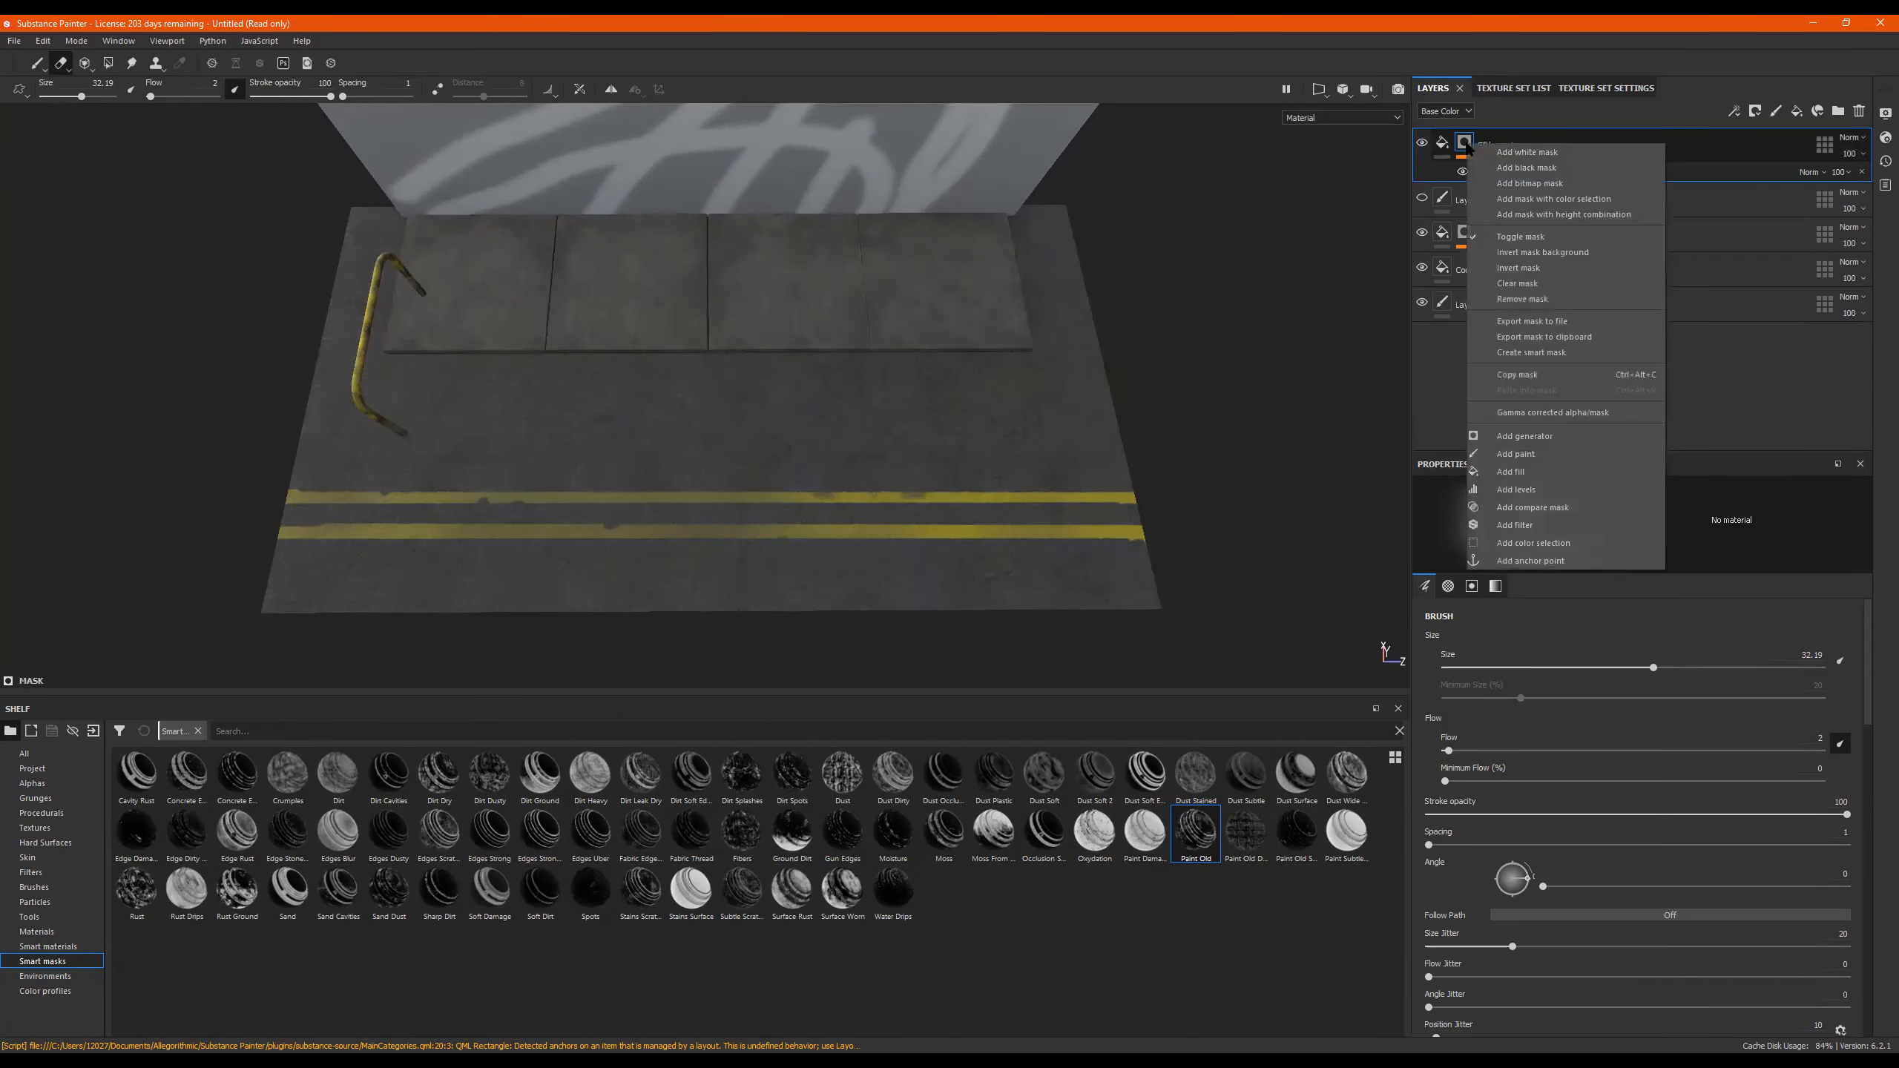
left_click(1525, 437)
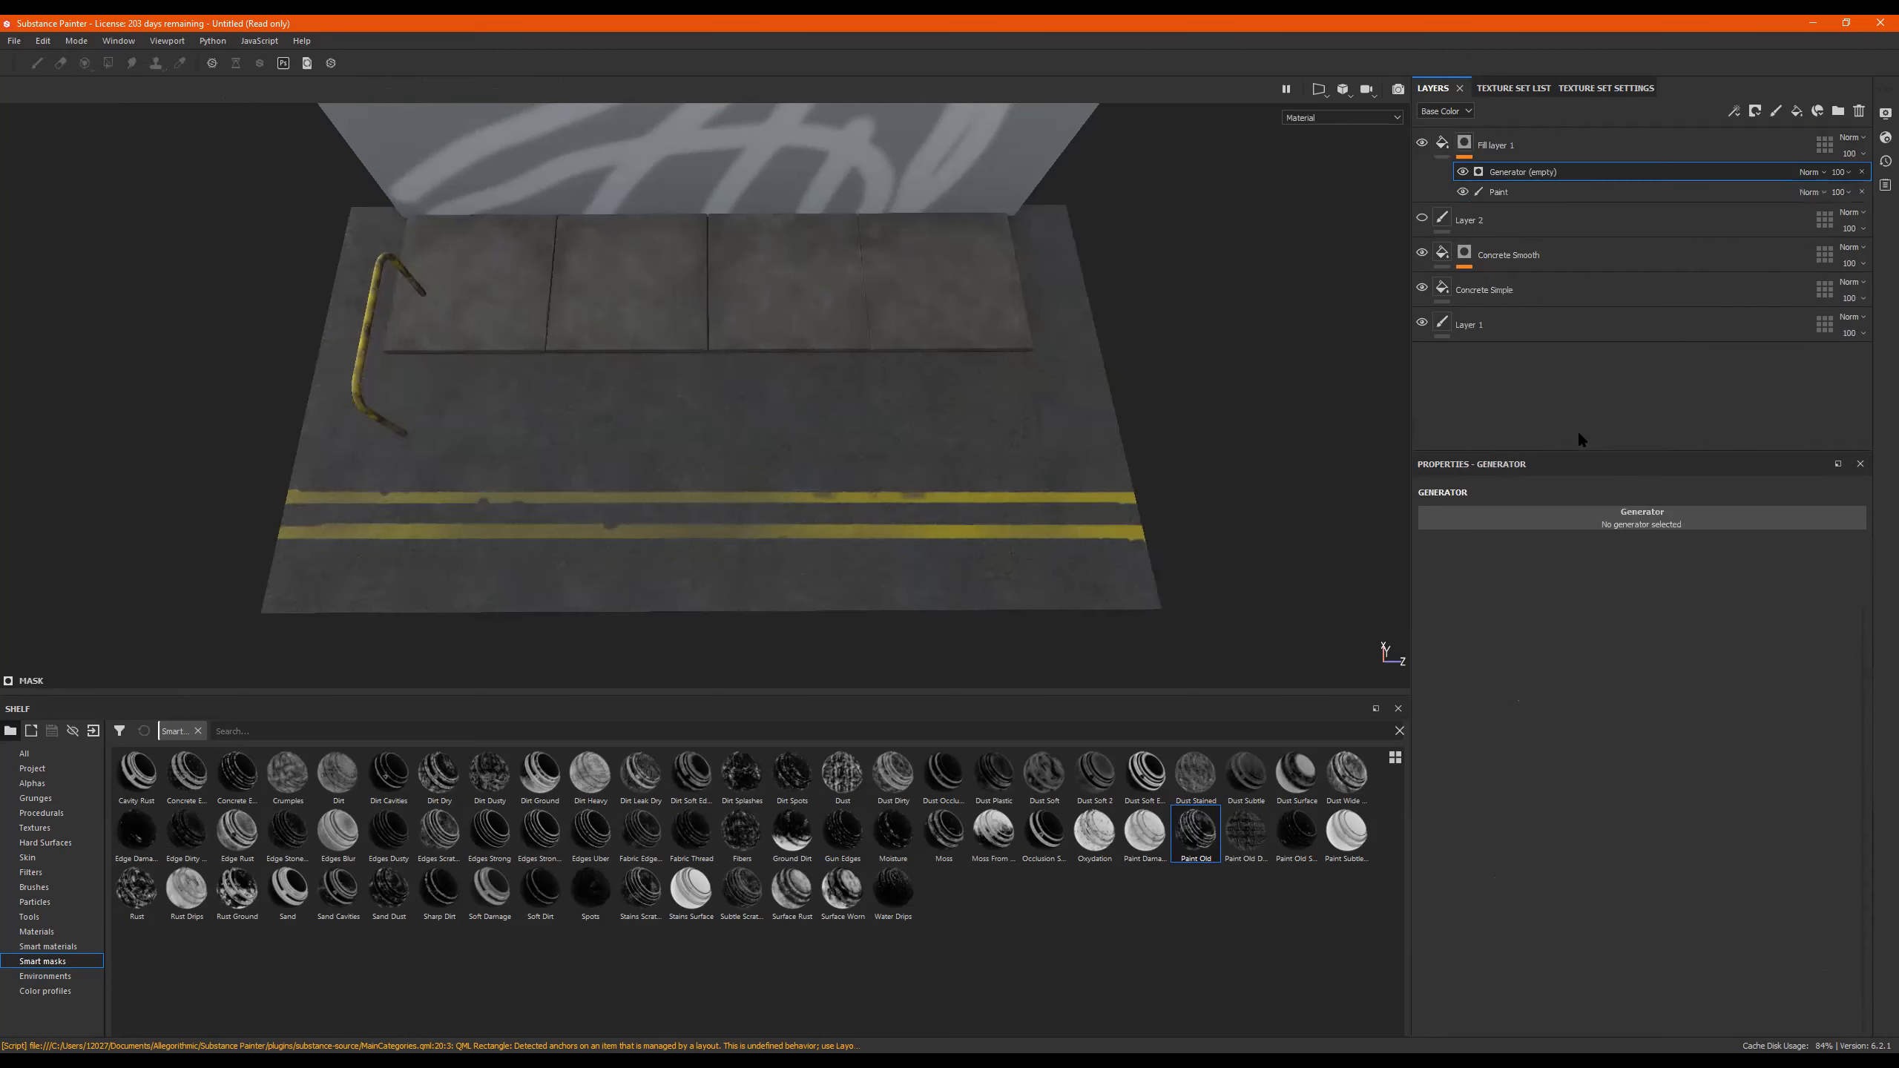
mouse_move(1205, 847)
left_mouse_down()
mouse_move(1382, 661)
mouse_move(1623, 480)
mouse_move(1644, 518)
mouse_move(1499, 150)
left_mouse_up()
key("ctrl+z")
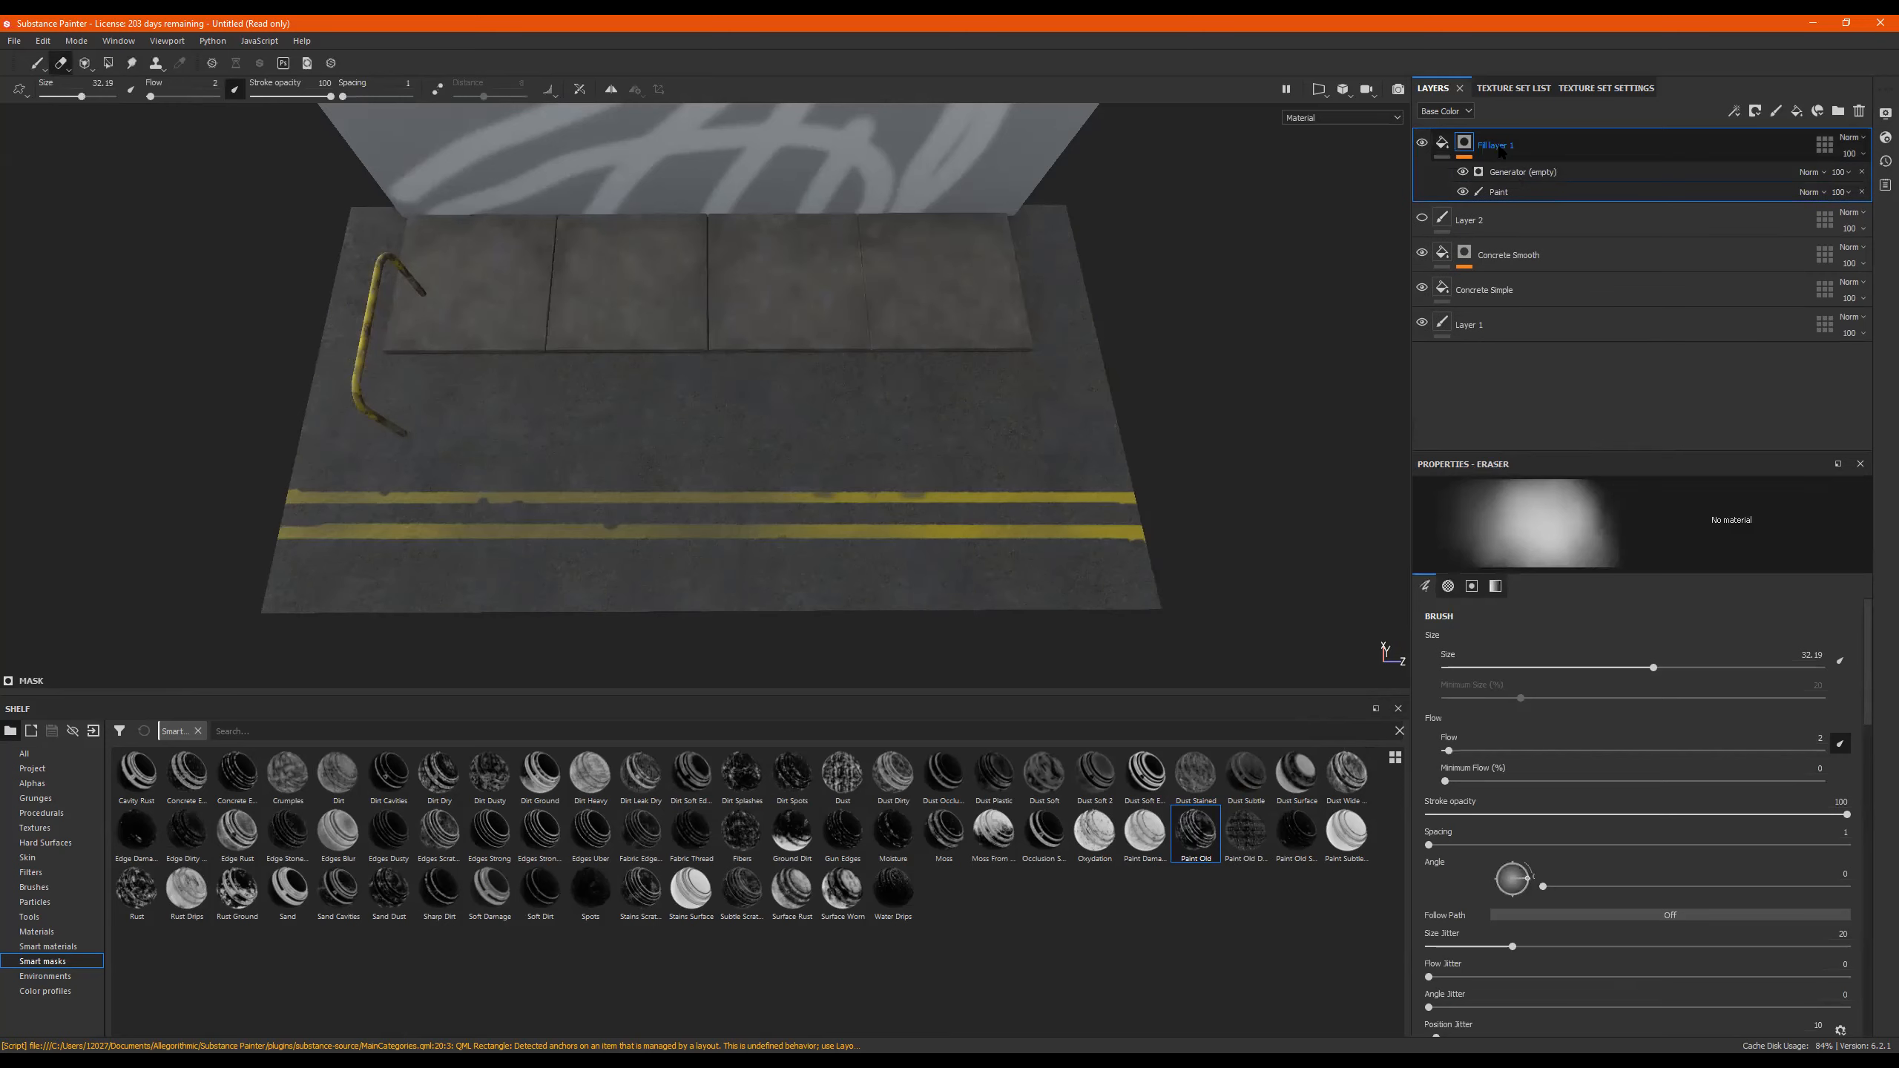
left_click(1461, 193)
left_click(1461, 193)
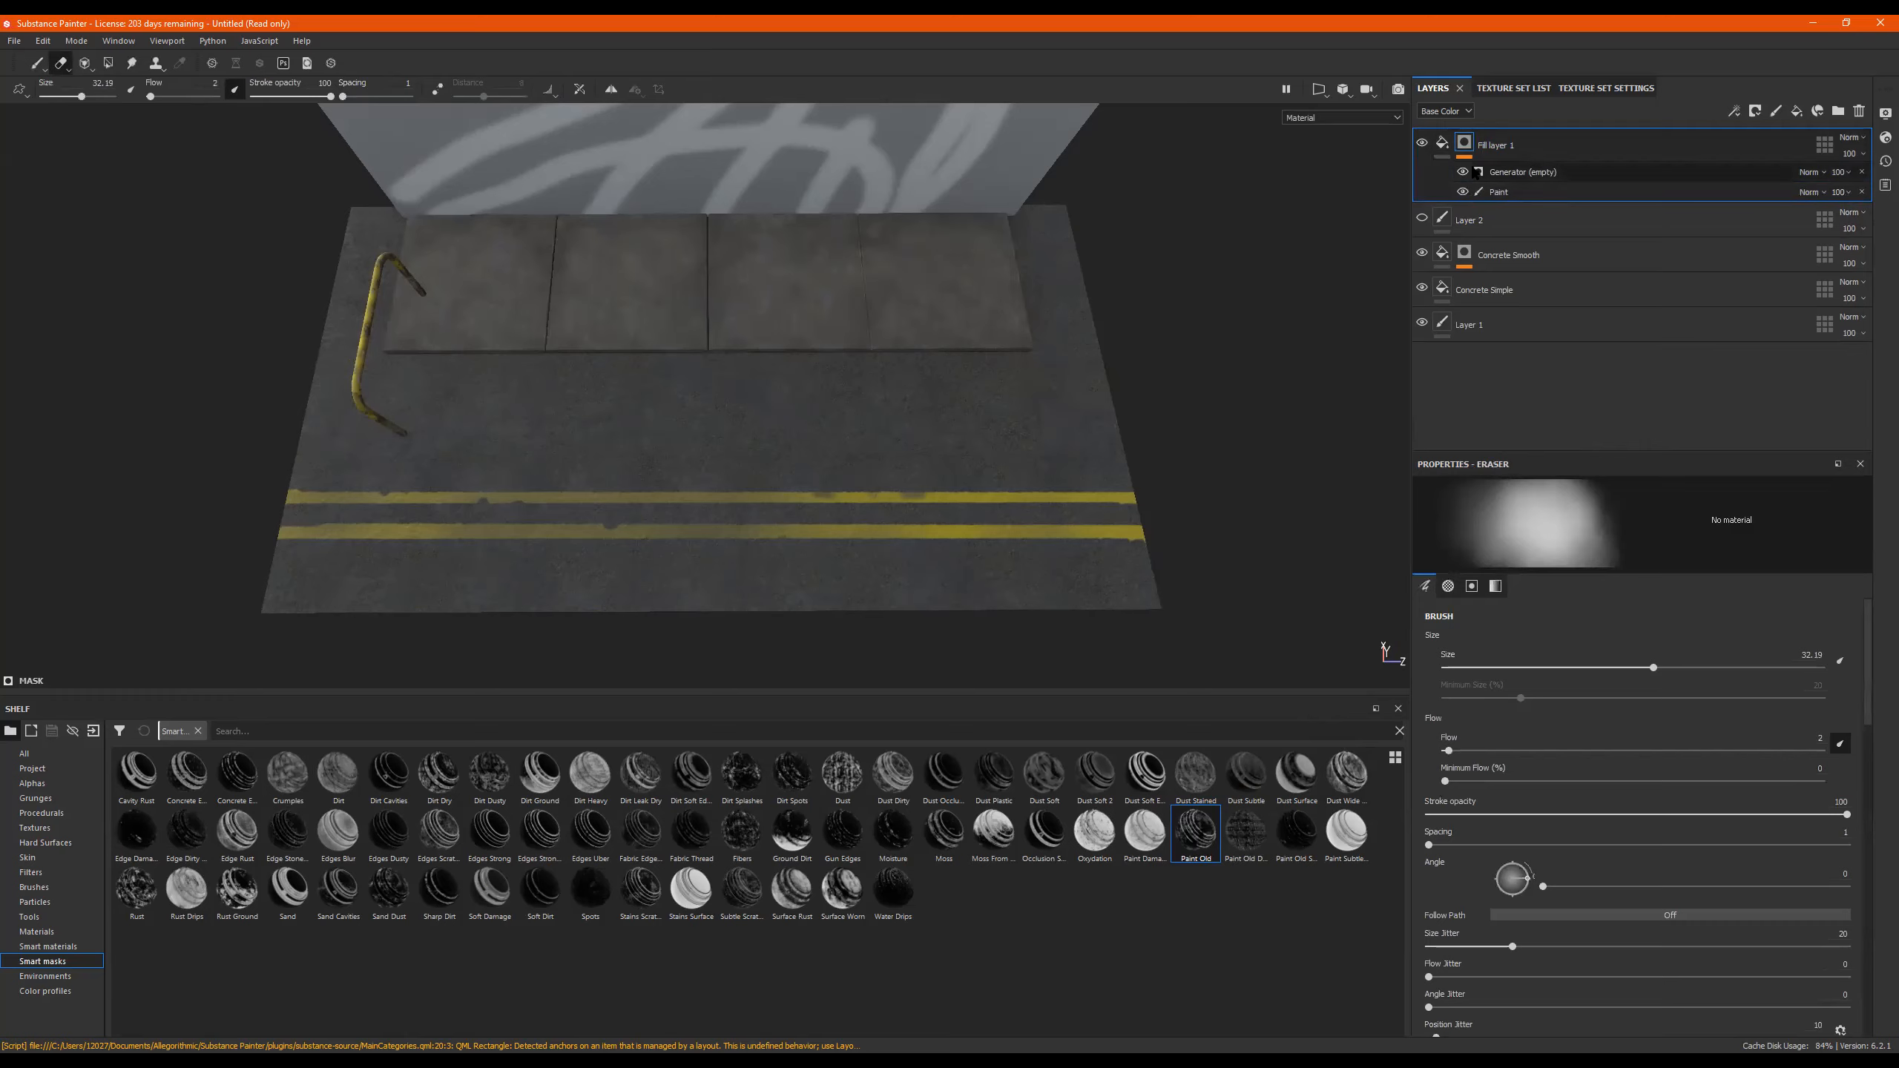
left_click(1515, 176)
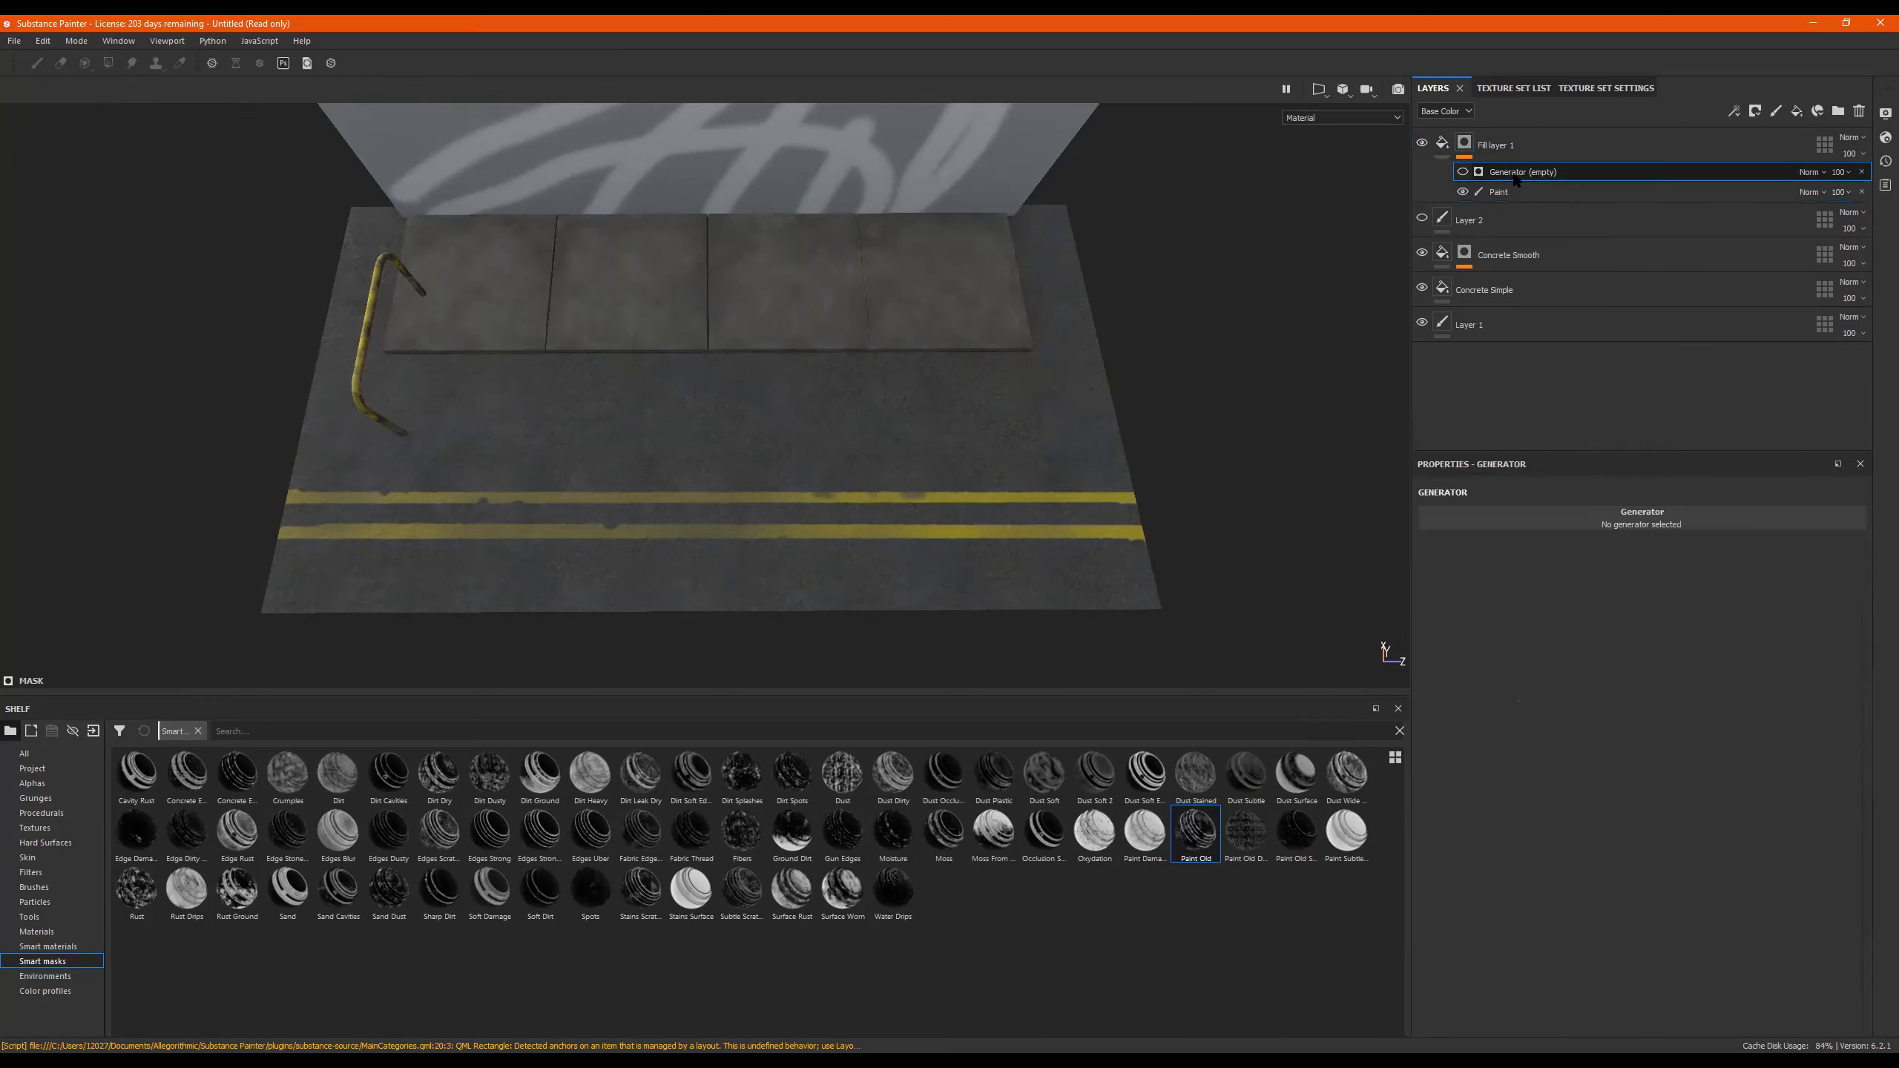
left_click(1863, 172)
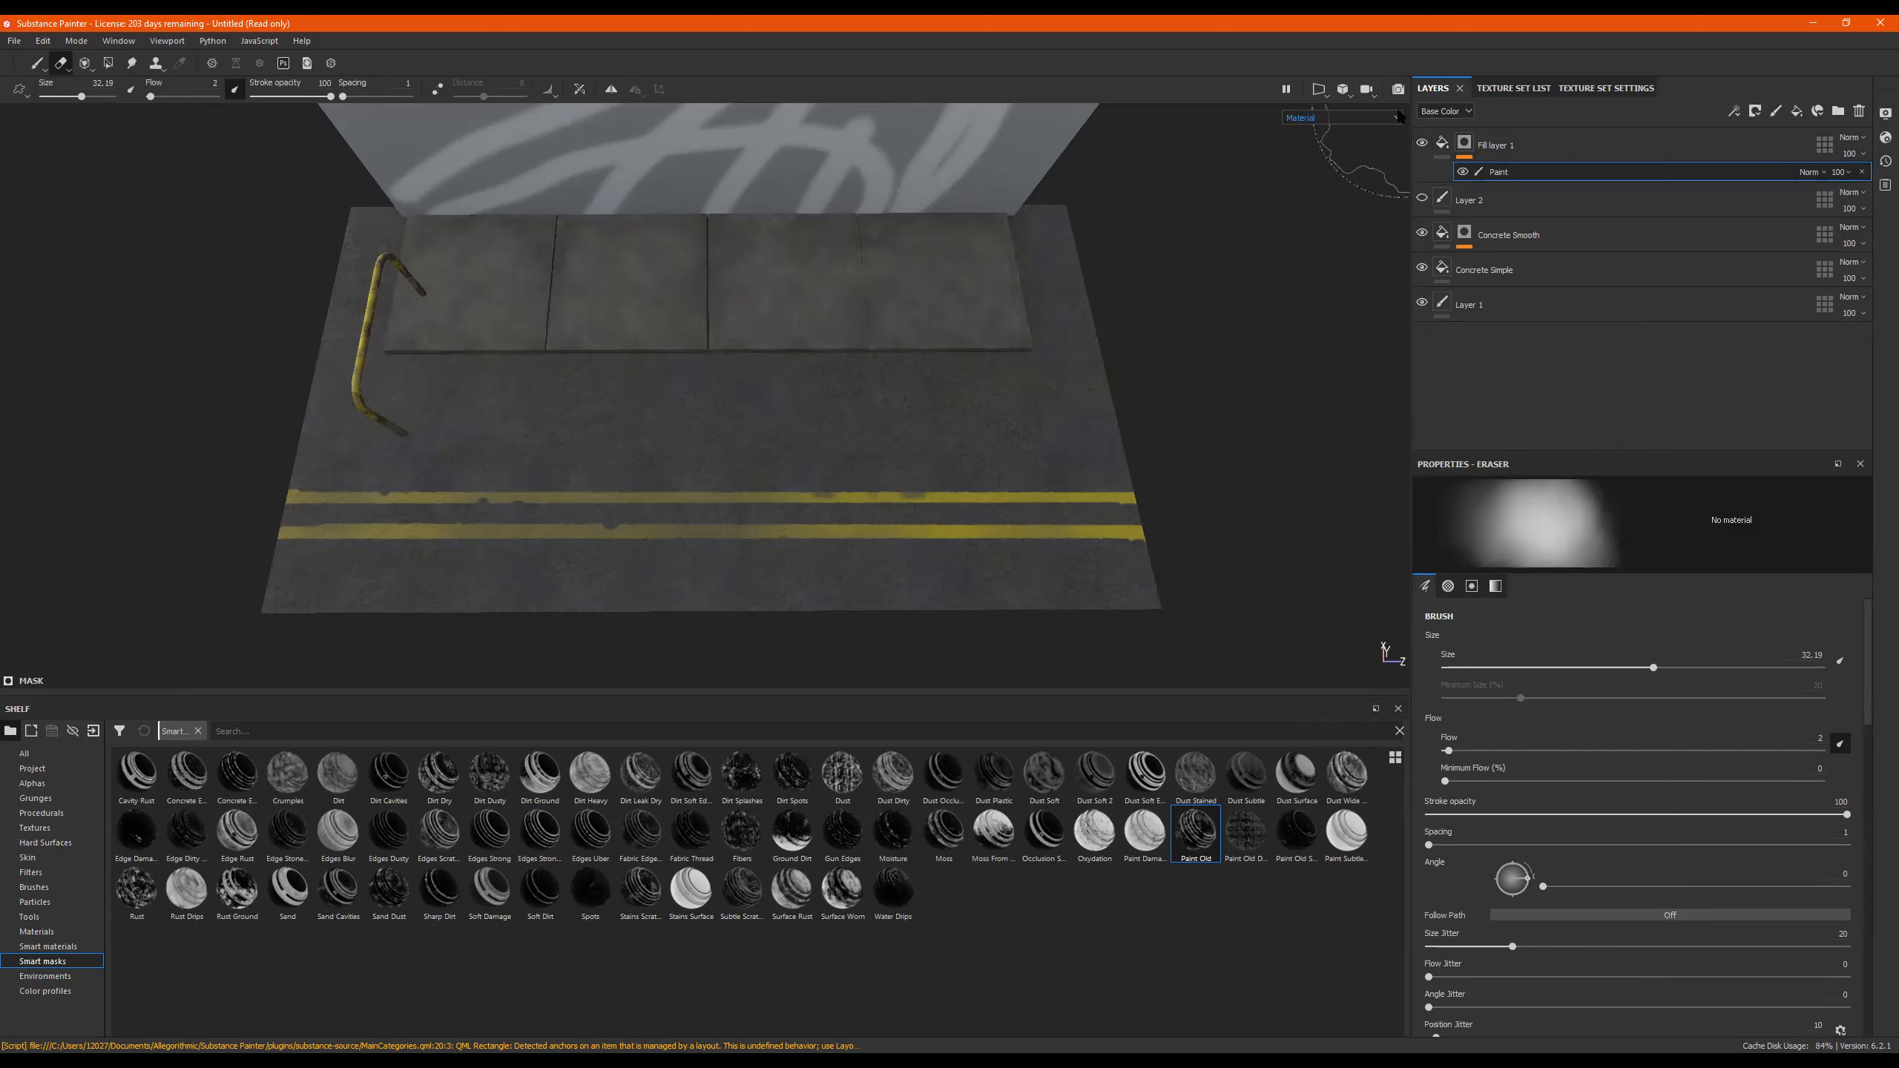
Apply the Dirt Spots smart mask to the mask of Fill layer 1 and select the layer's fill.
left_click(1442, 146)
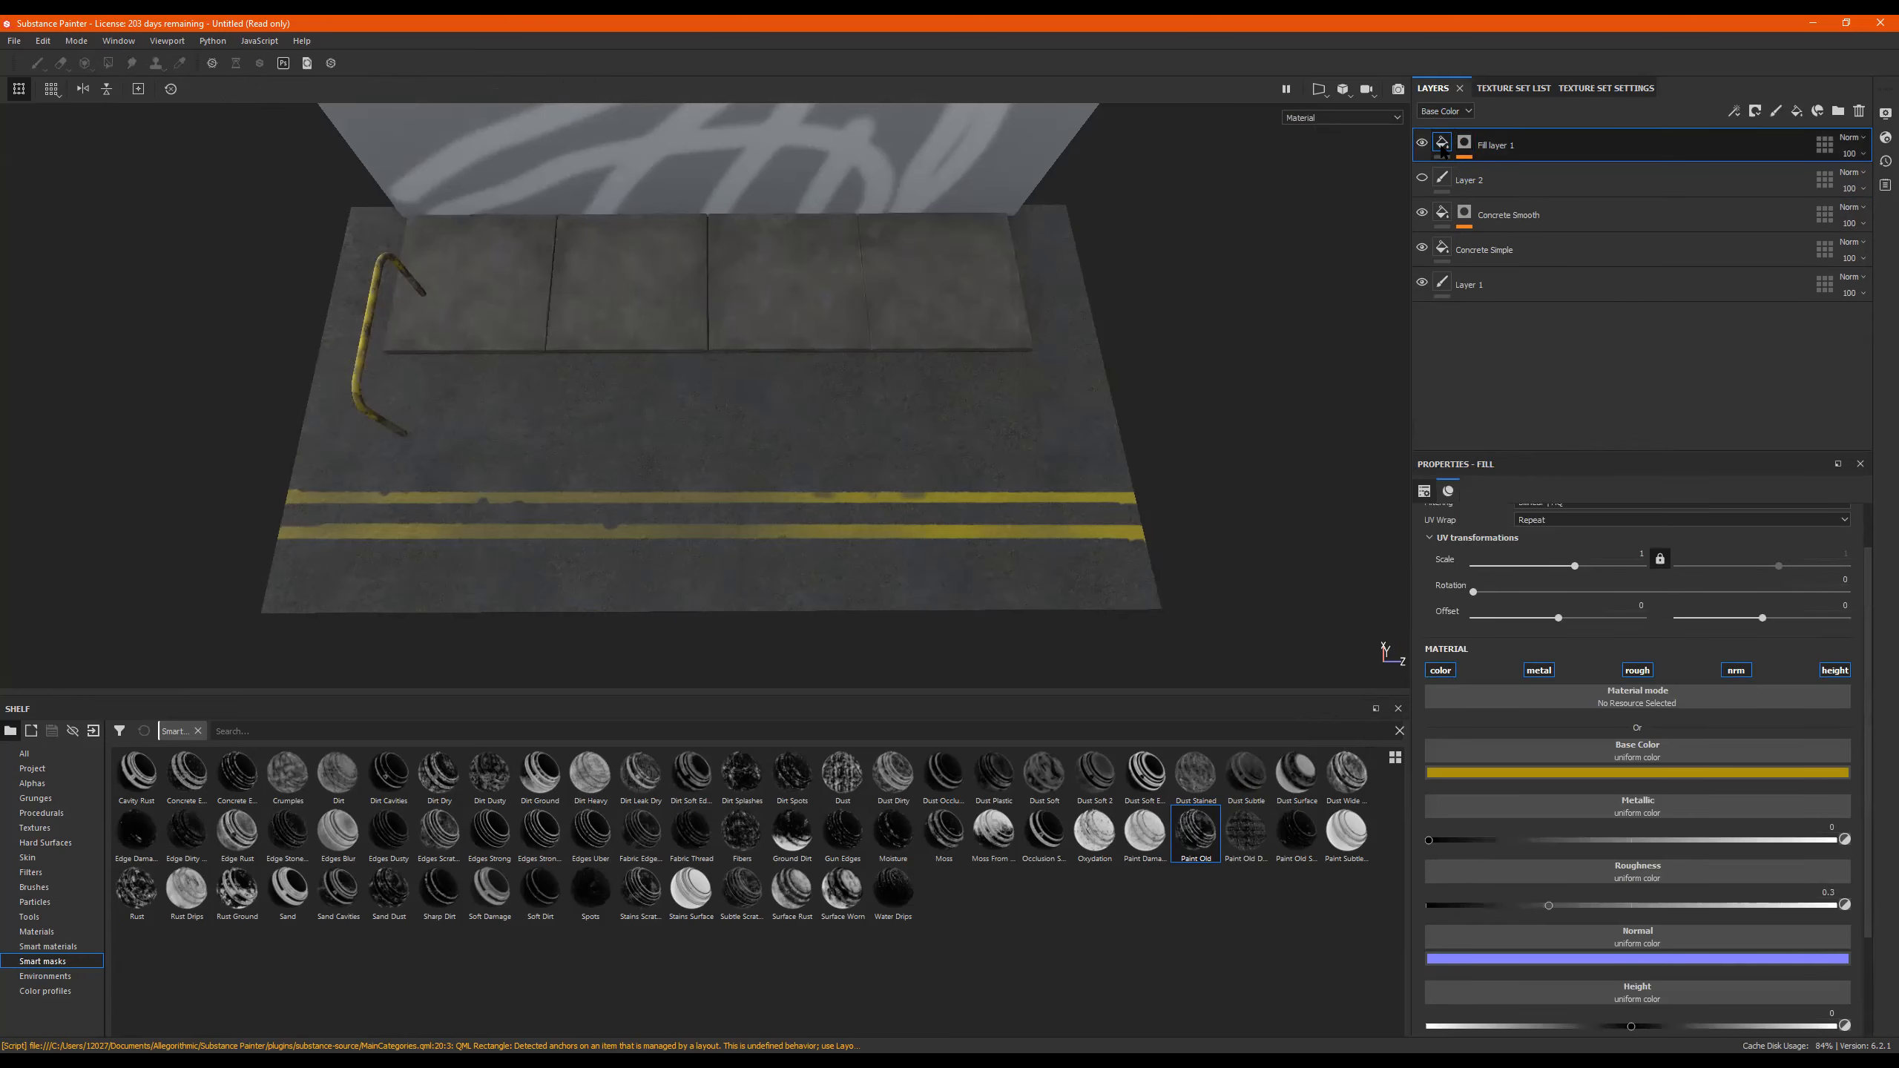
left_click(1463, 147)
key("2")
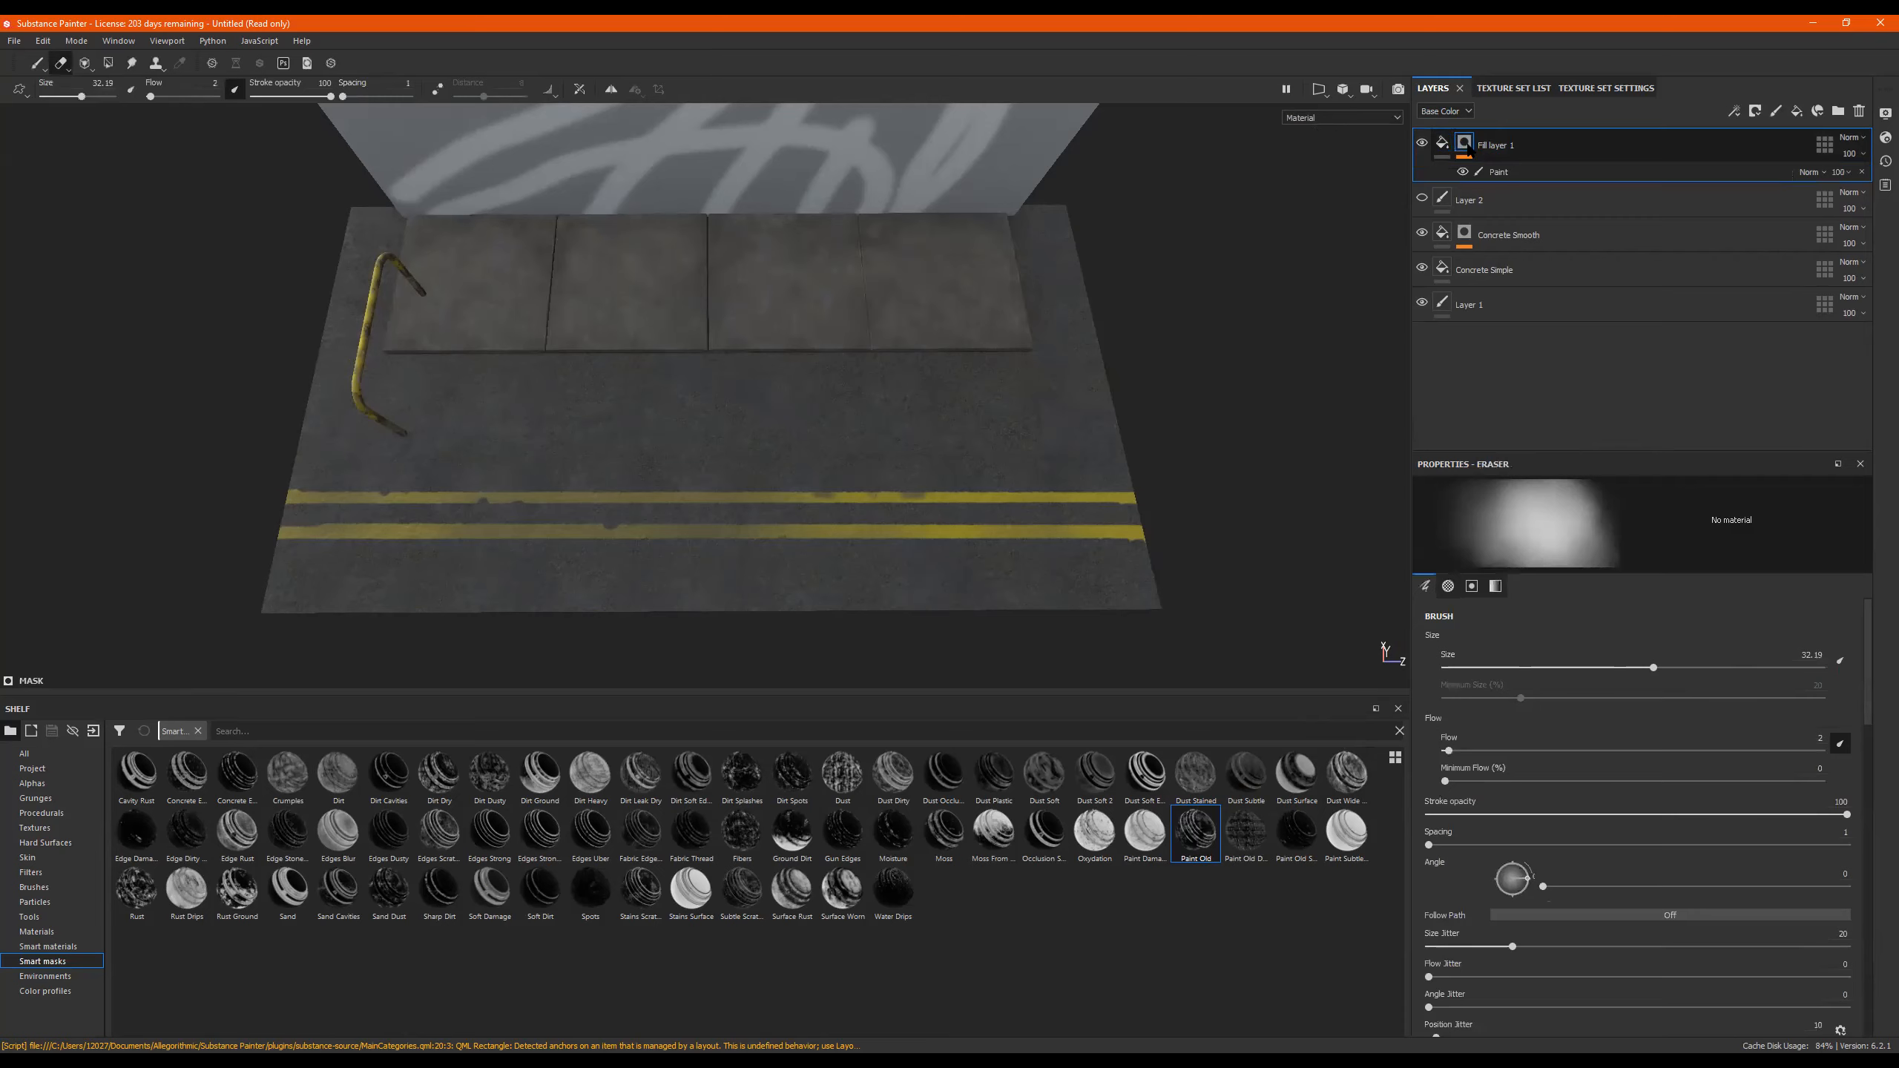
left_click(1538, 173)
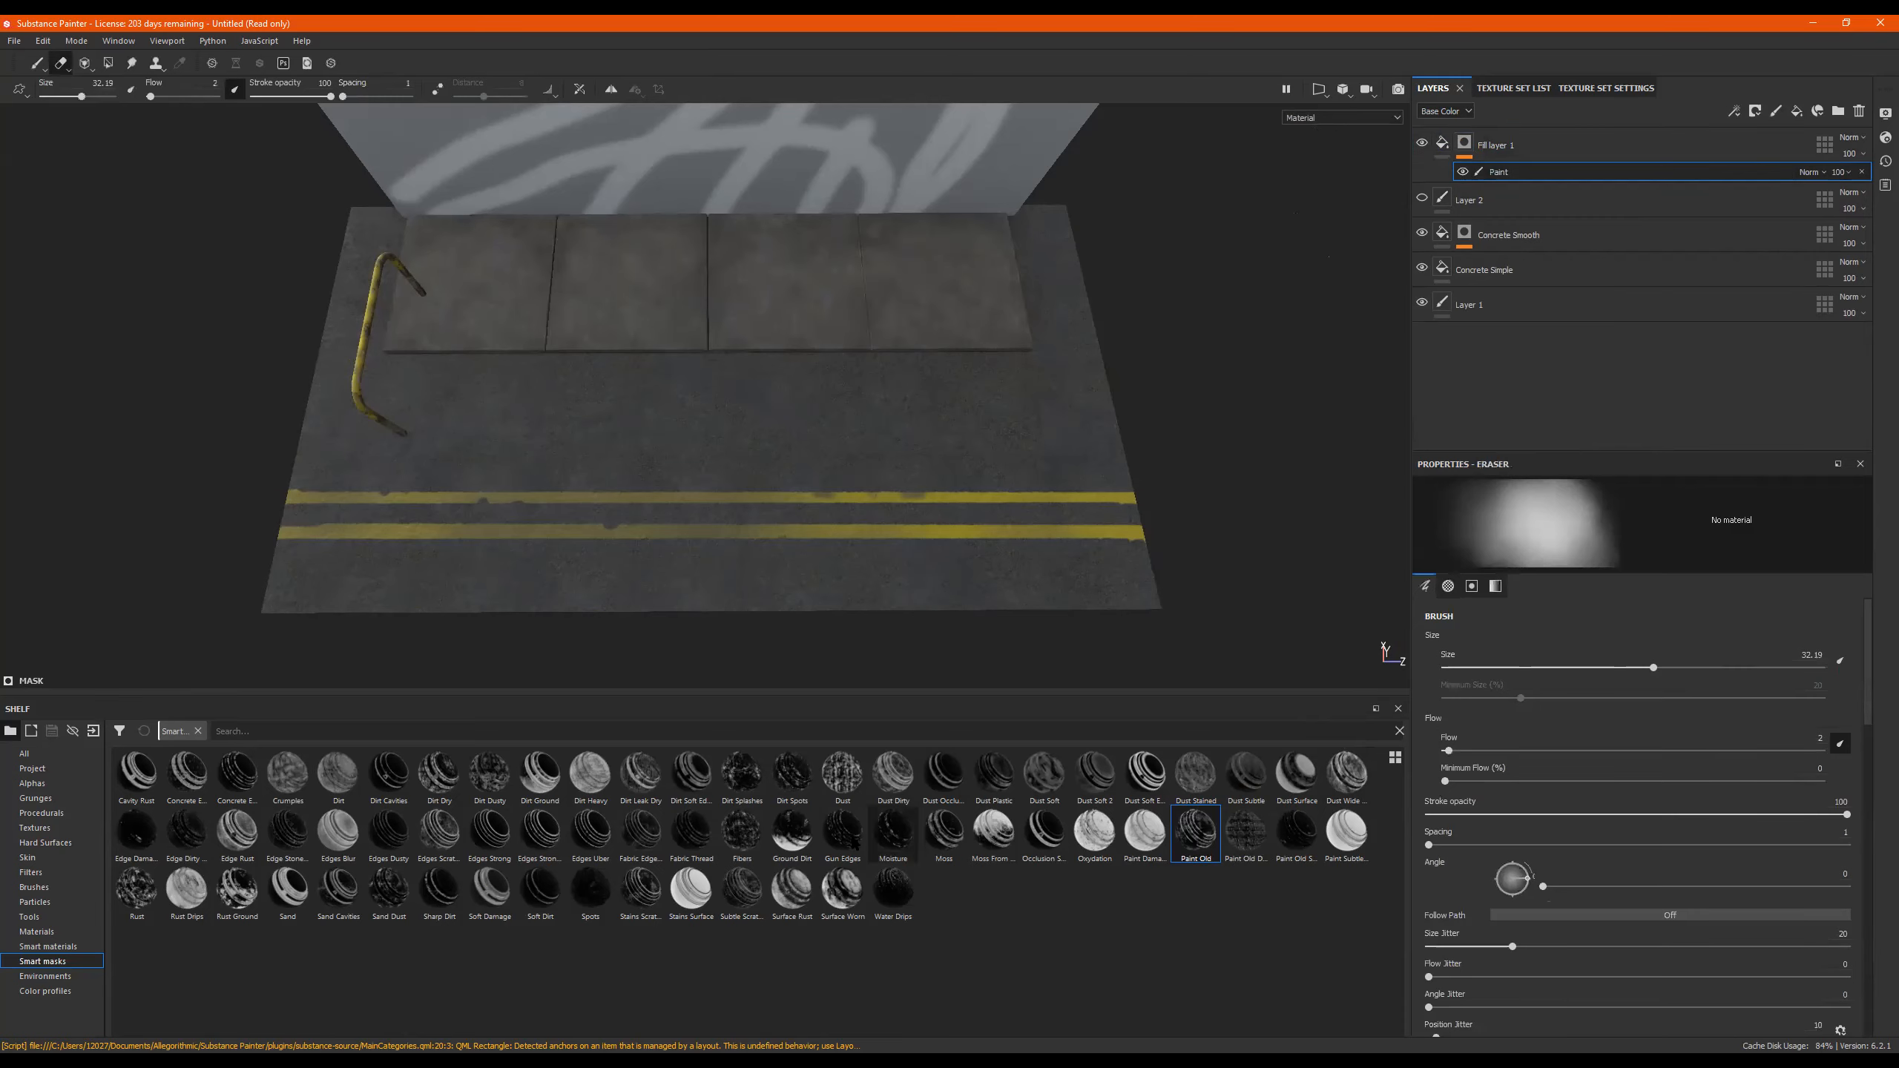
left_click_drag(790, 778, 1525, 170)
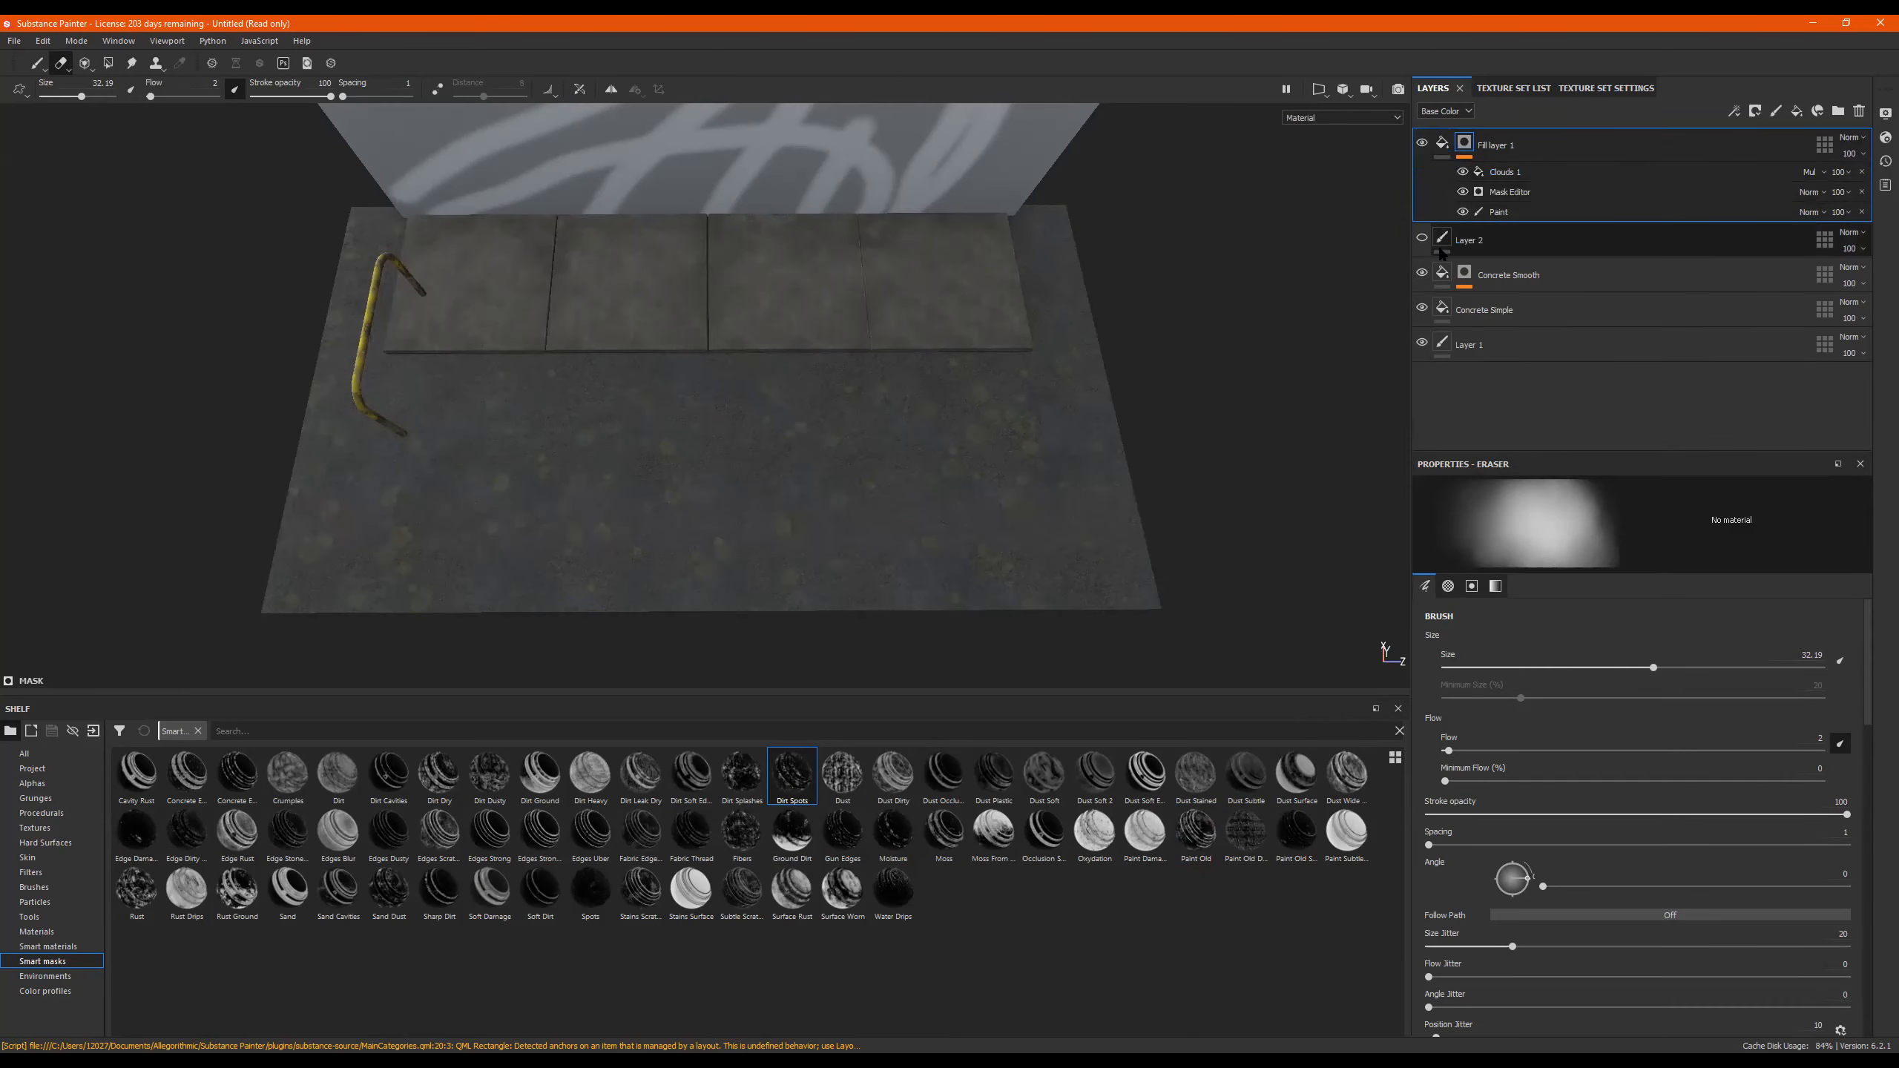
left_click(1444, 145)
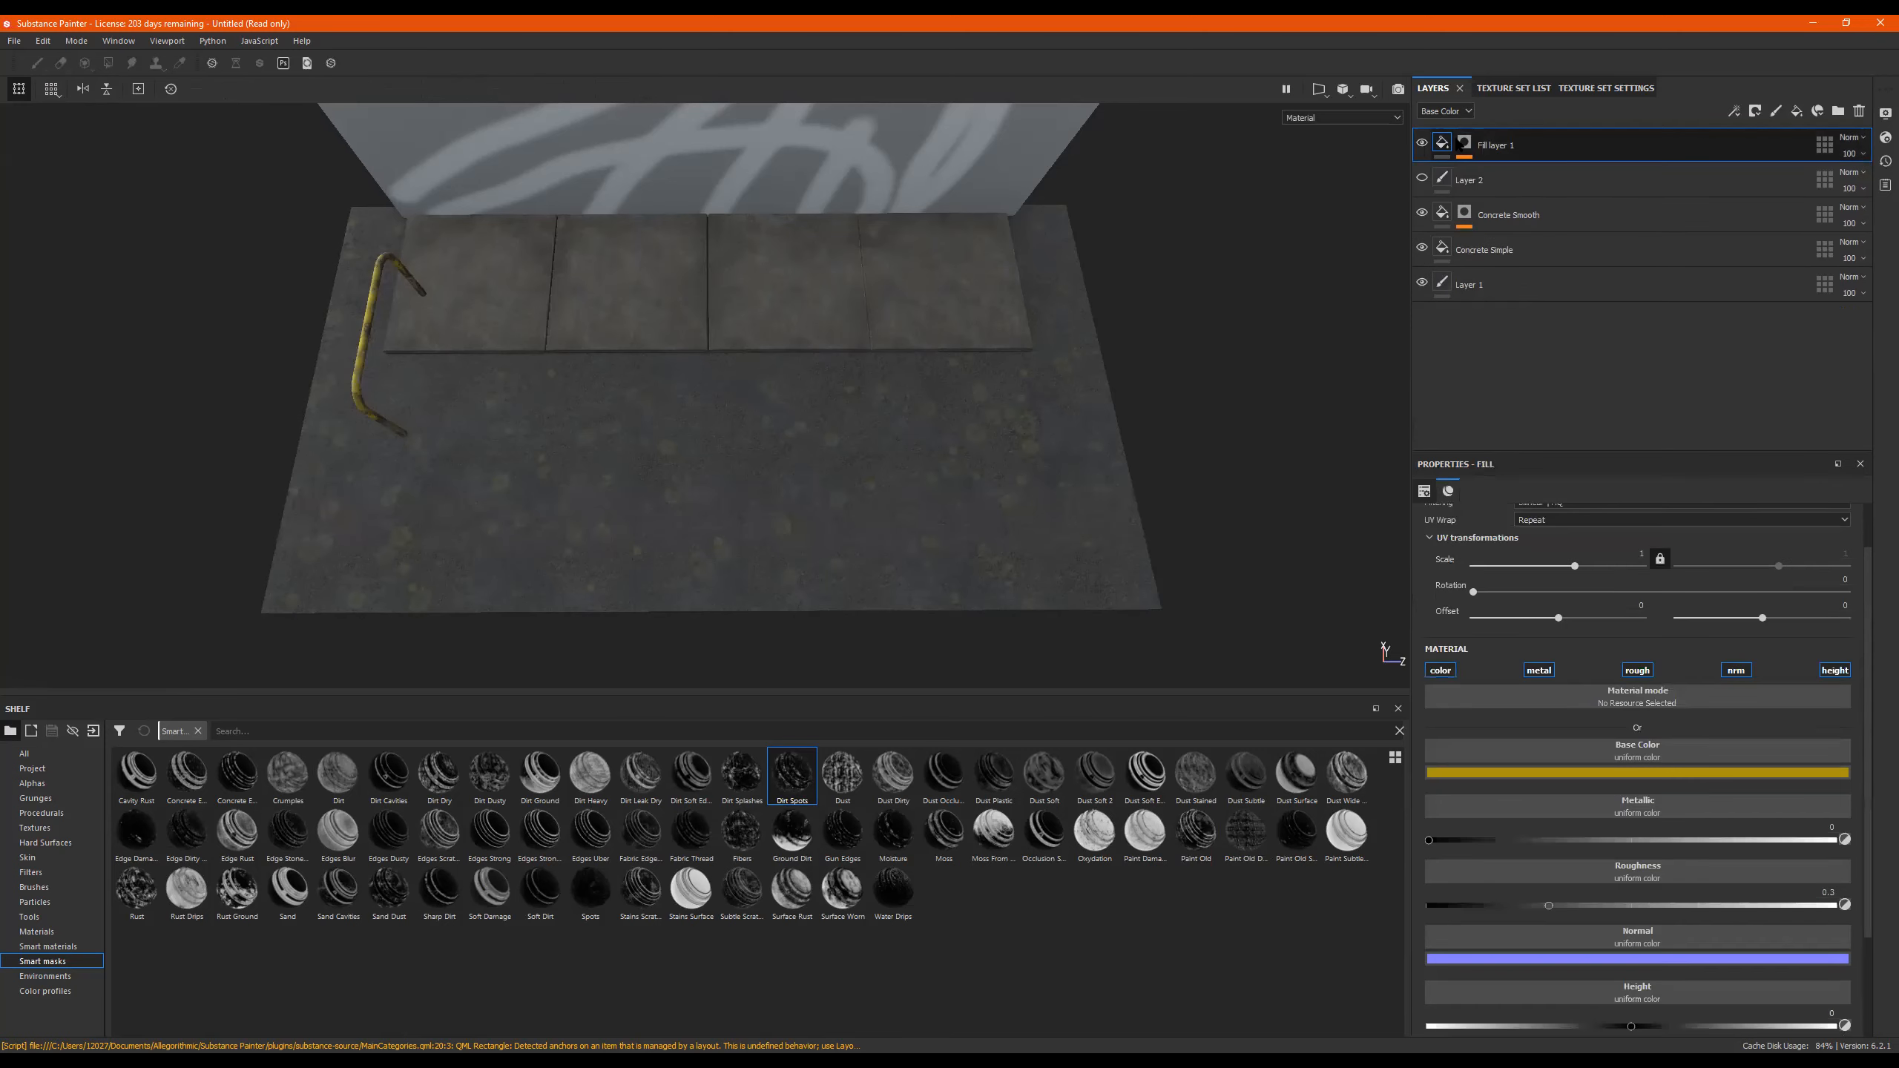
Hide the Mask Editor effect on Fill layer 1's mask, try the "Moss From..." smart mask and hide its Mask Builder - Legacy effect.
left_click(1465, 144)
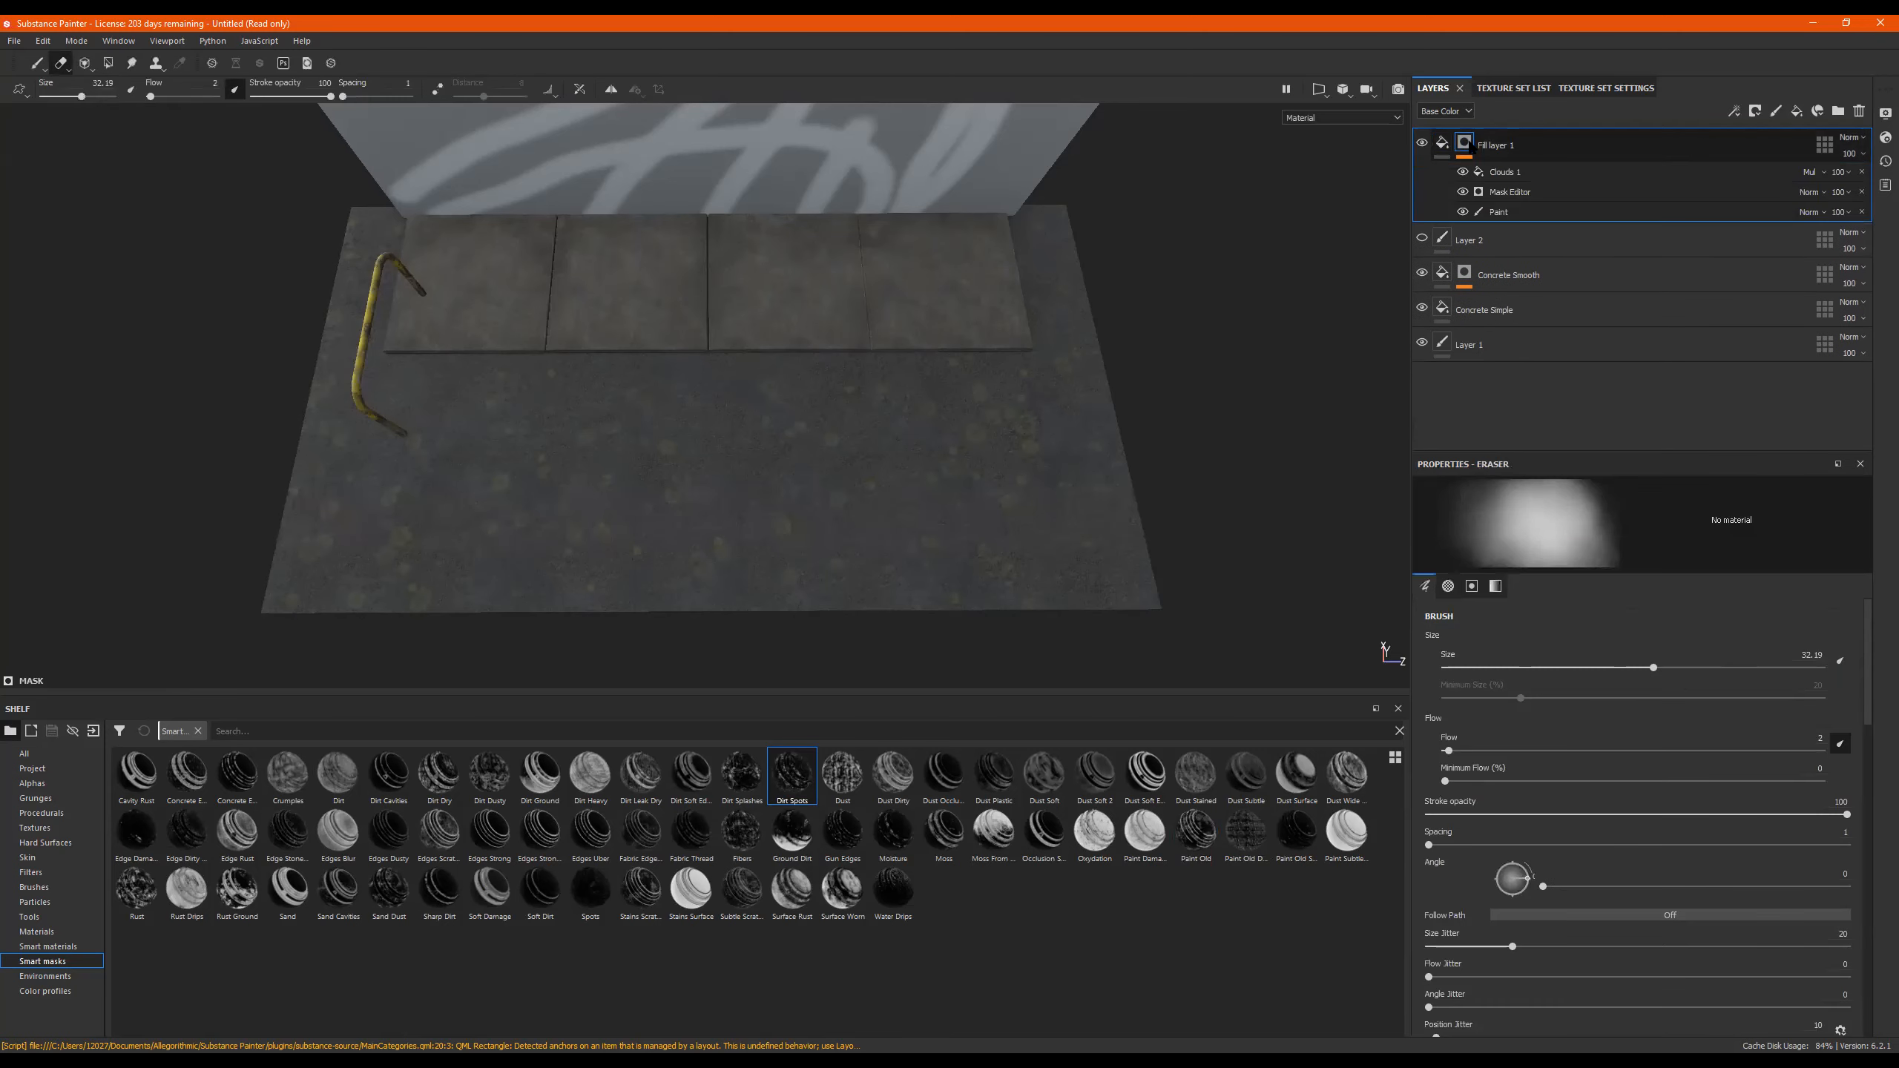
left_click(1462, 192)
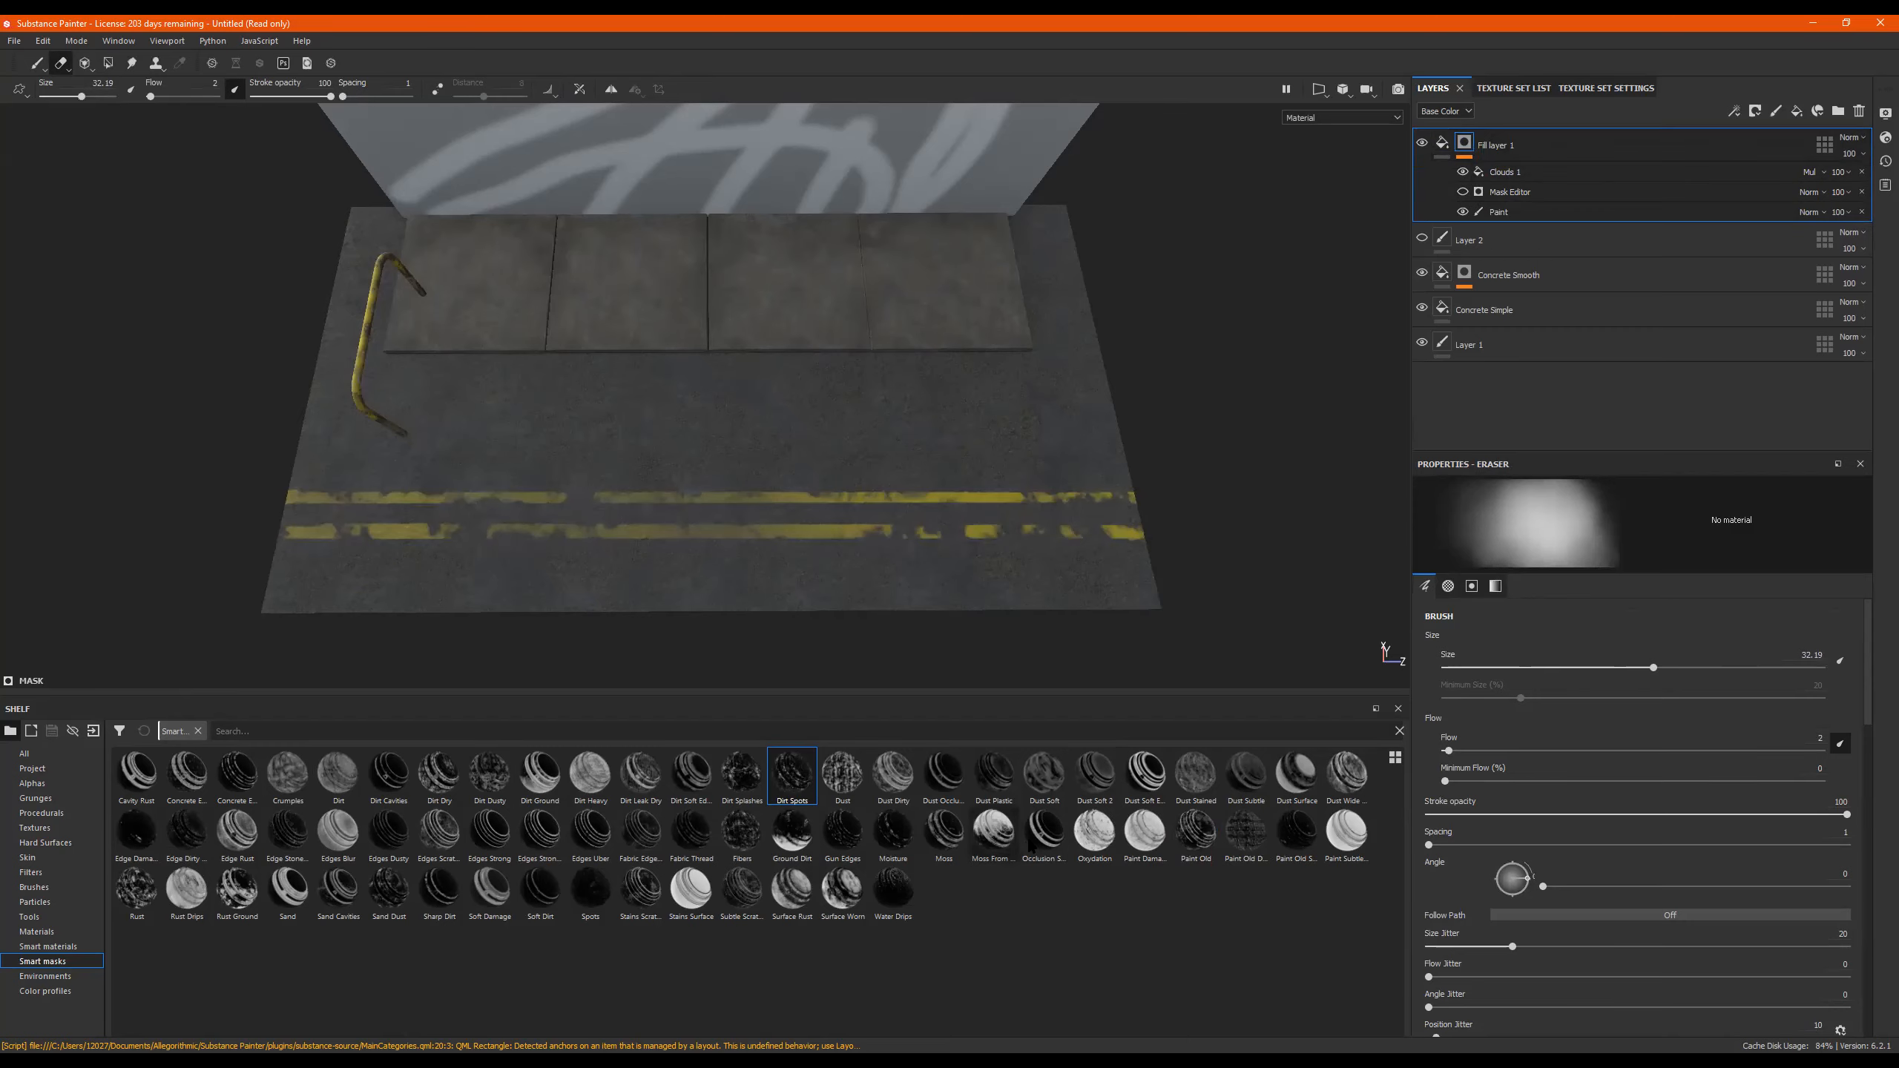
mouse_move(992, 830)
left_mouse_down()
mouse_move(1580, 237)
mouse_move(1585, 184)
mouse_move(1493, 215)
left_mouse_up()
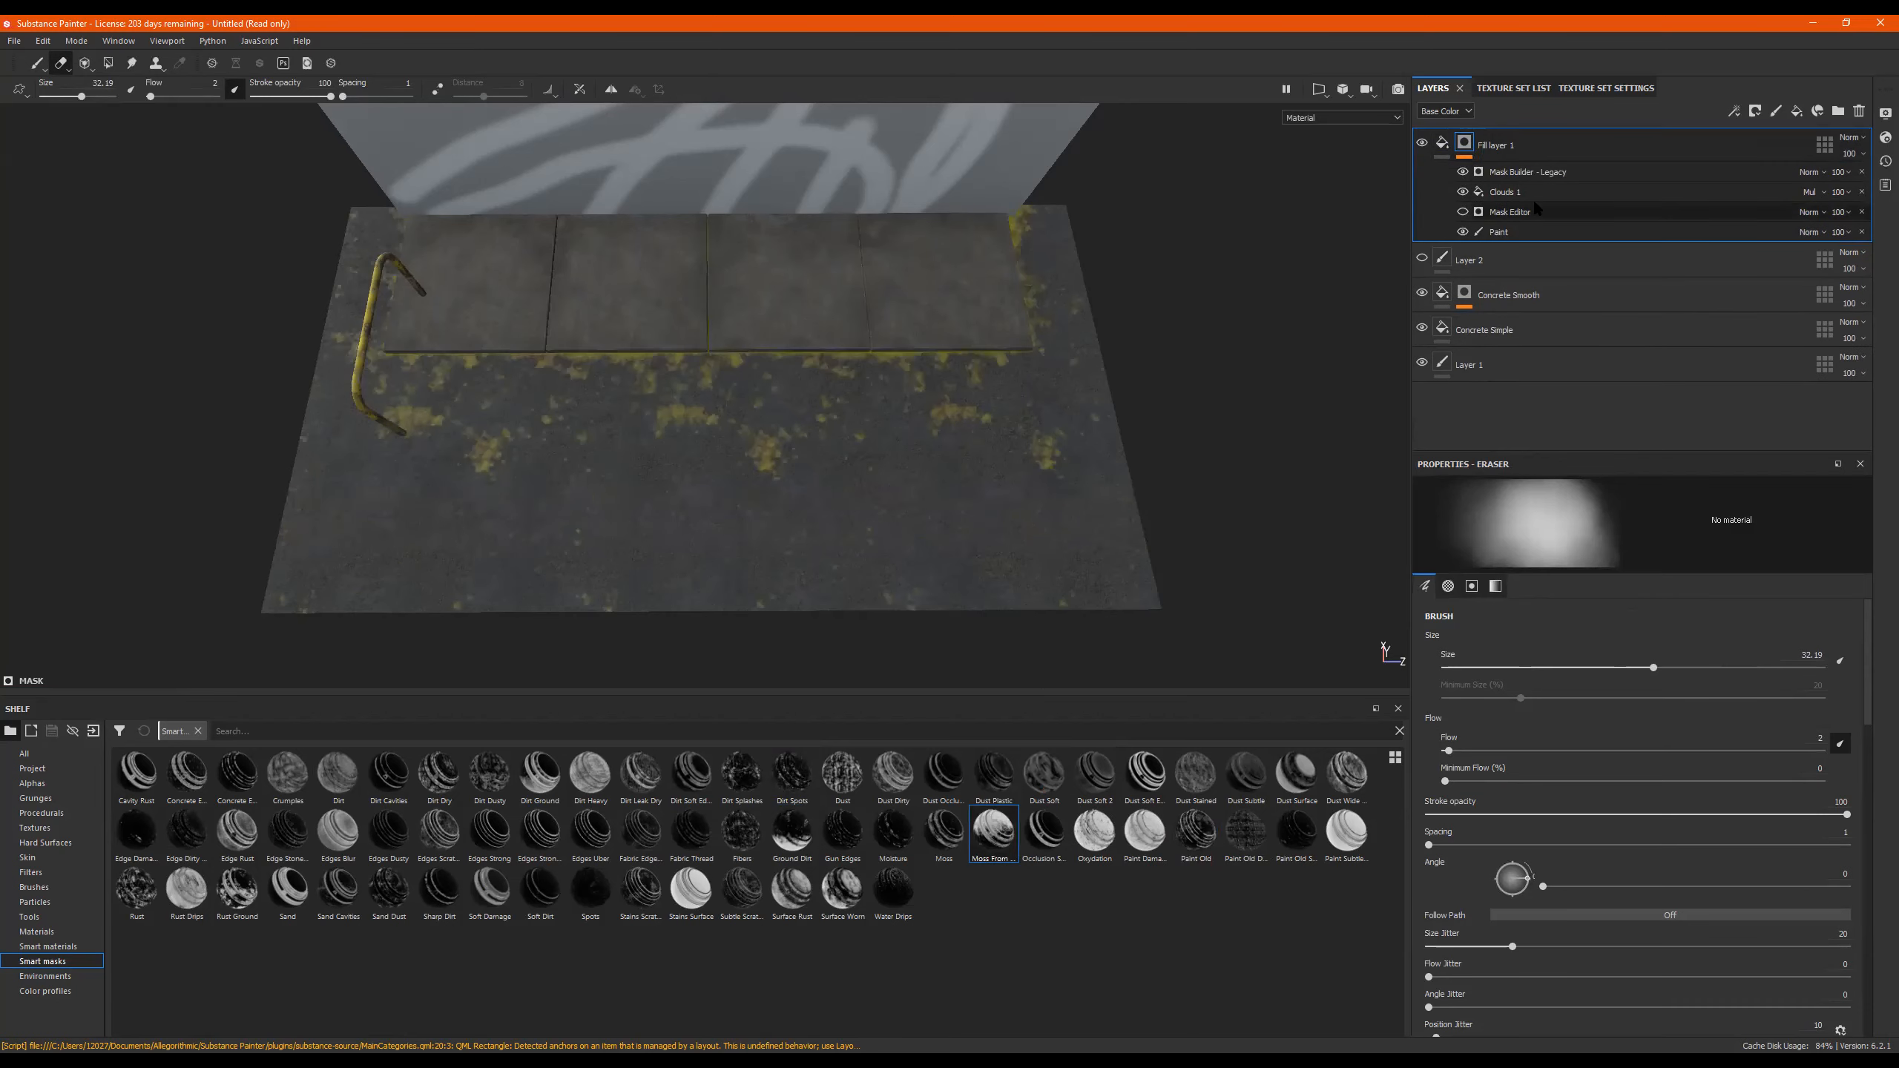
left_click(1463, 173)
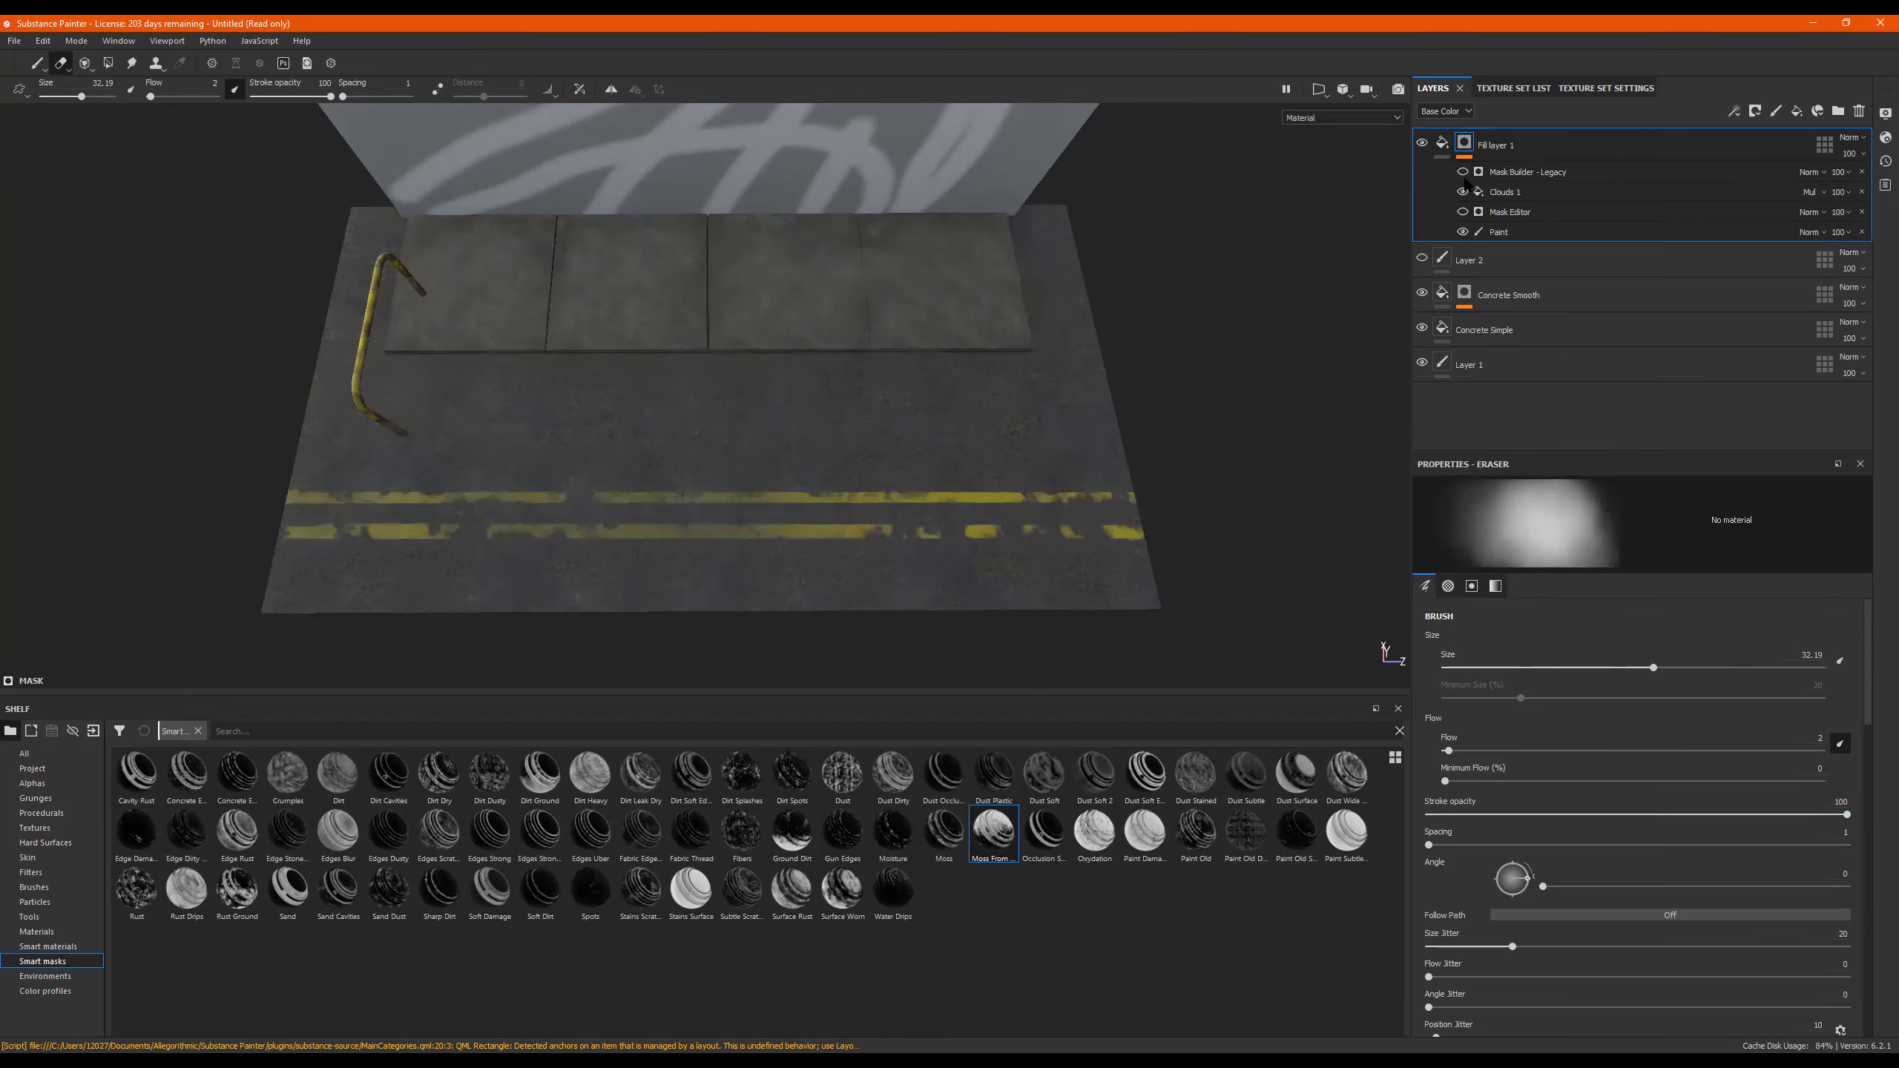
Toggle the Clouds 1 effect in Fill layer 1's mask to compare the yellow lines with and without it.
left_click(1463, 192)
left_click(1463, 192)
left_click(1463, 192)
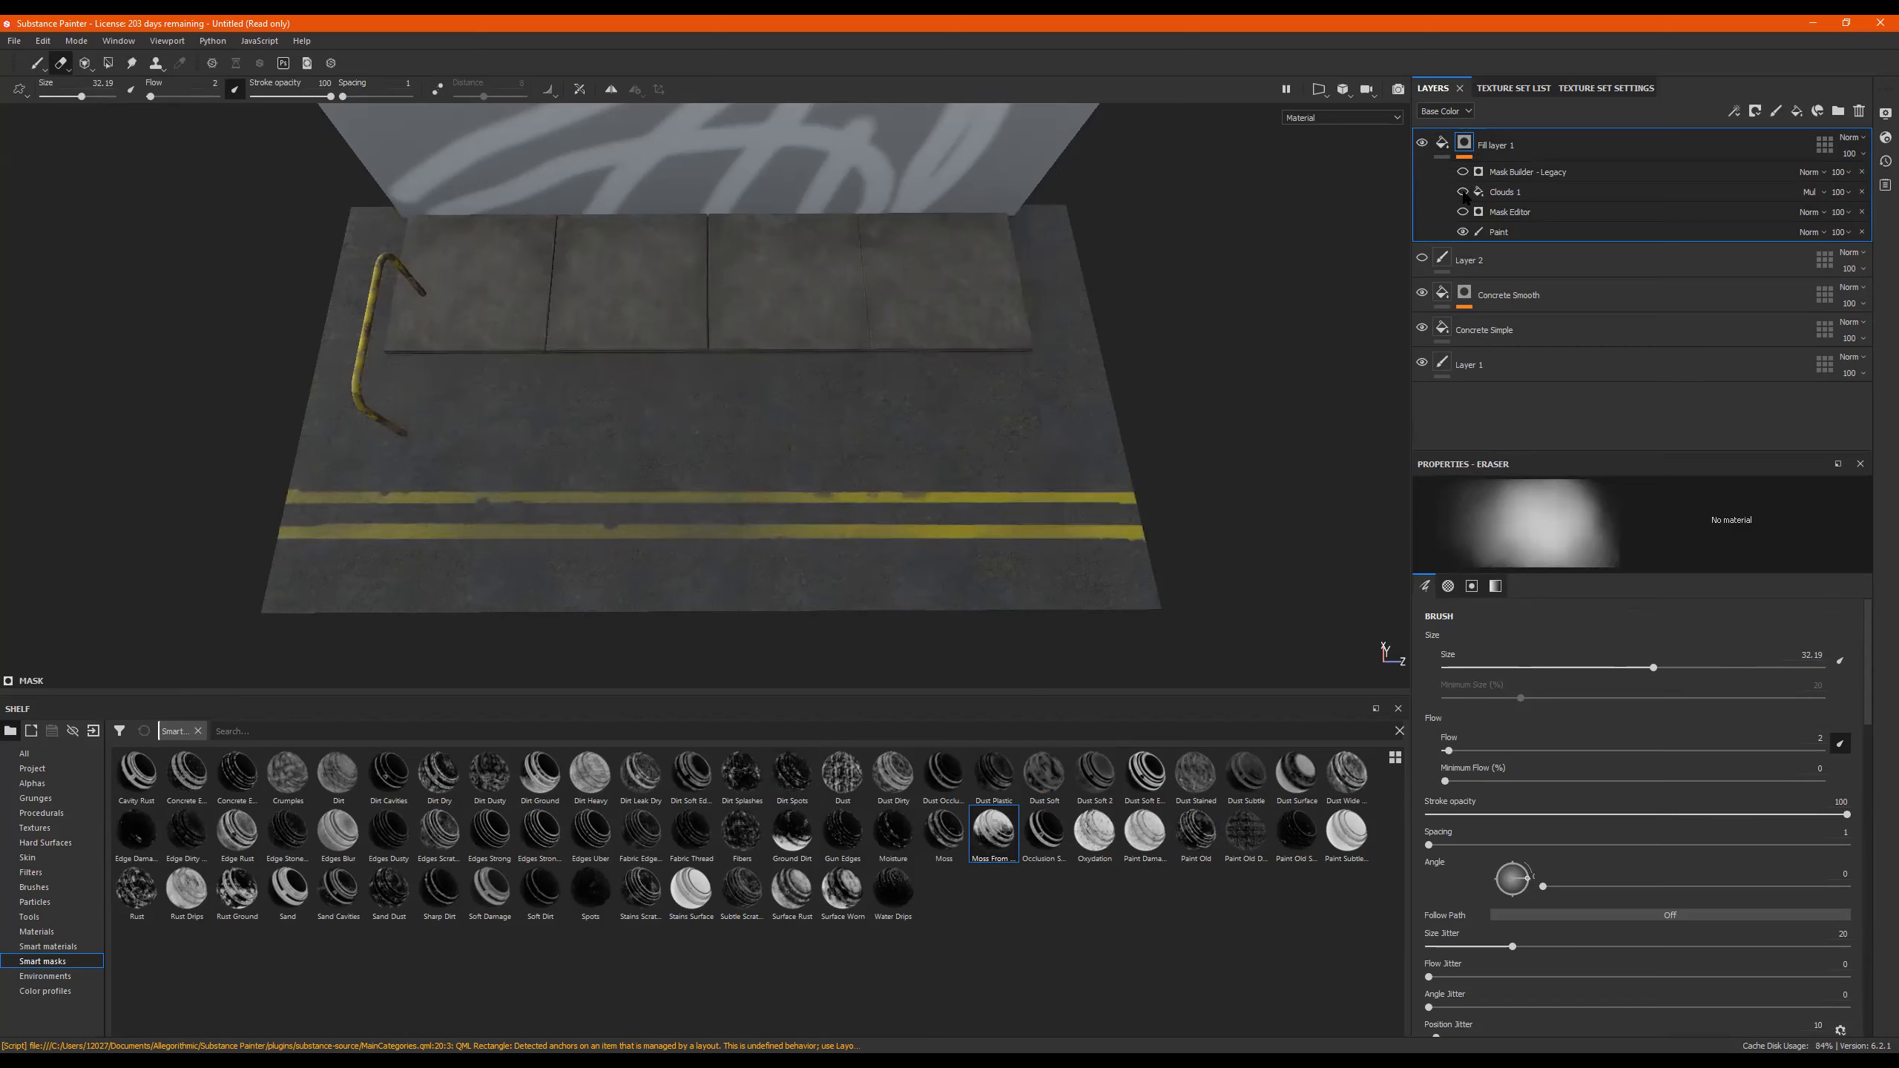
left_click(1463, 192)
left_click(1525, 194)
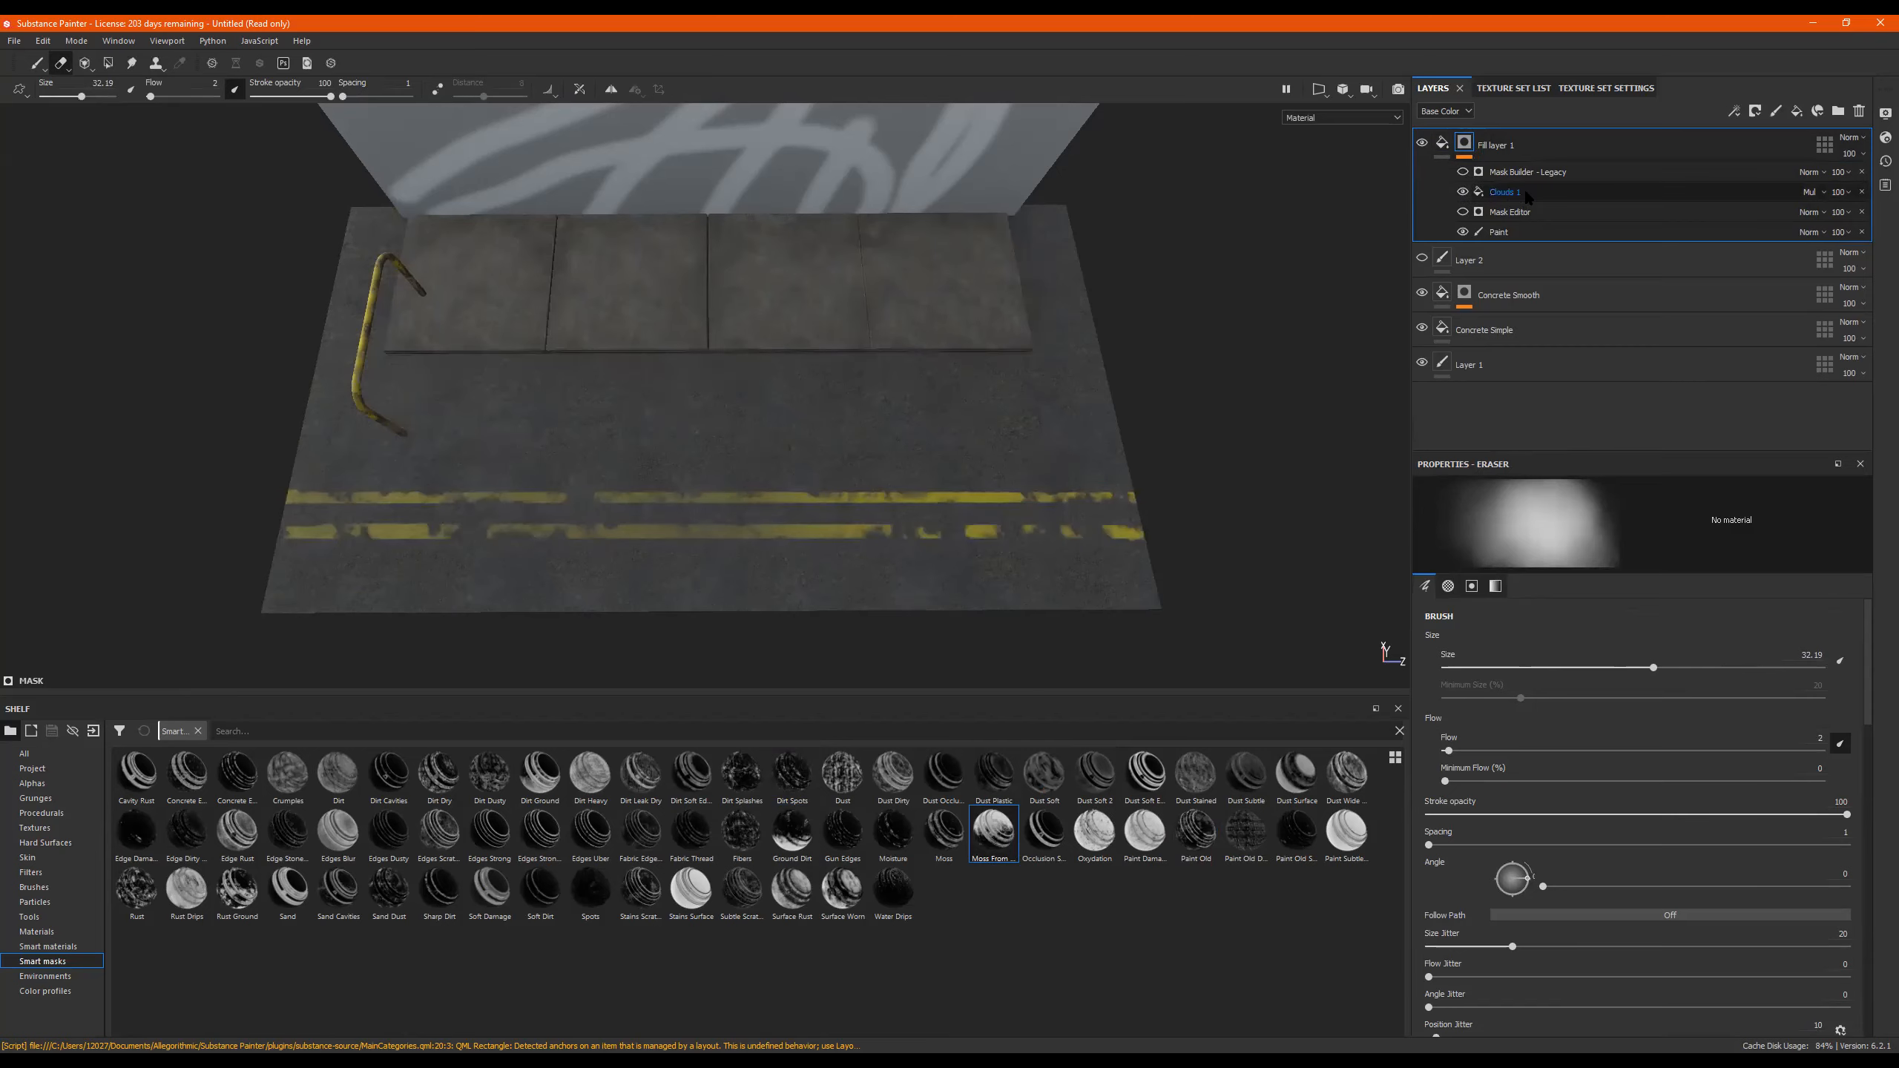
left_click(1462, 192)
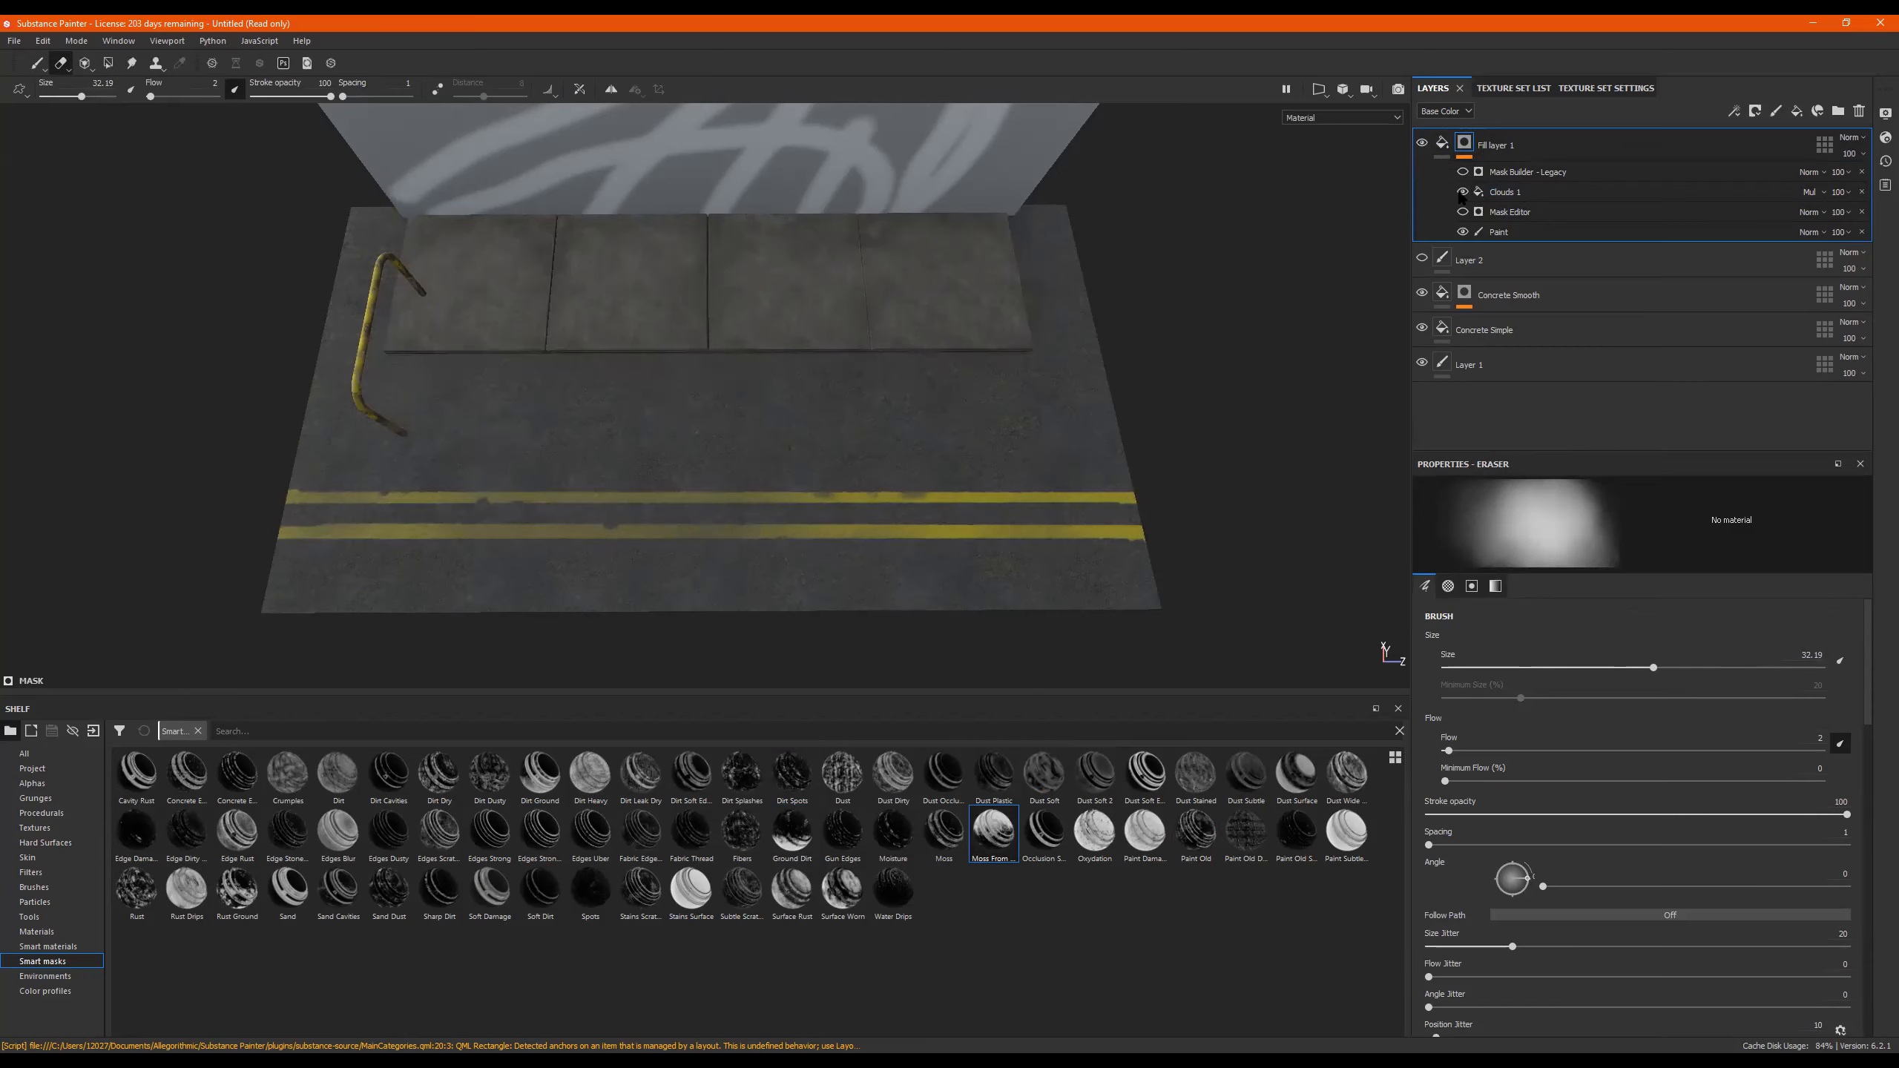
left_click(1463, 192)
left_click(1463, 192)
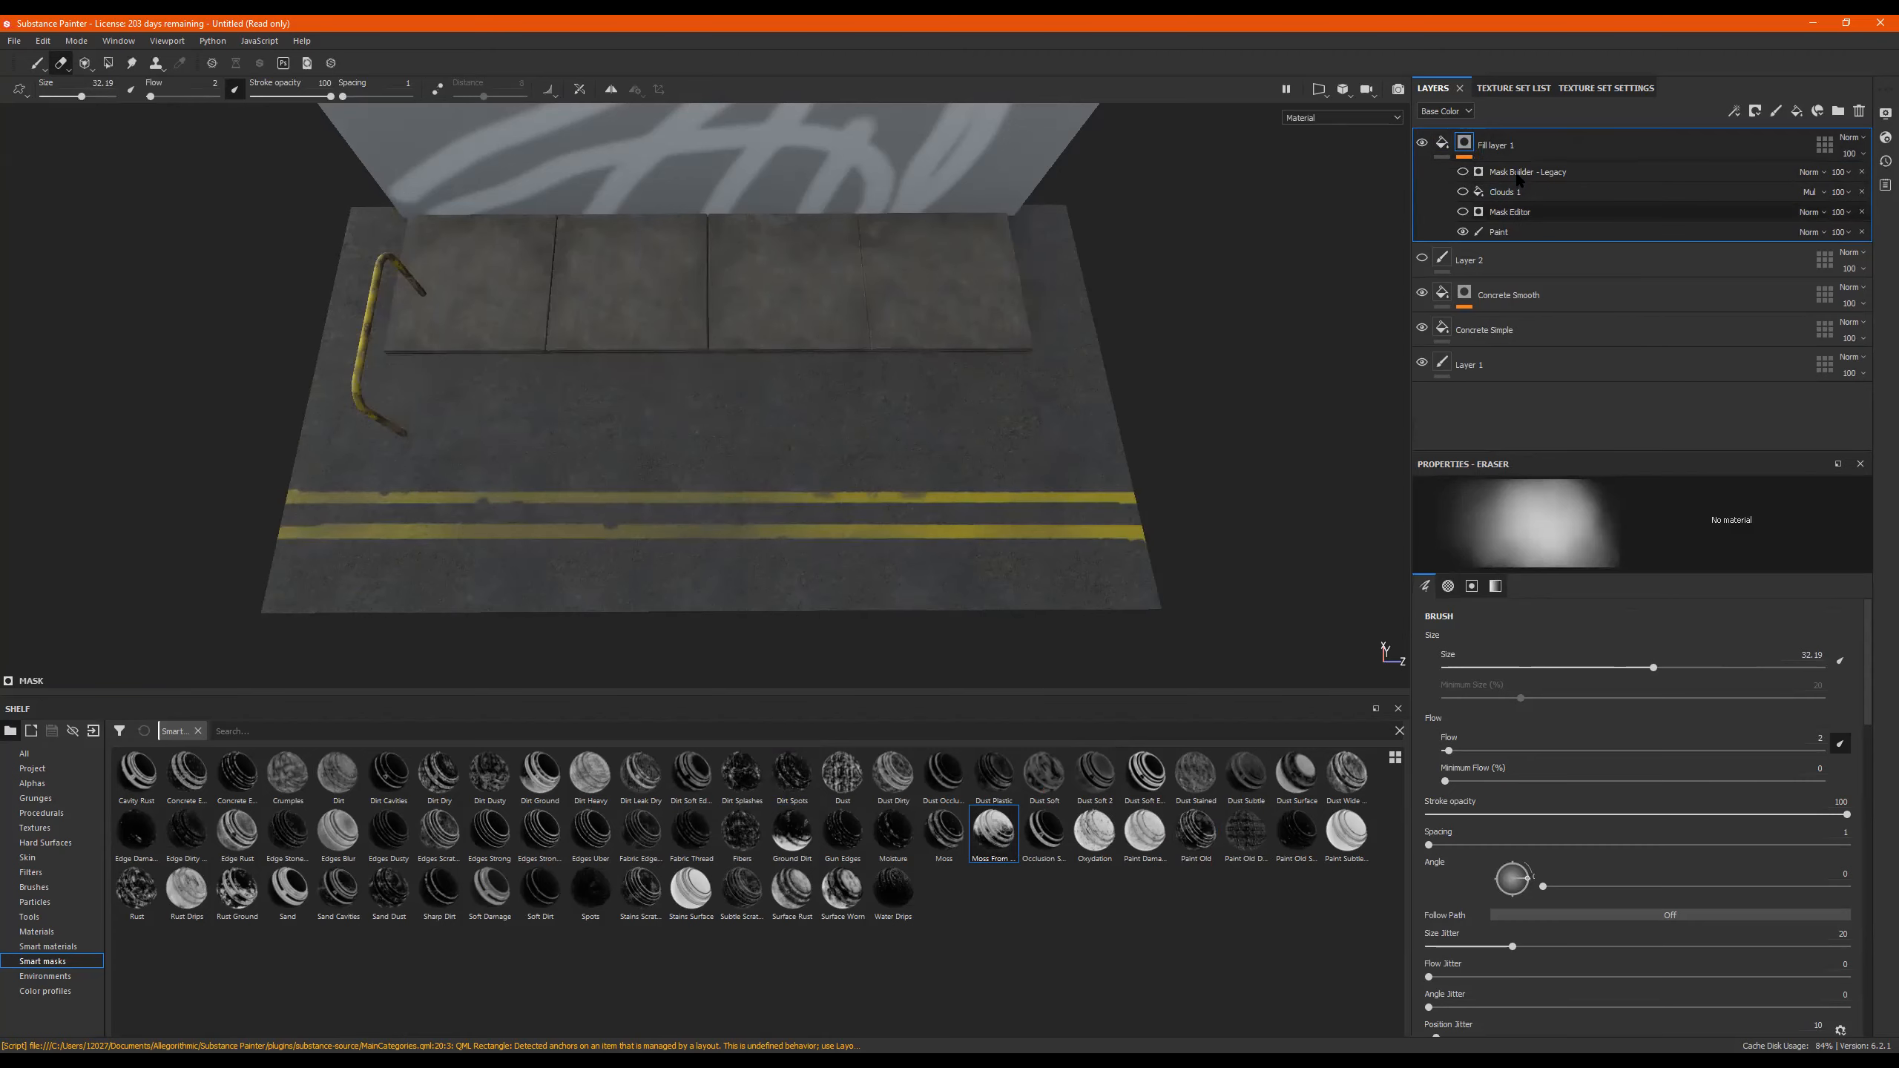
Remove the Mask Editor, Mask Builder - Legacy and Clouds 1 effects from Fill layer 1's mask, keeping only Paint.
left_click(1519, 178)
left_click(1862, 211)
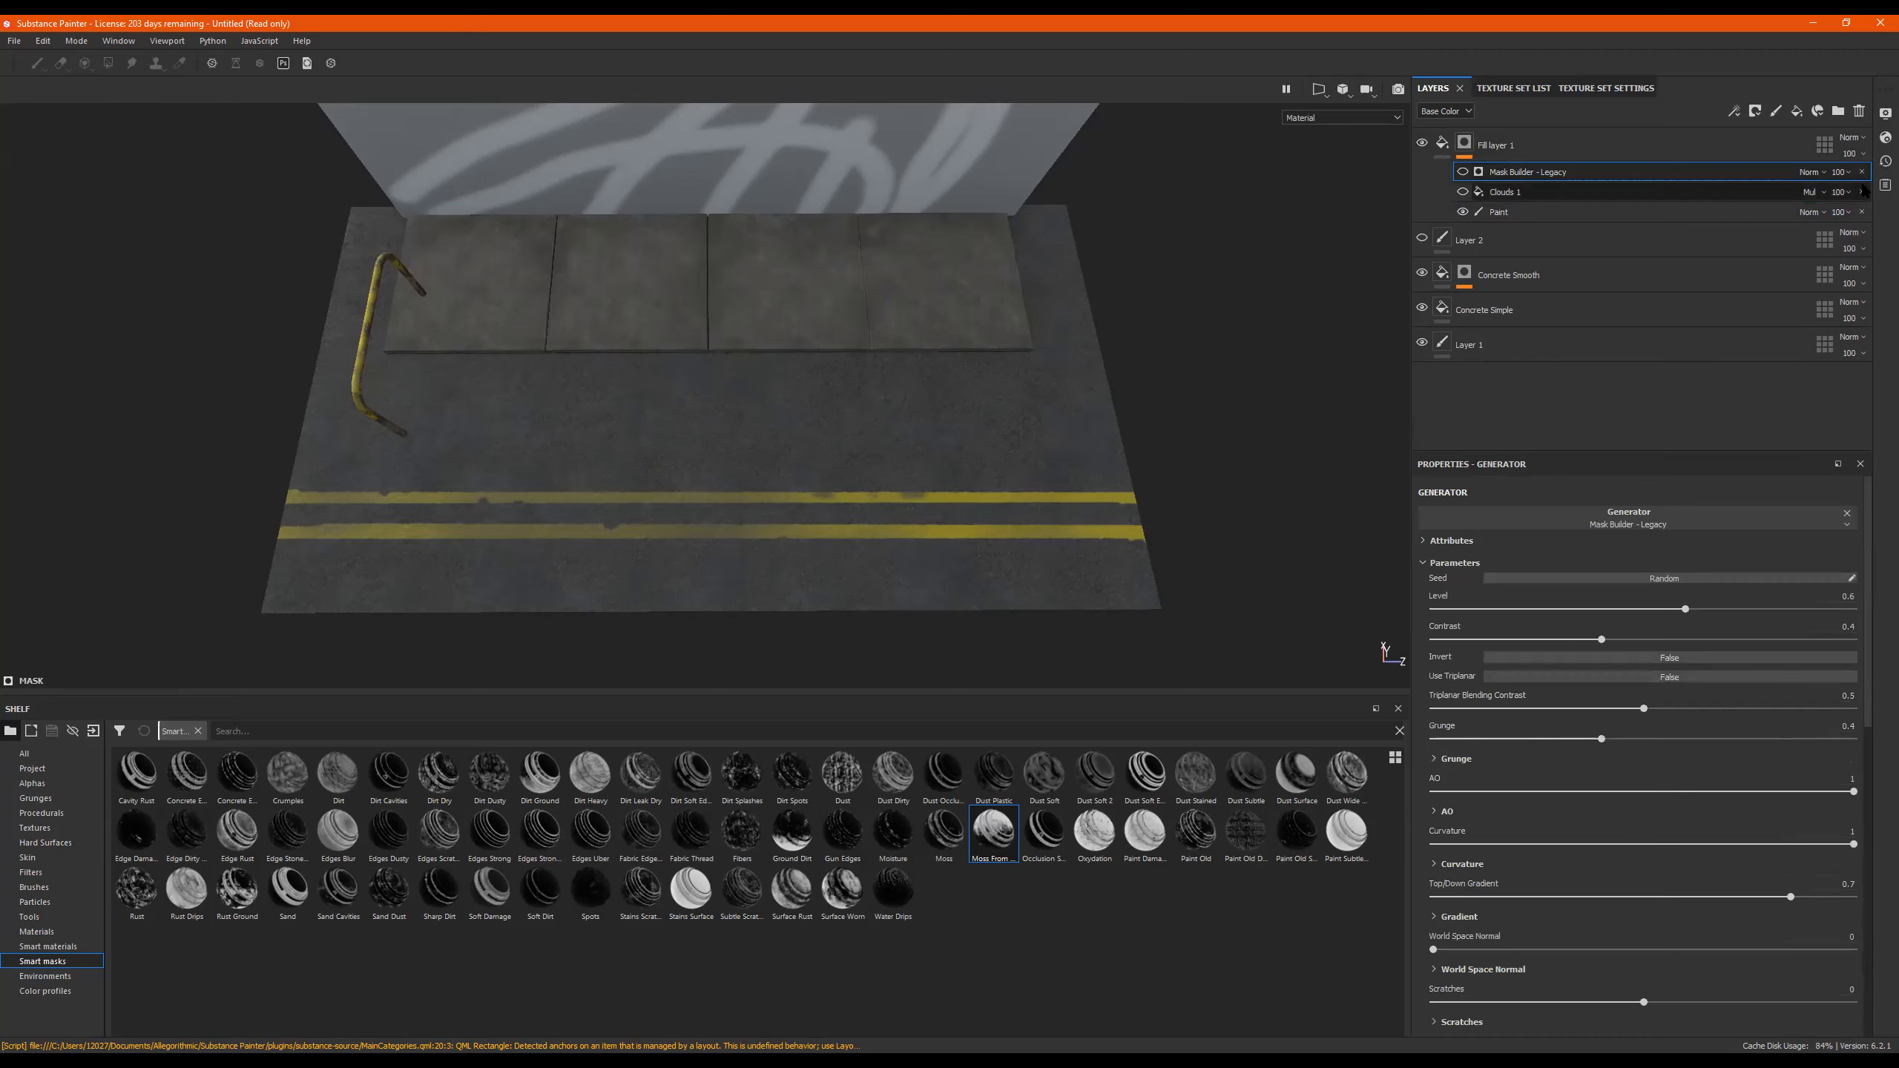
left_click(1862, 172)
left_click(1862, 171)
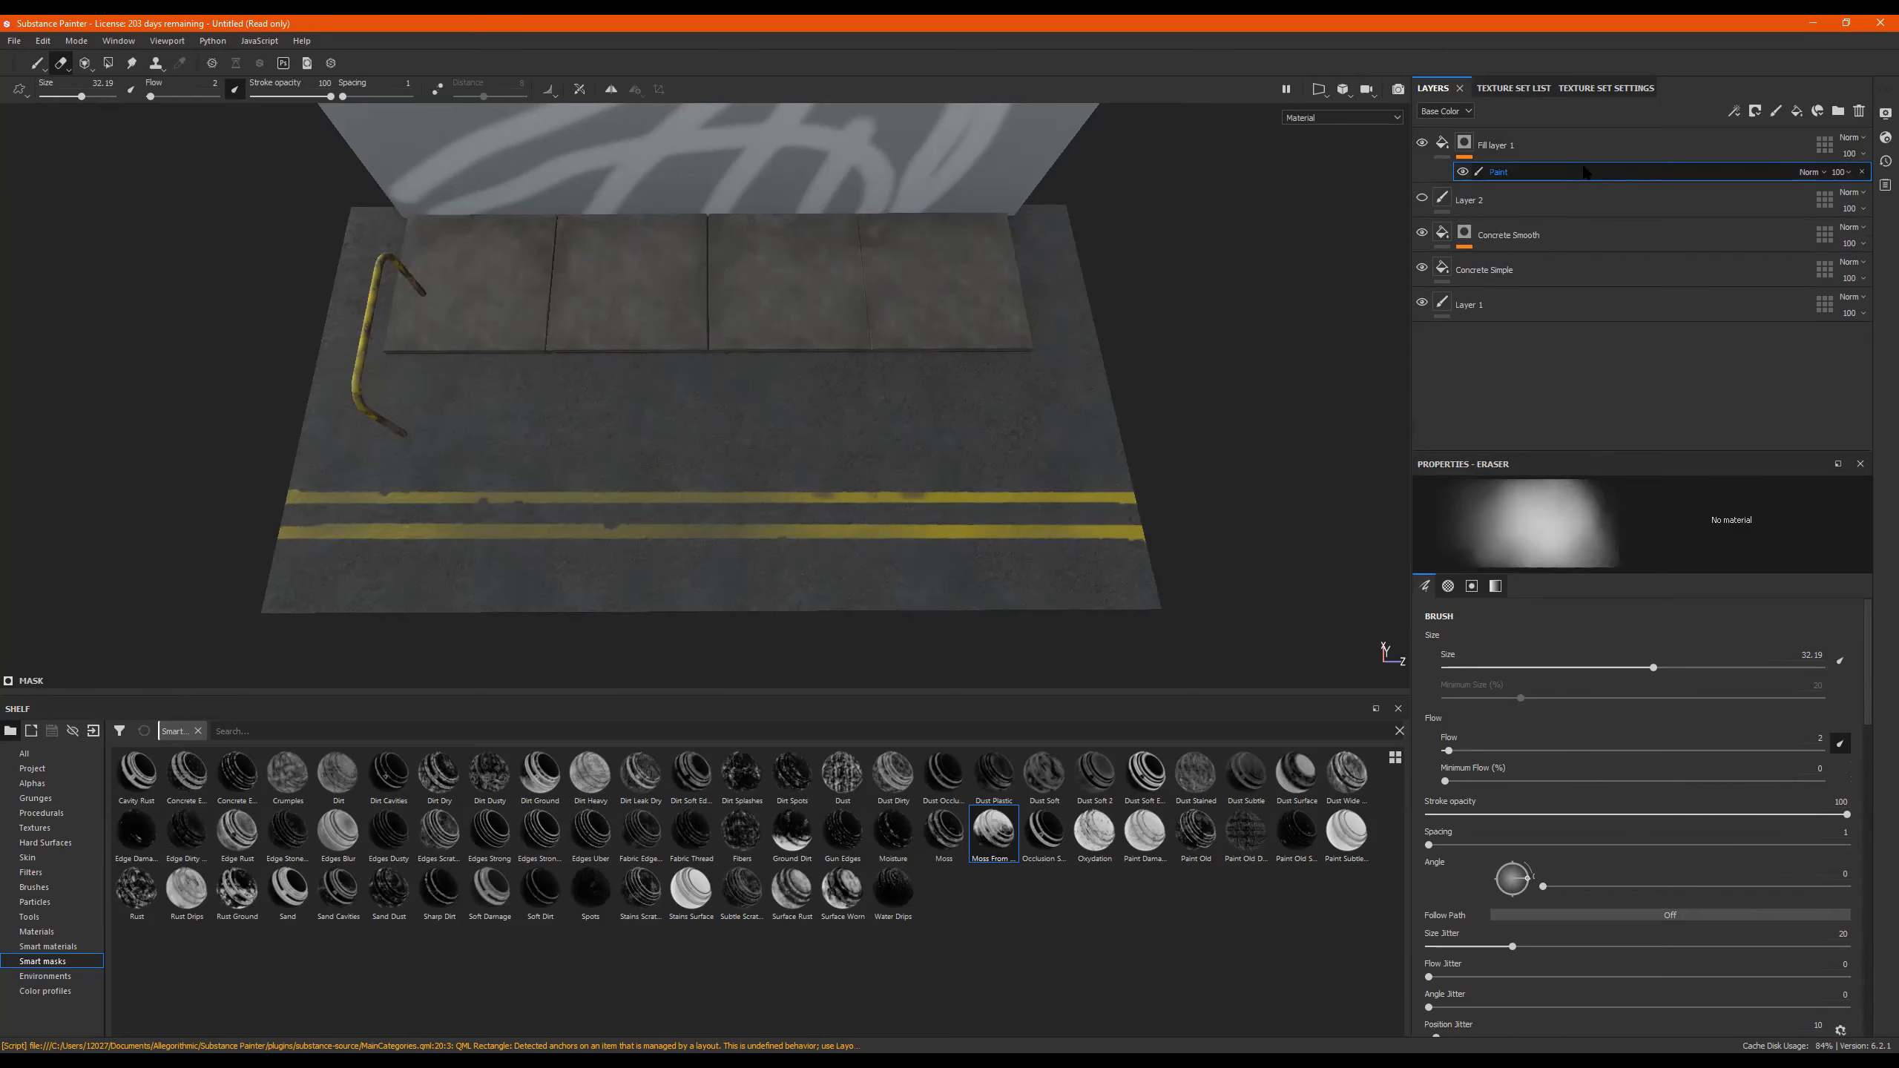
Add a generator to Fill layer 1's mask, try the Dirt generator in it and undo that choice.
right_click(1508, 177)
left_click(1565, 187)
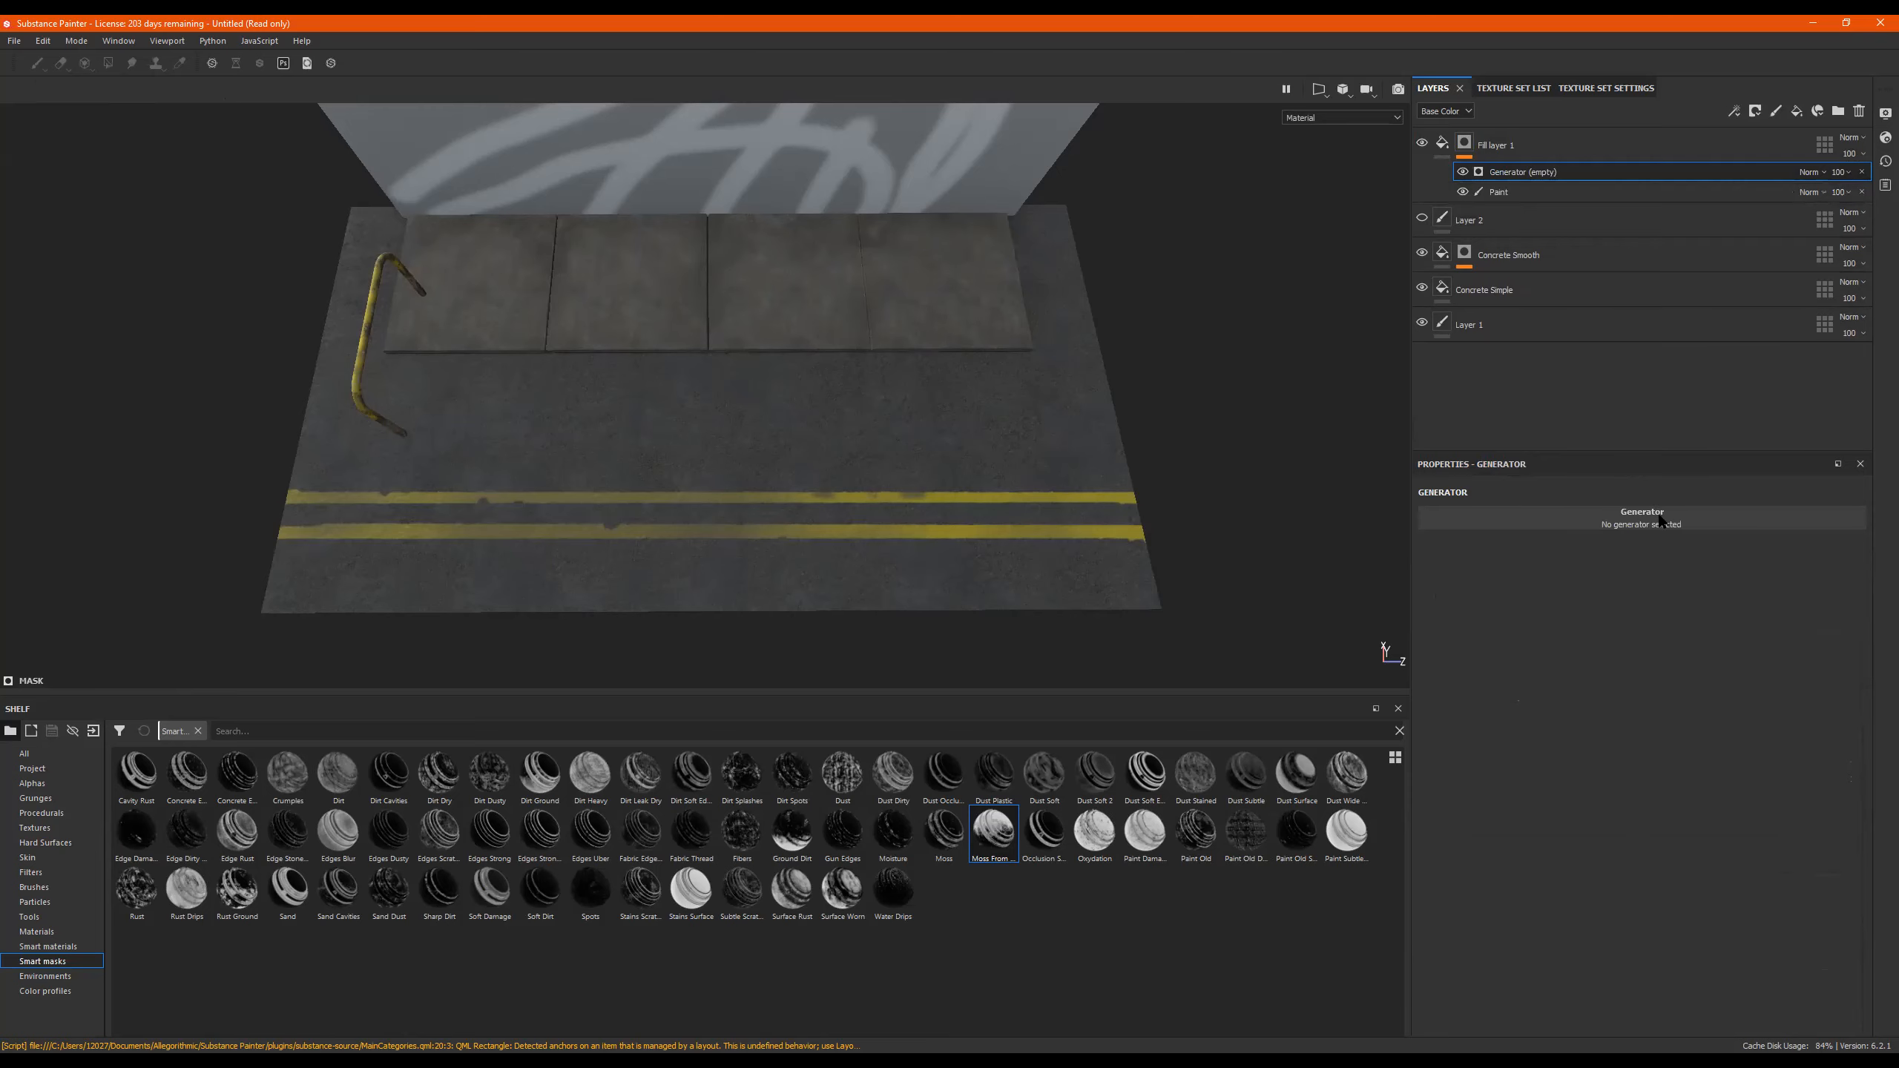
left_click(1659, 522)
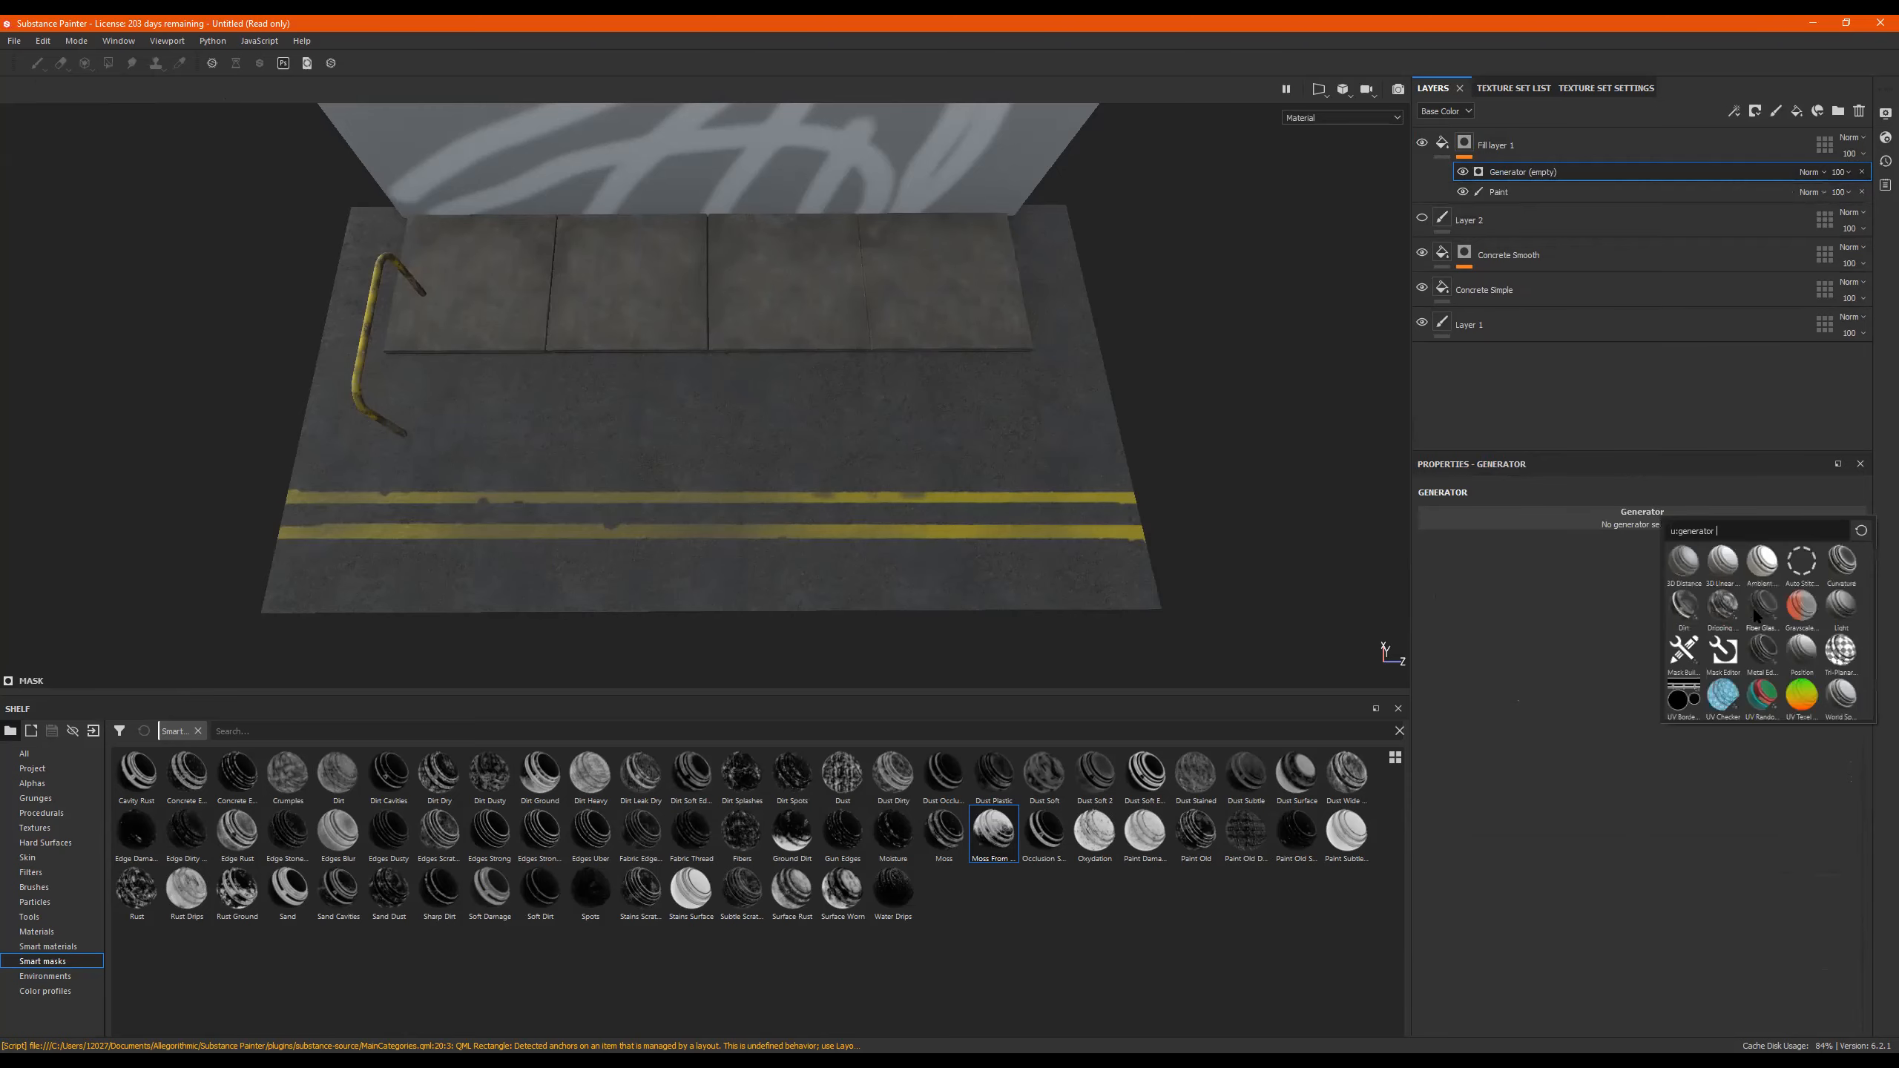
left_click(1689, 615)
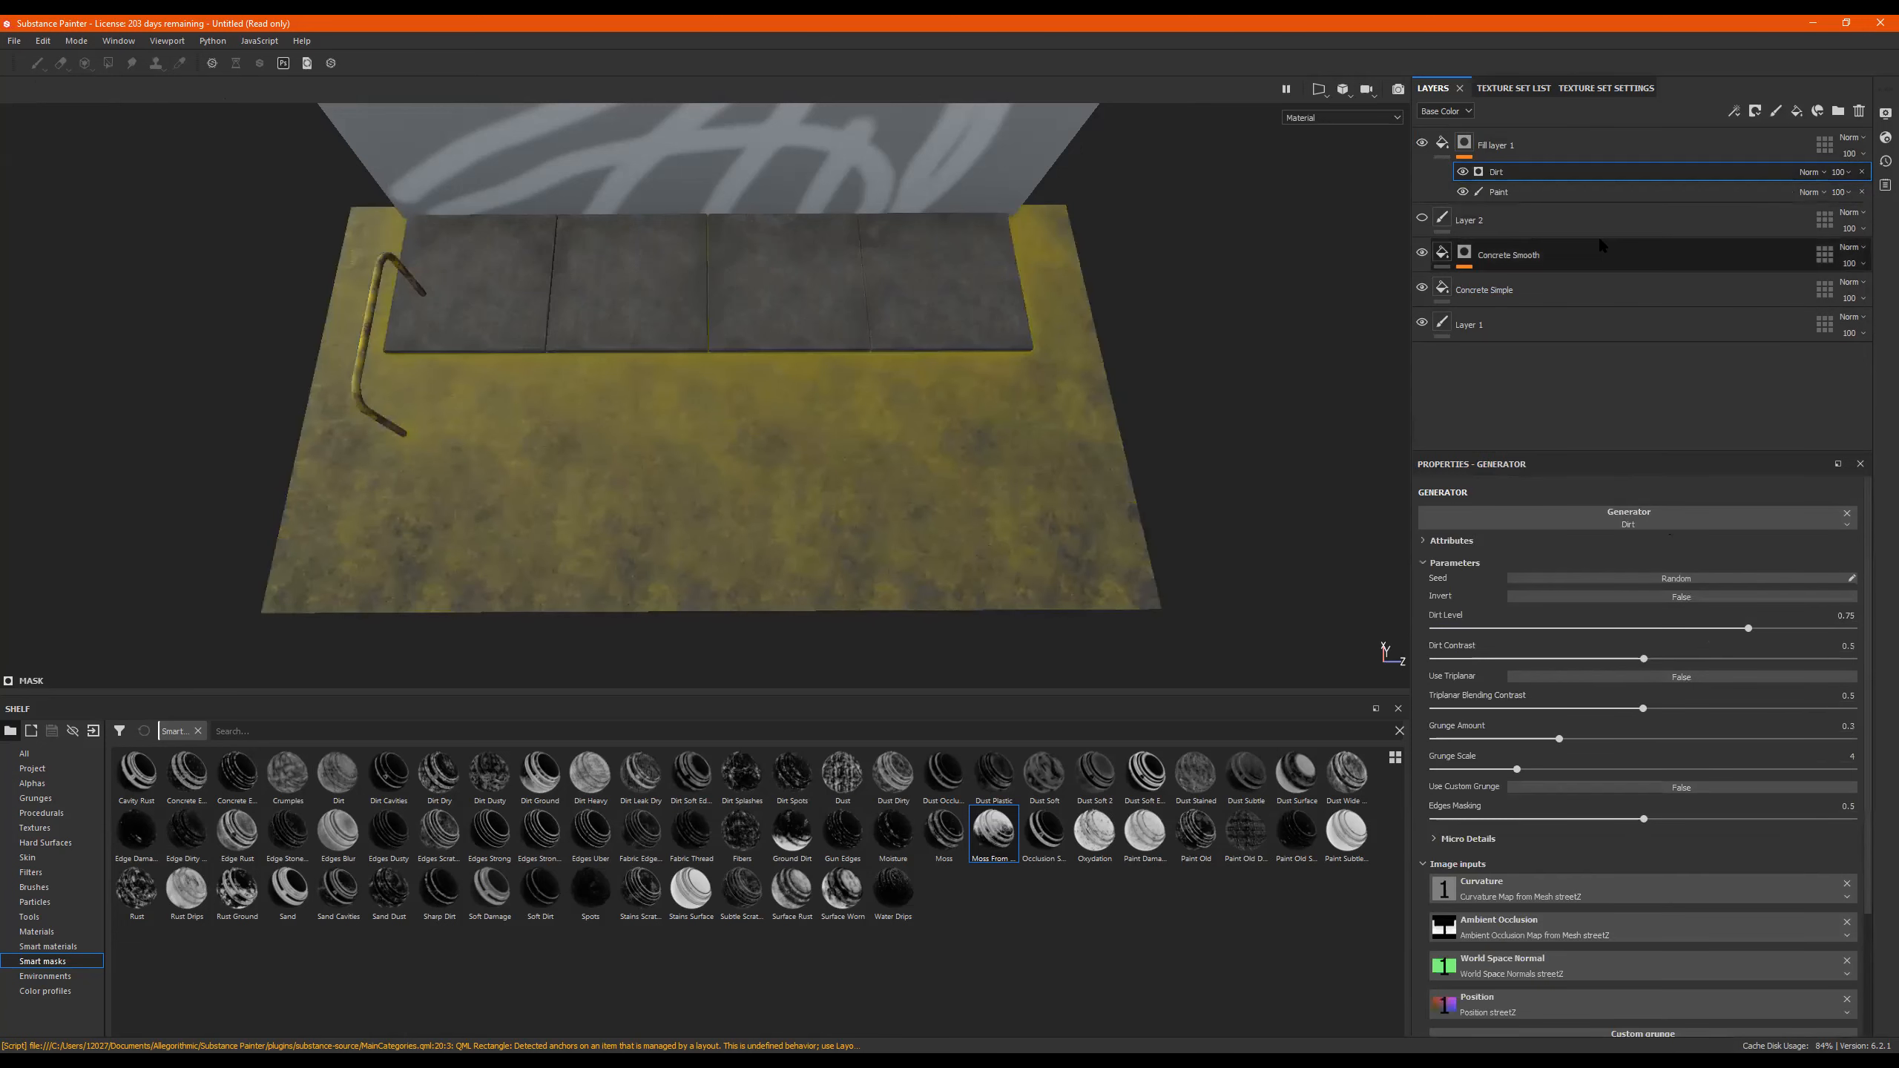
key("ctrl+z")
mouse_move(1000, 469)
left_mouse_down("alt")
mouse_move(881, 521)
mouse_move(873, 551)
mouse_move(1026, 526)
mouse_move(1021, 551)
mouse_move(1102, 501)
mouse_move(987, 492)
mouse_move(1025, 497)
left_mouse_up("alt")
right_click_drag(903, 485, 953, 474, "alt")
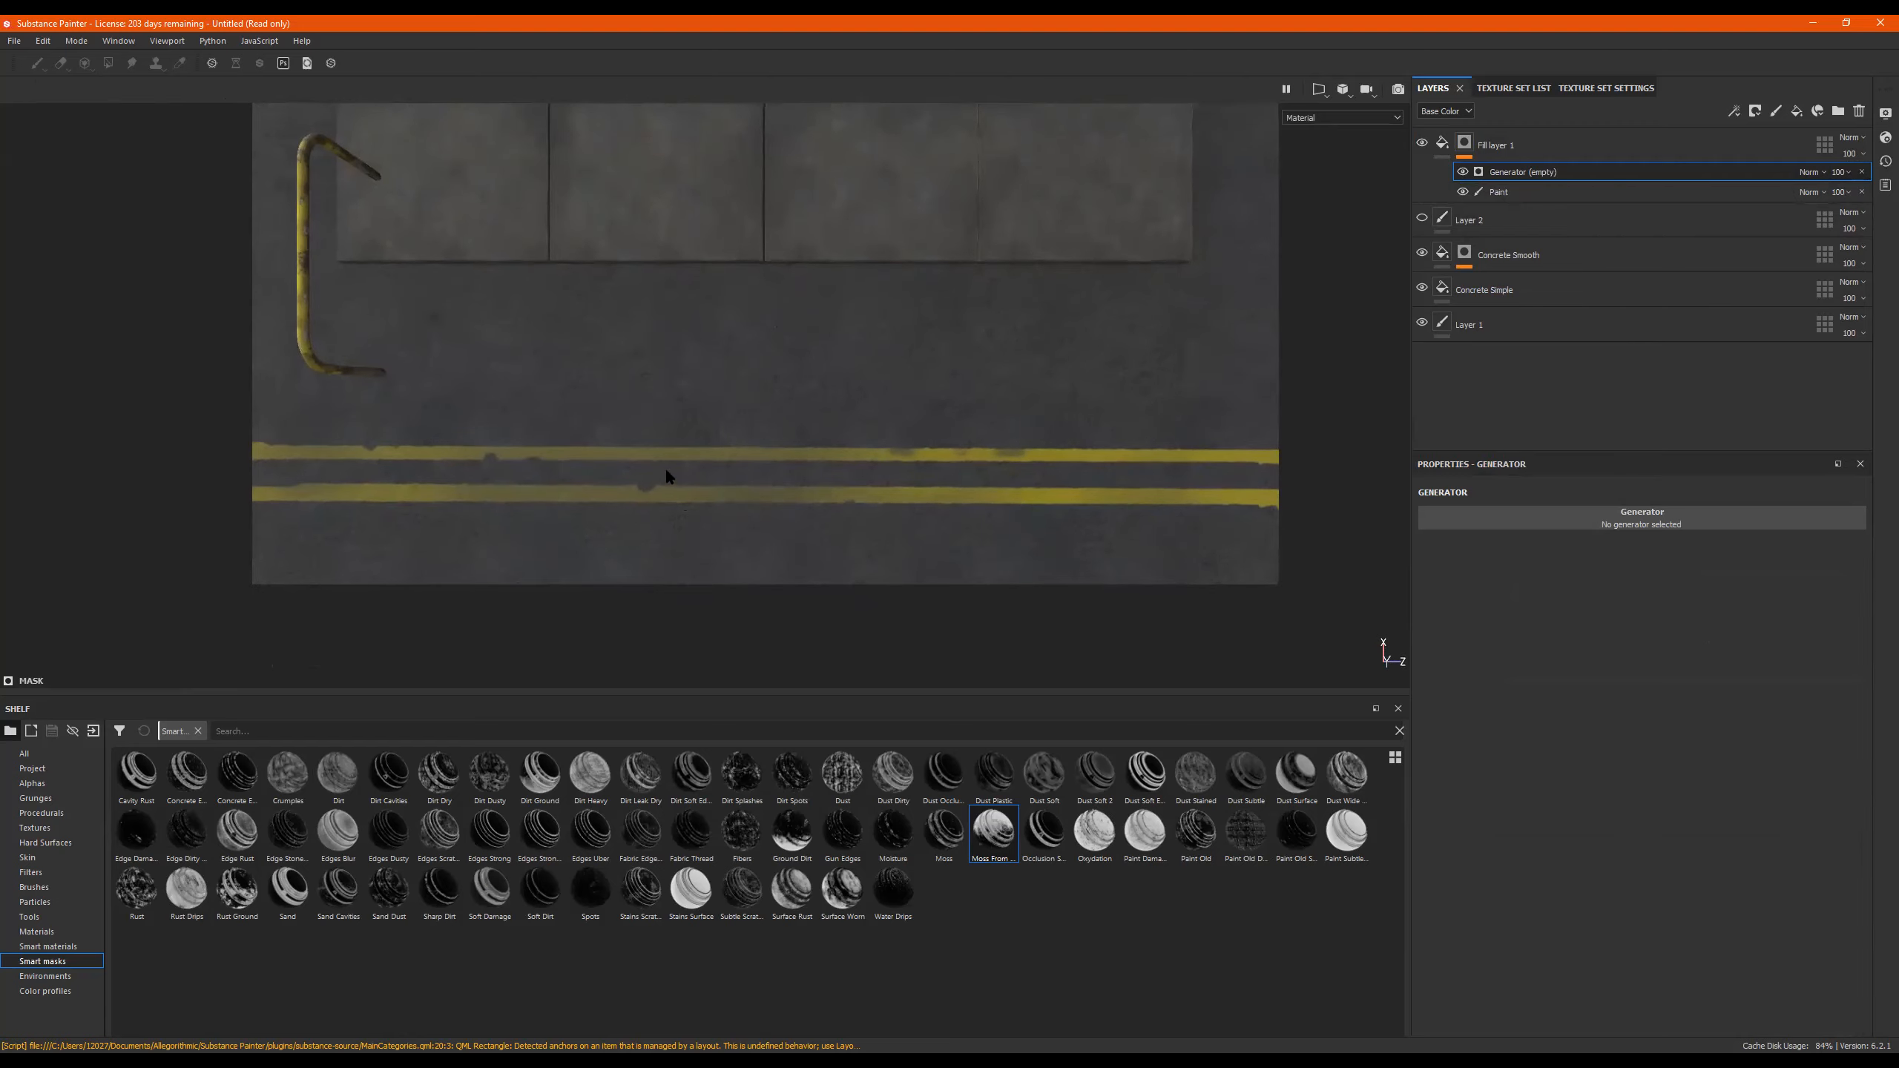
Assign the Dirt generator to the empty generator effect on Fill layer 1's mask and set Invert to True.
left_click(1499, 192)
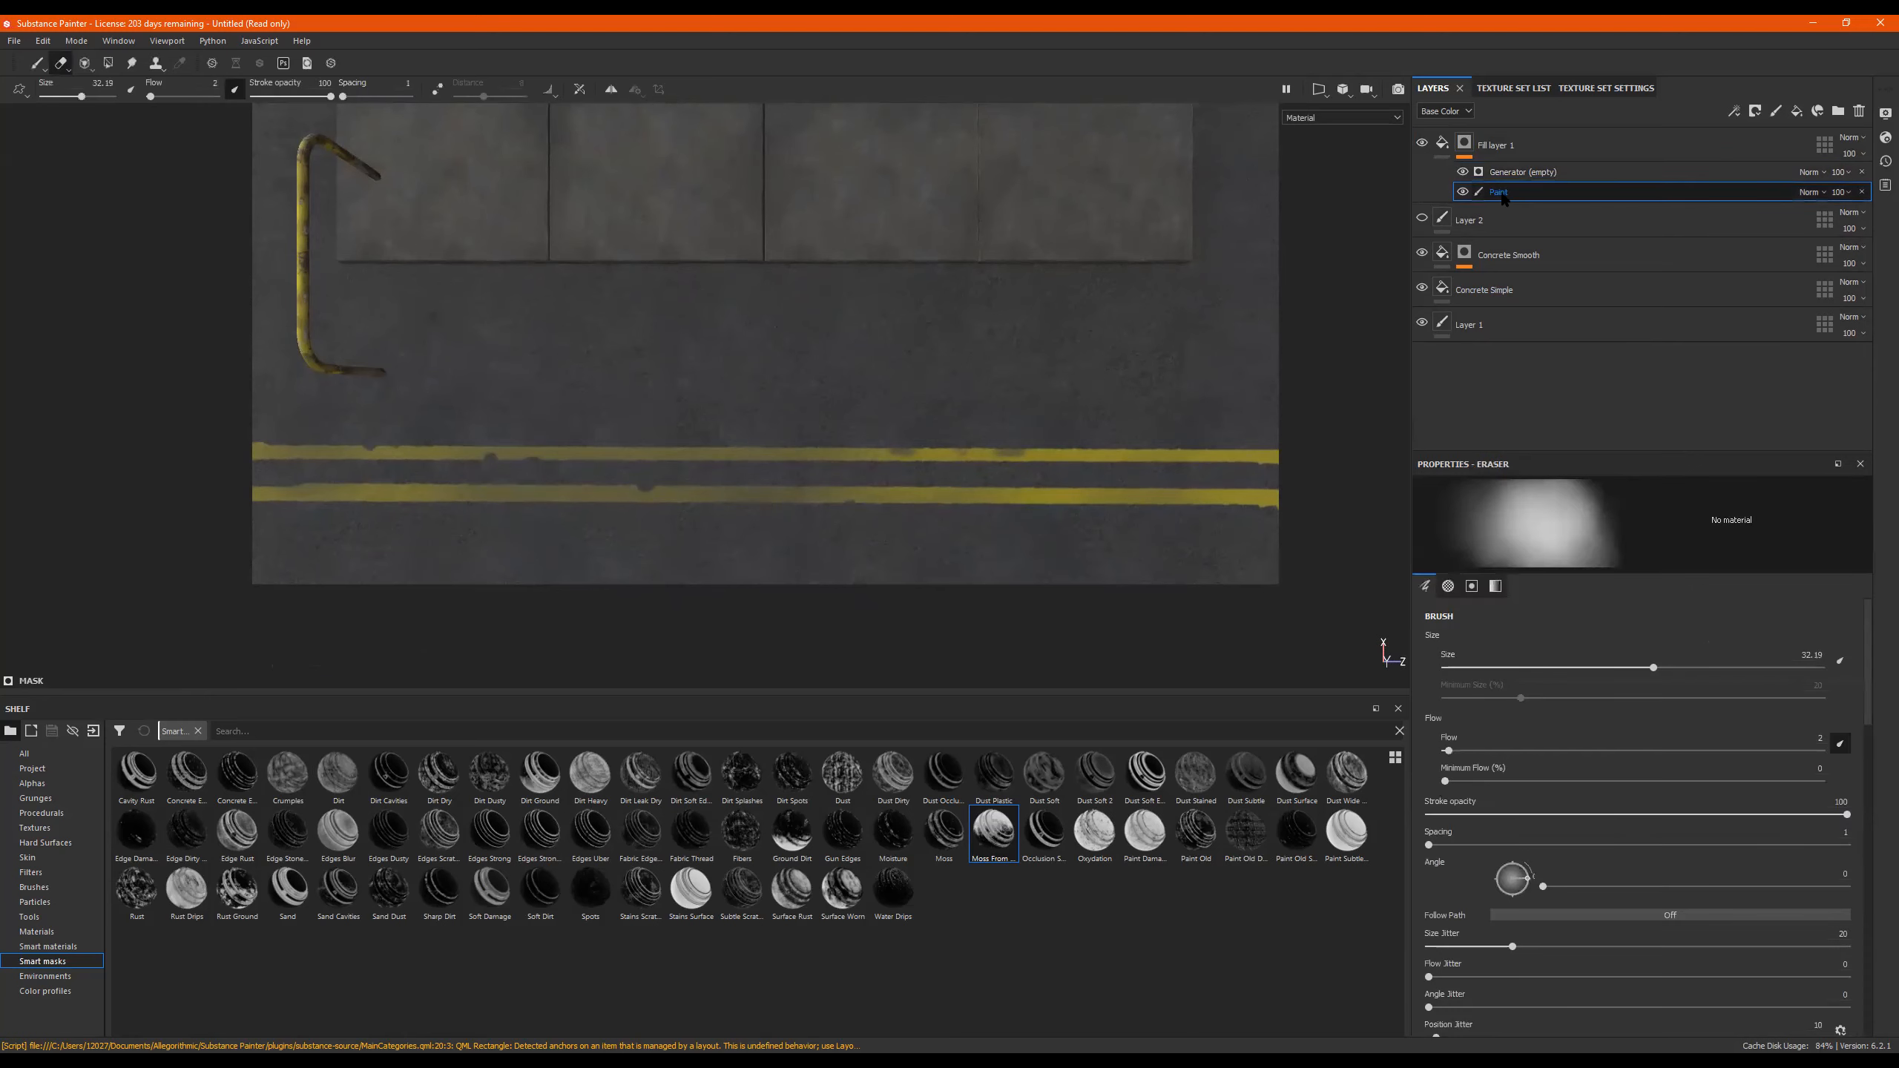
left_click(1517, 172)
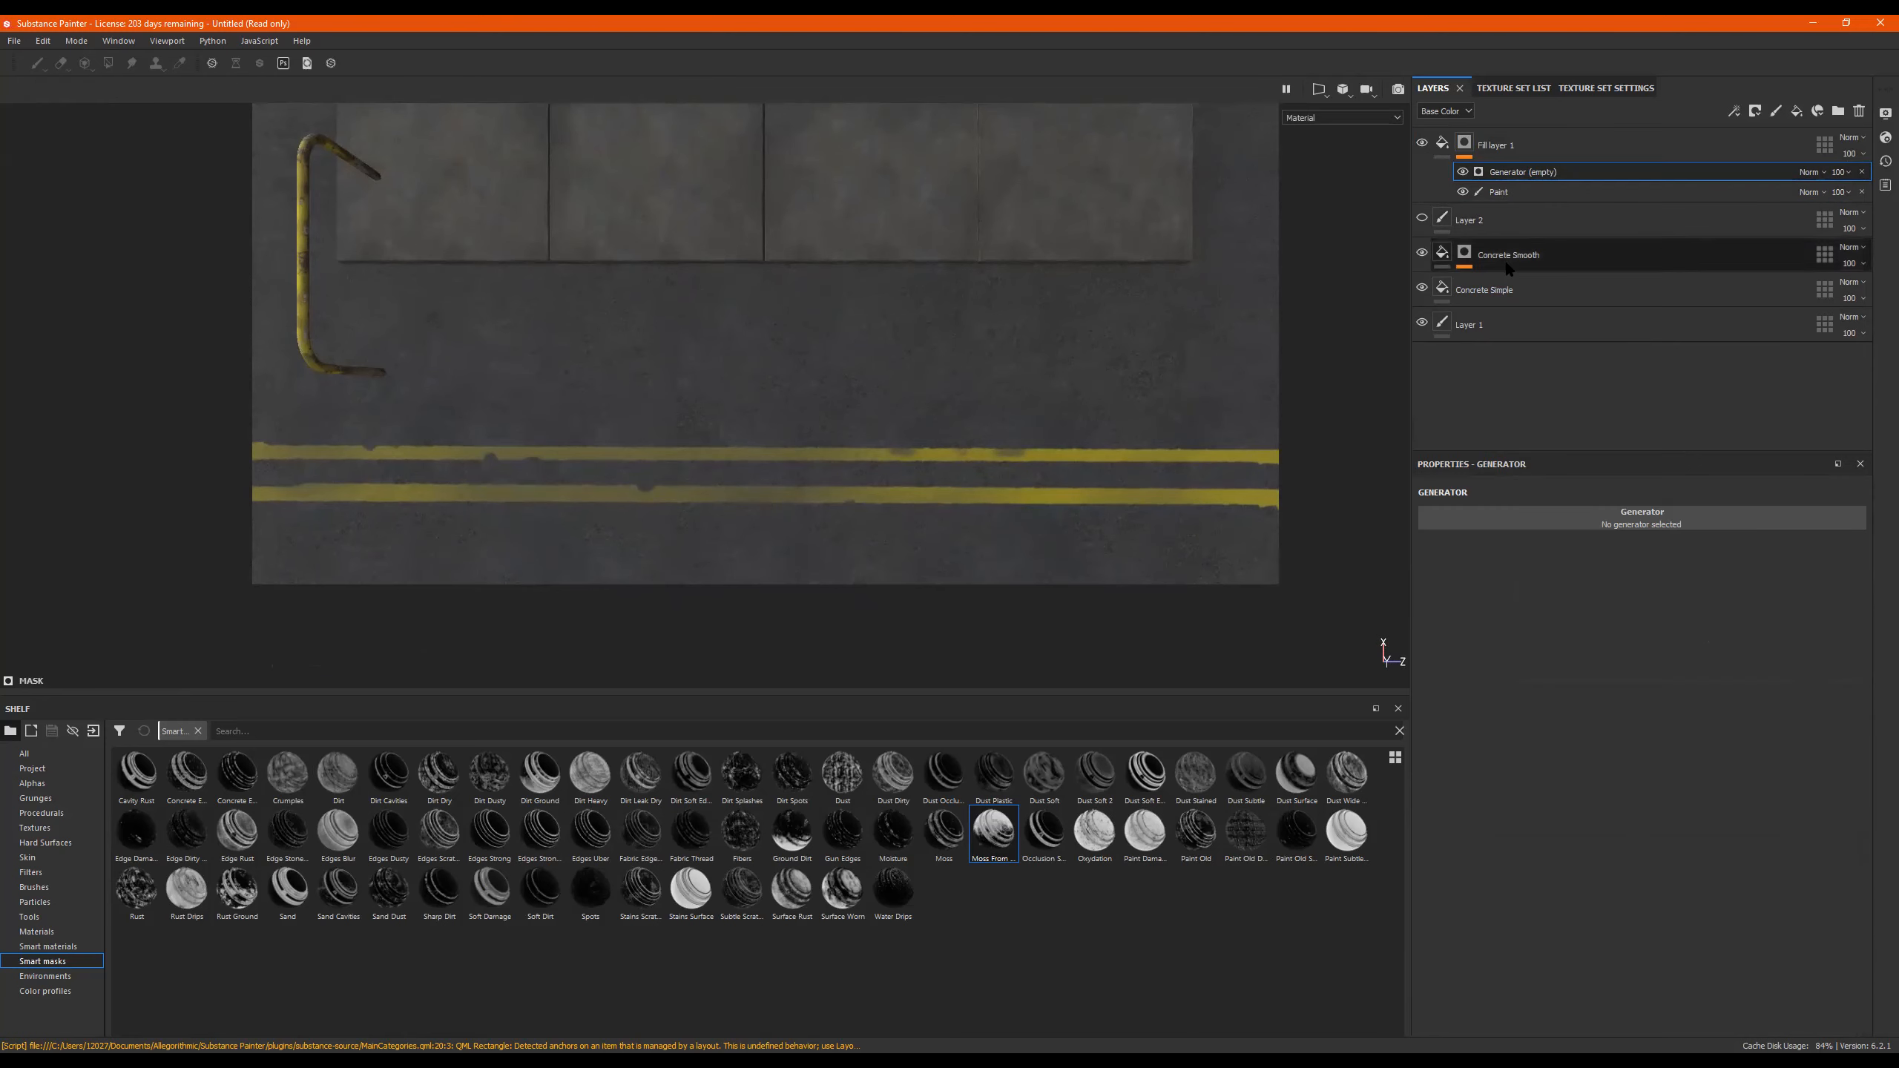
left_click(1555, 515)
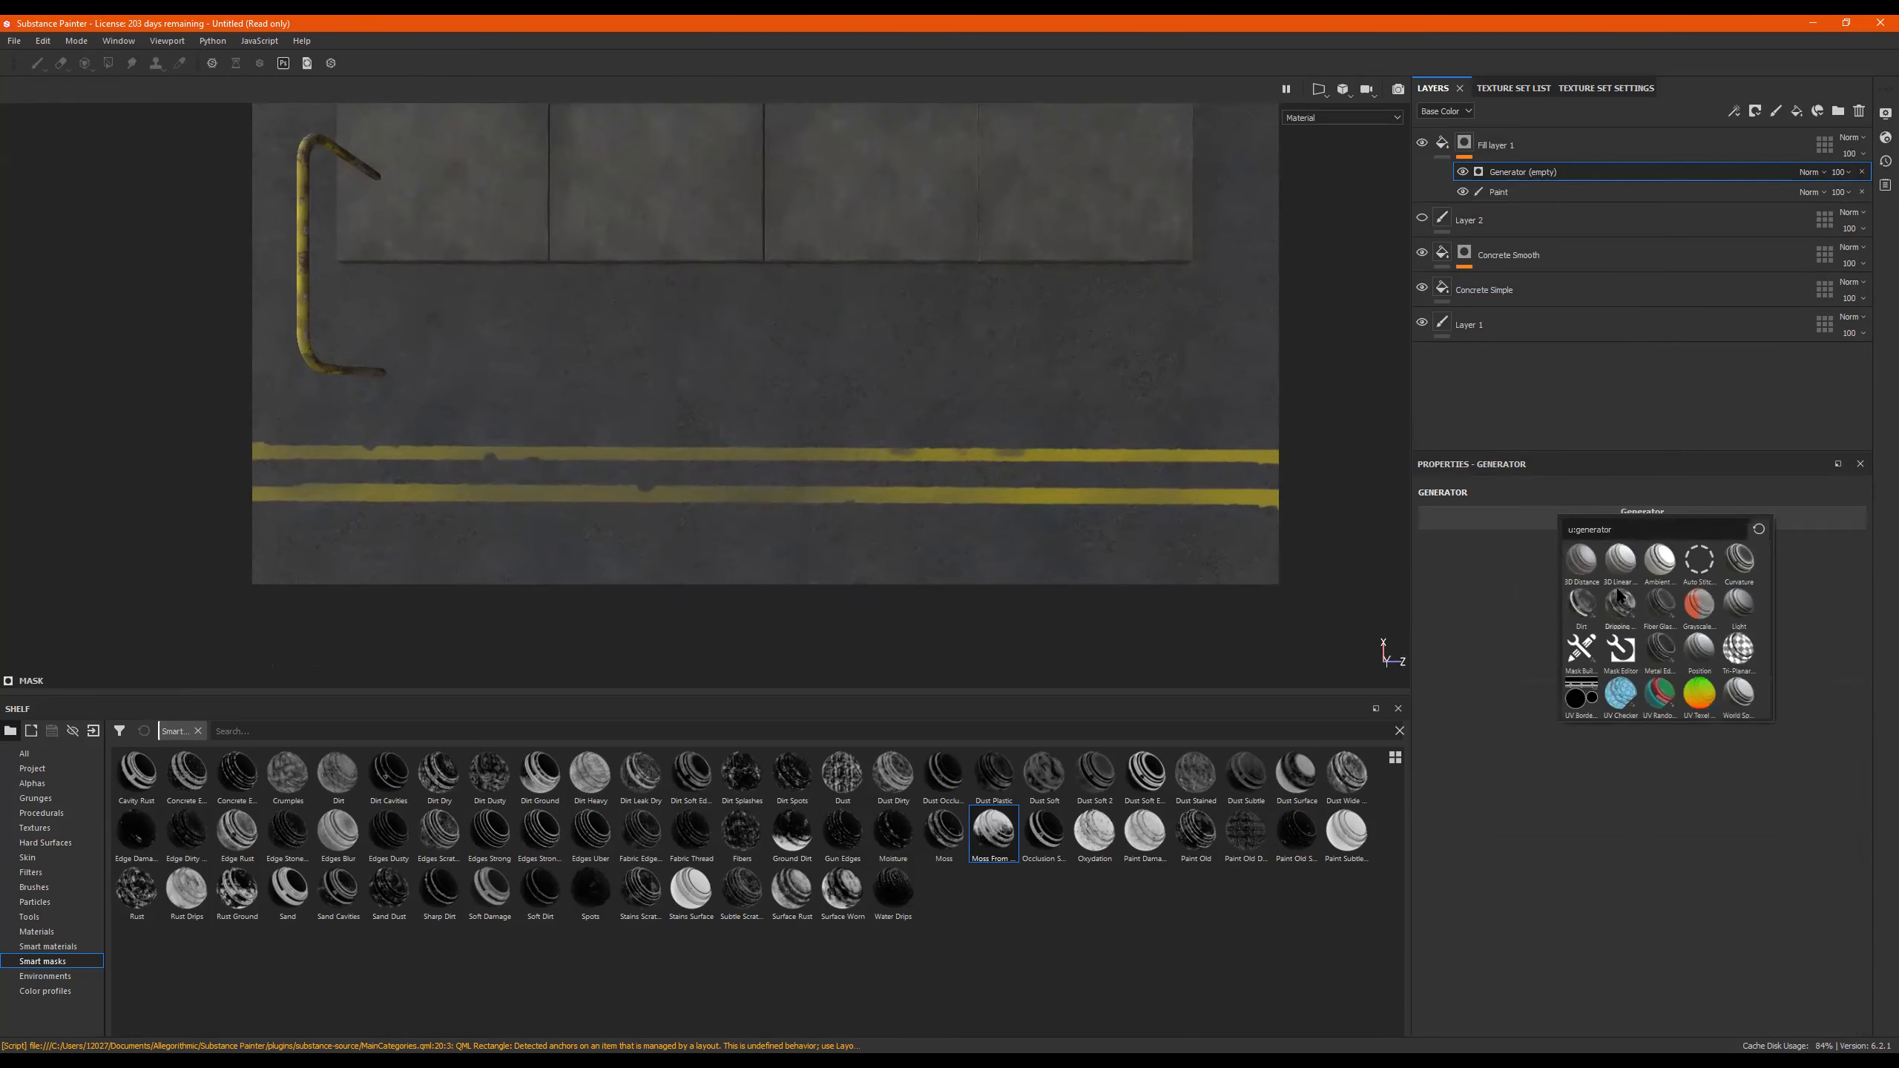
left_click(1571, 591)
left_click(1571, 593)
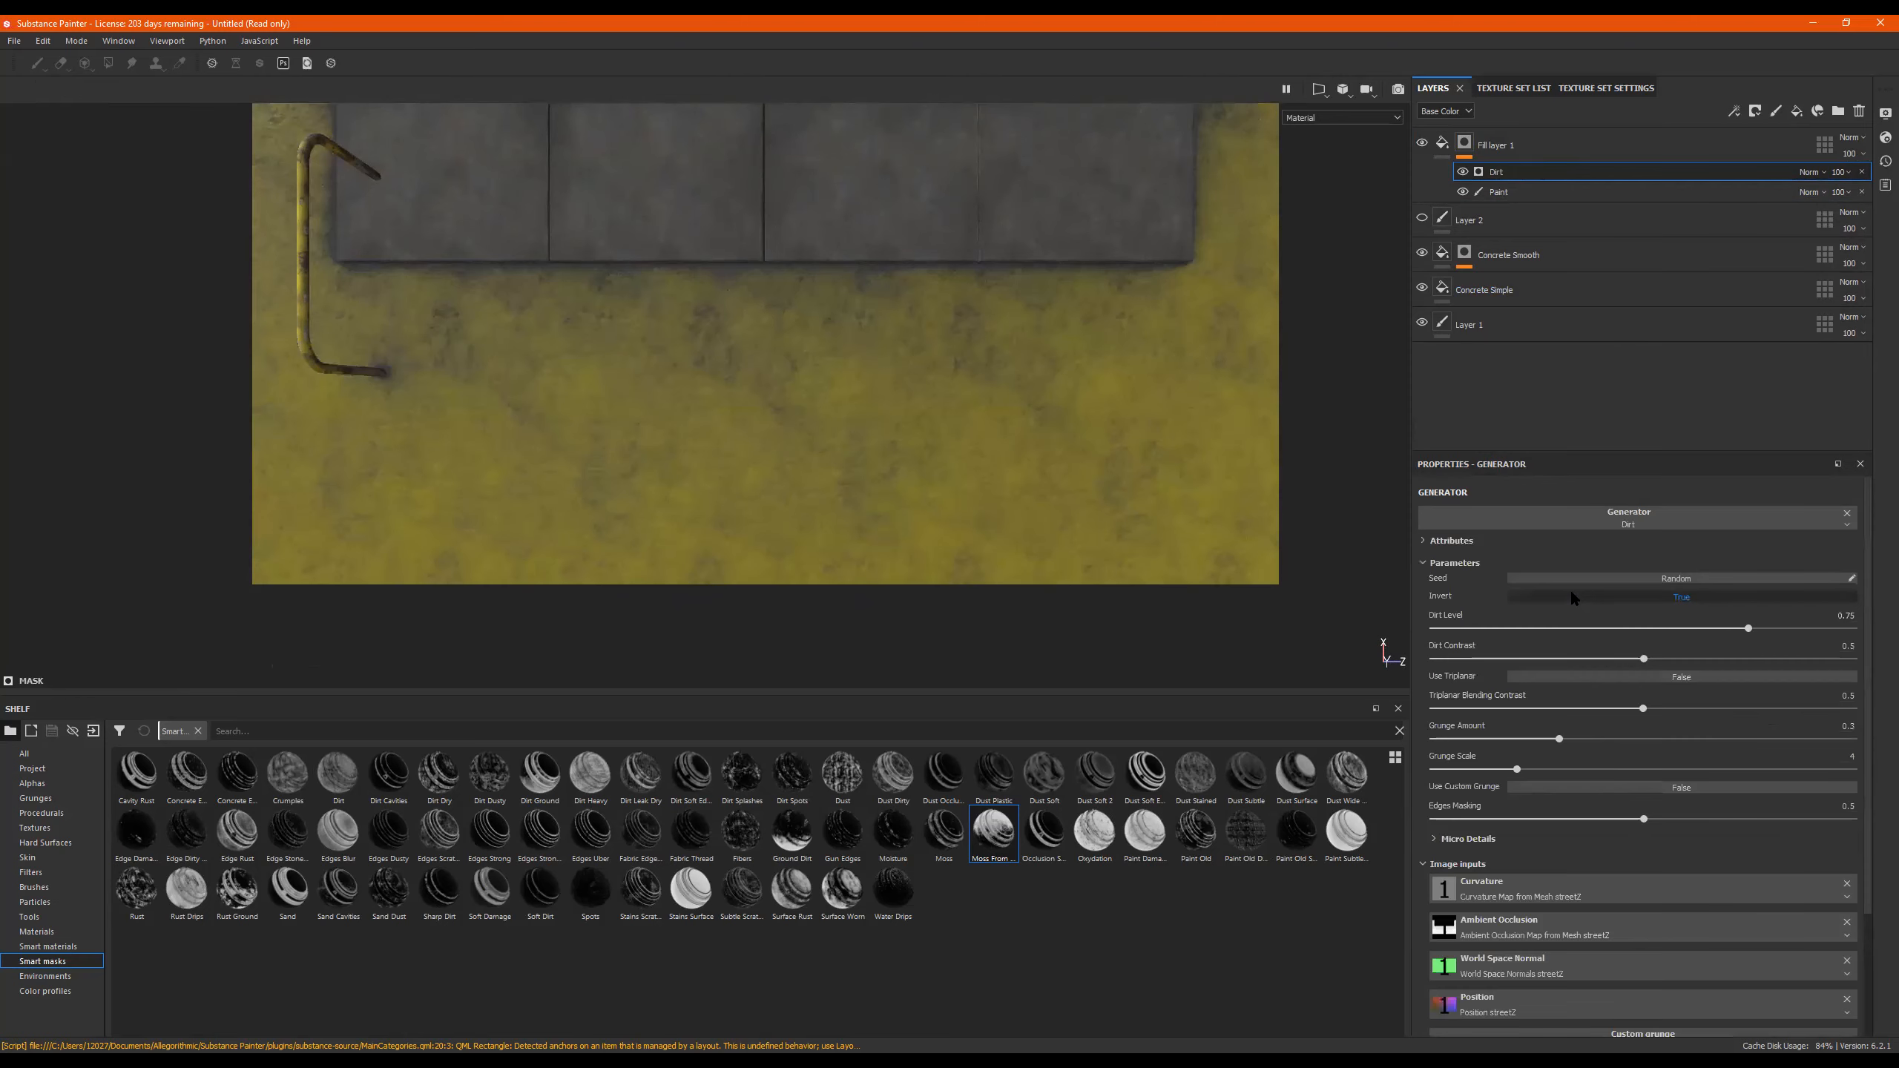
right_click_drag(1096, 292, 655, 324, "alt")
middle_click_drag(954, 309, 912, 408, "alt")
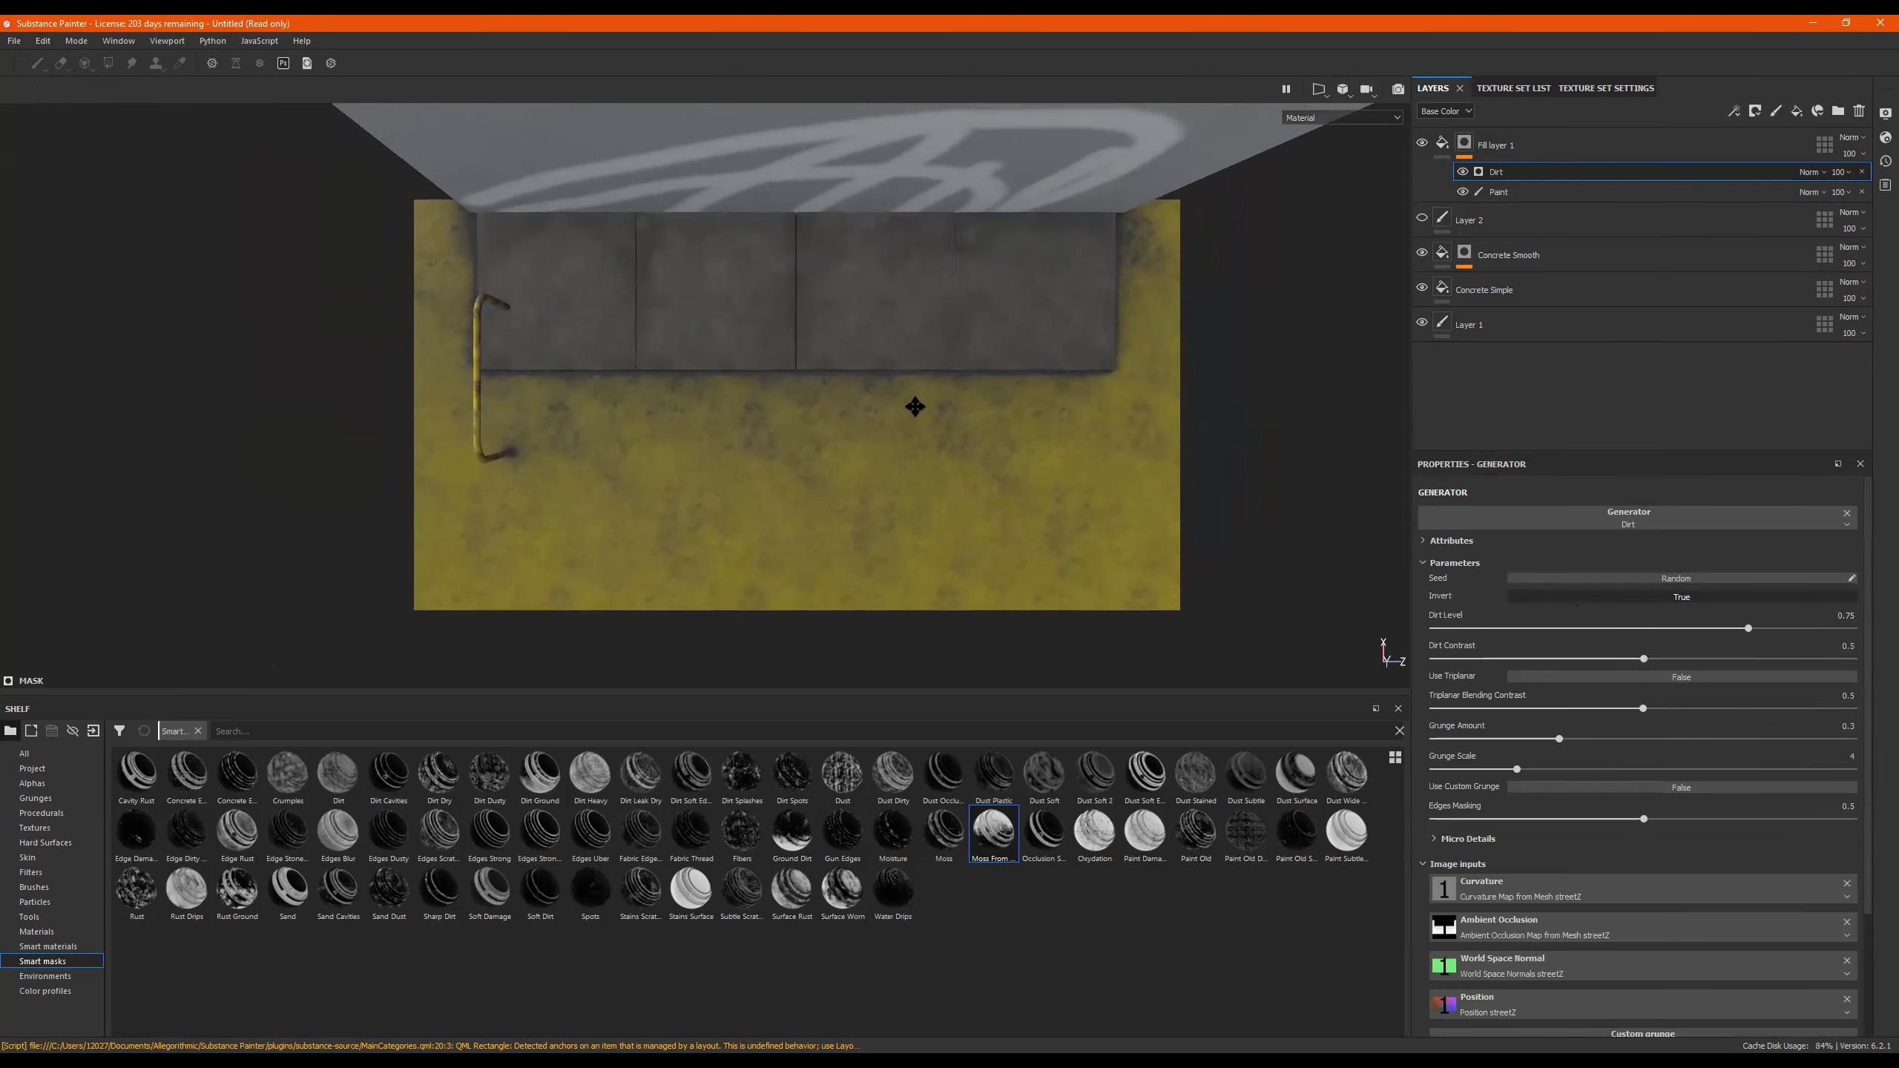
Move the Paint effect above the Dirt generator in the mask and set the generator's Invert to False.
left_click(1470, 190)
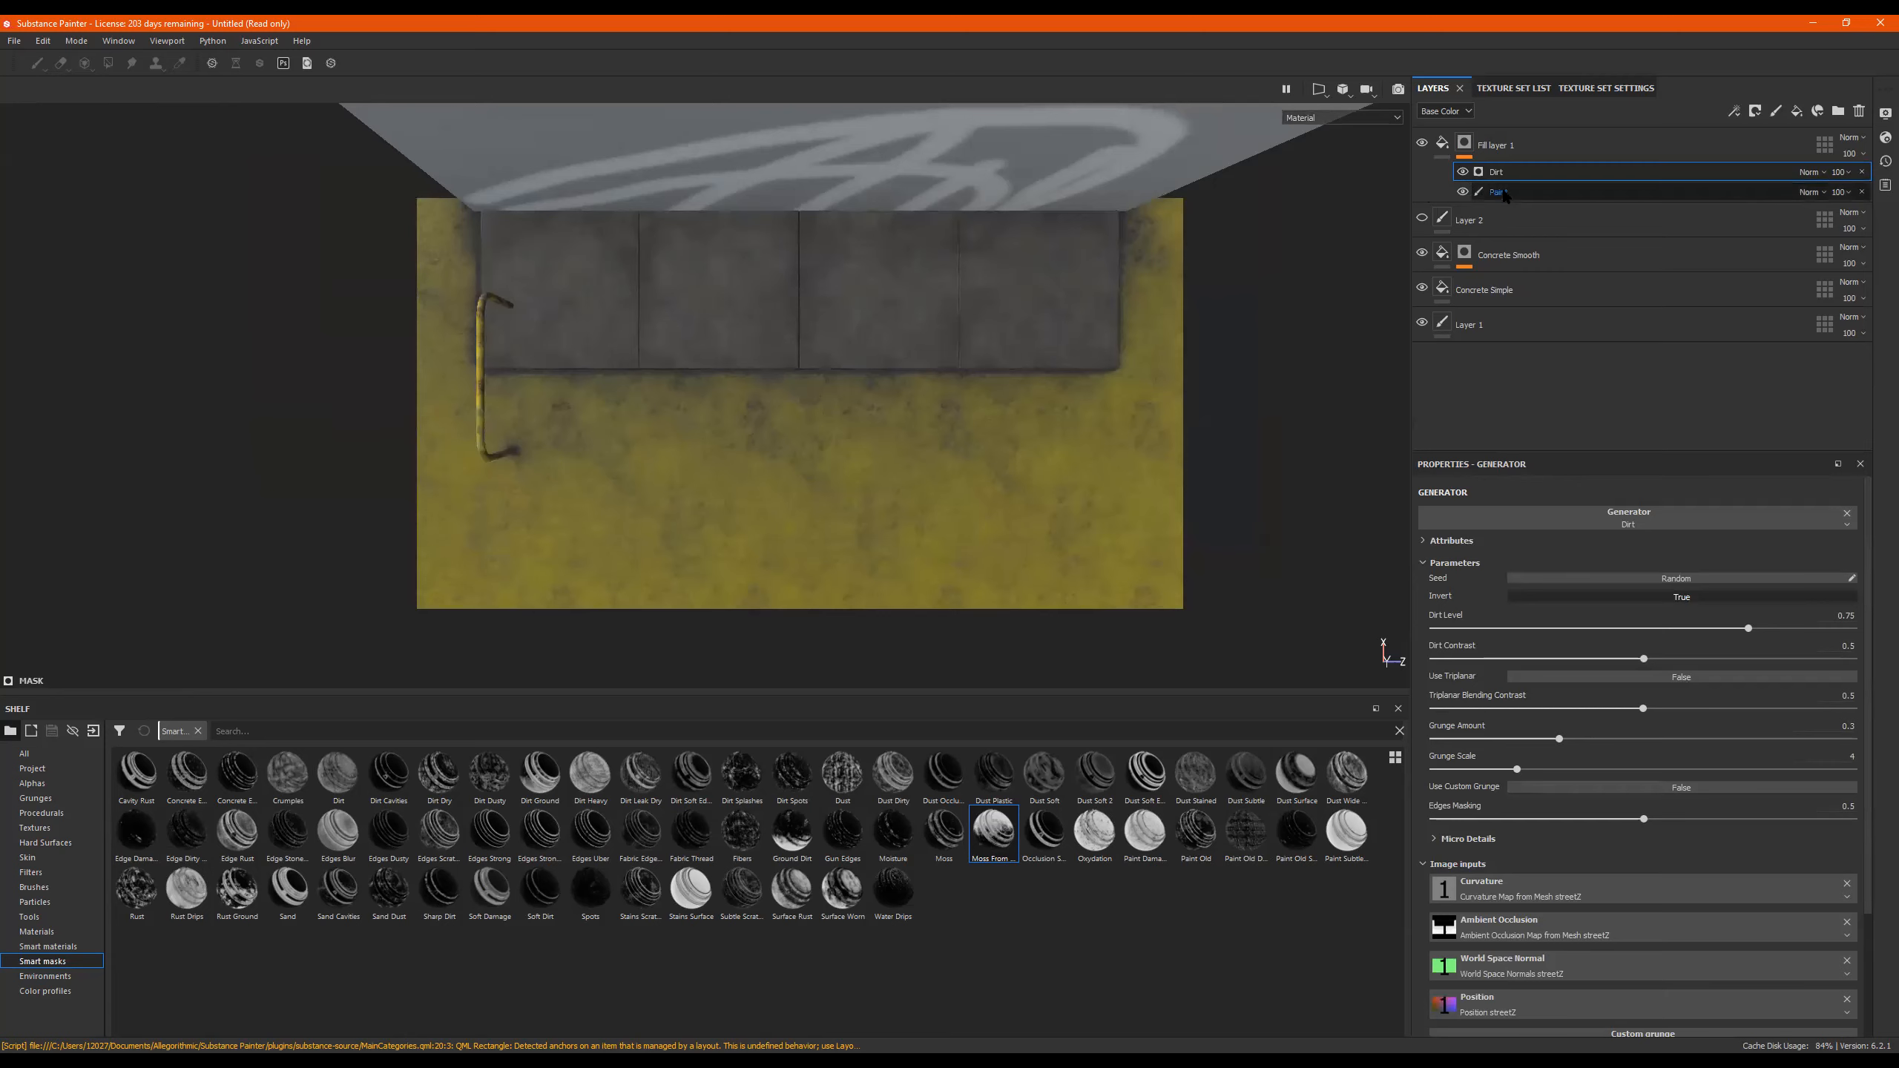
left_click_drag(1500, 167, 1500, 166)
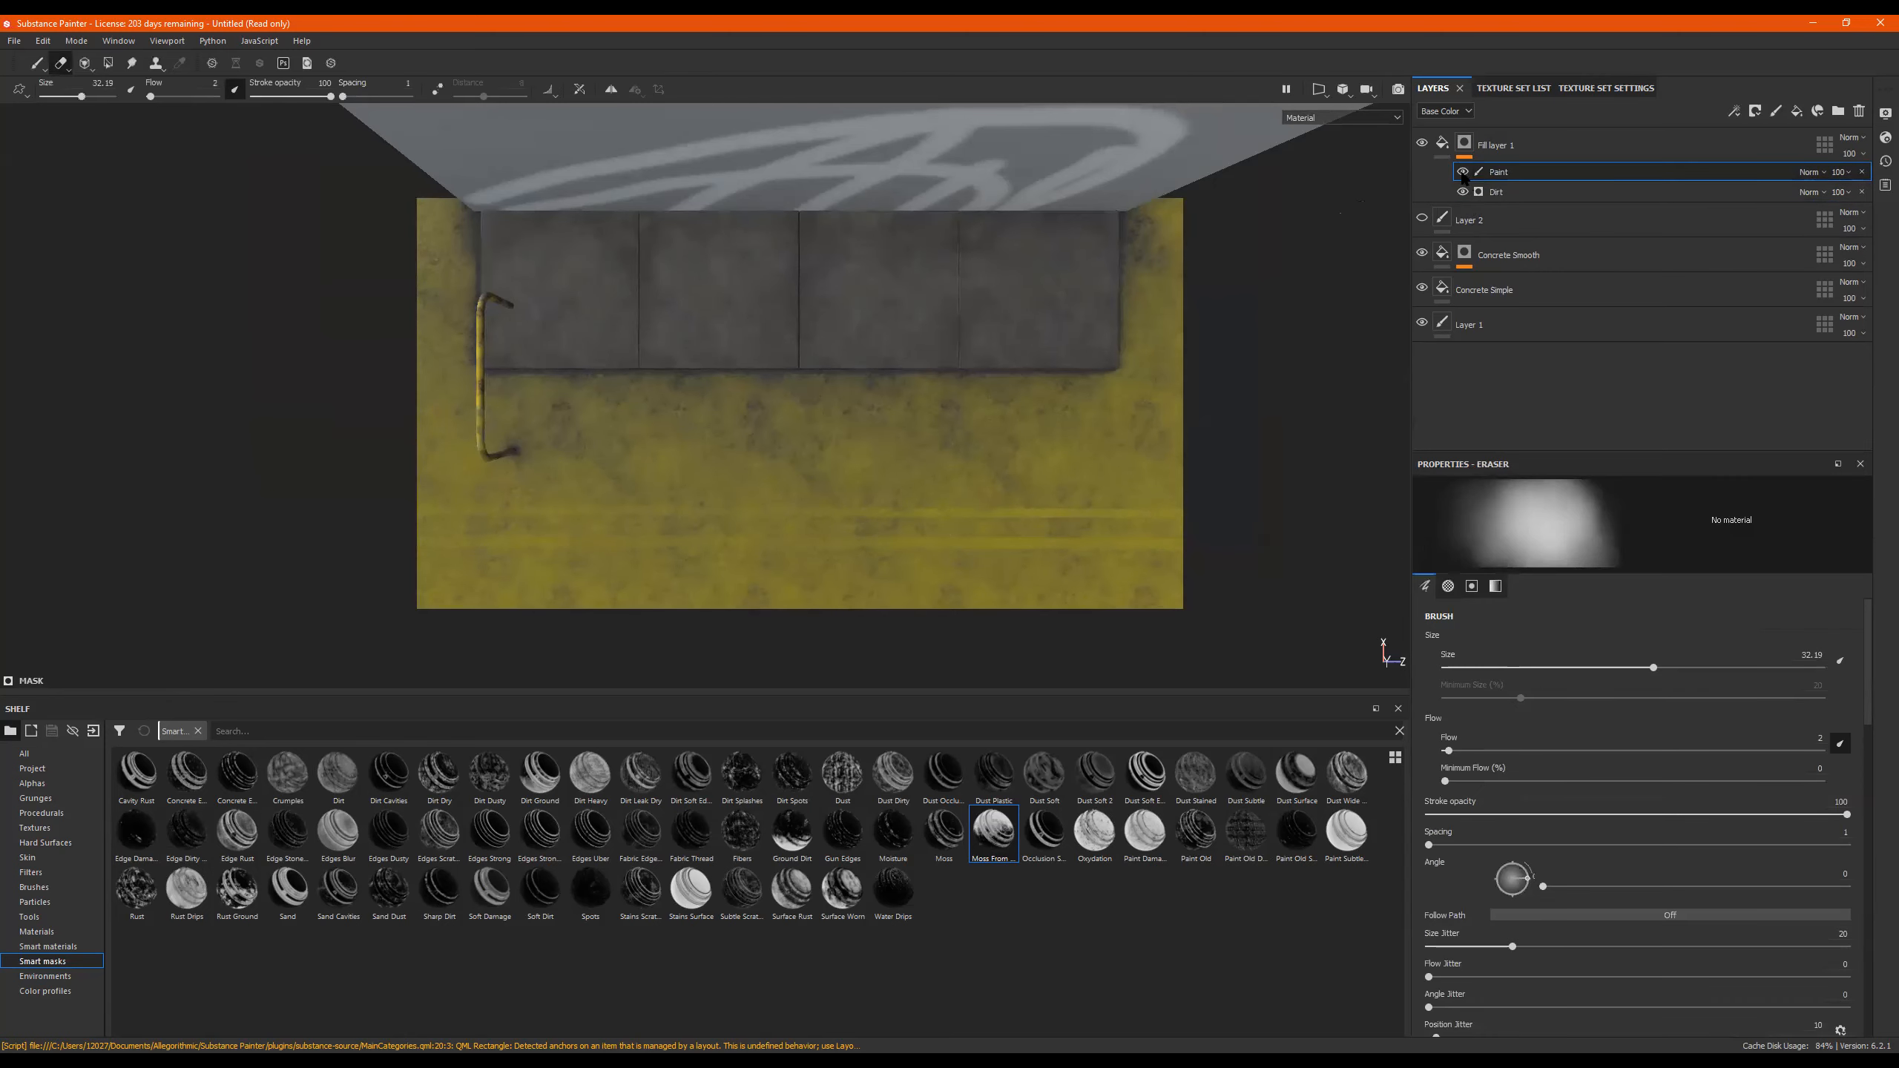
left_click(1516, 194)
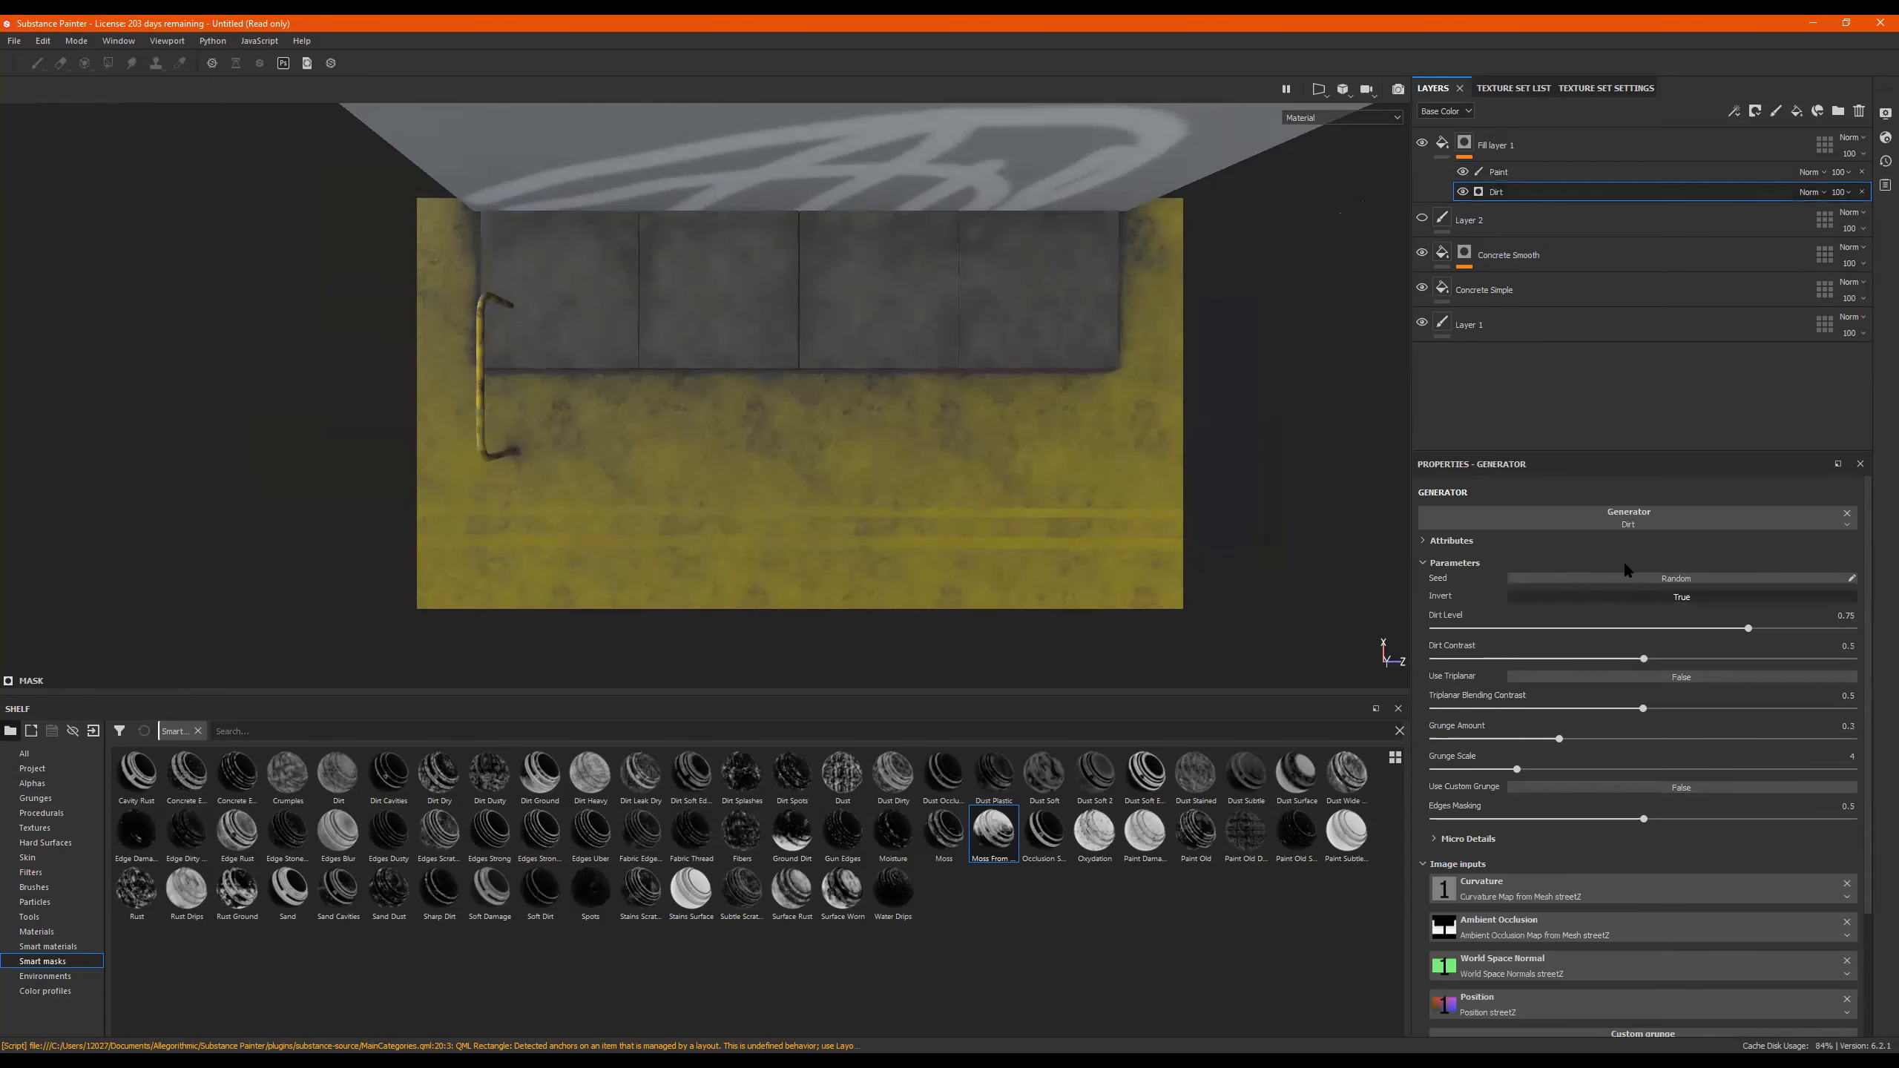
left_click(1652, 599)
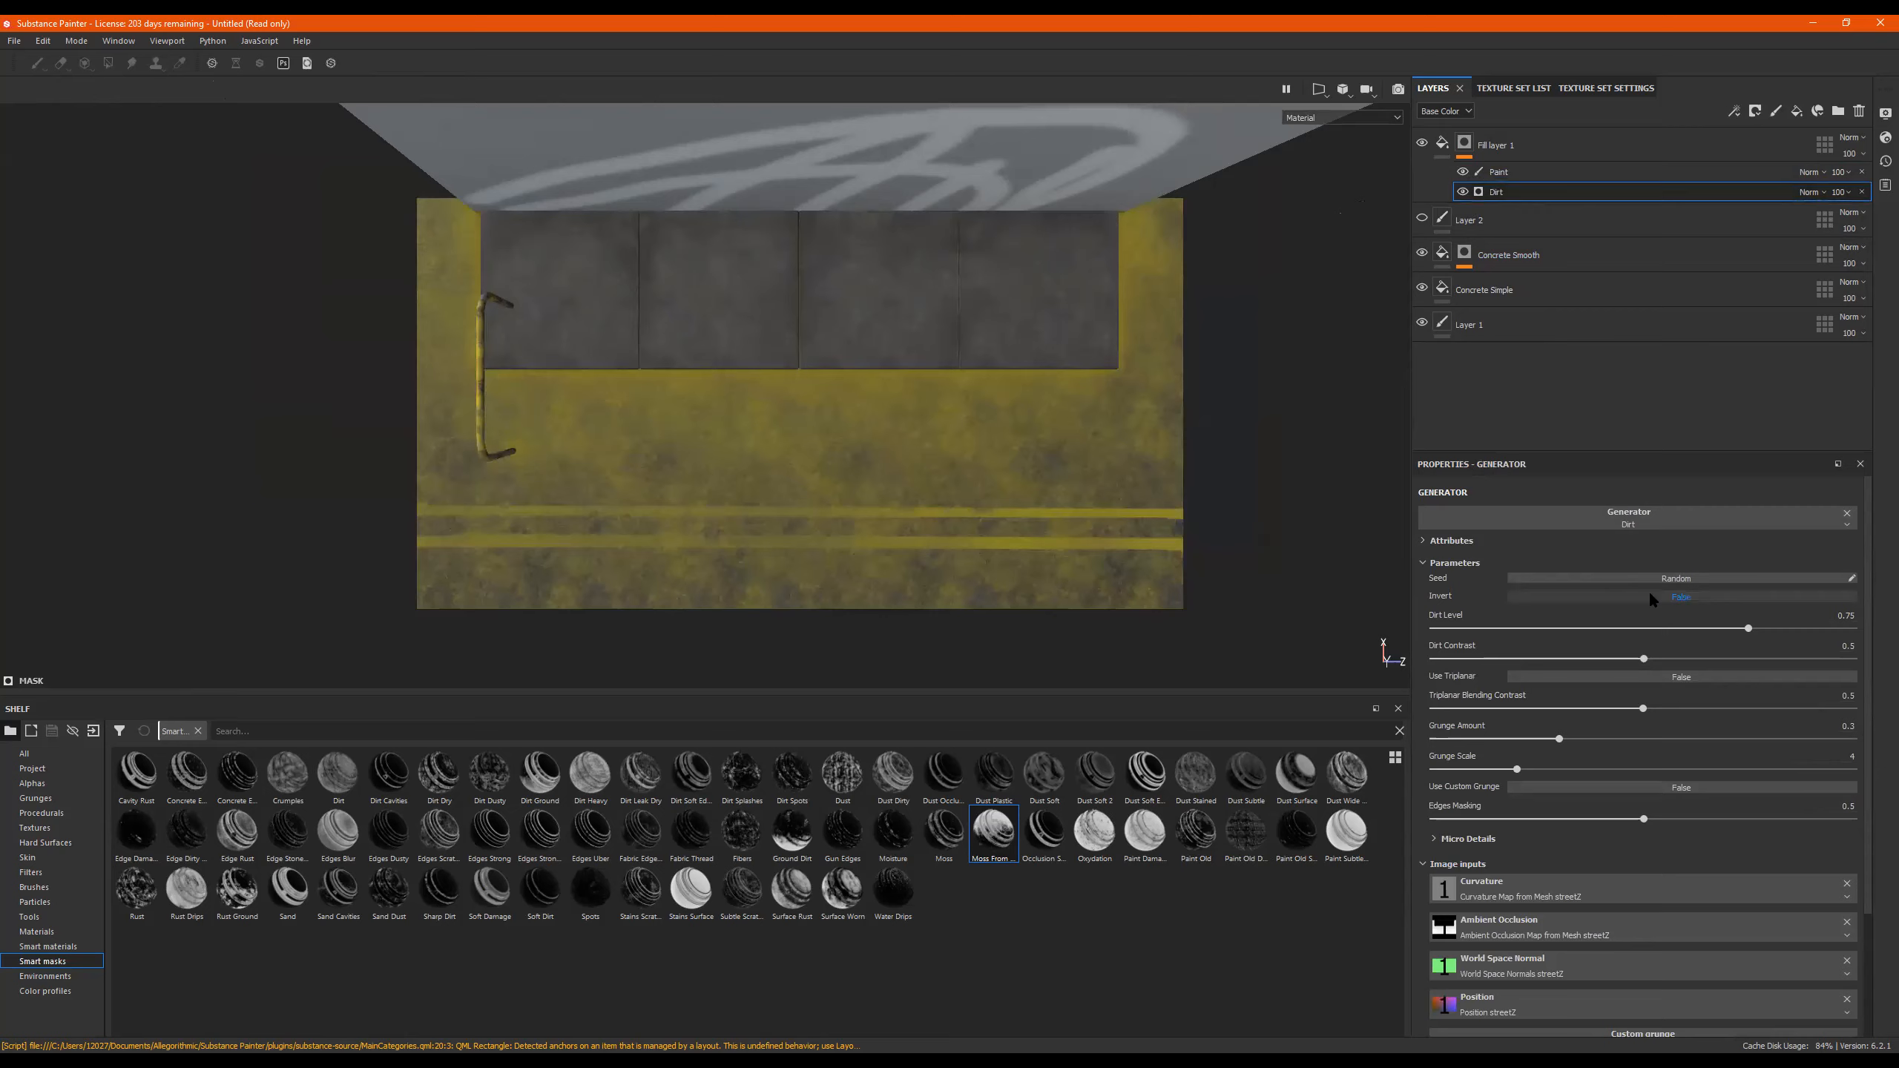
left_click(1652, 599)
left_click(1652, 598)
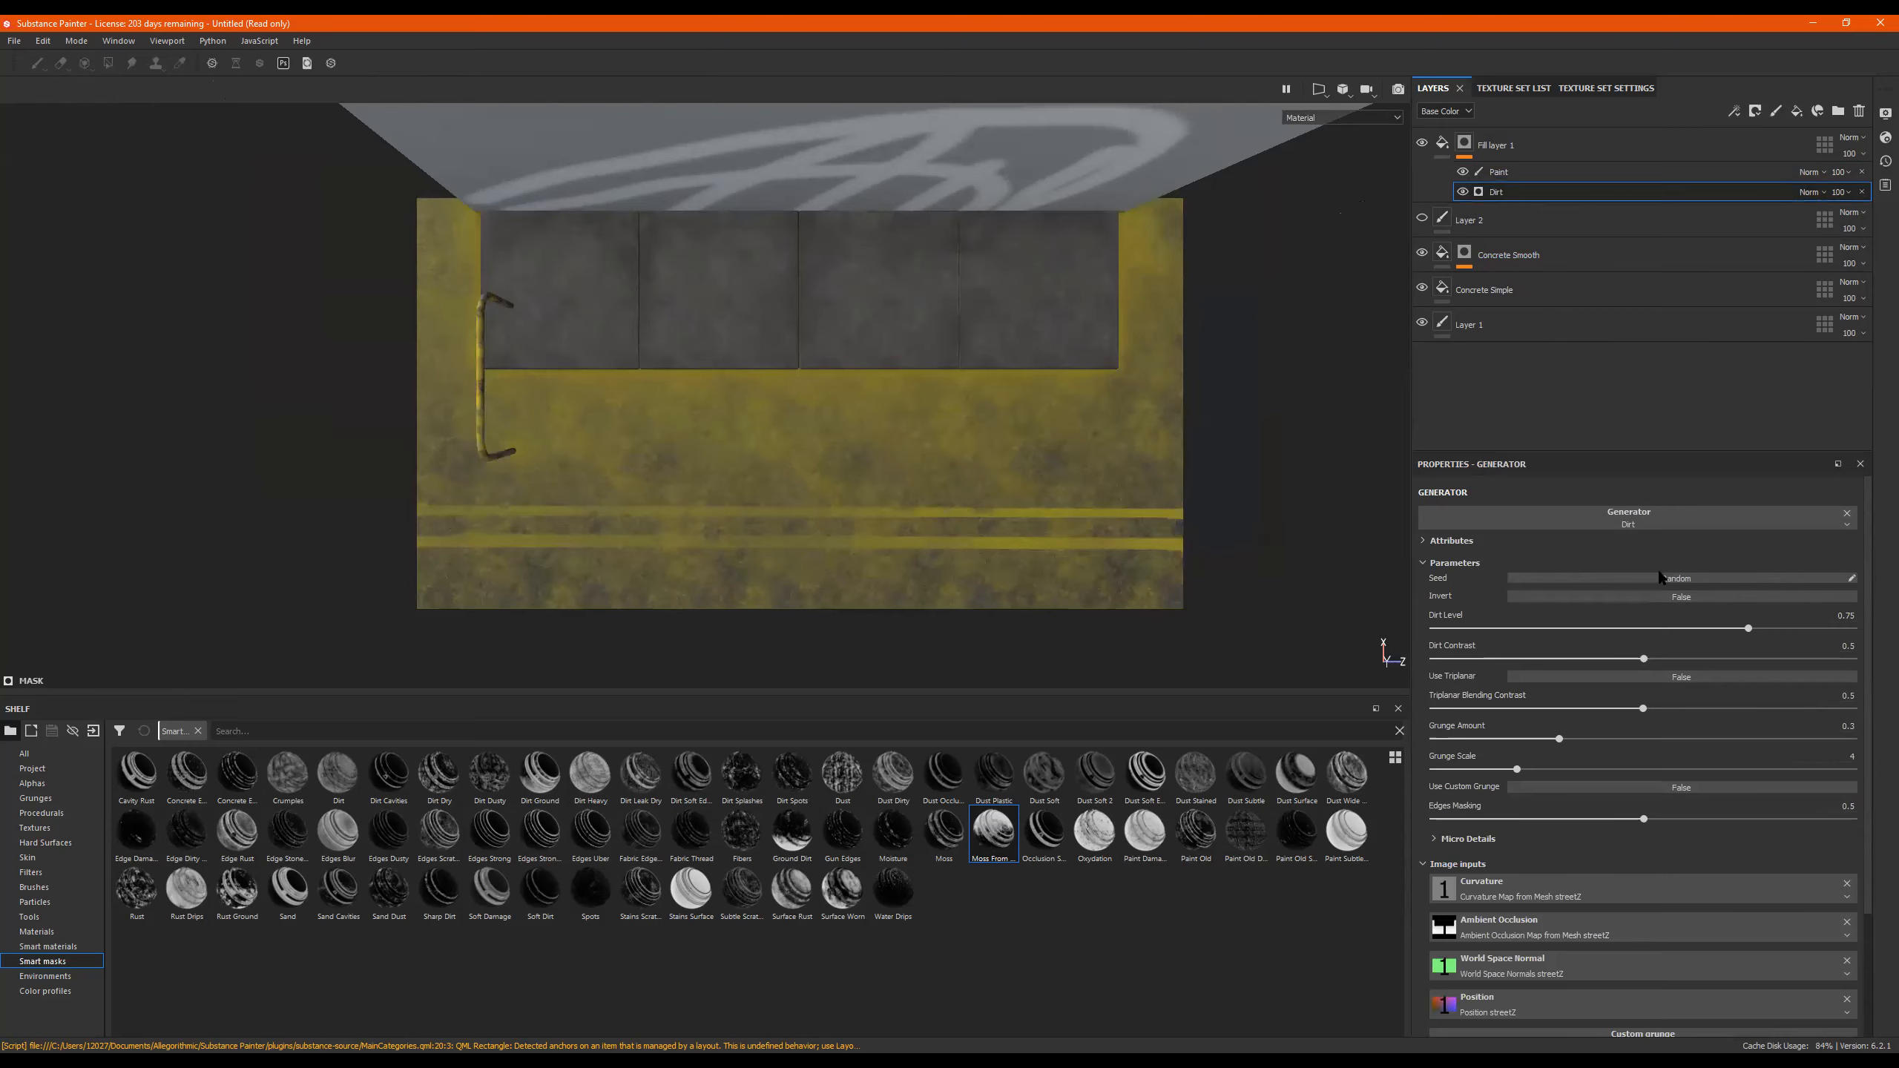
Try Use Triplanar on the Dirt generator, switch it back off and hide the Dirt effect.
left_click(1655, 679)
left_click(1655, 678)
left_click(1462, 192)
right_click_drag(845, 496, 1165, 447, "alt")
middle_click_drag(1166, 448, 1129, 373, "alt")
left_click_drag(1129, 374, 1139, 345, "alt")
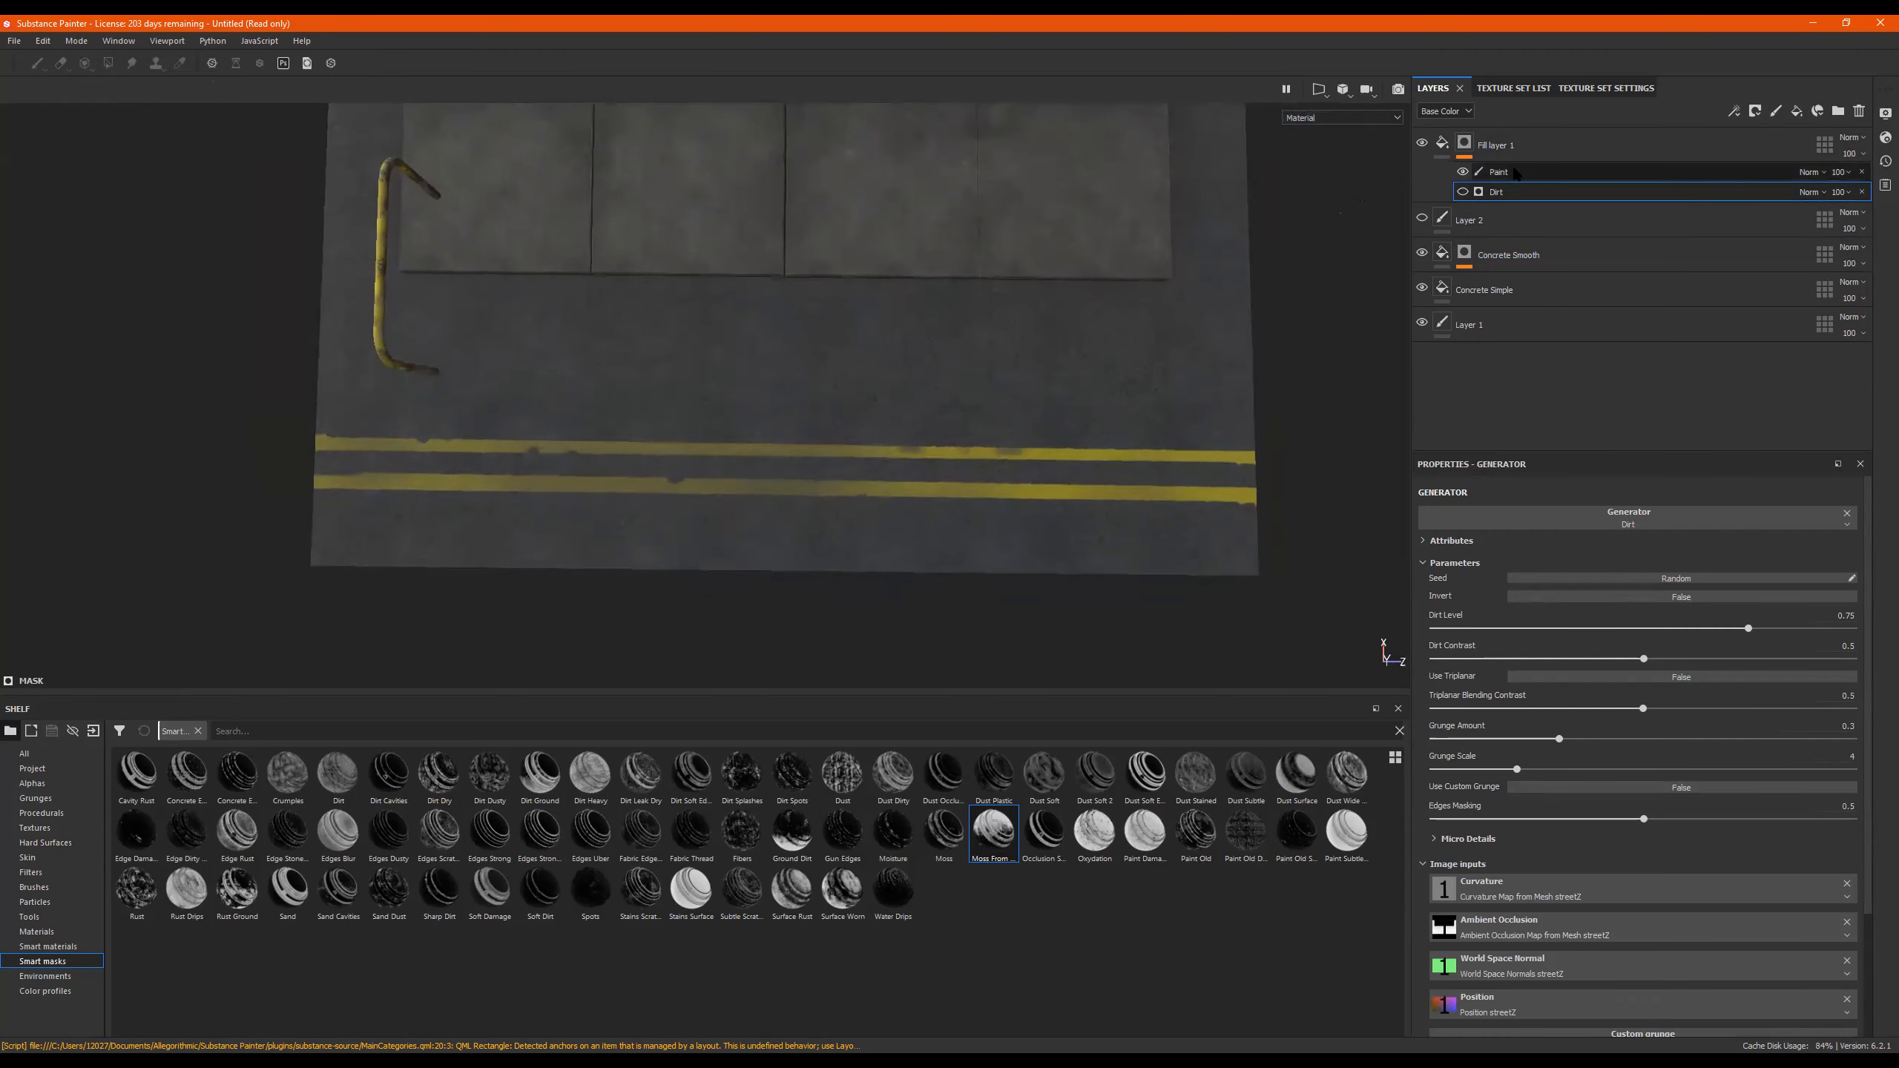
Select the mask's Paint effect, set the eraser flow to 55 and wear away patches of the lower yellow line.
left_click(1499, 172)
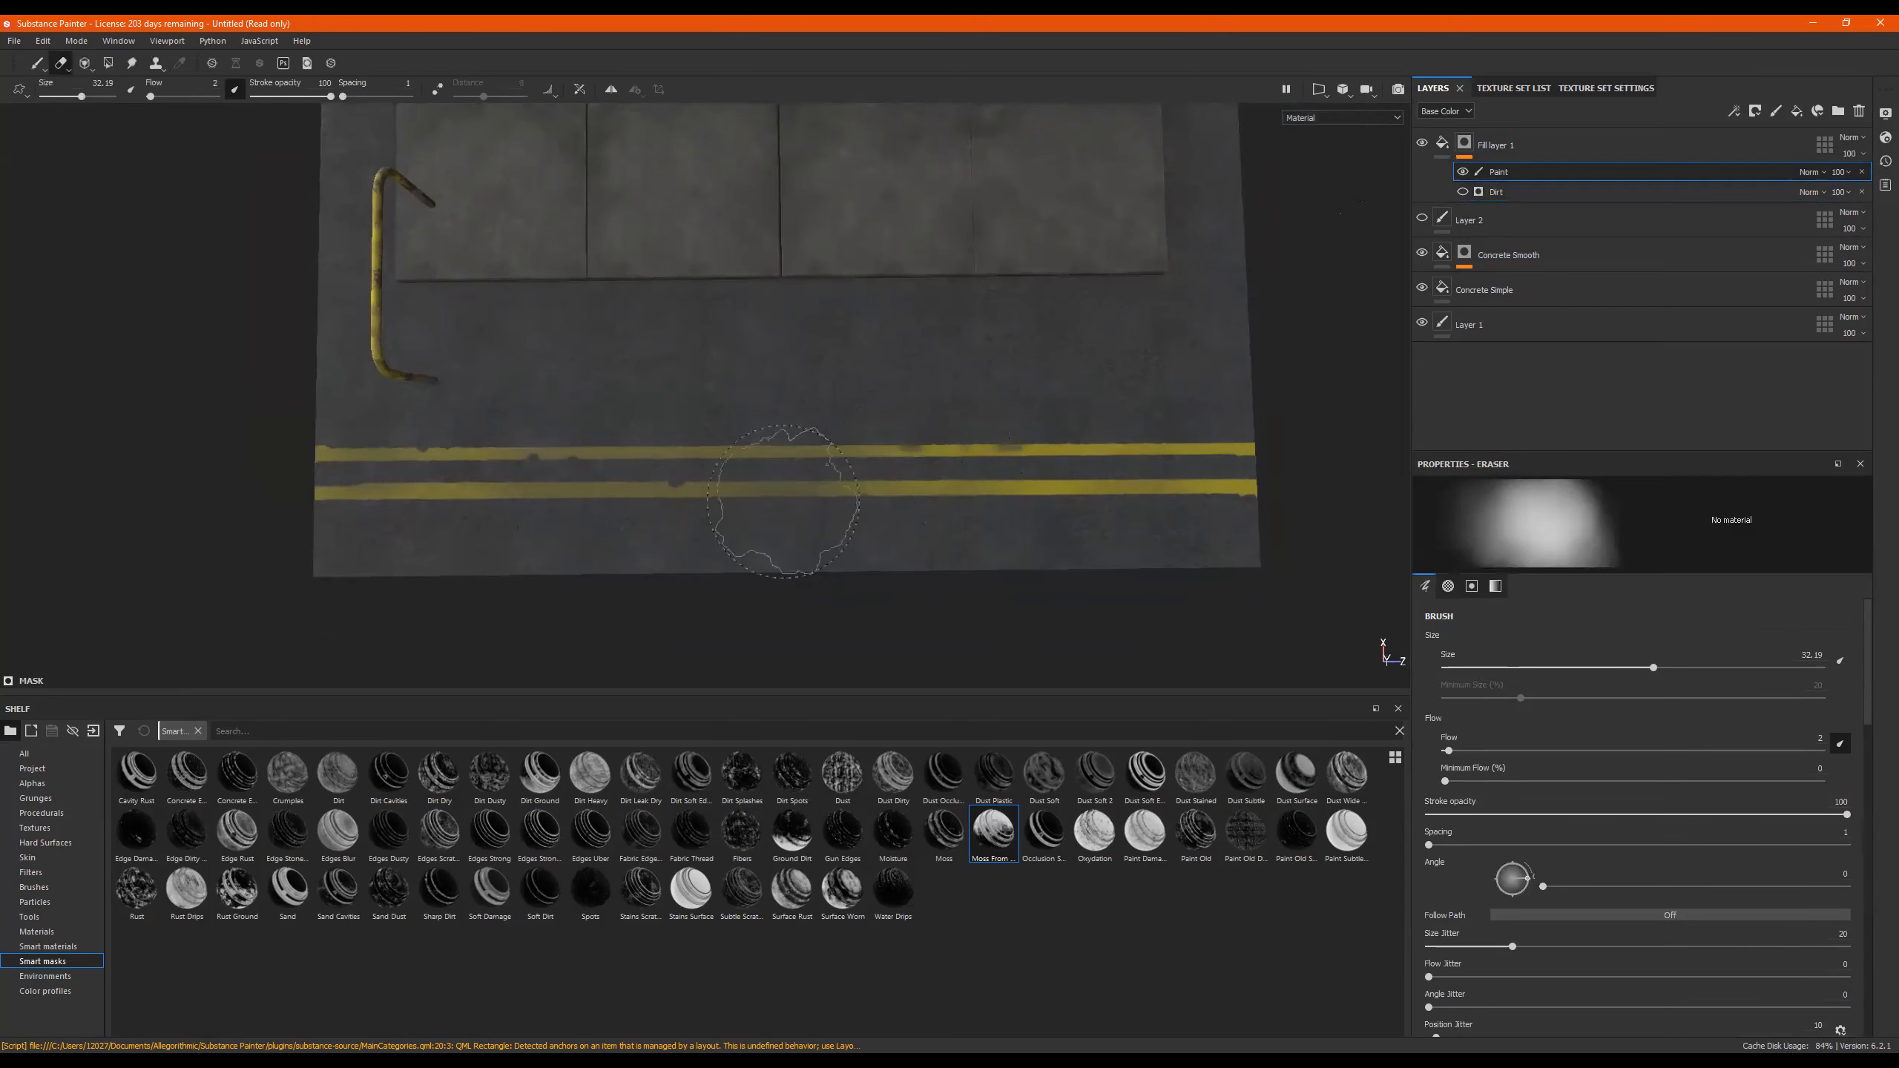
scroll(1024, 472, "up", 1)
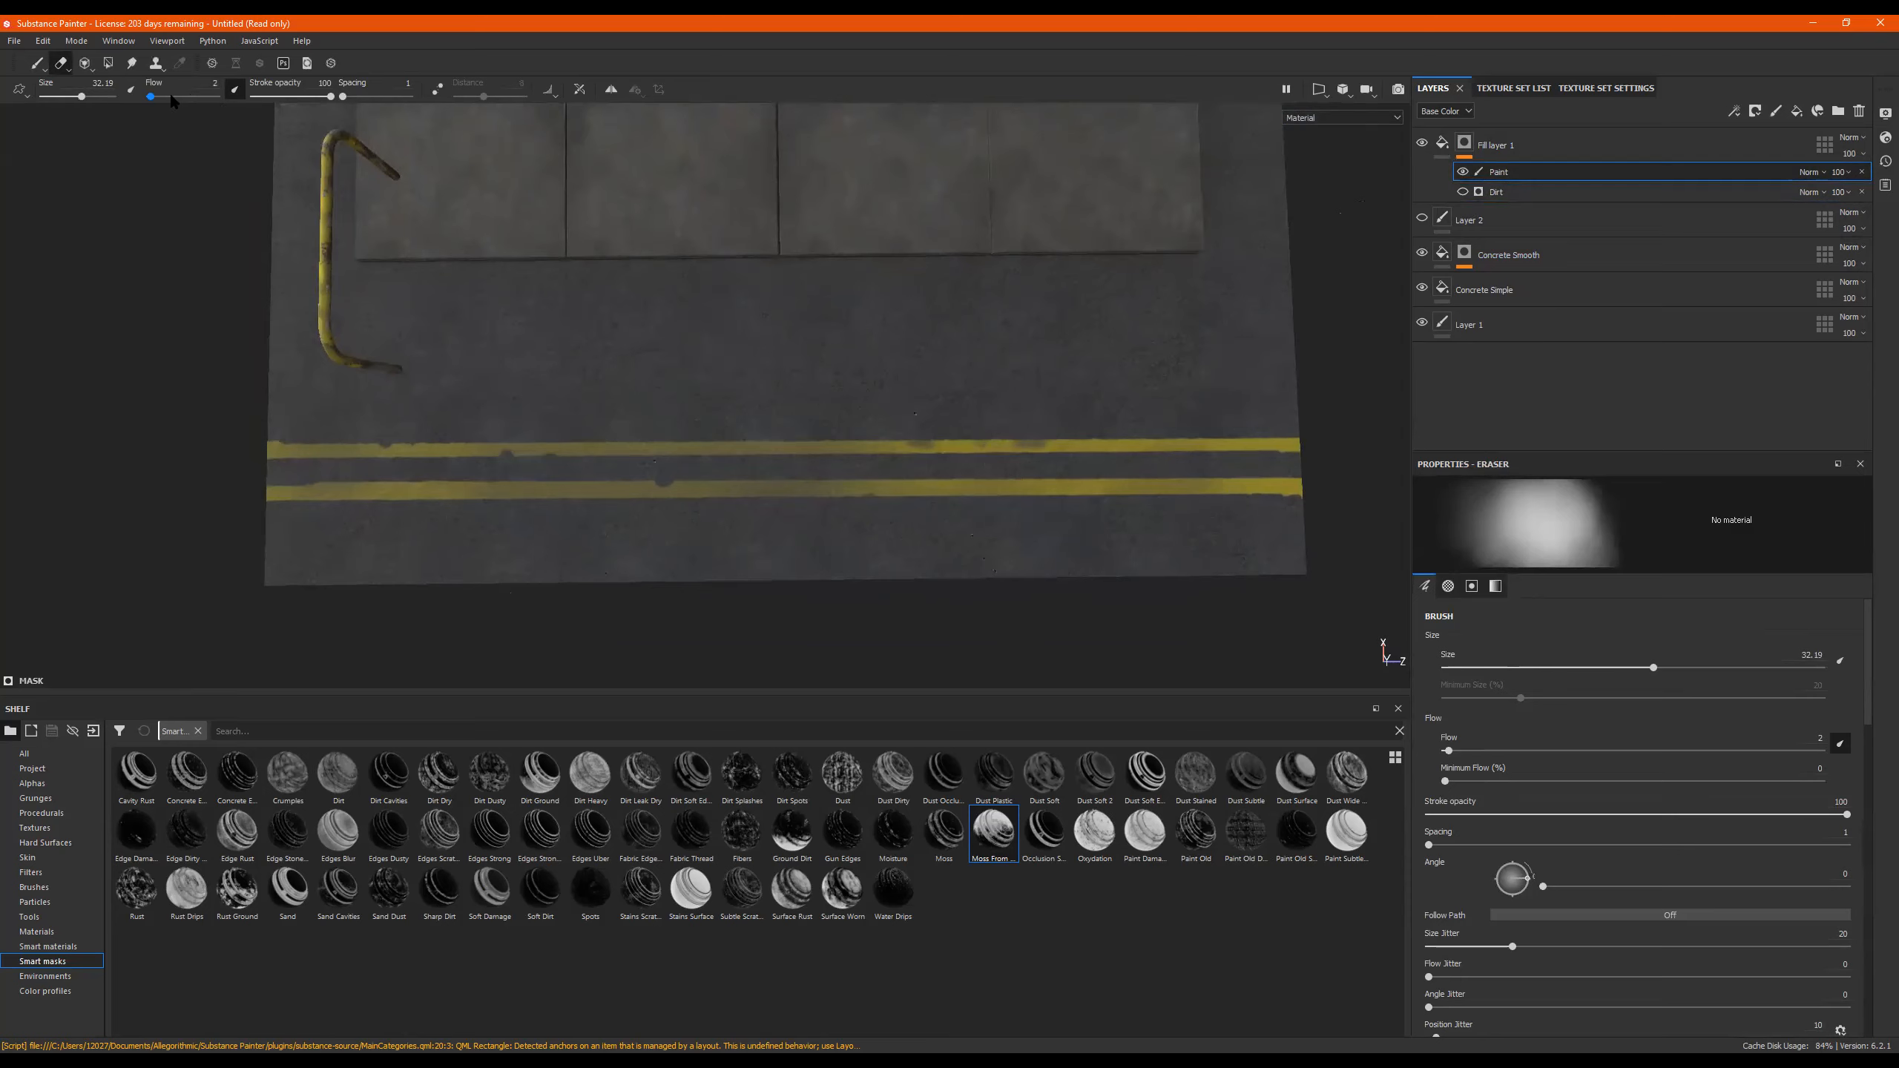
left_click_drag(172, 101, 186, 102)
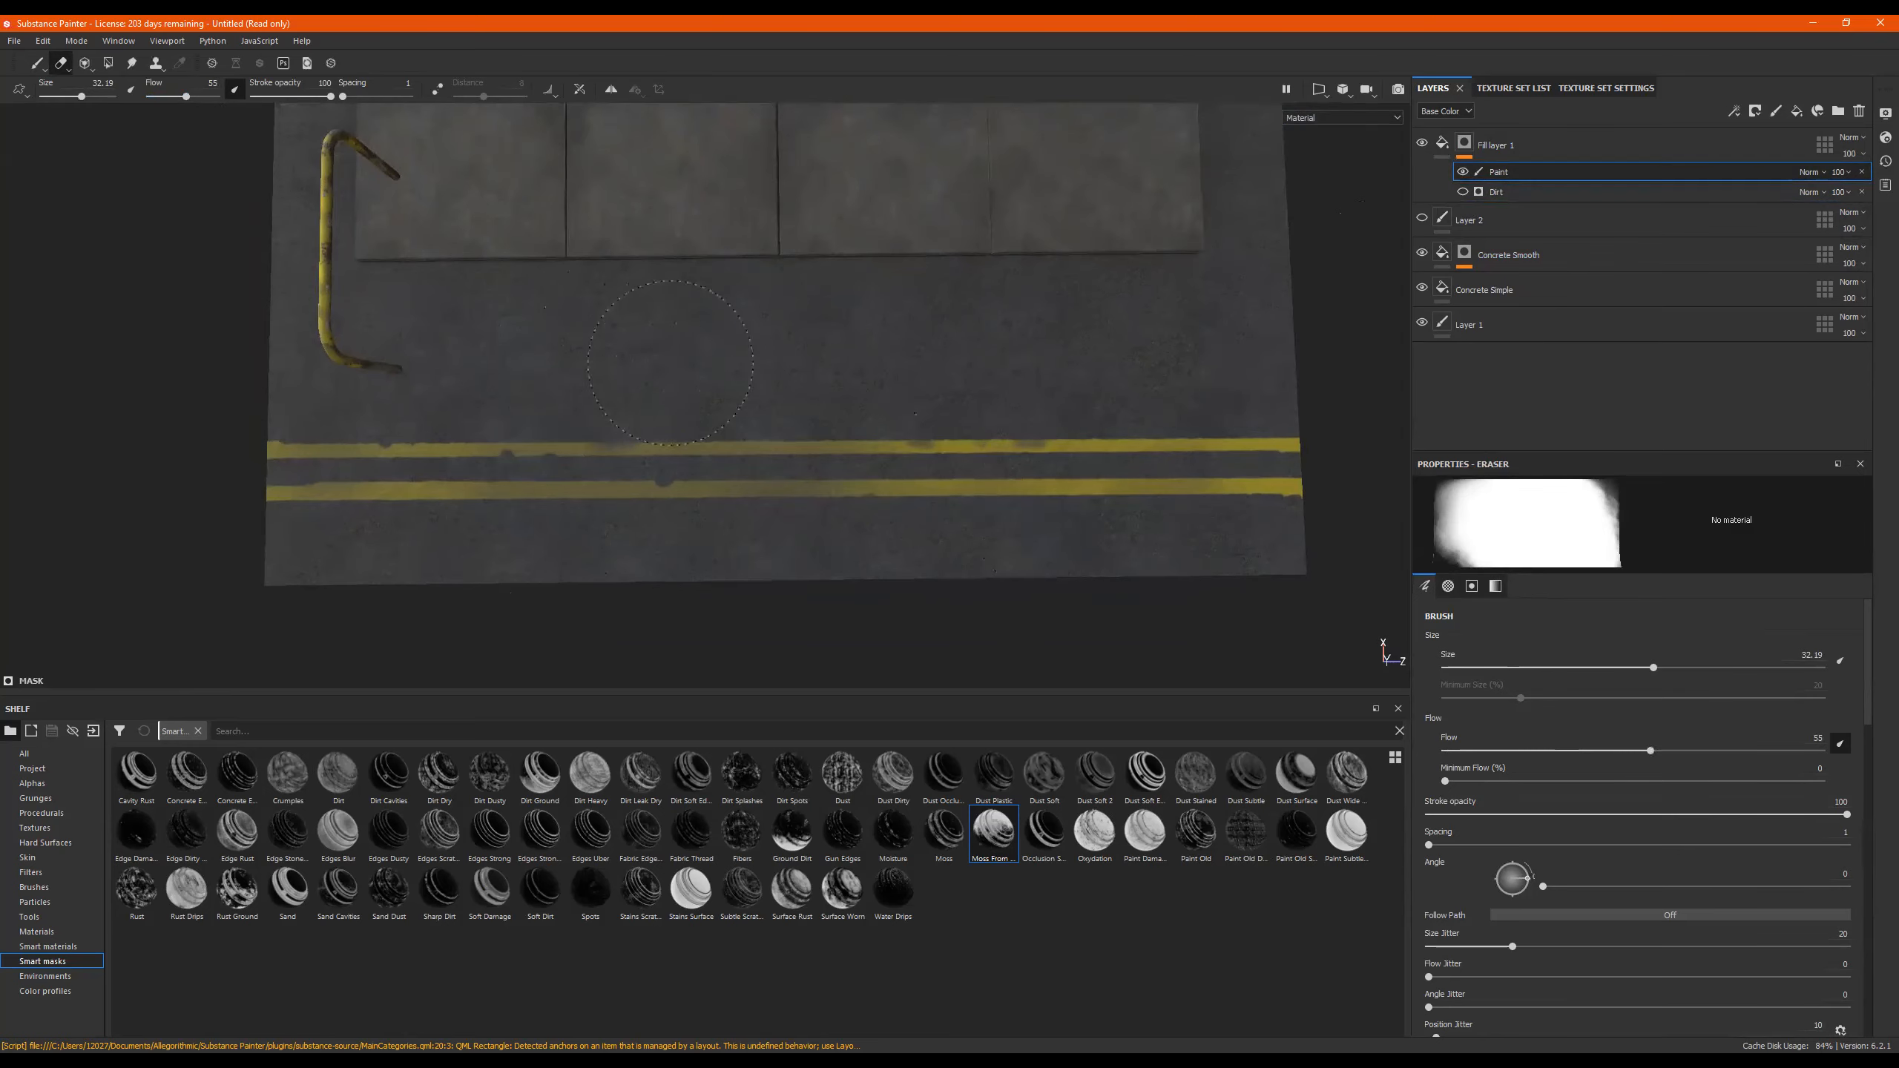
left_click_drag(351, 575, 478, 572)
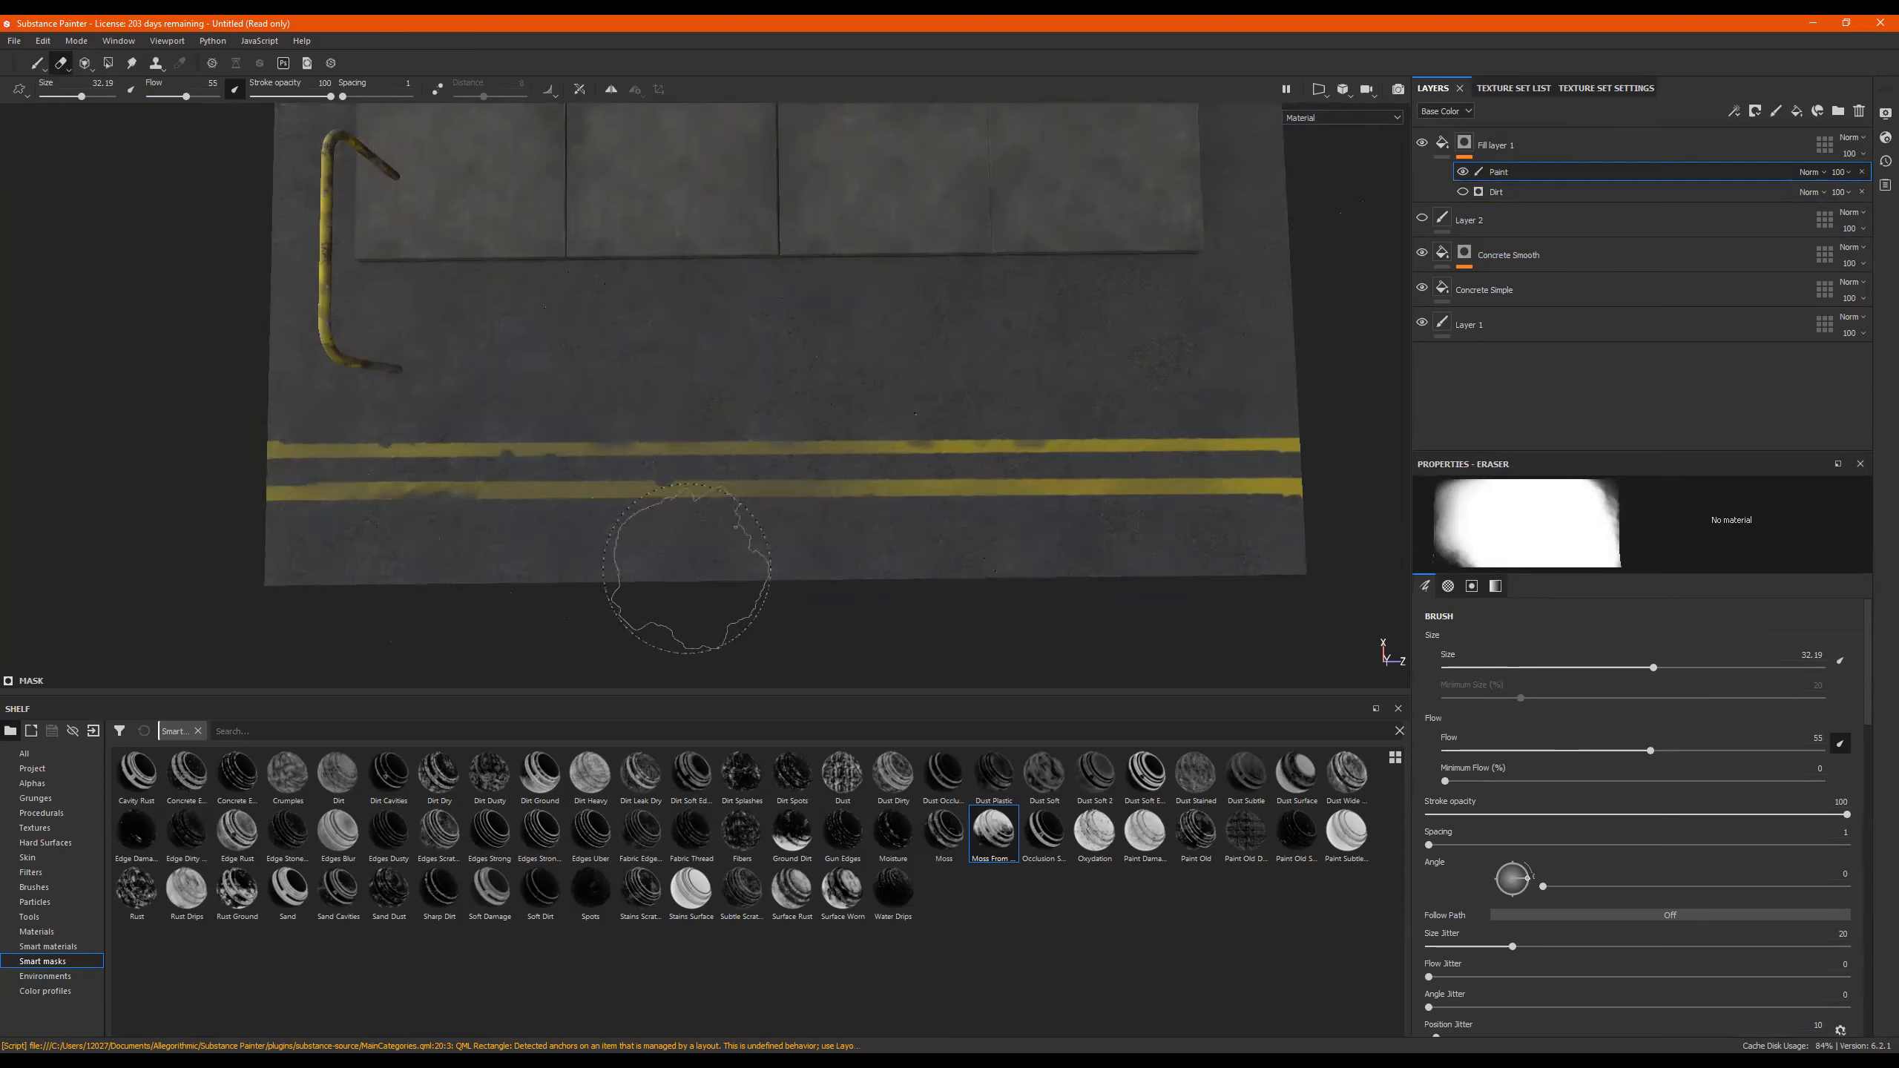
left_click_drag(991, 555, 1038, 551)
Set the eraser angle to 236, erase gaps in the lower yellow line and undo the last dab on the upper line.
left_click_drag(1528, 894, 1505, 893)
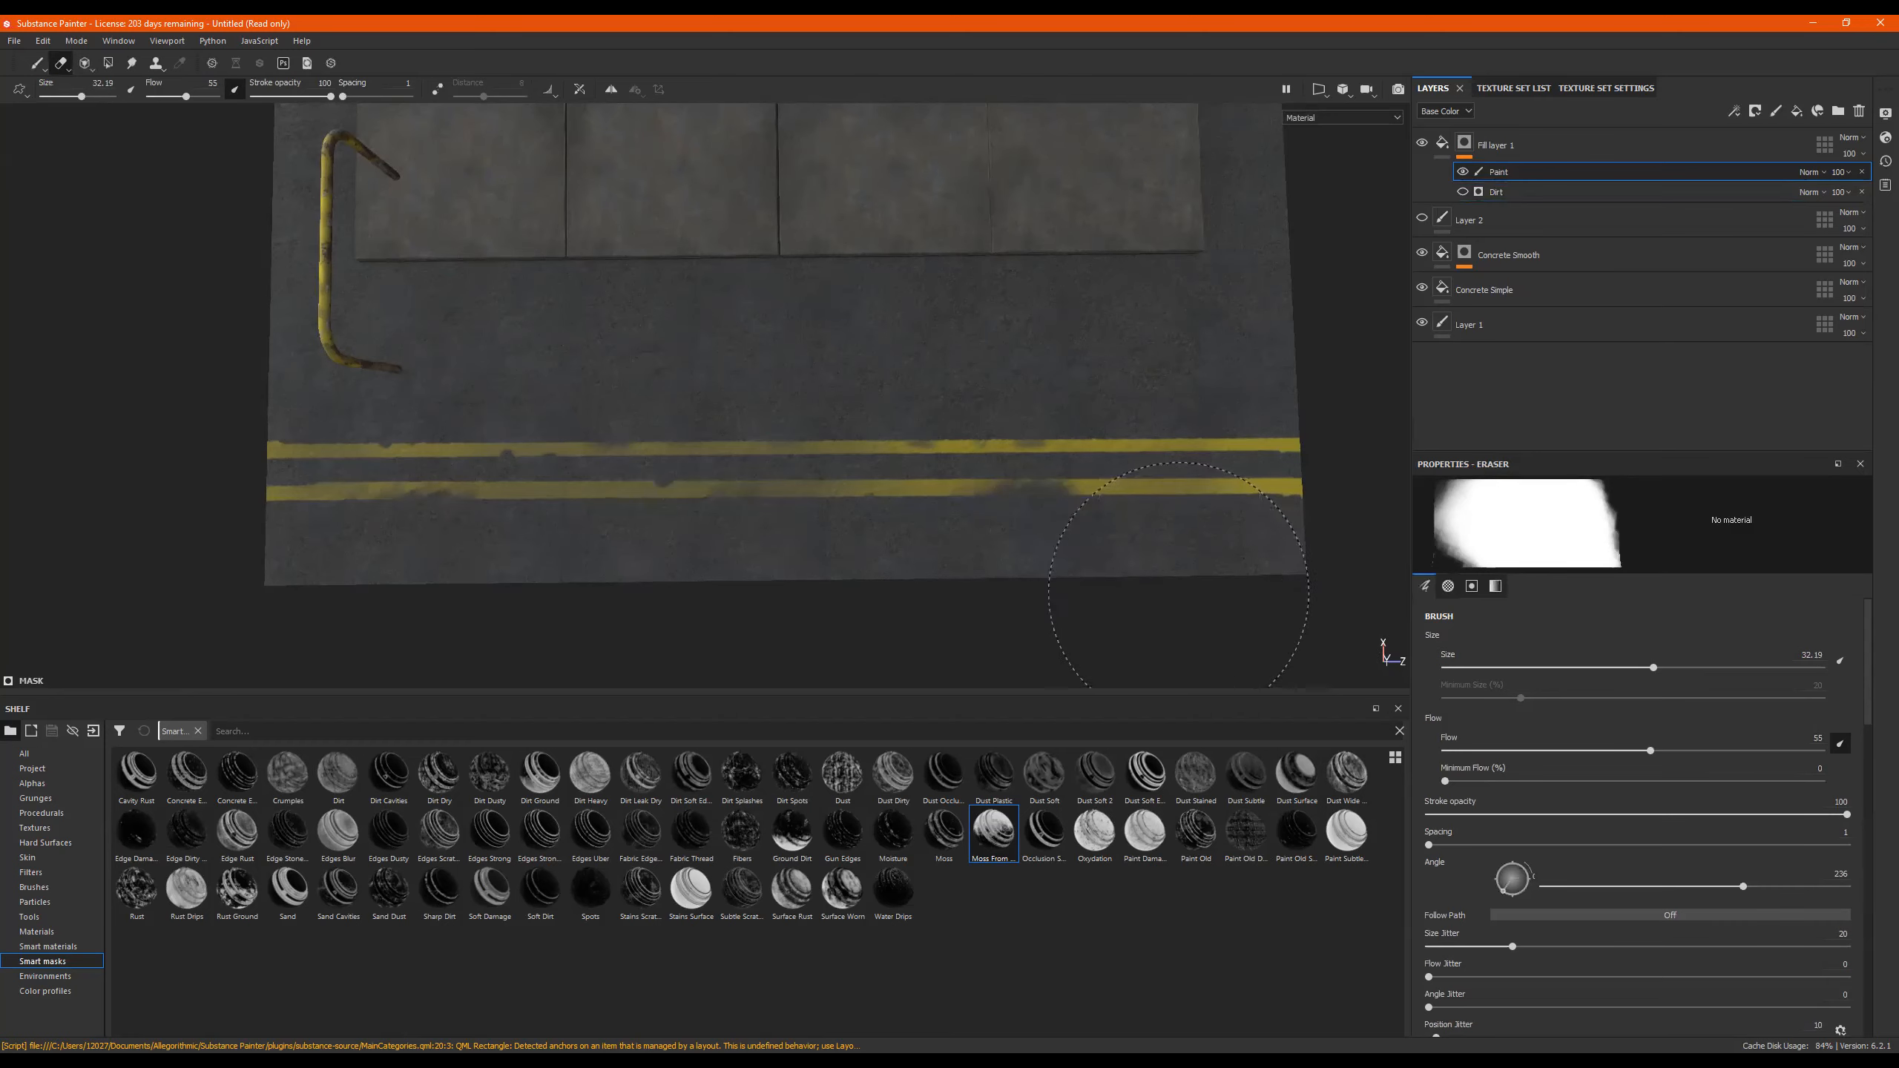
left_click(766, 557)
left_click(527, 542)
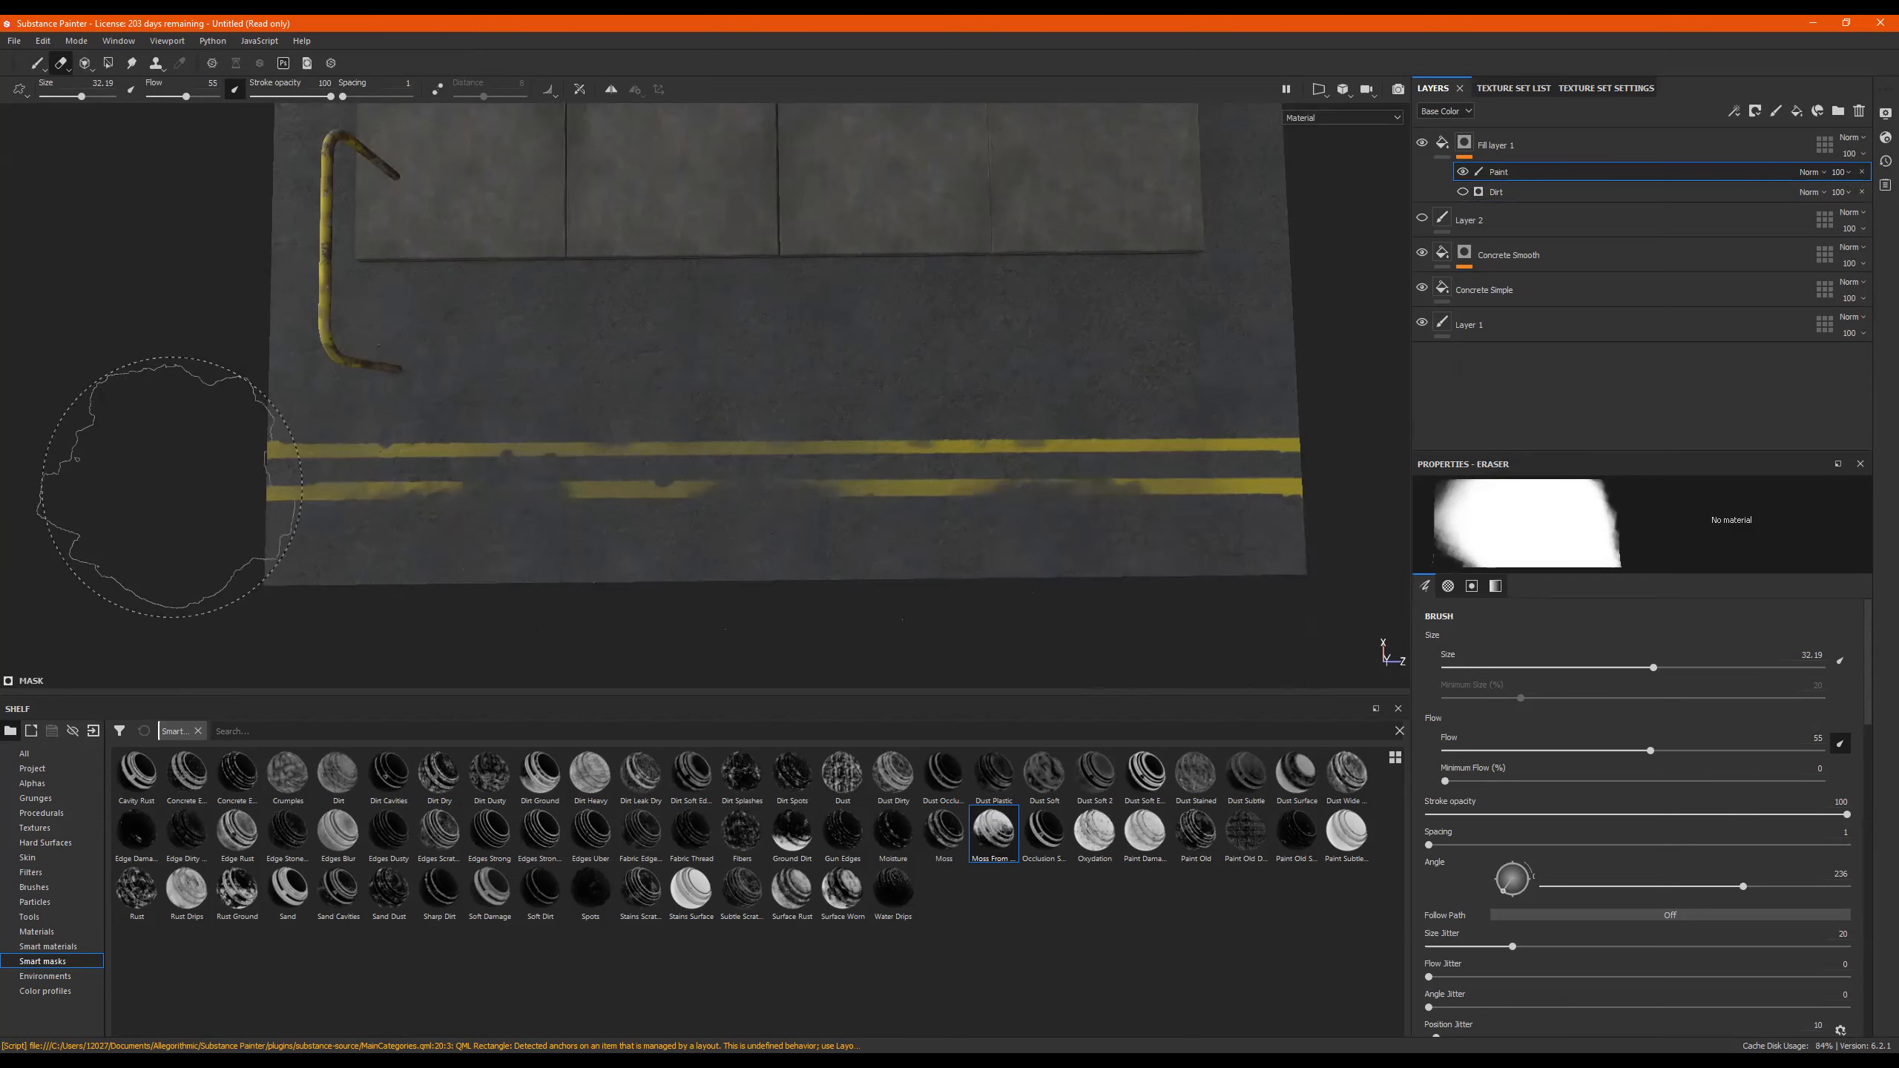
left_click(302, 515)
left_click(303, 475)
key("ctrl+z")
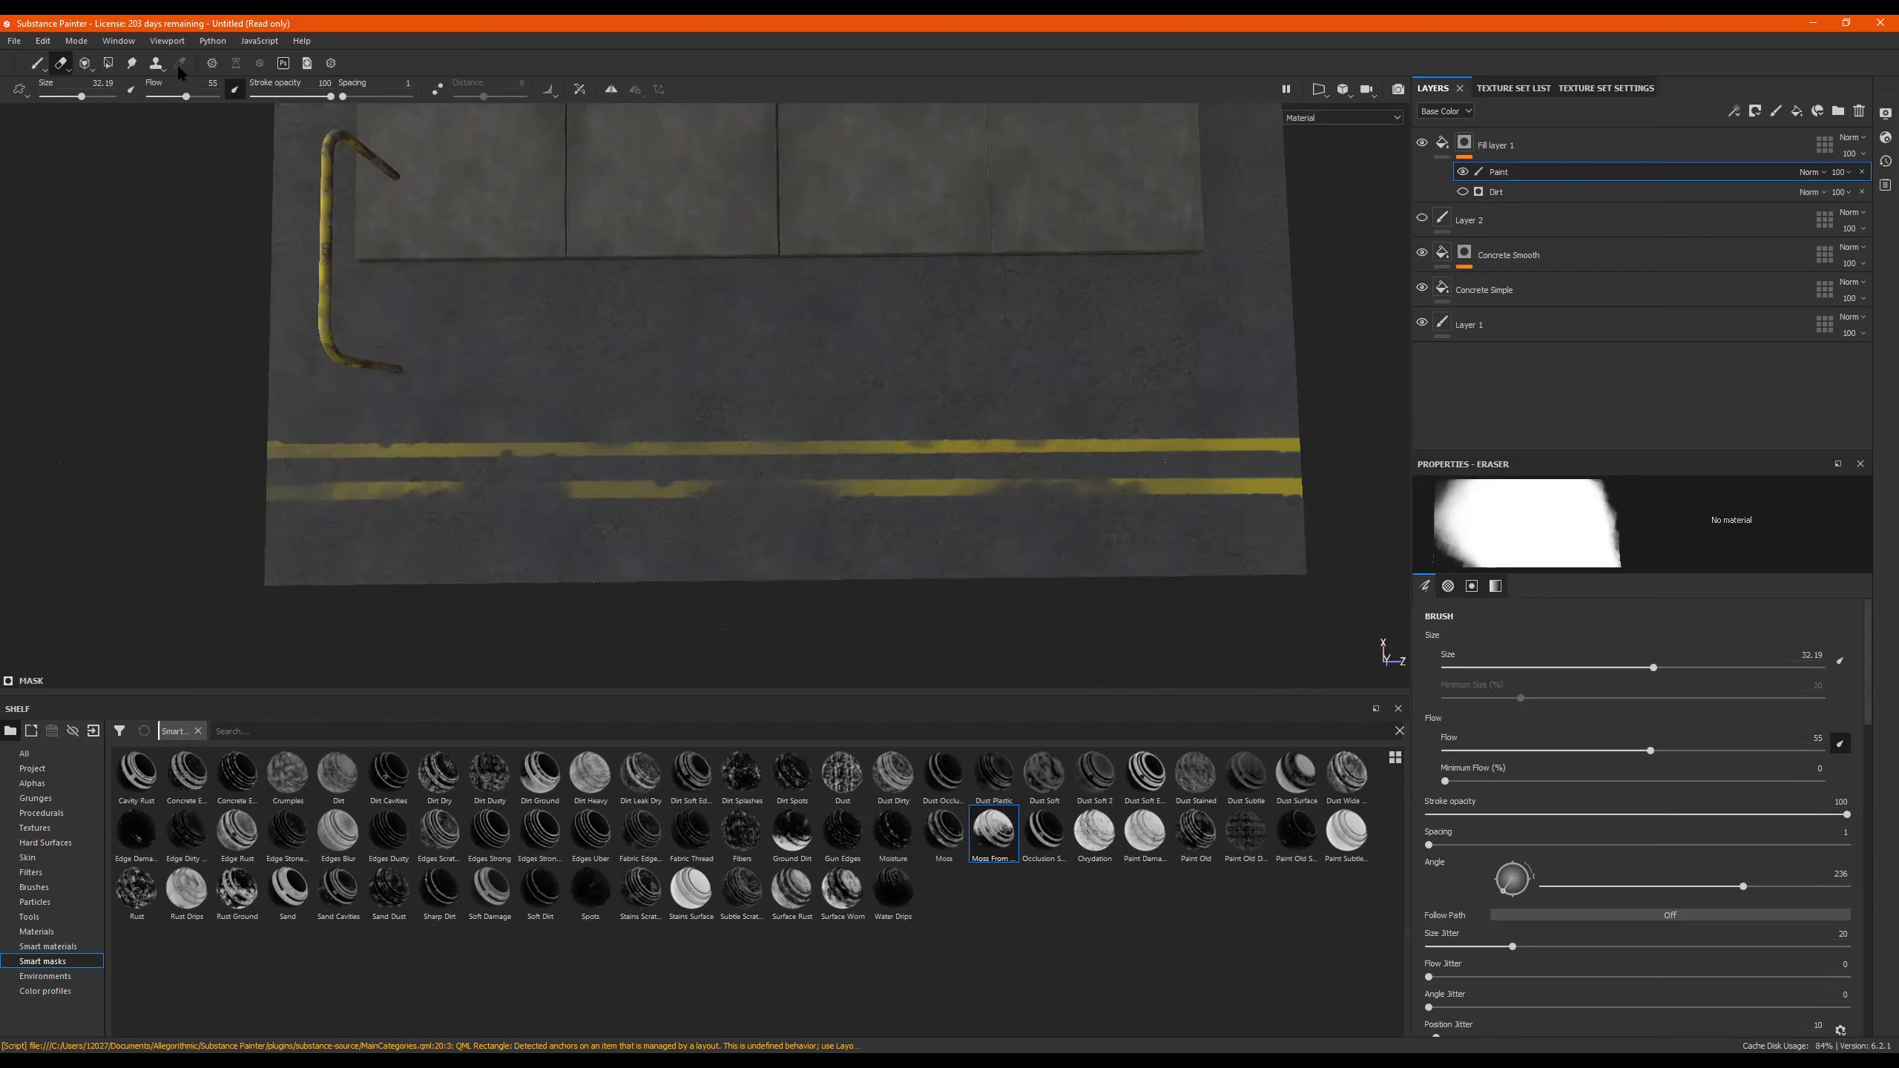
Lower the eraser flow to 6, fade stretches of the upper yellow line and select the fill of Fill layer 1.
left_click(162, 99)
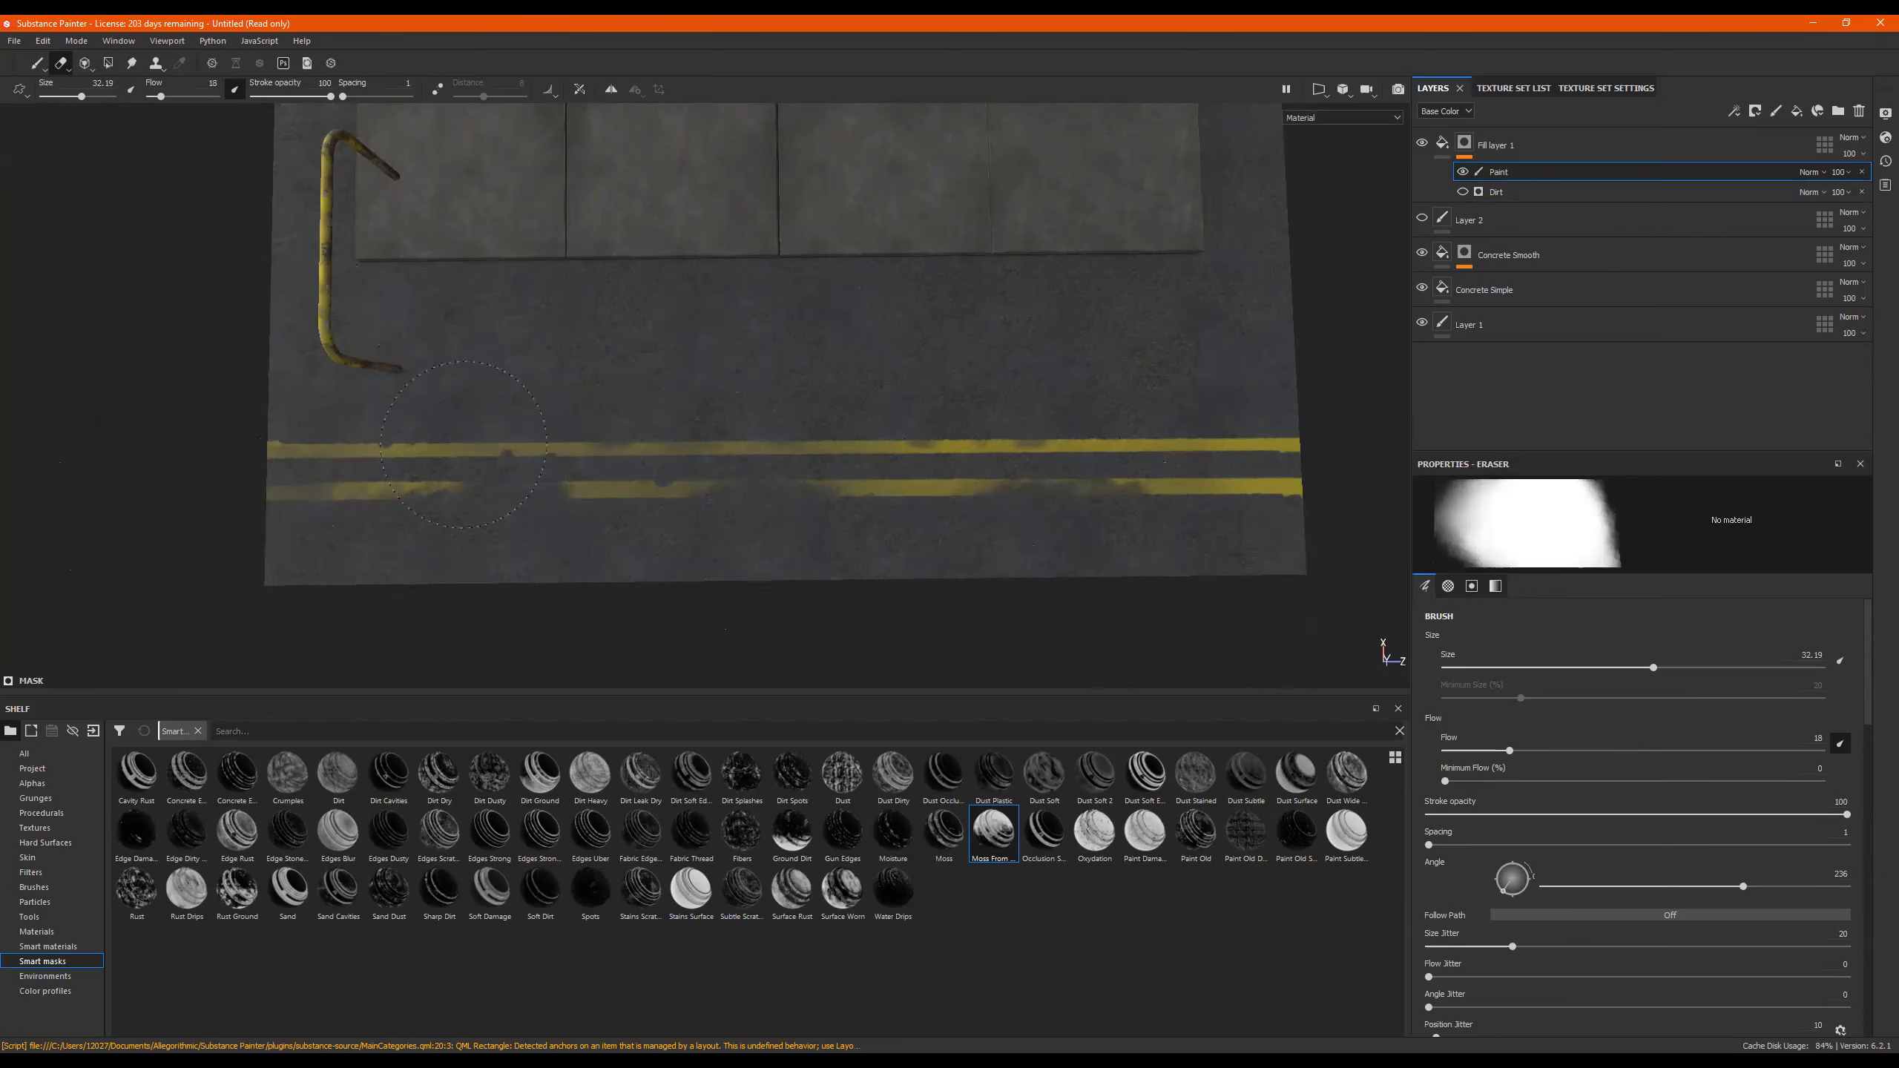
key("ctrl+z")
left_click_drag(162, 97, 153, 96)
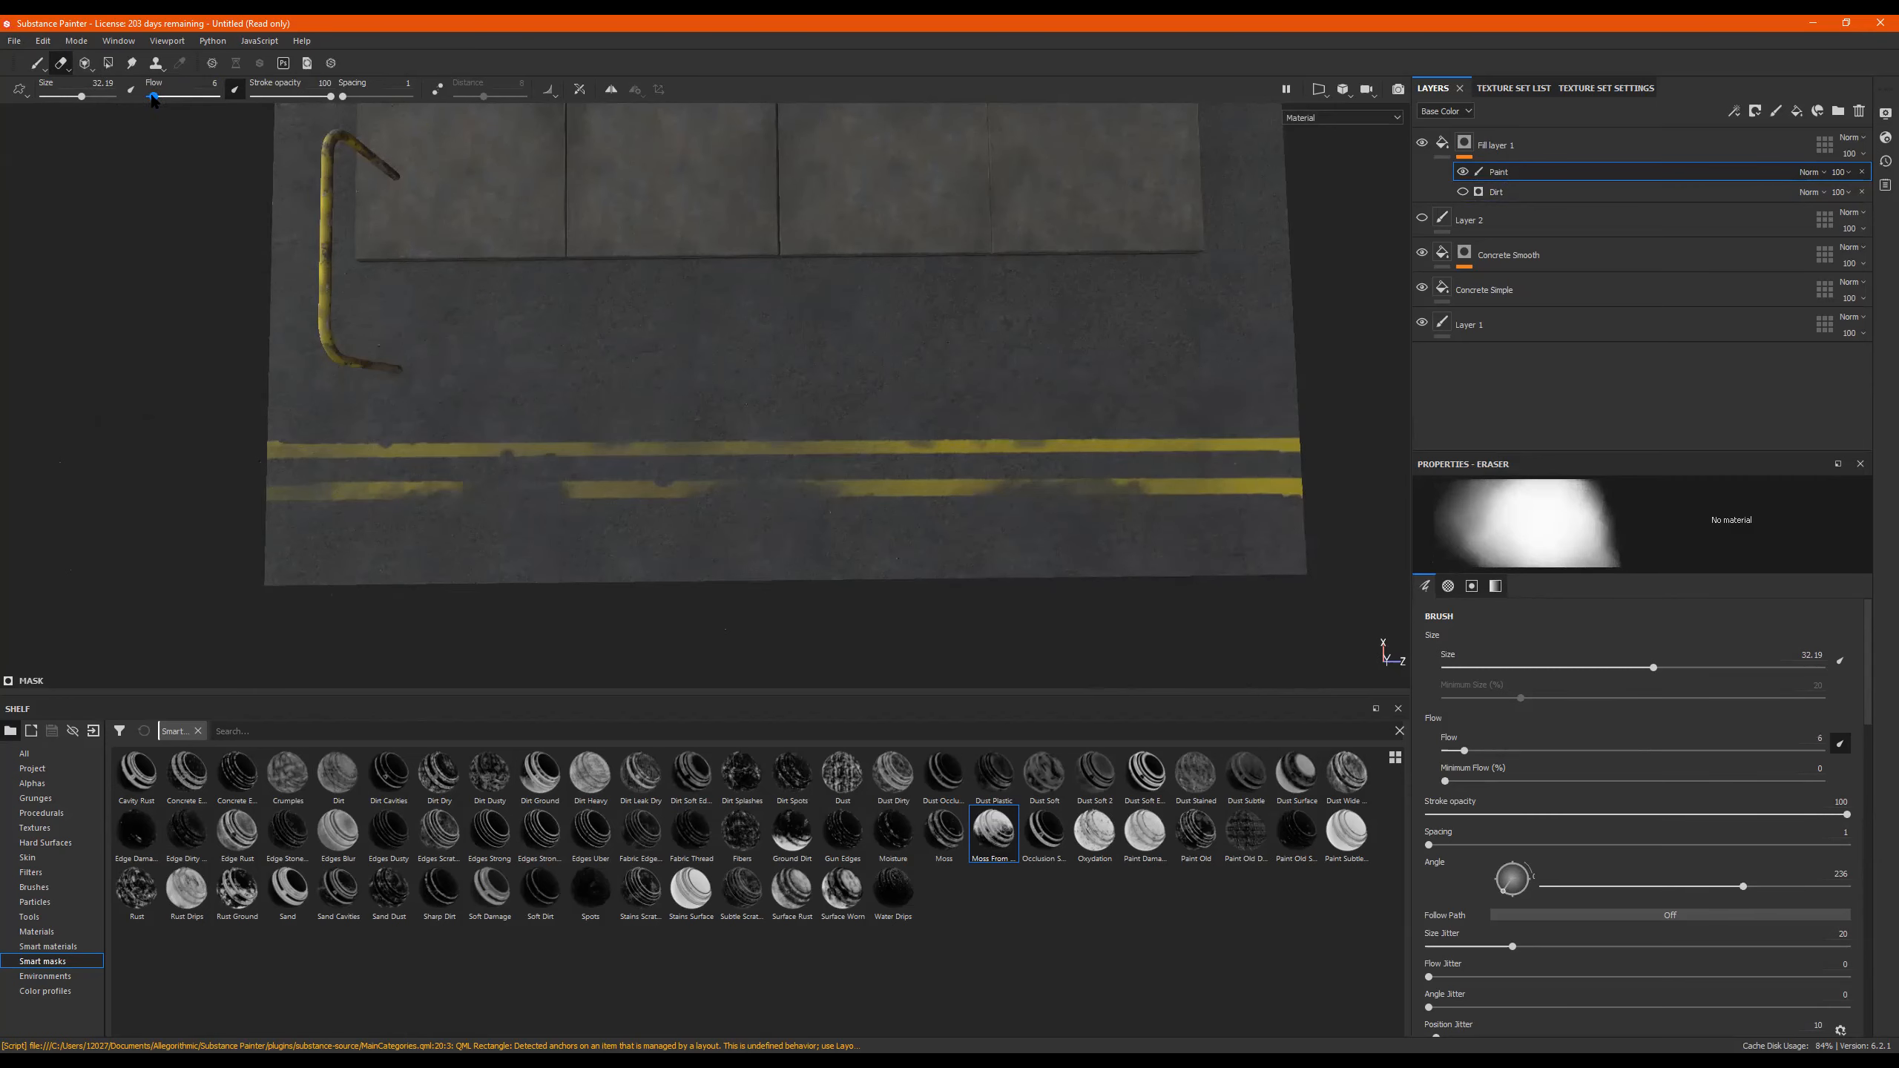
mouse_move(458, 423)
left_mouse_down()
mouse_move(479, 397)
mouse_move(754, 457)
mouse_move(1230, 430)
mouse_move(750, 347)
mouse_move(881, 284)
mouse_move(775, 418)
mouse_move(936, 422)
left_mouse_up()
left_click(1441, 143)
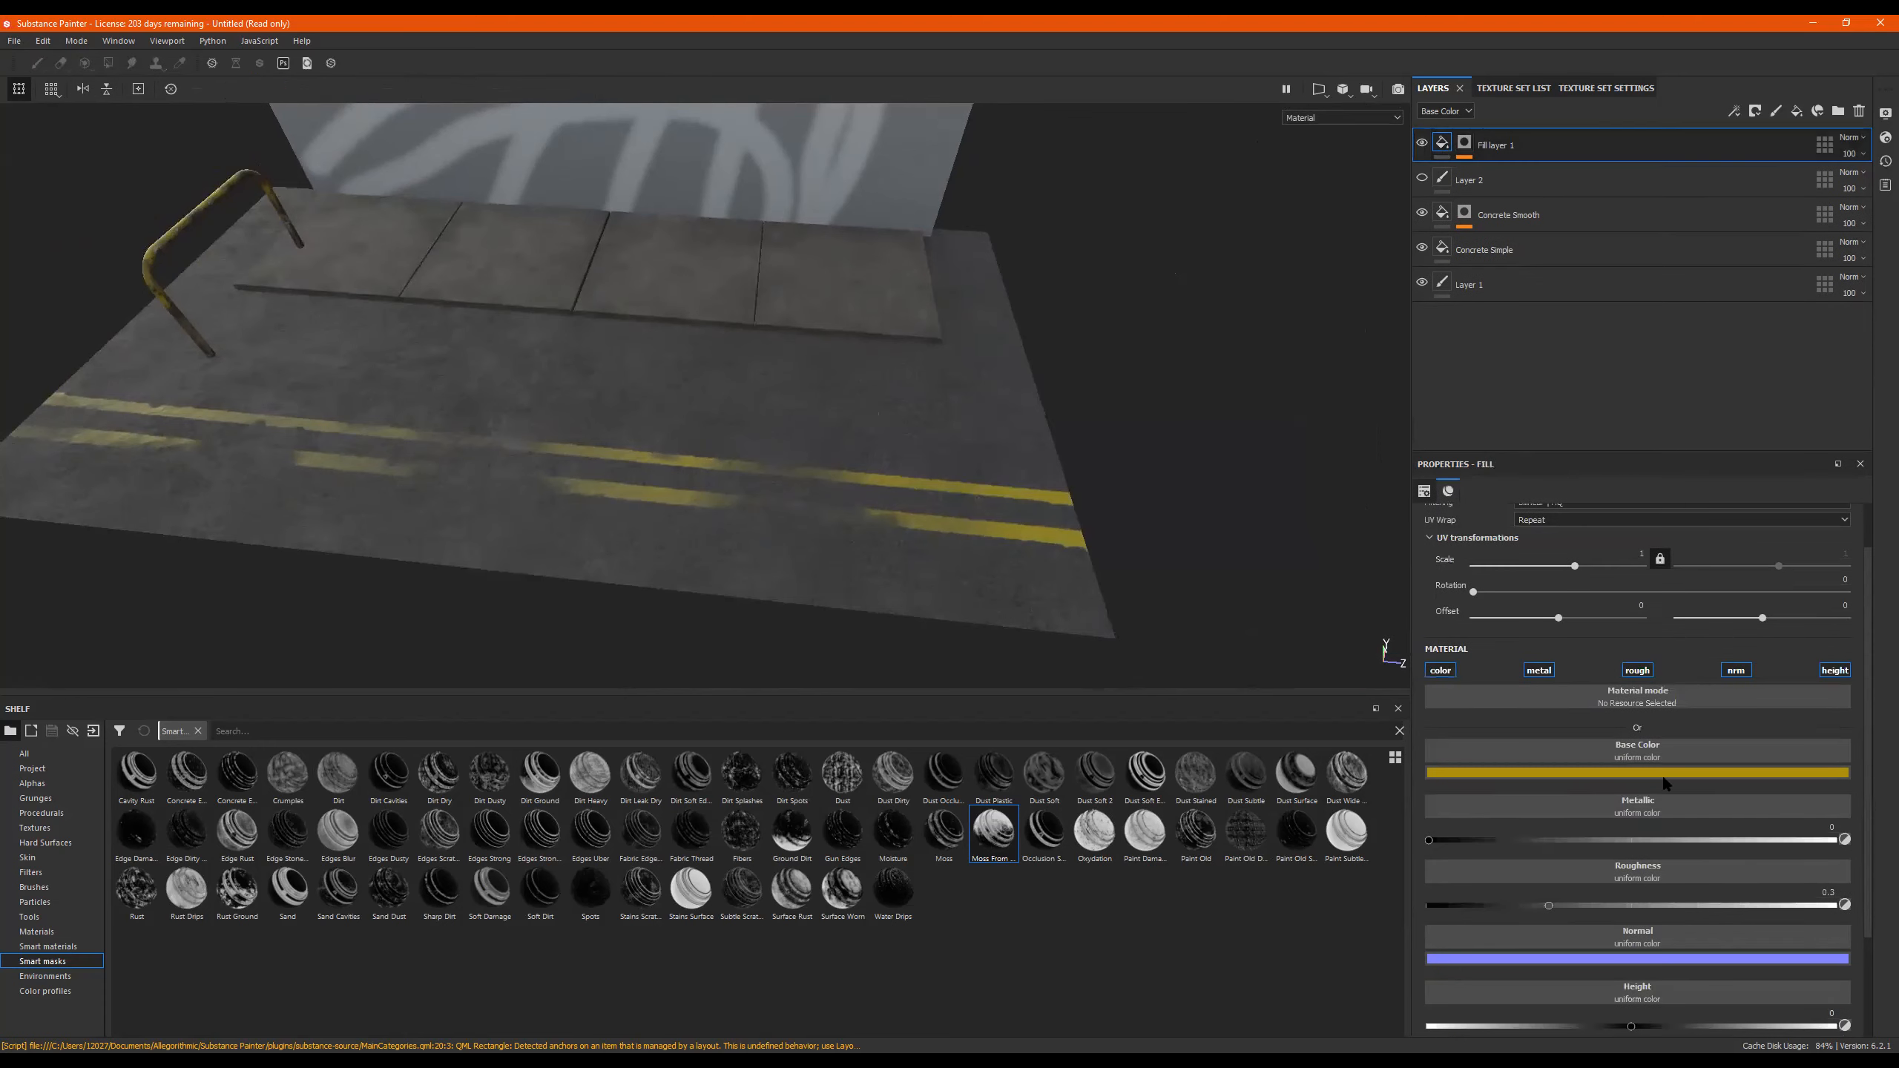
Try the height of Fill layer 1's fill at both extremes, 1 and -1.
scroll(1714, 854, "down", 3)
left_click_drag(1626, 898, 1844, 899)
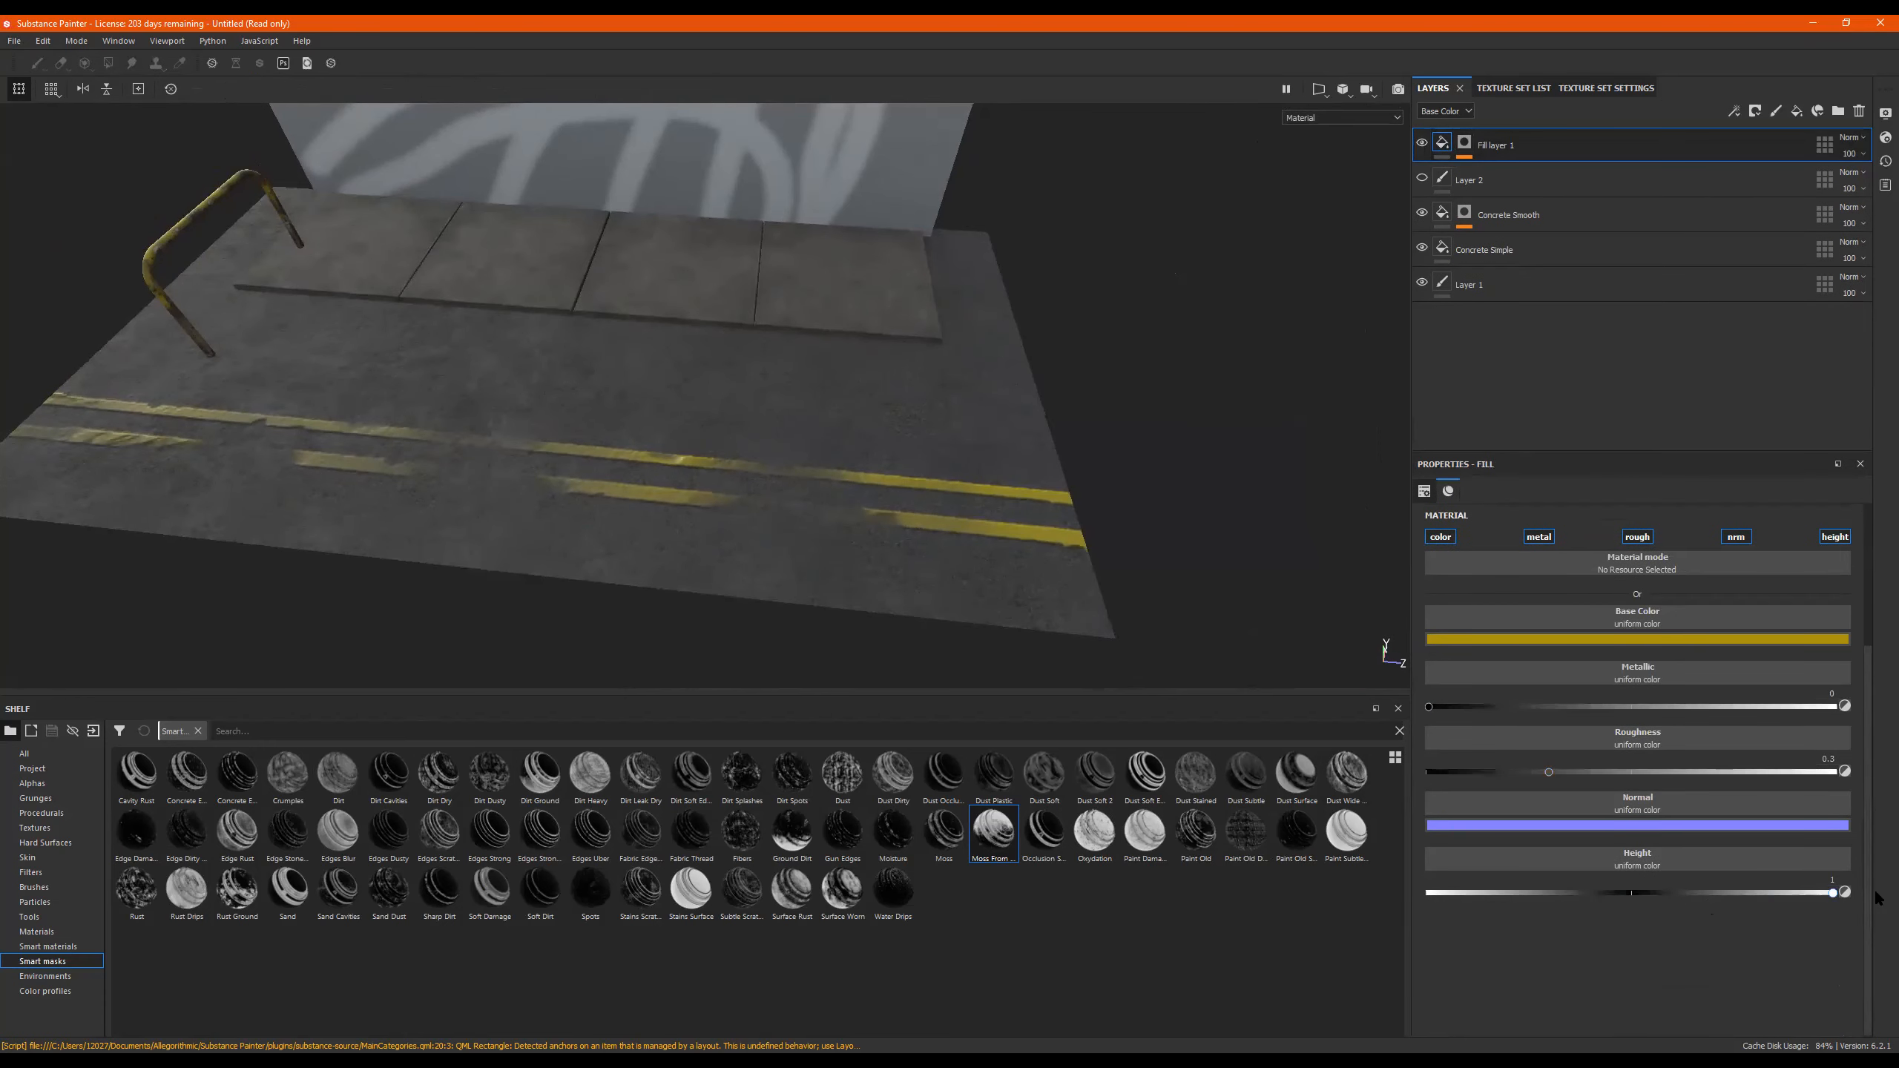
left_click_drag(1832, 892, 1283, 905)
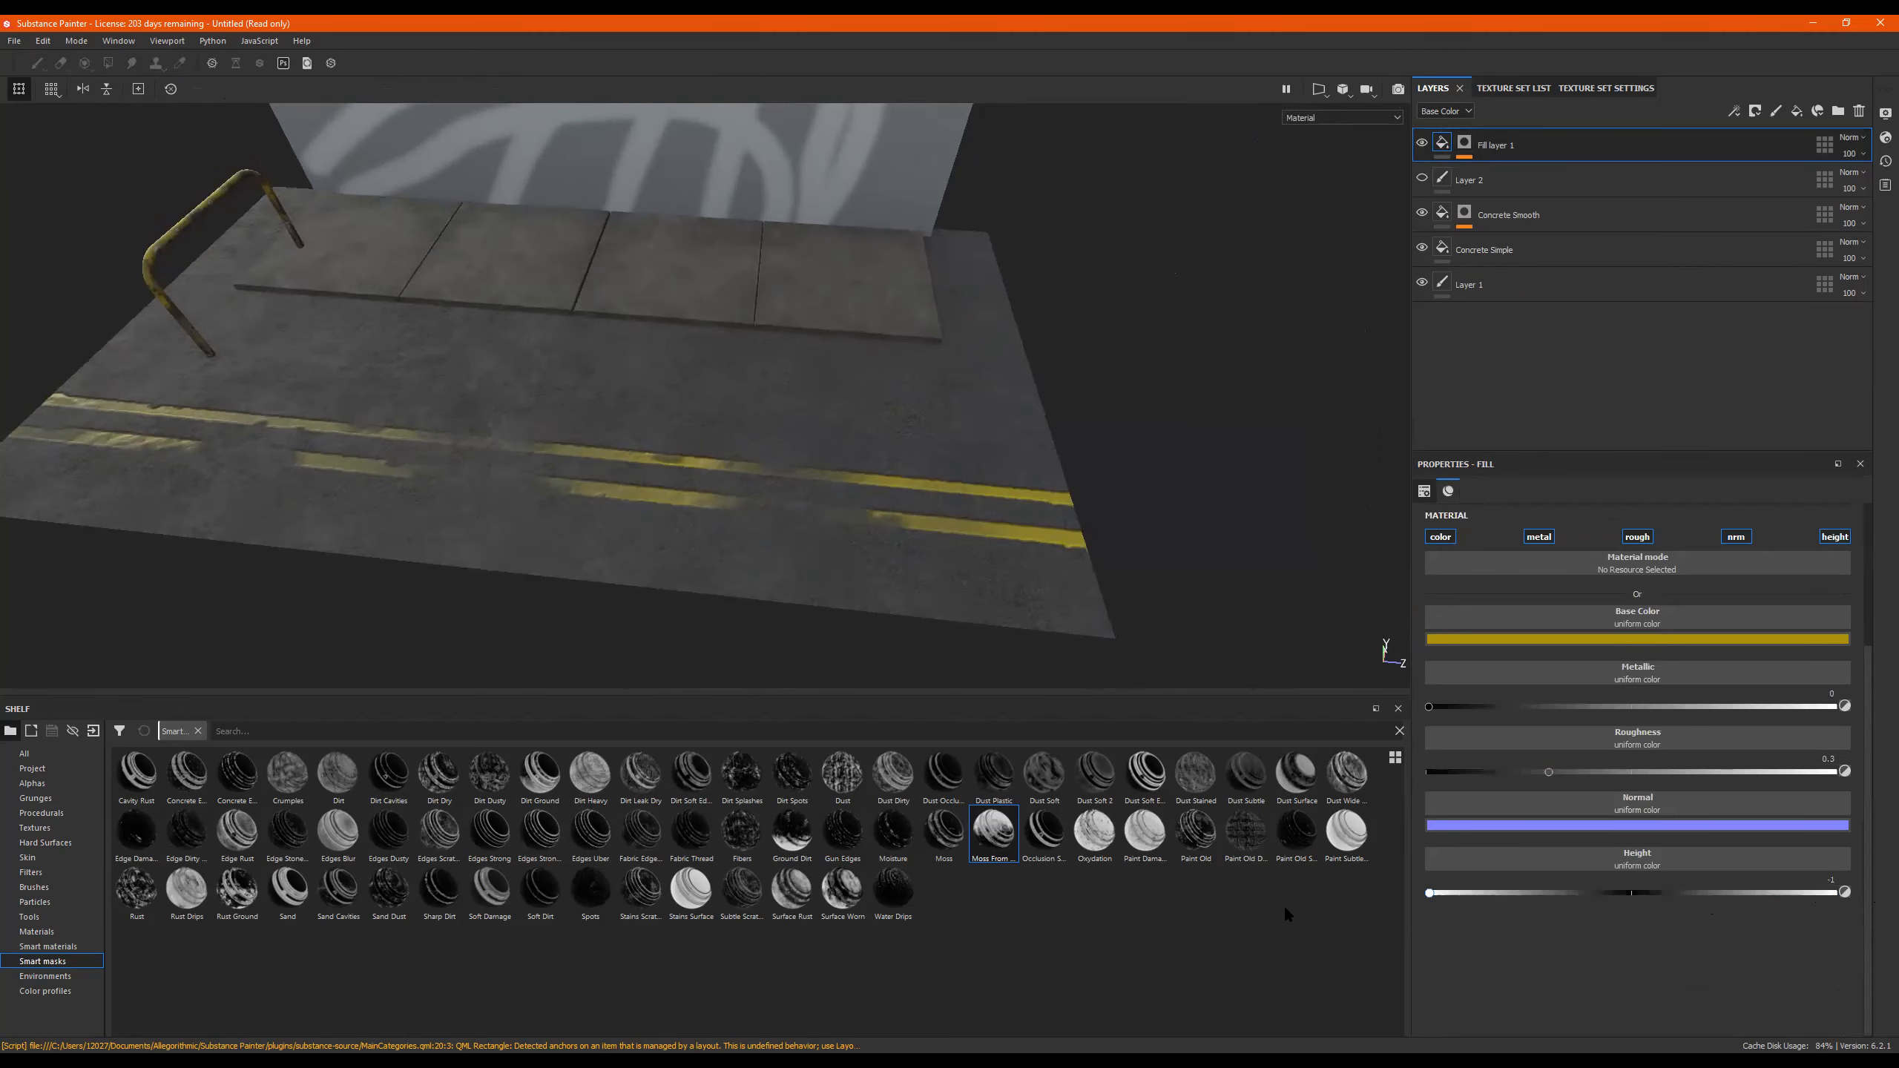
Set the height of Fill layer 1's fill to about 0.26 and turn off its metal channel.
right_click_drag(994, 474, 930, 490, "alt")
middle_click_drag(930, 490, 870, 494, "alt")
left_click_drag(870, 494, 773, 496, "alt")
left_click_drag(1626, 895, 1291, 897)
left_click_drag(1593, 900, 1875, 903)
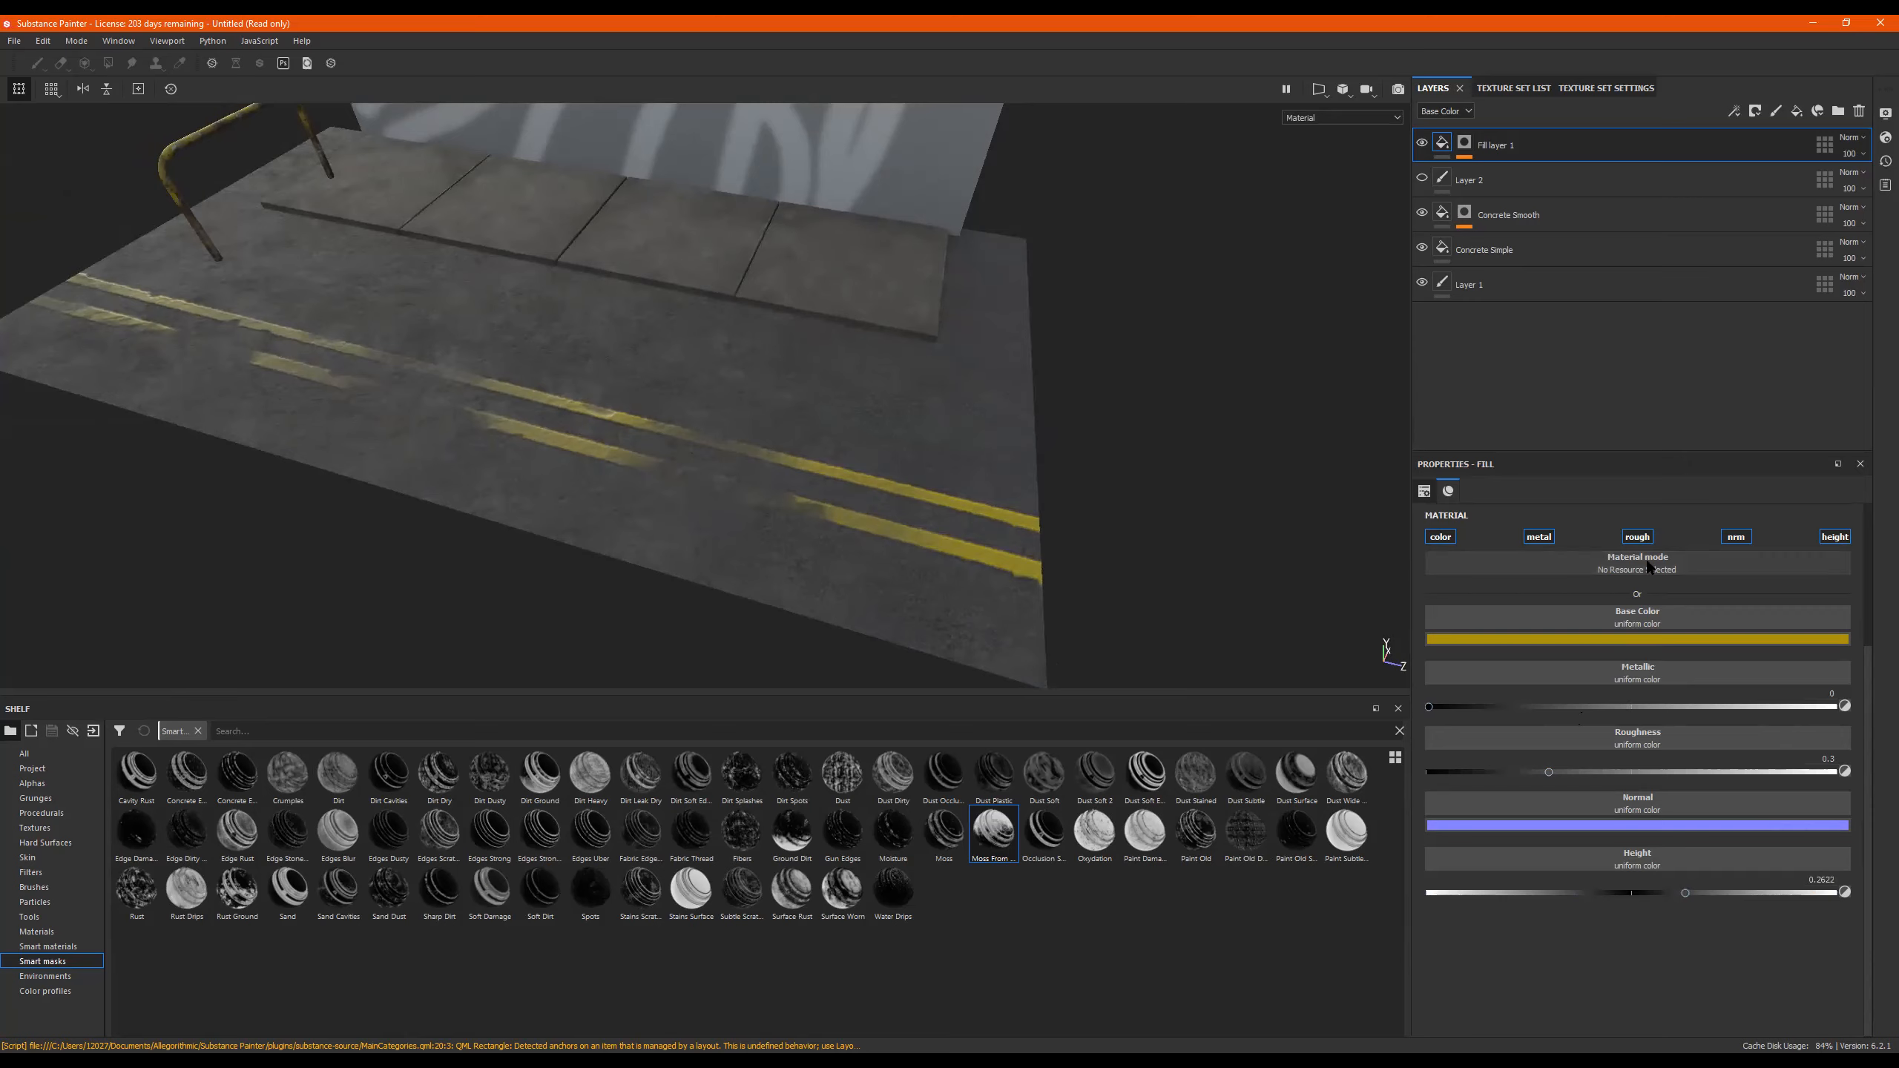
left_click(1540, 536)
left_click_drag(730, 473, 1062, 515, "alt")
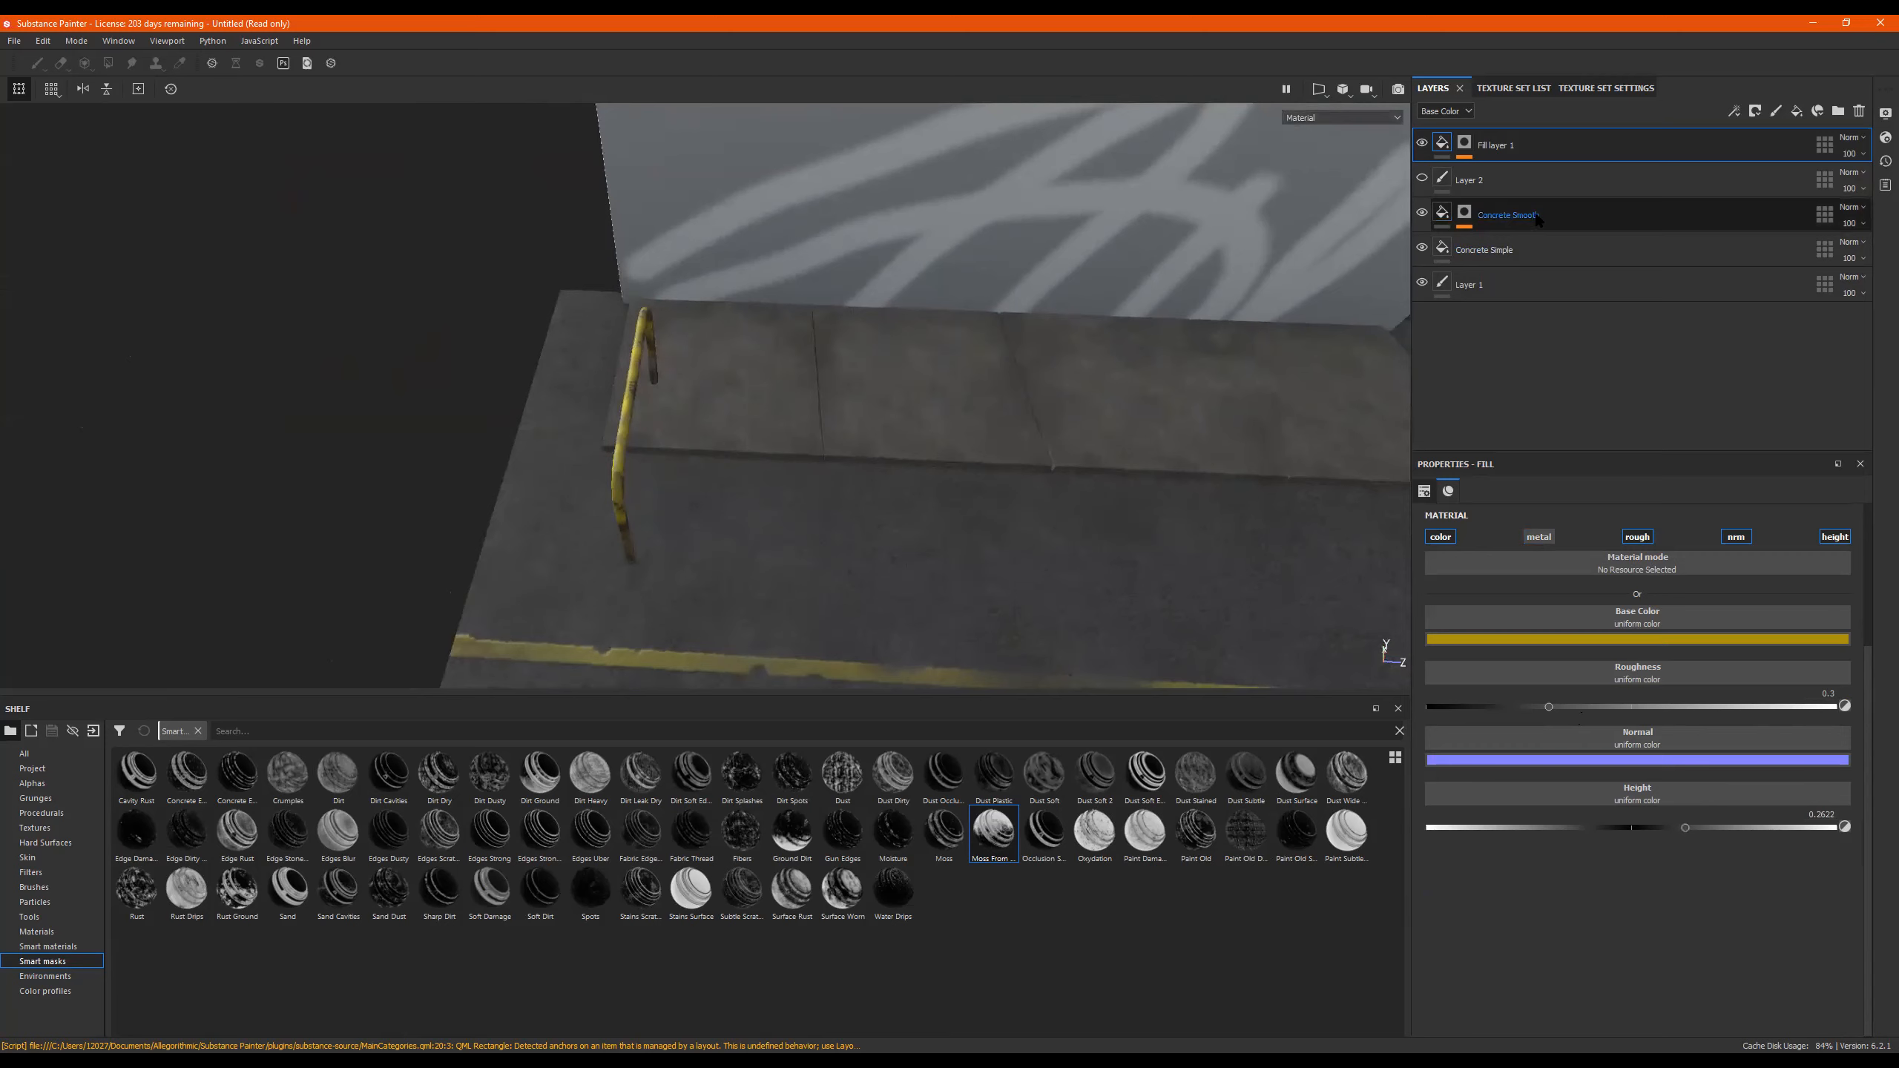
Toggle Layer 2's visibility for comparison, leave it hidden, and add a paint layer named mo dirt above it.
left_click(1436, 186)
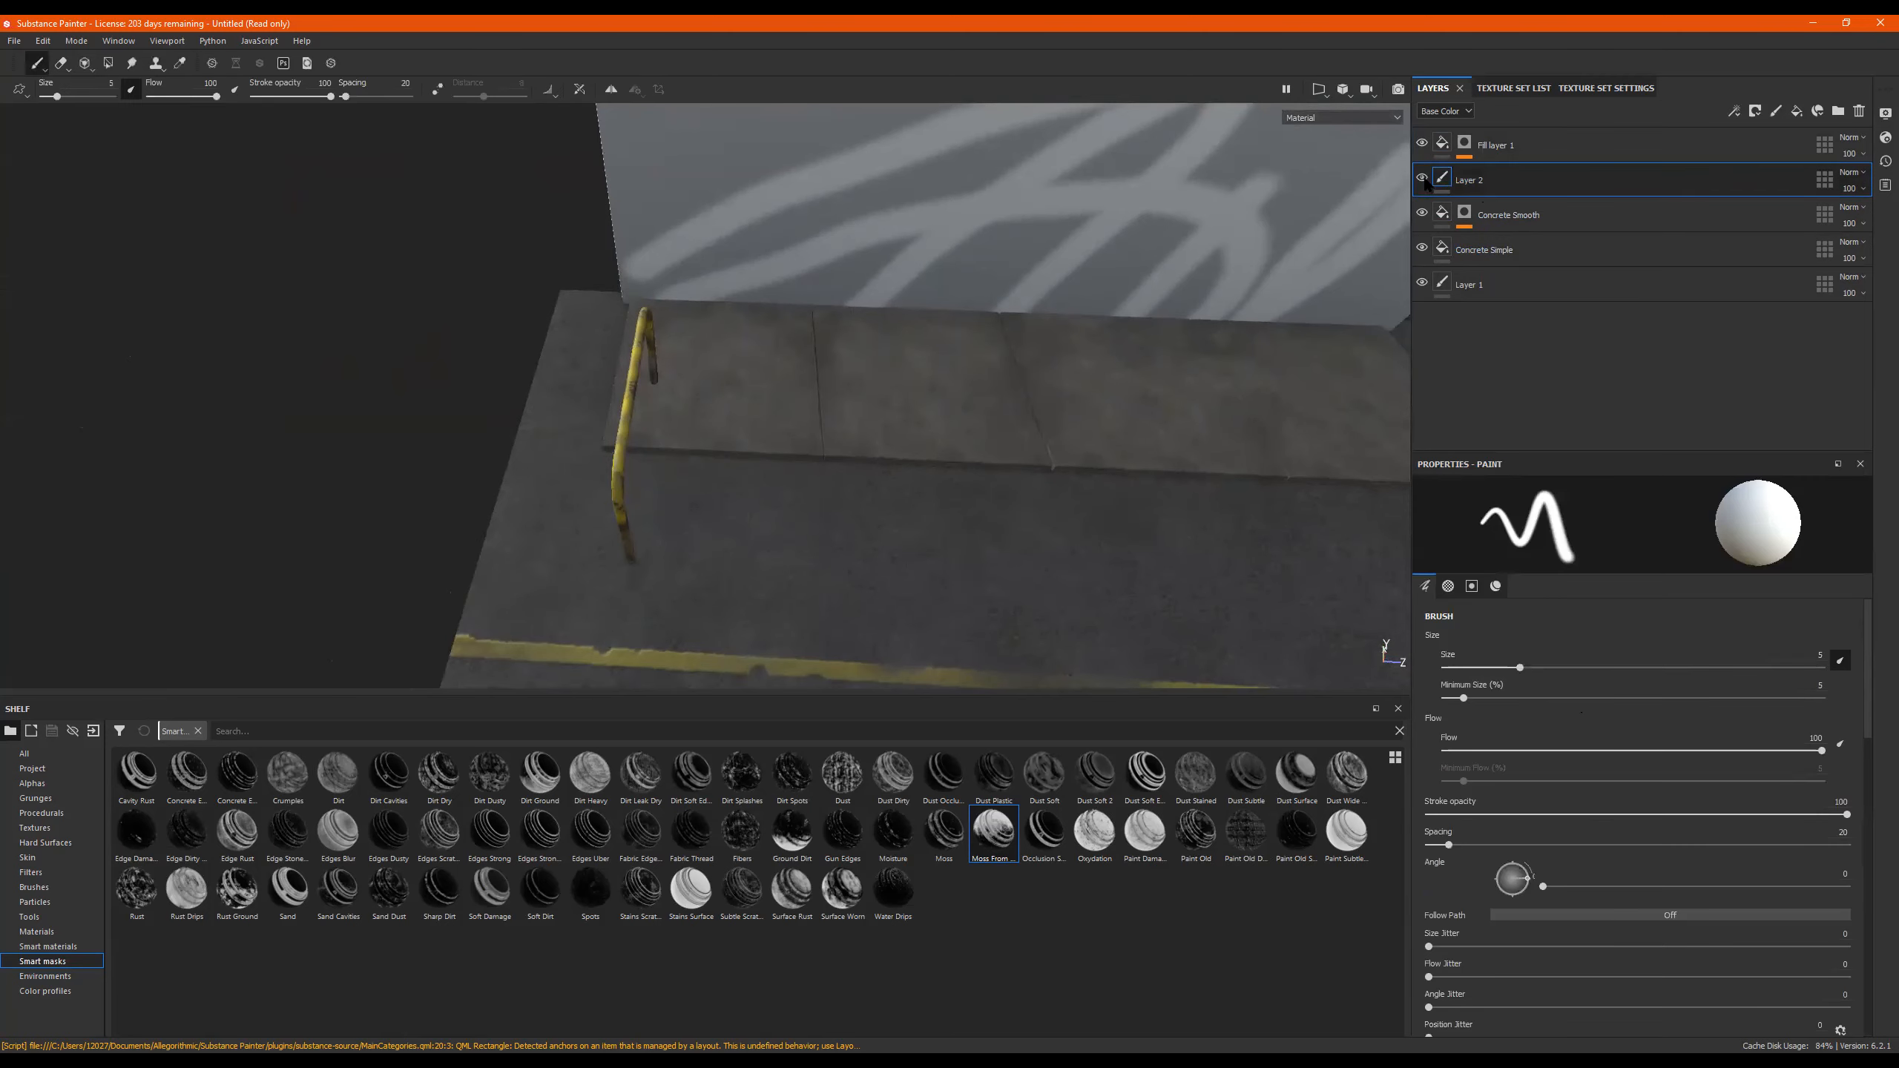
mouse_move(944, 381)
left_mouse_down("alt")
mouse_move(966, 410)
mouse_move(885, 356)
mouse_move(927, 351)
left_mouse_up("alt")
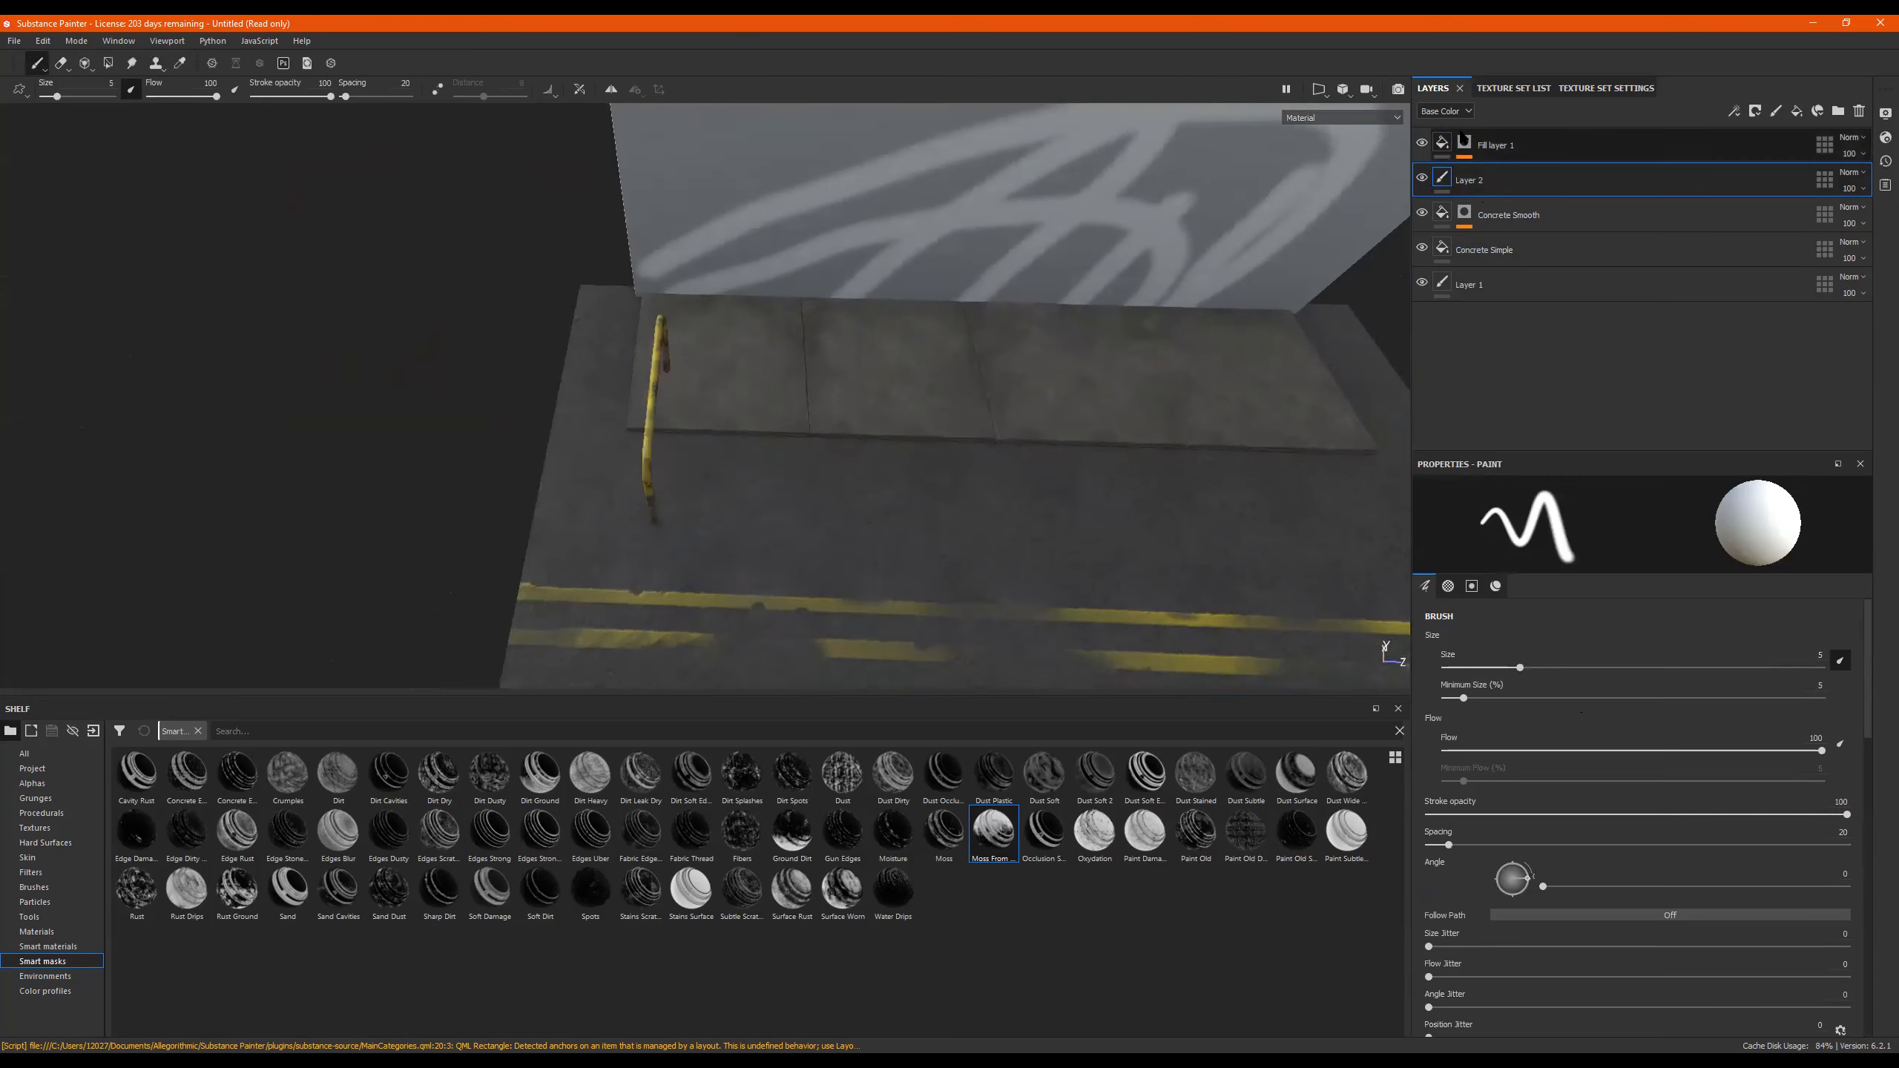
left_click(1772, 112)
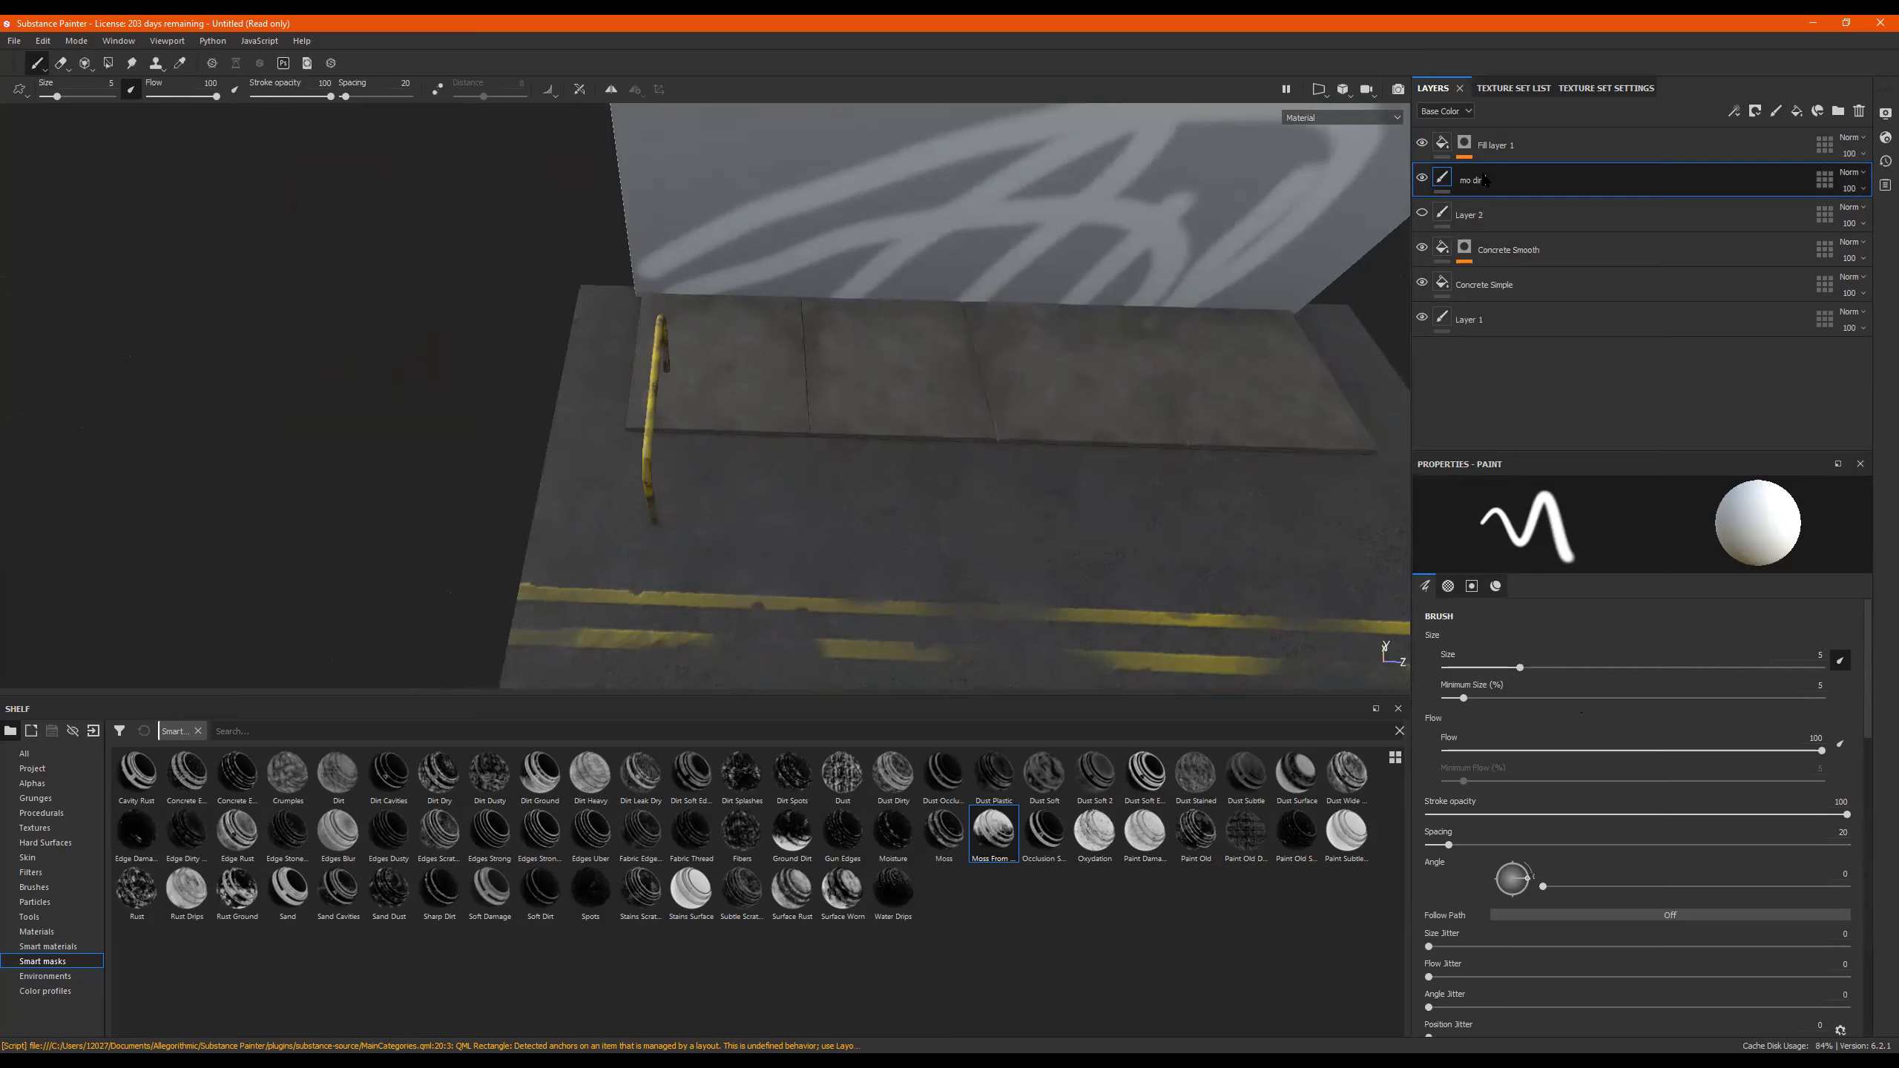
key("Return")
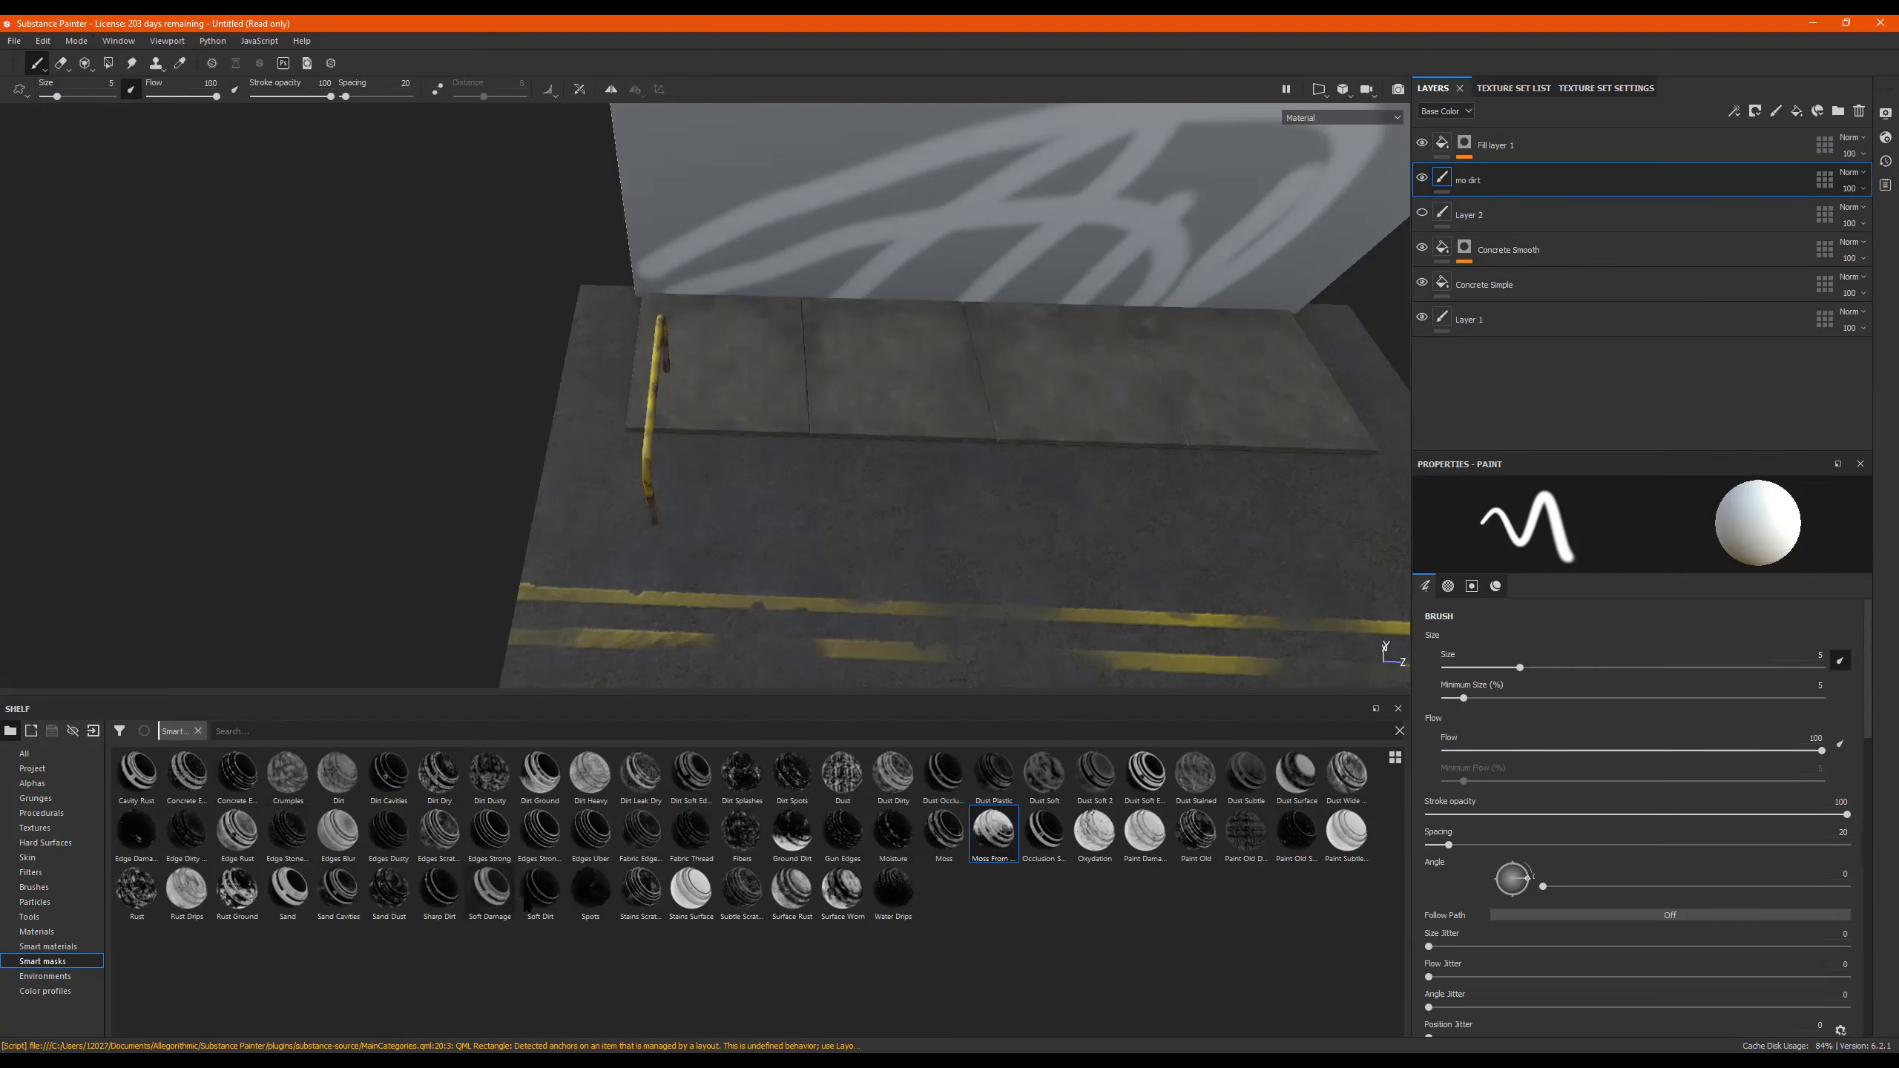
Choose the Dirt Brushed brush, enlarge it to about 52.76, and undo a test stroke on the road.
left_click(33, 887)
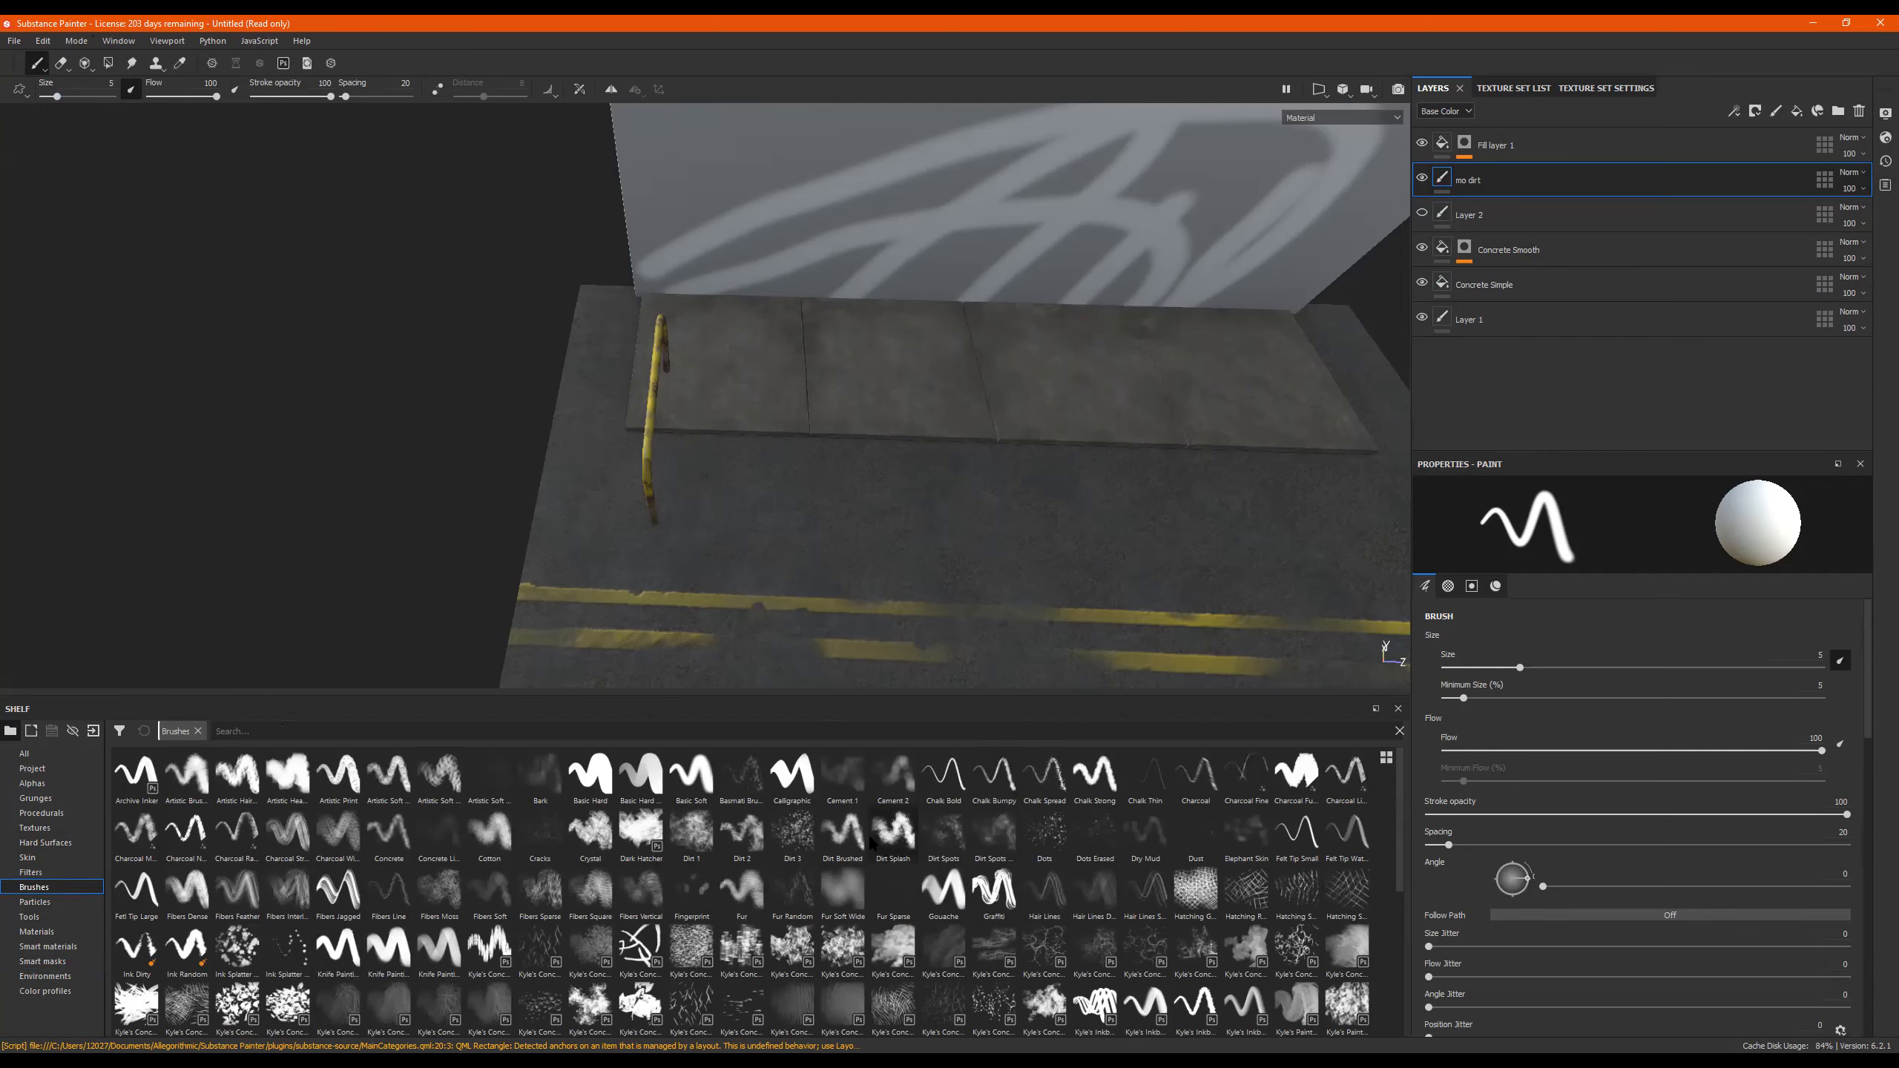
left_click(844, 839)
left_click_drag(837, 535, 860, 583, "alt")
middle_click_drag(761, 468, 576, 406, "alt")
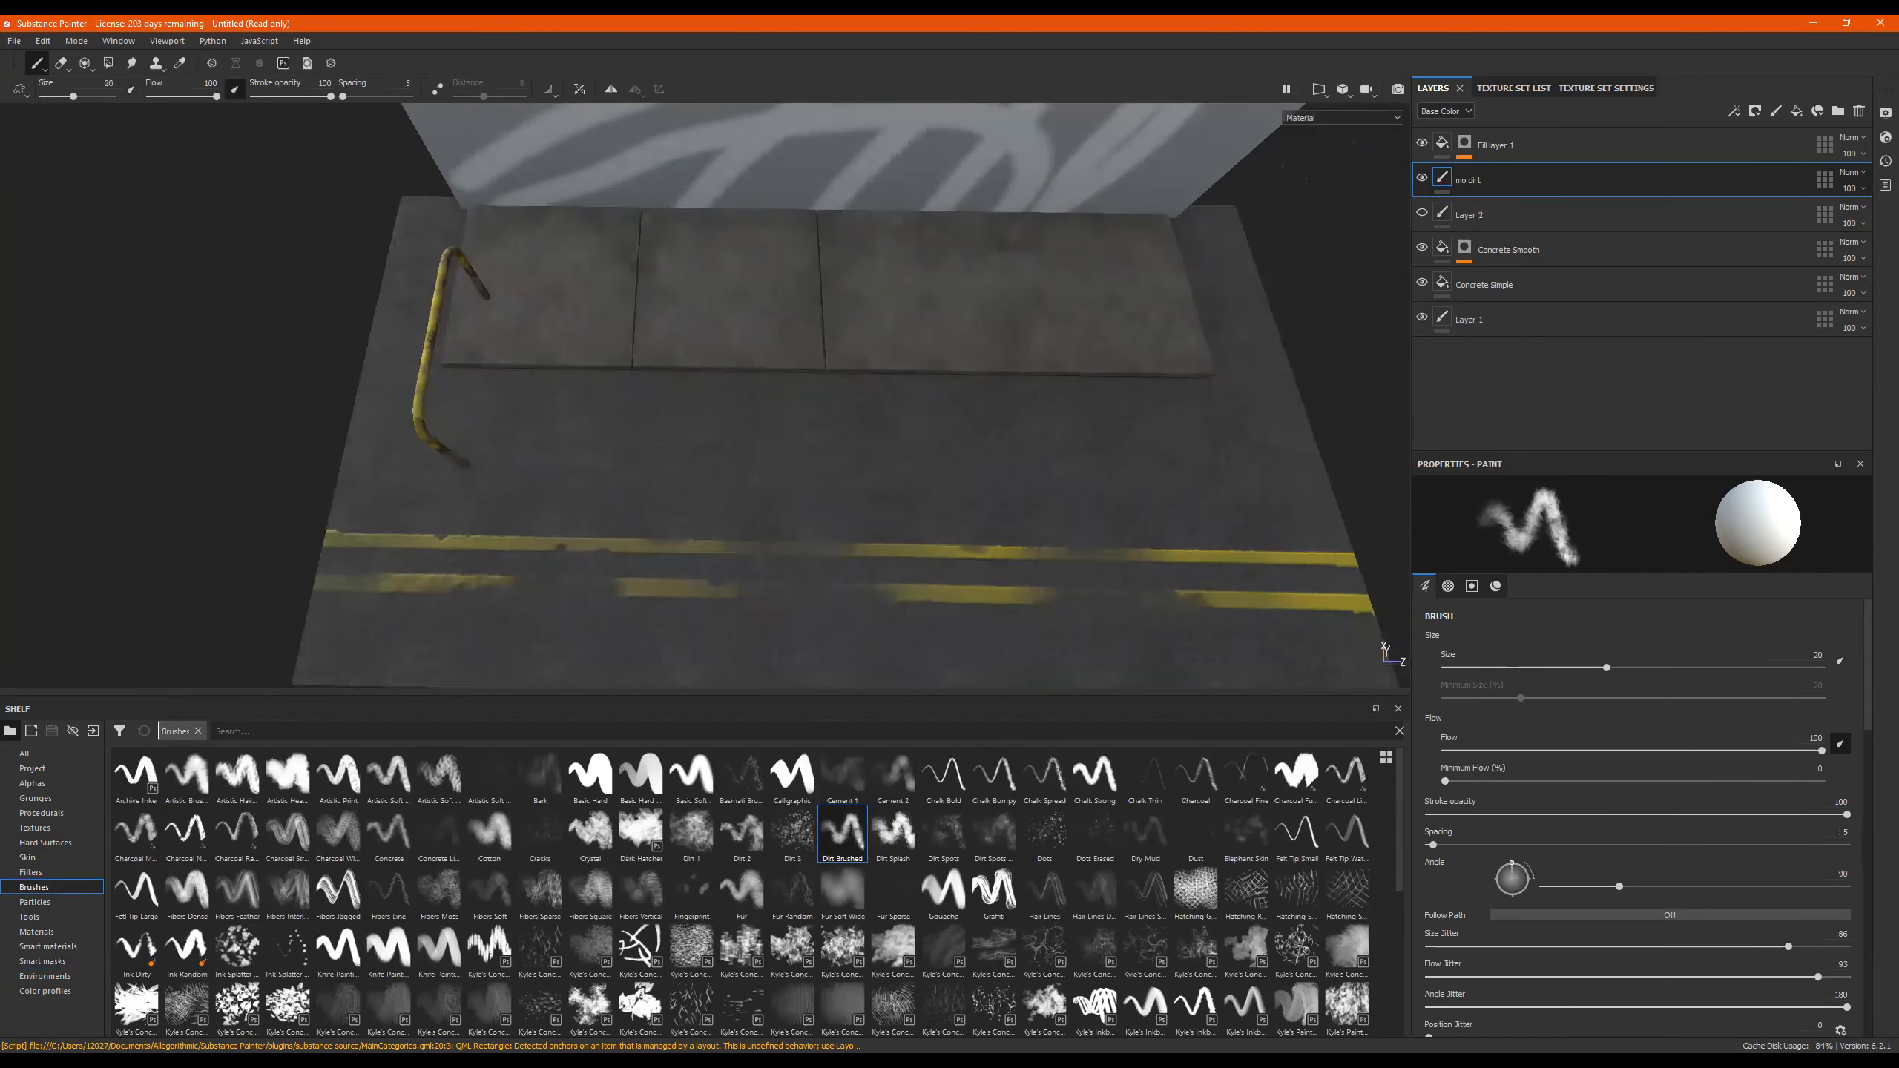
left_click(91, 97)
left_click_drag(523, 400, 576, 396)
key("ctrl+z")
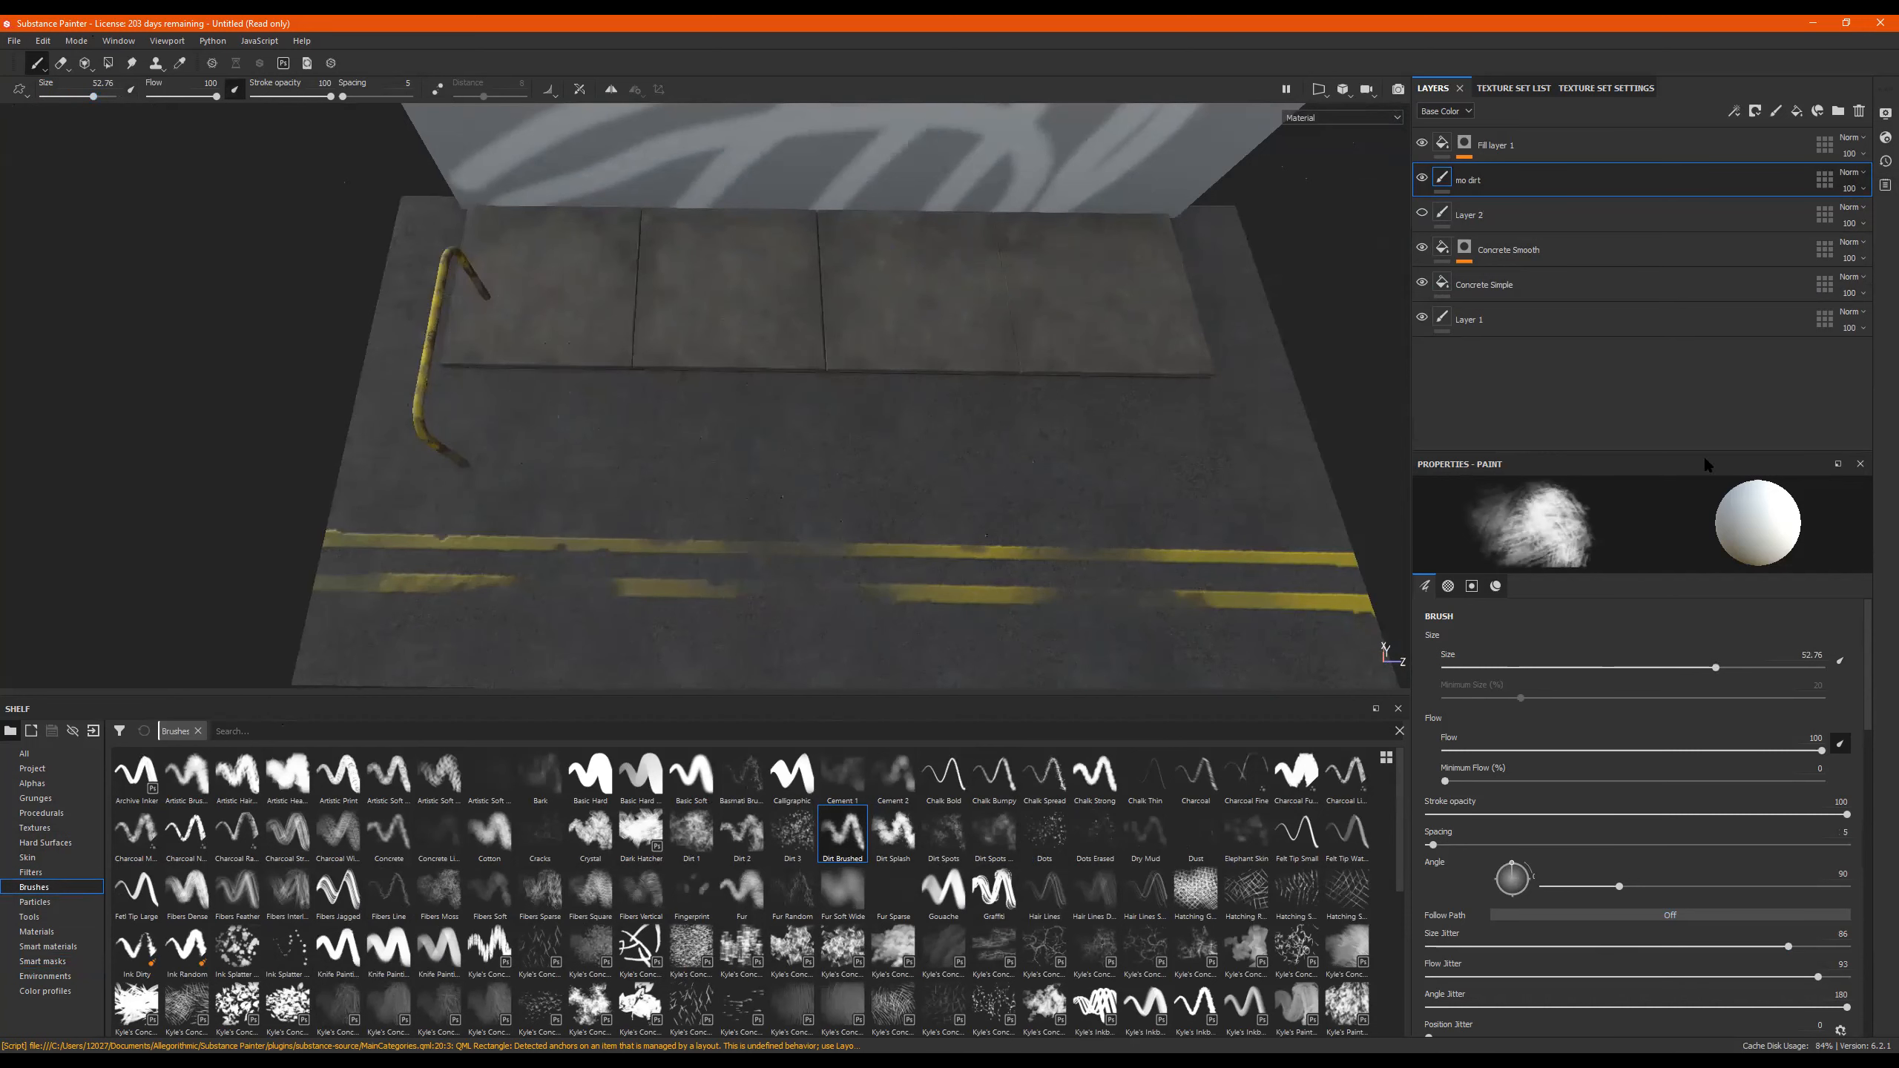
Sample a dark grey-brown from the scene as the brush's base color and raise its saturation to about 0.676.
scroll(1762, 847, "down", 5)
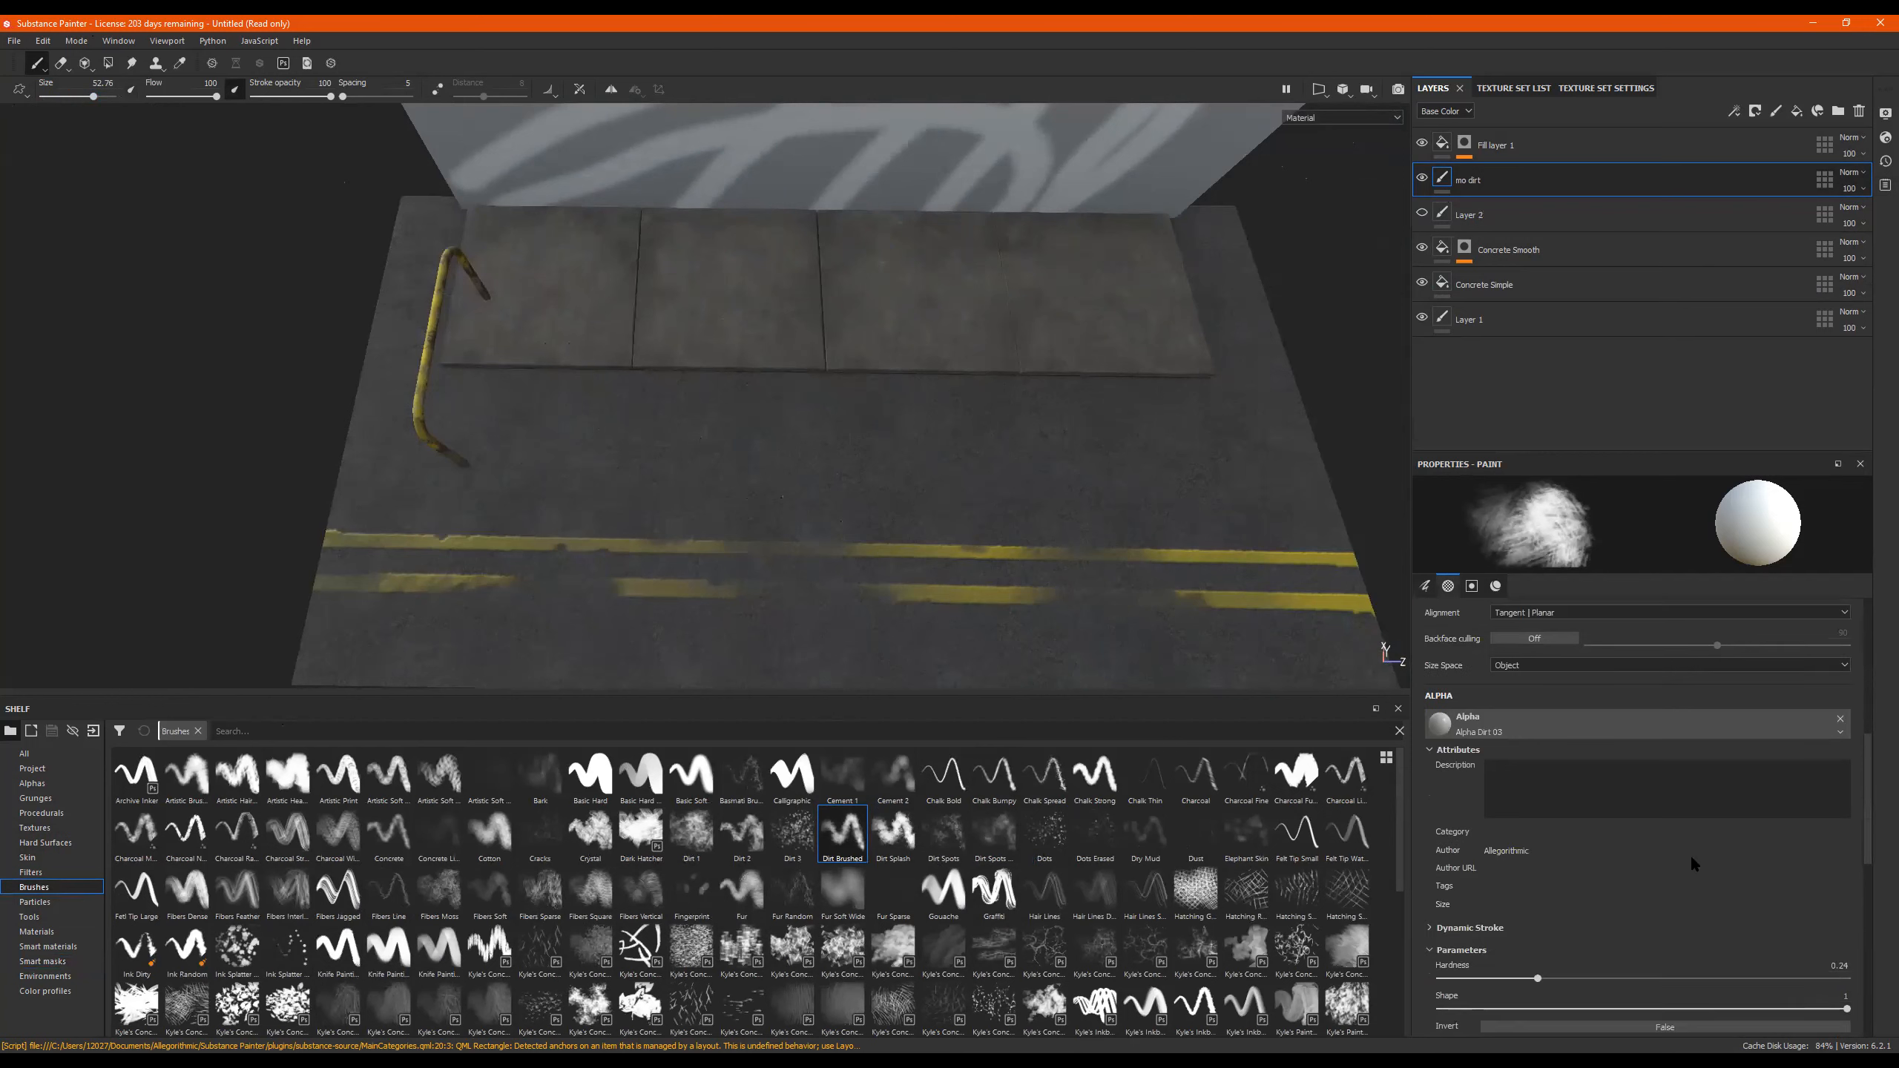
scroll(1614, 850, "down", 5)
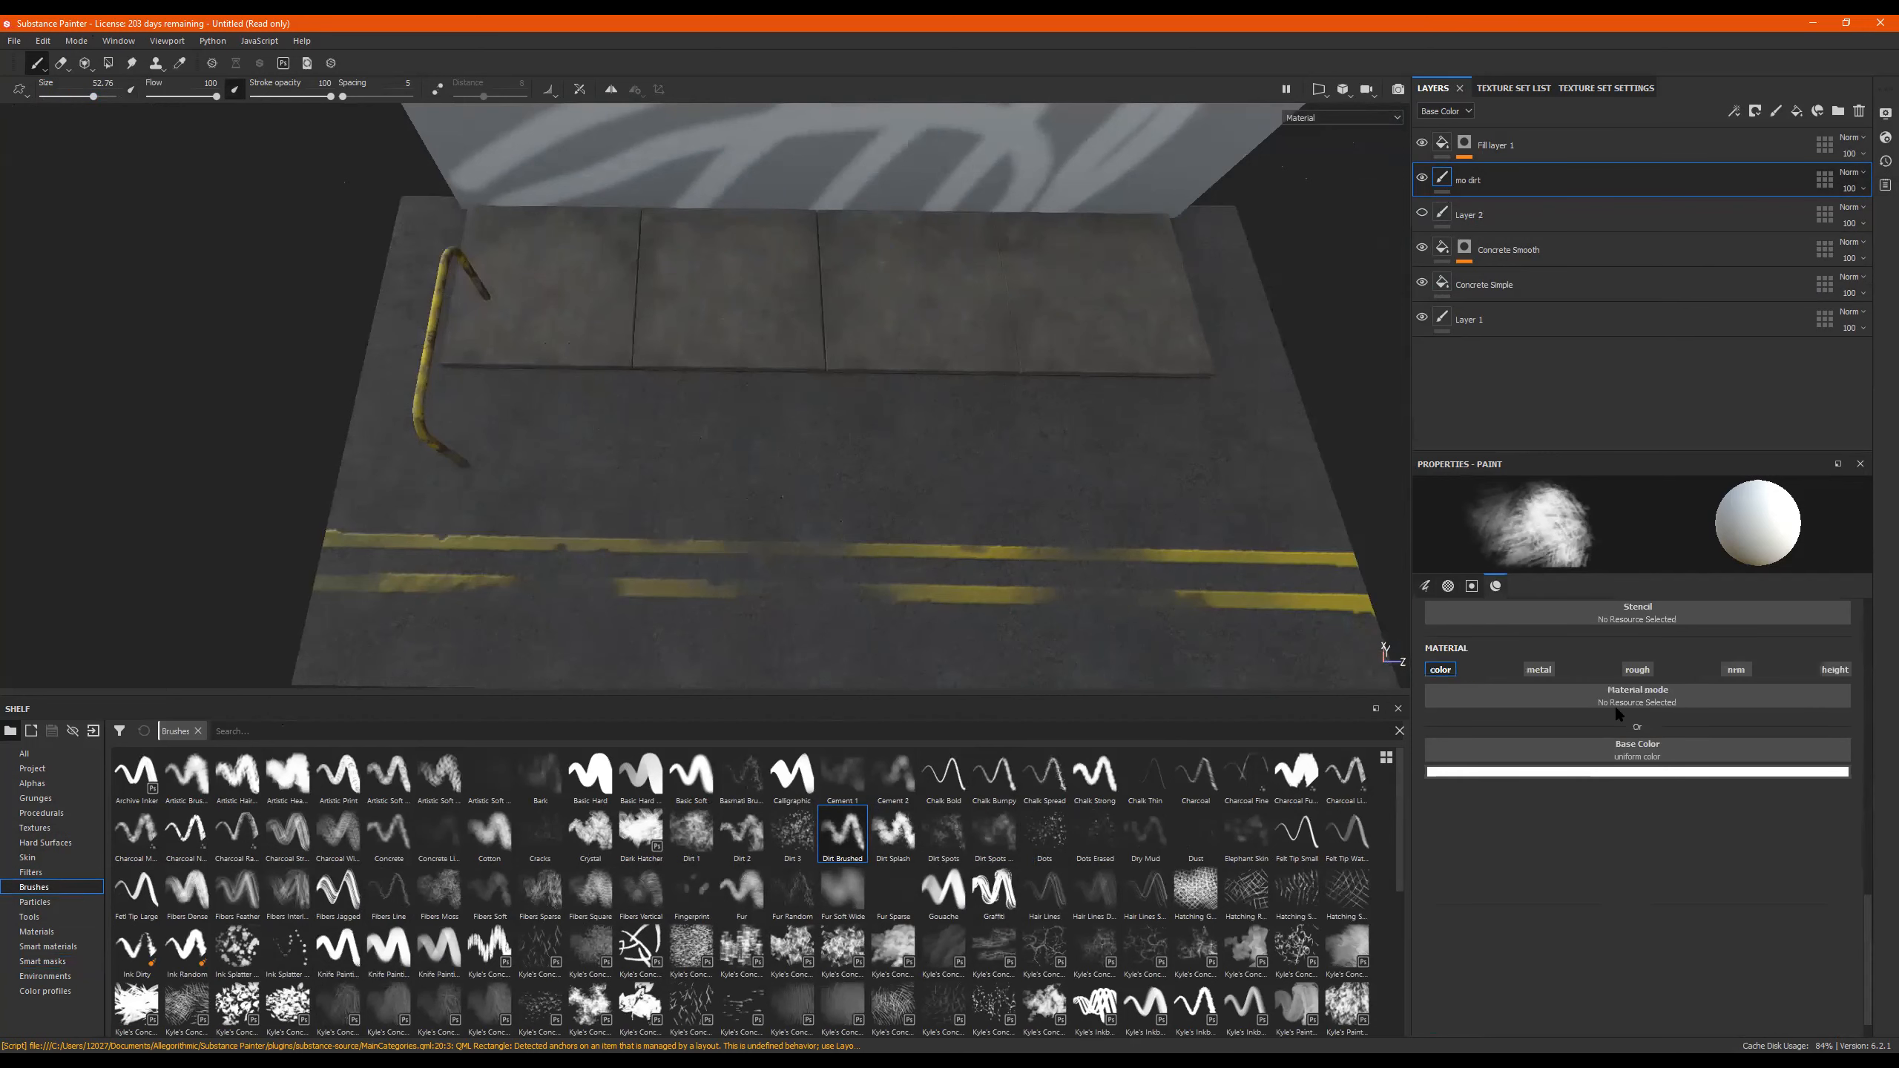
left_click(1612, 775)
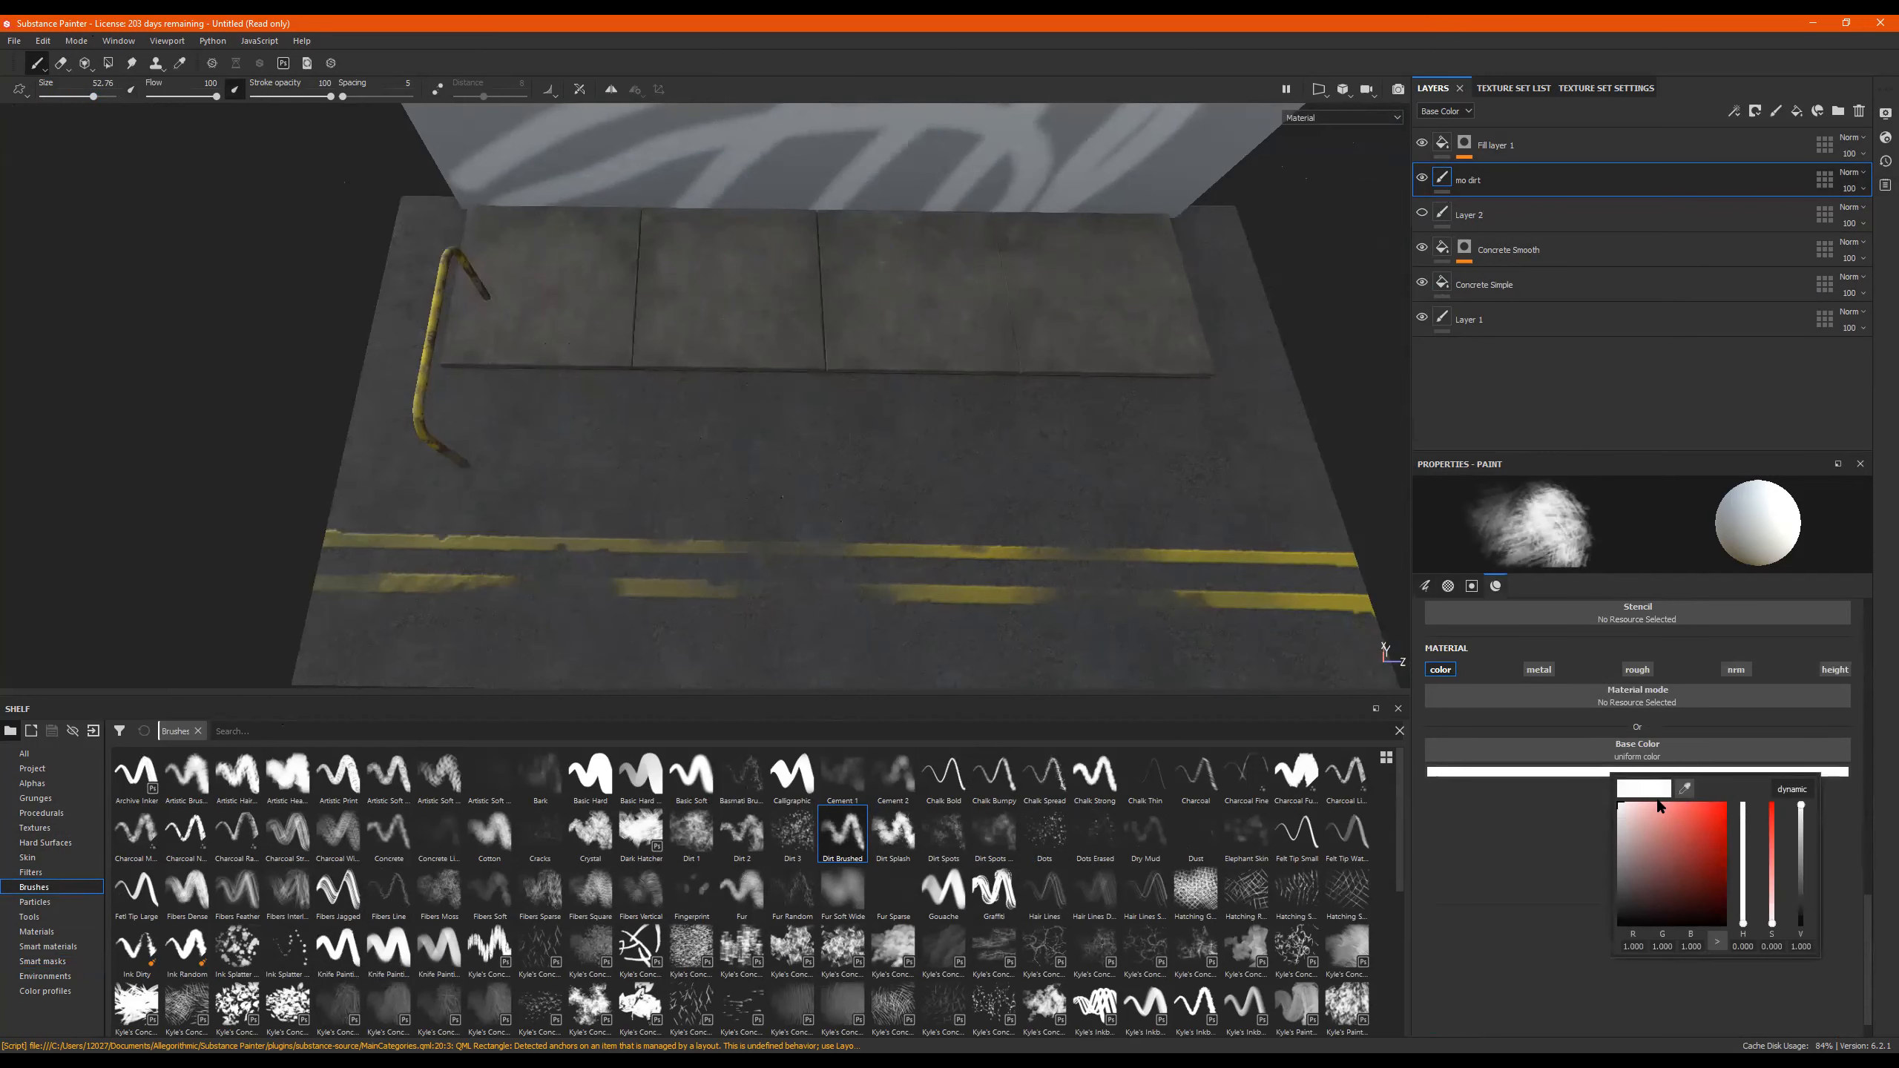
left_click(1691, 781)
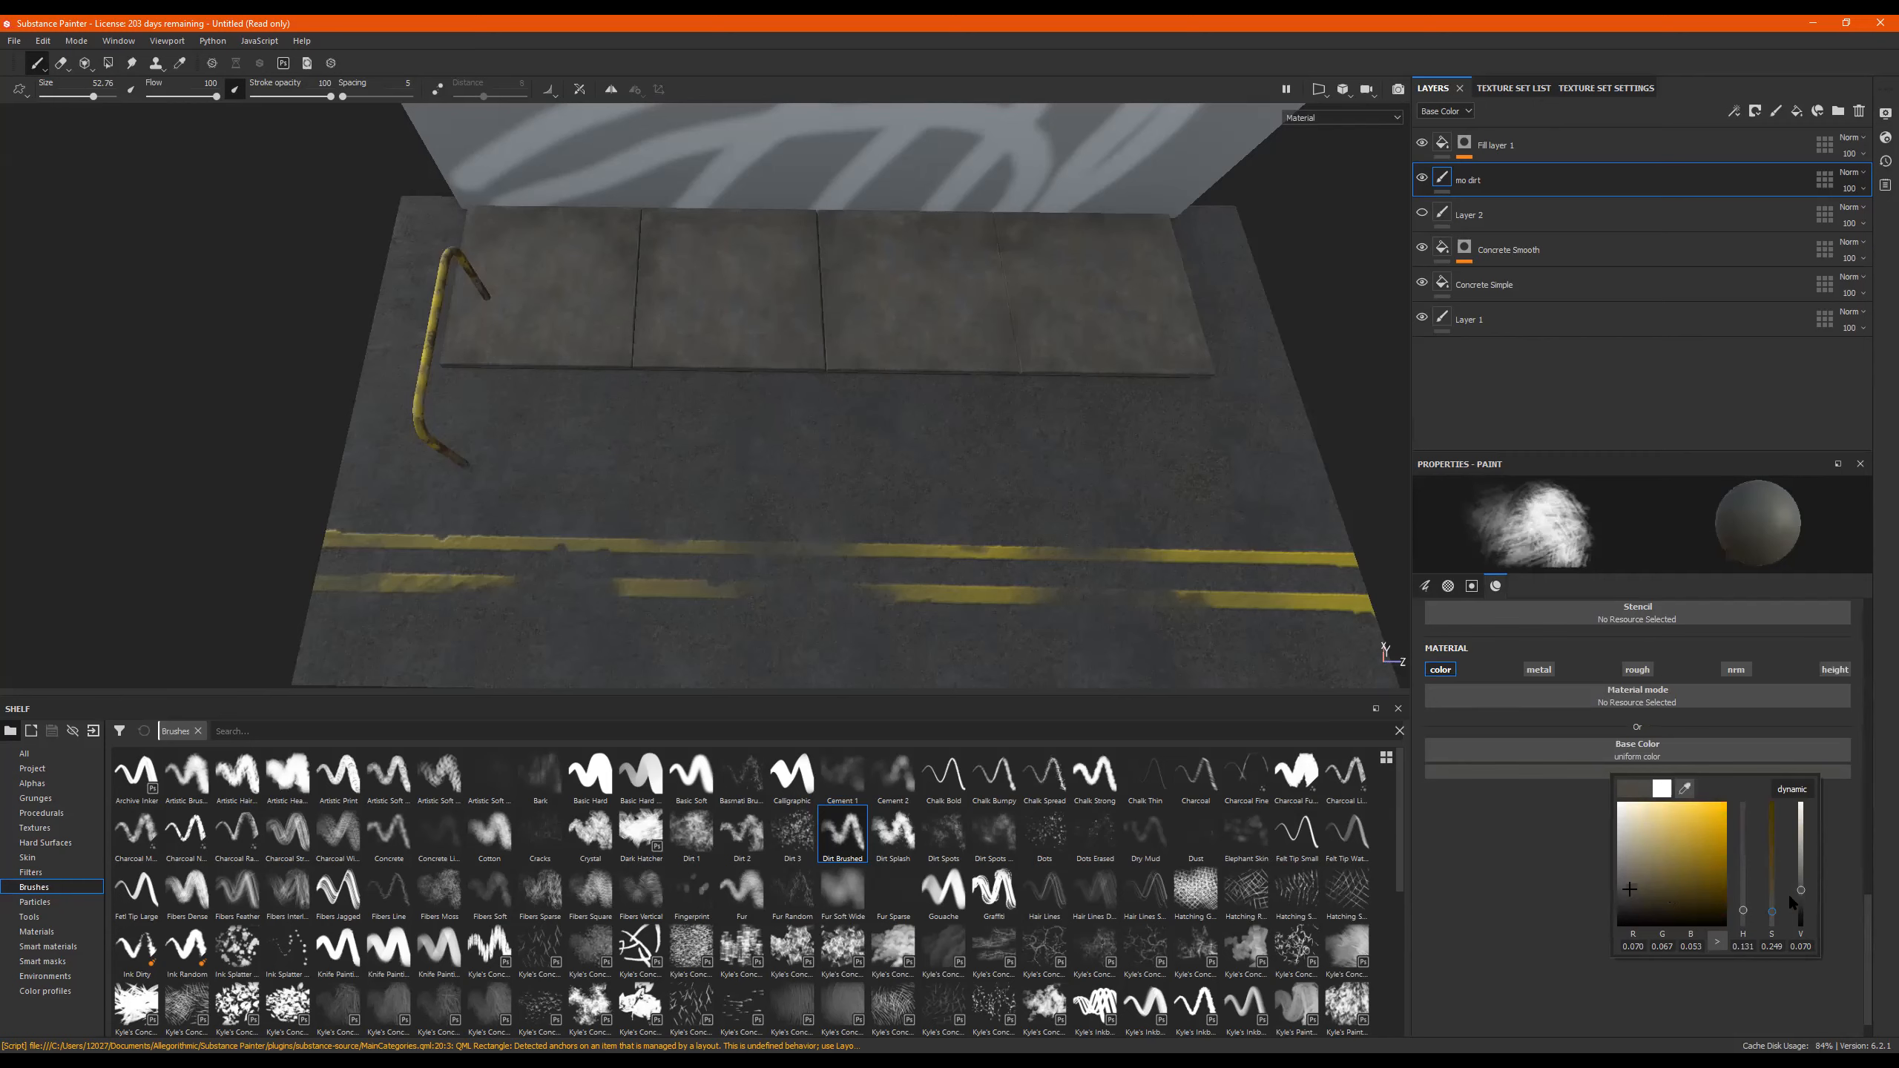
left_click_drag(1770, 910, 1771, 878)
left_click(1455, 175)
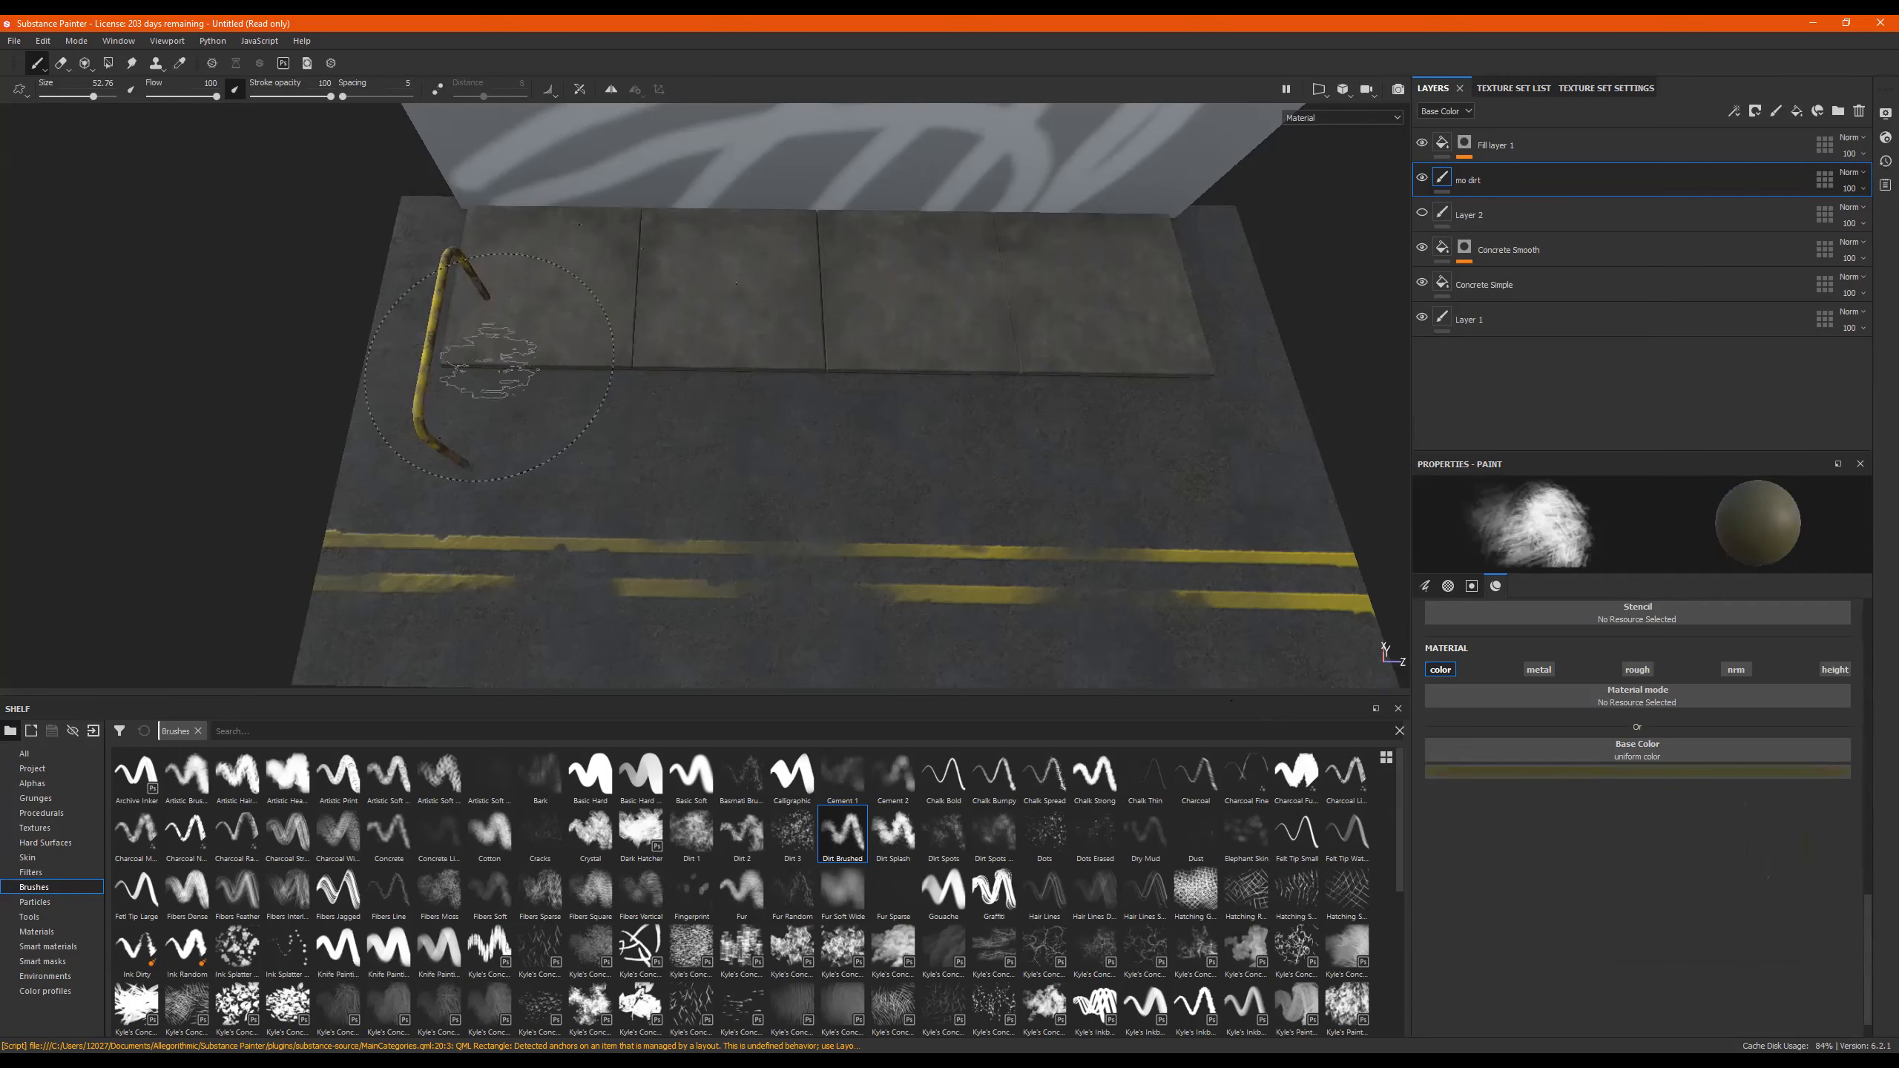
Brush brownish dirt onto the road around the edges and ends of the raised pavement on the mo dirt layer.
left_click_drag(1103, 373, 730, 392, "alt")
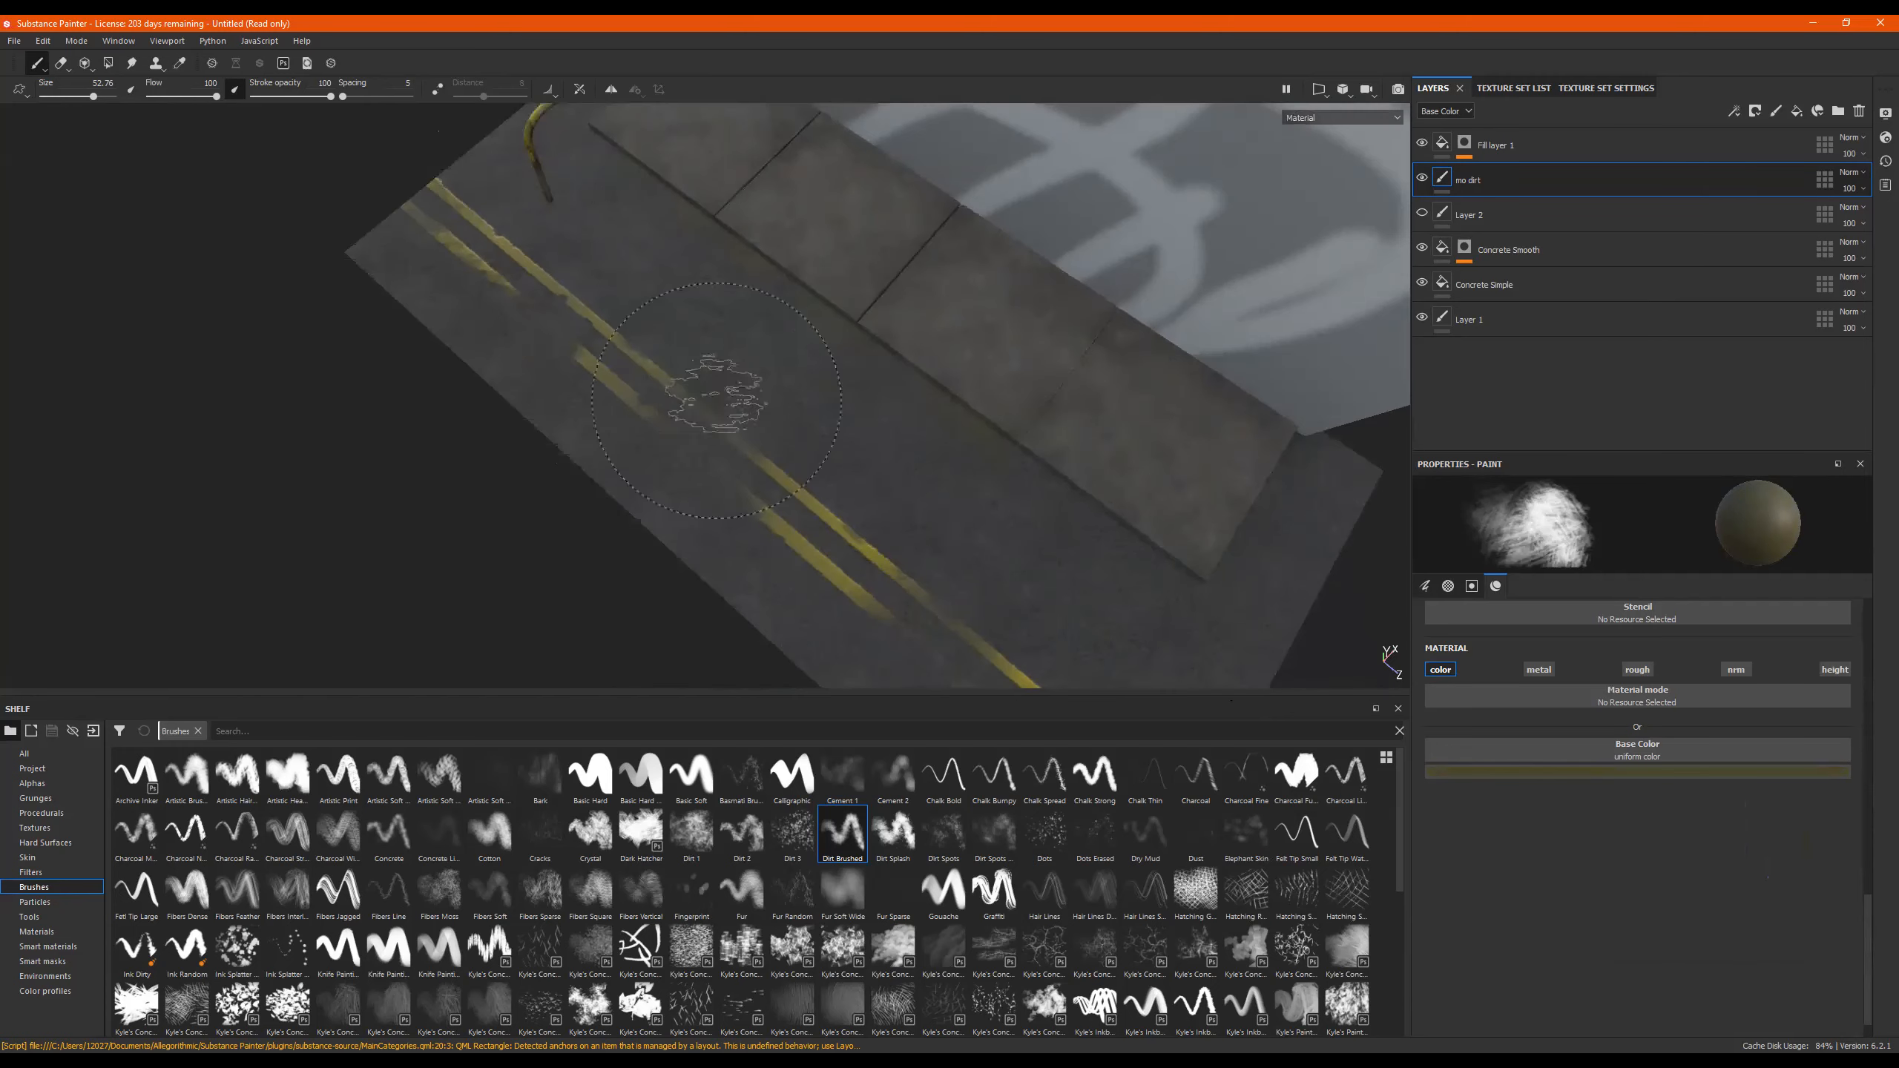
middle_click_drag(1058, 396, 866, 333, "alt")
left_click_drag(861, 326, 843, 410, "alt")
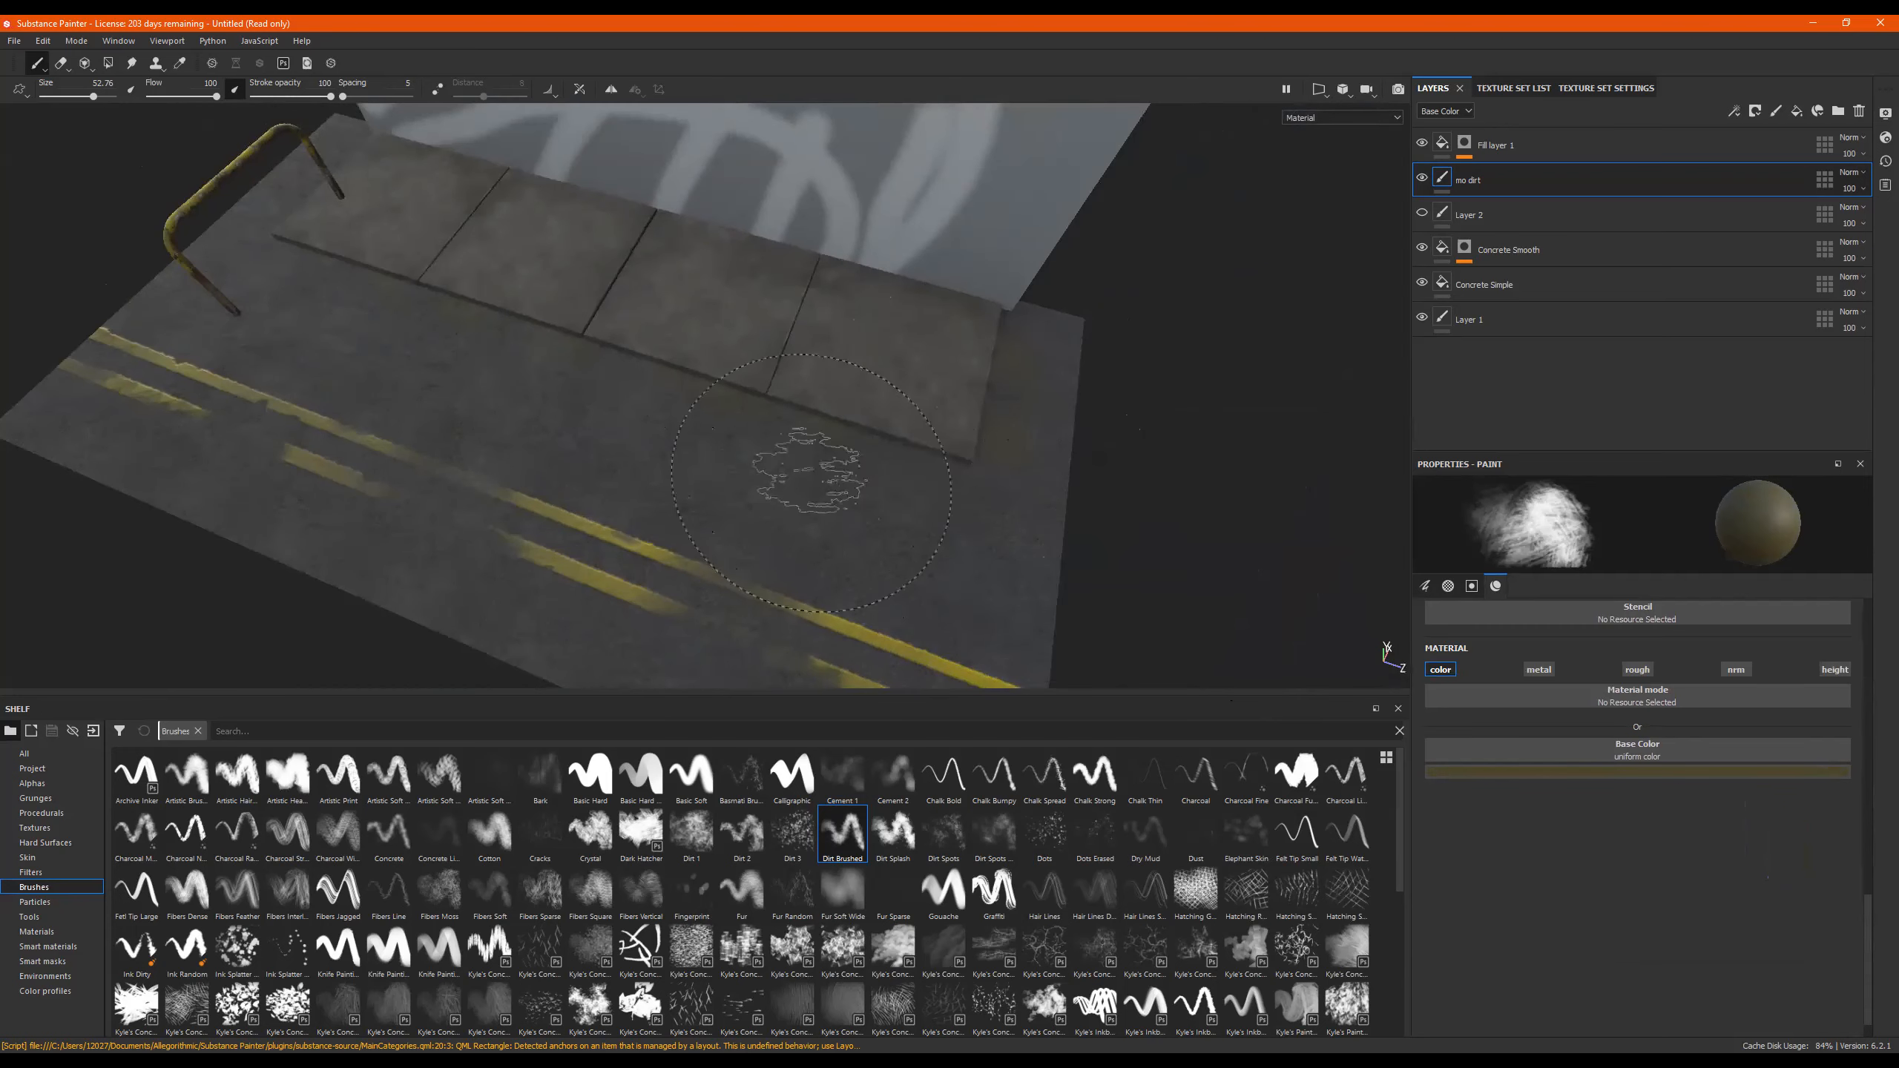
left_click_drag(418, 284, 927, 298, "alt")
mouse_move(628, 277)
left_mouse_down("alt")
mouse_move(805, 220)
mouse_move(602, 212)
left_mouse_up("alt")
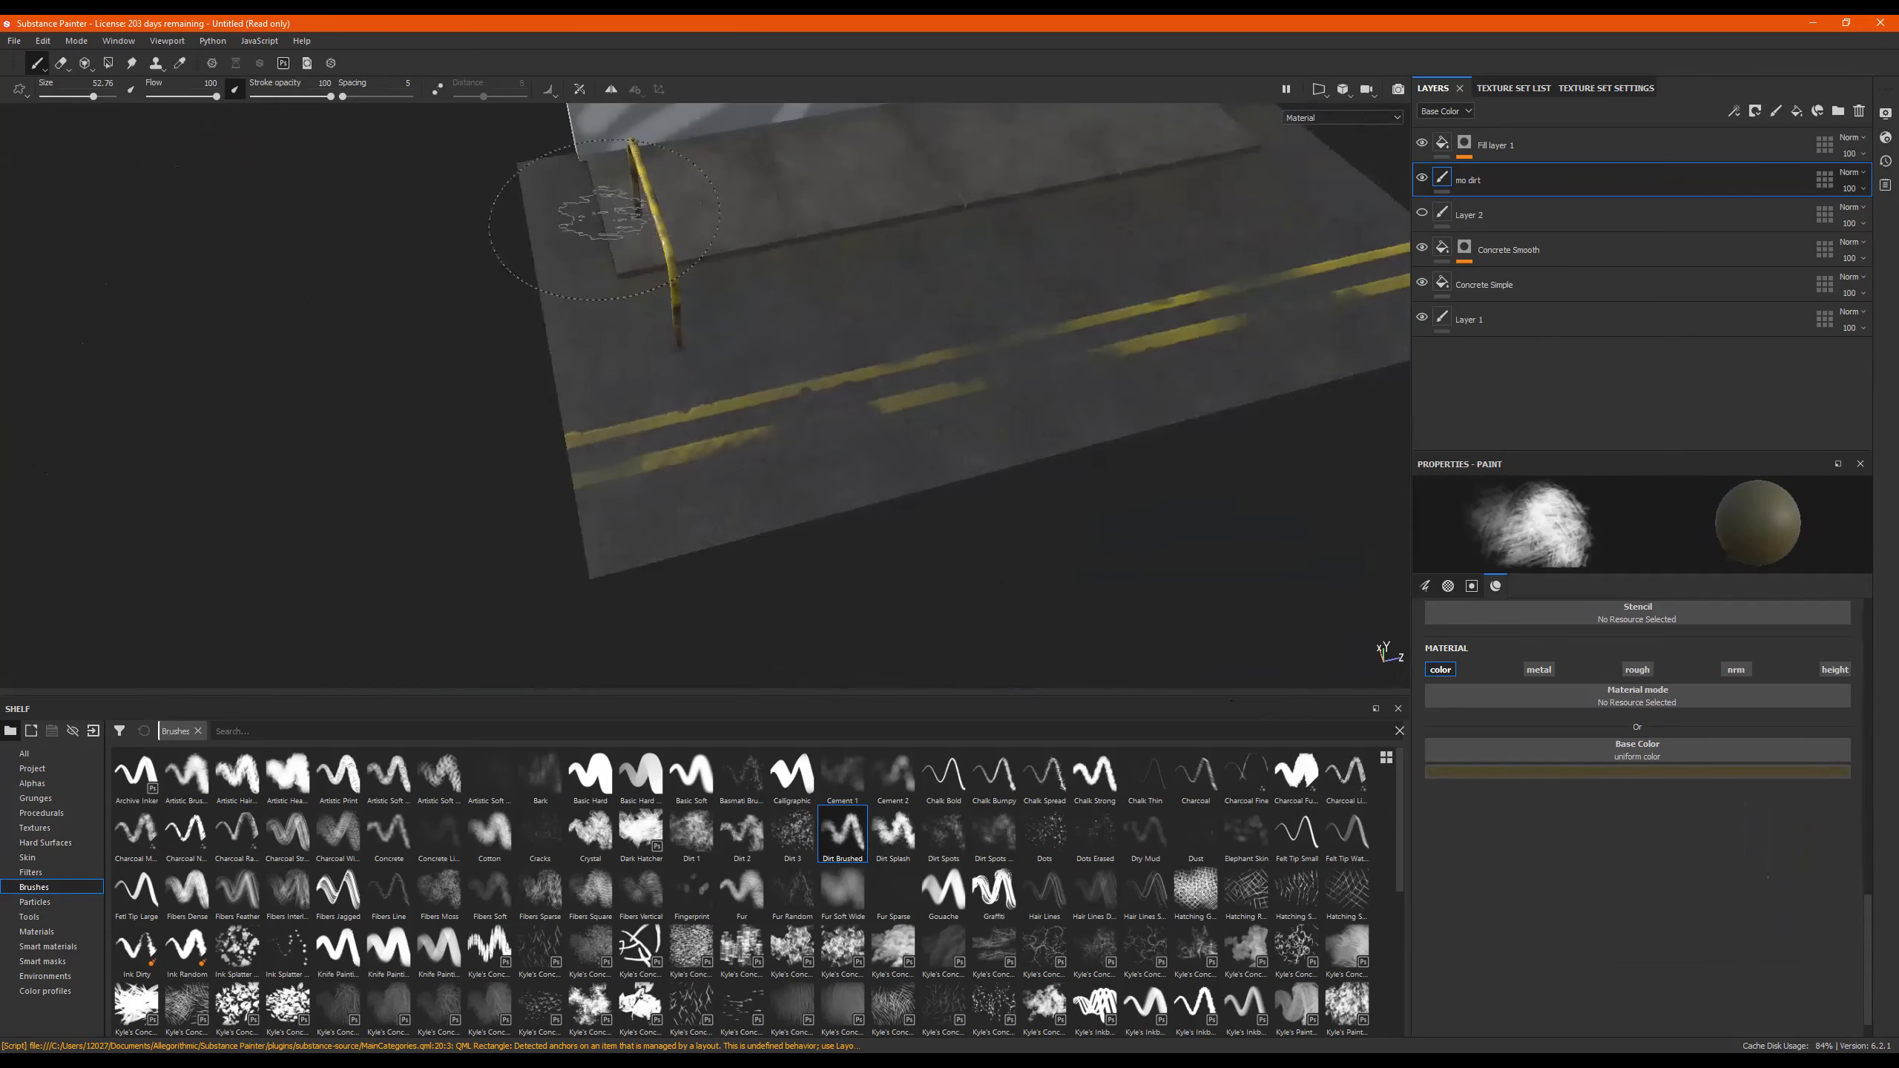
mouse_move(1138, 181)
left_mouse_down("alt")
mouse_move(949, 196)
mouse_move(859, 243)
left_mouse_up("alt")
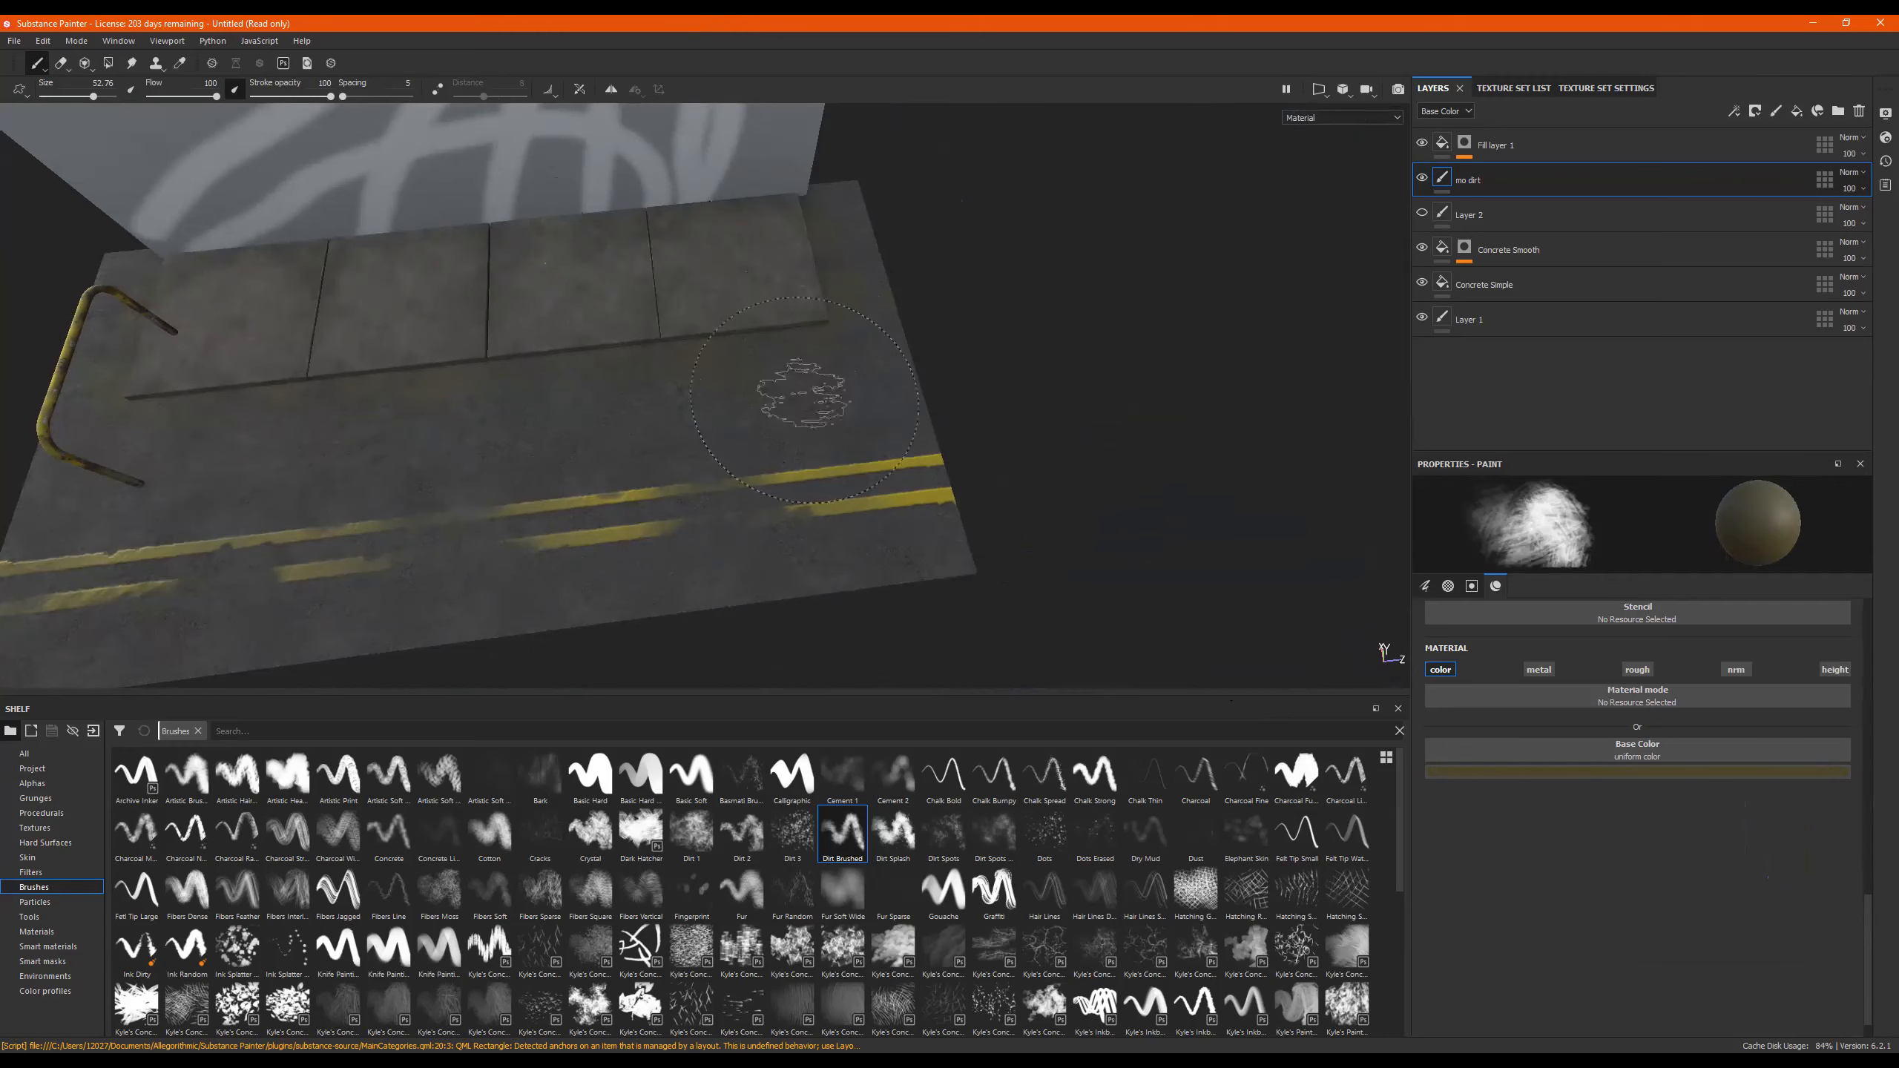
Darken the brush's base color to a value of 0.022 and dab dirt on the road by the kerb.
left_click(1632, 771)
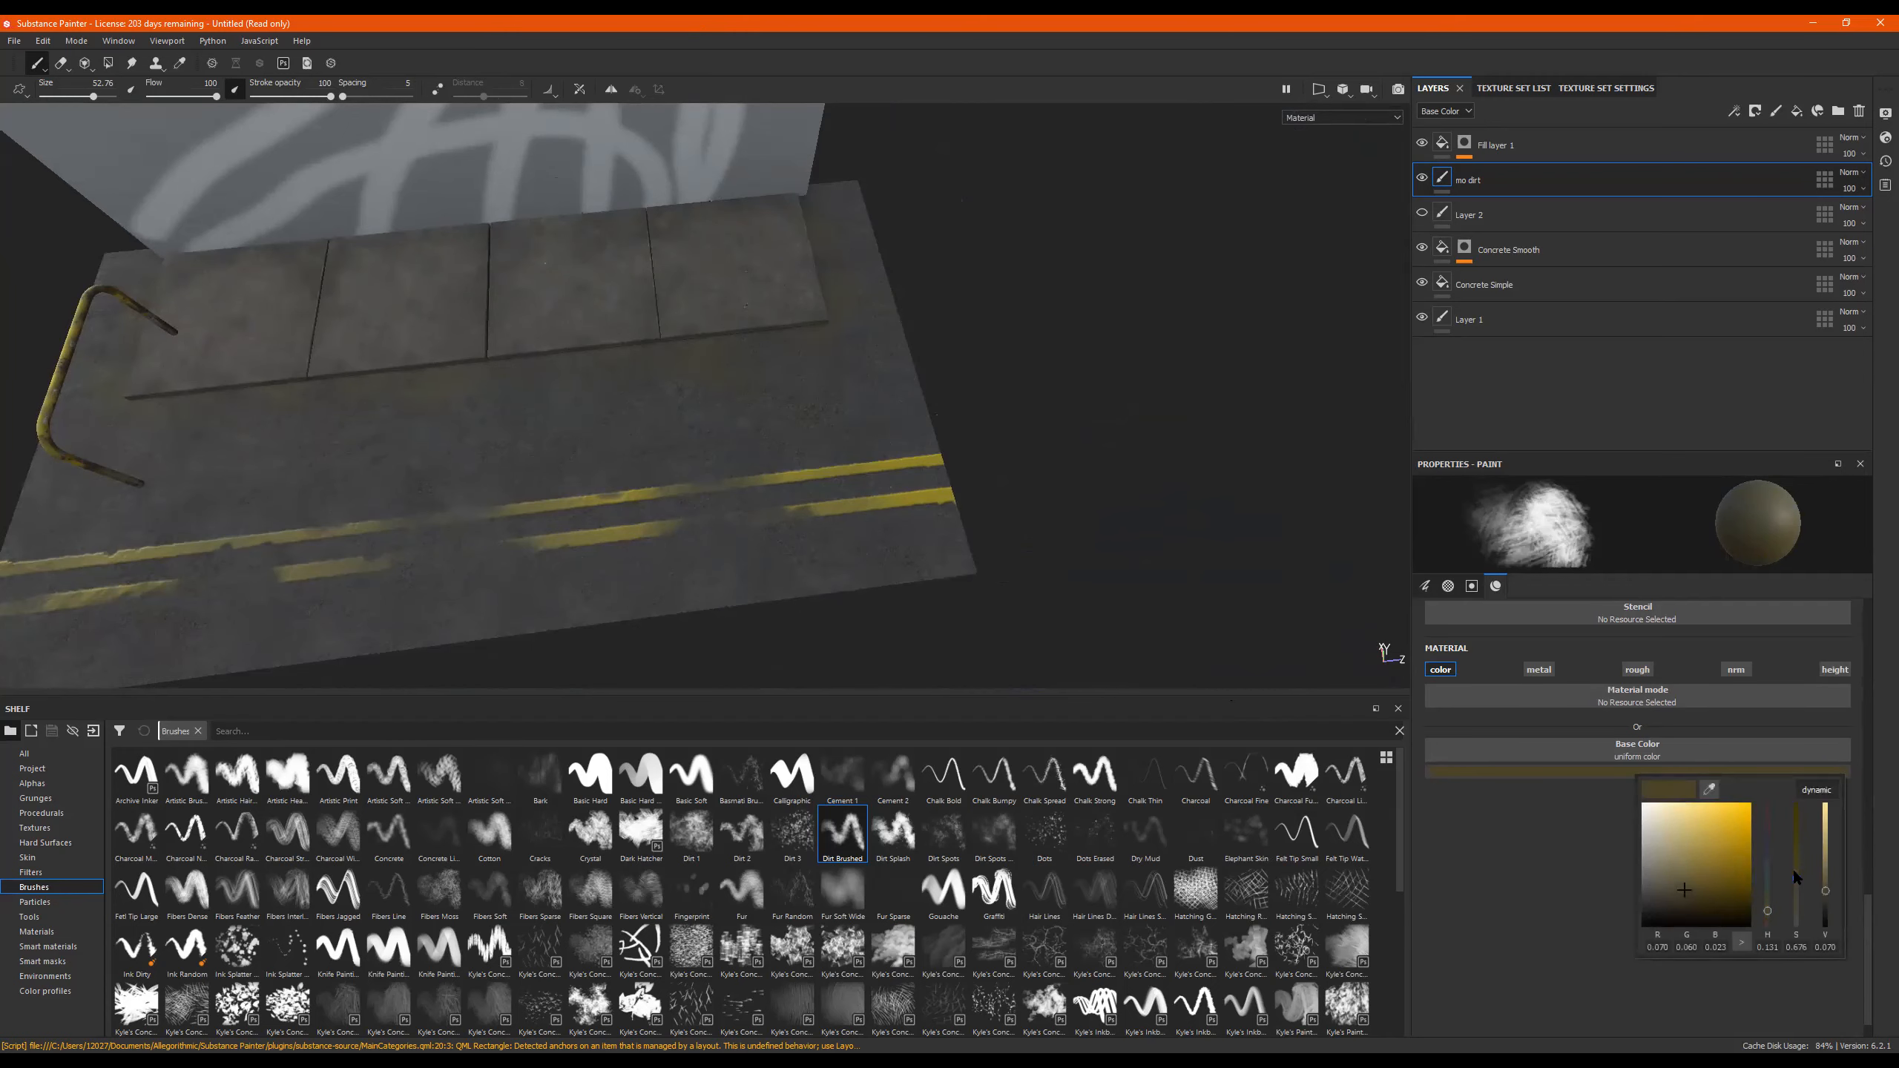
left_click_drag(1825, 885, 1824, 908)
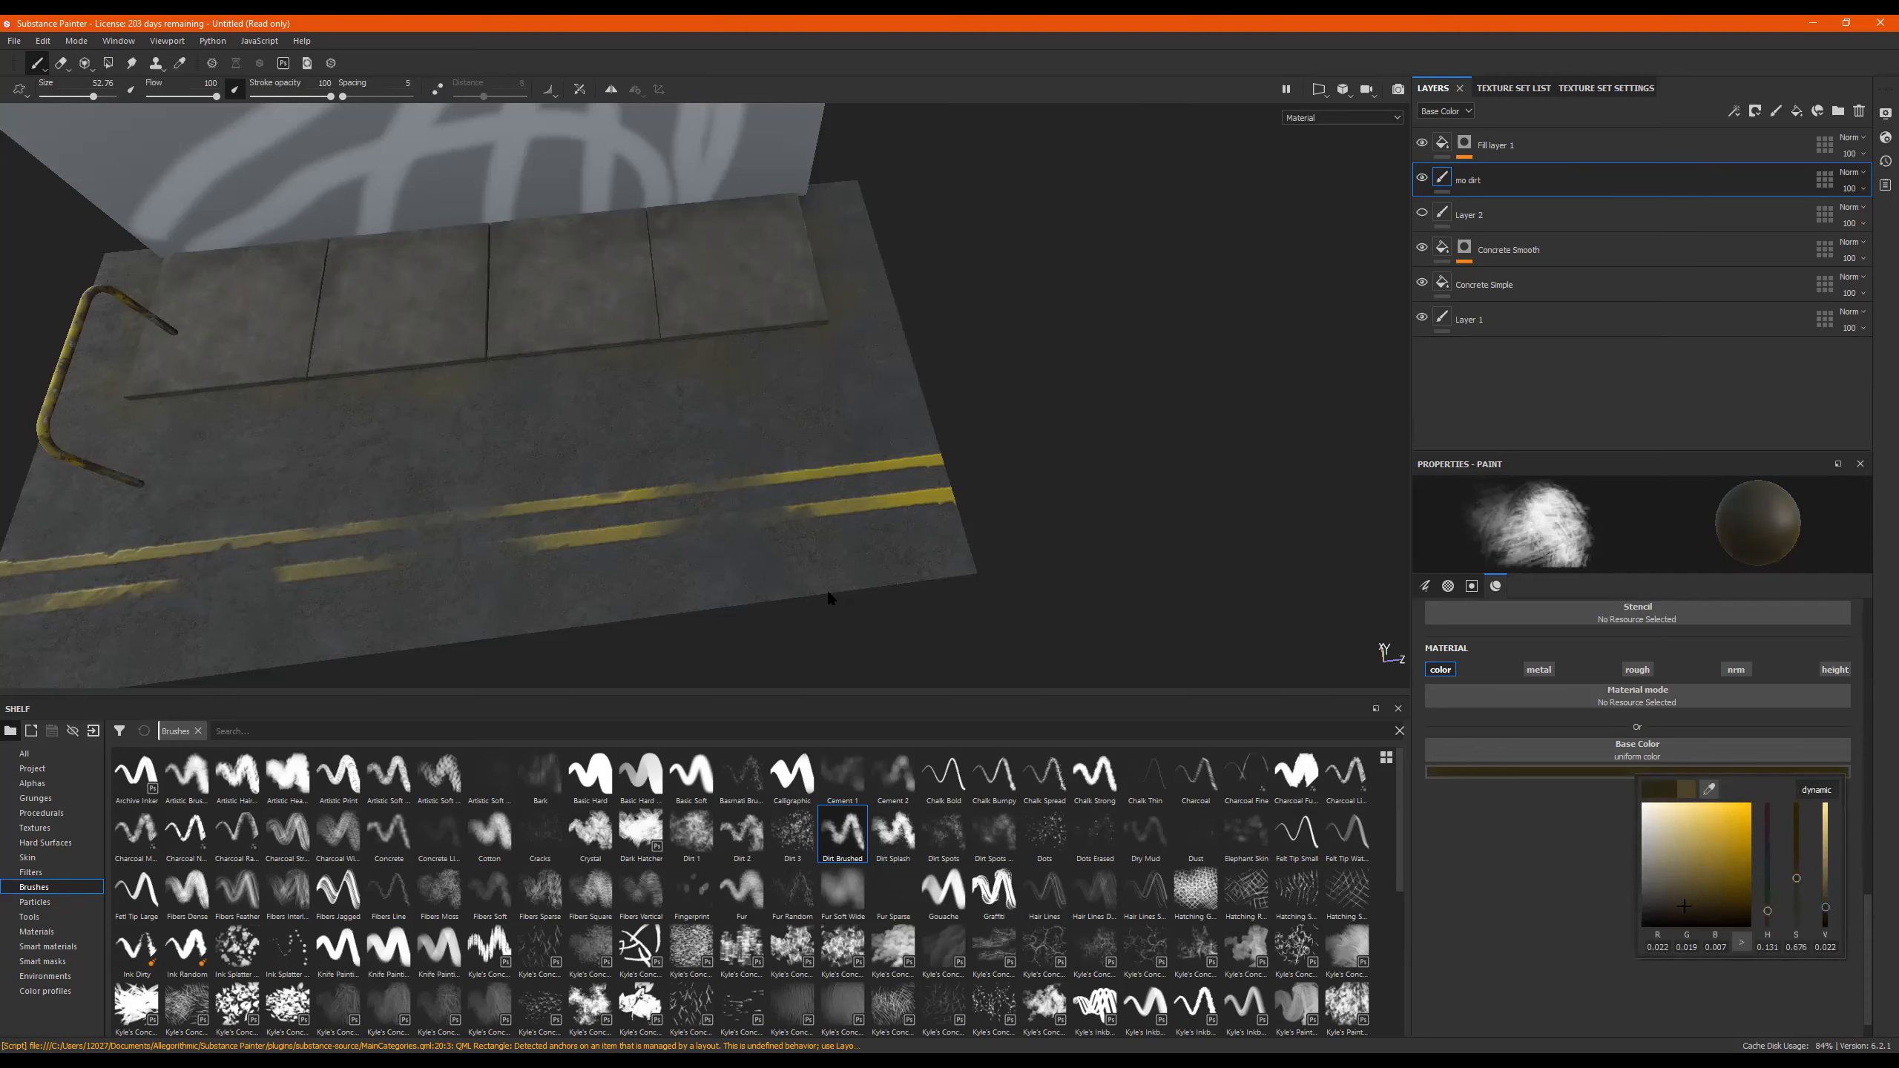
left_click_drag(706, 345, 680, 365, "alt")
left_click(737, 351)
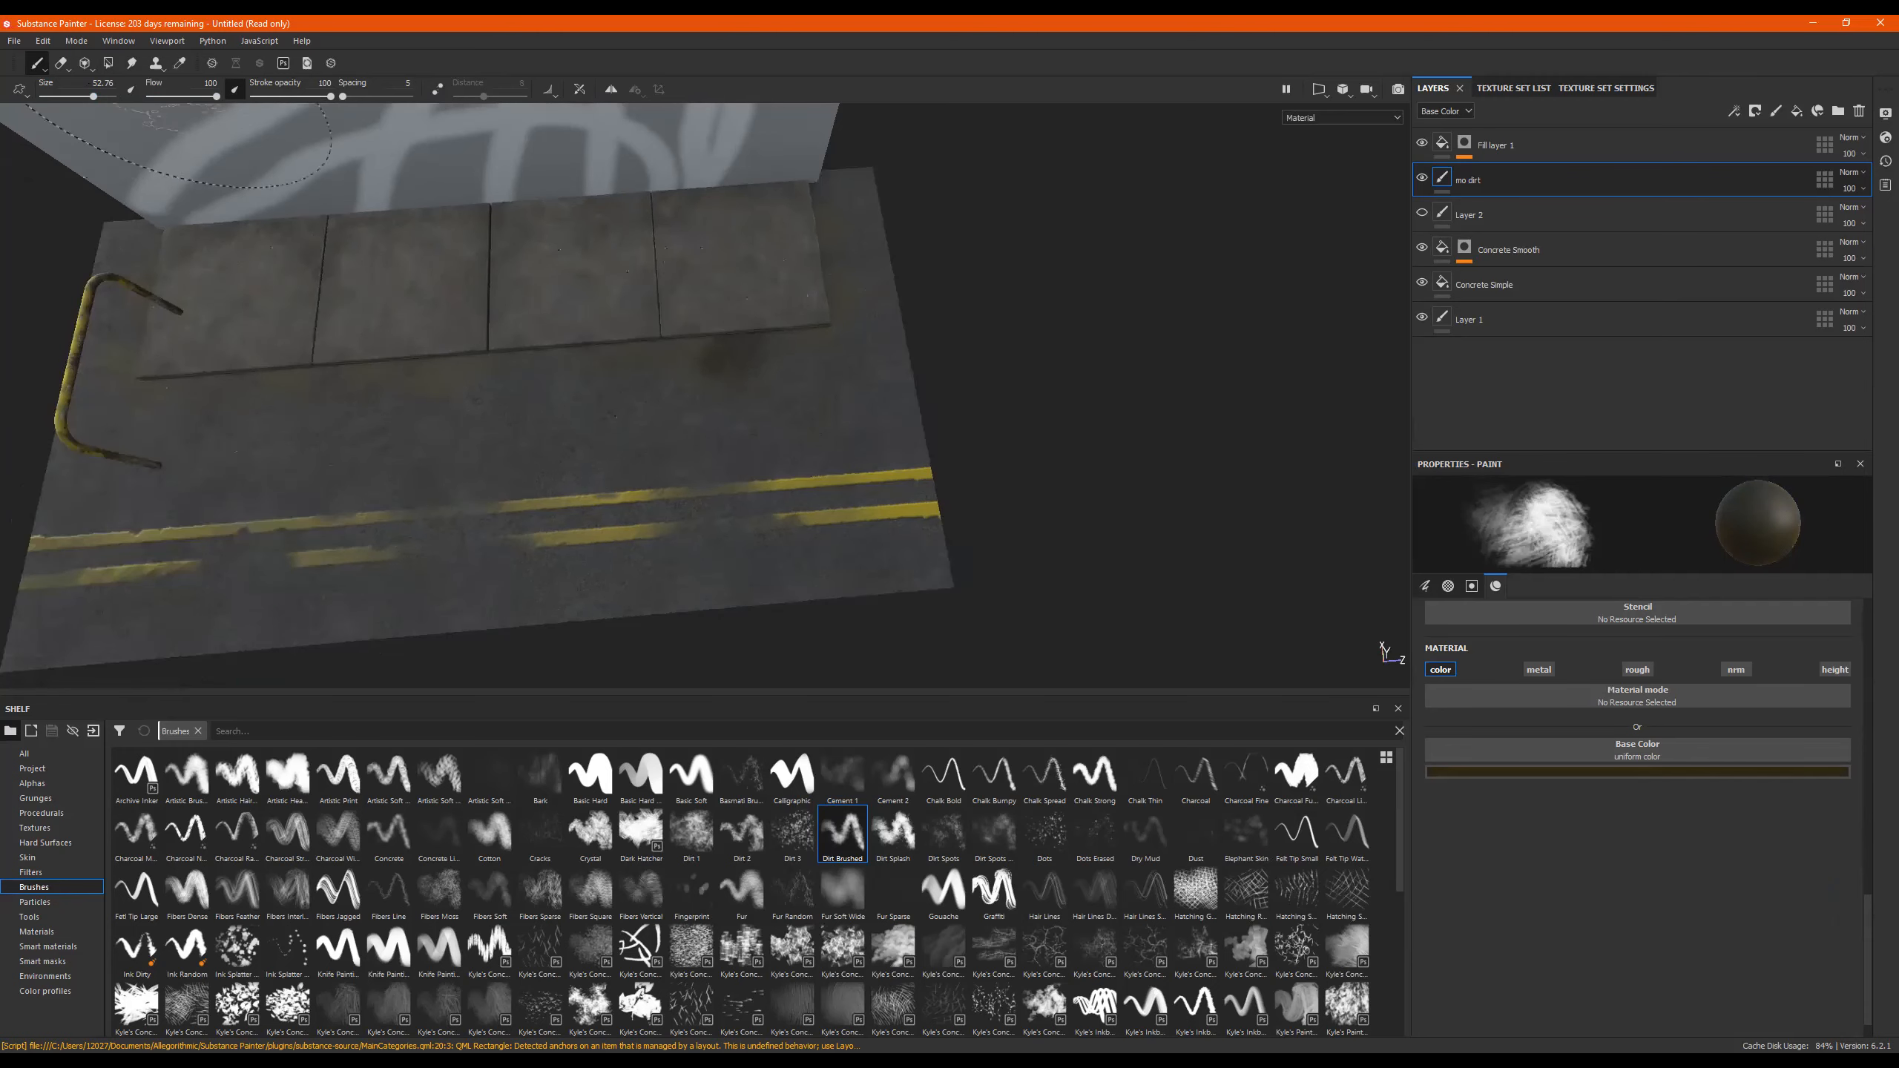
Lower the brush flow to 40 and build up dark dirt along the road beside the kerb.
left_click(183, 96)
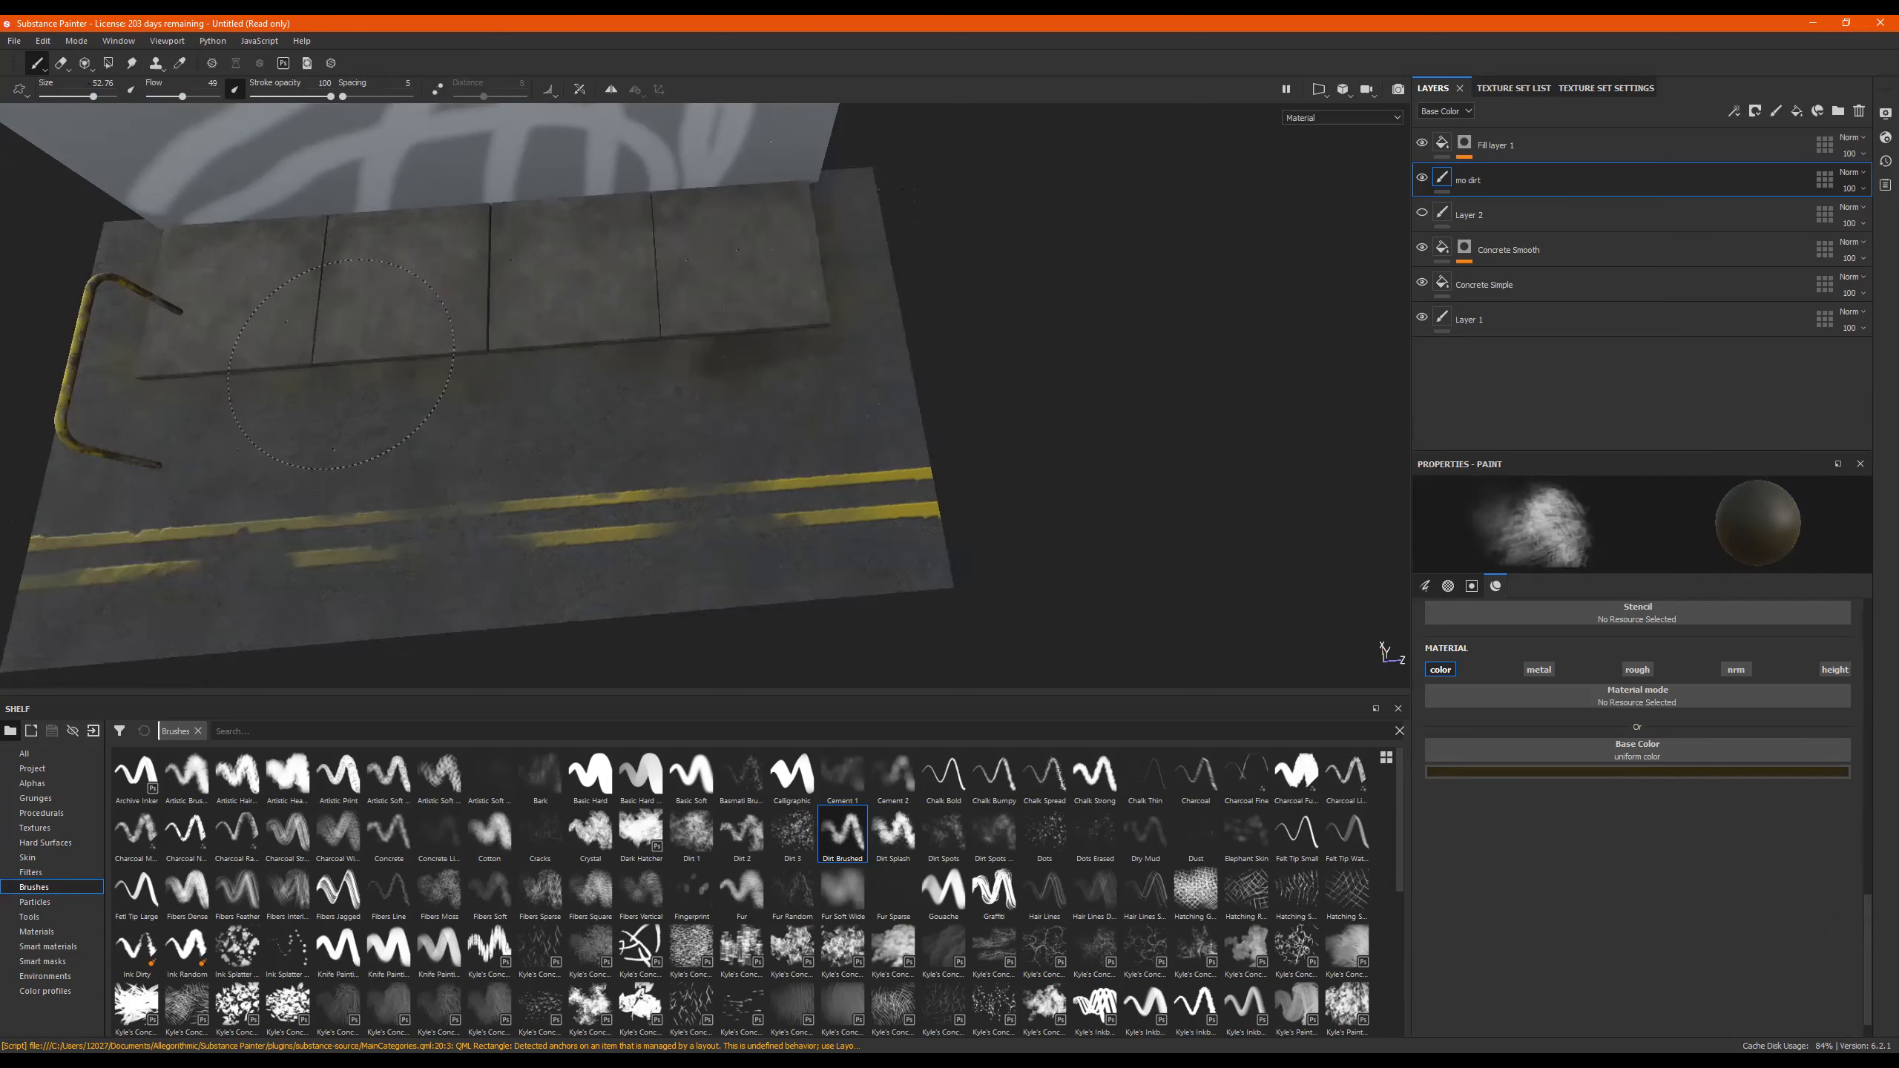
mouse_move(452, 374)
left_mouse_down("alt")
mouse_move(619, 341)
mouse_move(329, 374)
mouse_move(794, 304)
left_mouse_up("alt")
middle_click_drag(758, 297, 571, 394, "alt")
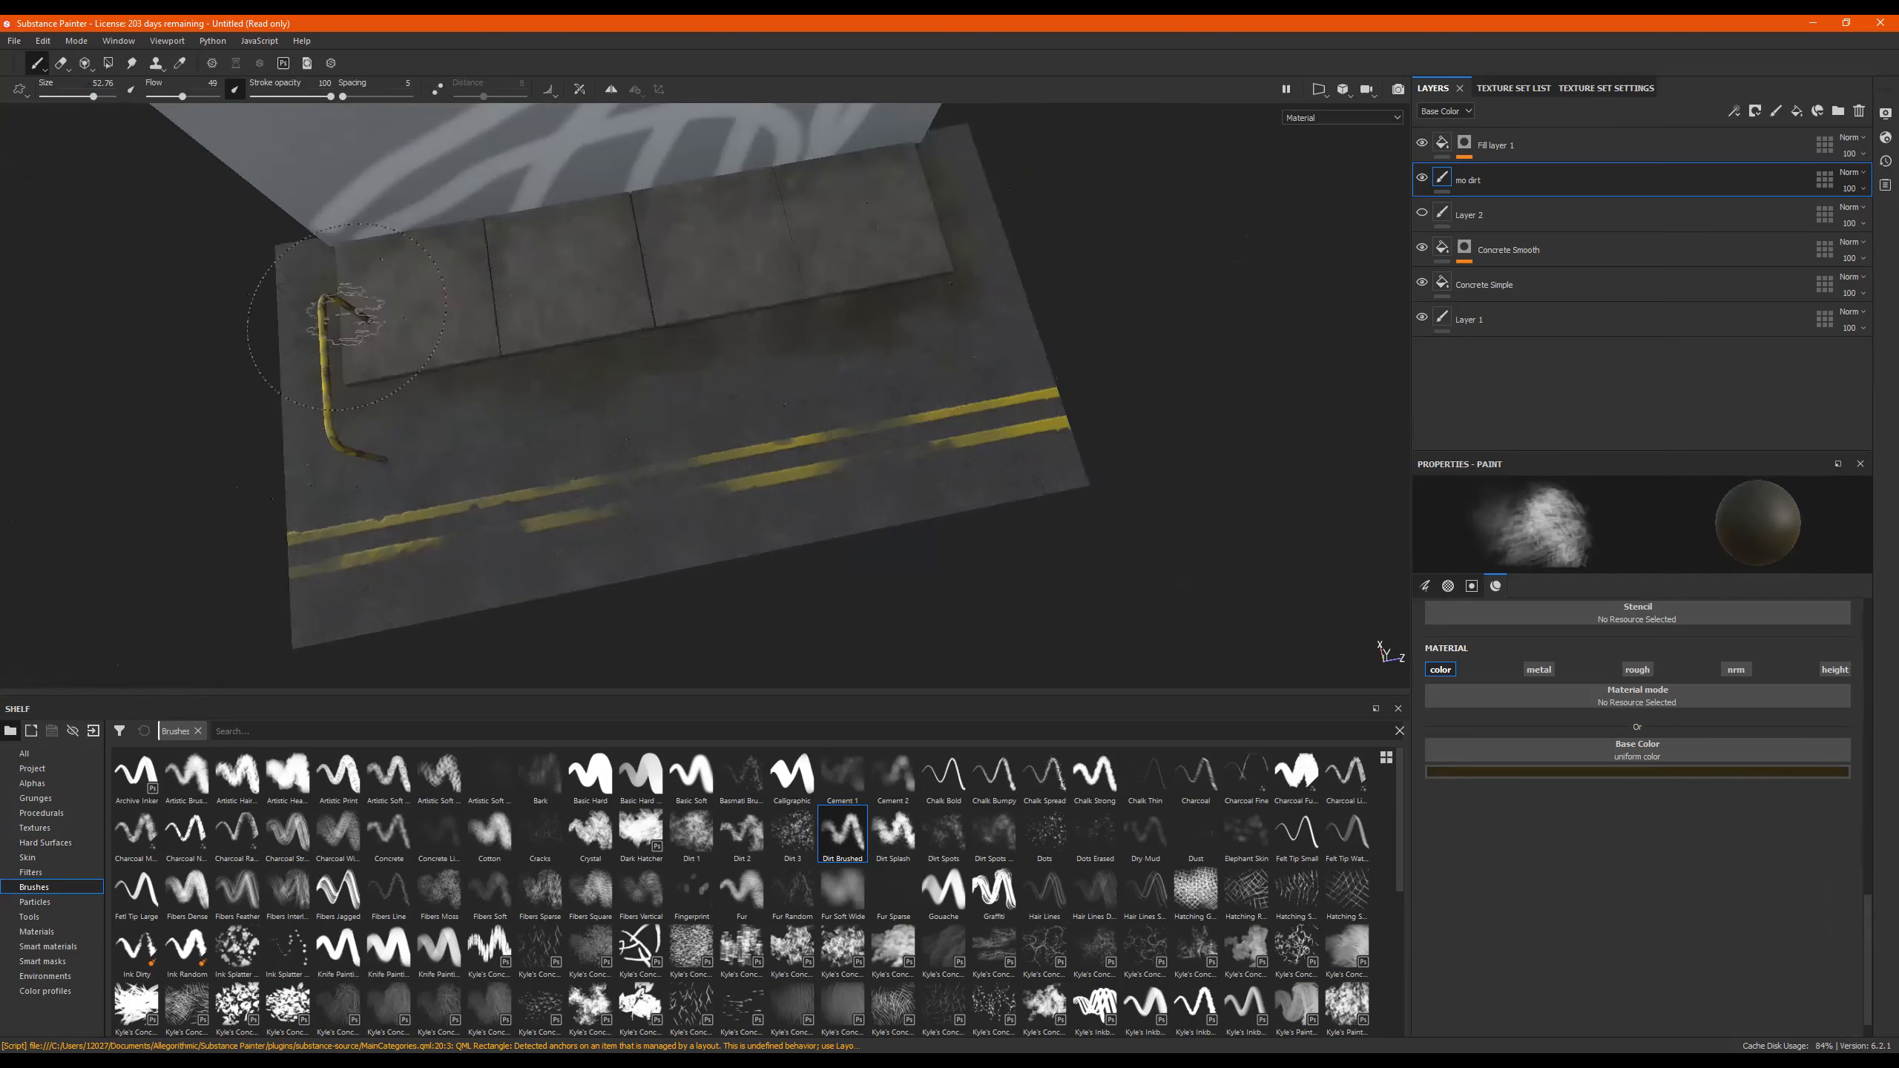
mouse_move(825, 396)
left_mouse_down("alt")
mouse_move(805, 331)
mouse_move(899, 326)
left_mouse_up("alt")
mouse_move(1015, 316)
left_mouse_down("alt")
mouse_move(932, 331)
mouse_move(975, 322)
left_mouse_up("alt")
Switch to the eraser with the second Dirt Spots brush, enlarge it and break up the dirt around the pavement's corner.
left_click(63, 63)
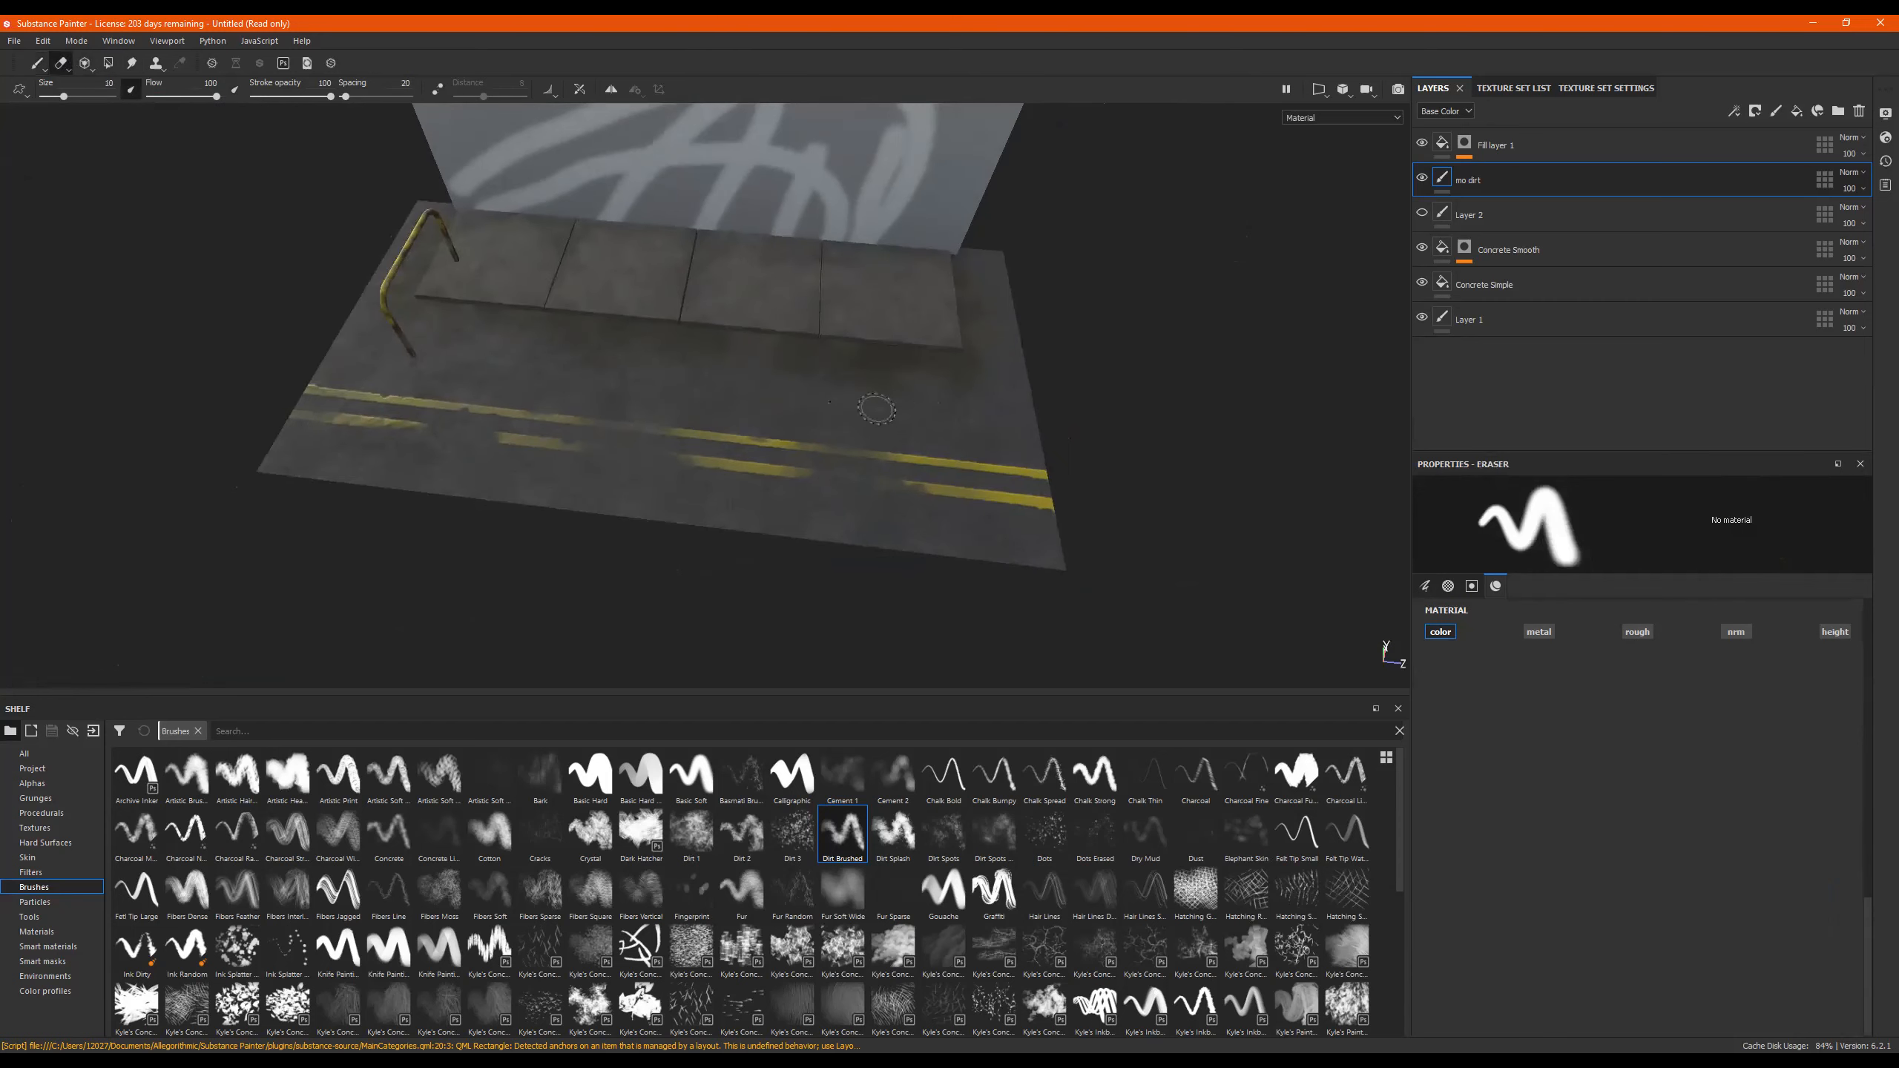
left_click_drag(876, 409, 861, 408, "alt")
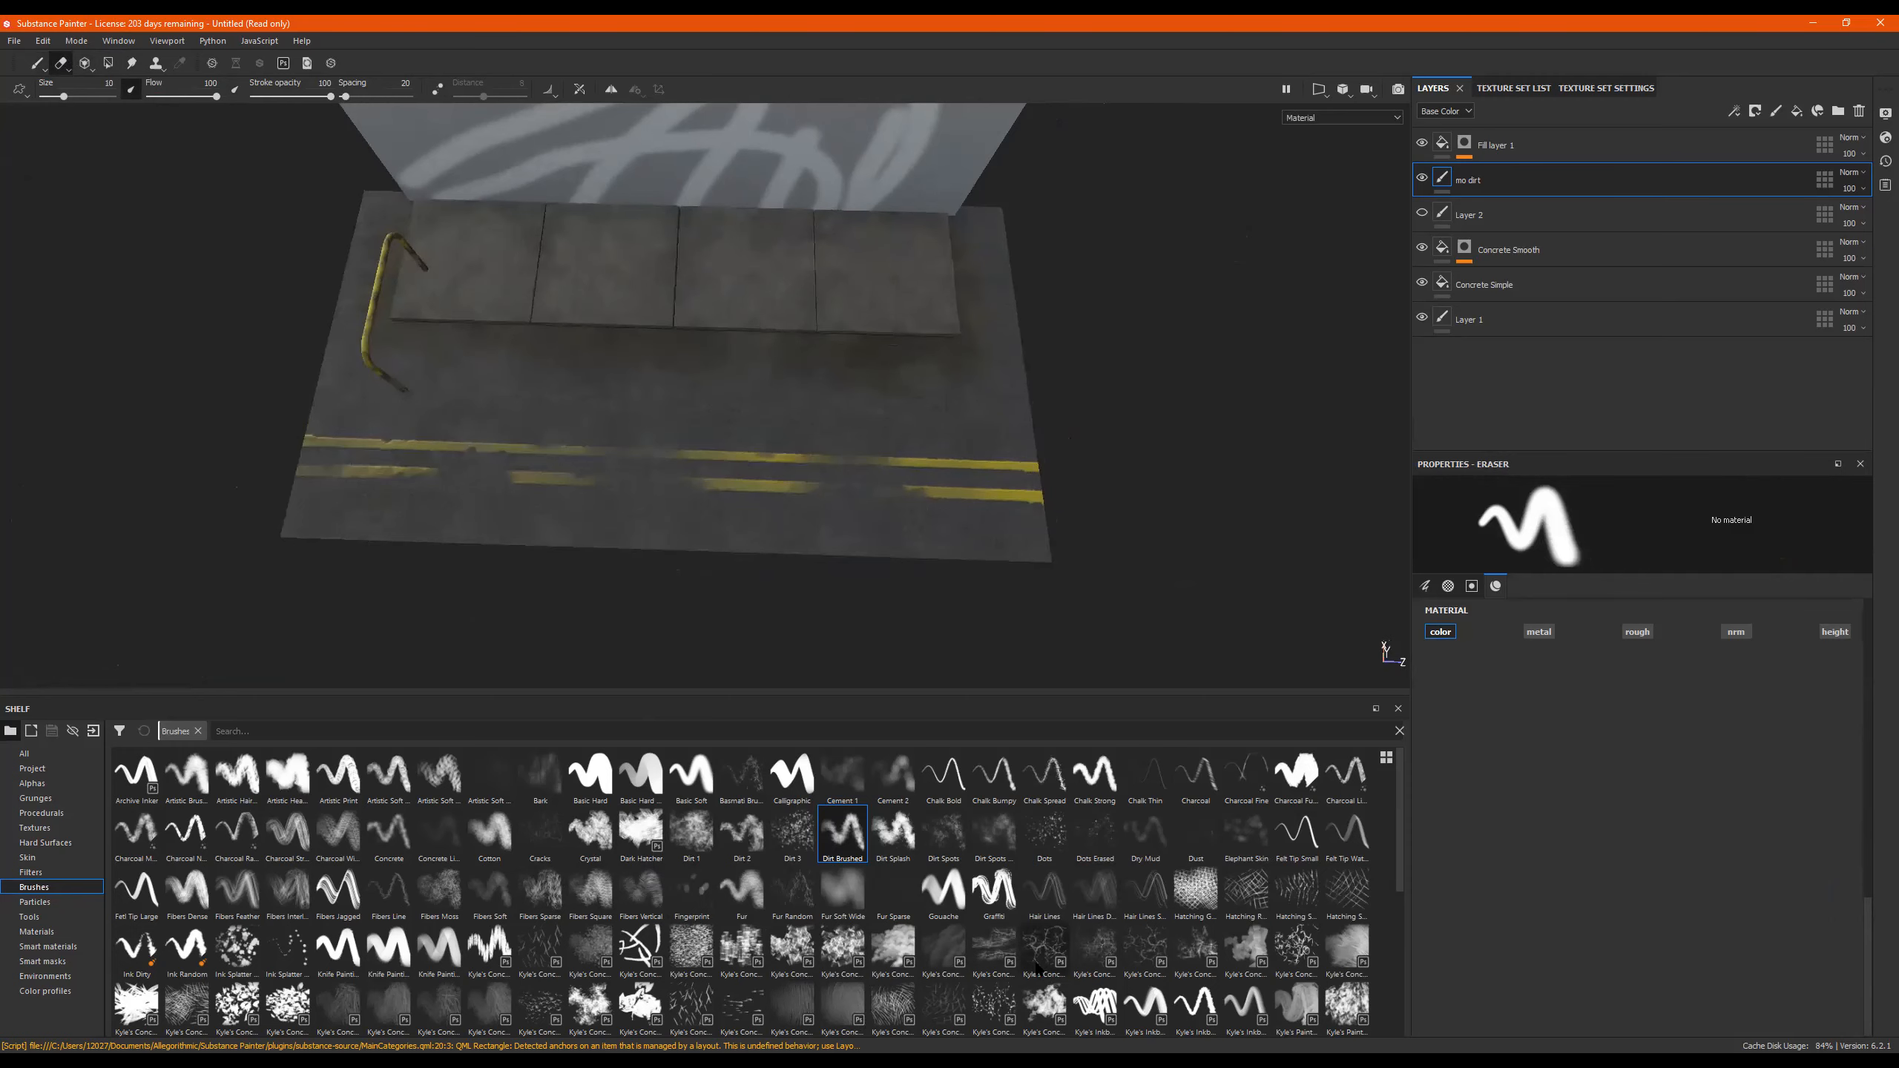
left_click(1010, 825)
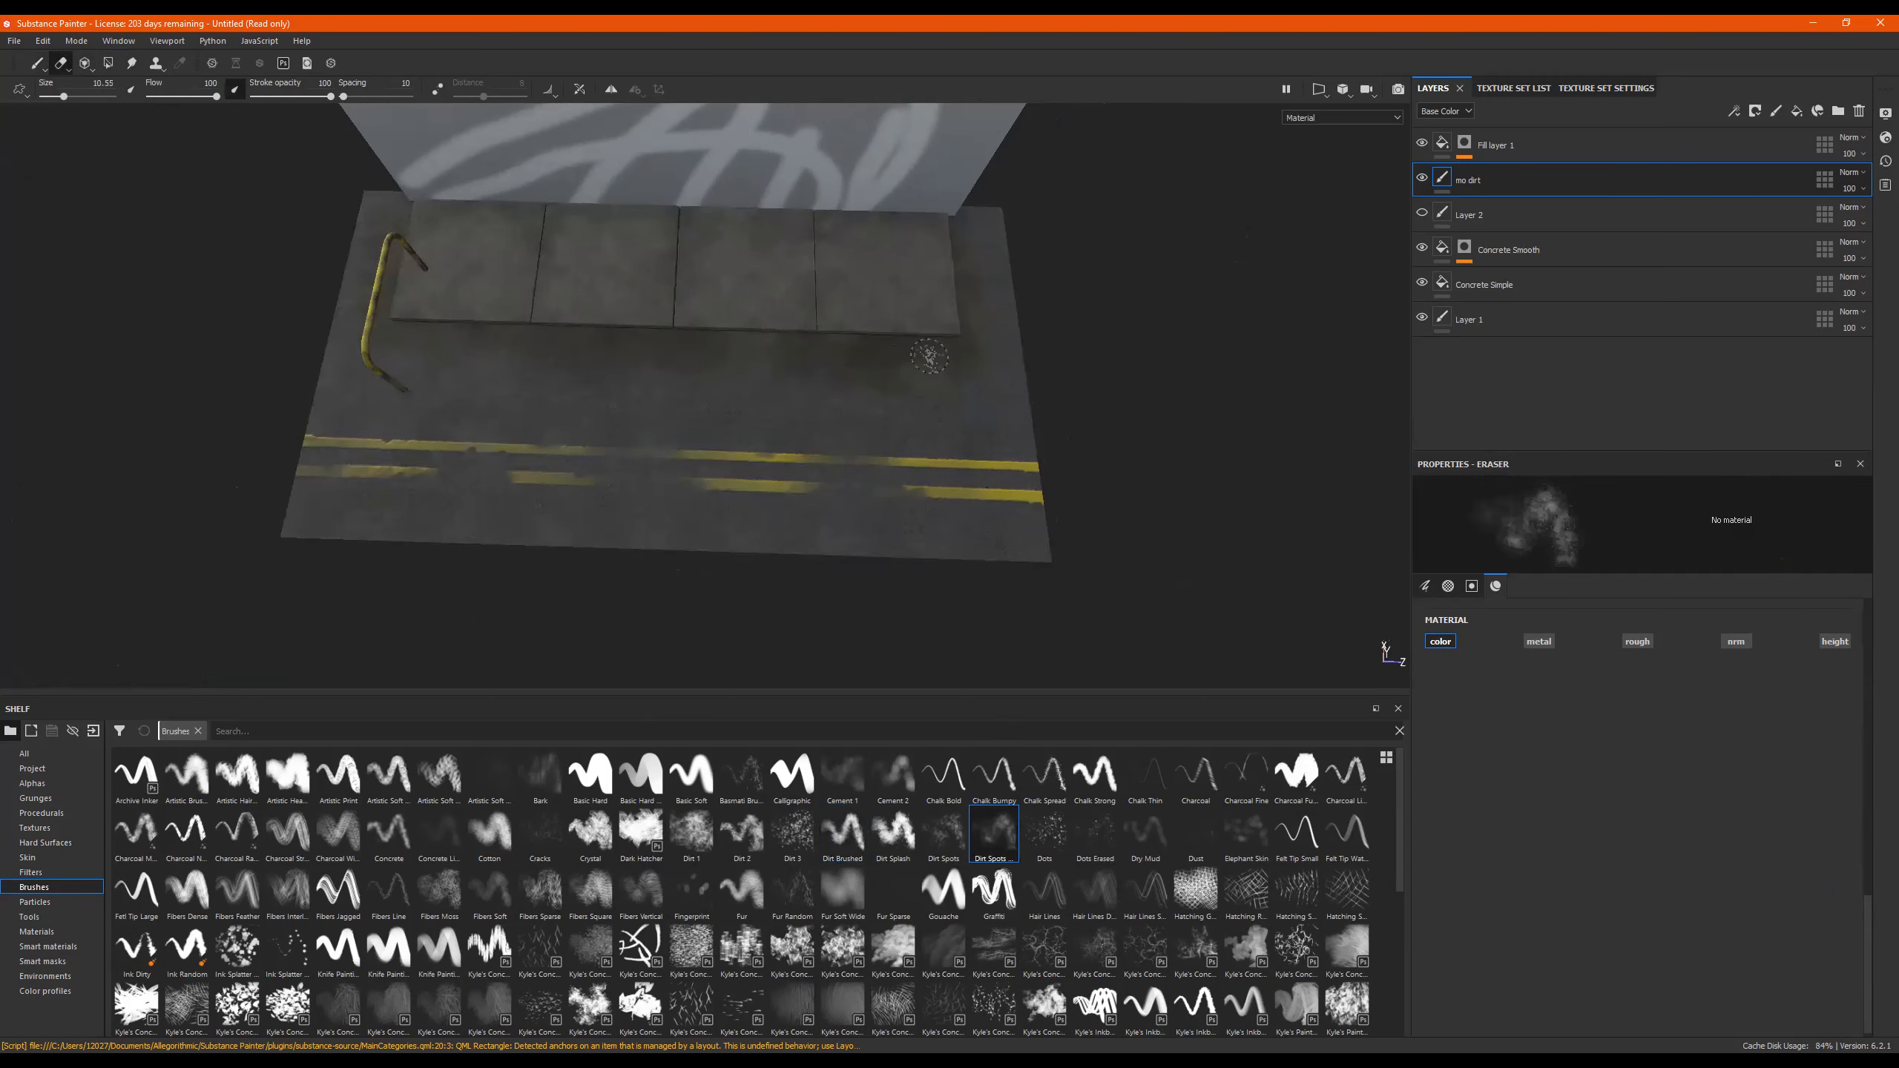
left_click_drag(70, 100, 80, 100)
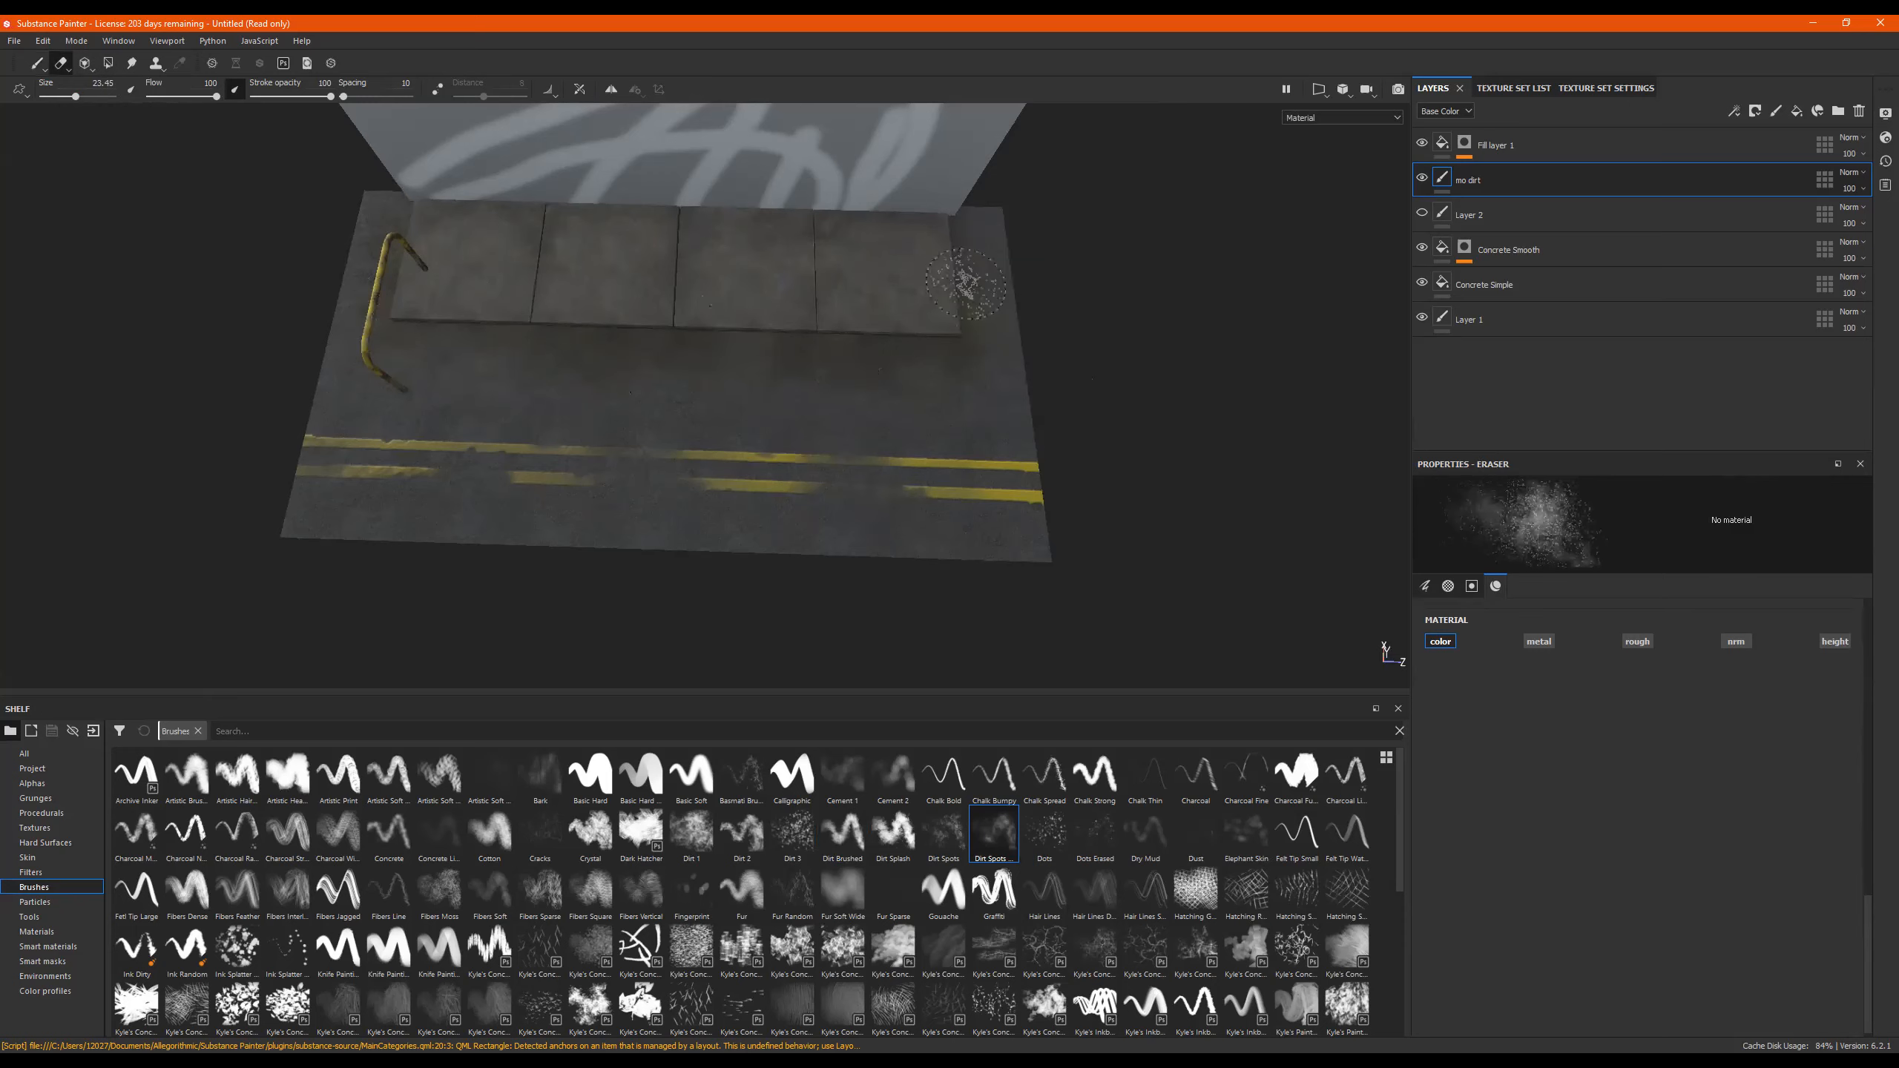
left_click_drag(944, 372, 889, 386, "alt")
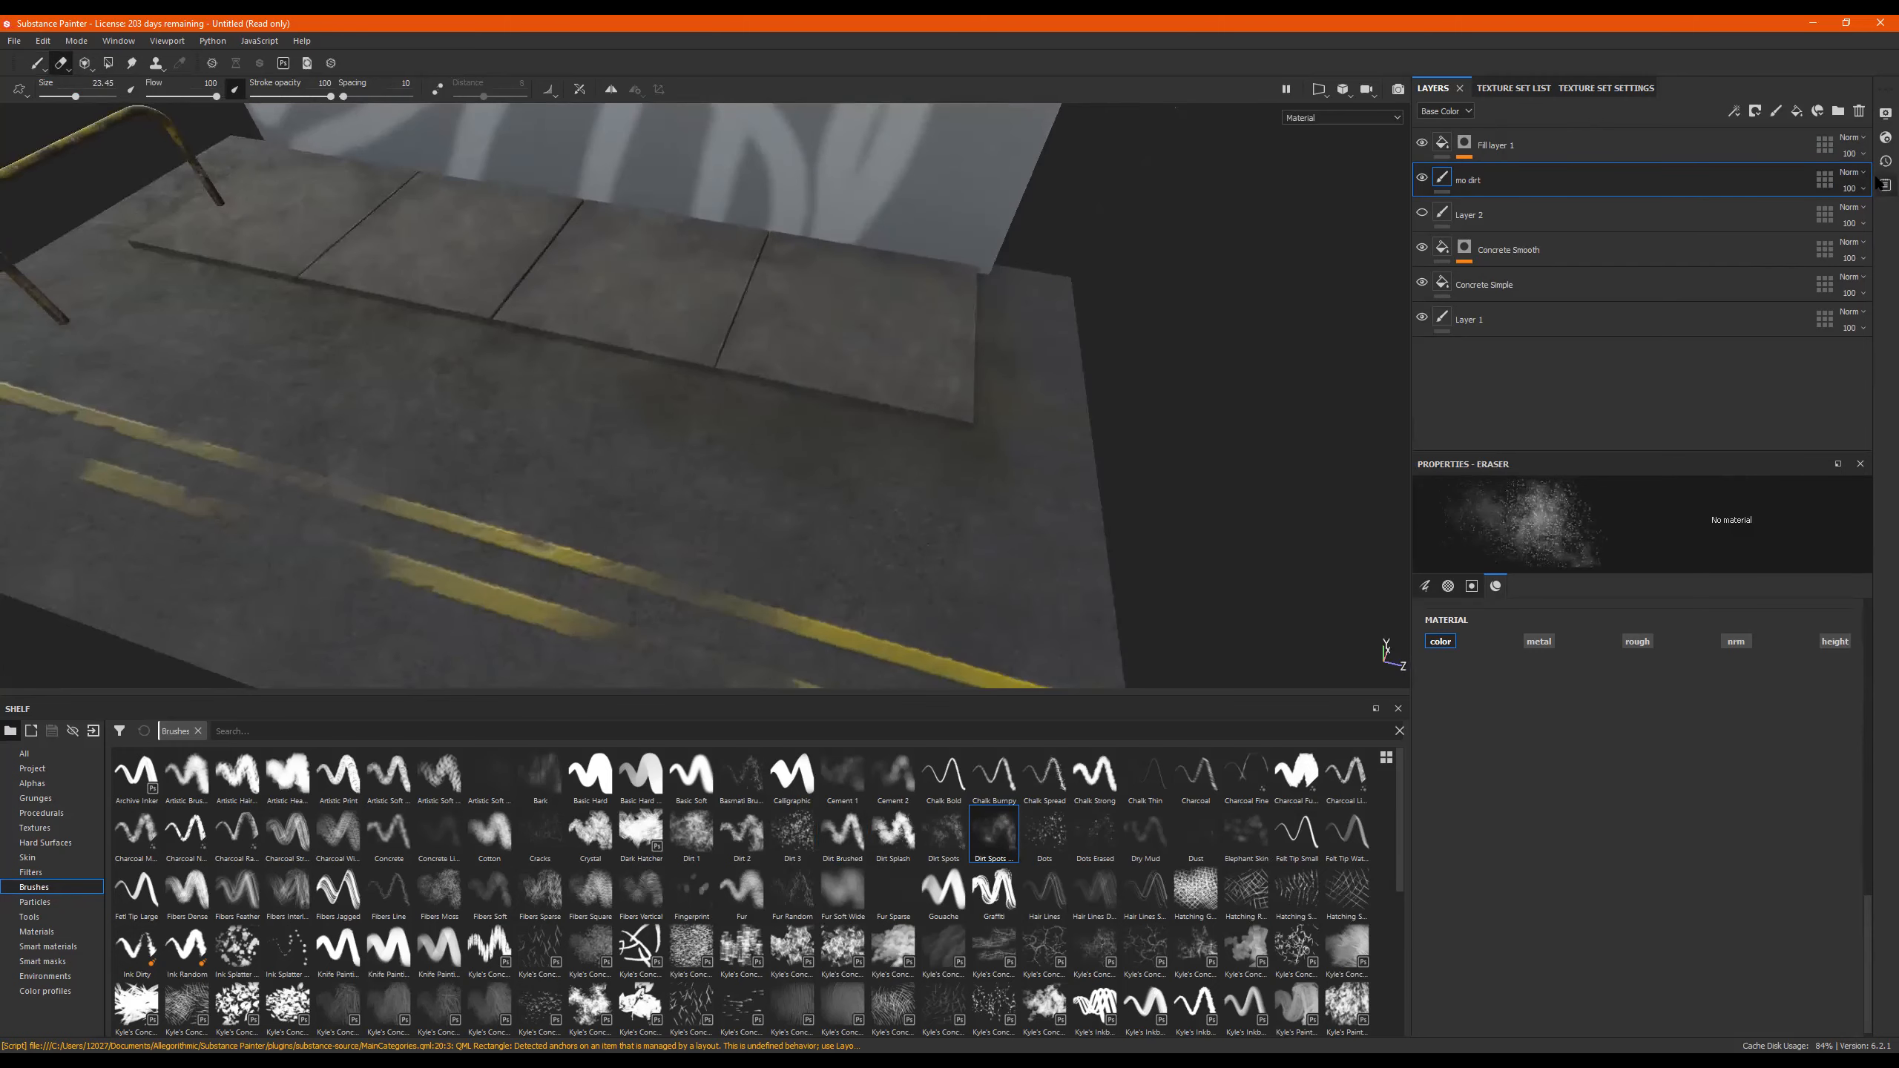
Lower the mo dirt layer's opacity to 85 and check the dirt around the pavement from several angles.
left_click_drag(1877, 223, 1864, 218)
left_click_drag(905, 337, 1001, 394, "alt")
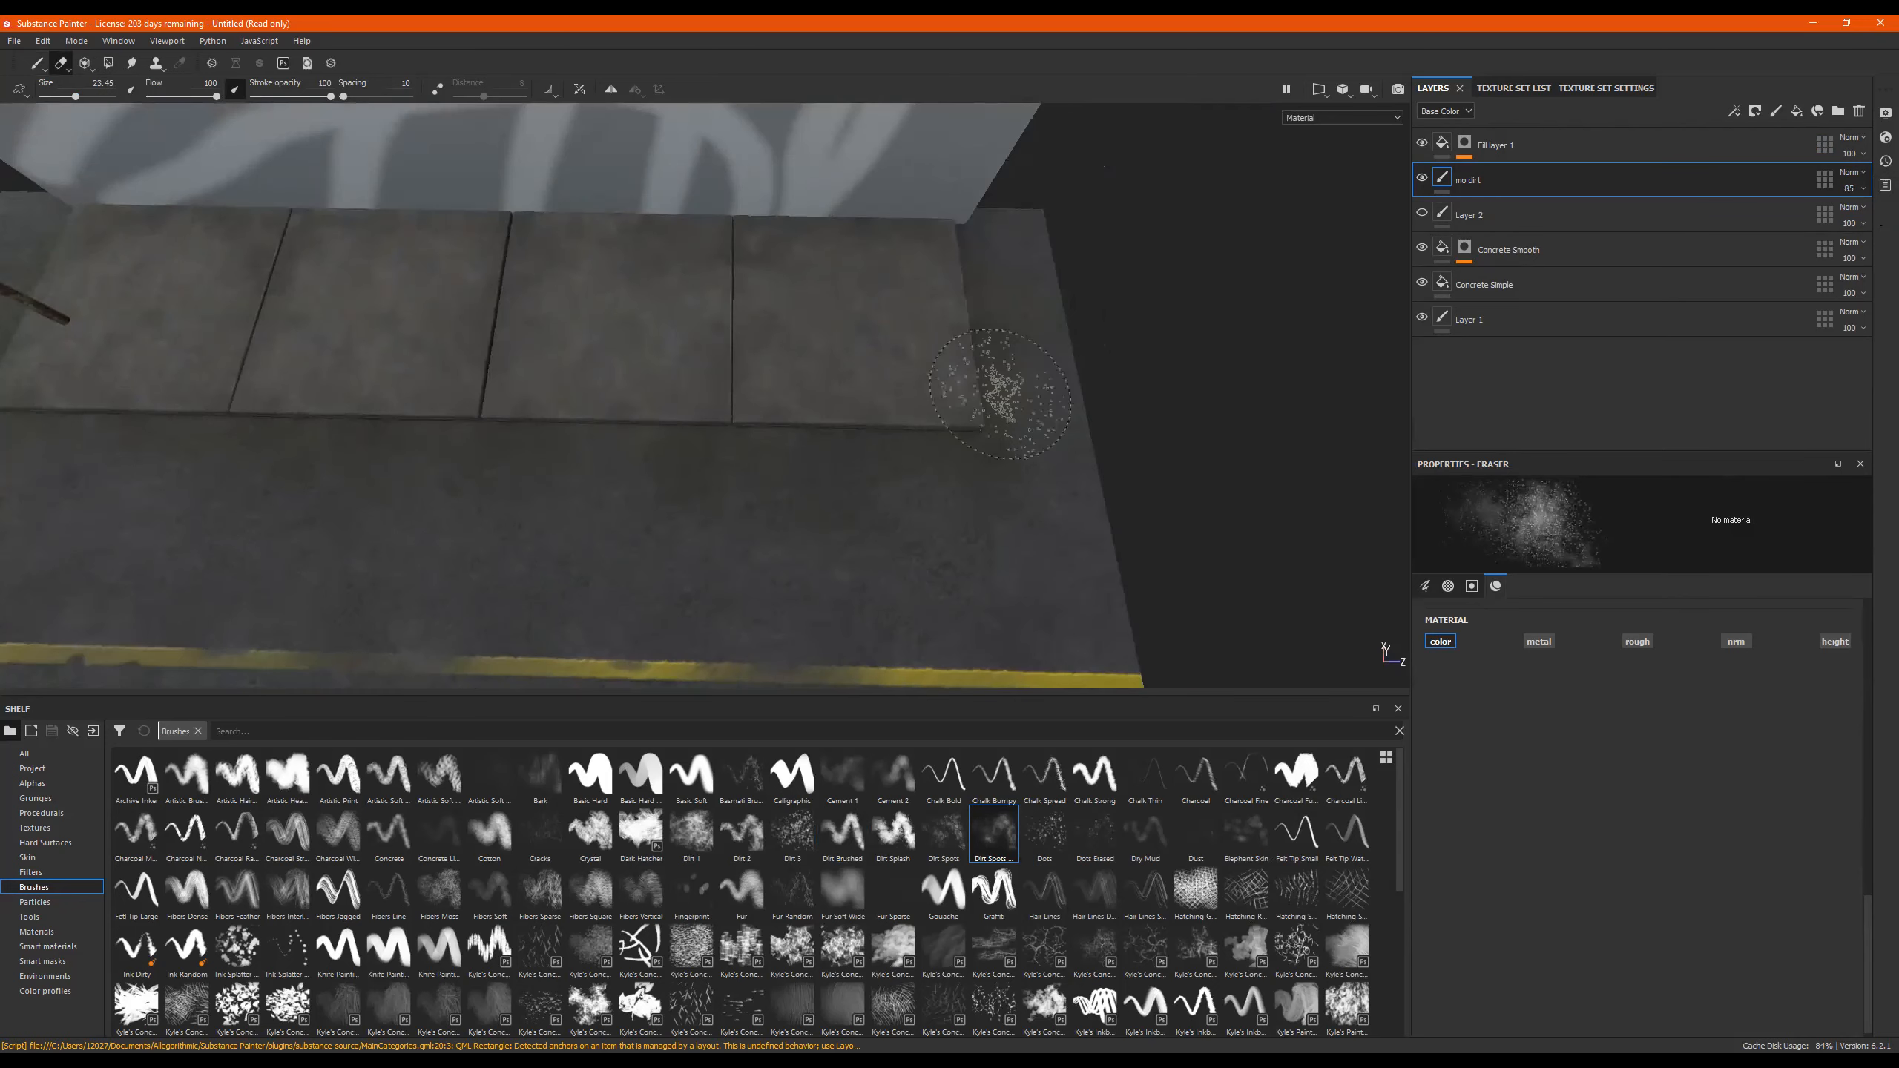
right_click_drag(792, 382, 729, 379, "alt")
mouse_move(729, 379)
left_mouse_down("alt")
mouse_move(632, 307)
mouse_move(564, 339)
left_mouse_up("alt")
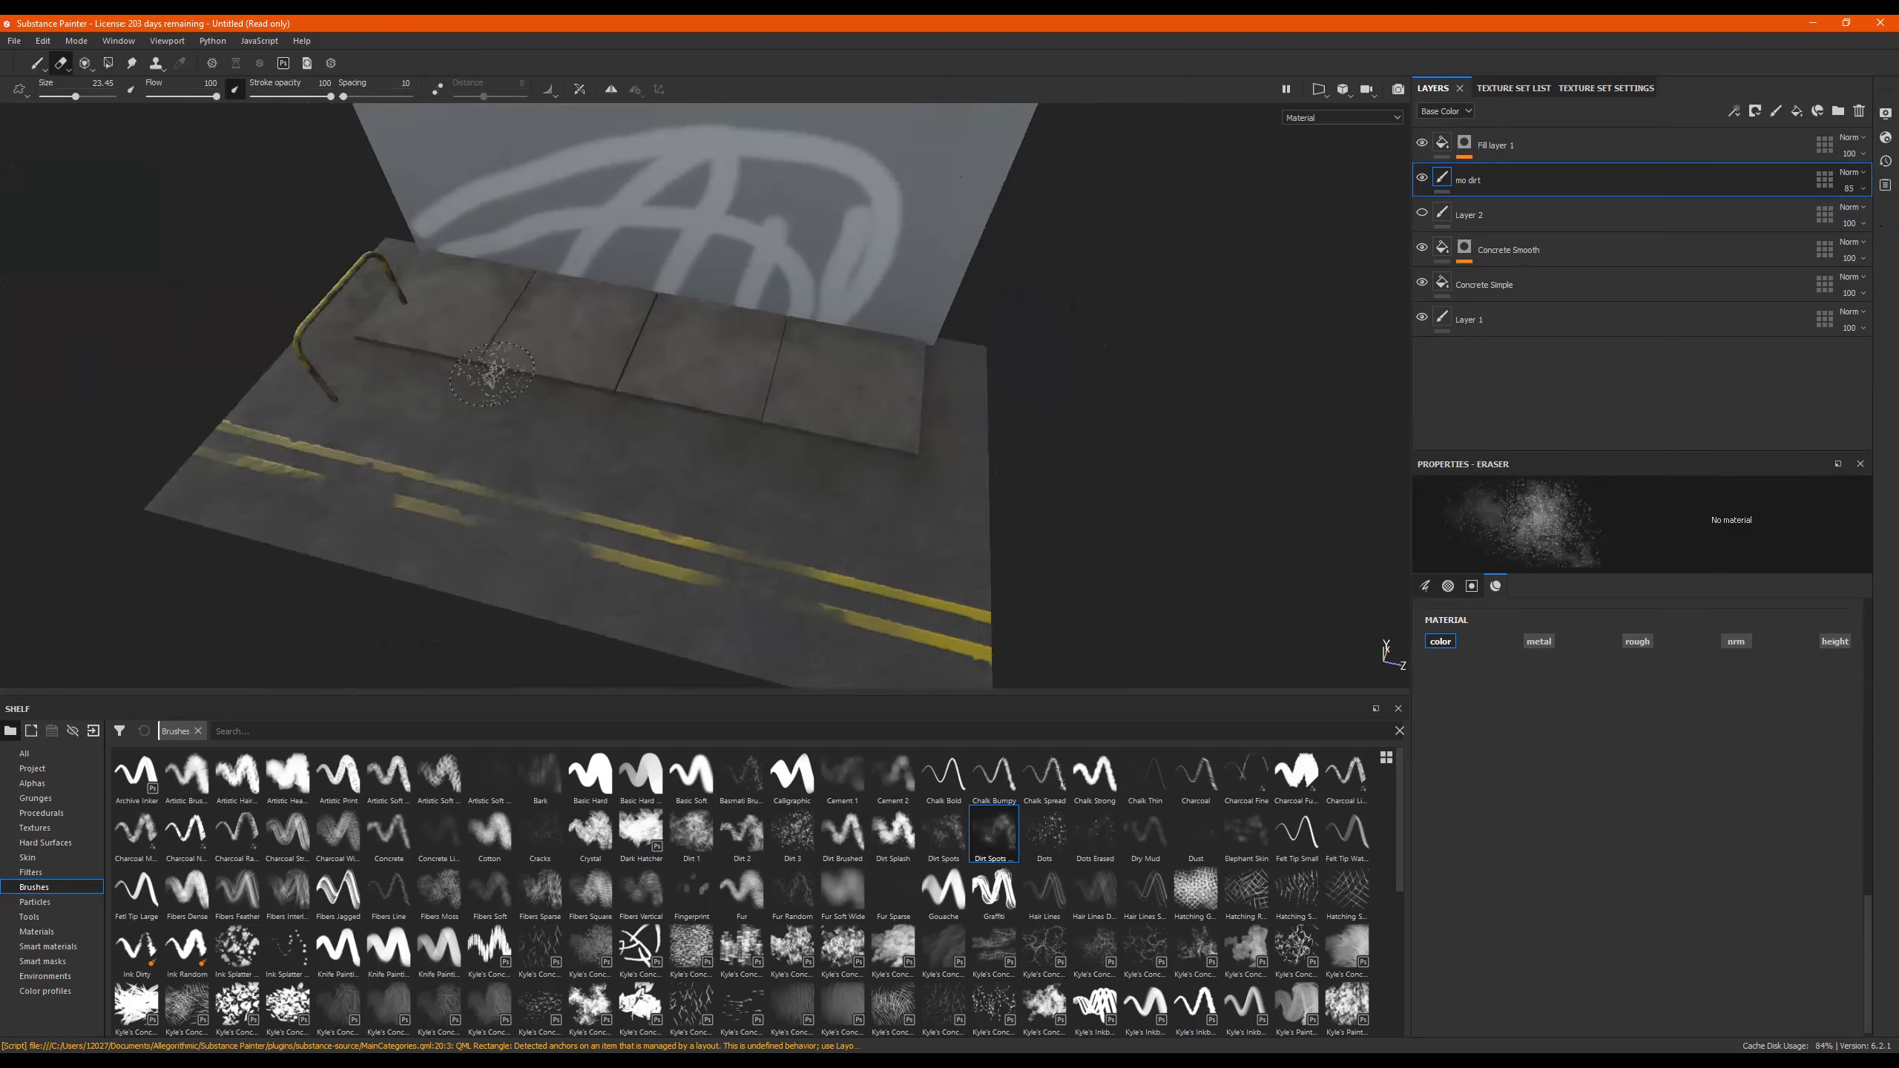
right_click_drag(492, 374, 805, 394, "alt")
left_click_drag(805, 394, 840, 421, "alt")
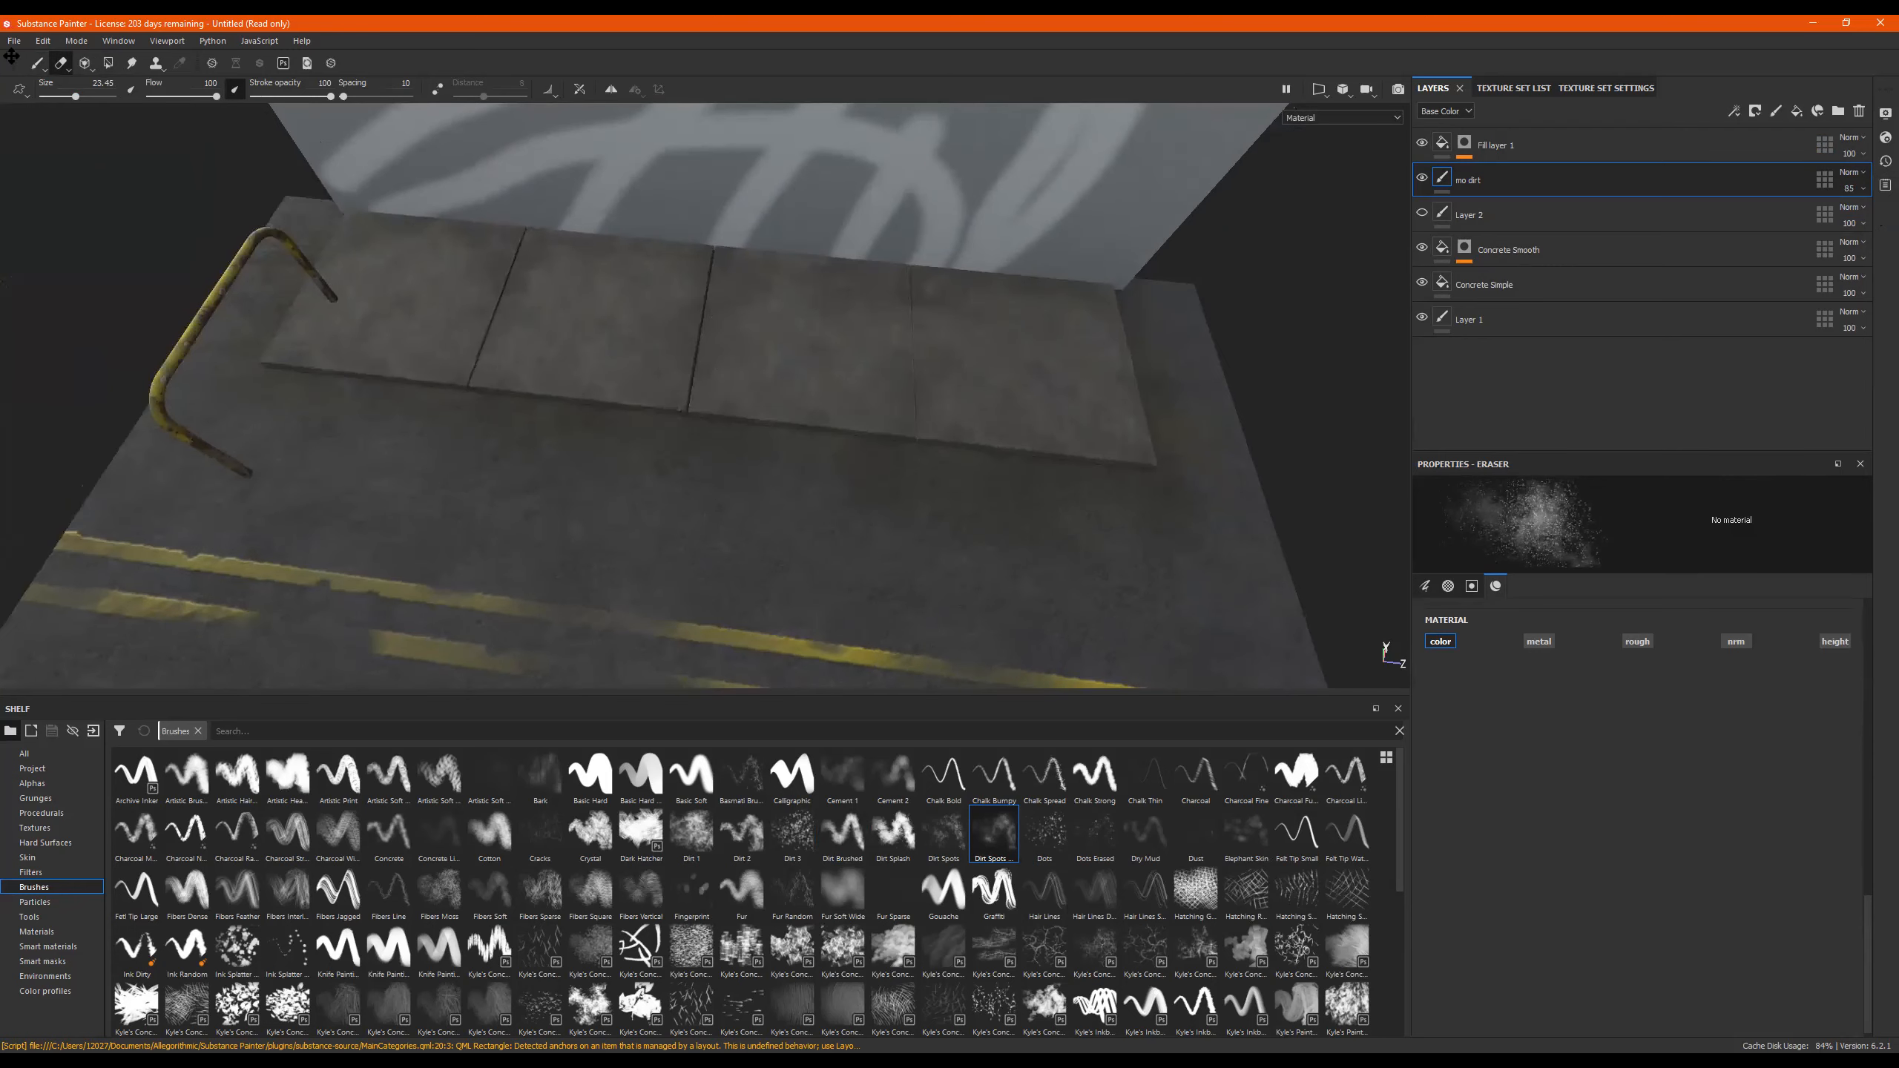
Erase a dab of dirt on the road near the double yellow lines, and return to the paint brush at size 100.
left_click(36, 63)
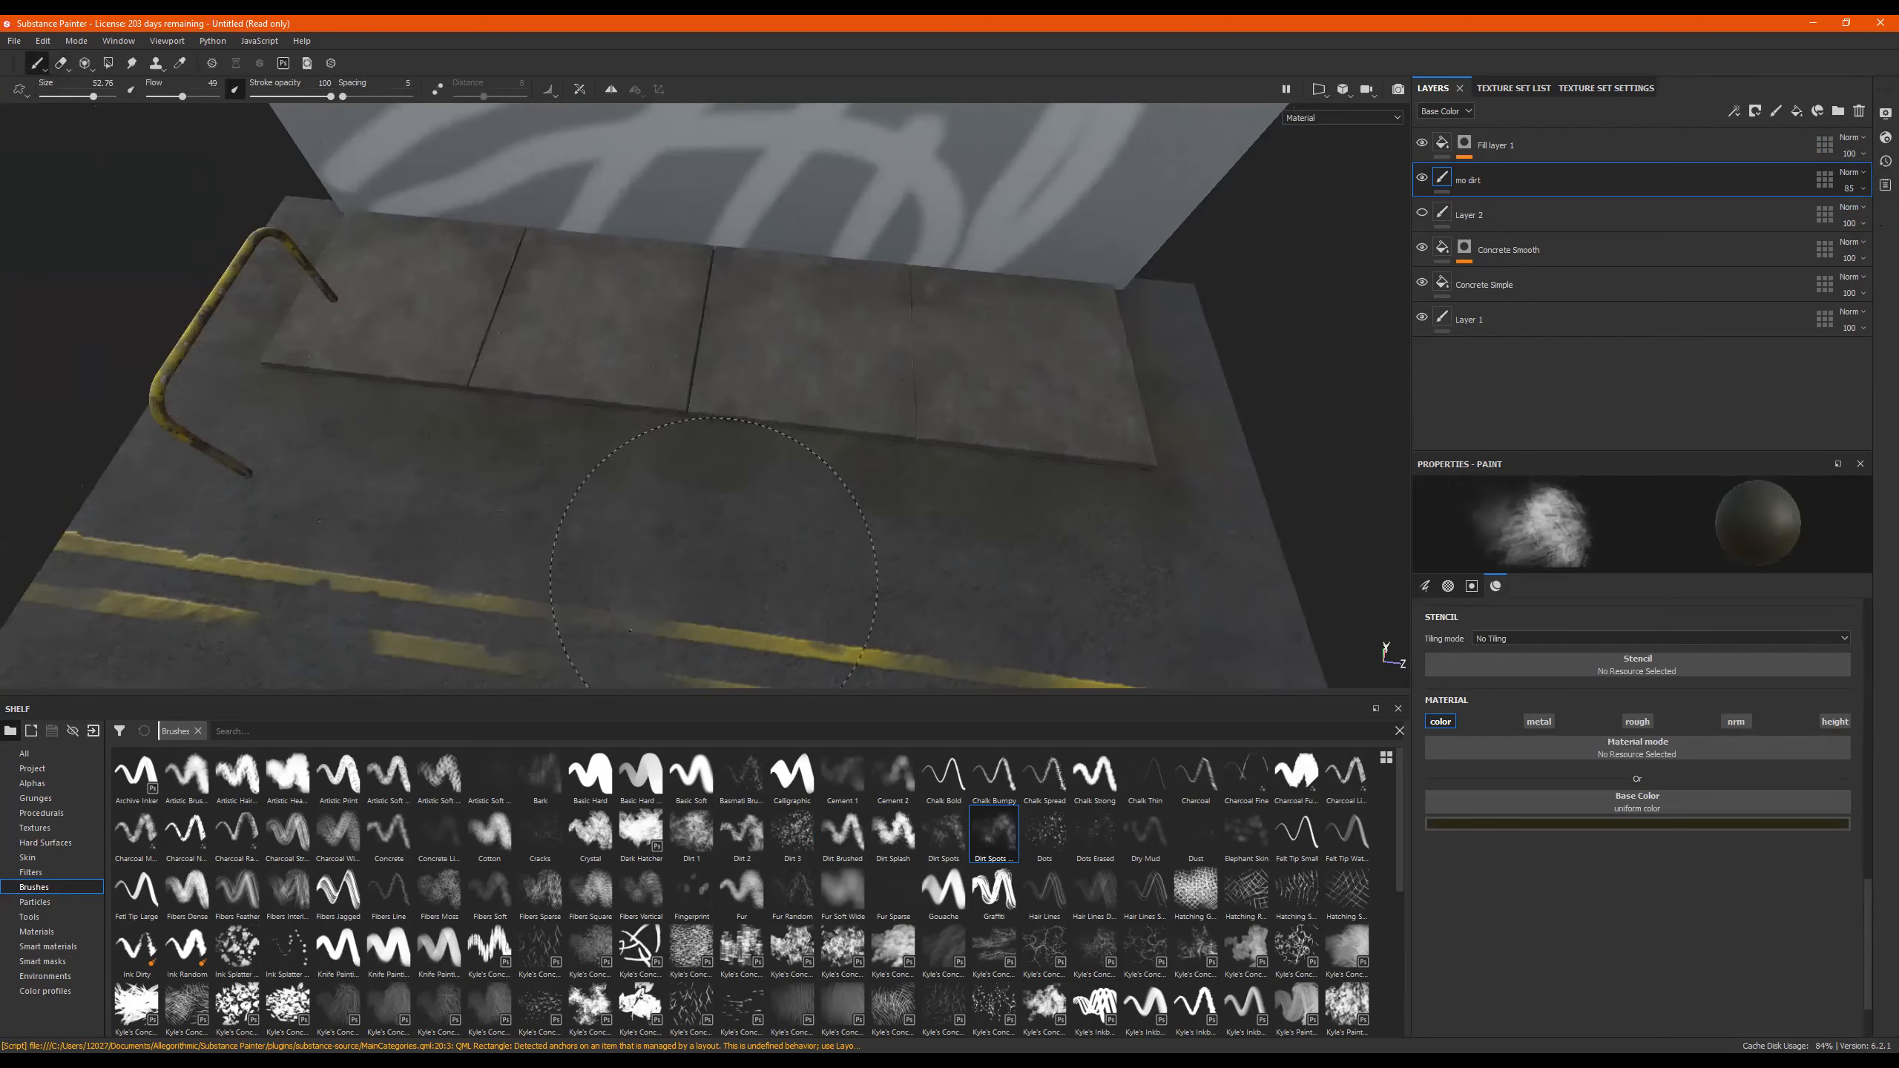
right_click_drag(764, 482, 504, 483, "alt")
left_click_drag(504, 483, 579, 508, "alt")
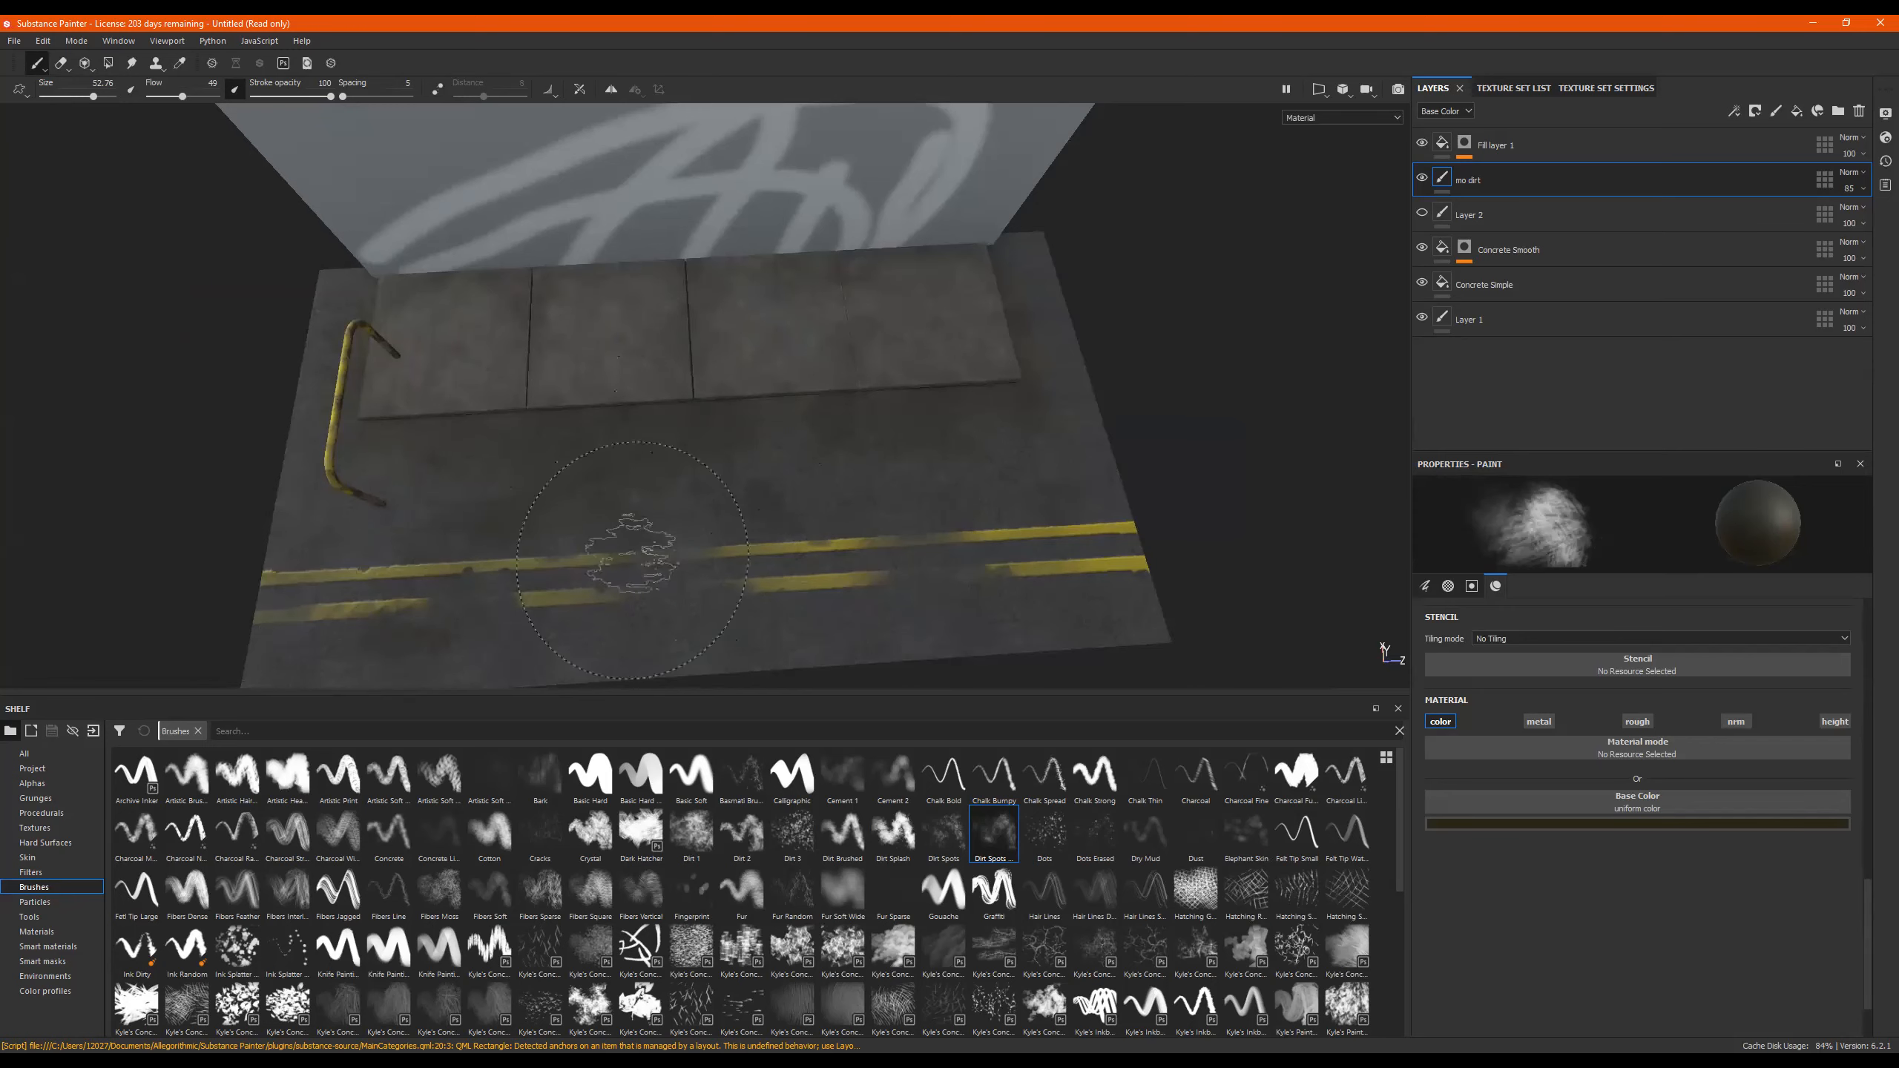
left_click_drag(564, 474, 577, 483, "alt")
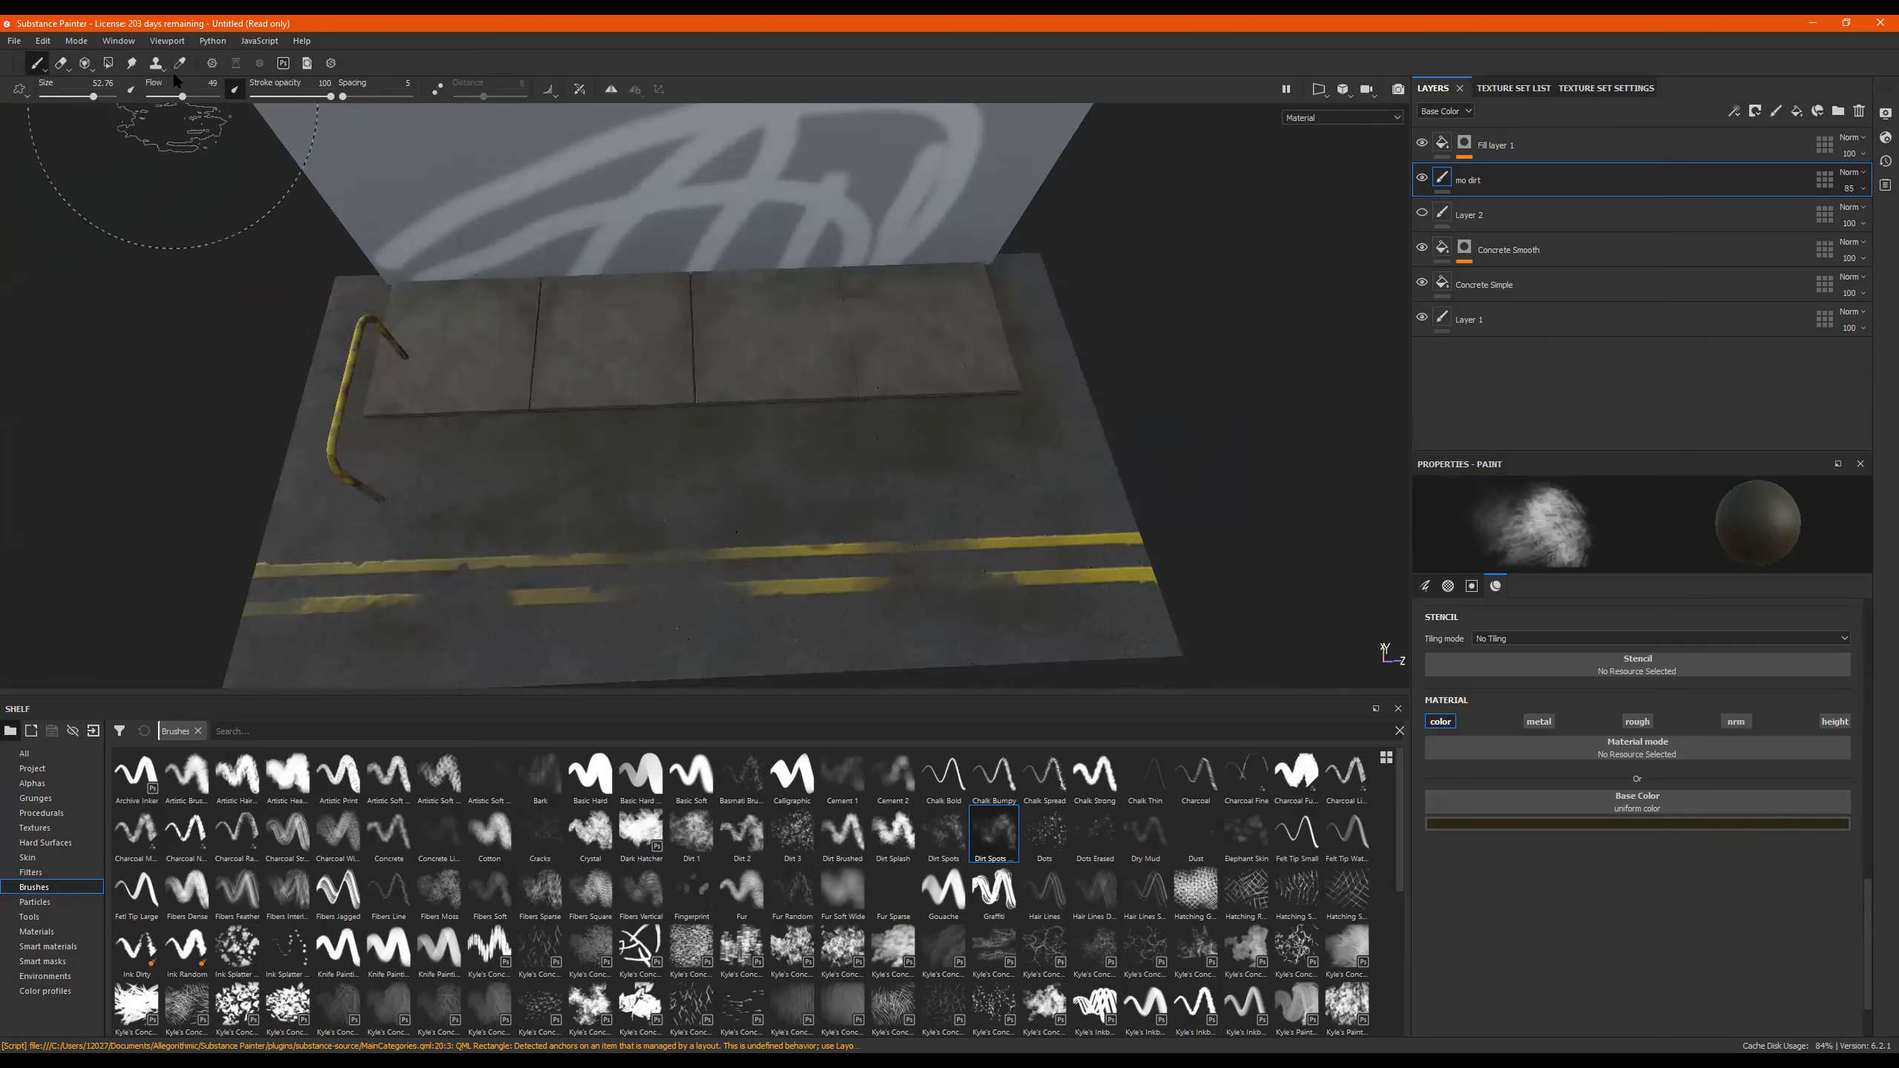
left_click(61, 63)
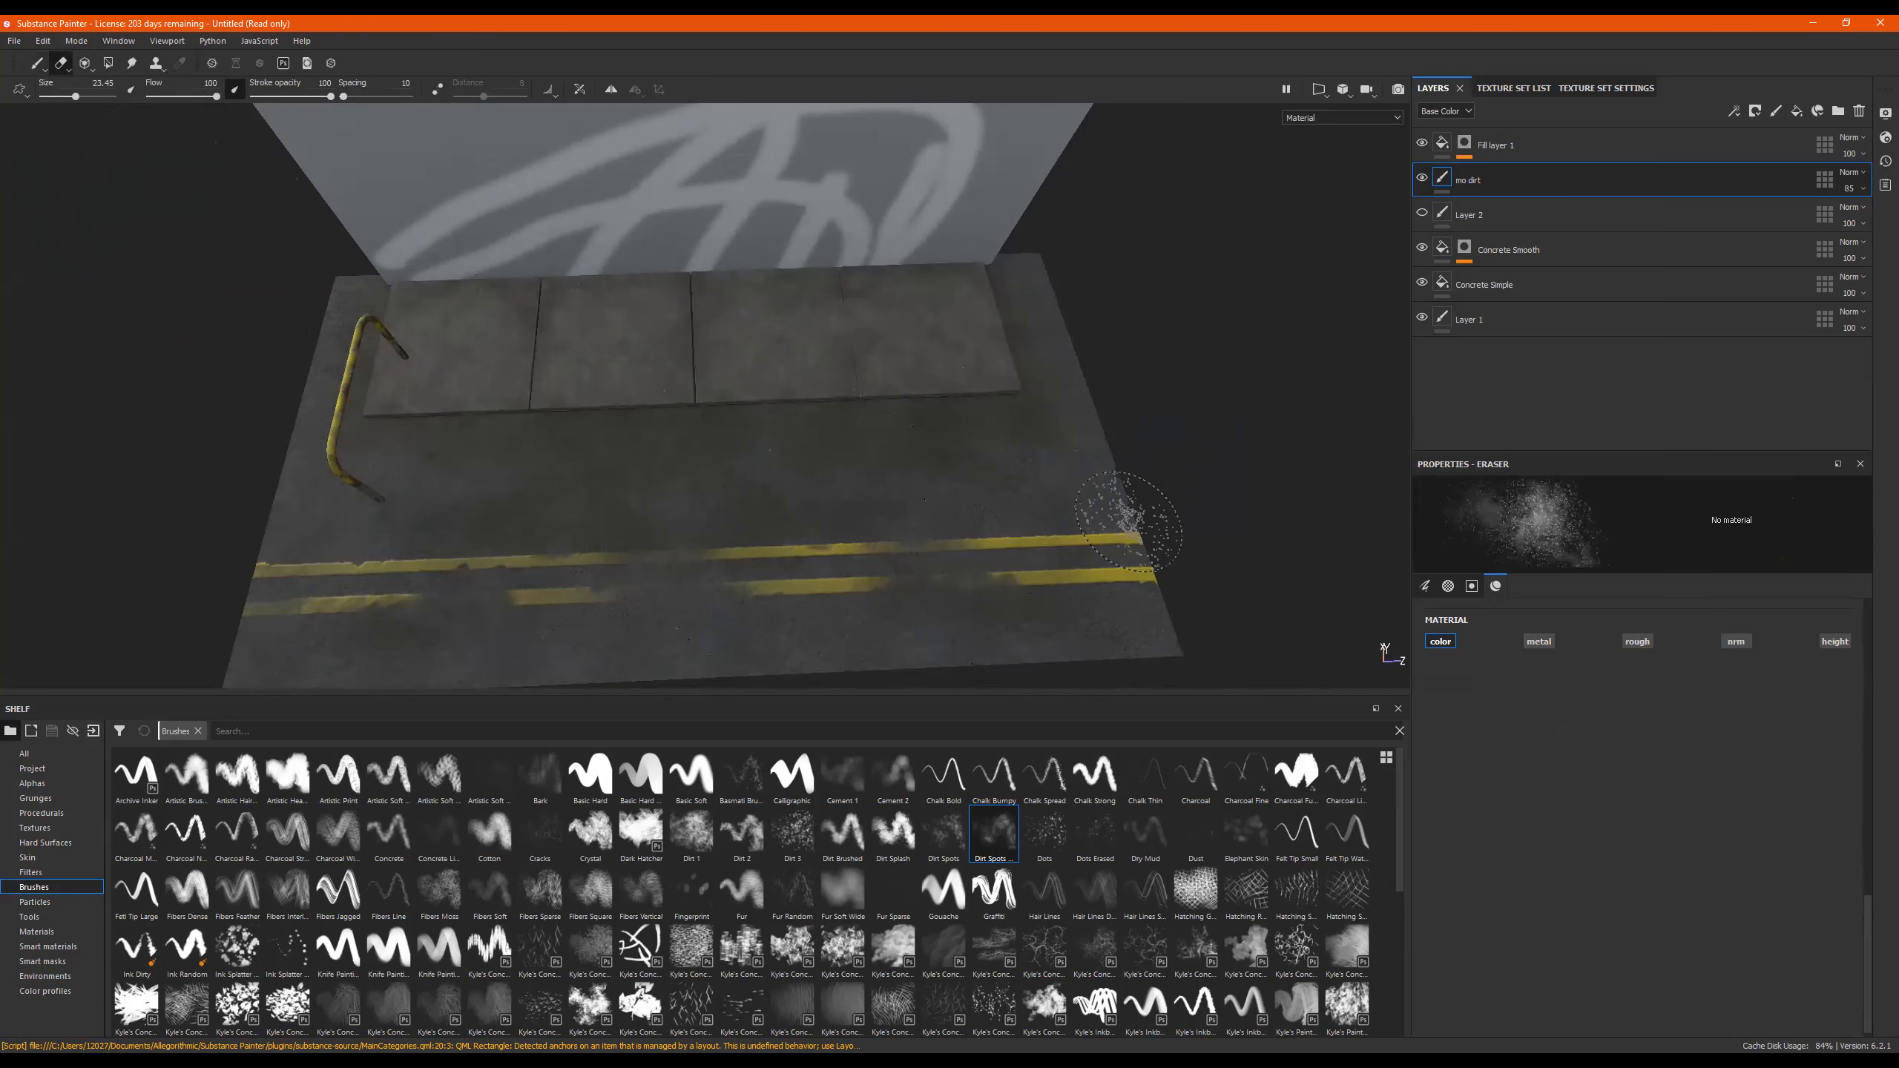
left_click_drag(773, 515, 769, 513)
left_click(35, 64)
left_click_drag(187, 97, 112, 97)
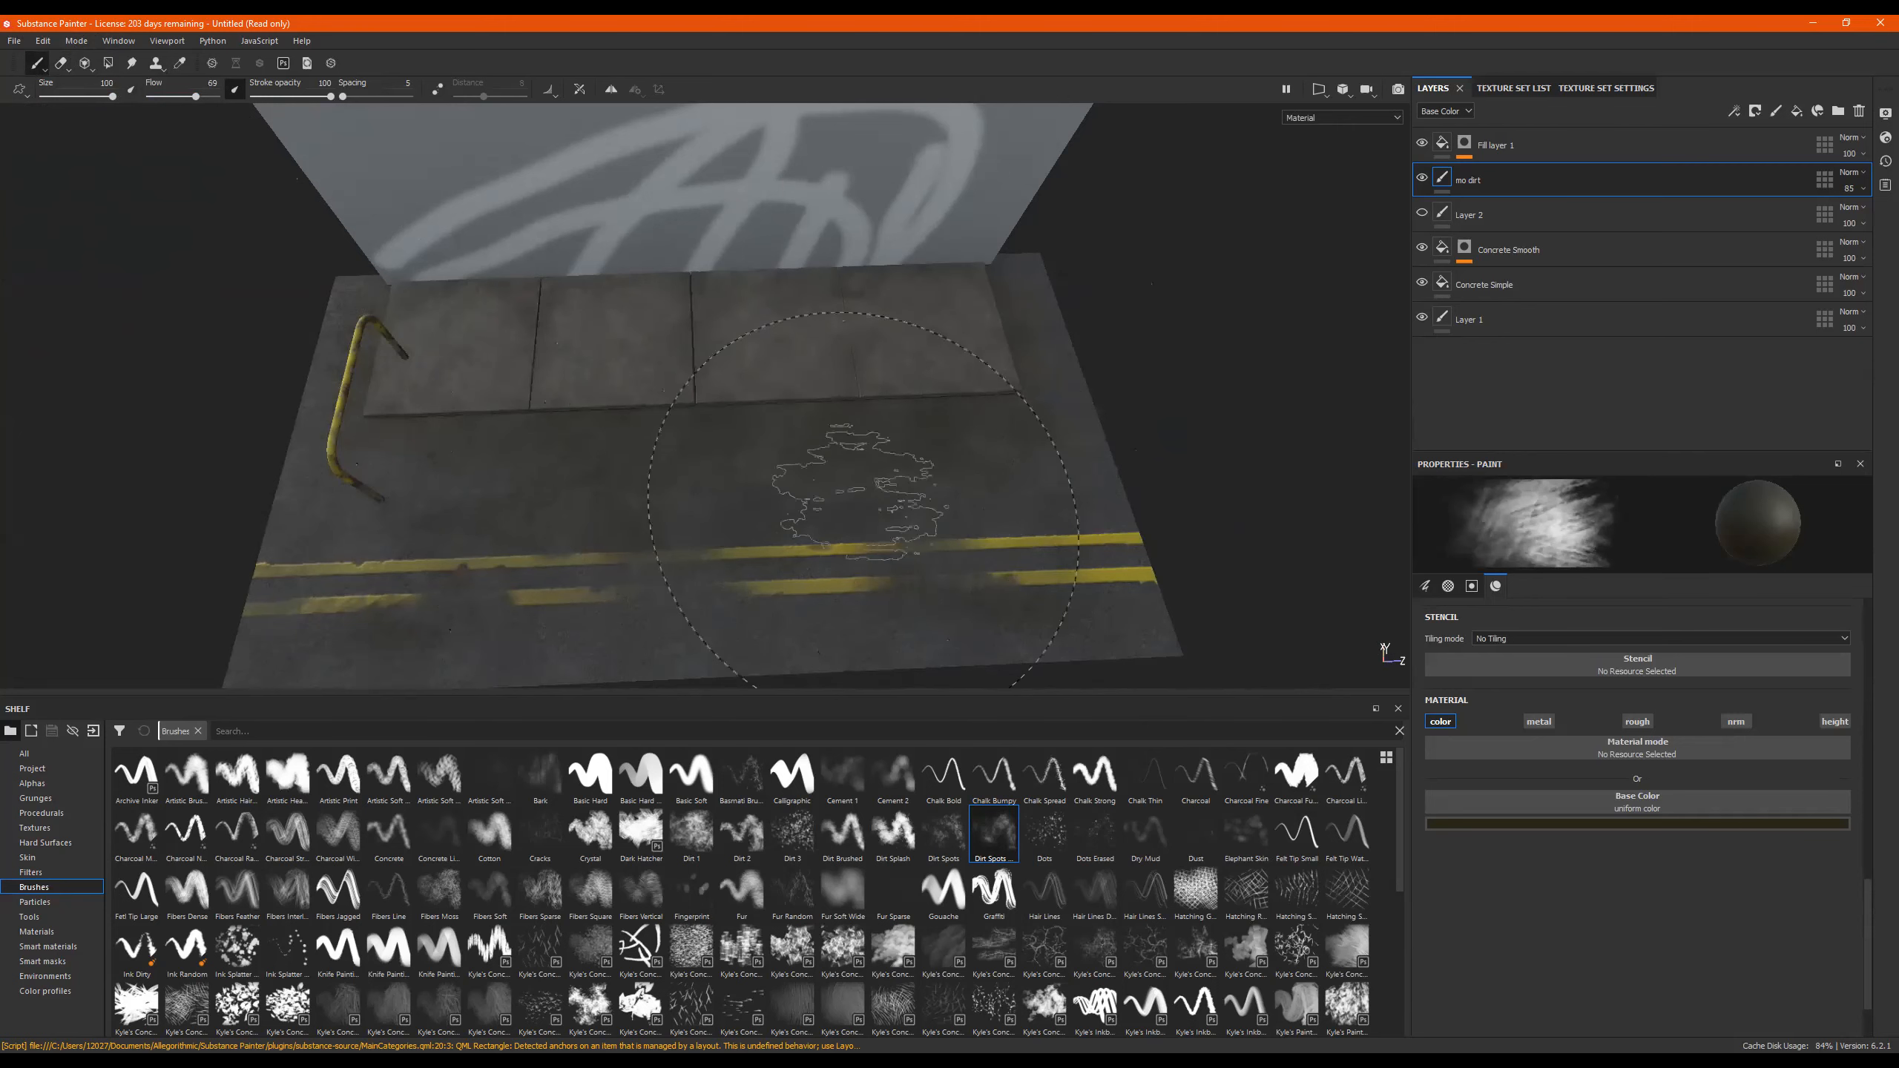
Examine the dirt on the road, pavement and wall base from several angles and distances.
left_click_drag(1081, 451, 759, 419, "alt")
right_click_drag(759, 419, 1047, 355, "alt")
middle_click_drag(1047, 356, 748, 449, "alt")
left_click_drag(748, 448, 931, 462, "alt")
right_click_drag(931, 461, 299, 465, "alt")
right_click_drag(882, 373, 635, 419, "alt")
left_click_drag(1047, 408, 1062, 325, "alt")
middle_click_drag(882, 337, 612, 470, "alt")
right_click_drag(613, 469, 935, 423, "alt")
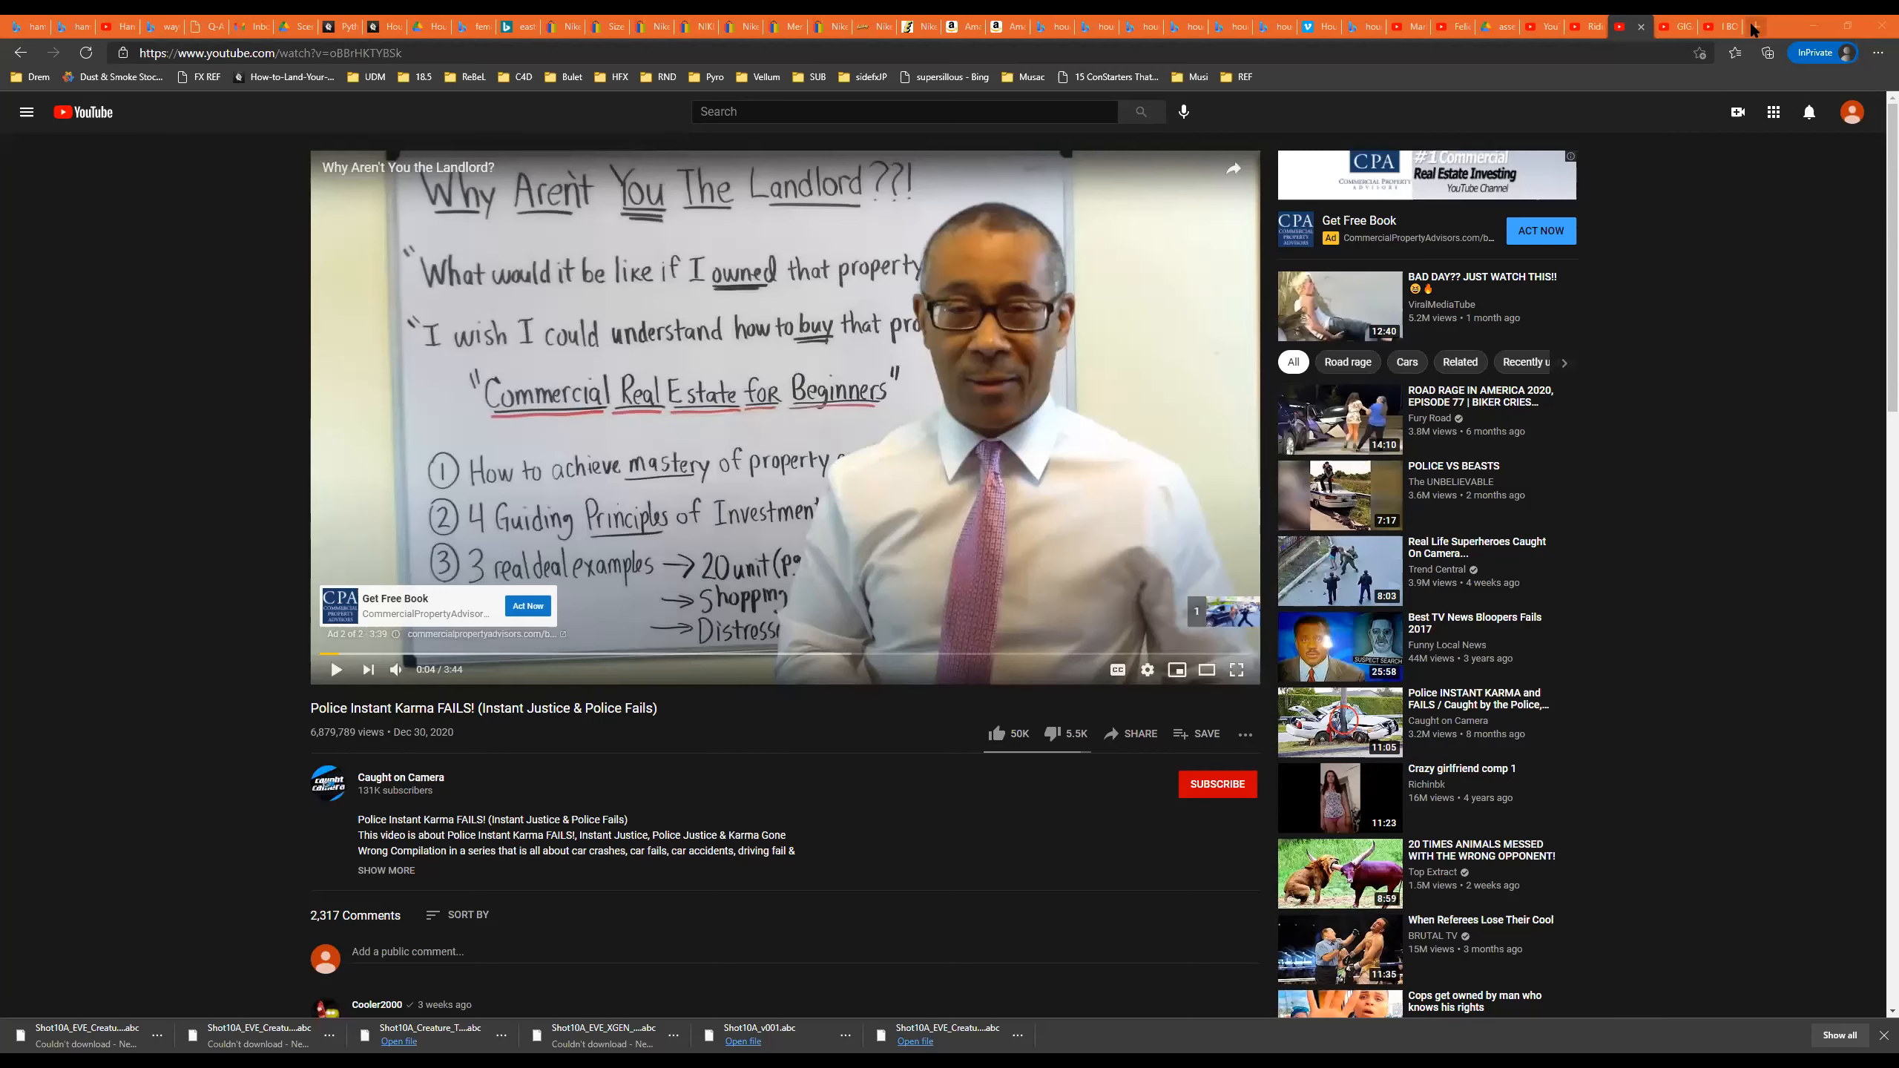
Switch to the web browser, search for "substance share" in a new tab and open the Substance Share site.
key("ctrl+t")
type("s")
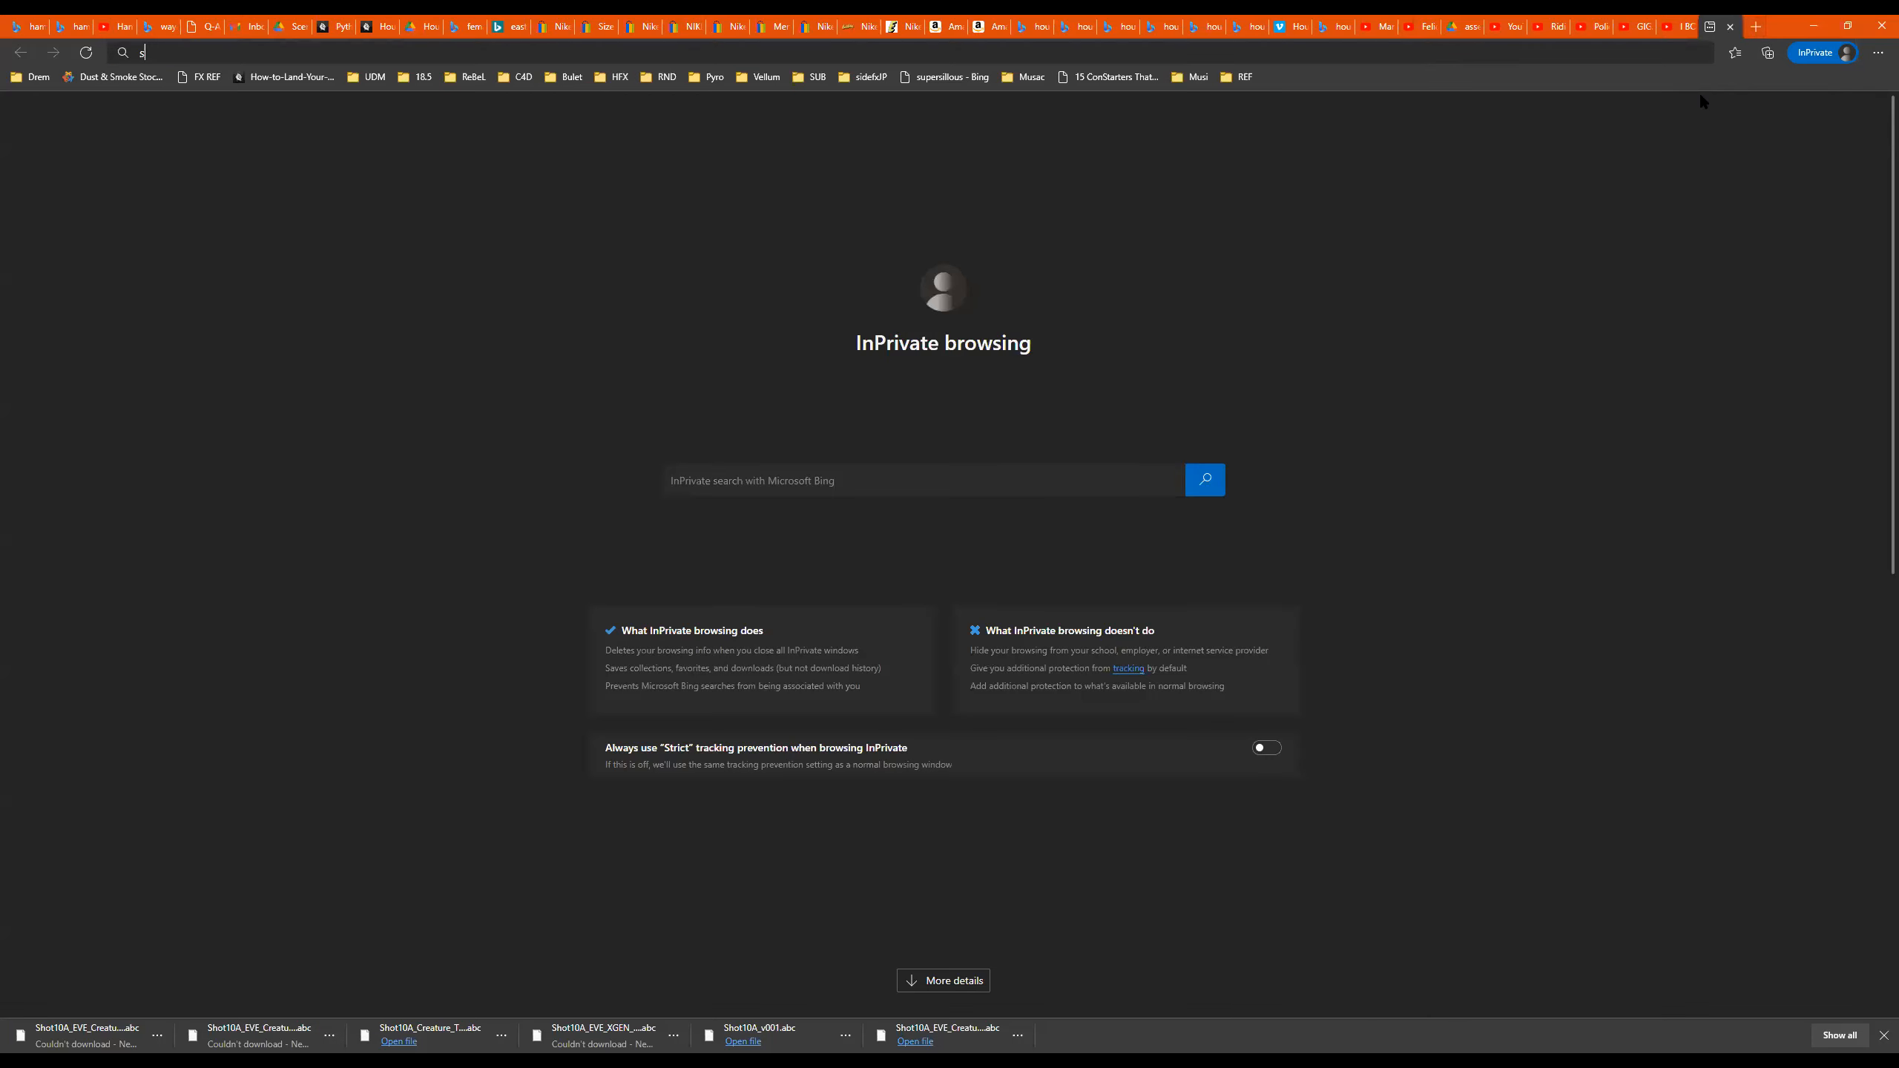
type("ubstance share")
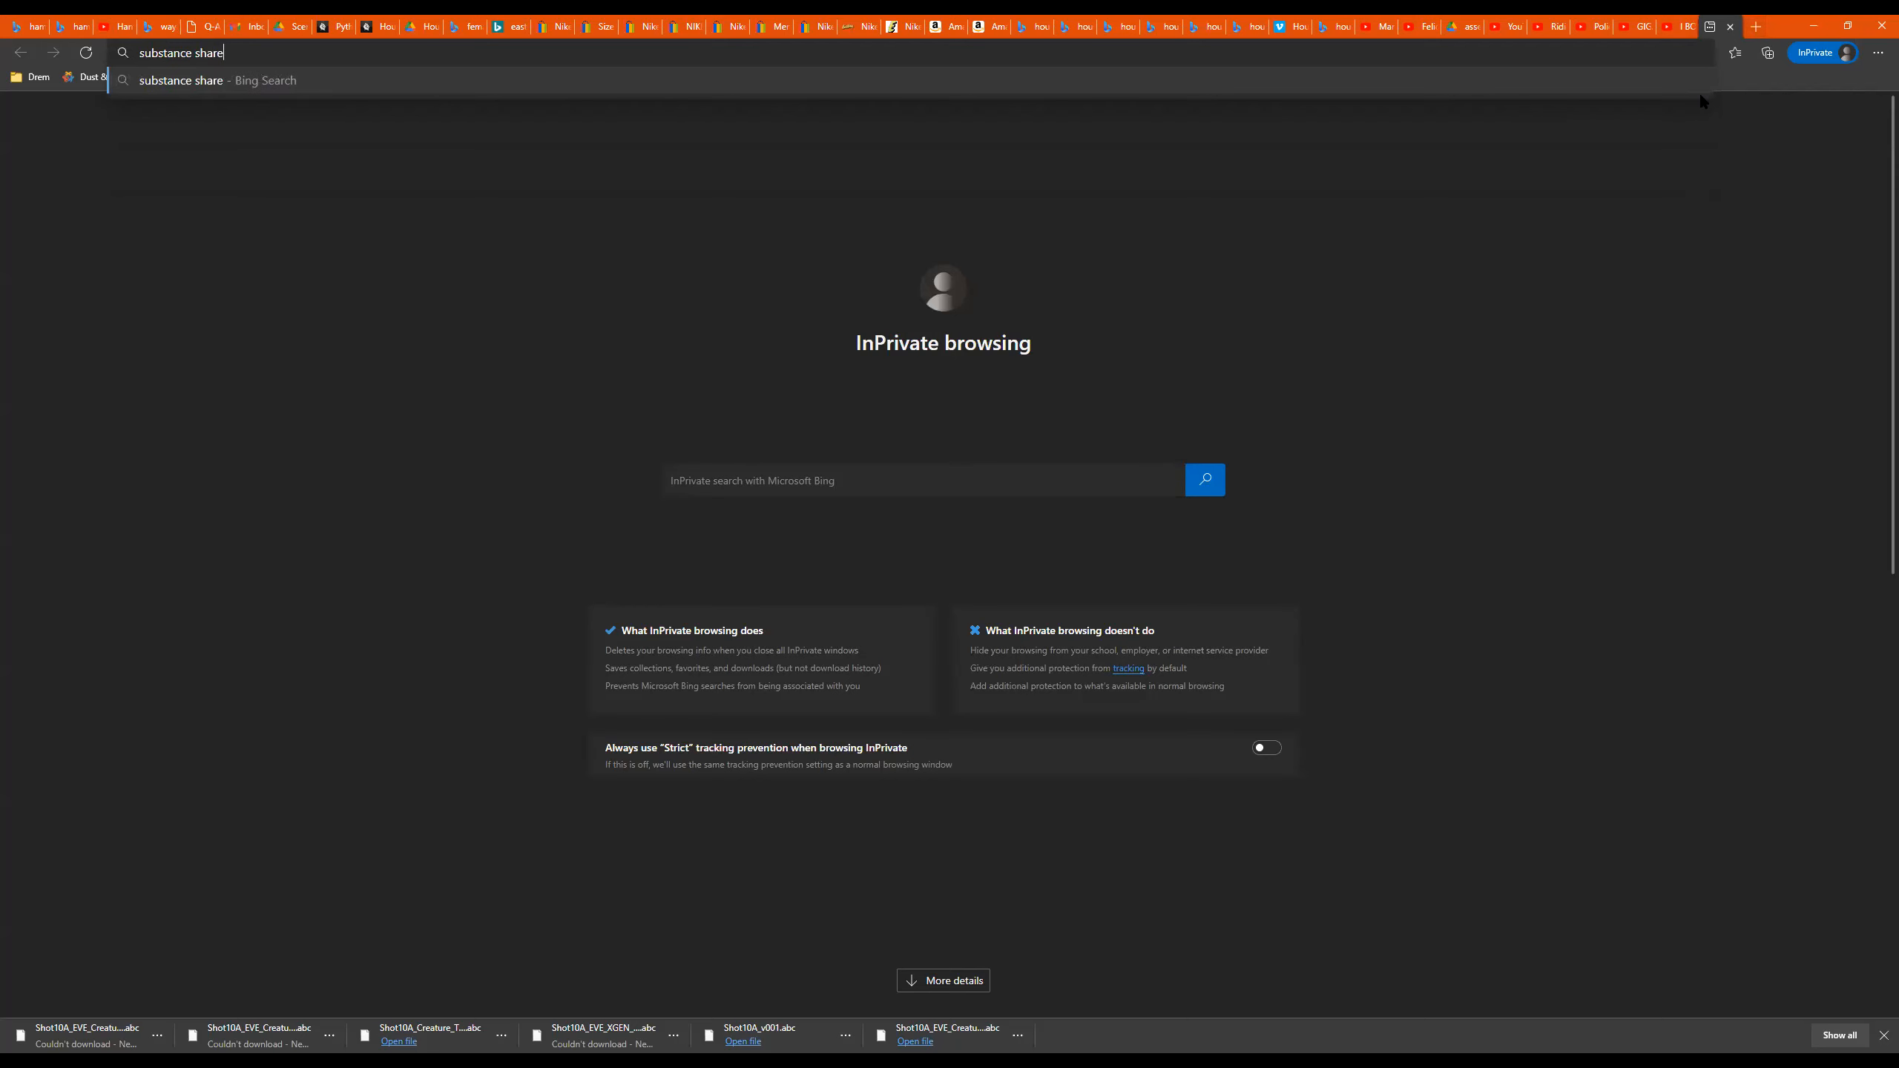
key("Return")
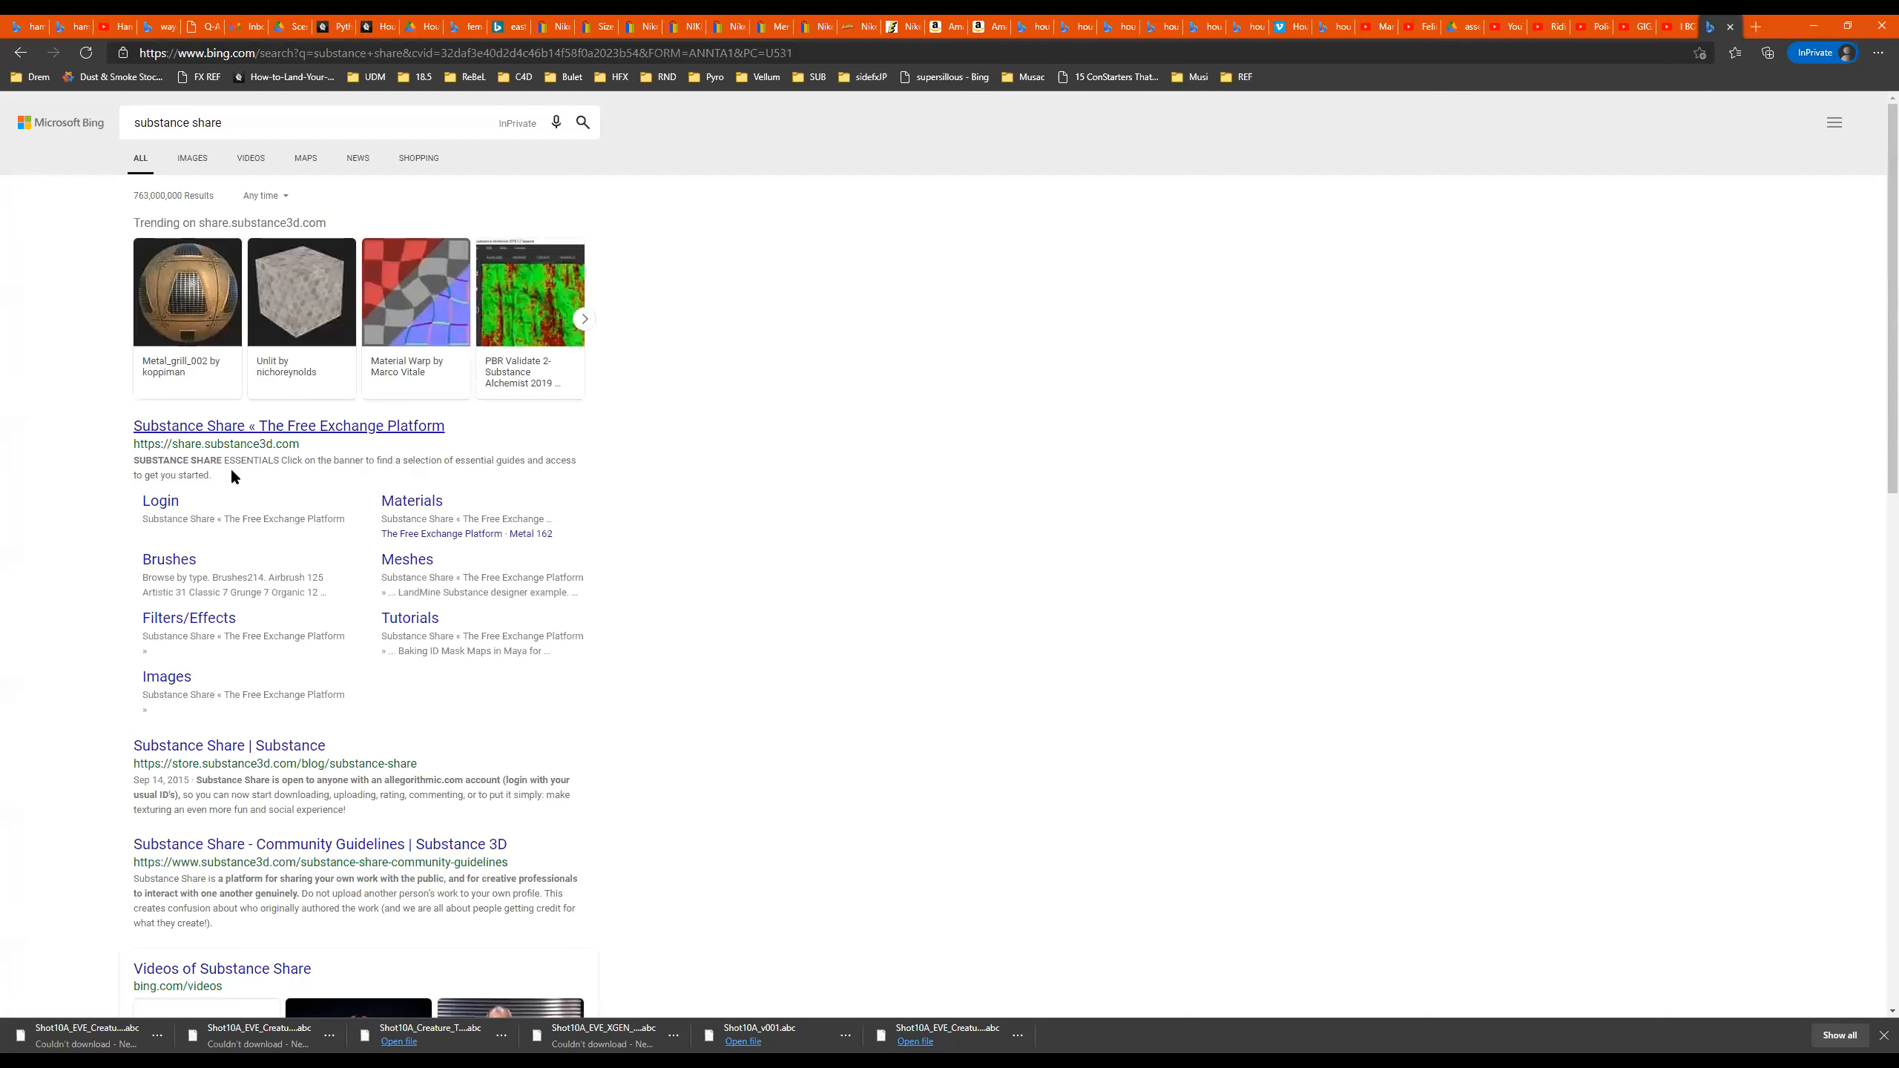
left_click(258, 426)
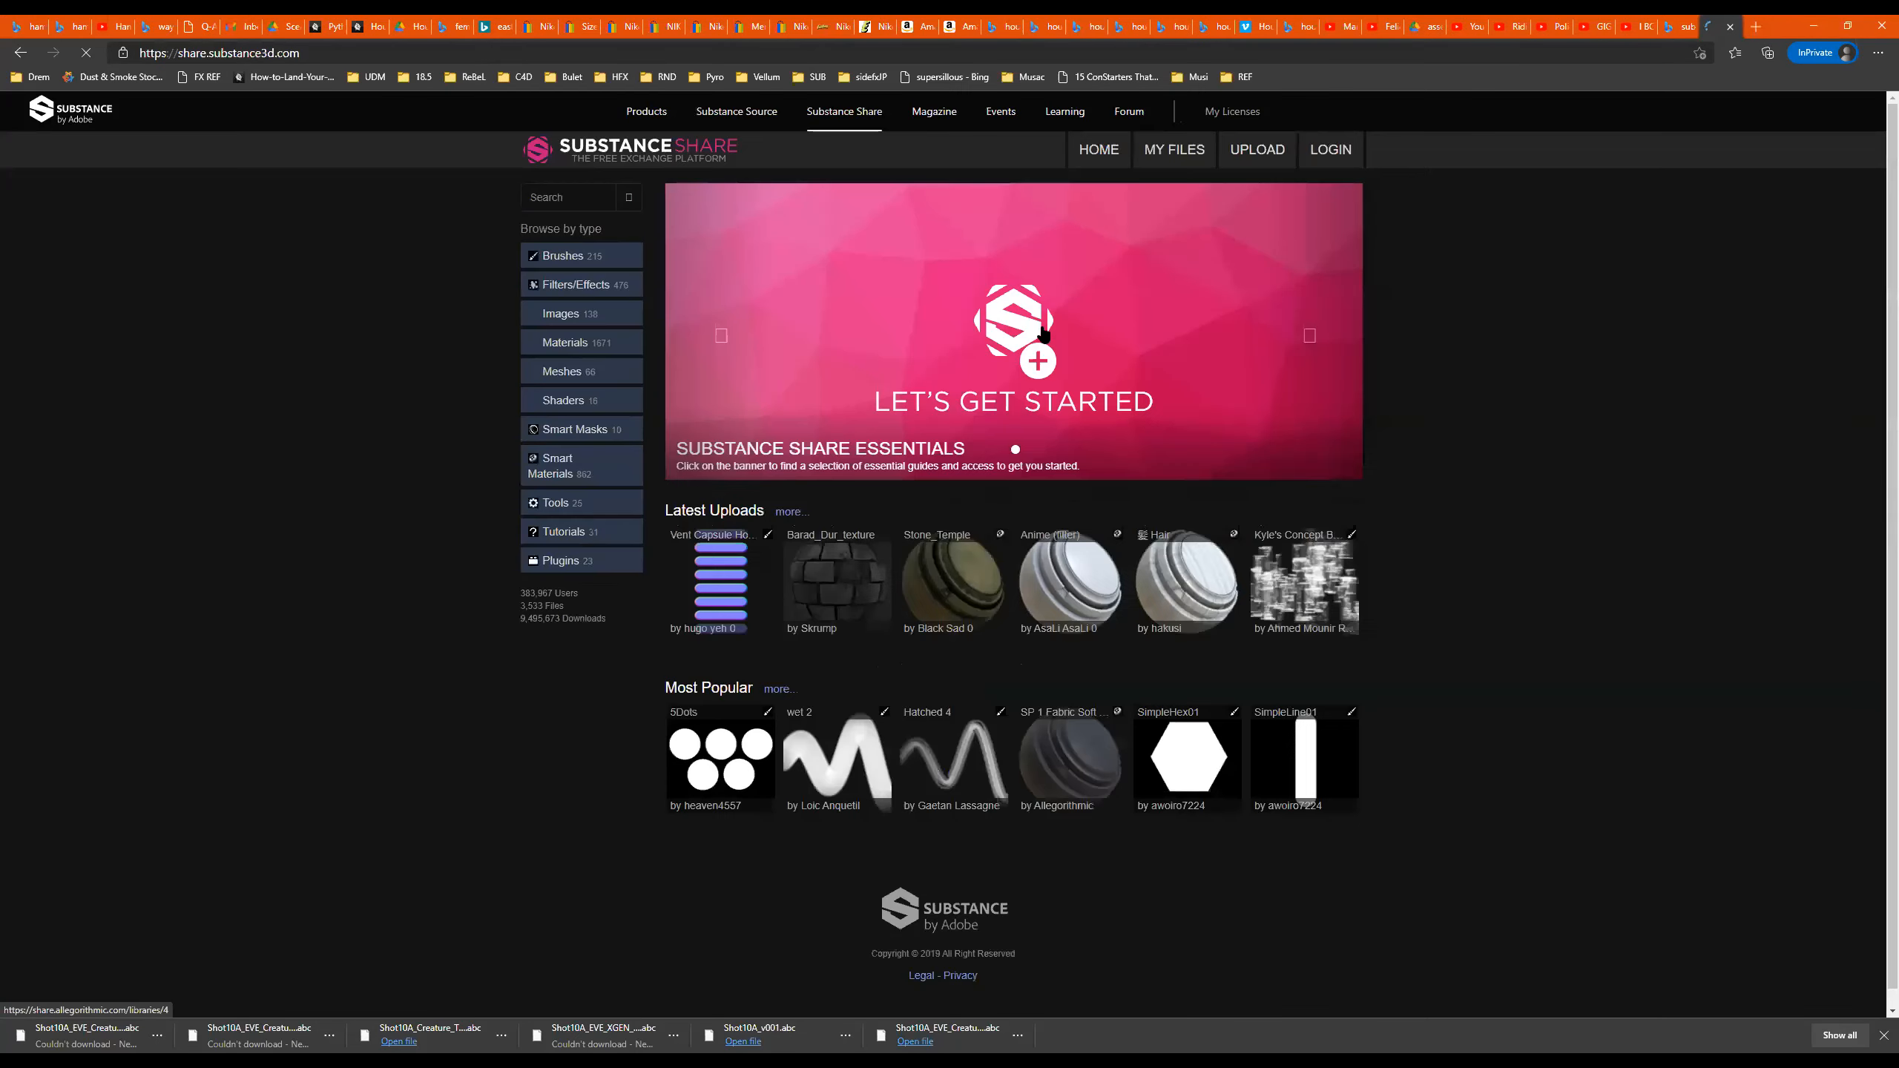
Search Substance Share for "brick" and request the download of the Stylized Brick material.
left_click(597, 199)
type("brick")
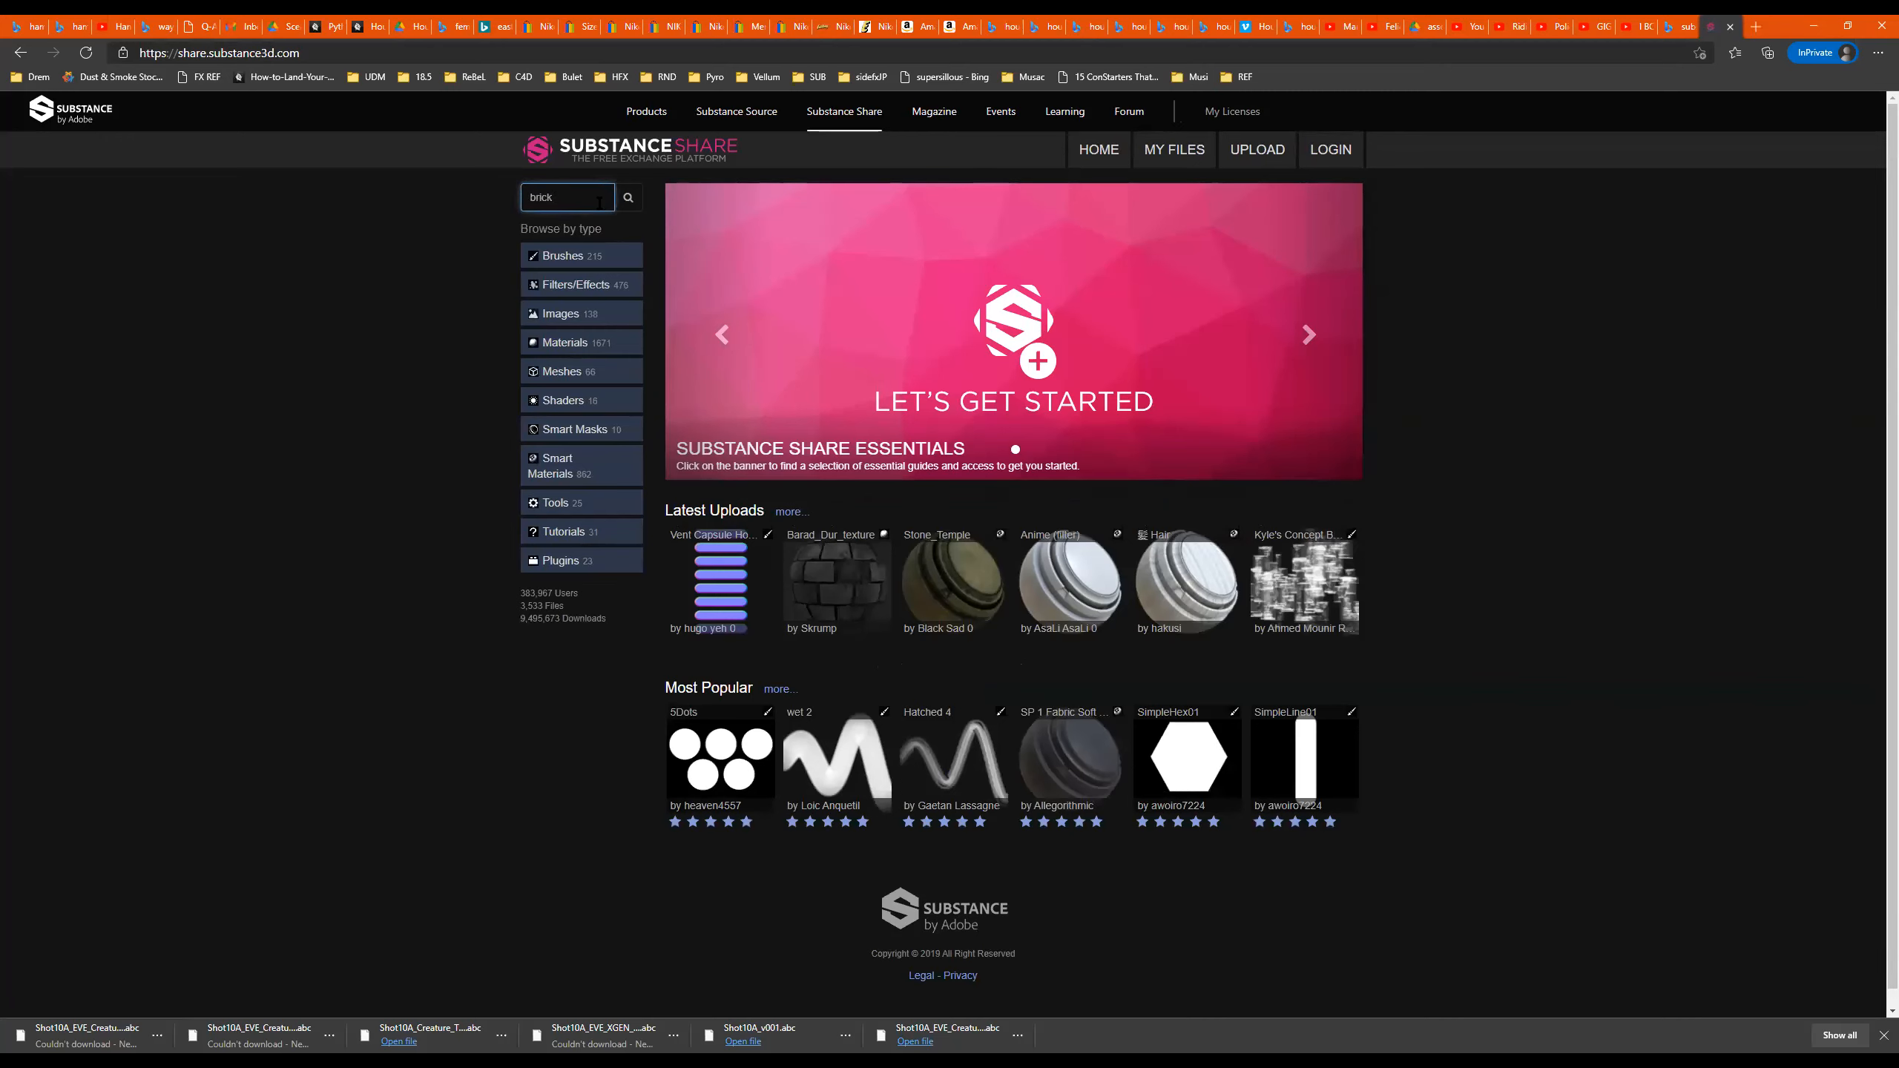
key("Return")
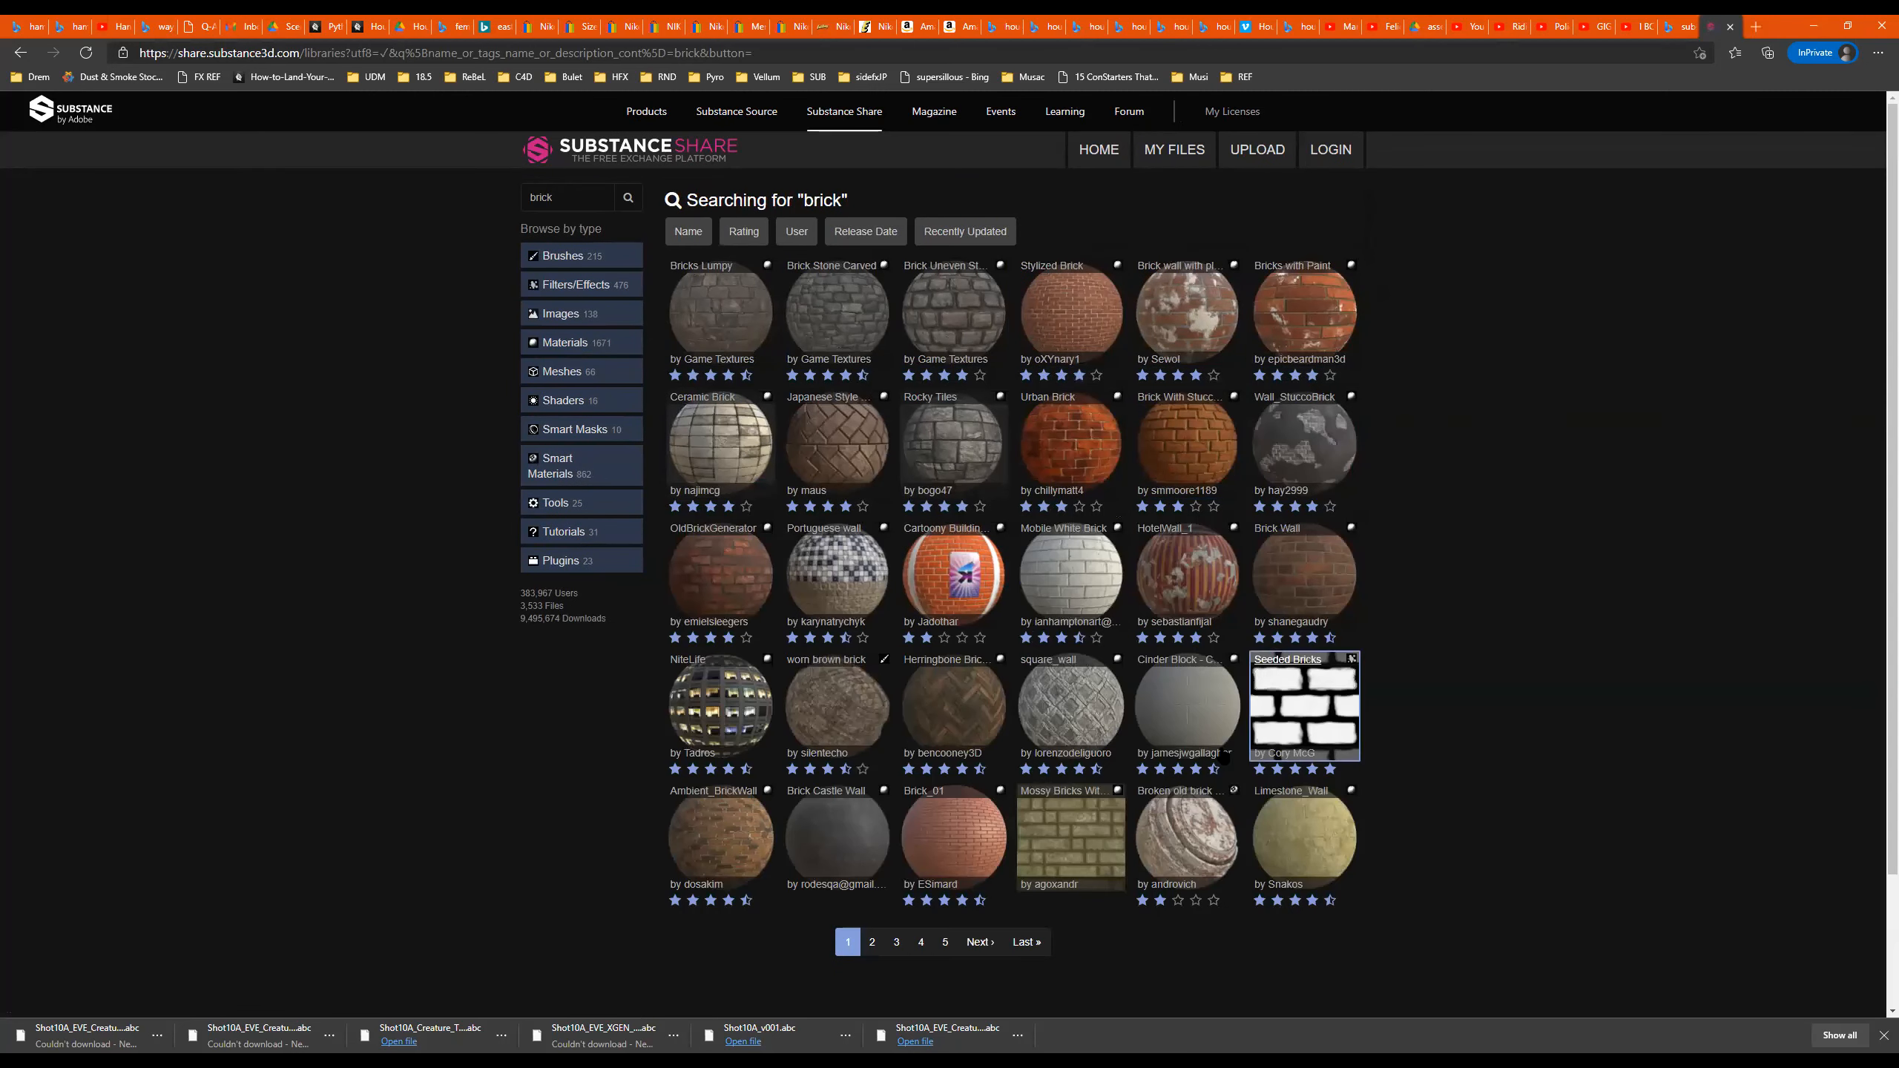
left_click(1060, 323)
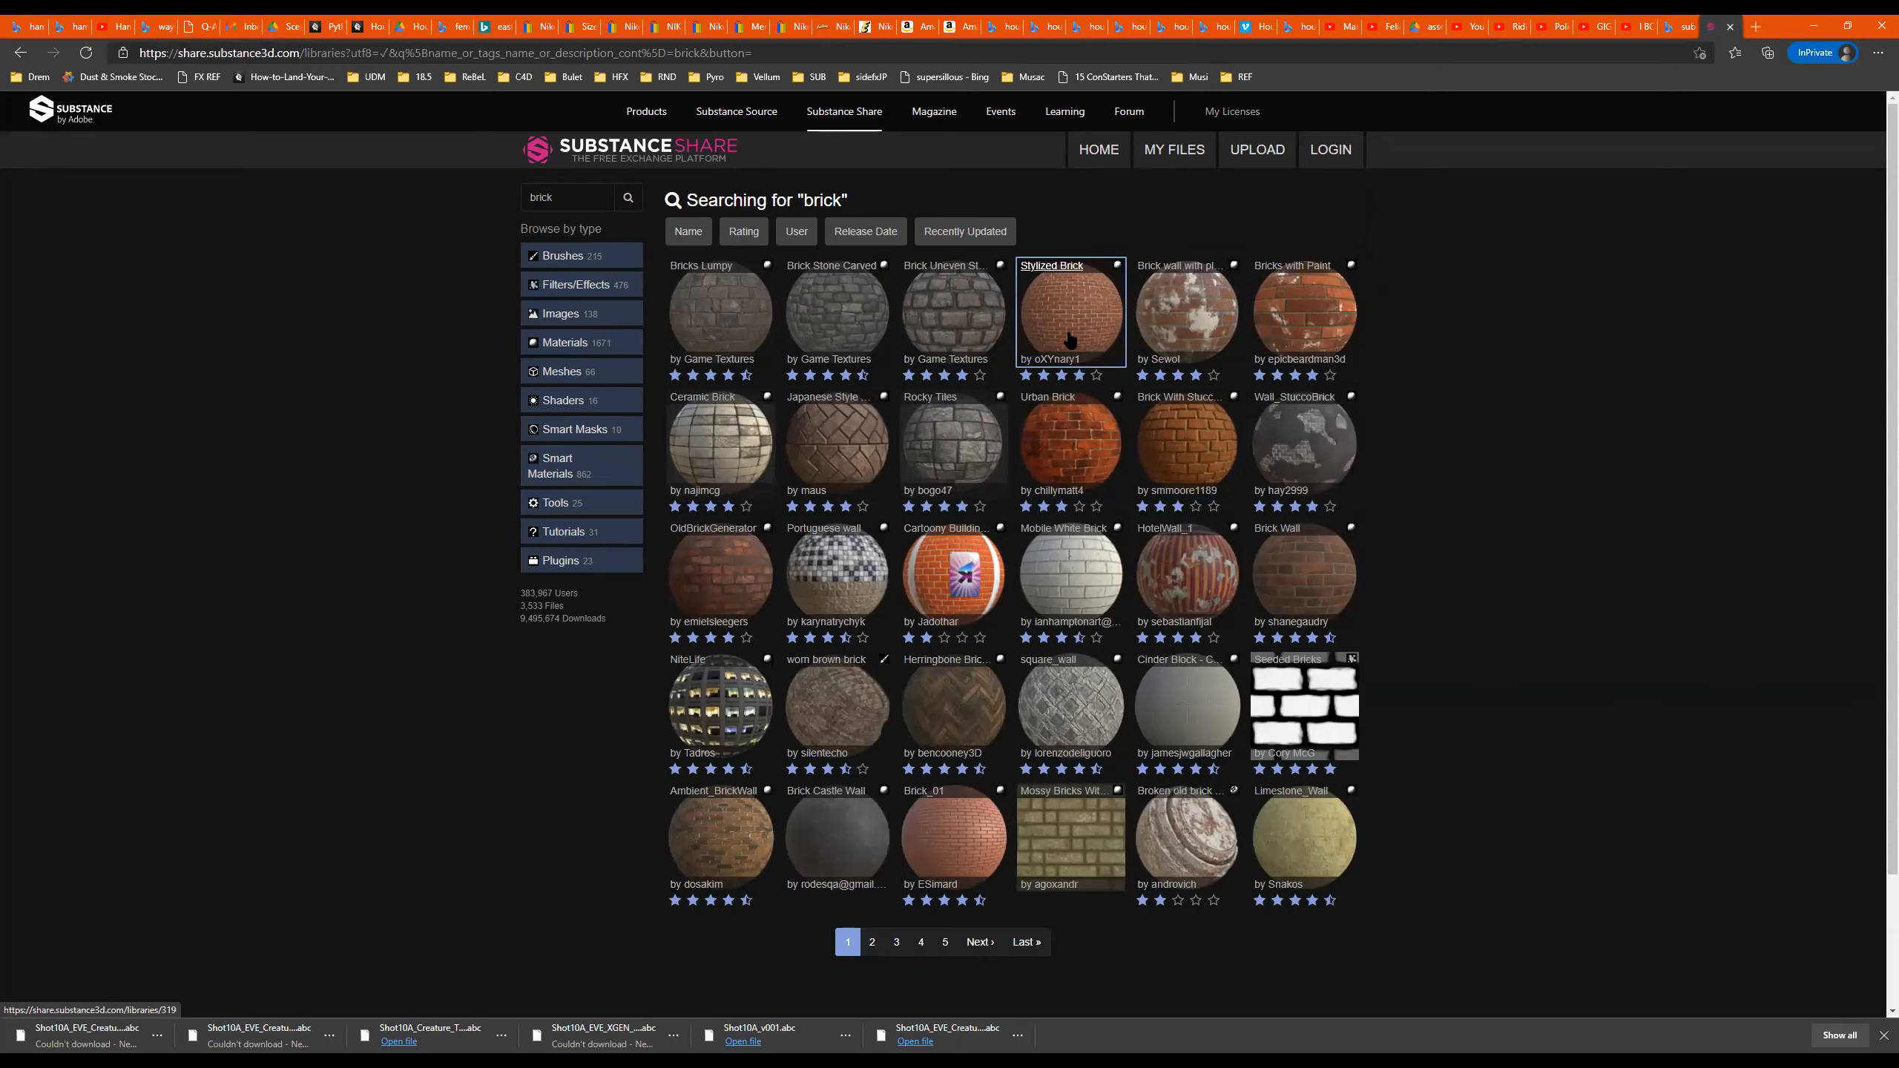
left_click(1316, 428)
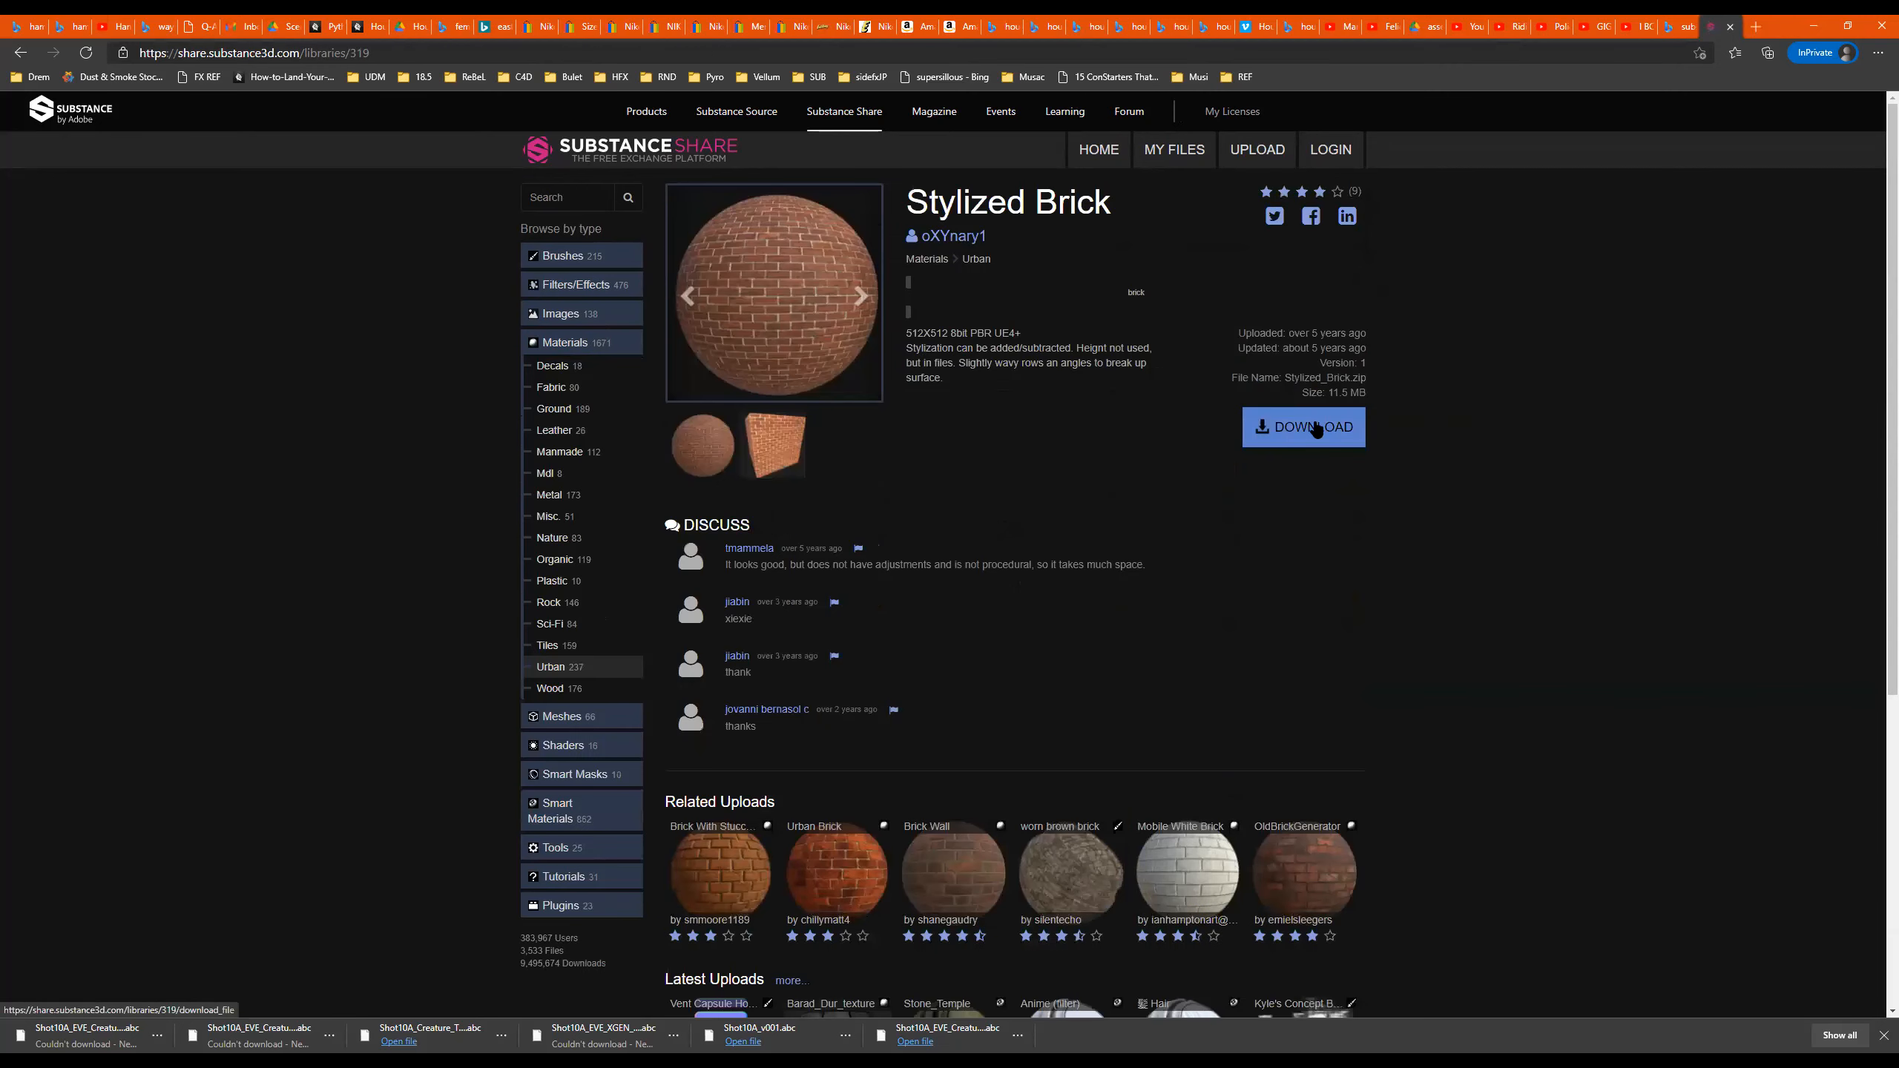
Try to log in to Substance Share with the account e-mail and password.
left_click(1024, 341)
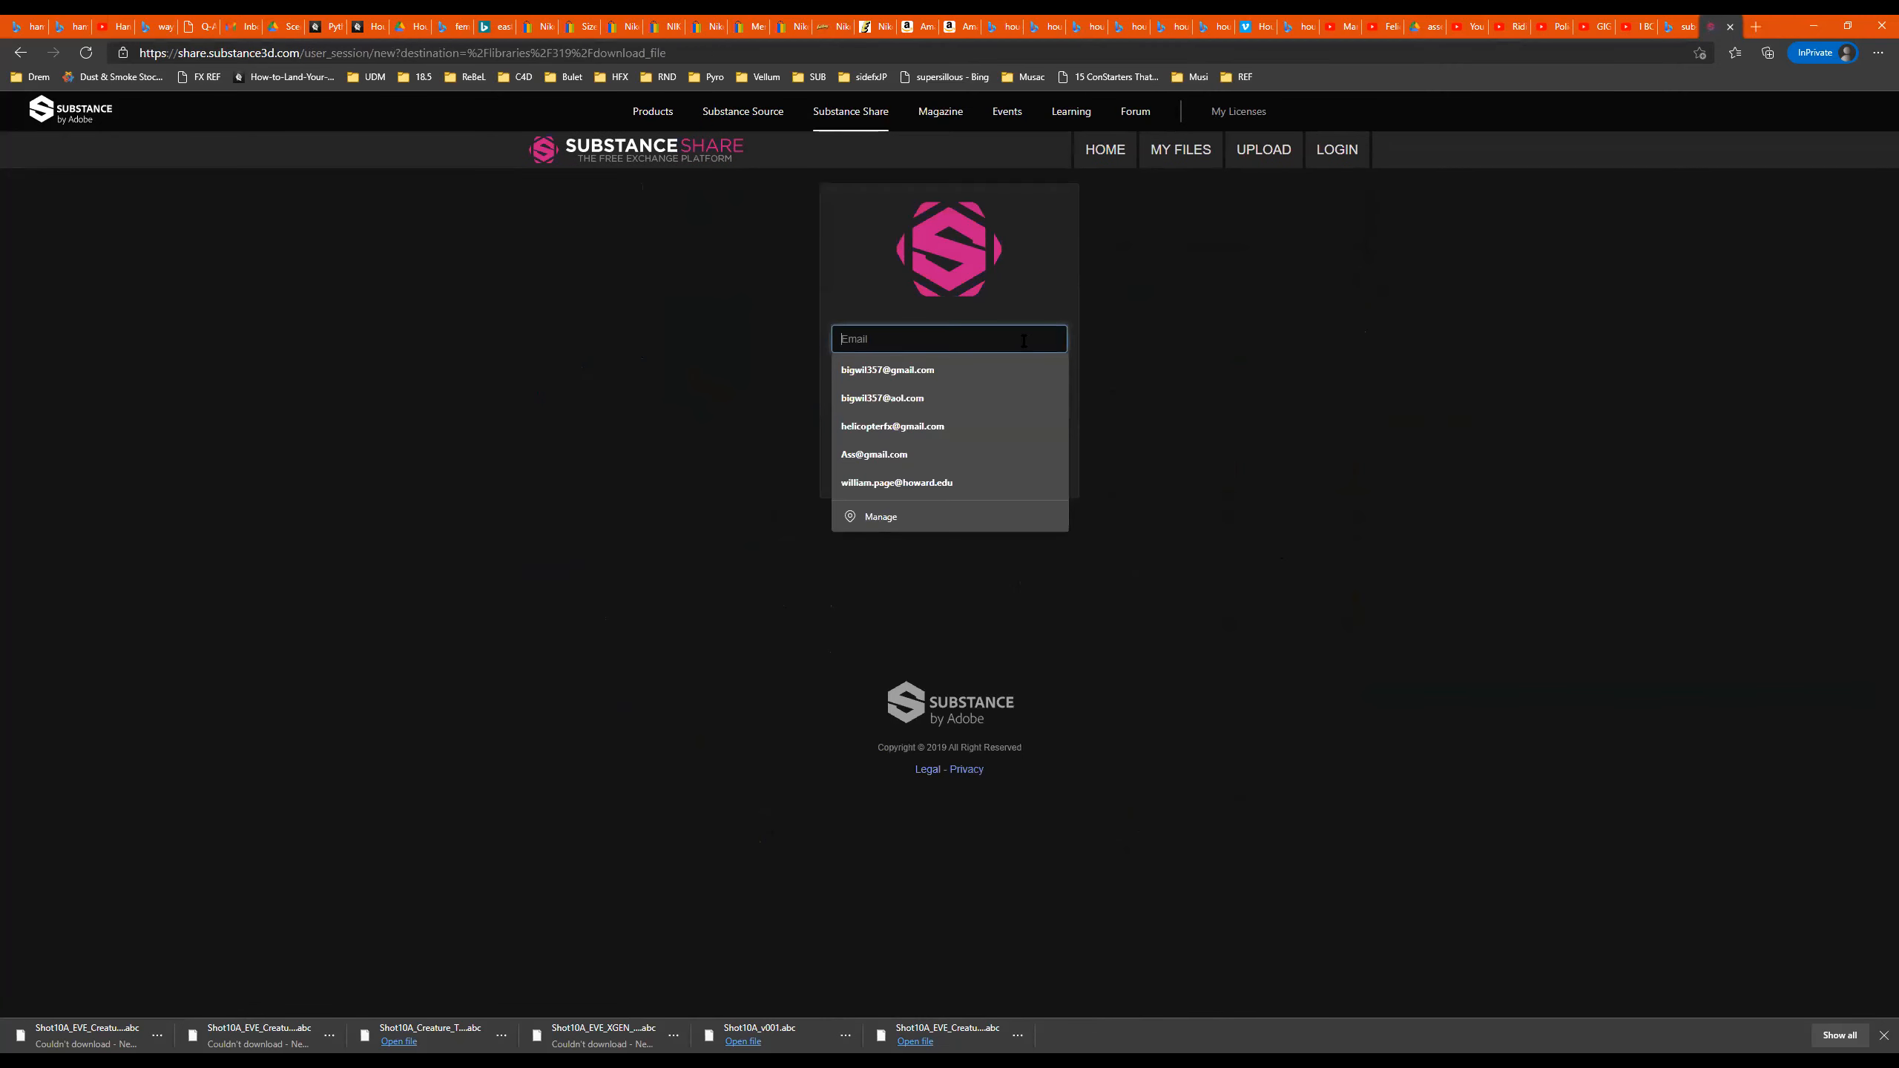
left_click(965, 369)
left_click(965, 372)
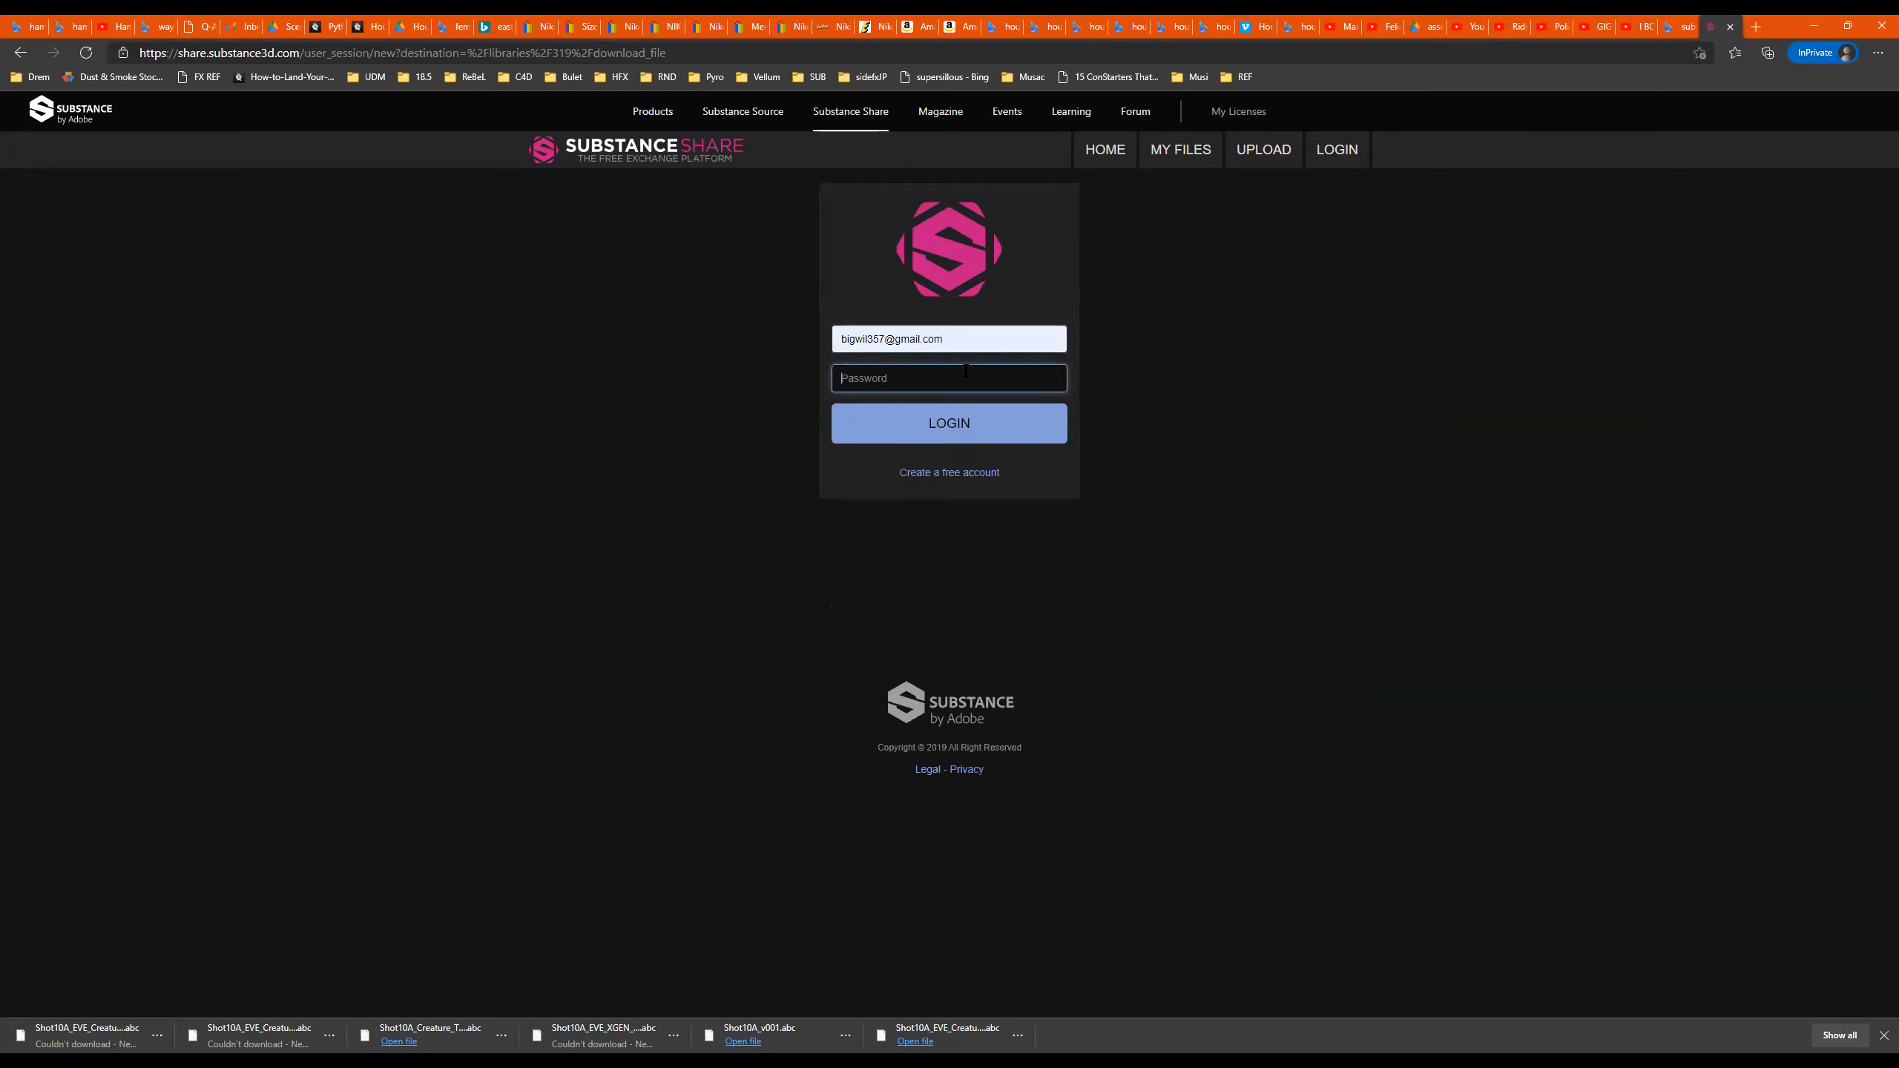
type("******")
key("Return")
Re-enter the account password and e-mail and submit the Substance Share login again.
left_click(963, 426)
type("*")
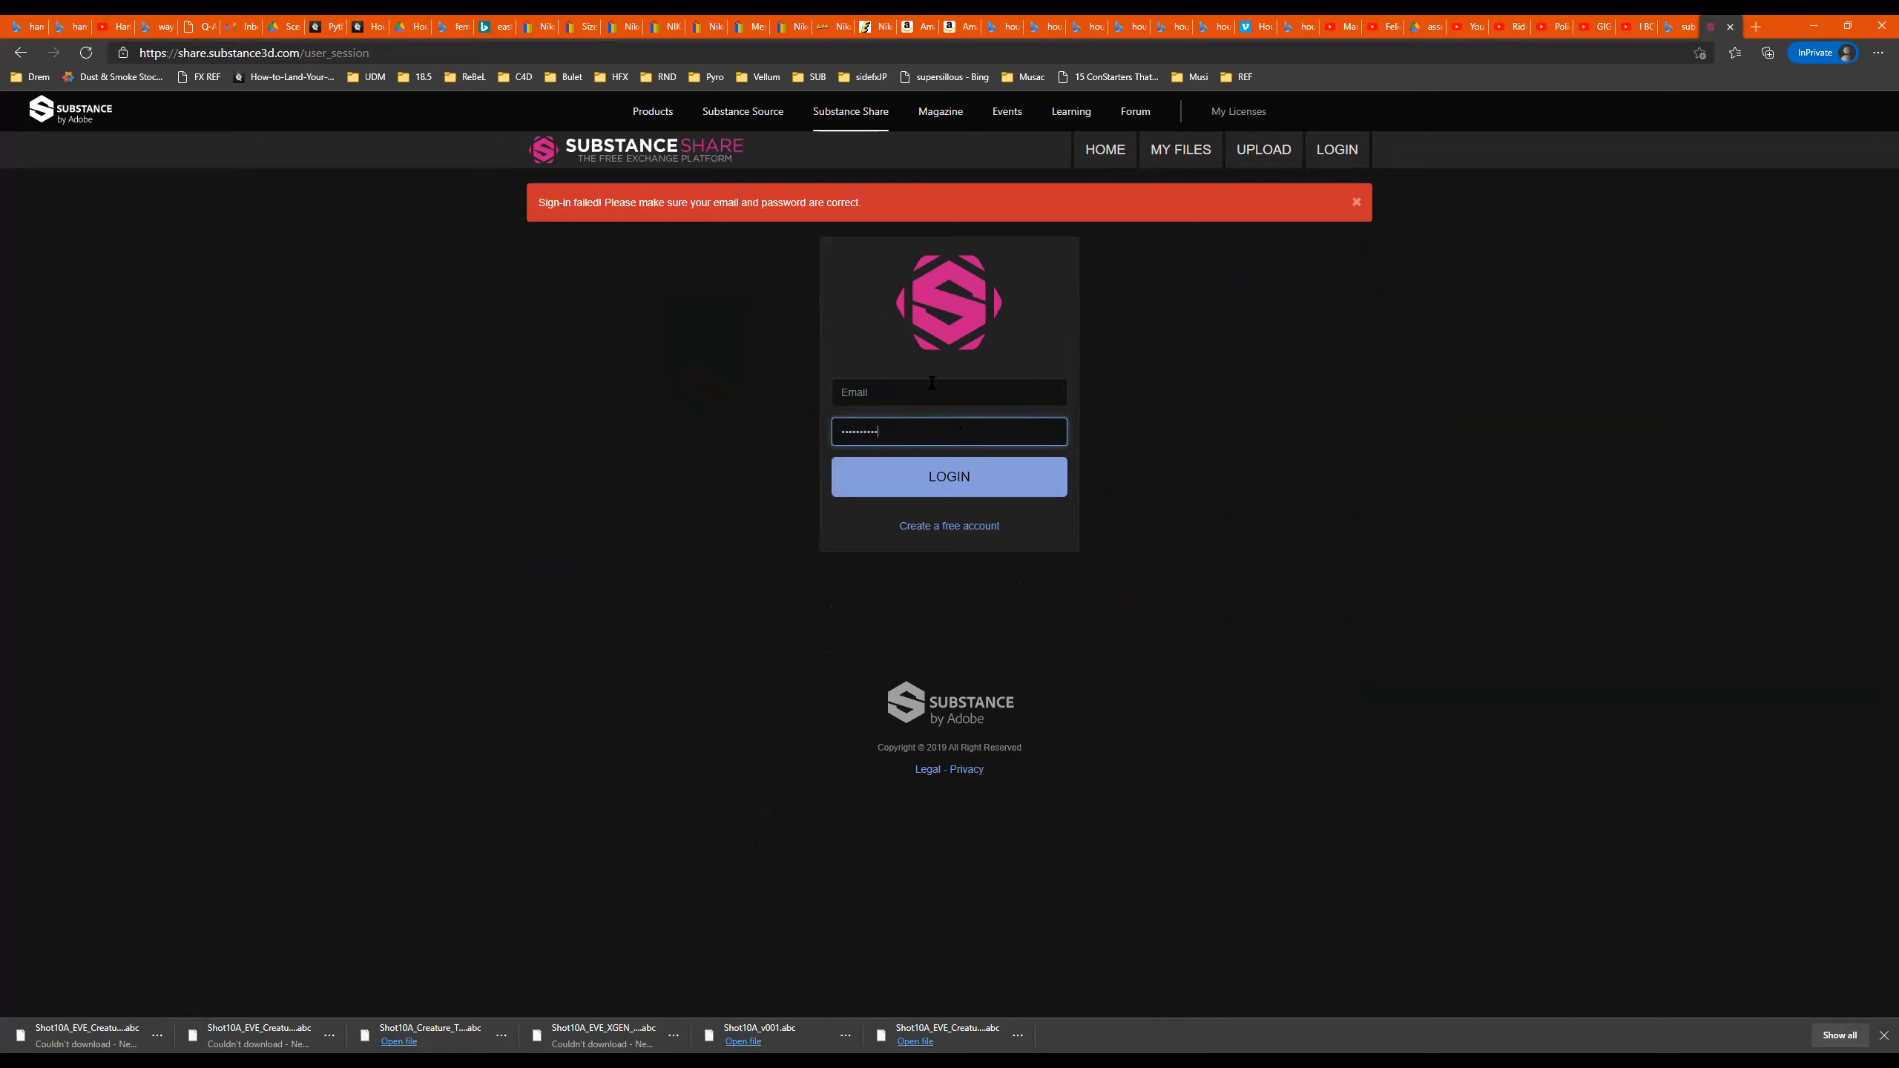
left_click(936, 392)
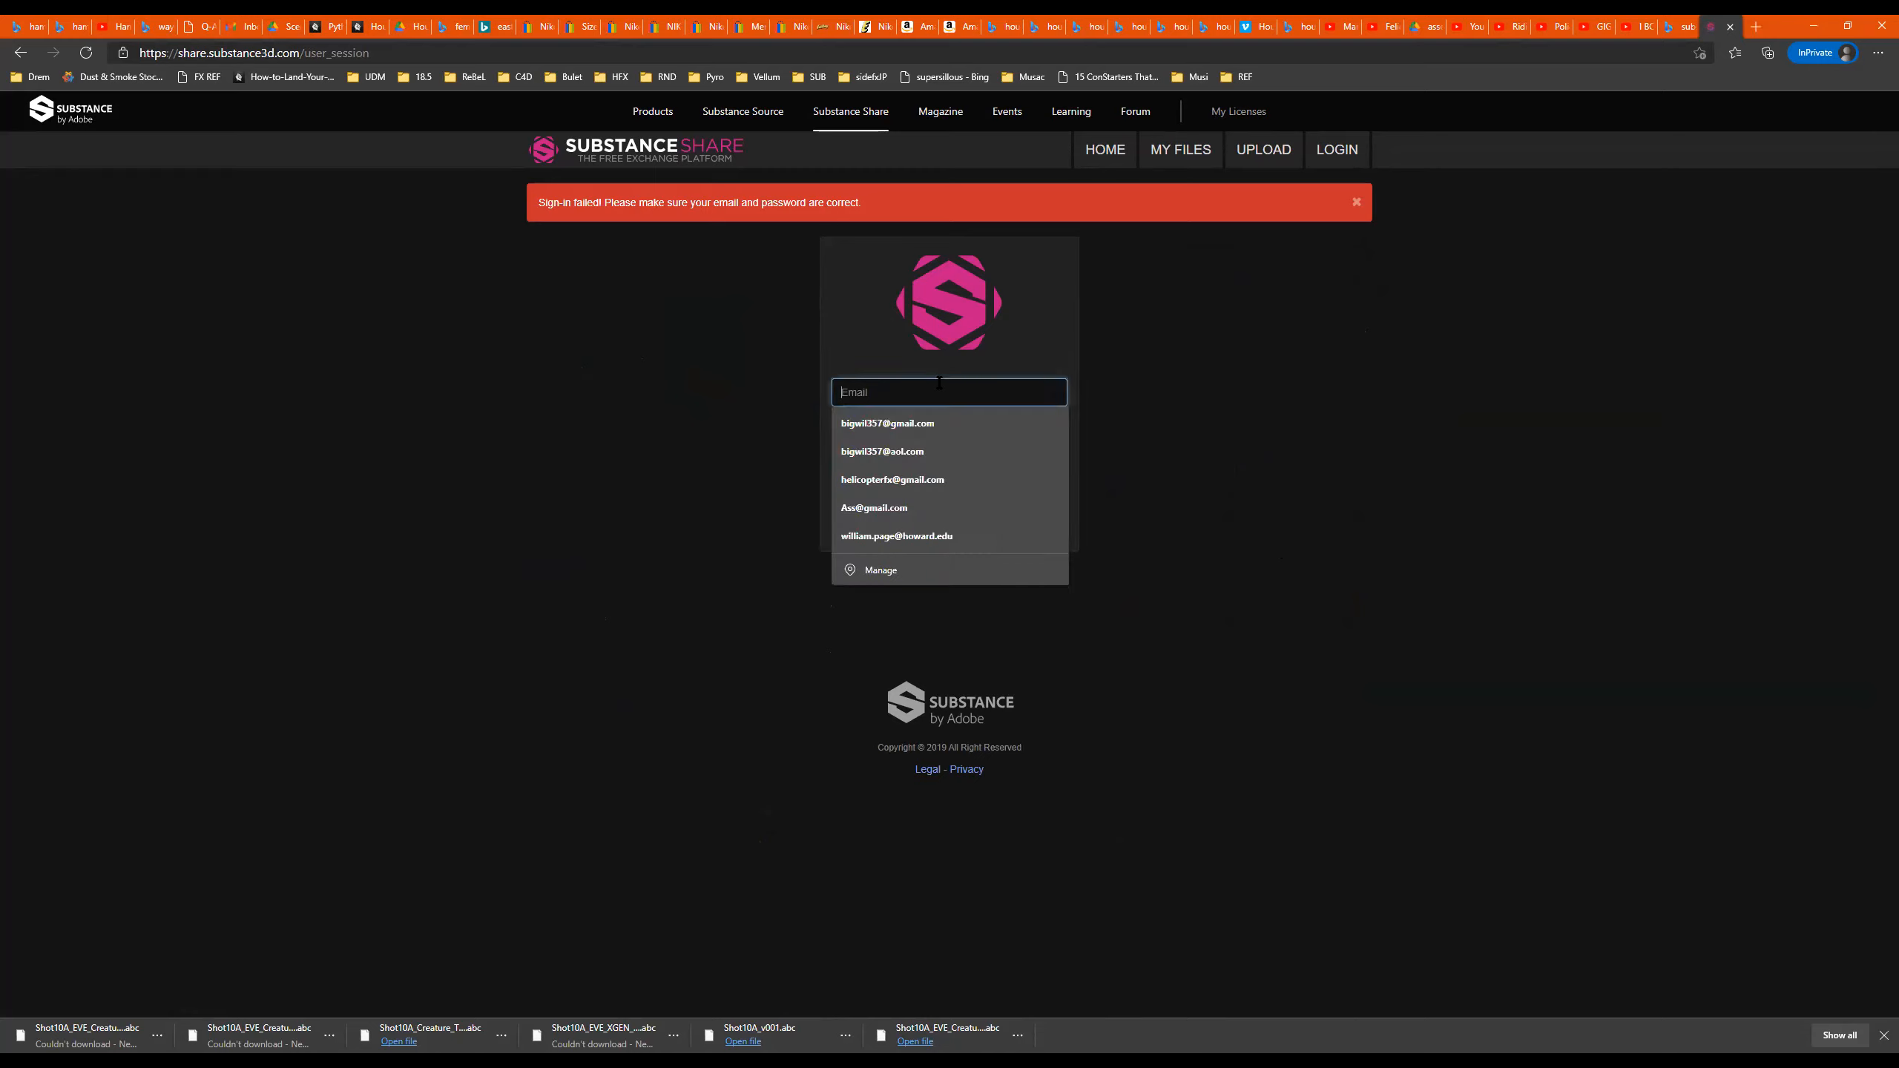
left_click(931, 424)
left_click(924, 468)
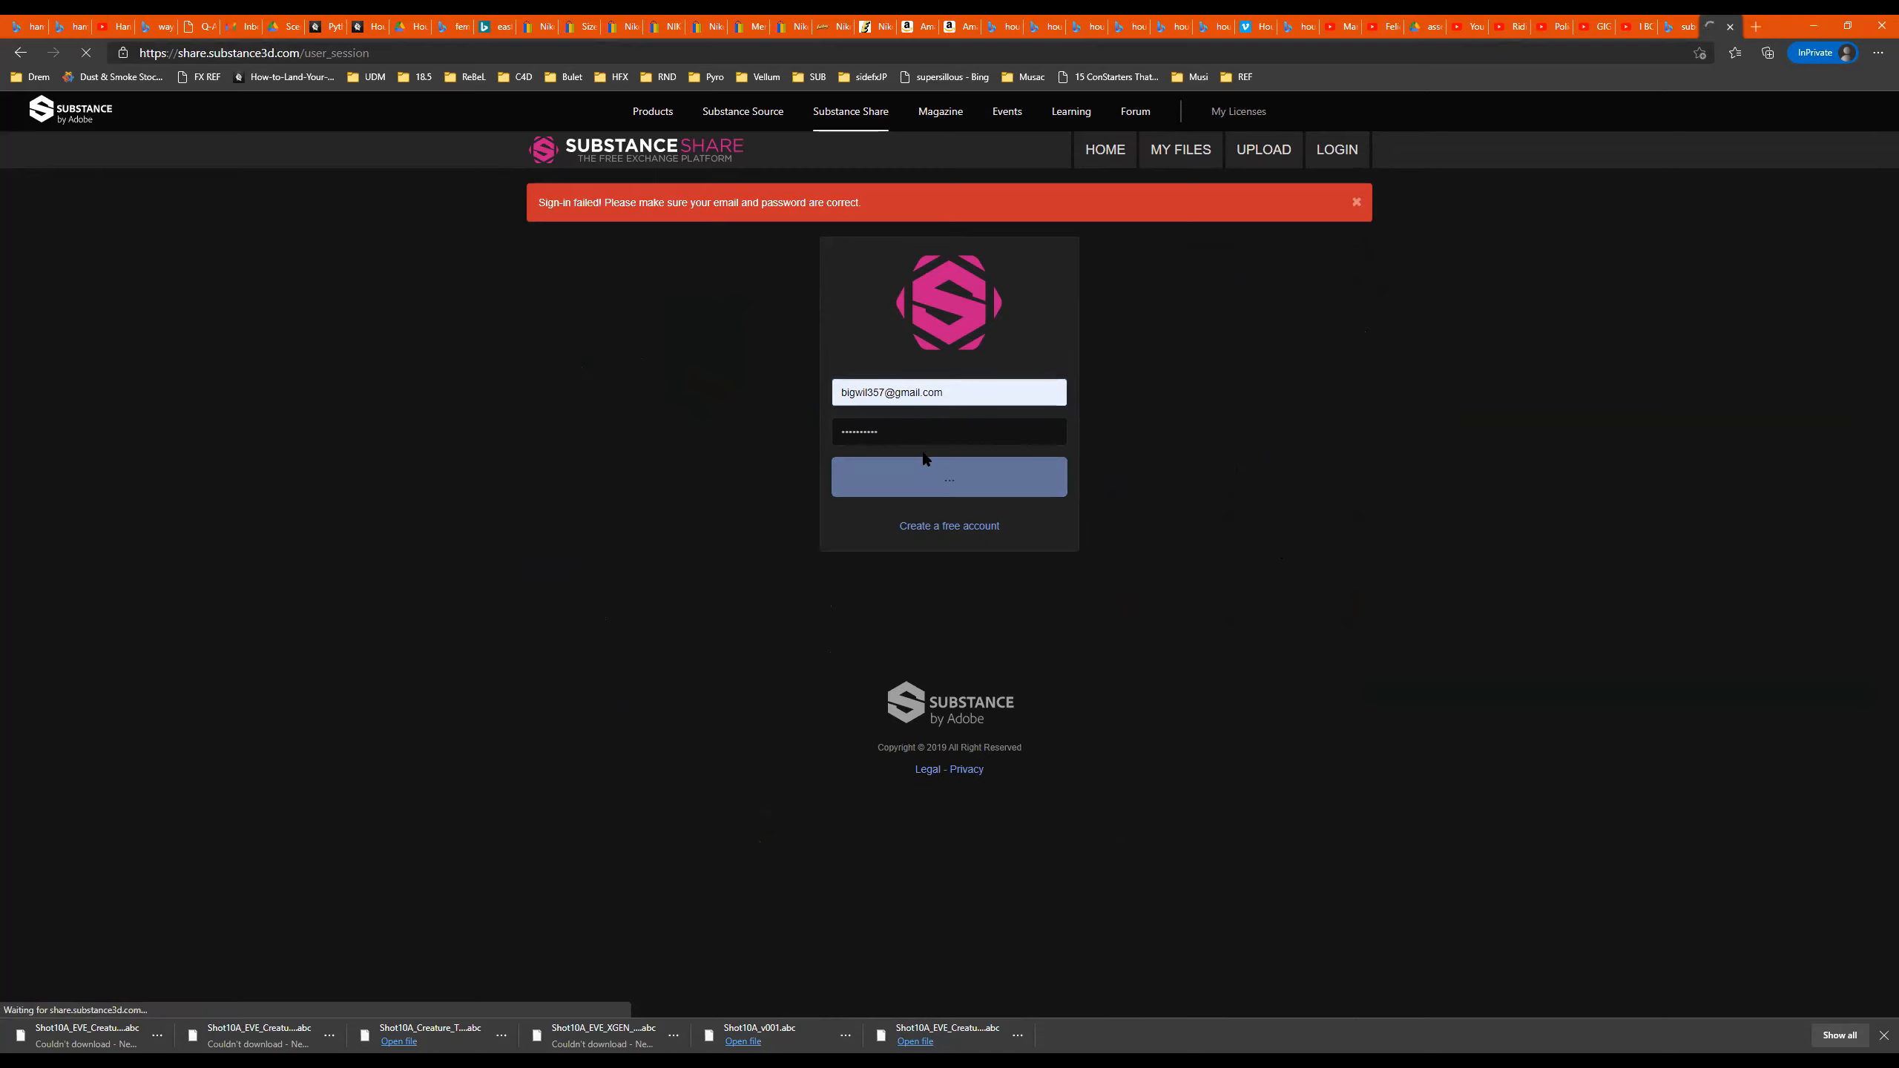
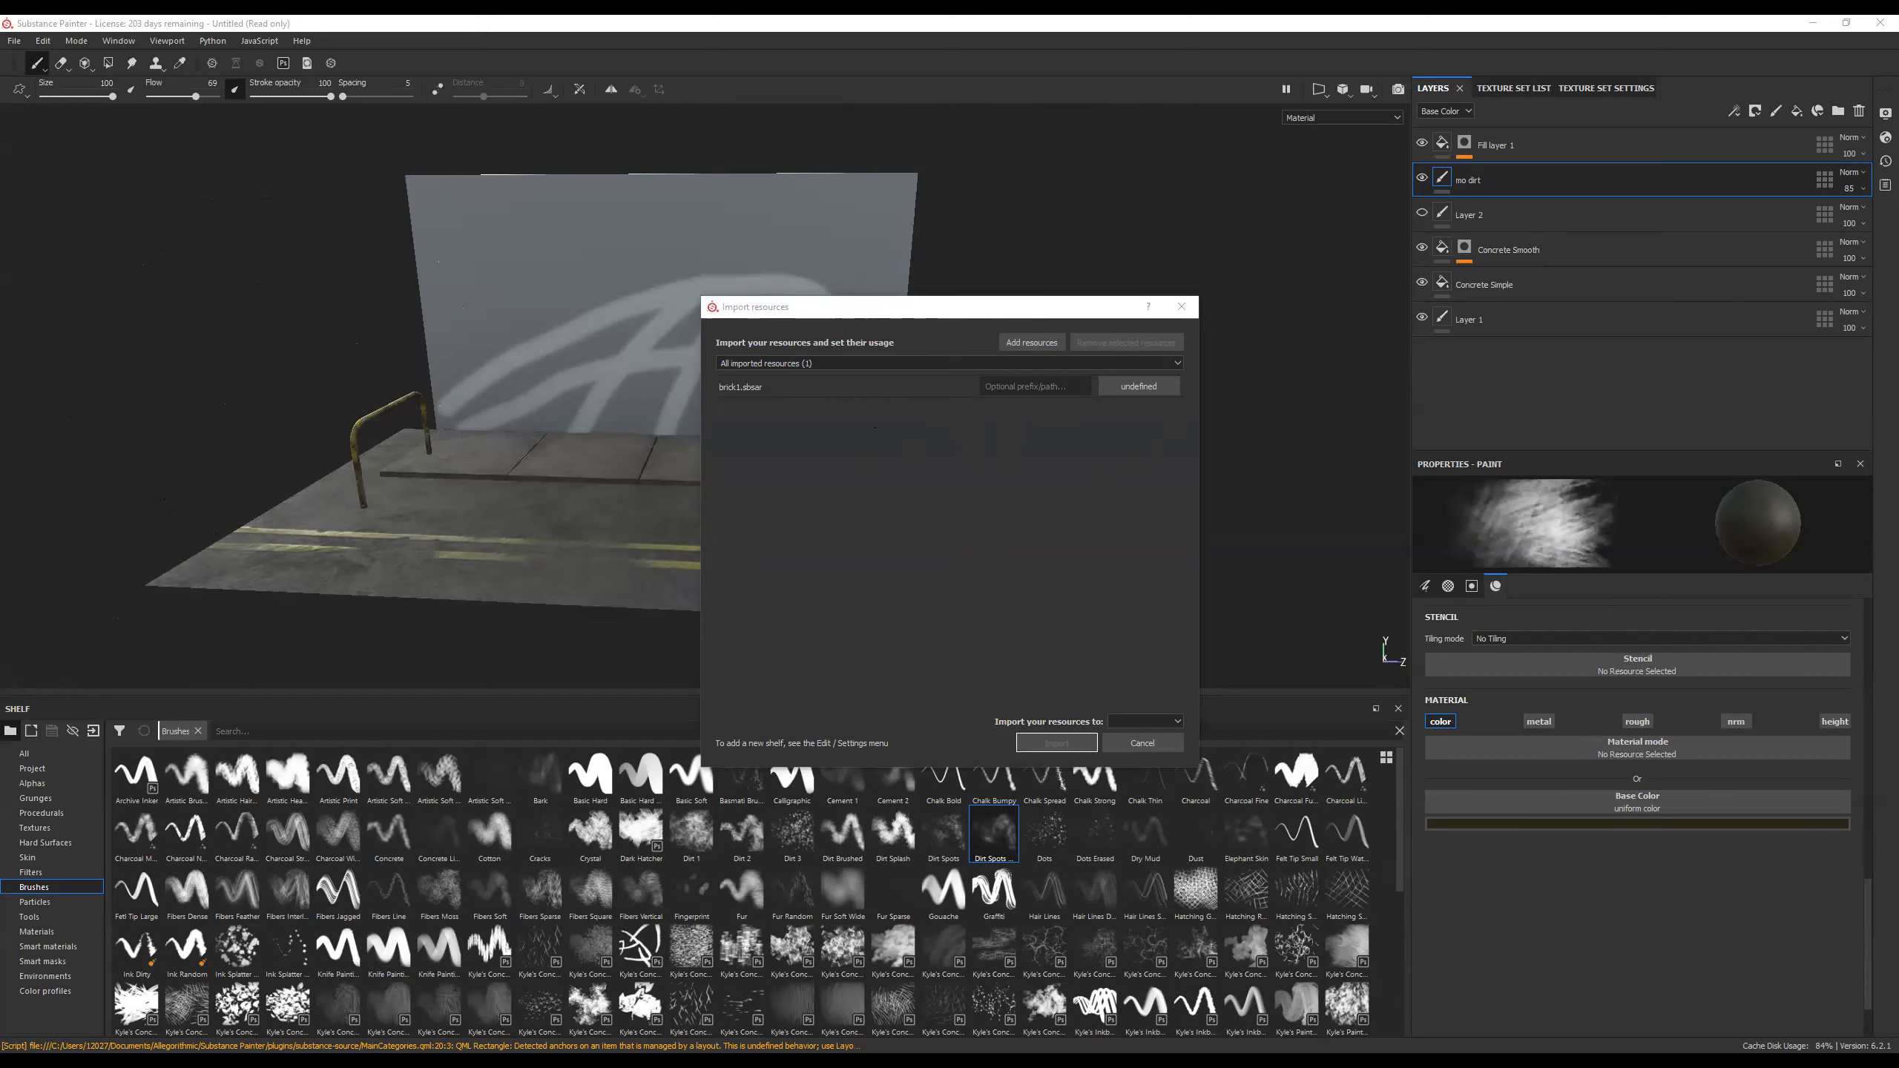
Import brick1.sbsar into the project 'Untitled' with its usage set to texture.
left_click(1178, 723)
left_click(1172, 724)
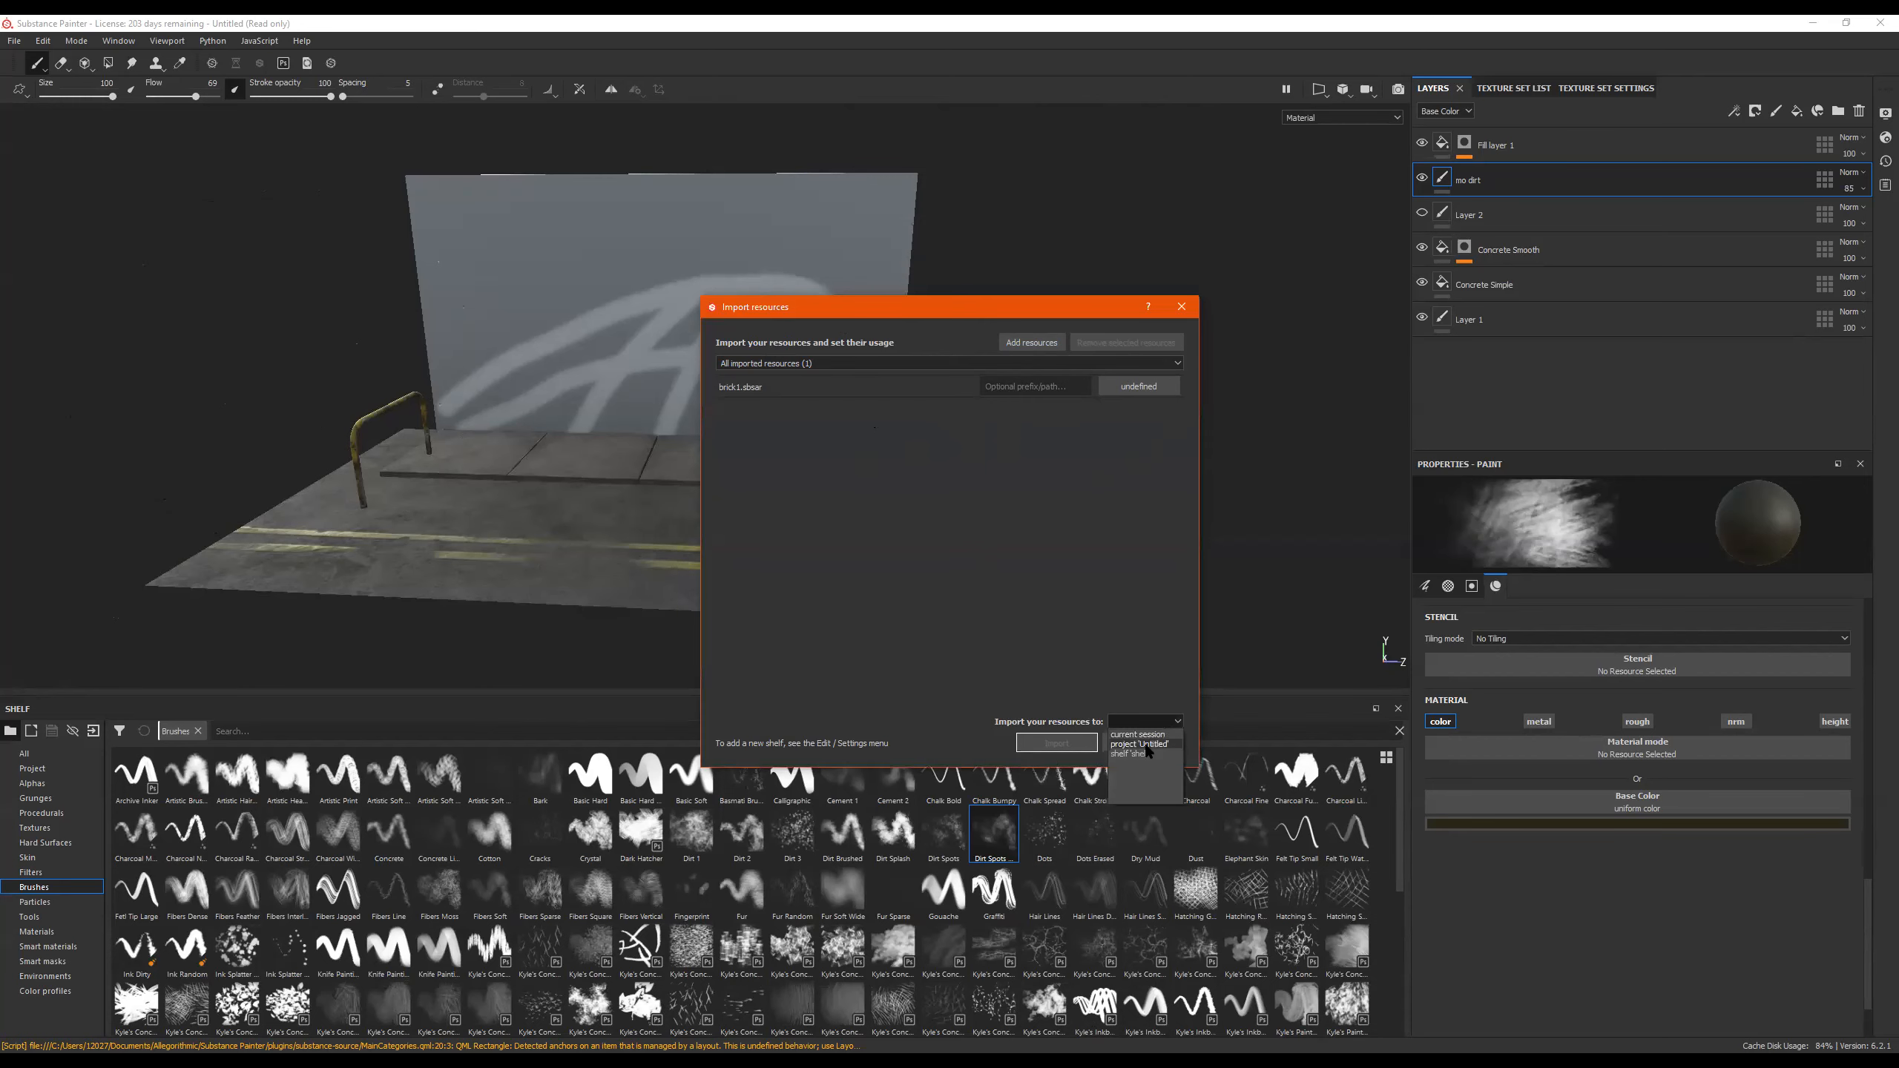
left_click(1140, 745)
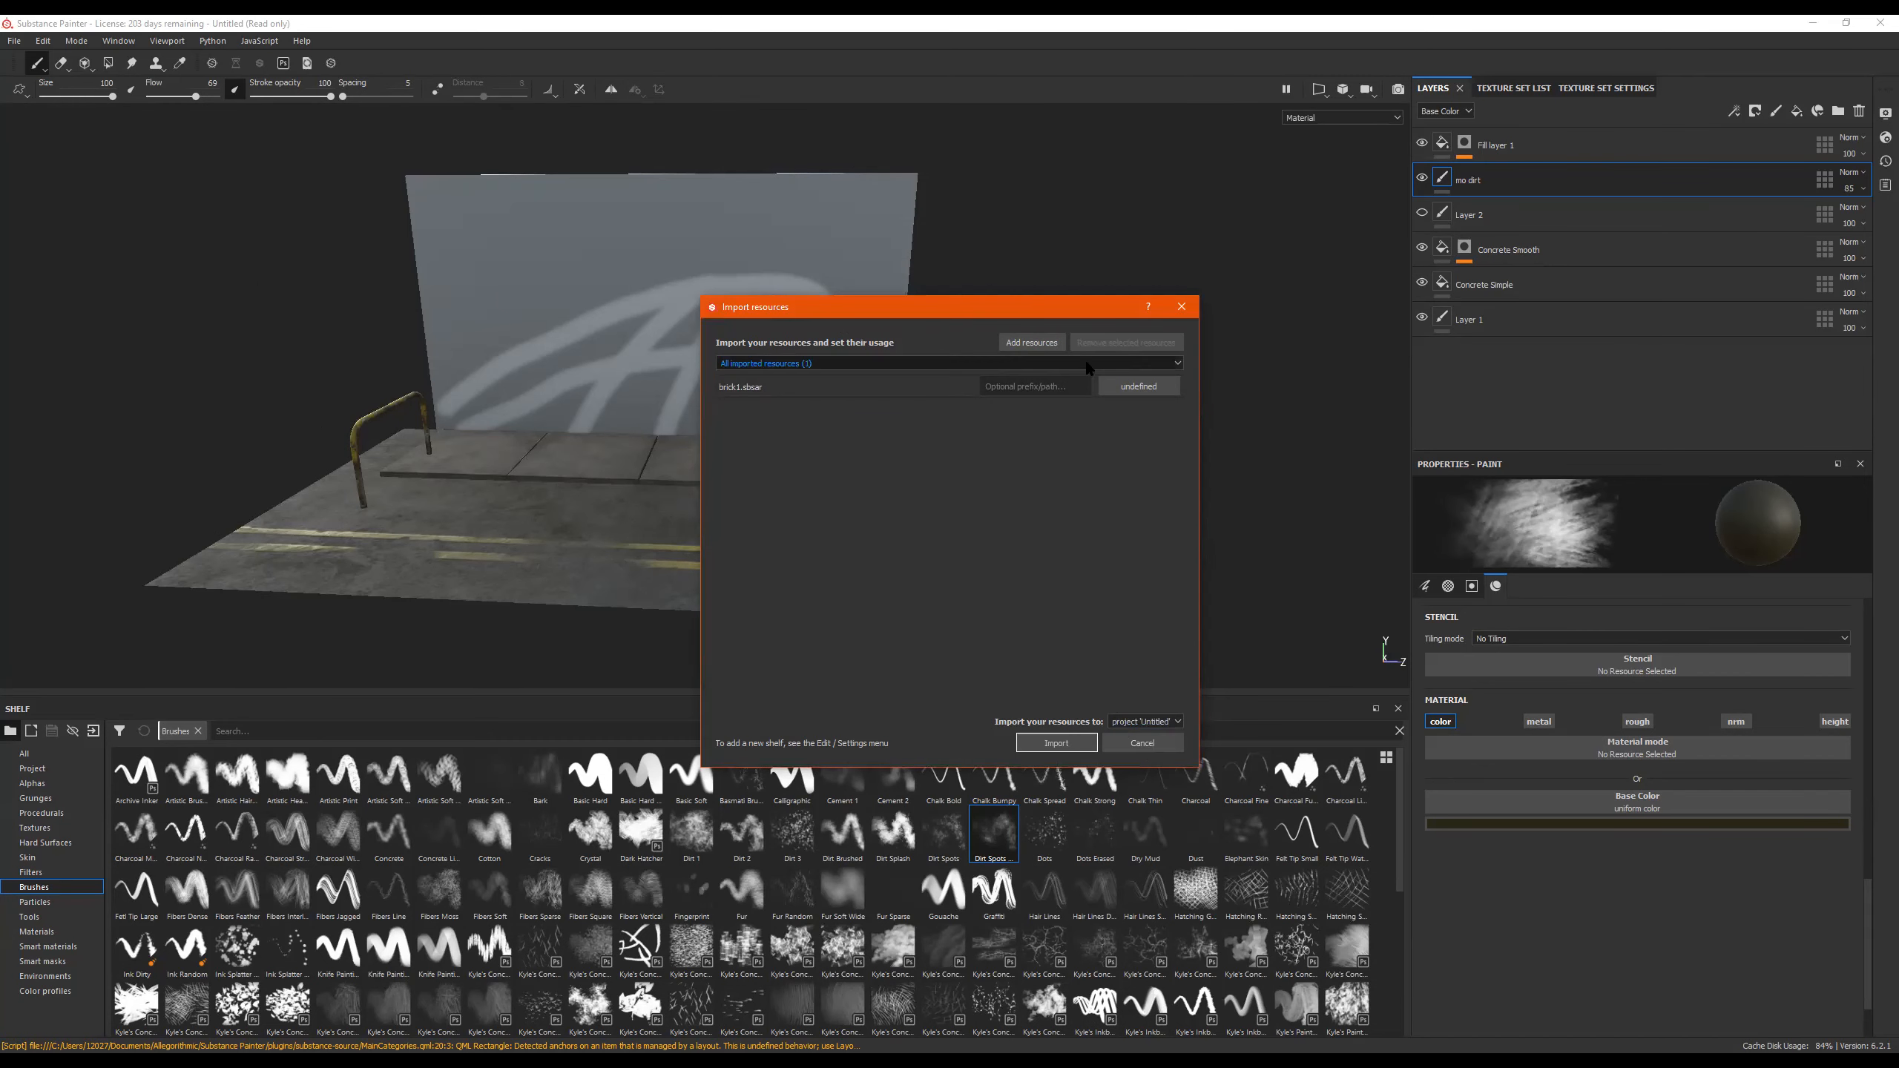
left_click(1162, 390)
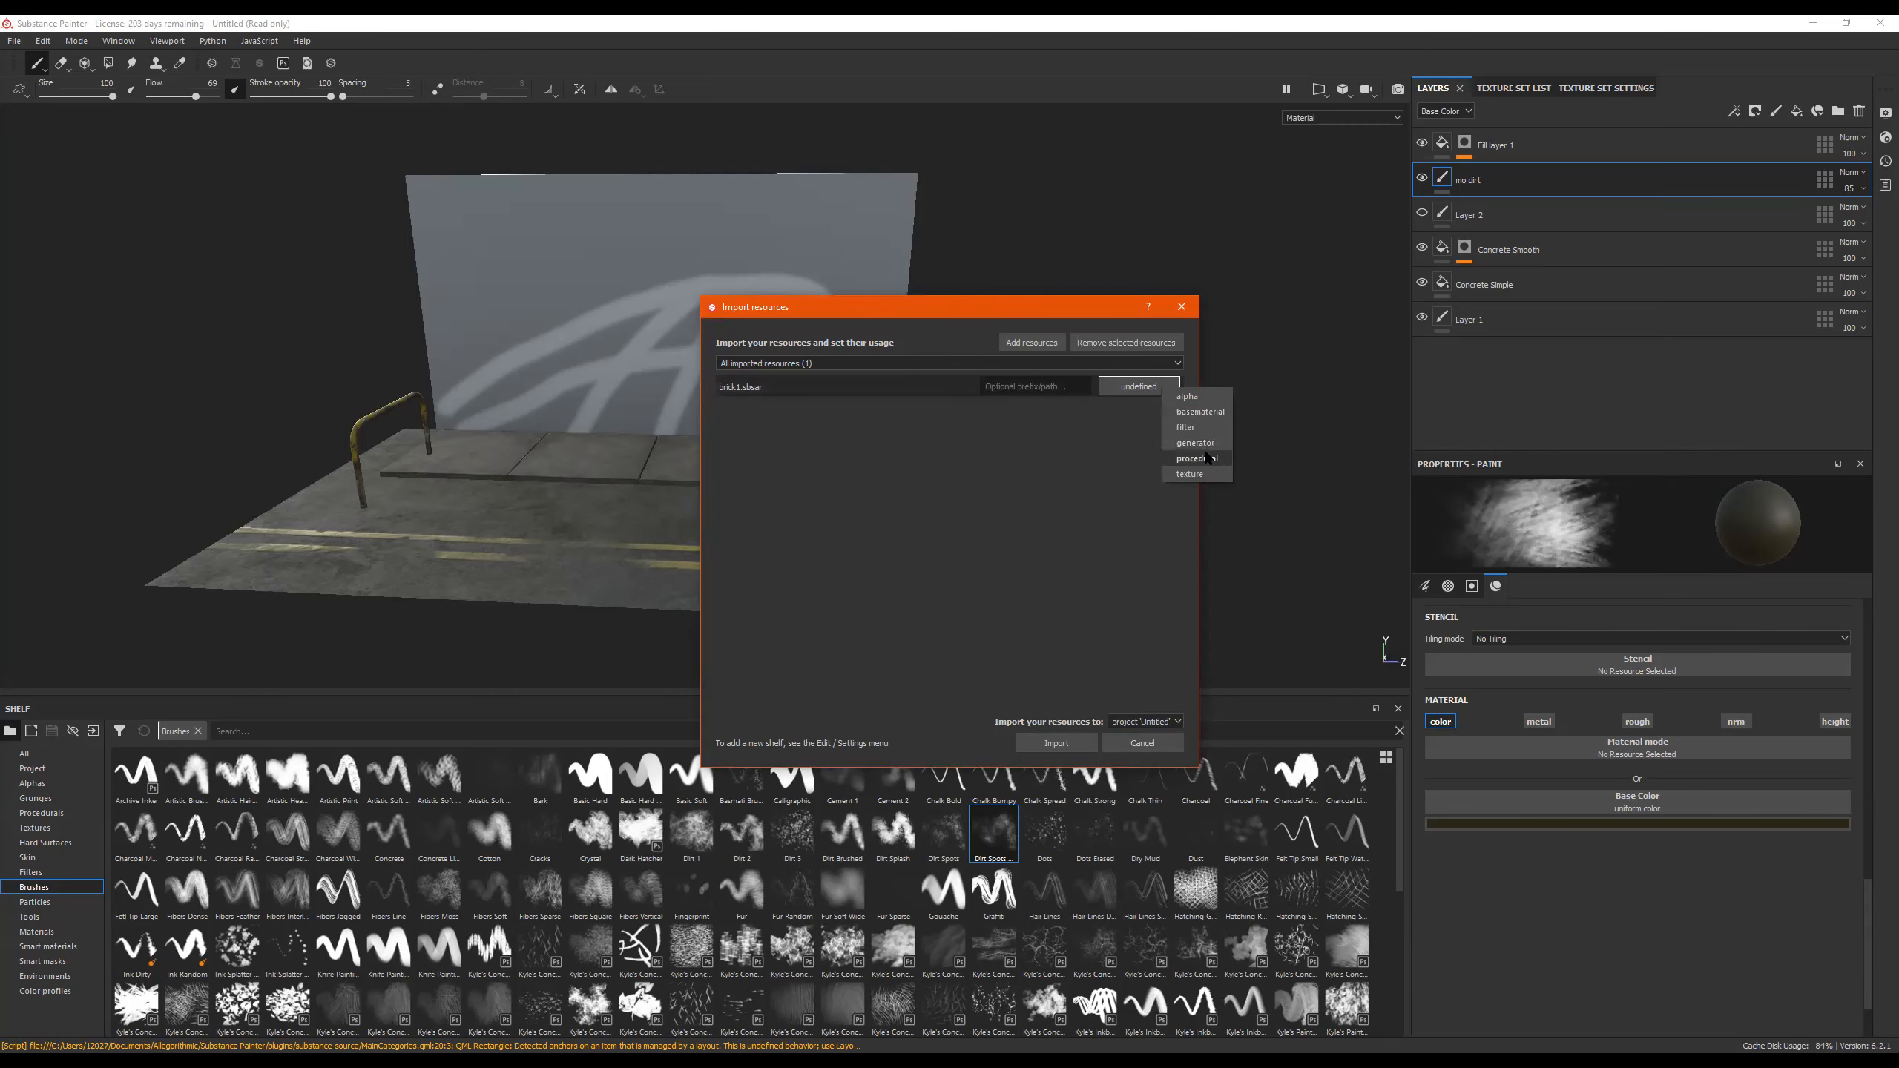
left_click(1188, 474)
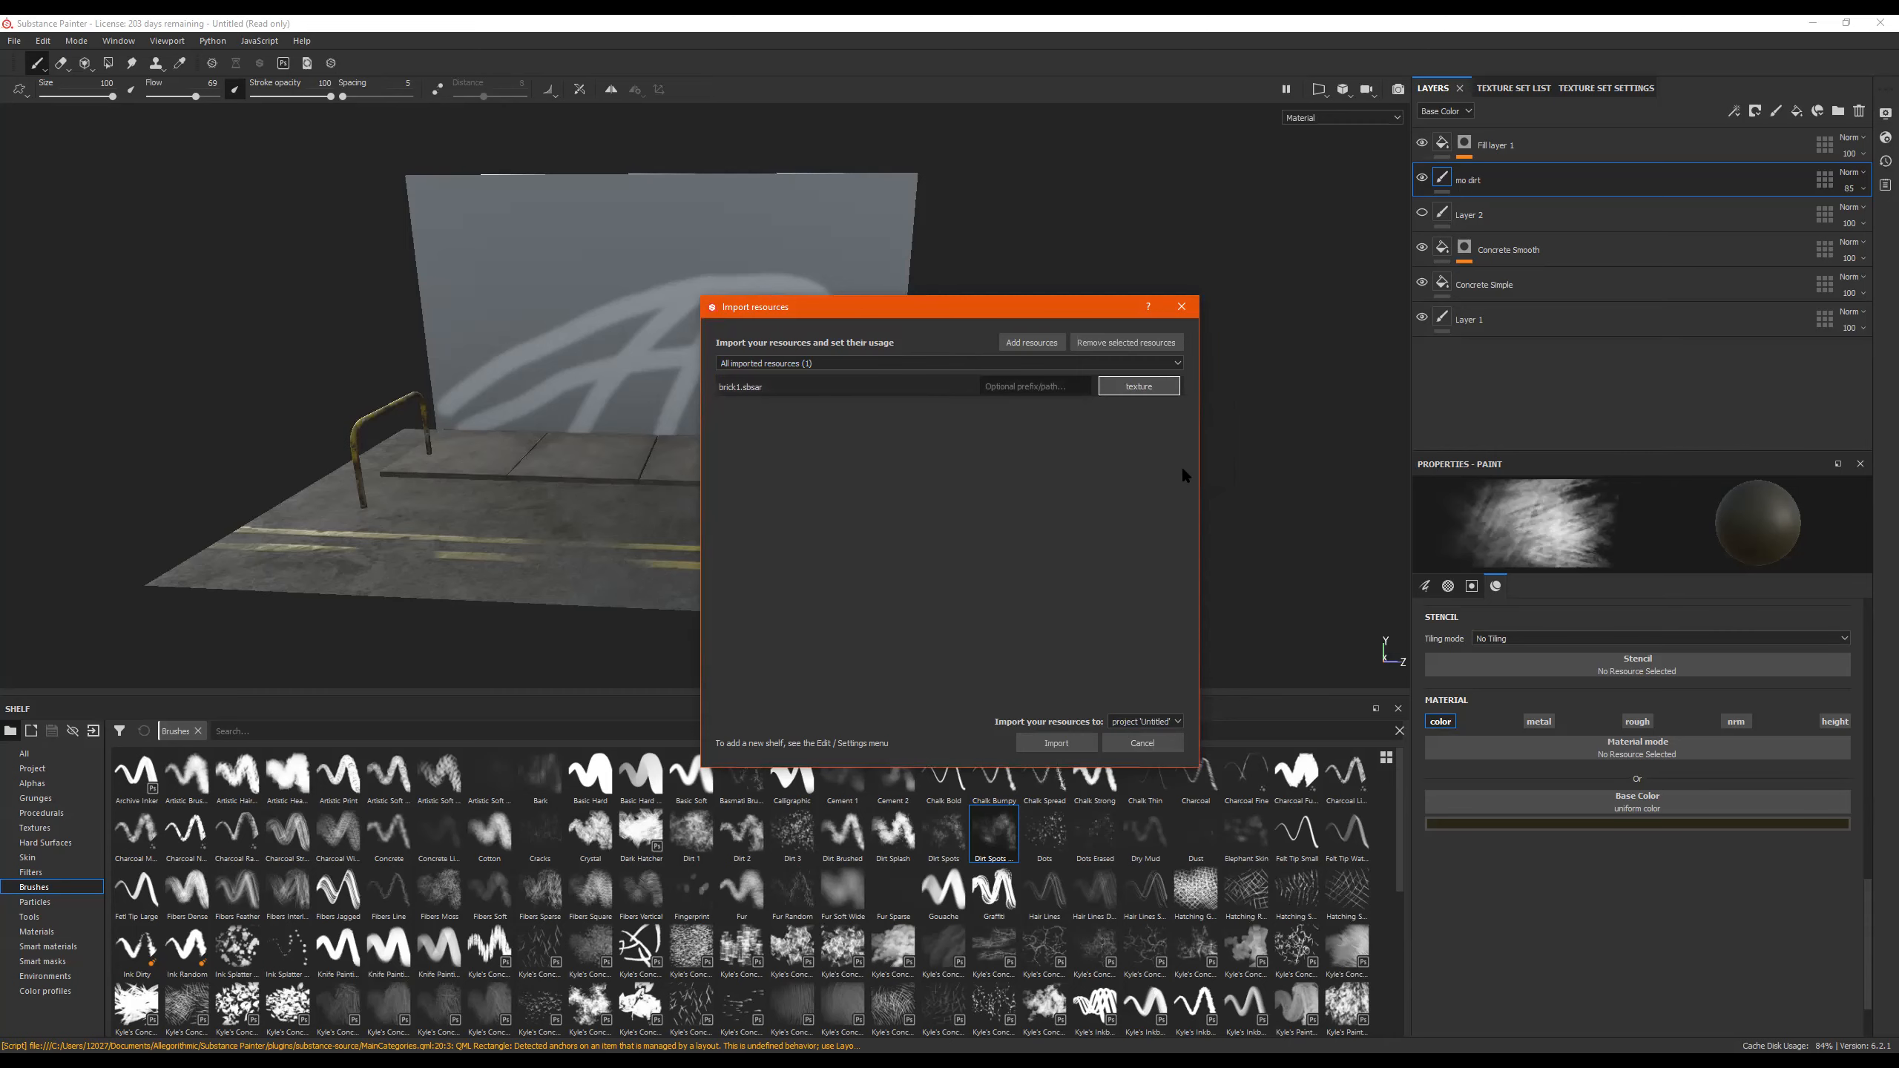
left_click(1056, 742)
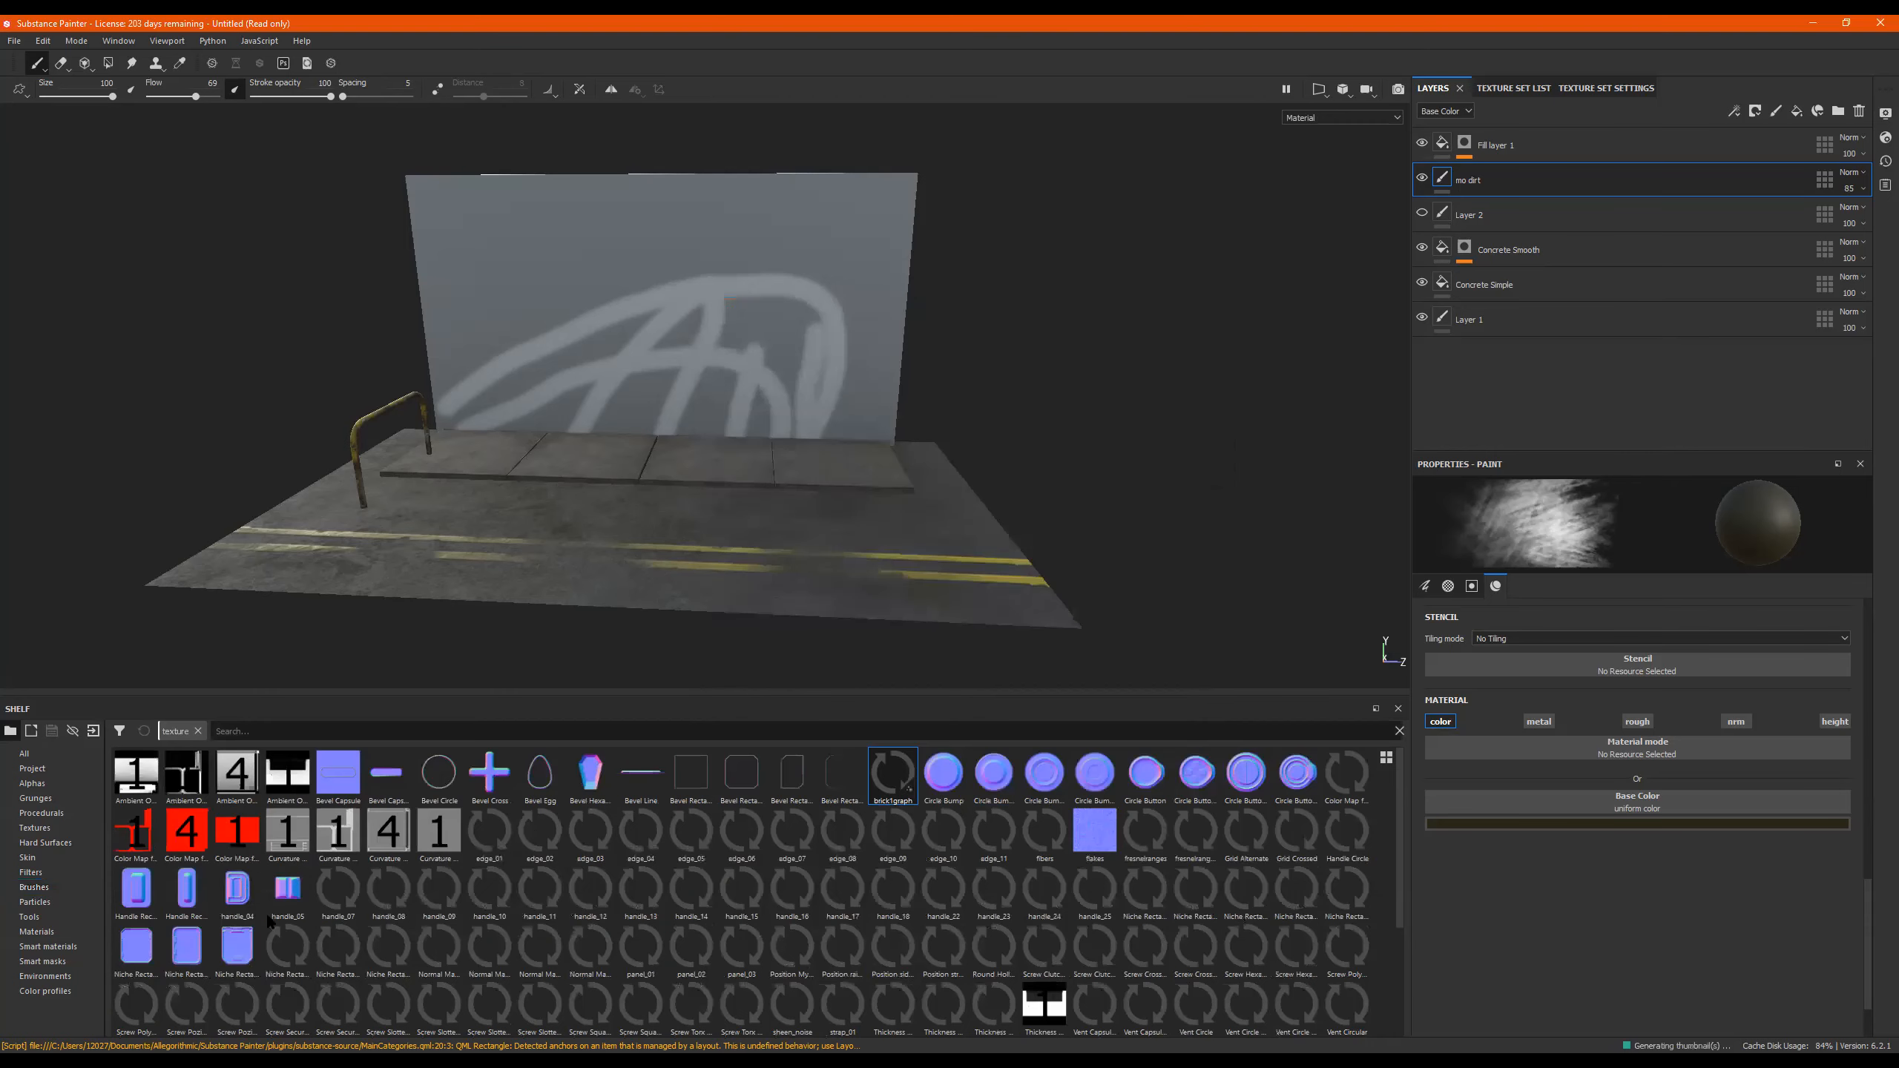
Look through the project and smart resources, clear the shelf's category filter and search the whole shelf for "brick".
left_click(33, 770)
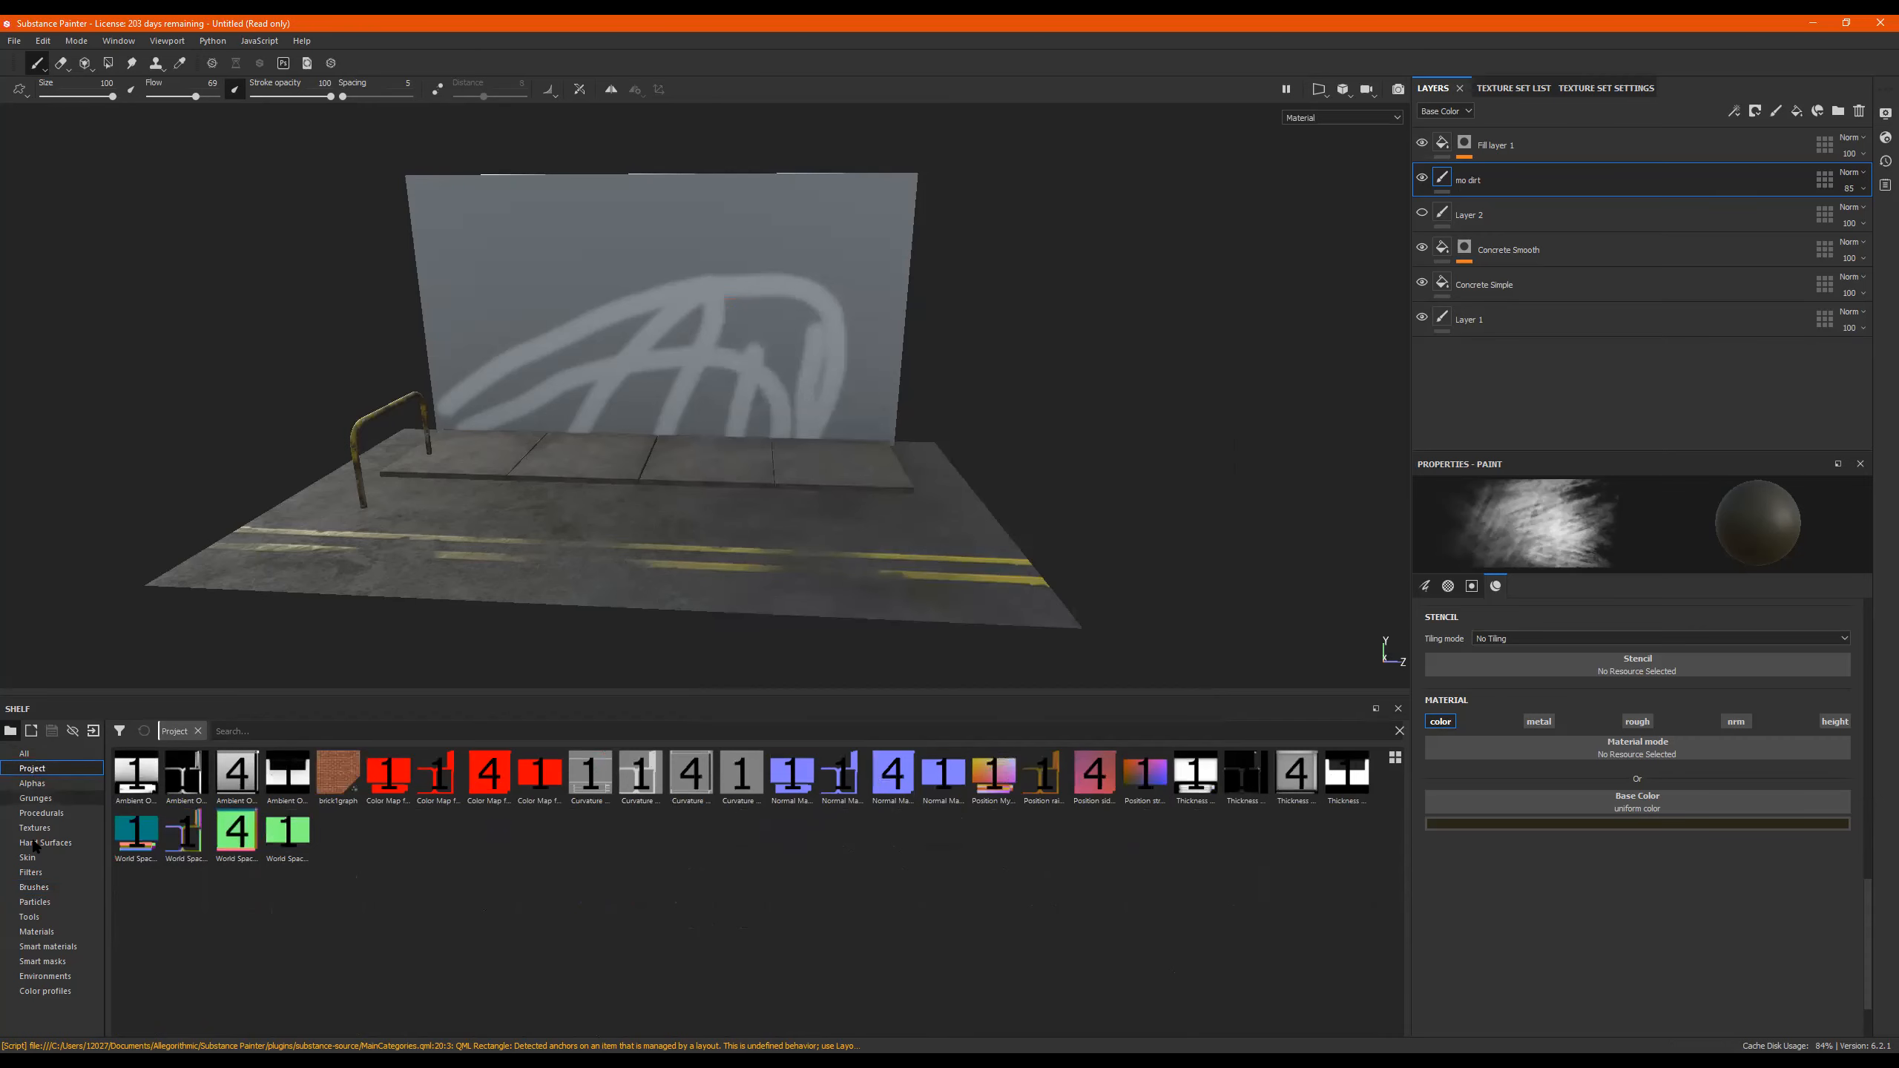
left_click(61, 963)
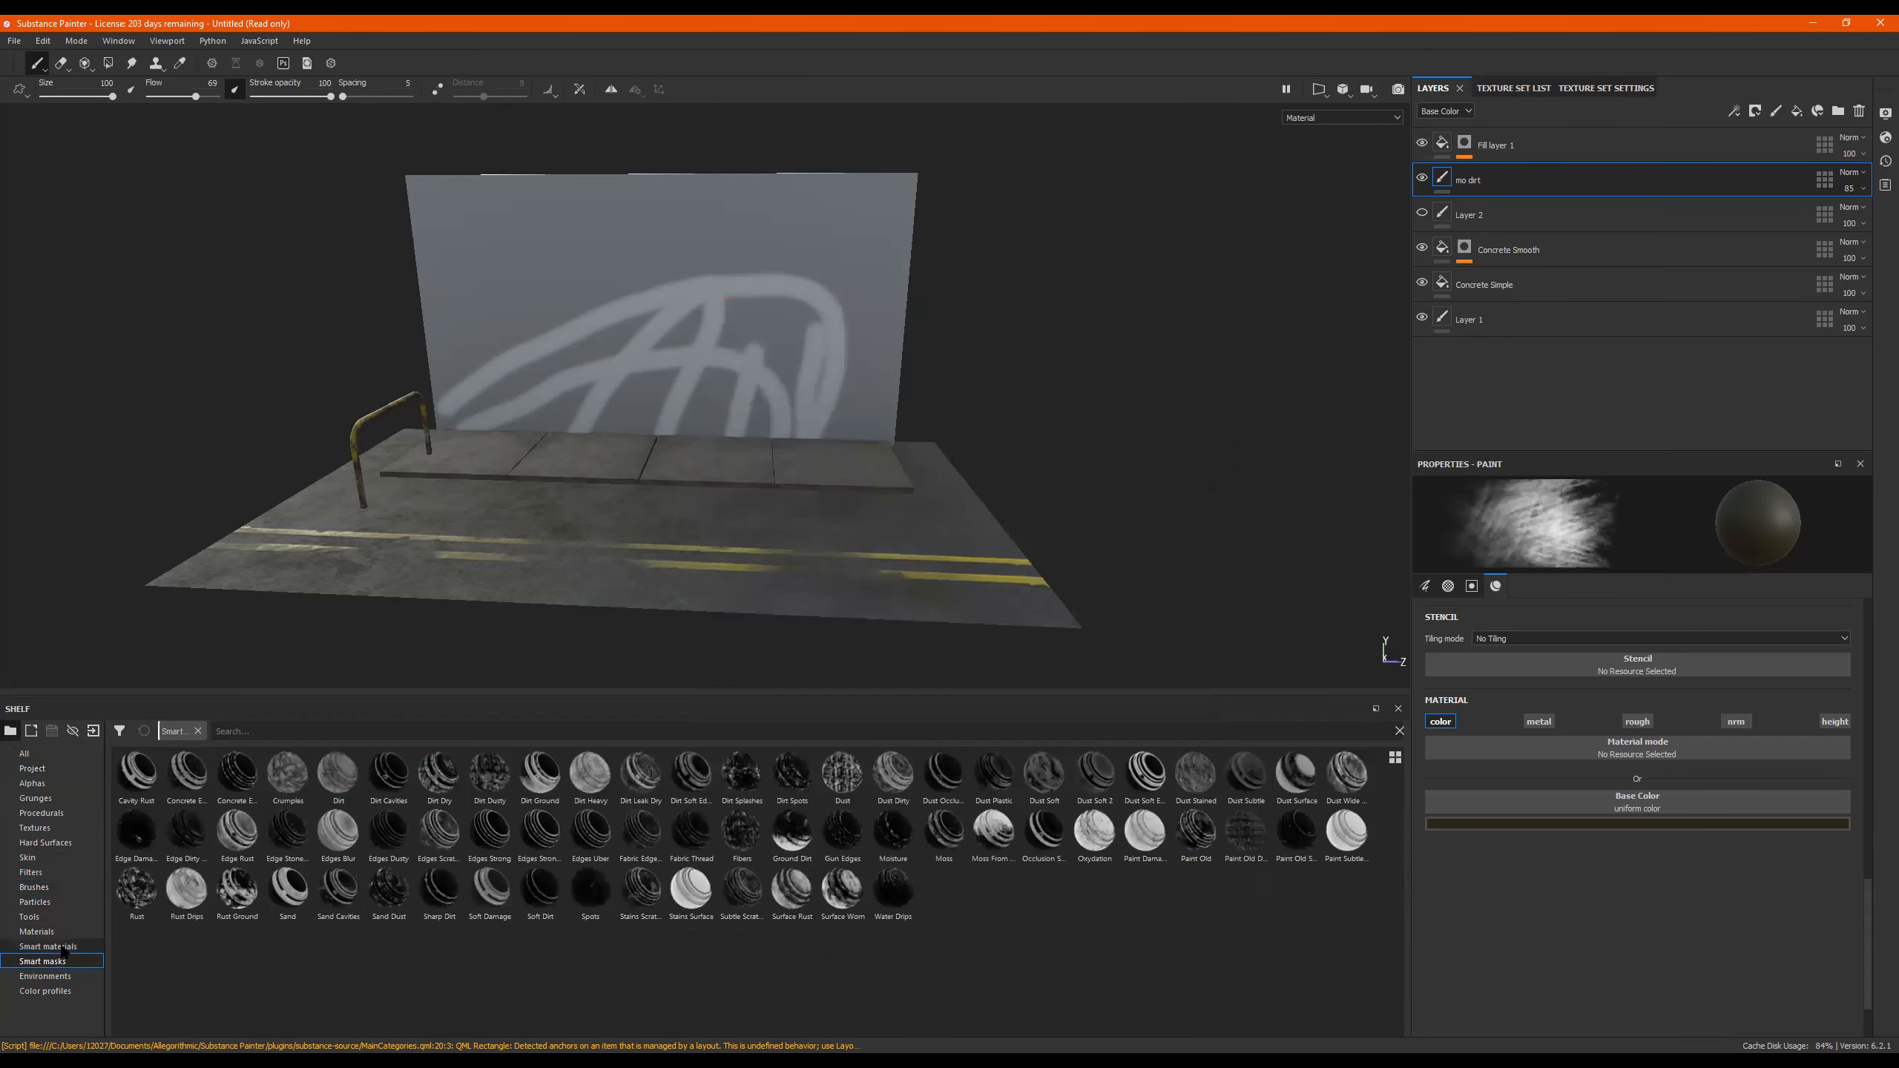
left_click(197, 731)
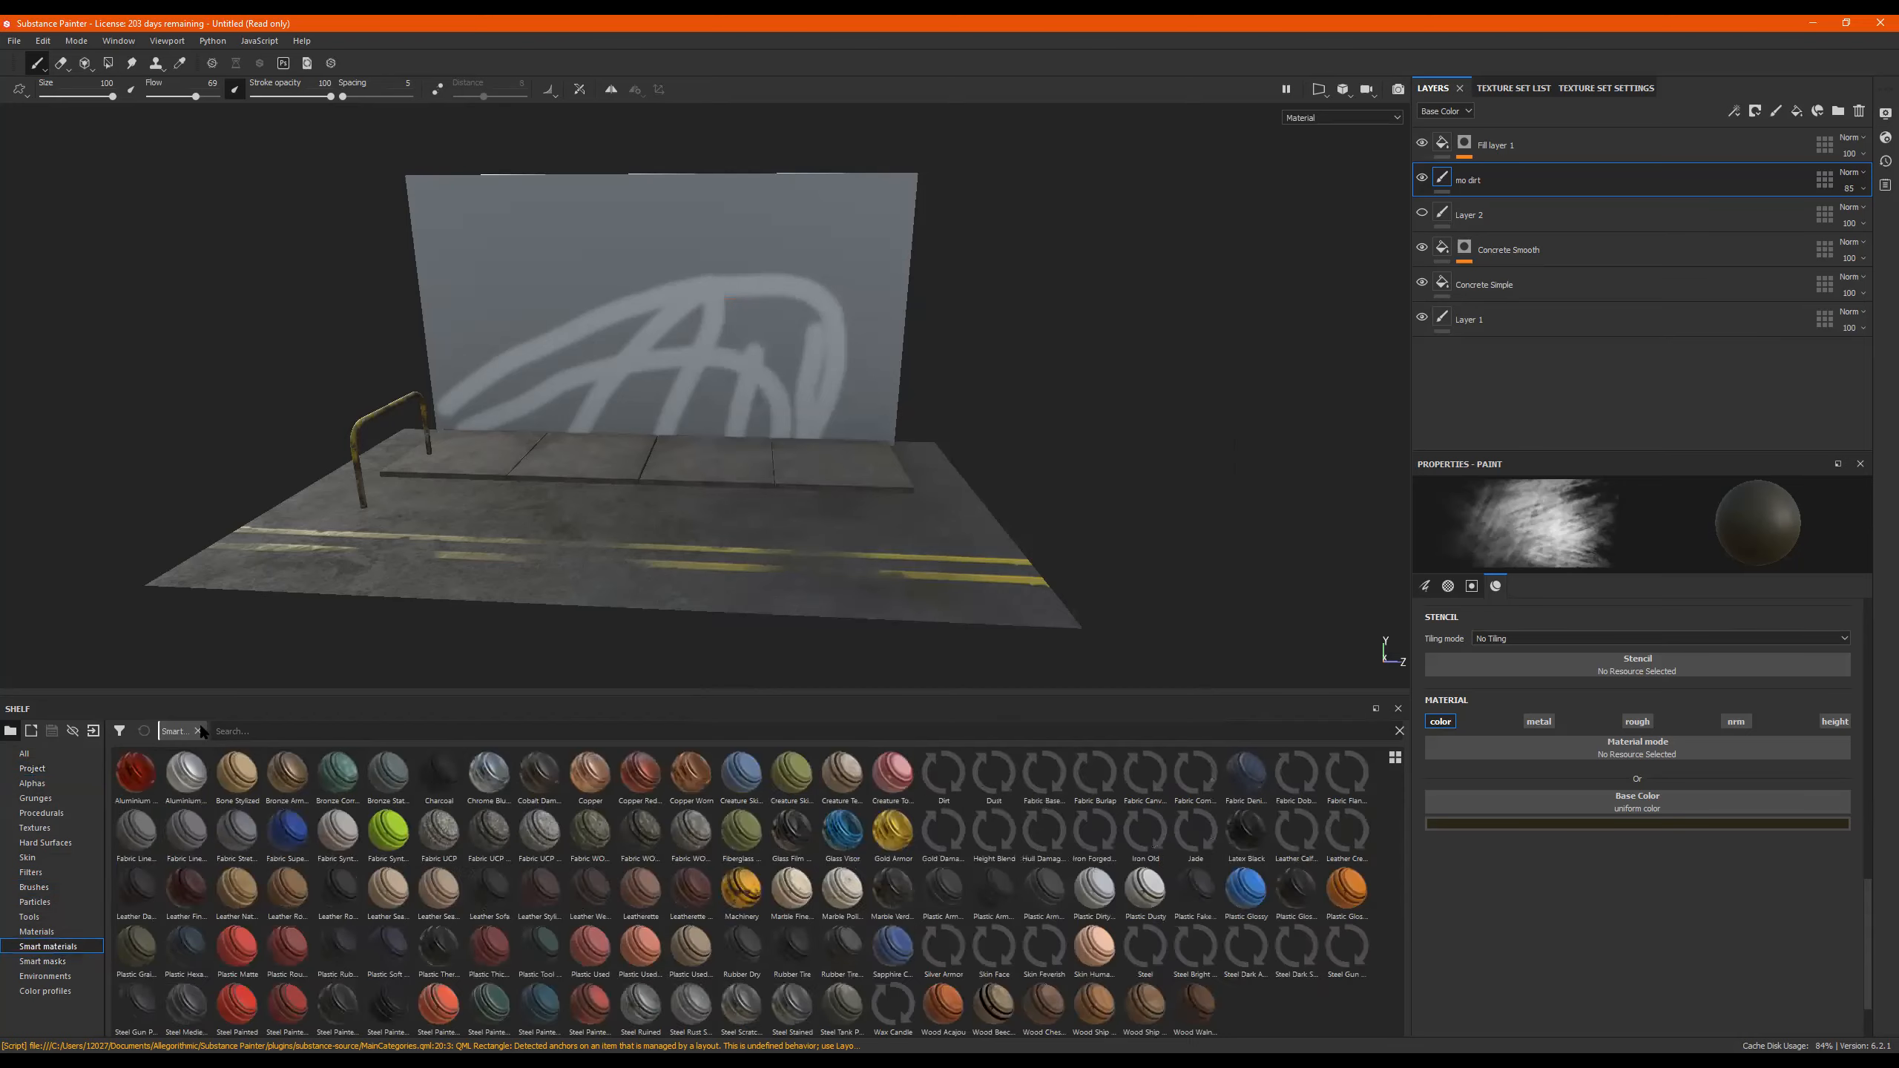
type("br")
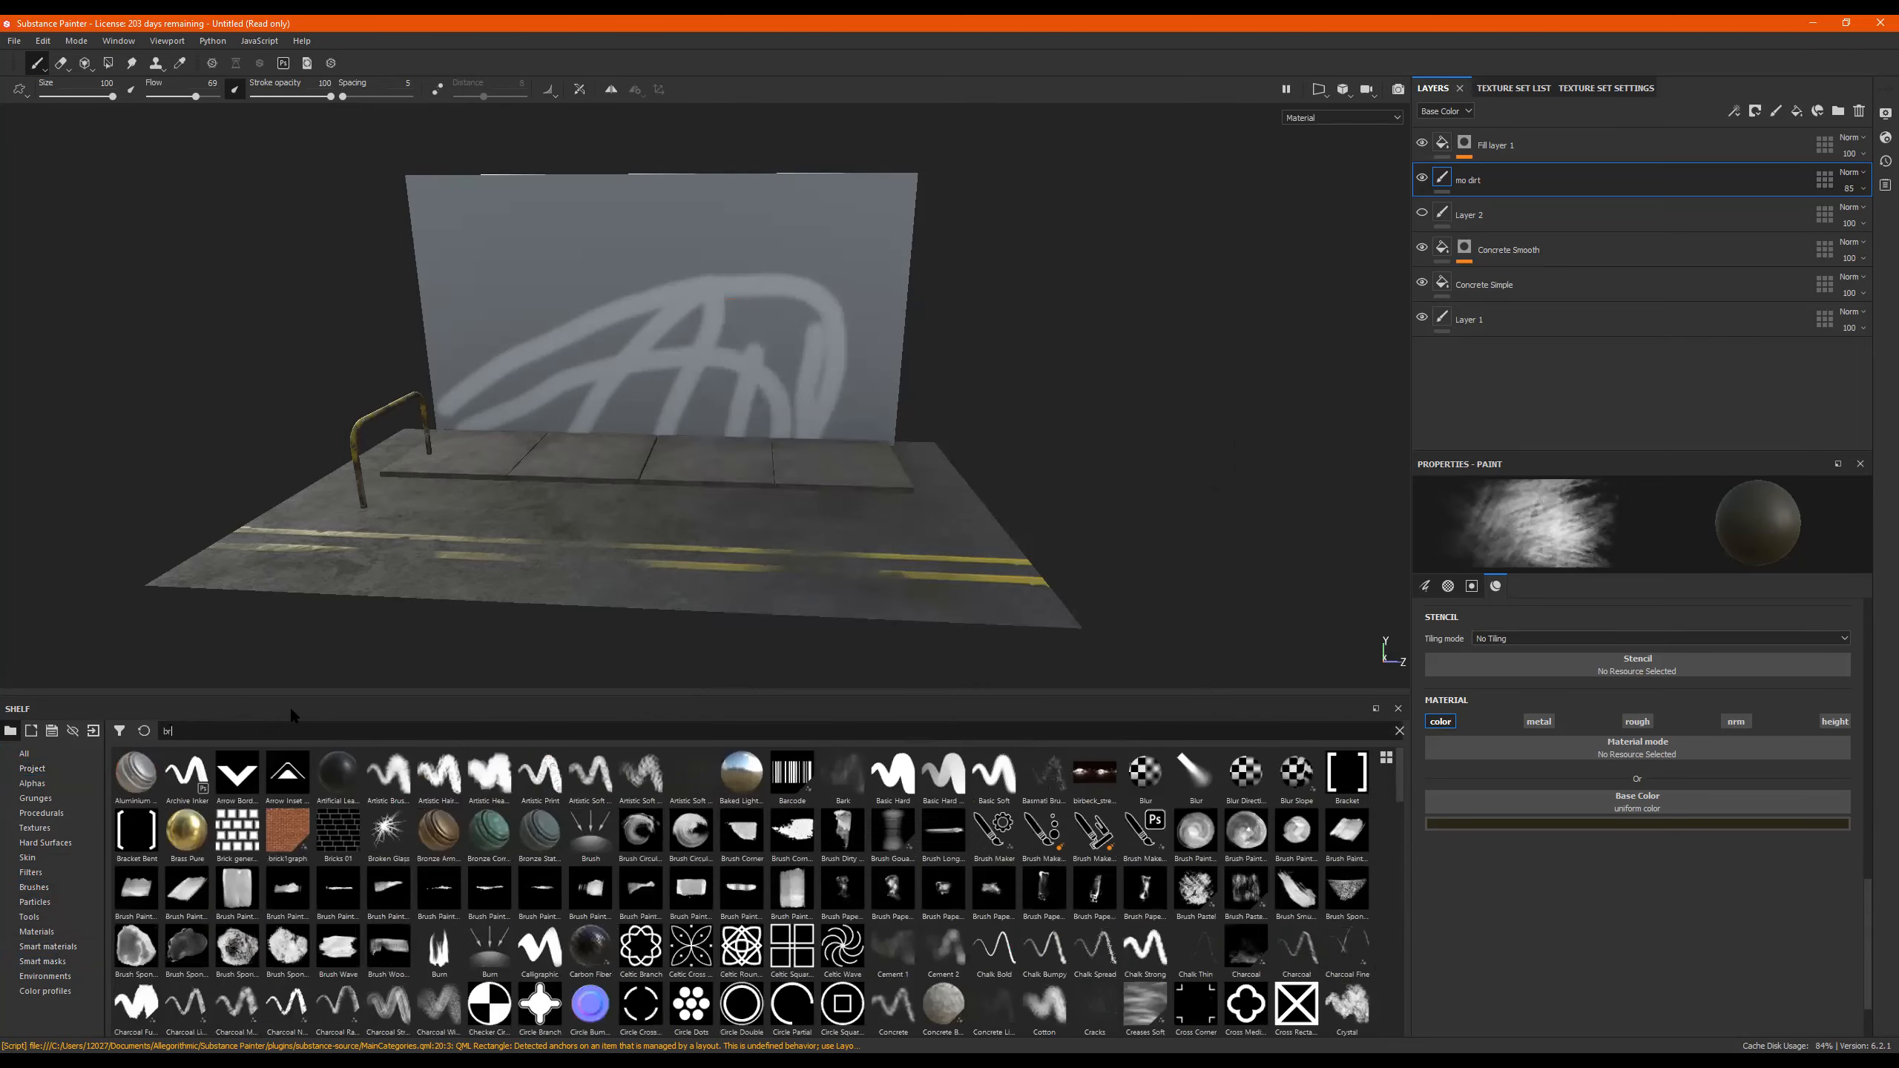
type("ick")
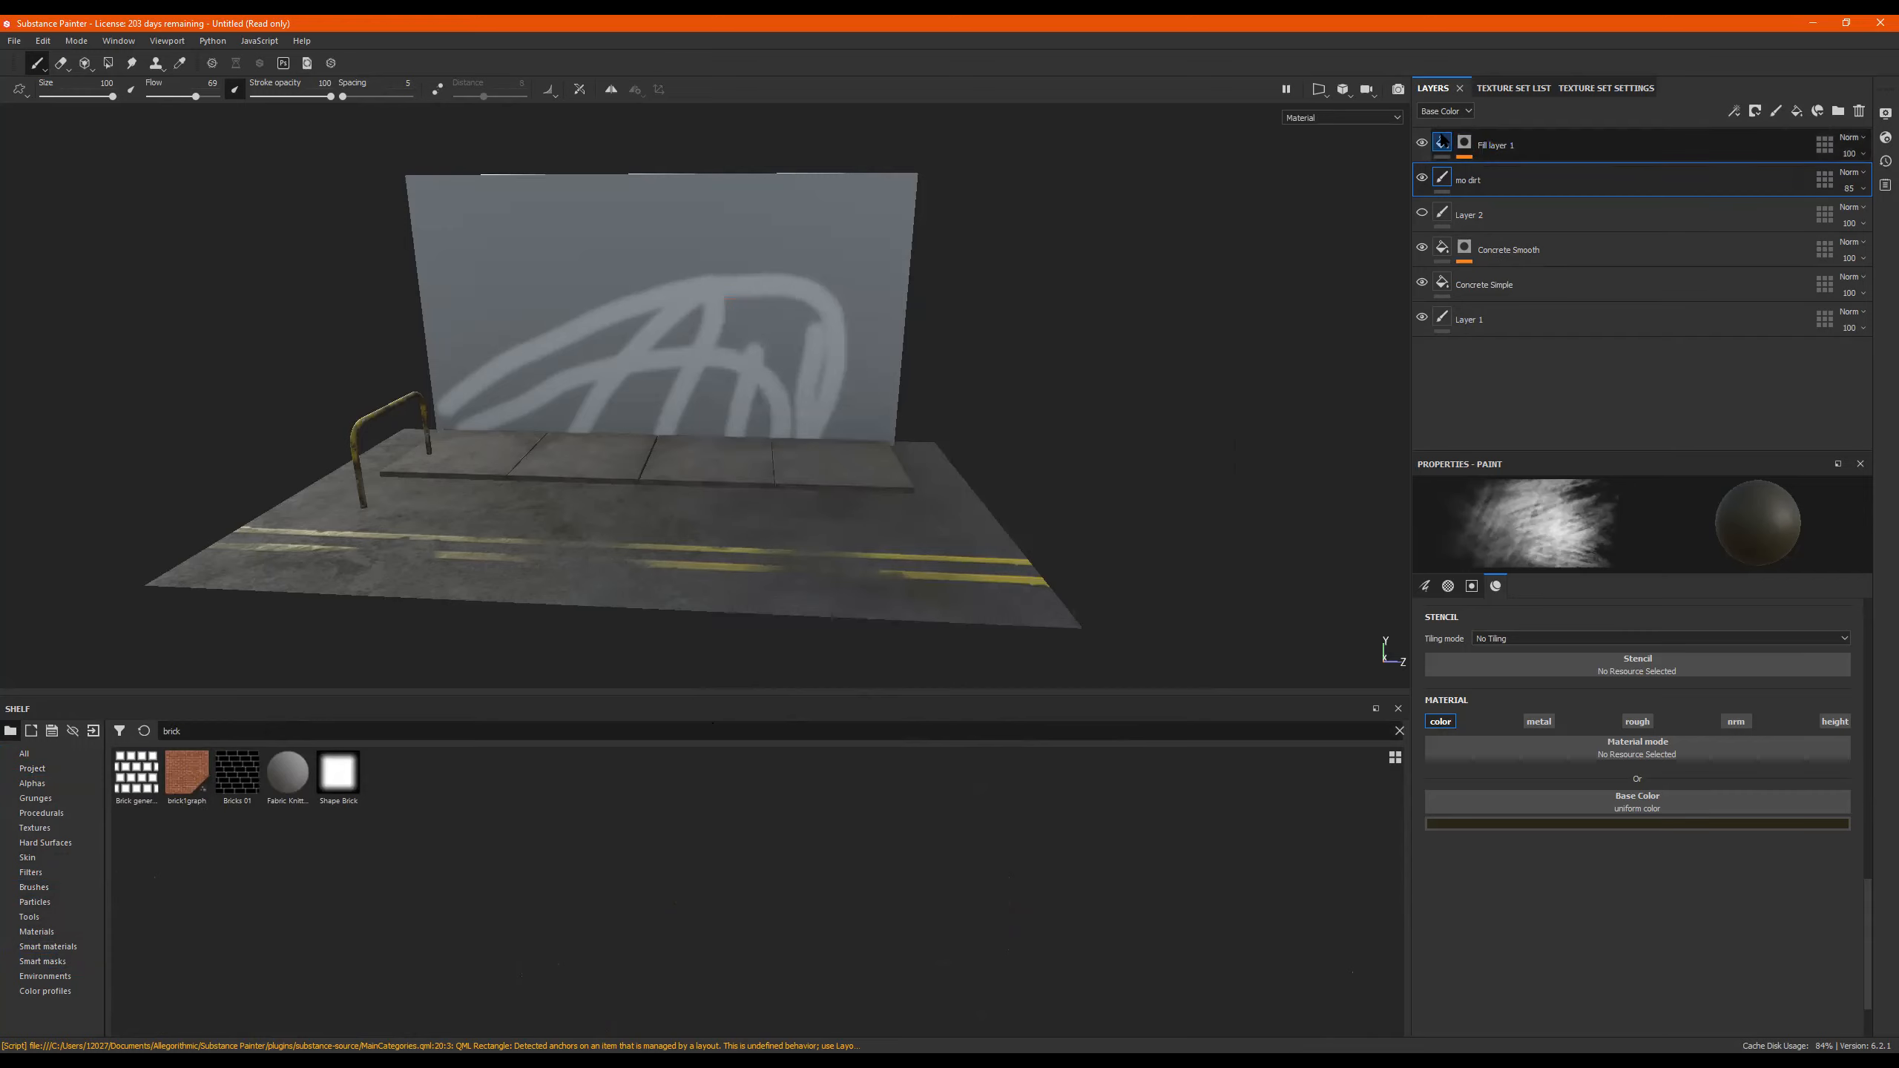
Add a fill layer to the My_Wall_2 texture set and apply brick1graph as its Base Color.
left_click(1442, 143)
left_click(1514, 88)
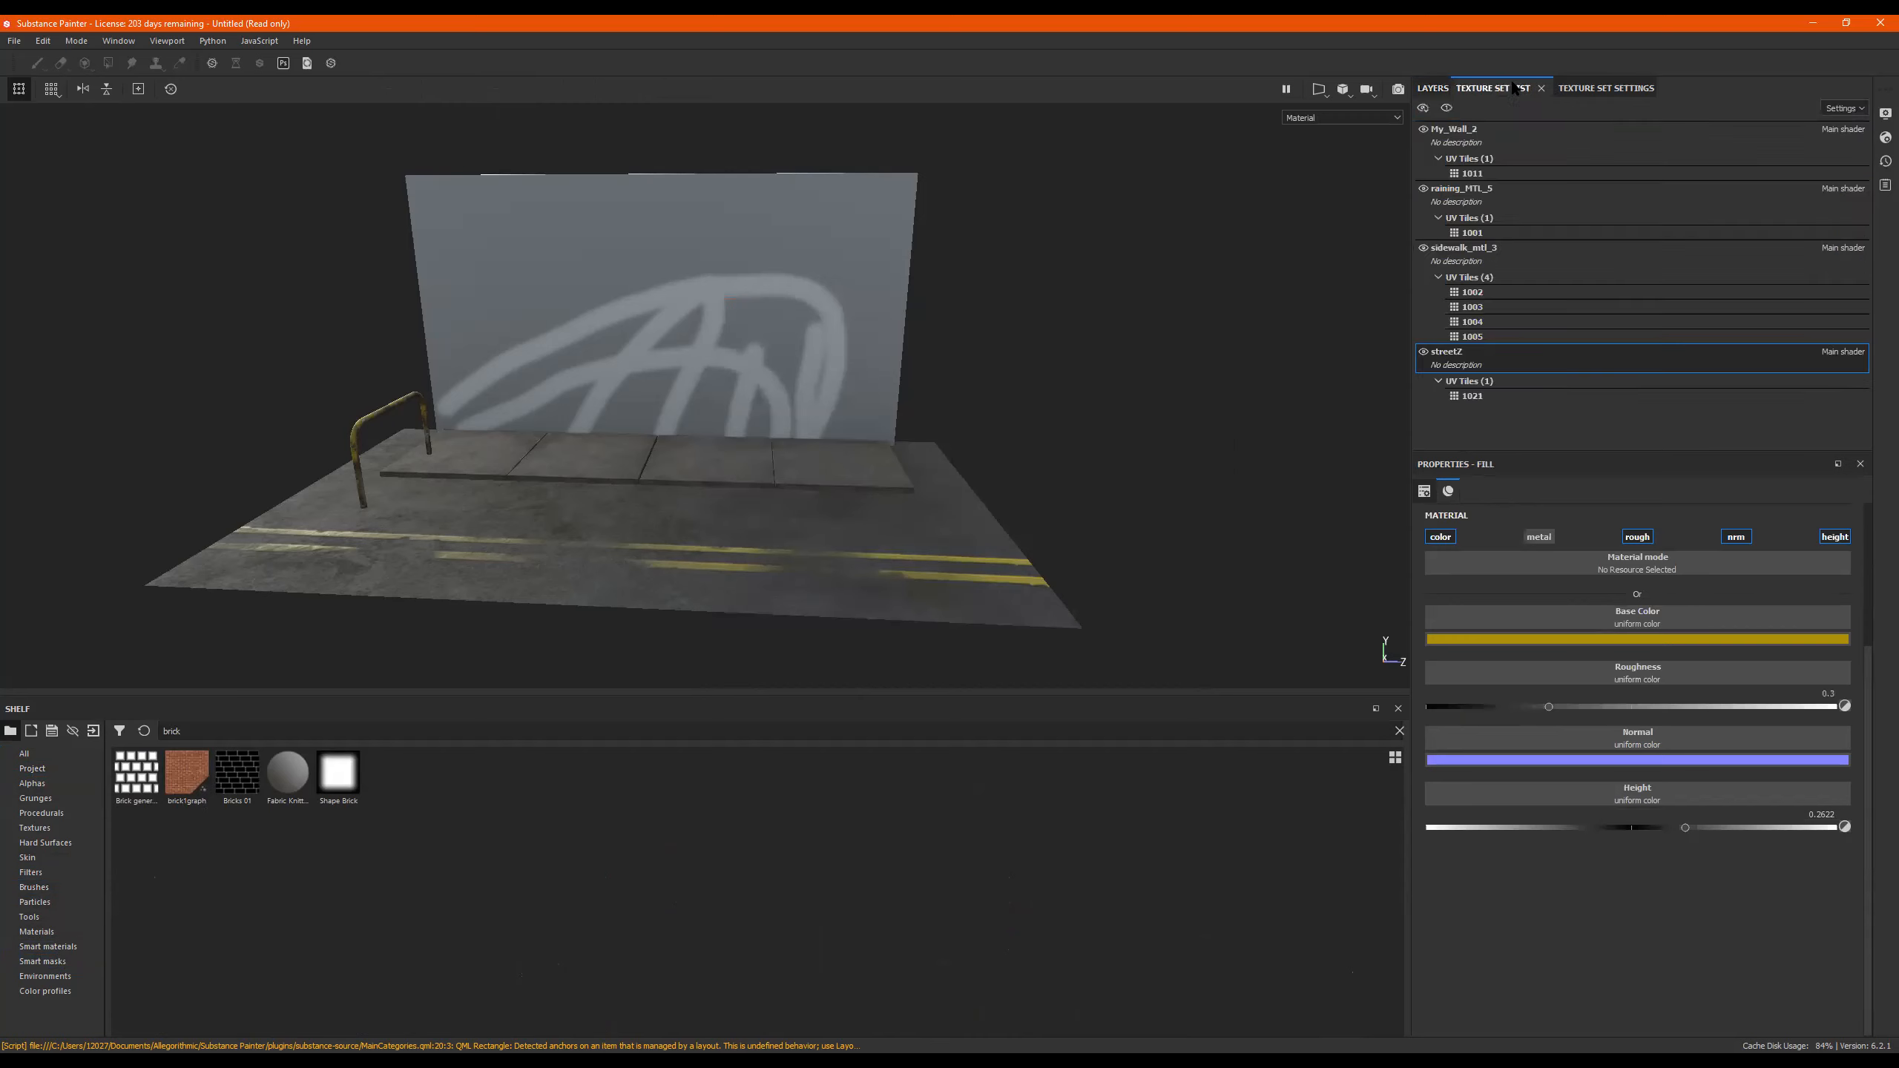
left_click(1495, 135)
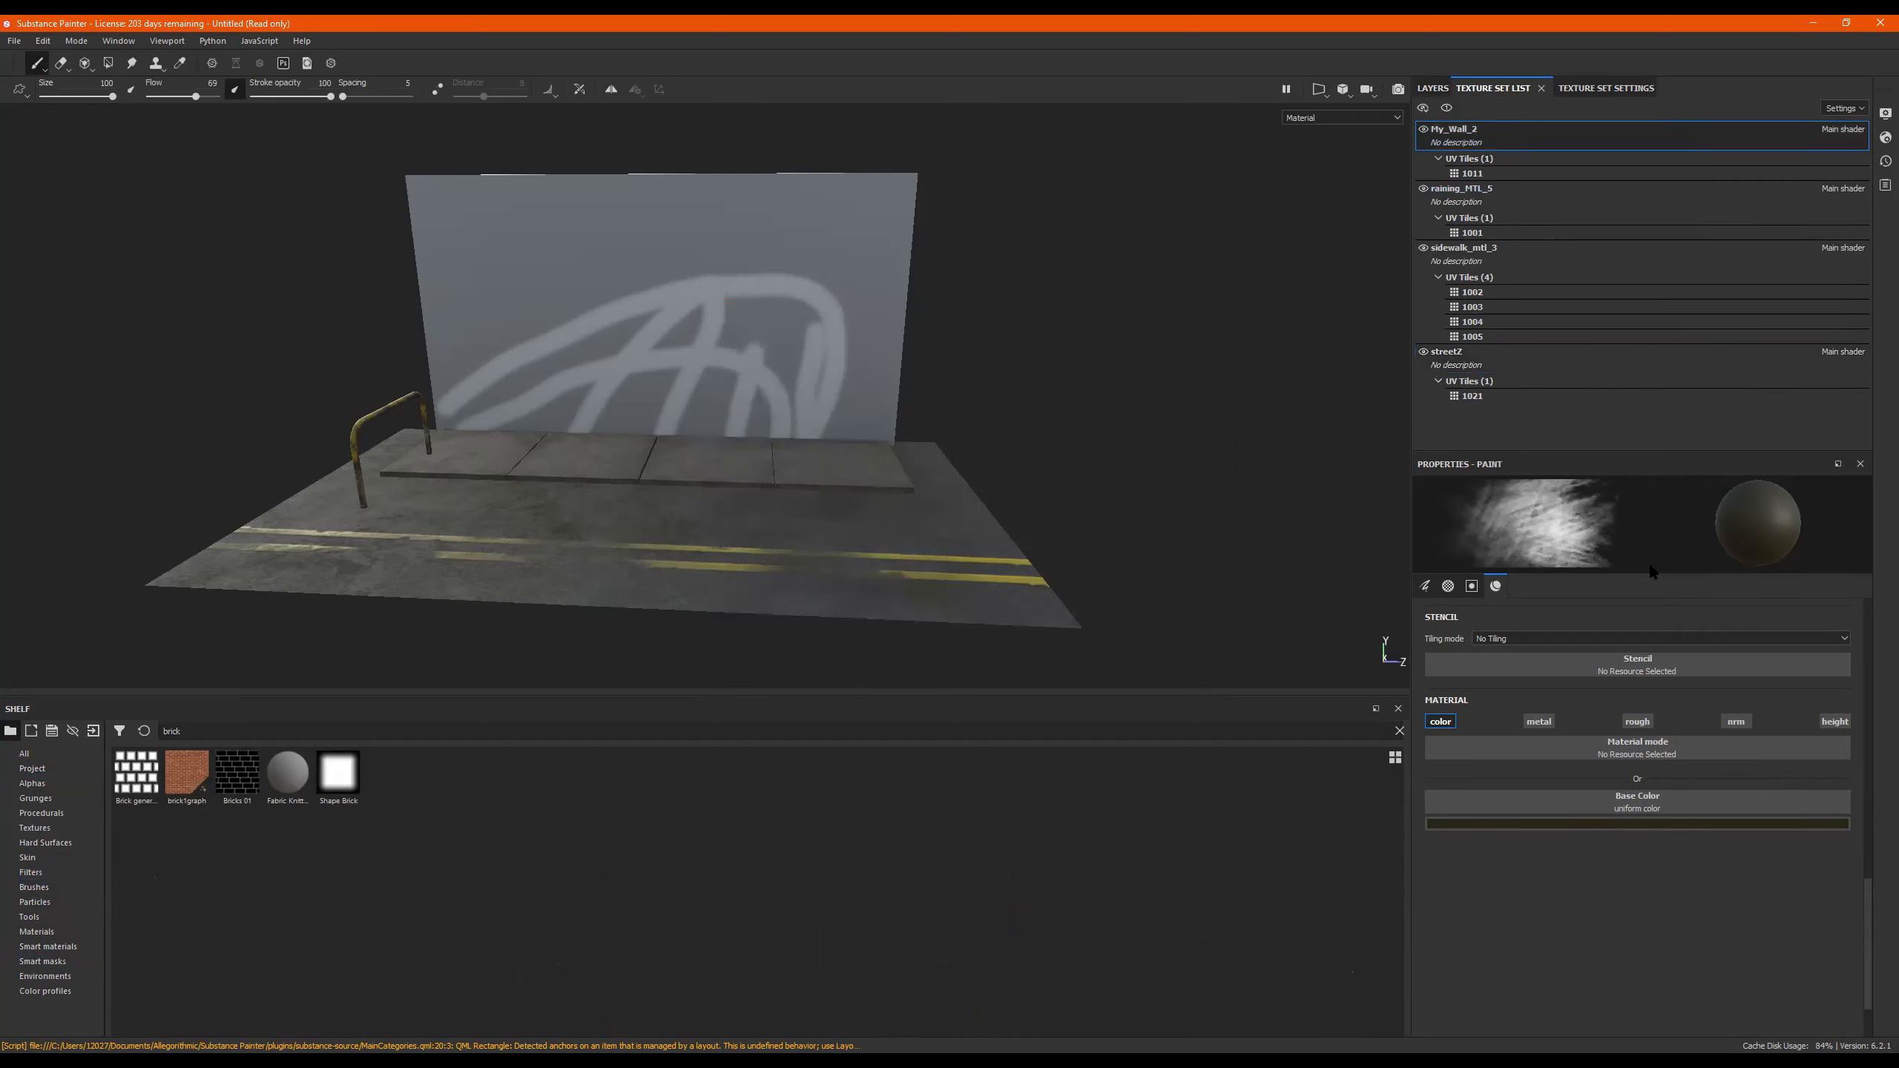
left_click(1428, 88)
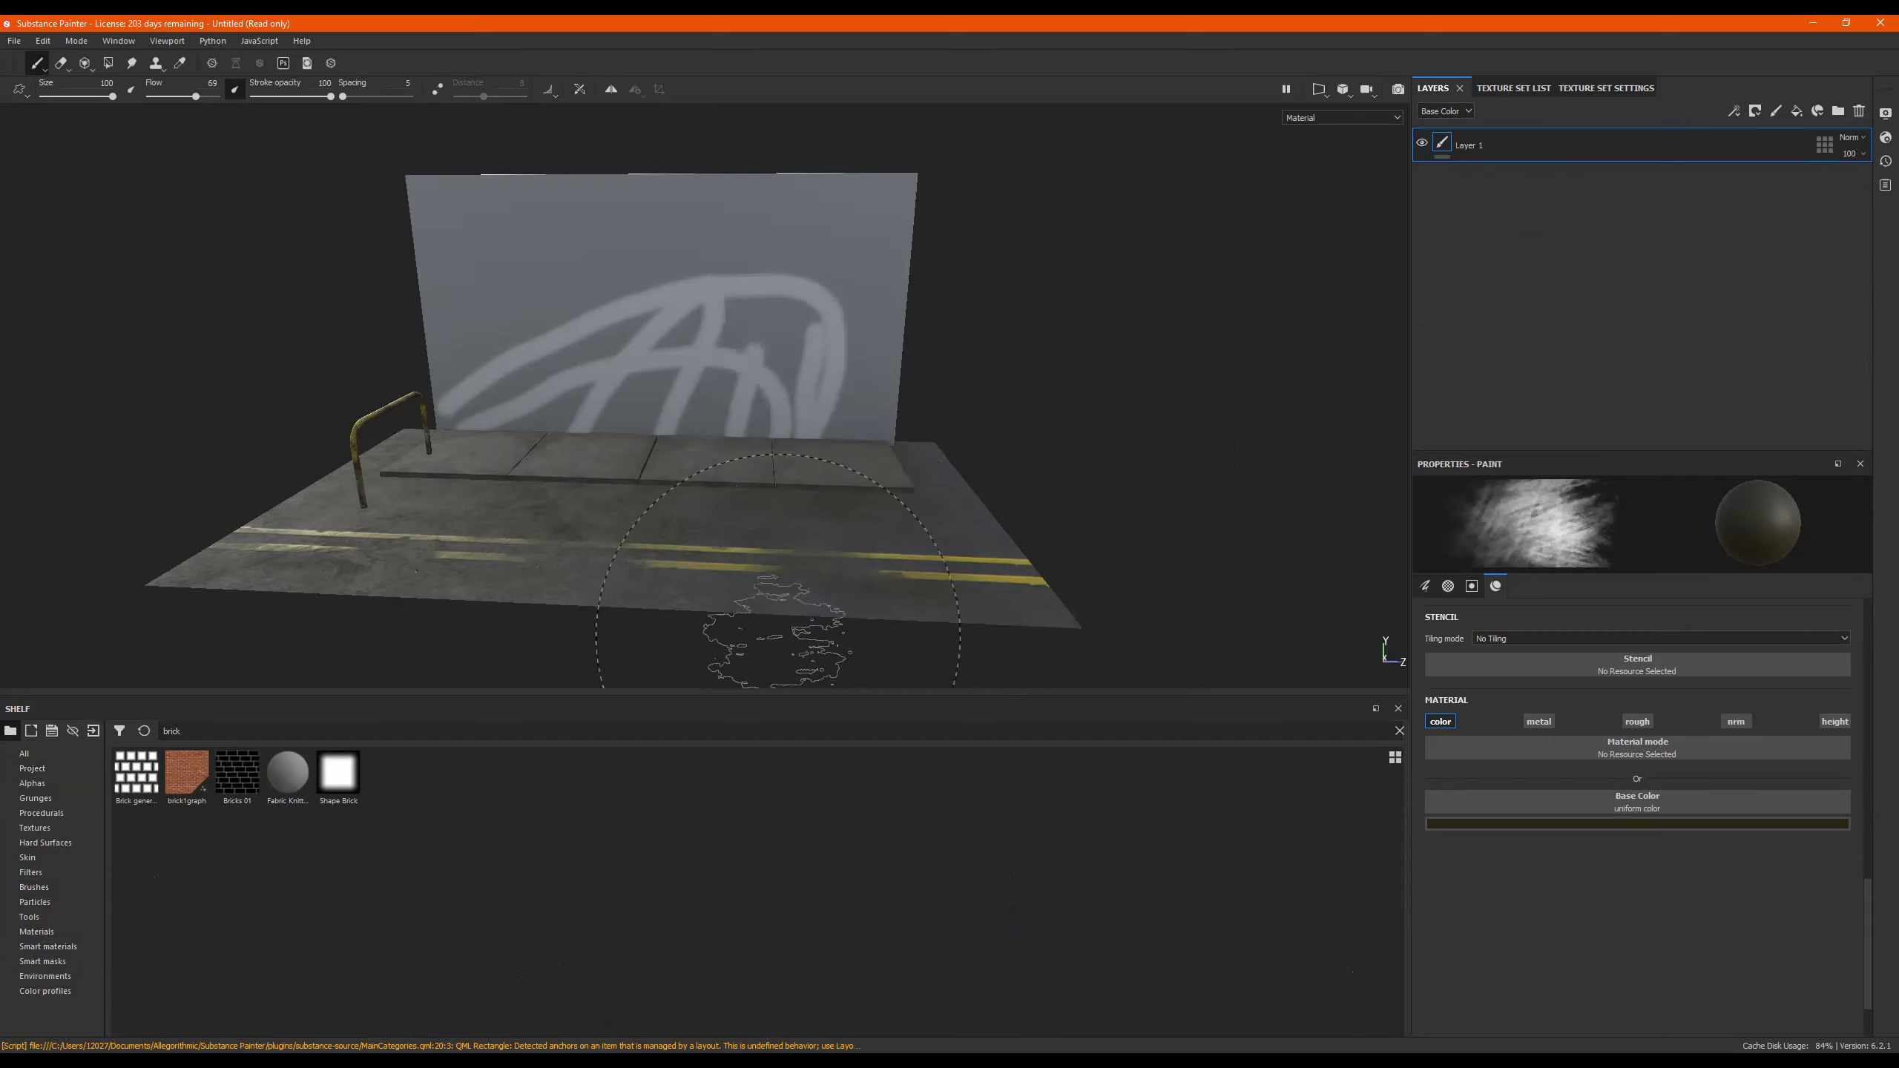
left_click(1797, 112)
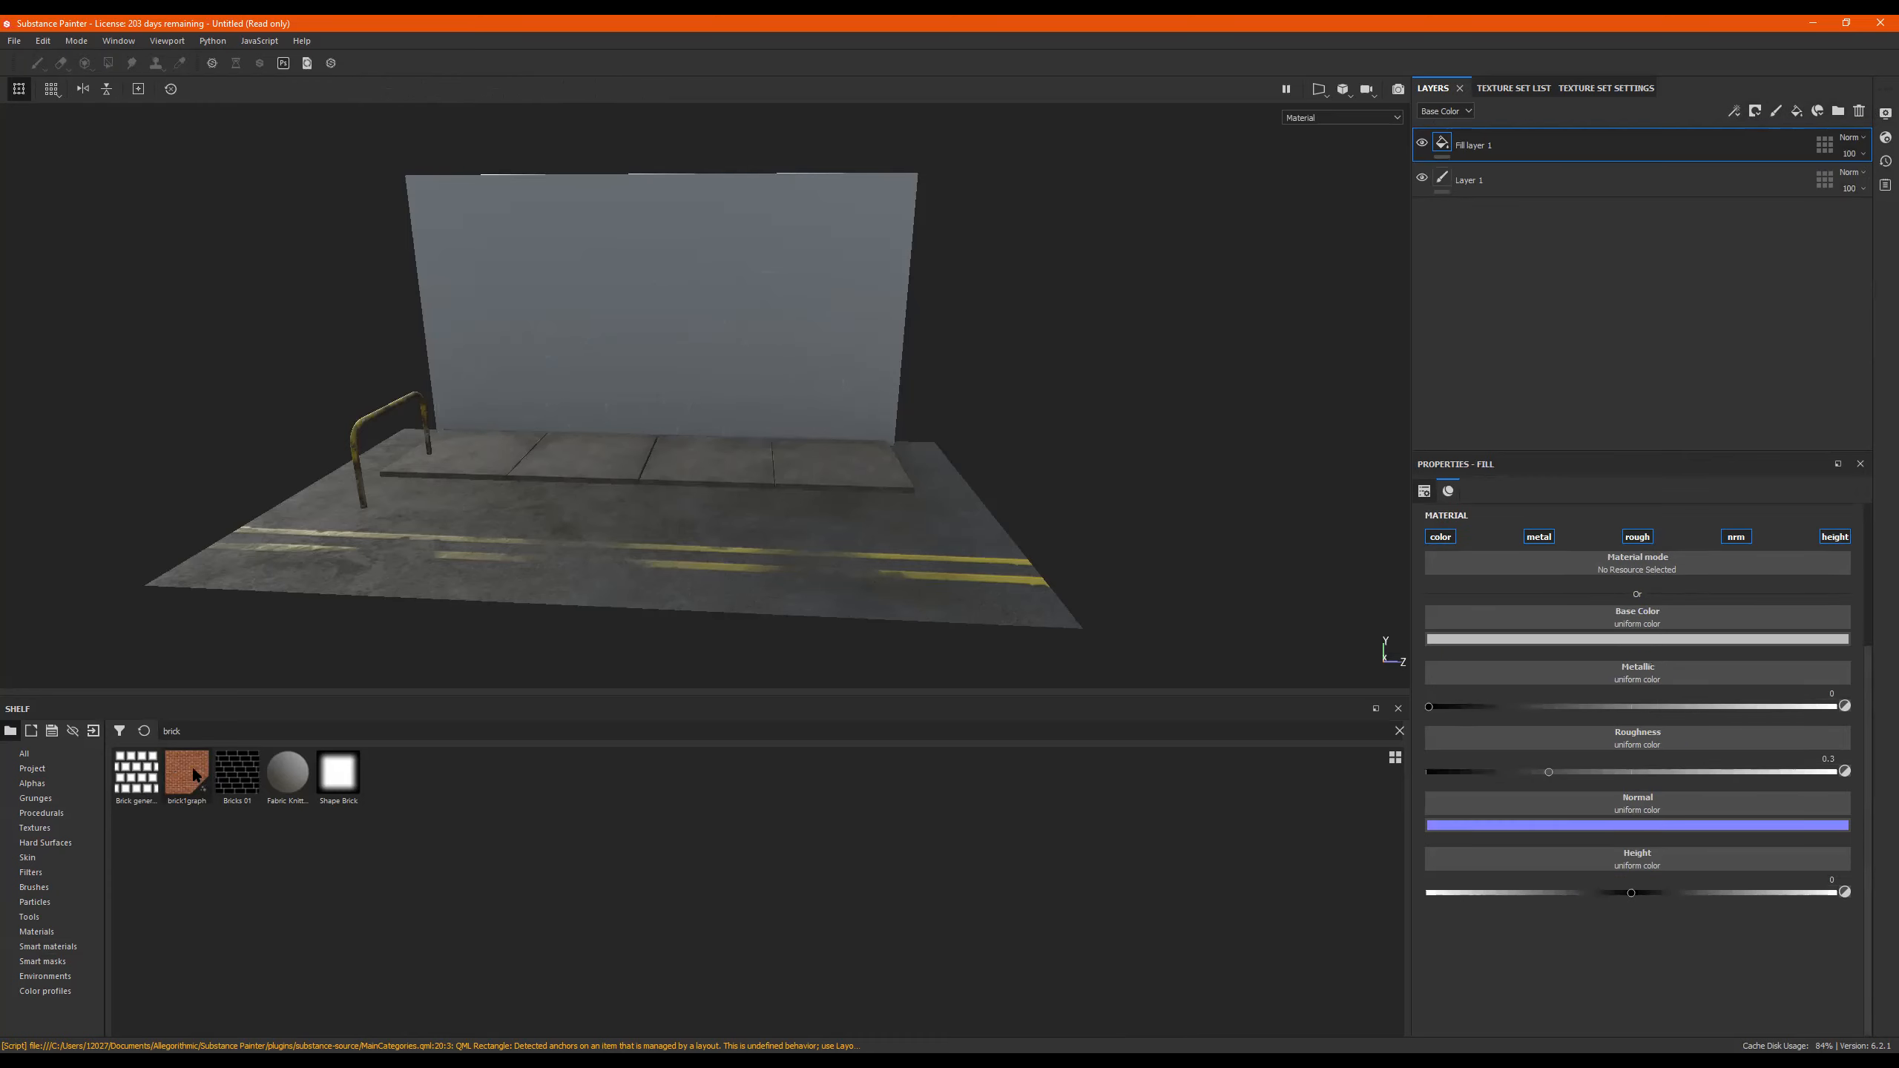
left_click_drag(193, 776, 1547, 615)
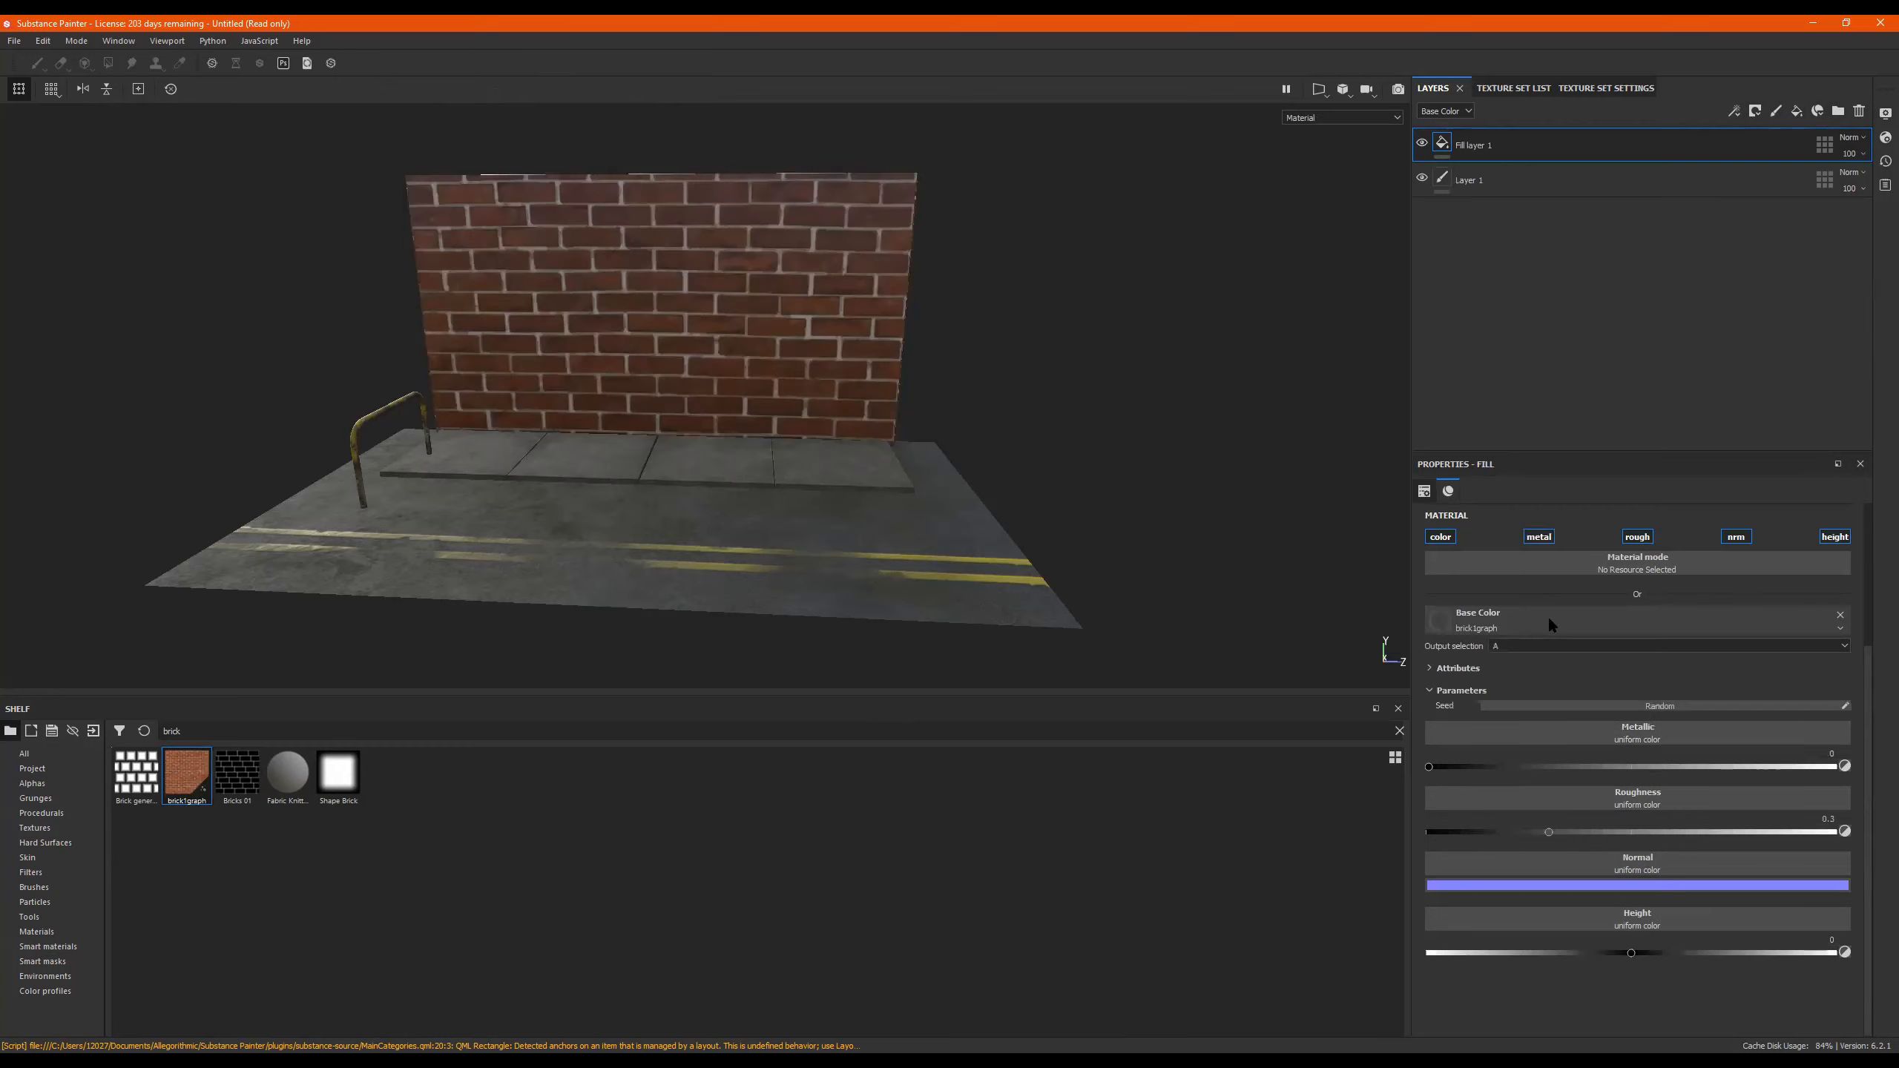
Set the UV scale of the wall's brick fill to about 2.74 for smaller bricks.
left_click_drag(732, 313, 537, 422, "alt")
right_click_drag(537, 422, 1036, 378, "alt")
left_click_drag(1005, 395, 957, 373, "alt")
middle_click_drag(976, 359, 1003, 284, "alt")
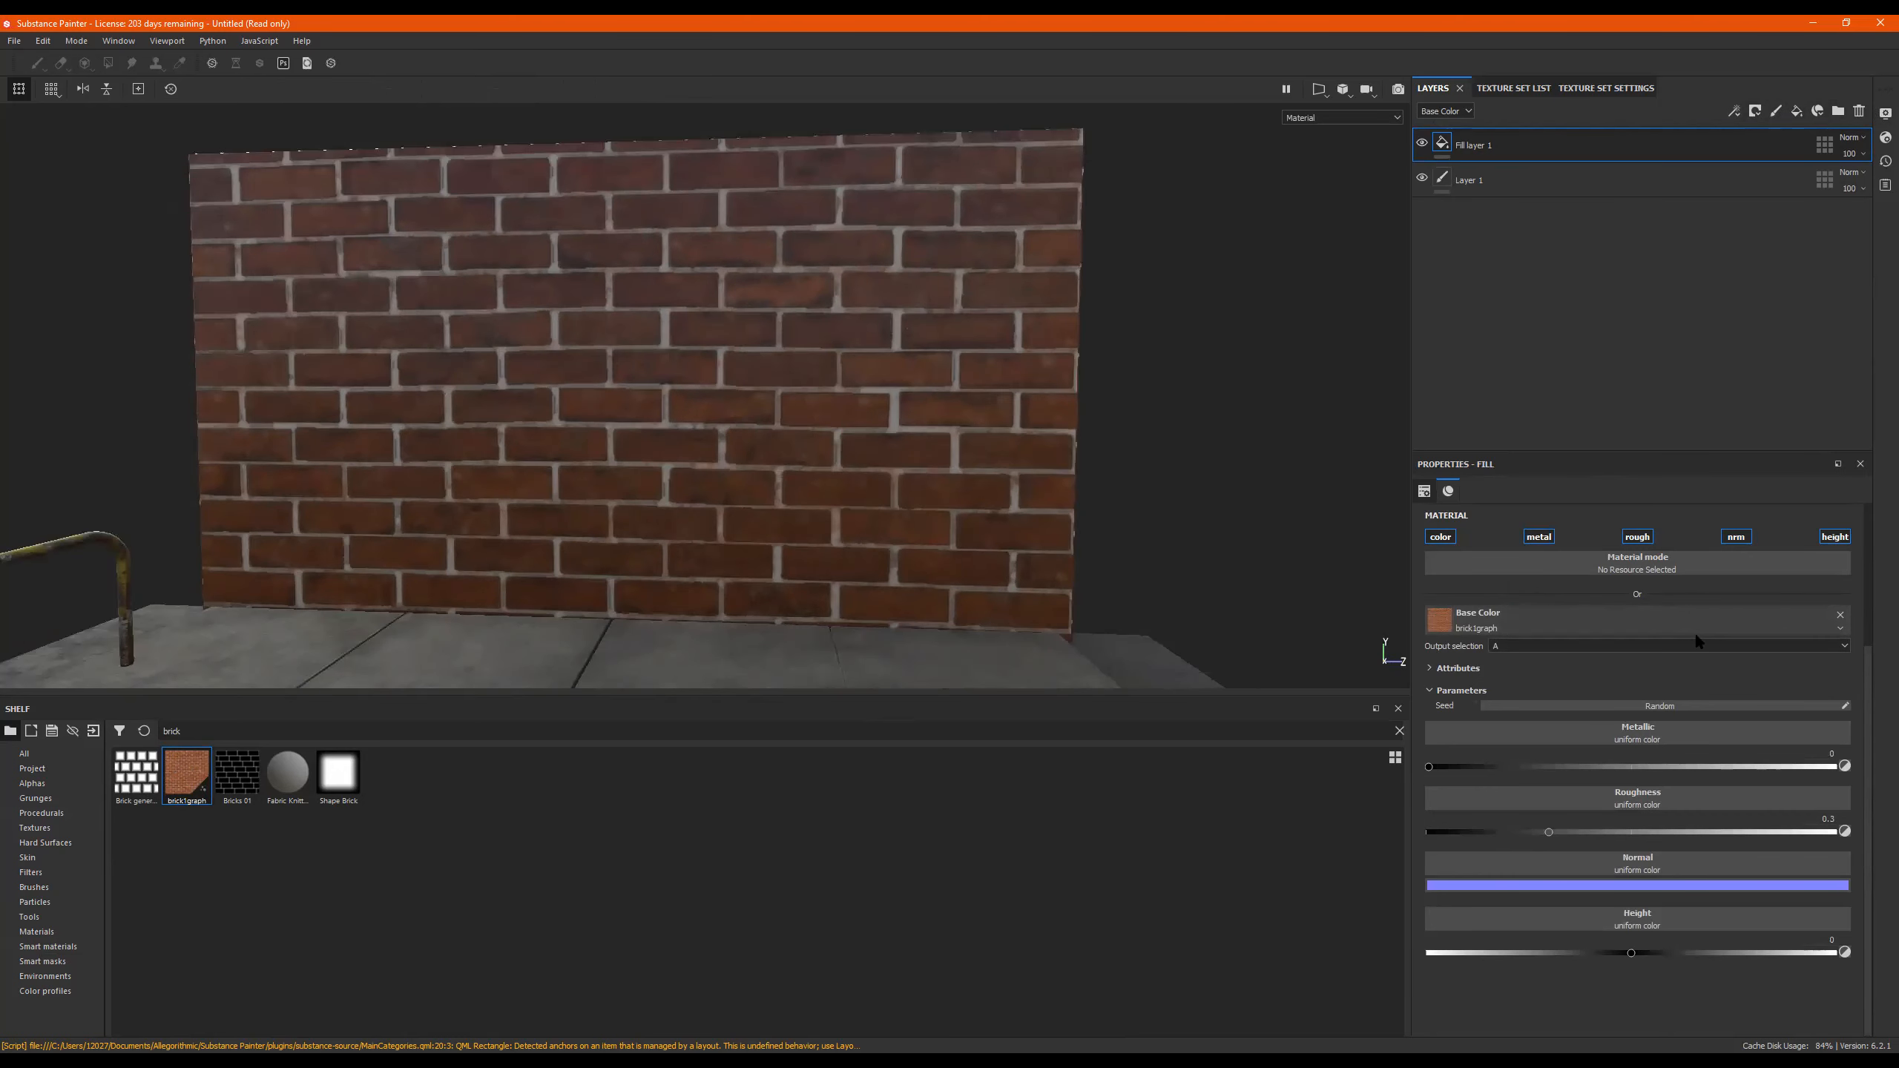
scroll(1827, 668, "up", 3)
left_click_drag(1572, 625, 1582, 631)
right_click_drag(547, 313, 455, 367, "alt")
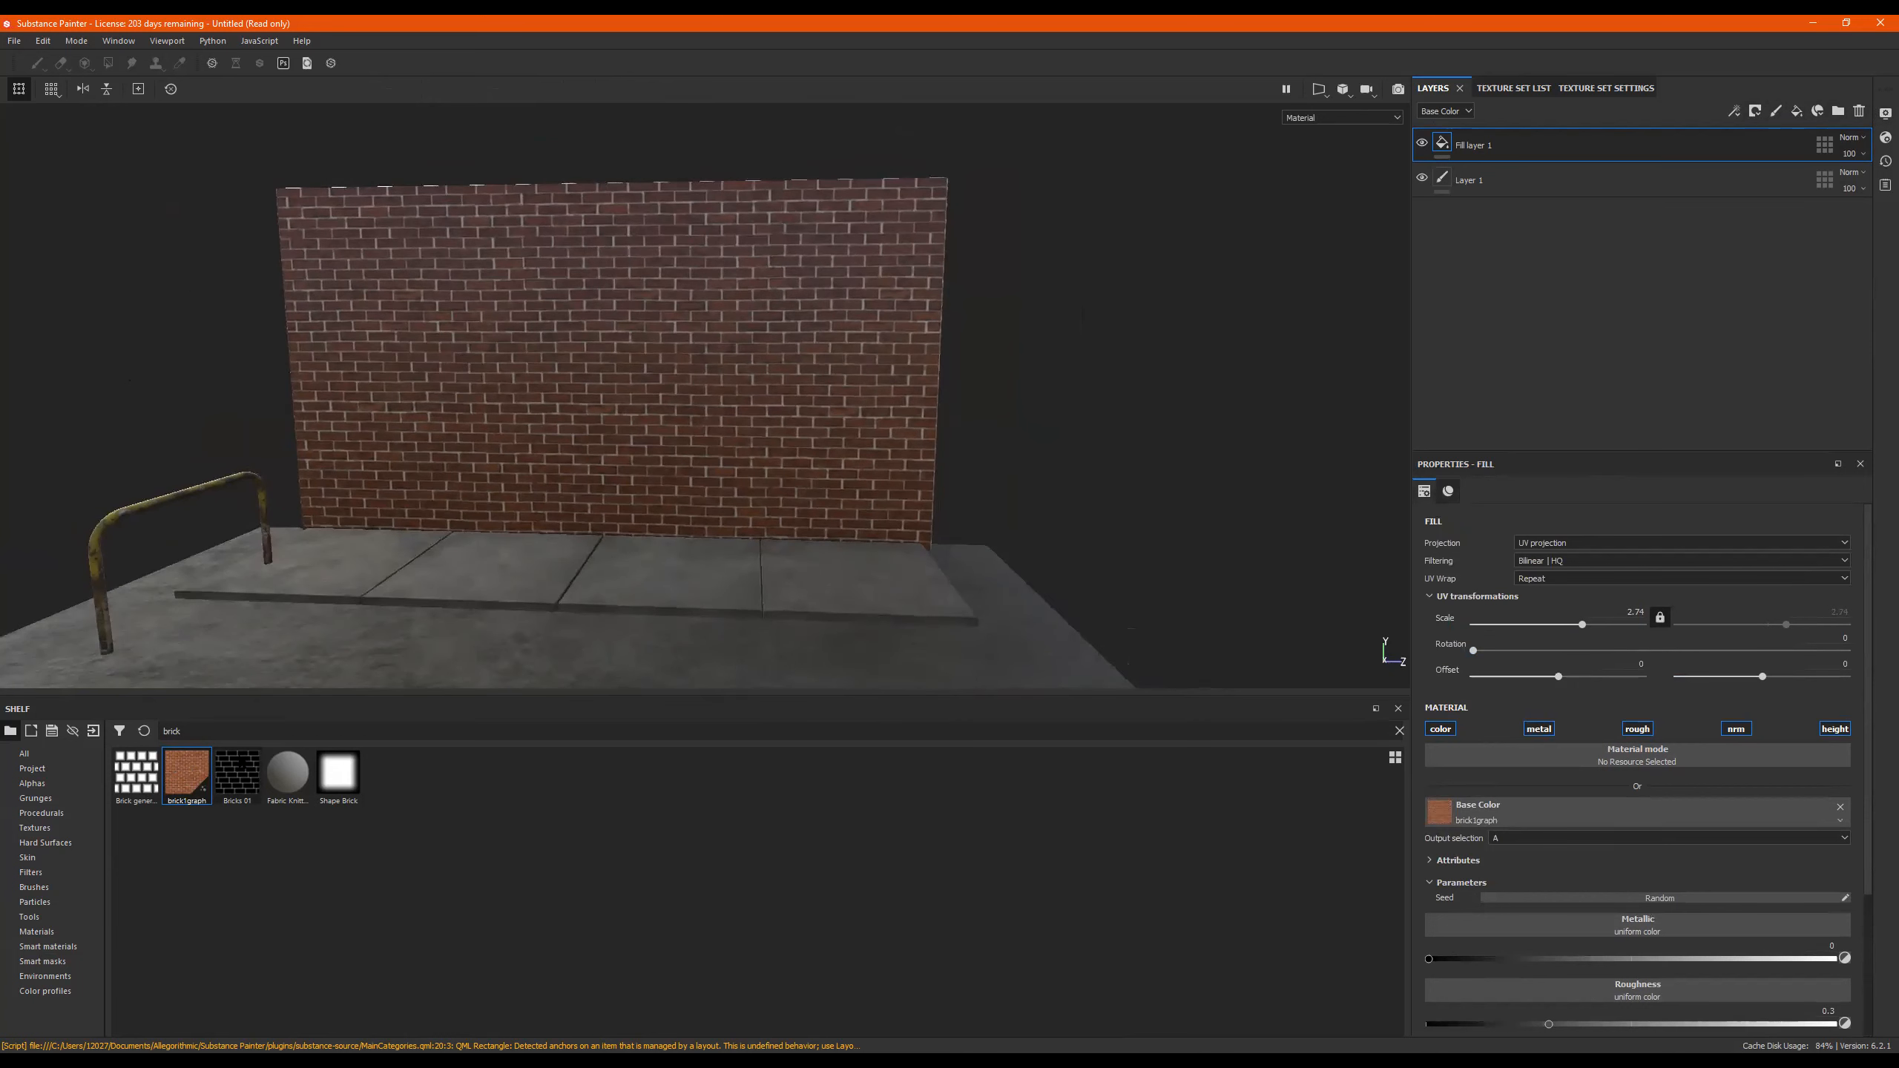
Apply brick1graph to the fill's Normal and Height channels and rotate the environment lighting to inspect the wall's relief.
scroll(1596, 727, "down", 2)
scroll(1596, 727, "down", 2)
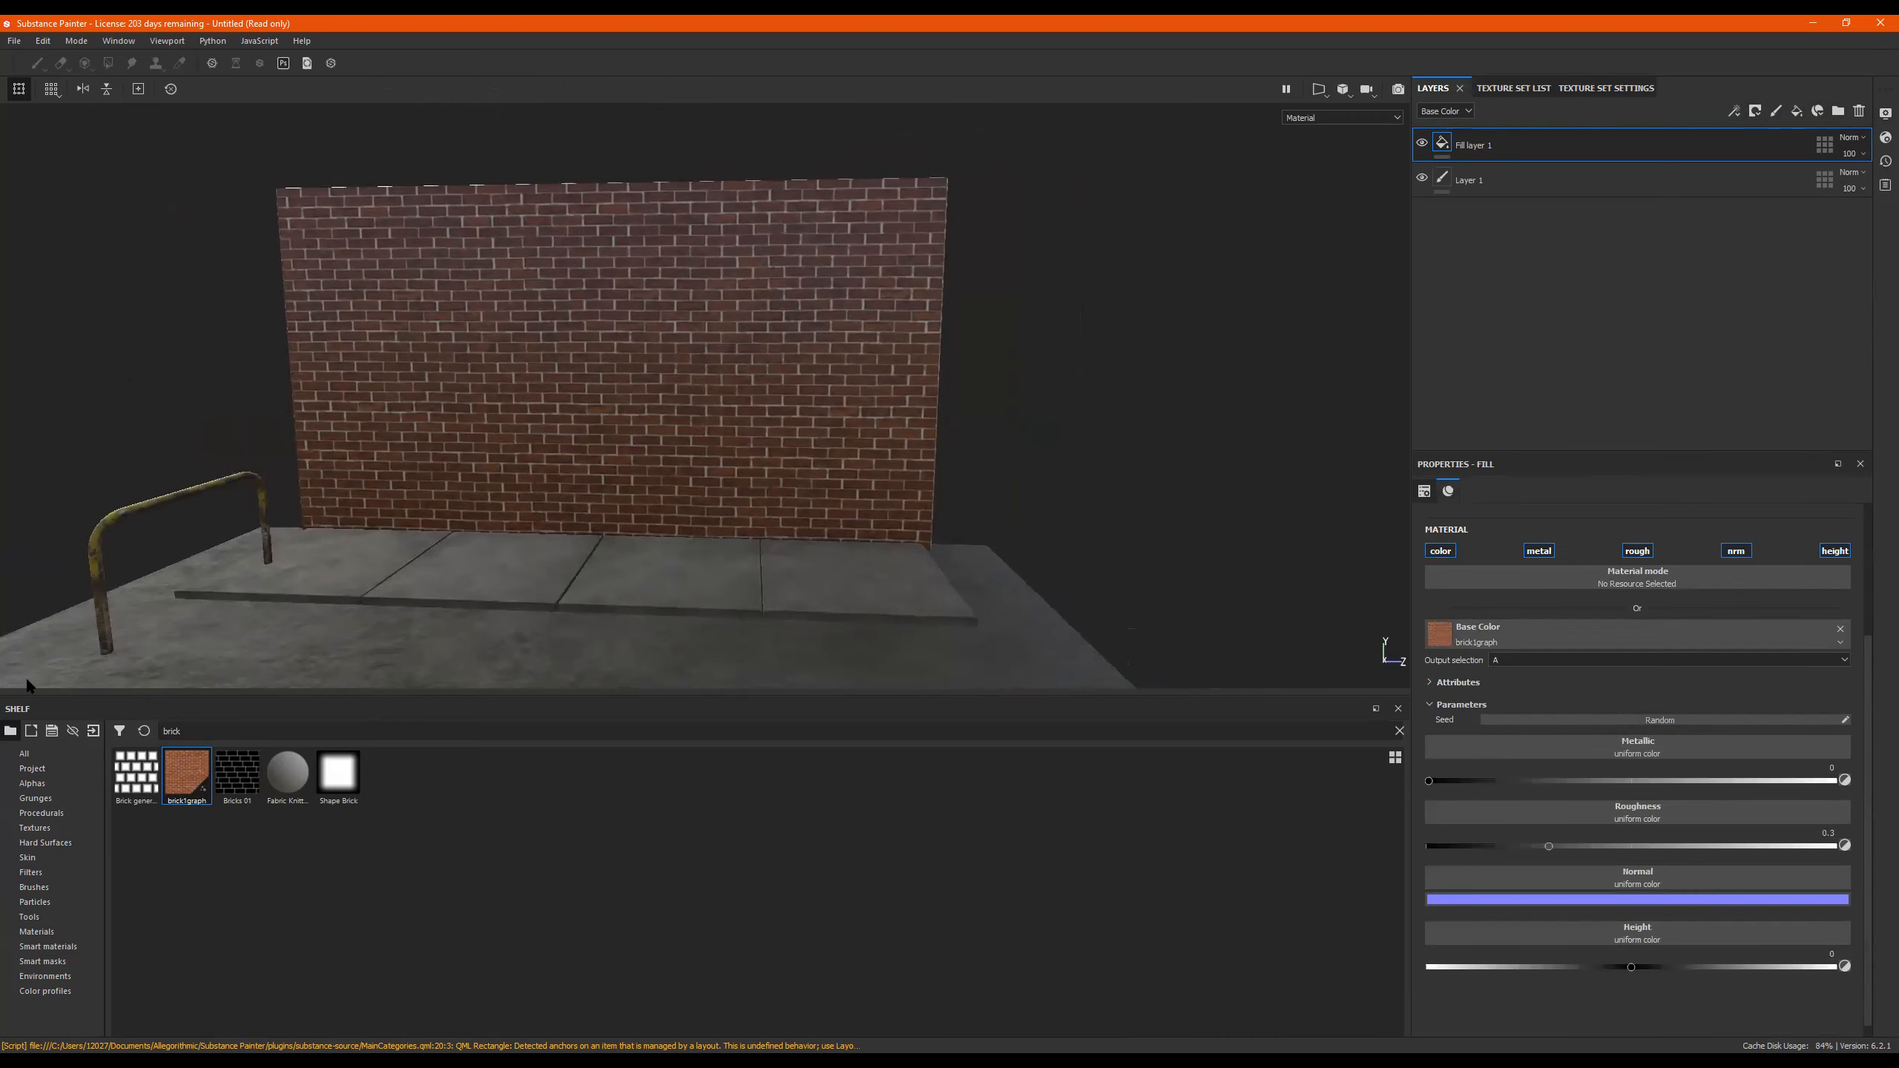
left_click_drag(168, 773, 1610, 871)
scroll(645, 284, "up", 2)
left_click_drag(842, 310, 749, 294, "alt")
left_click_drag(171, 775, 1629, 995)
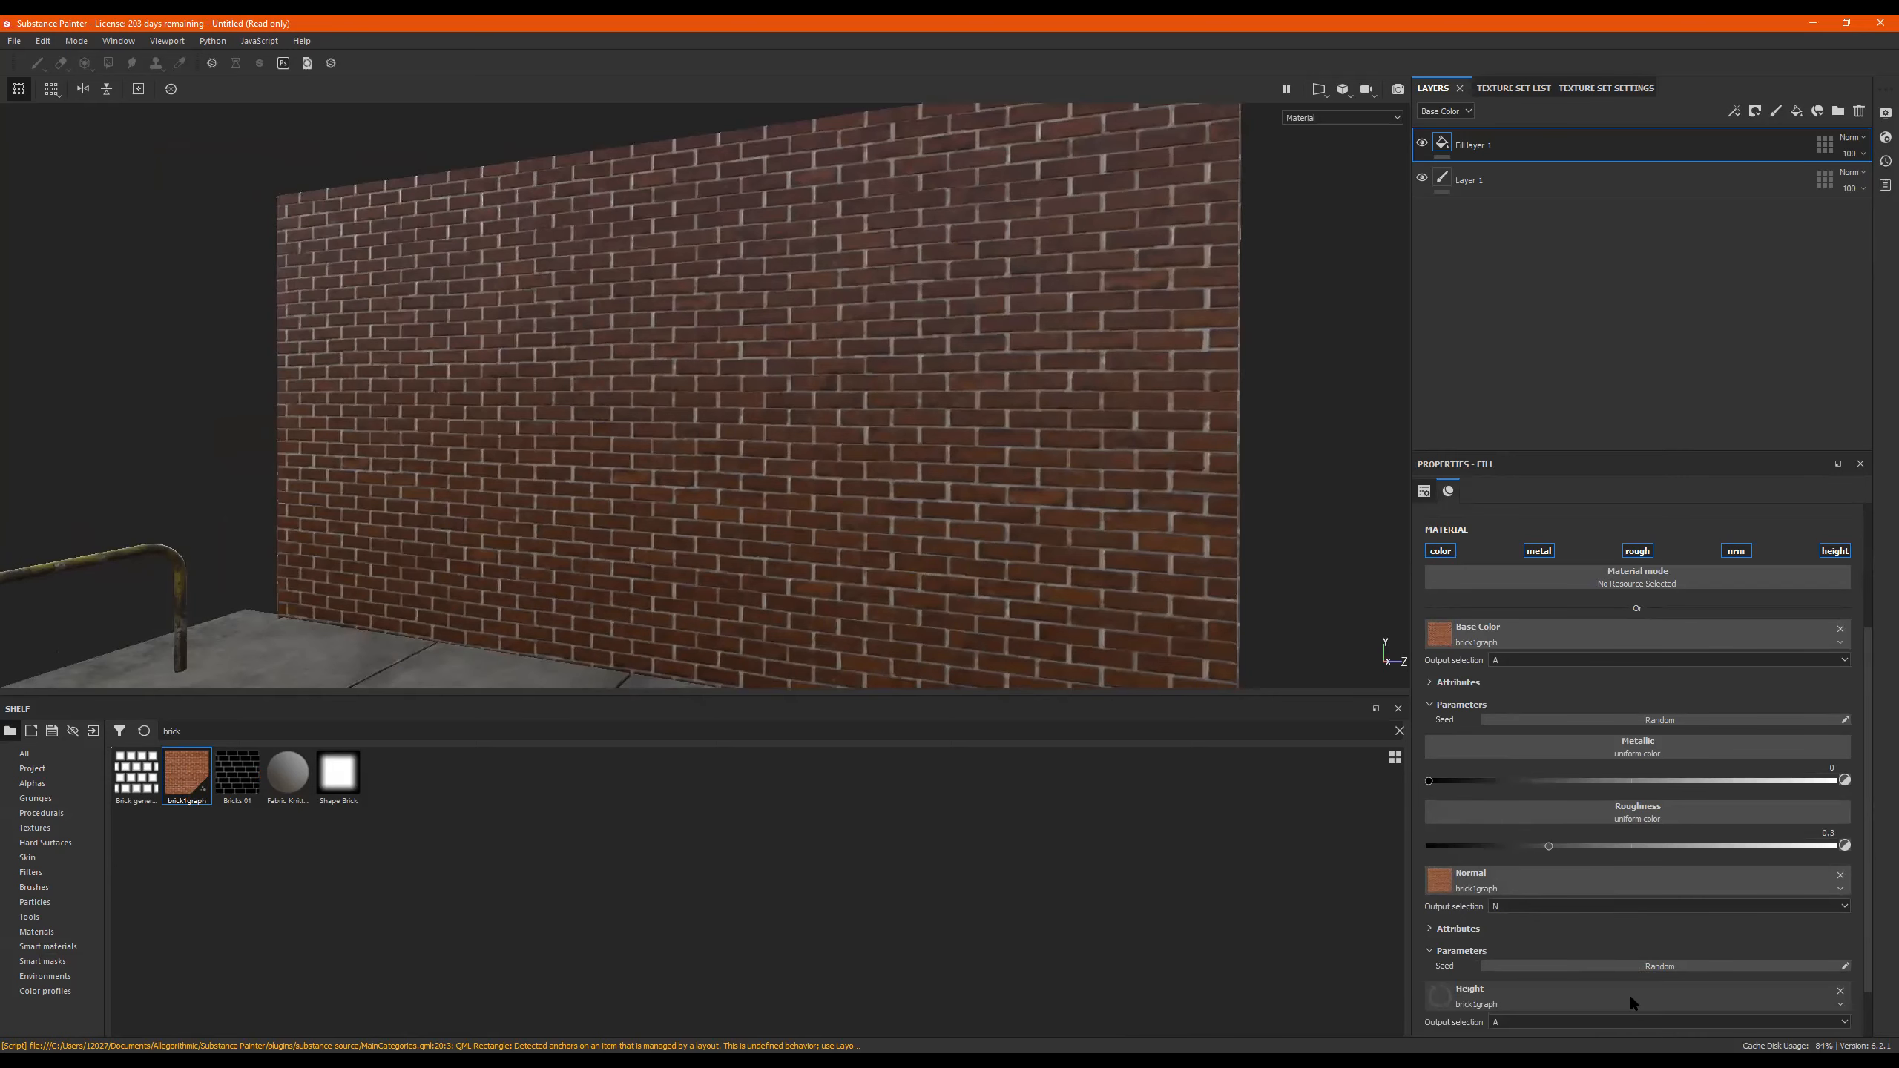
left_click_drag(881, 424, 402, 282, "alt")
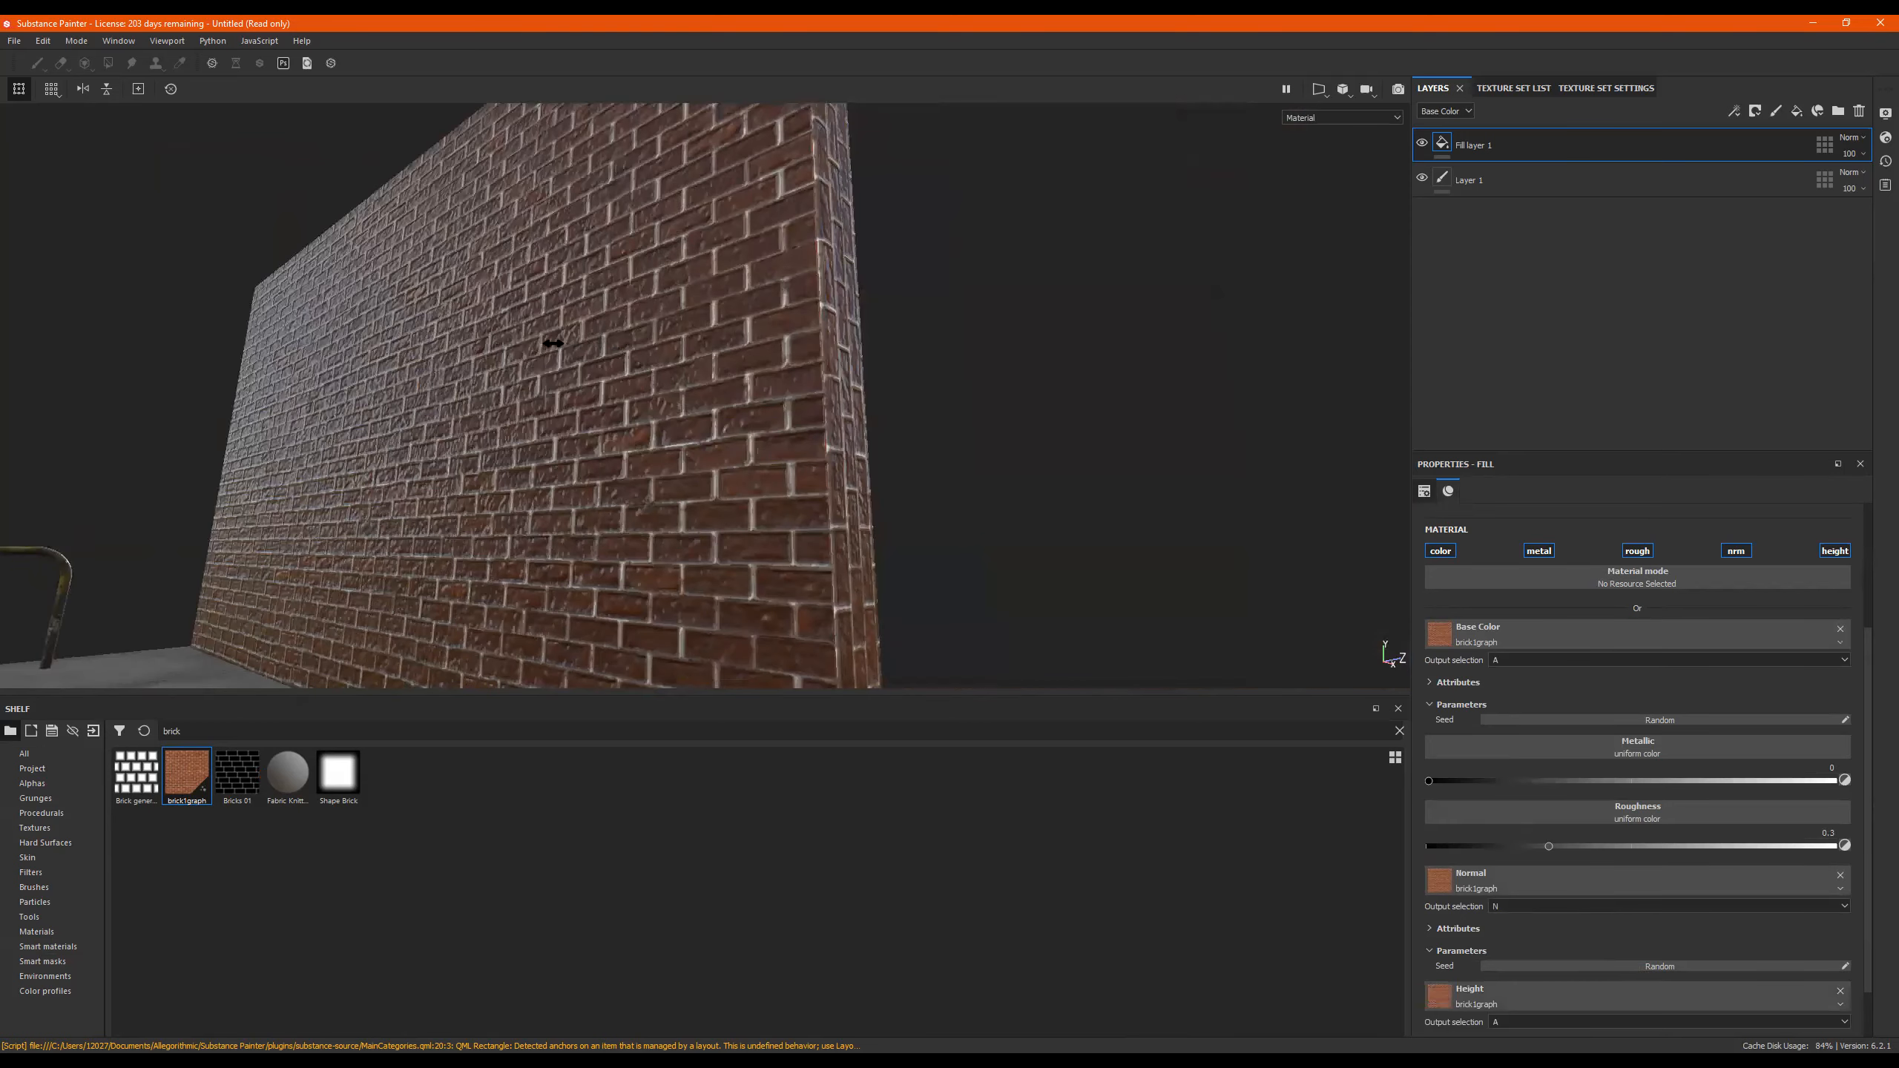
left_click_drag(517, 347, 499, 351, "alt")
right_click_drag(514, 354, 571, 367, "shift")
left_click_drag(710, 365, 778, 412, "alt")
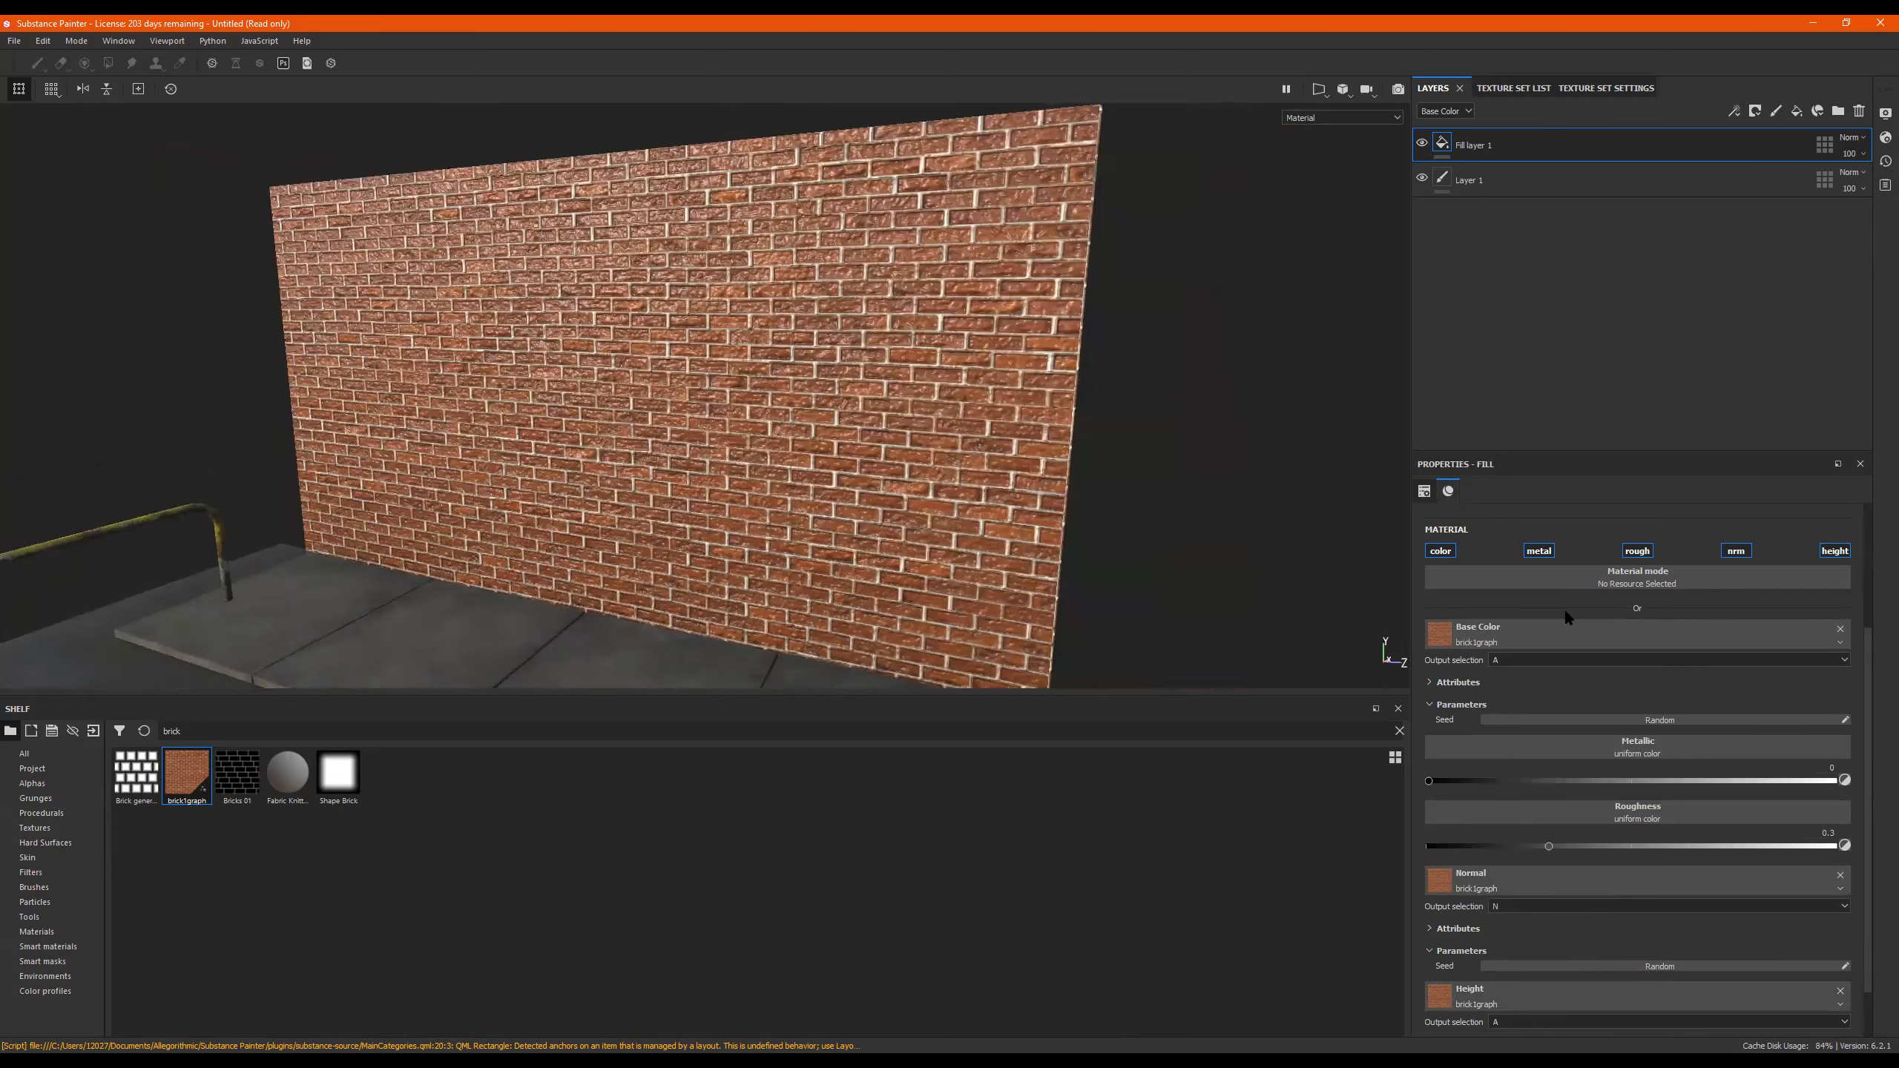
Turn off the brick fill's metallic channel and raise its roughness to about 0.78.
left_click_drag(1550, 846, 1764, 846)
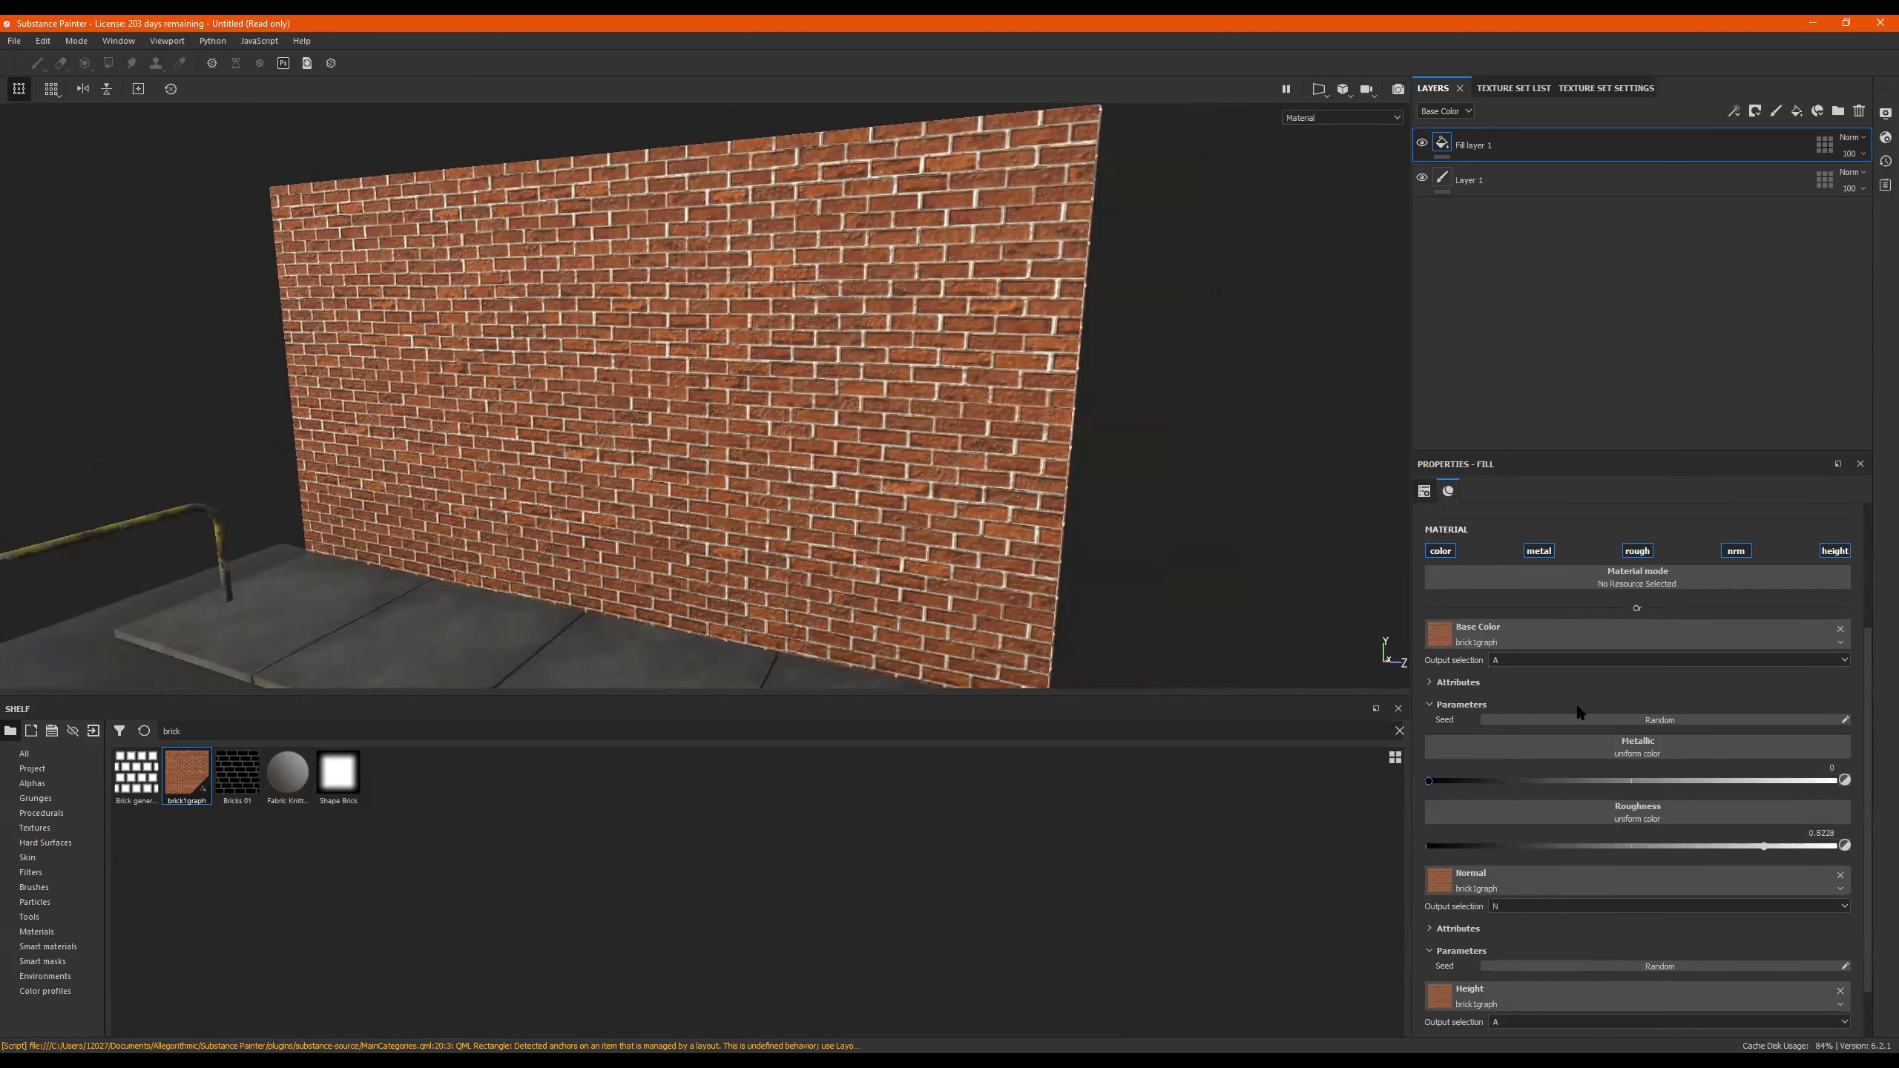
left_click(1538, 551)
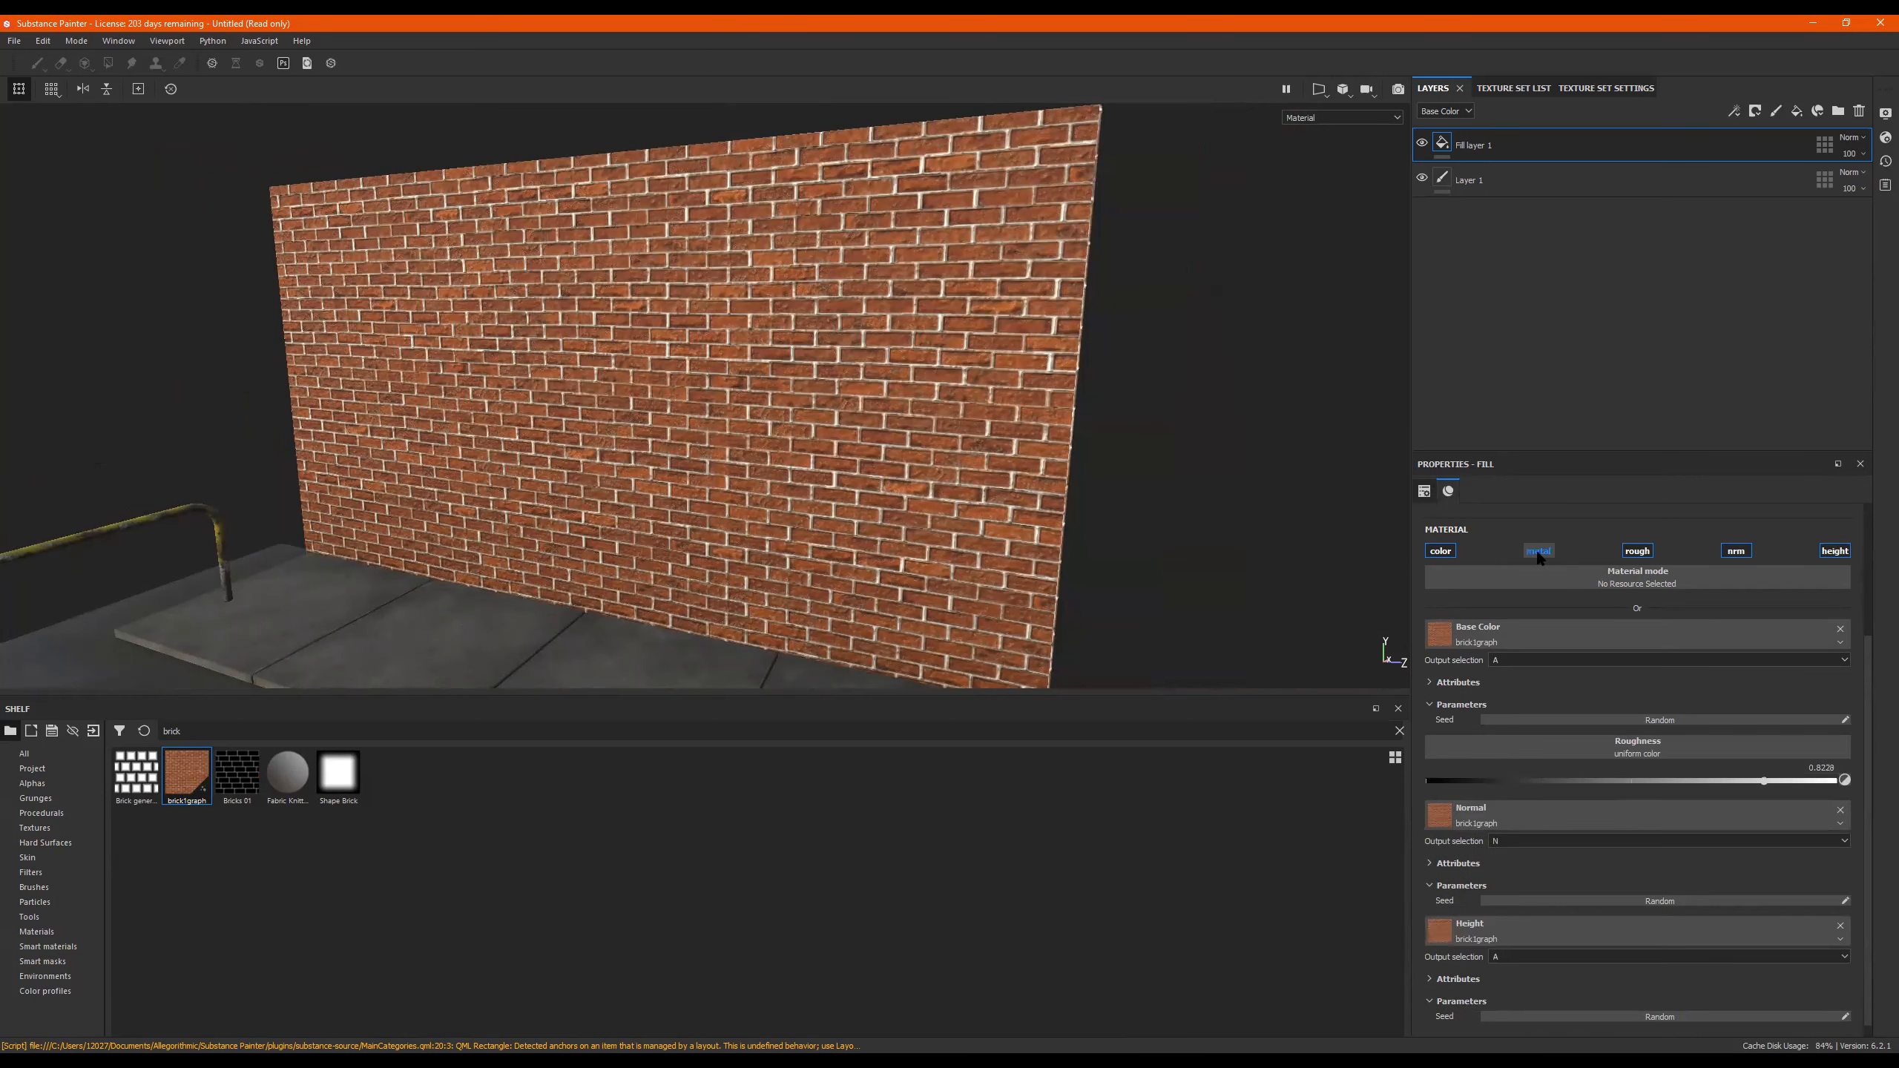
scroll(1696, 867, "down", 1)
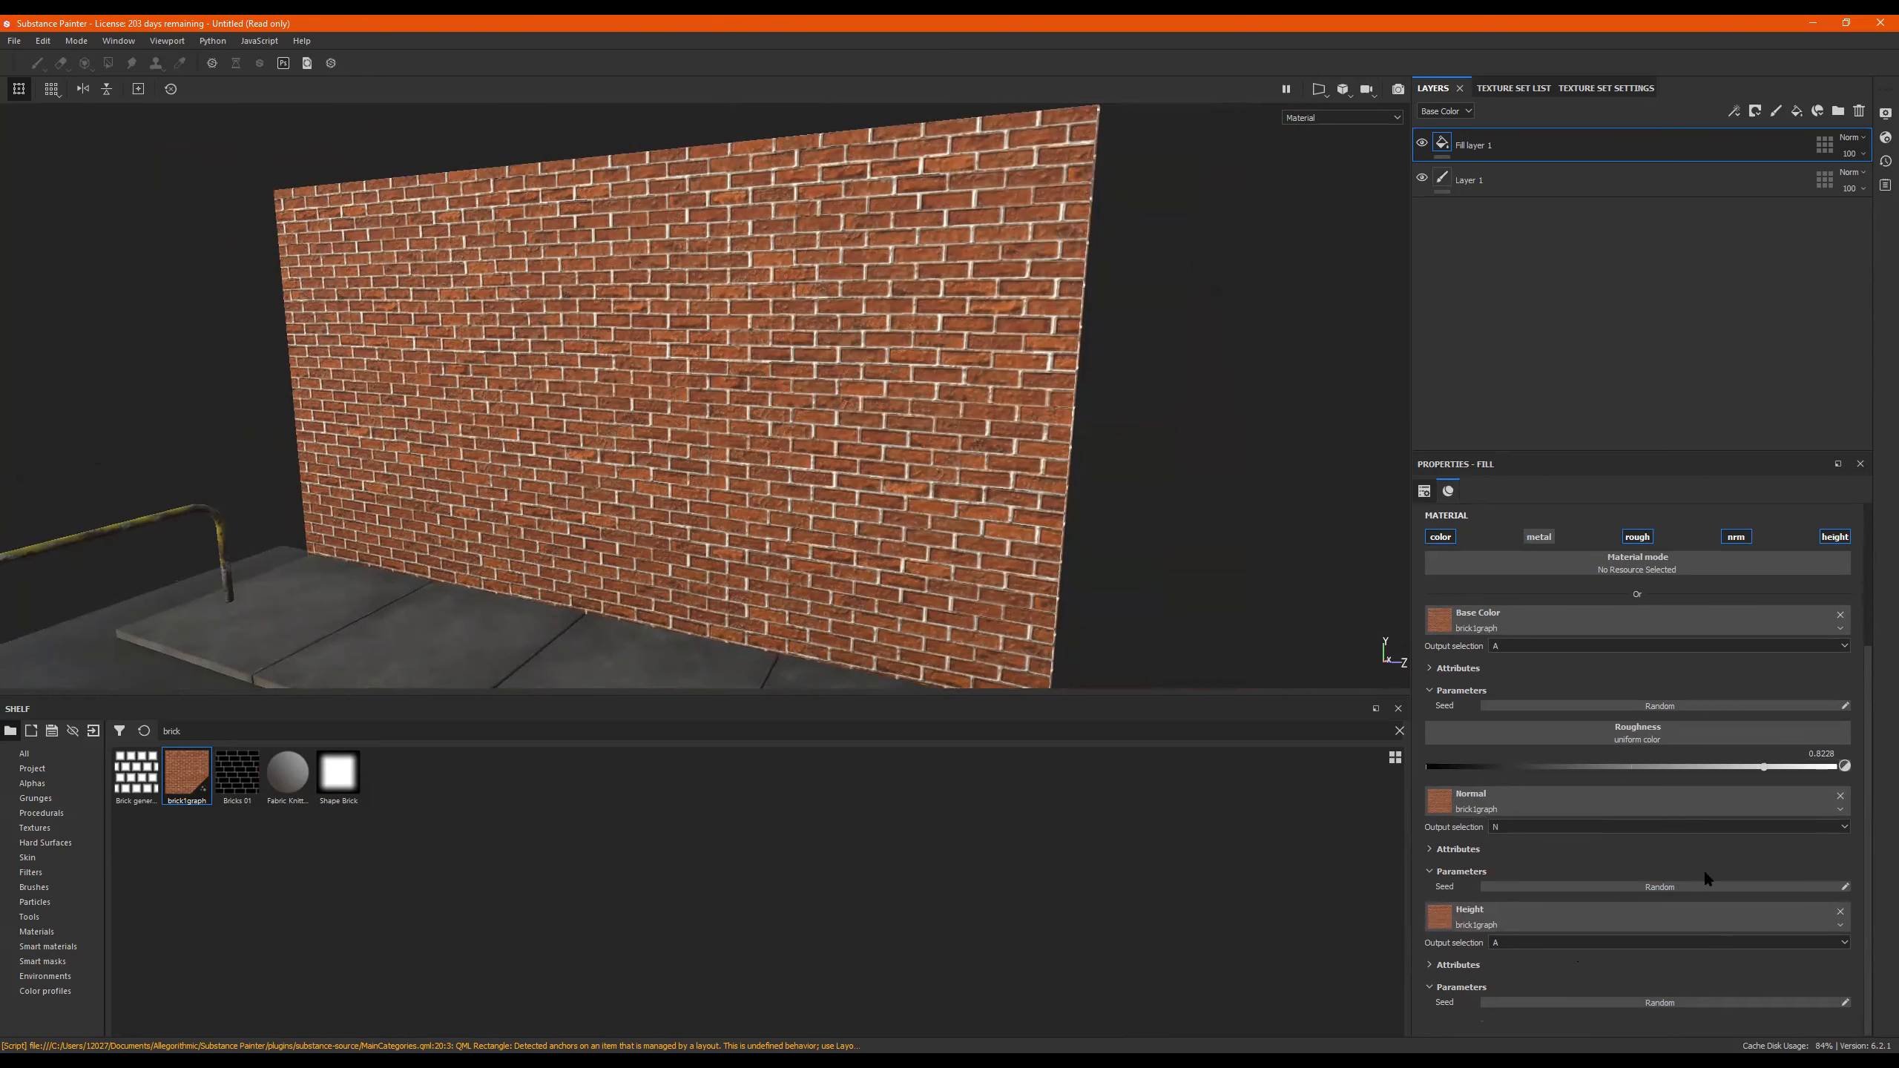
scroll(1749, 805, "up", 1)
mouse_move(1762, 811)
left_mouse_down()
mouse_move(1789, 815)
mouse_move(1698, 819)
mouse_move(1748, 819)
left_mouse_up()
Expand the Height map's attributes and check which outputs of brick1graph it can use.
scroll(1718, 932, "down", 1)
left_click(1442, 966)
scroll(1484, 947, "down", 3)
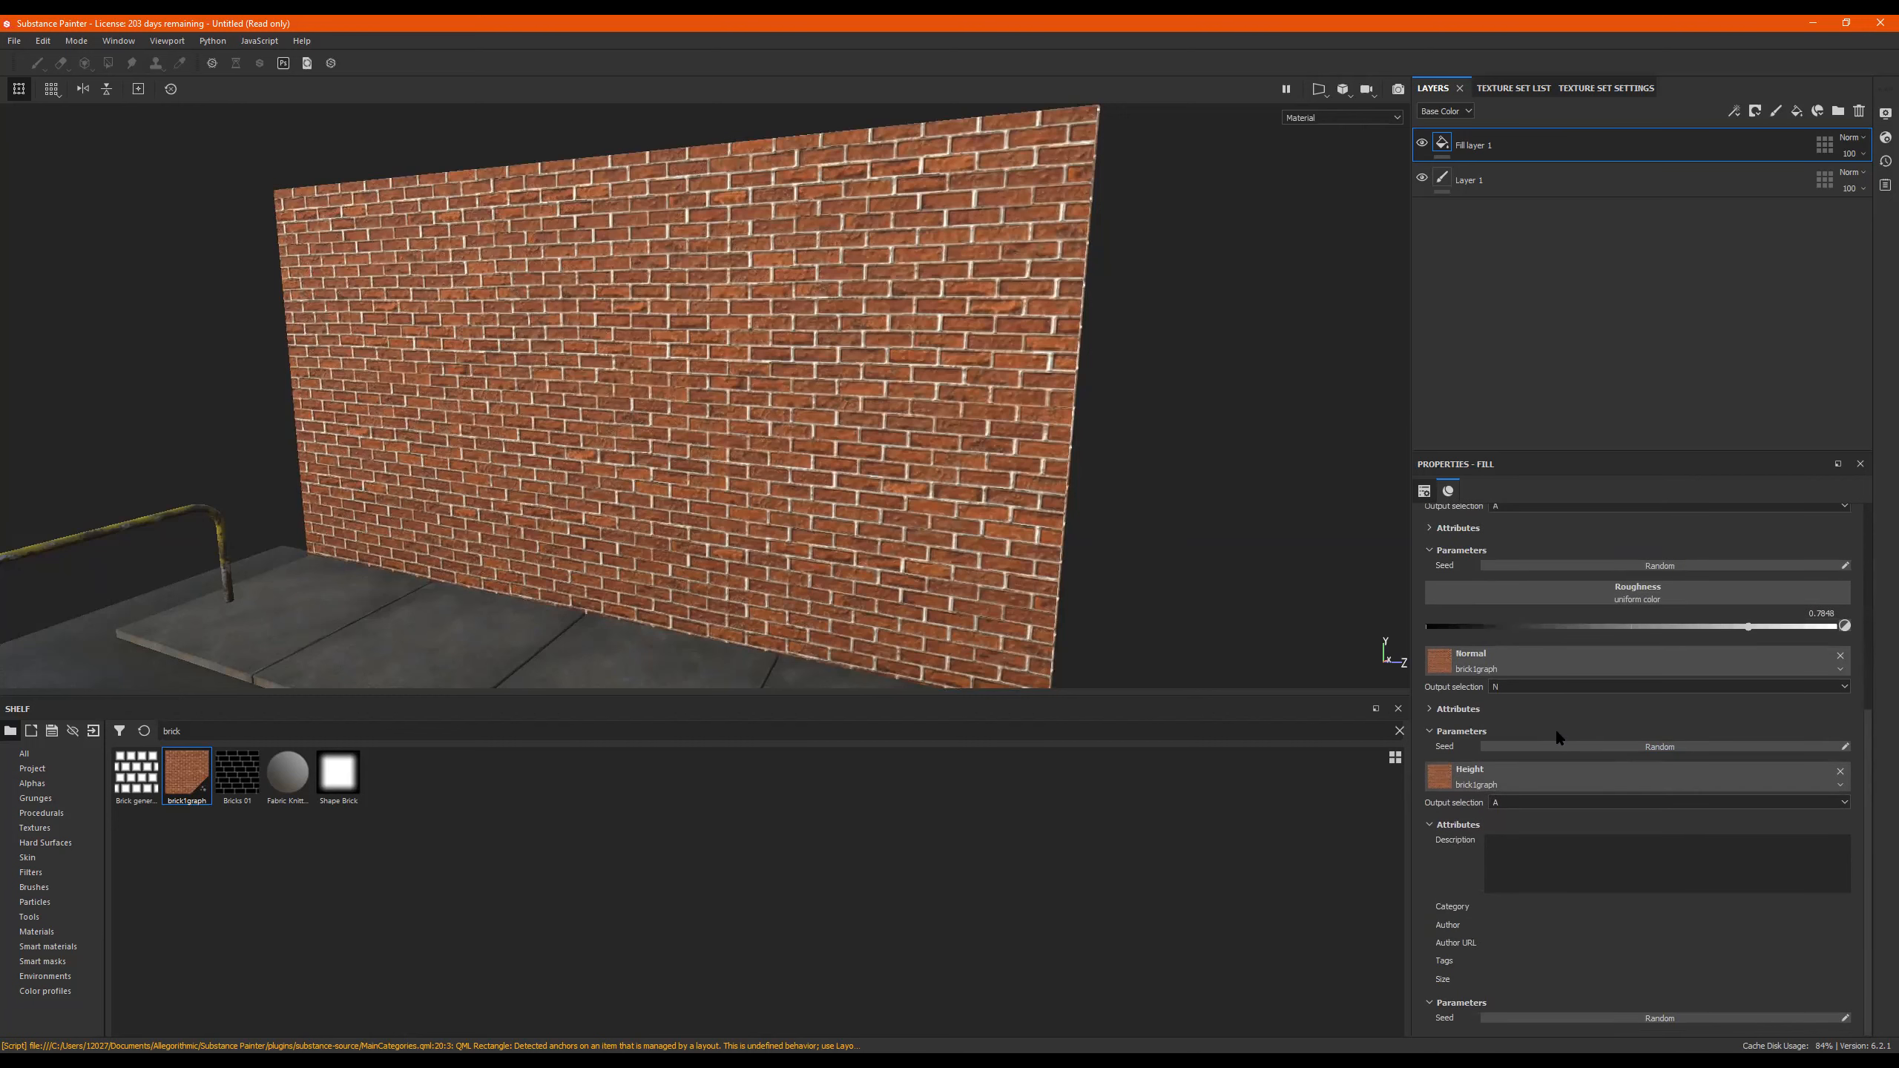
scroll(1512, 710, "up", 2)
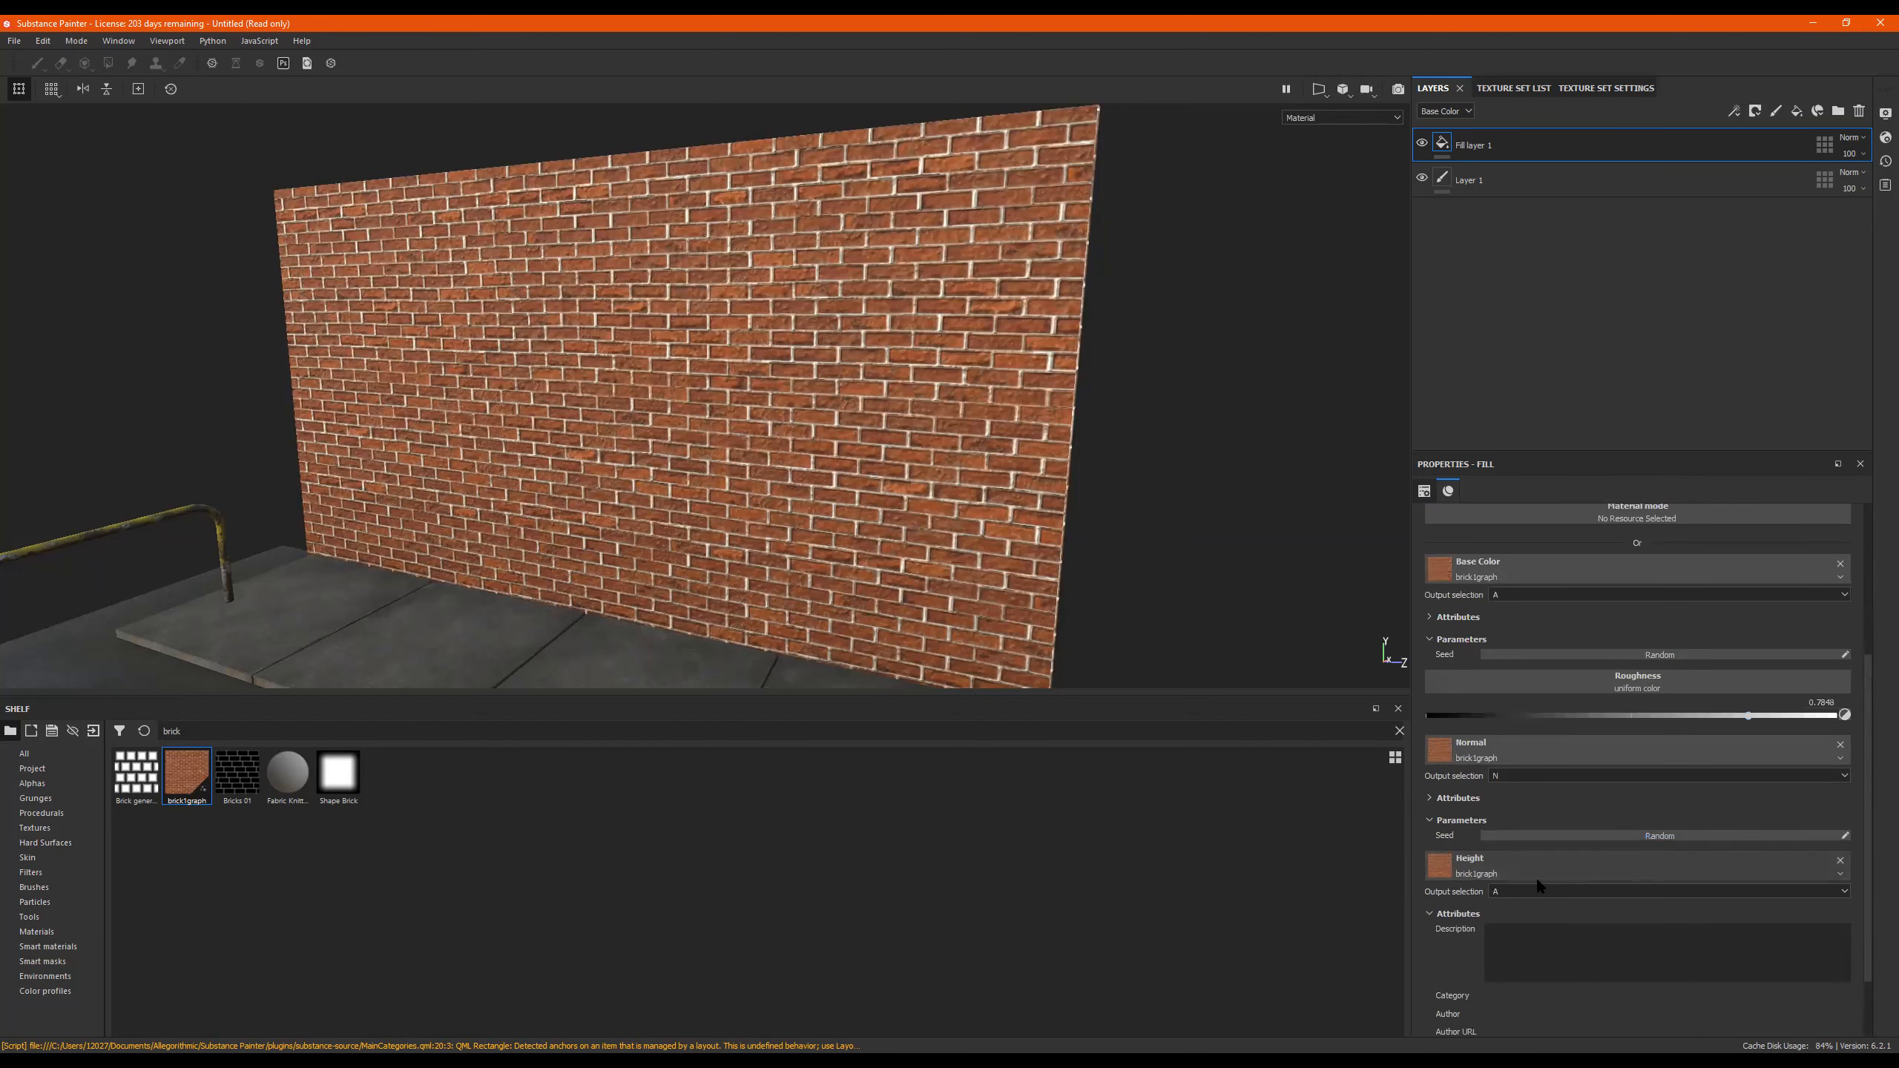
left_click(1825, 891)
left_click(1711, 919)
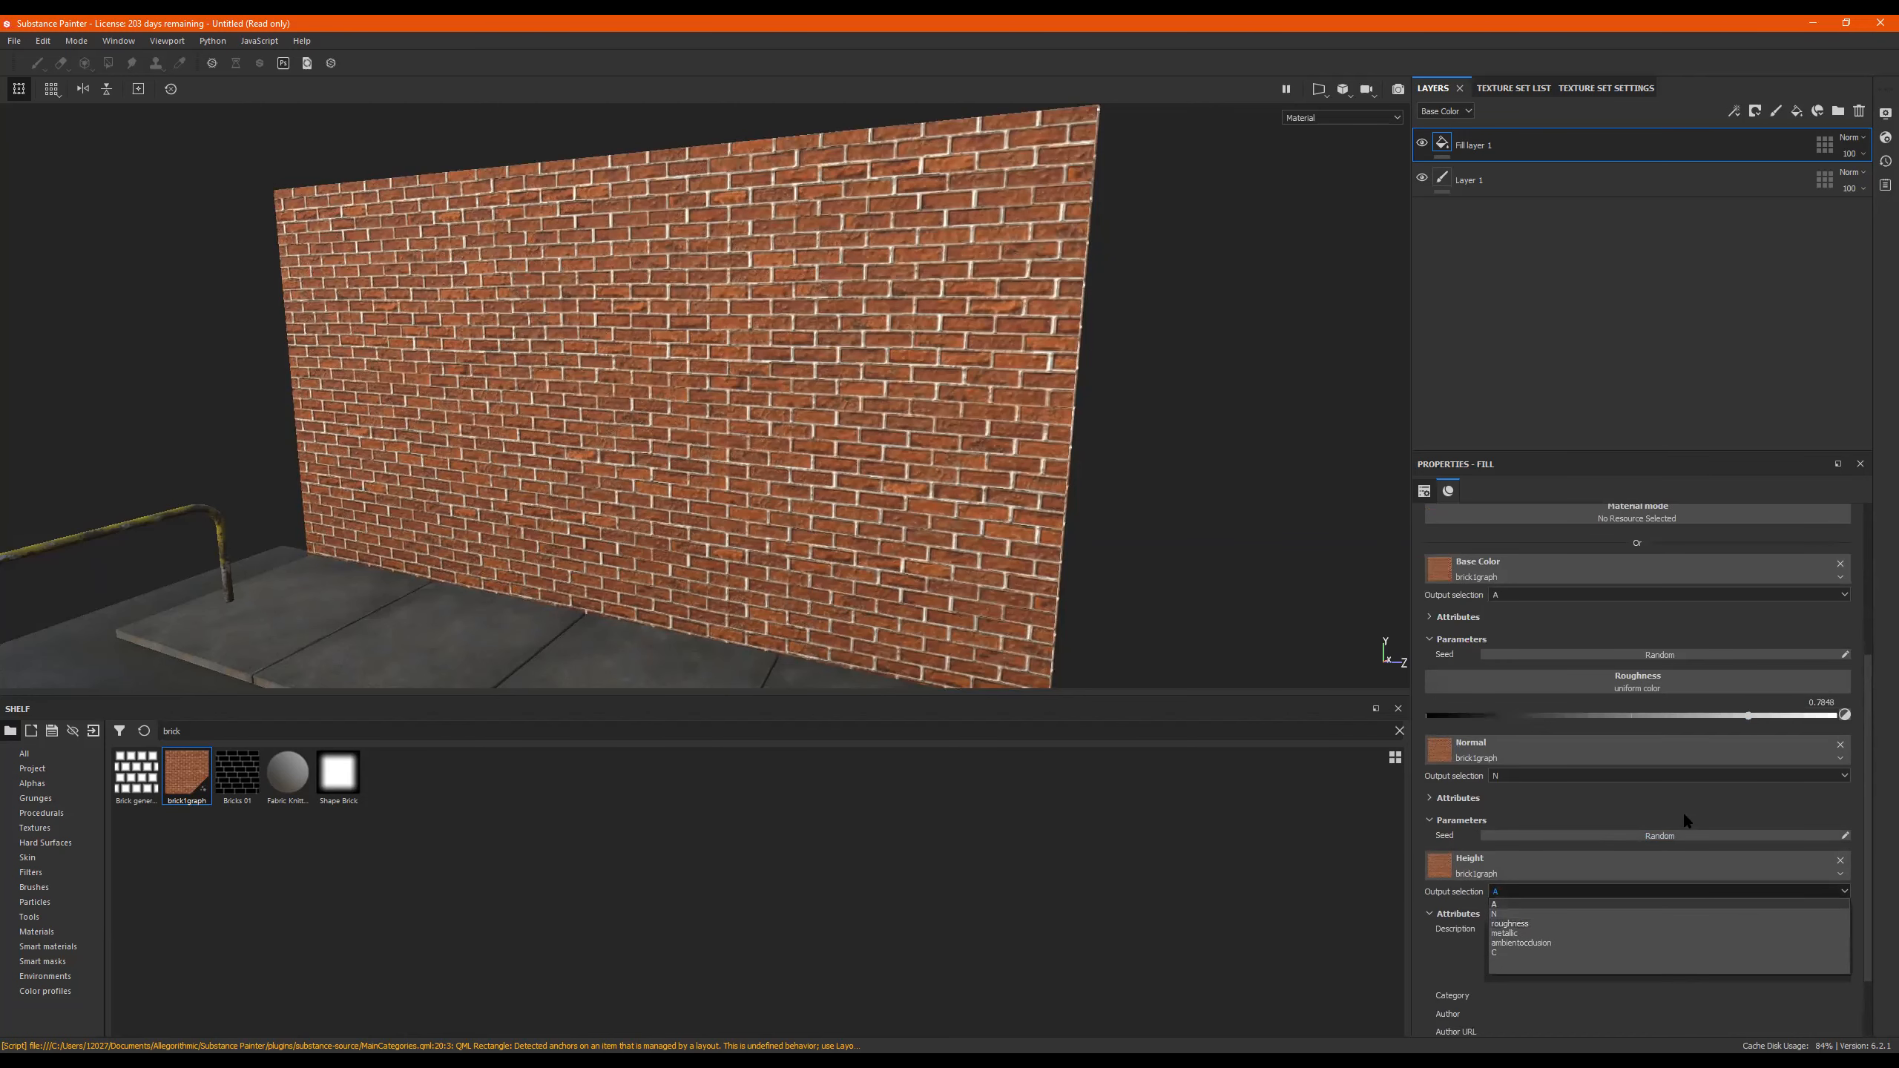
Increase the brick fill's roughness to about 0.9 and inspect the wall from several angles.
left_click_drag(1746, 717, 1797, 737)
scroll(1715, 635, "up", 1)
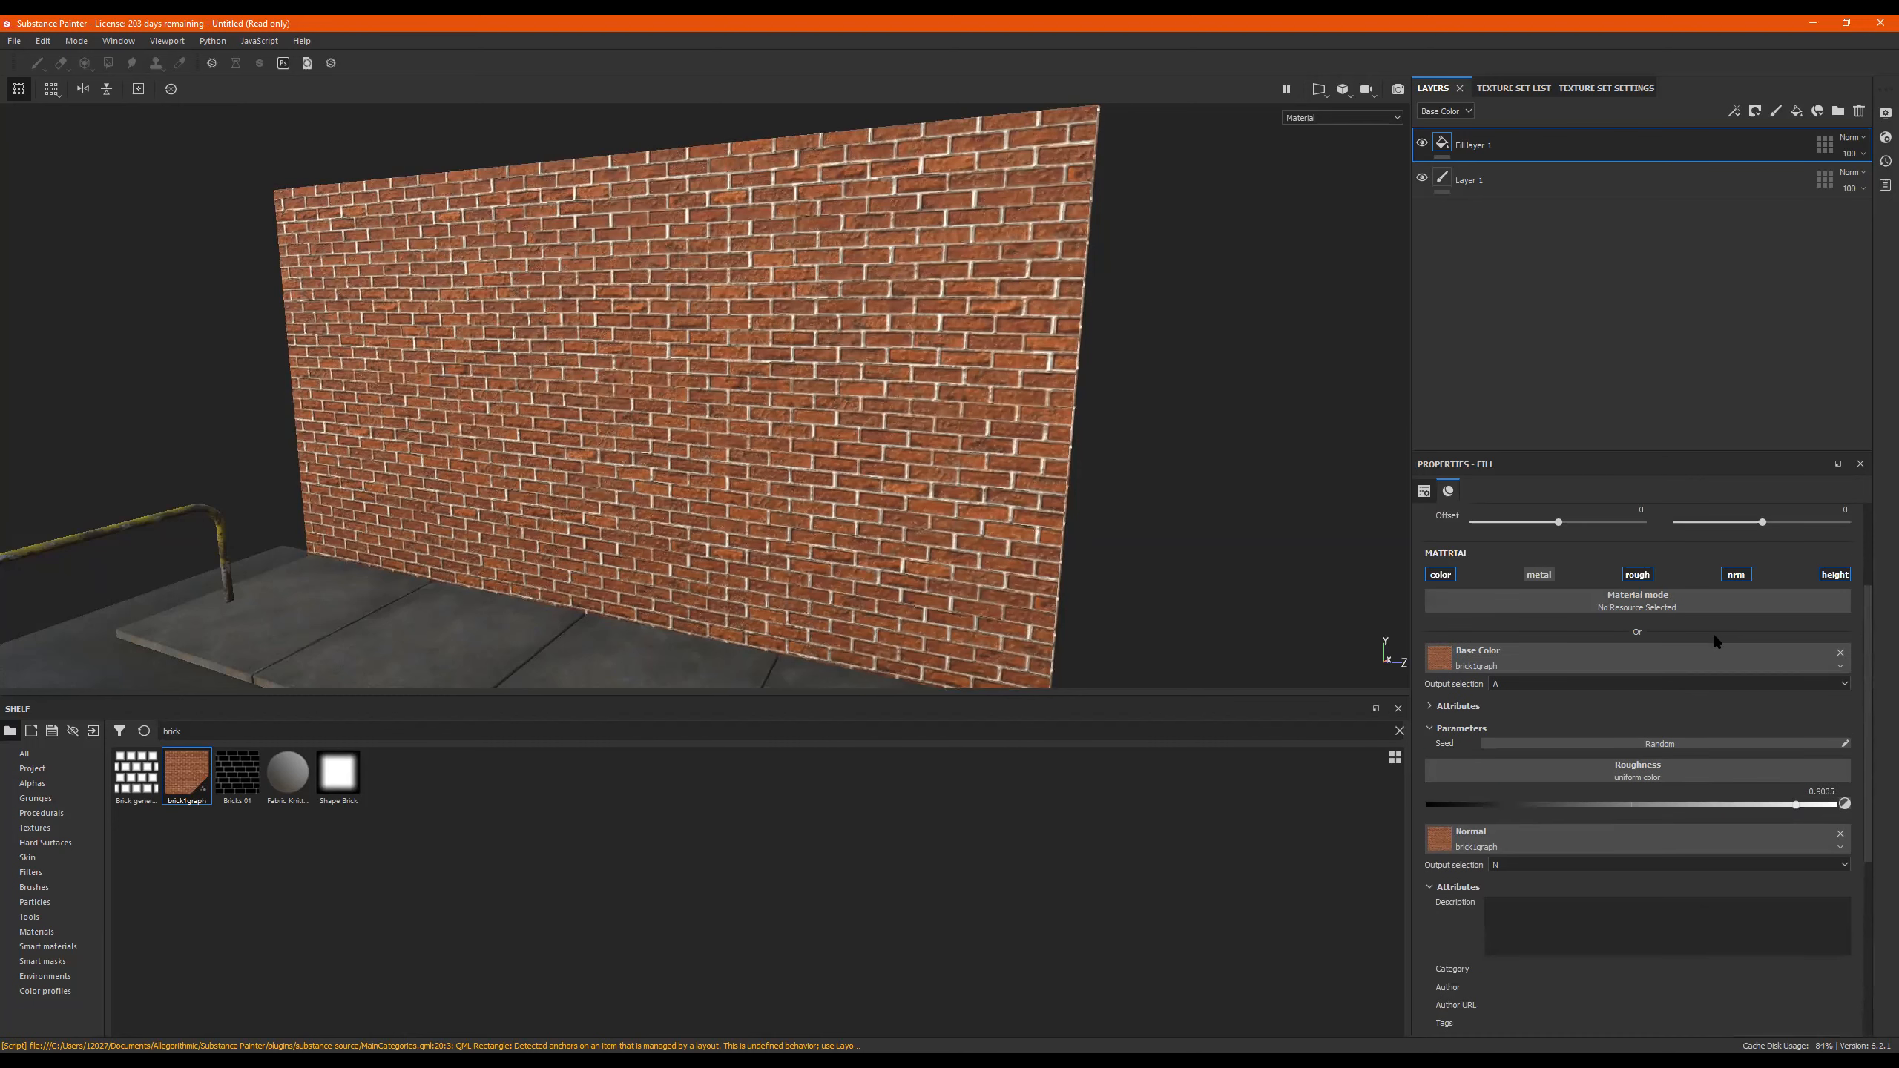
scroll(1658, 629, "up", 1)
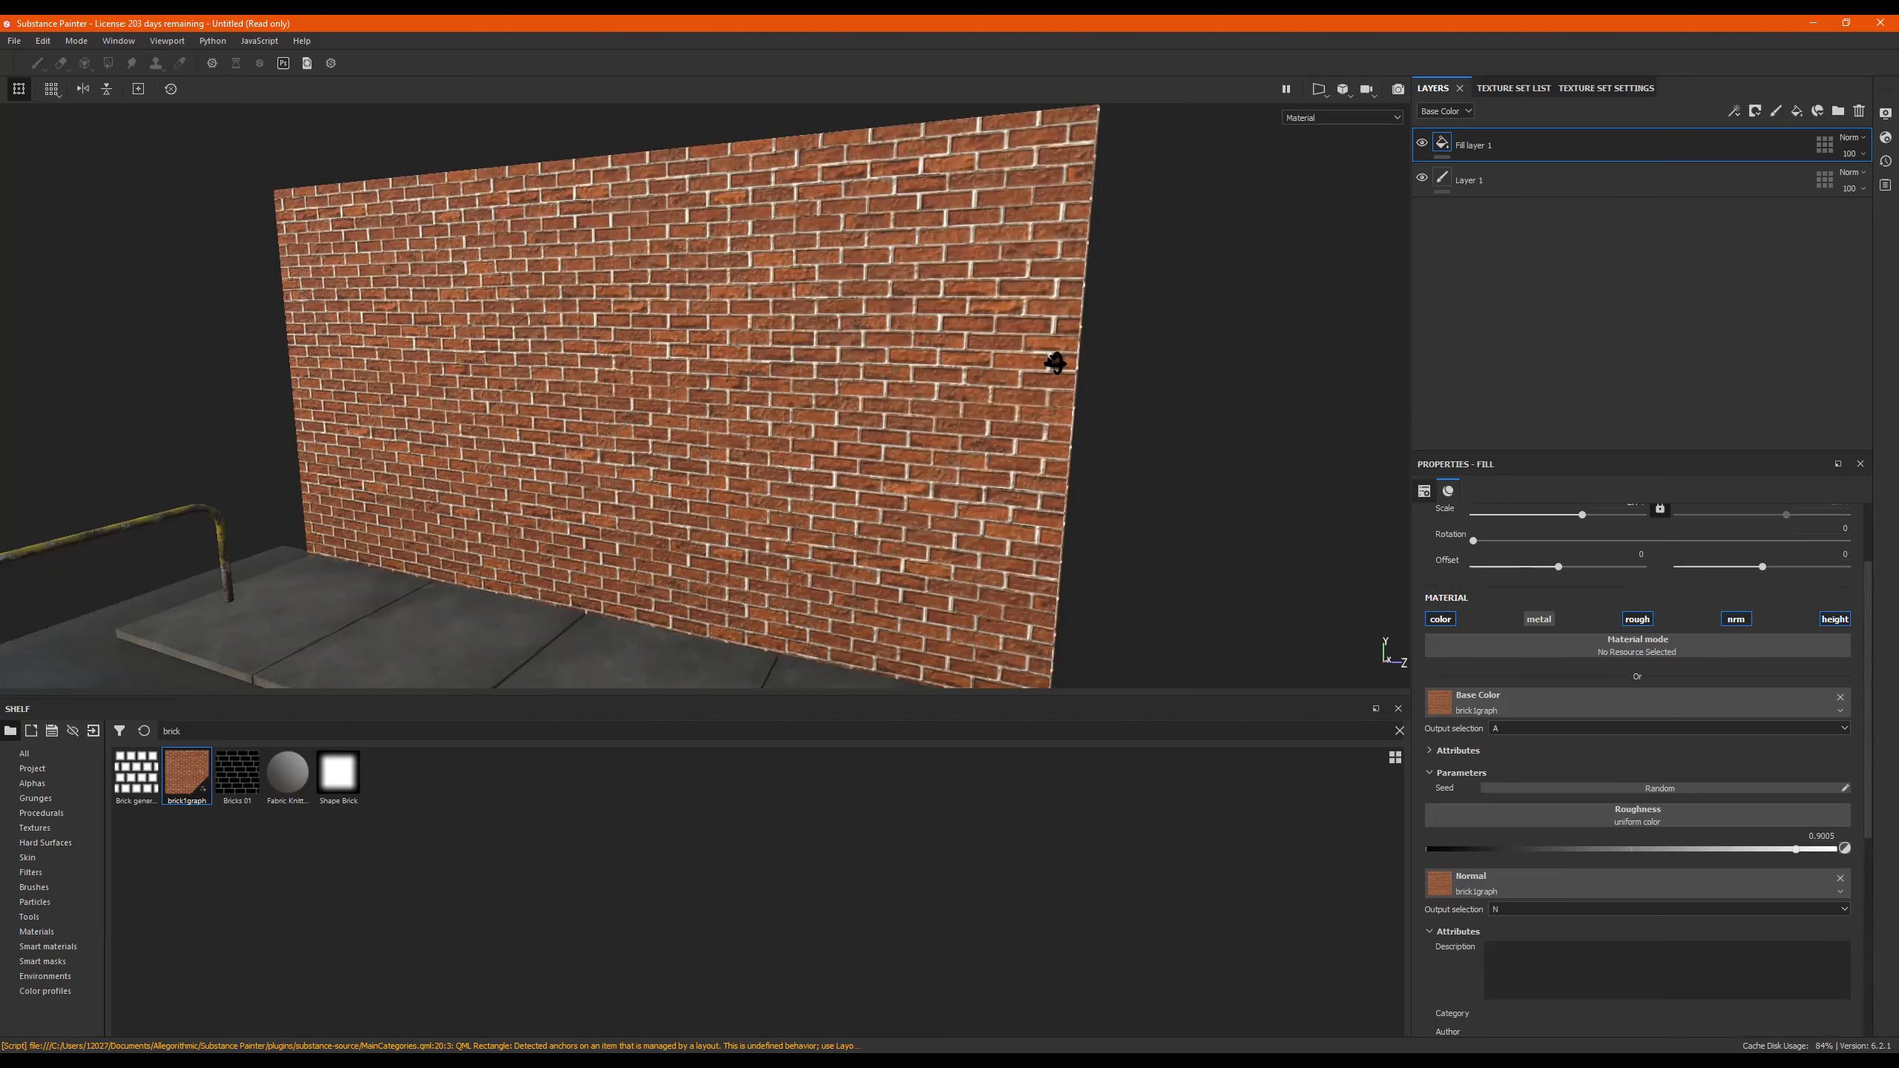
scroll(1051, 361, "up", 1)
left_click_drag(777, 393, 863, 356, "alt")
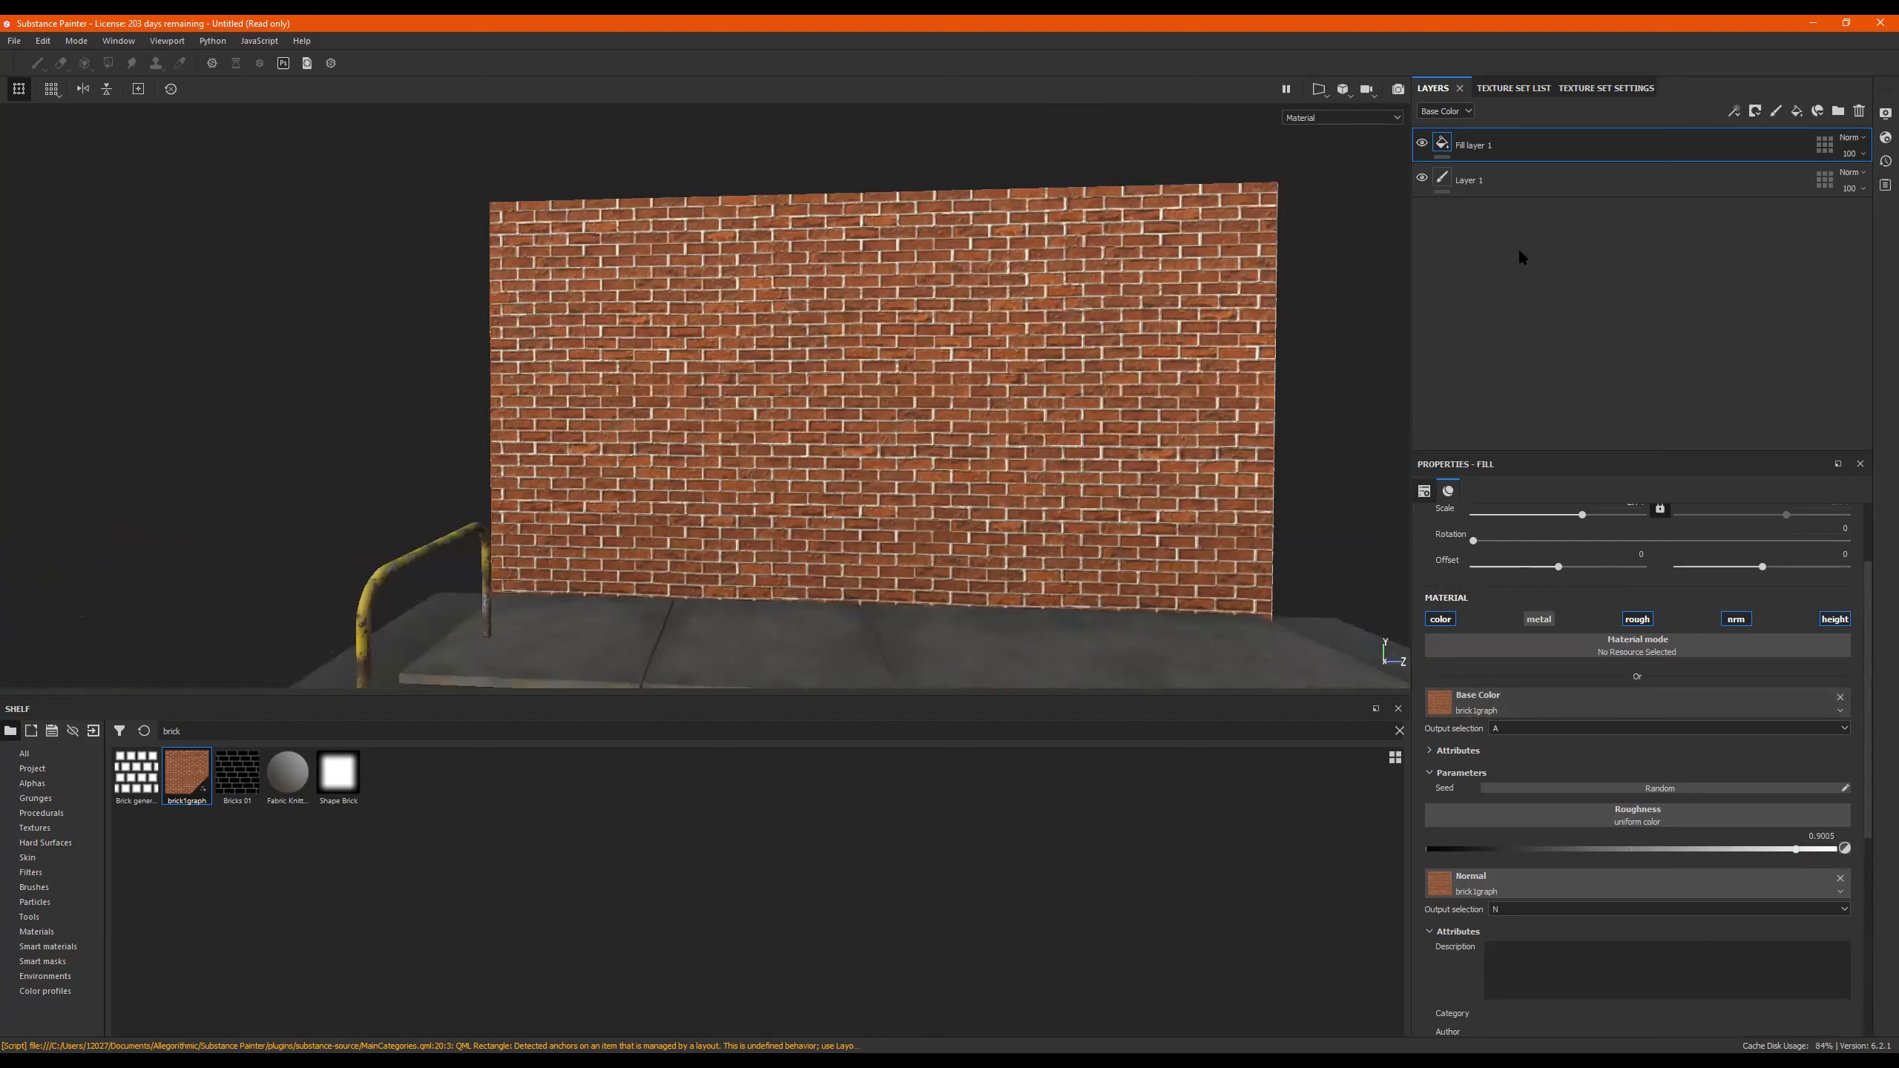
left_click_drag(860, 420, 650, 465, "alt")
scroll(790, 405, "up", 2)
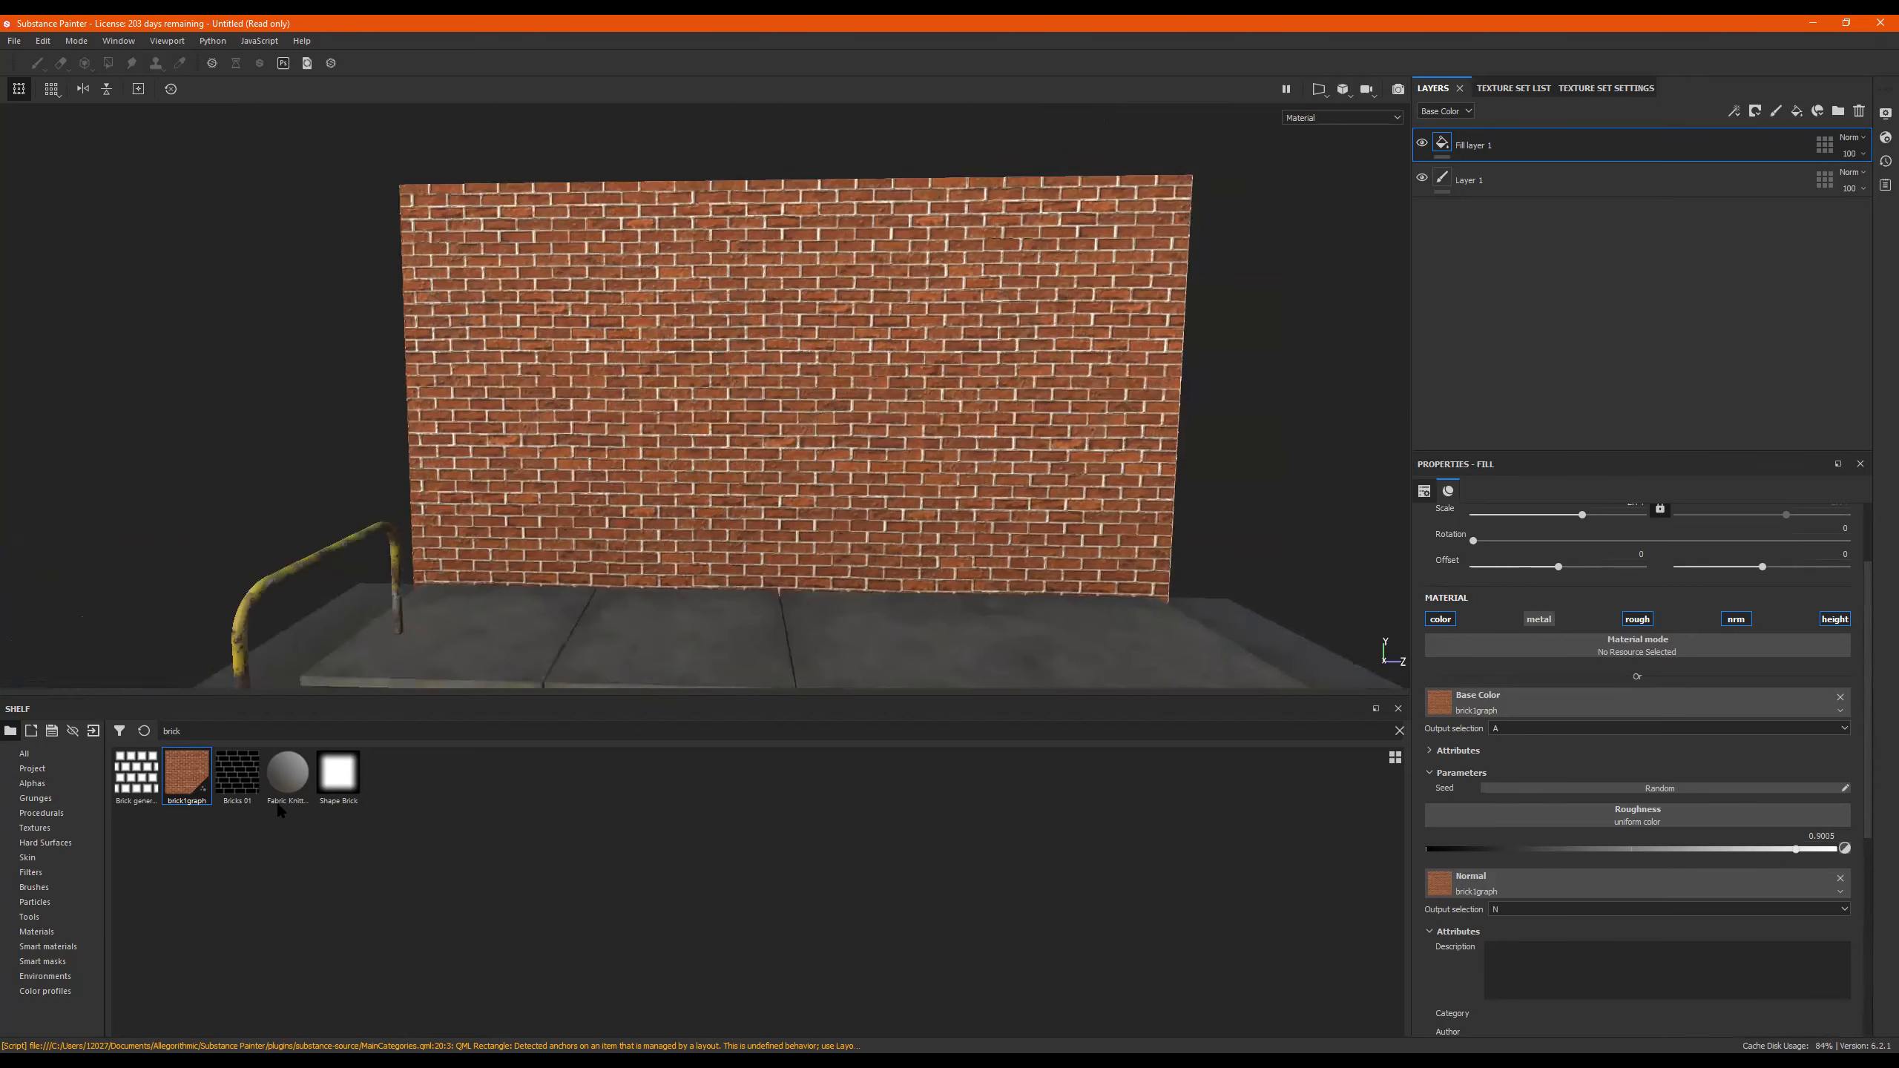
Search the shelf for "sand" and "conc", and add the Concrete Smooth material as a layer above the brick fill.
type("sand")
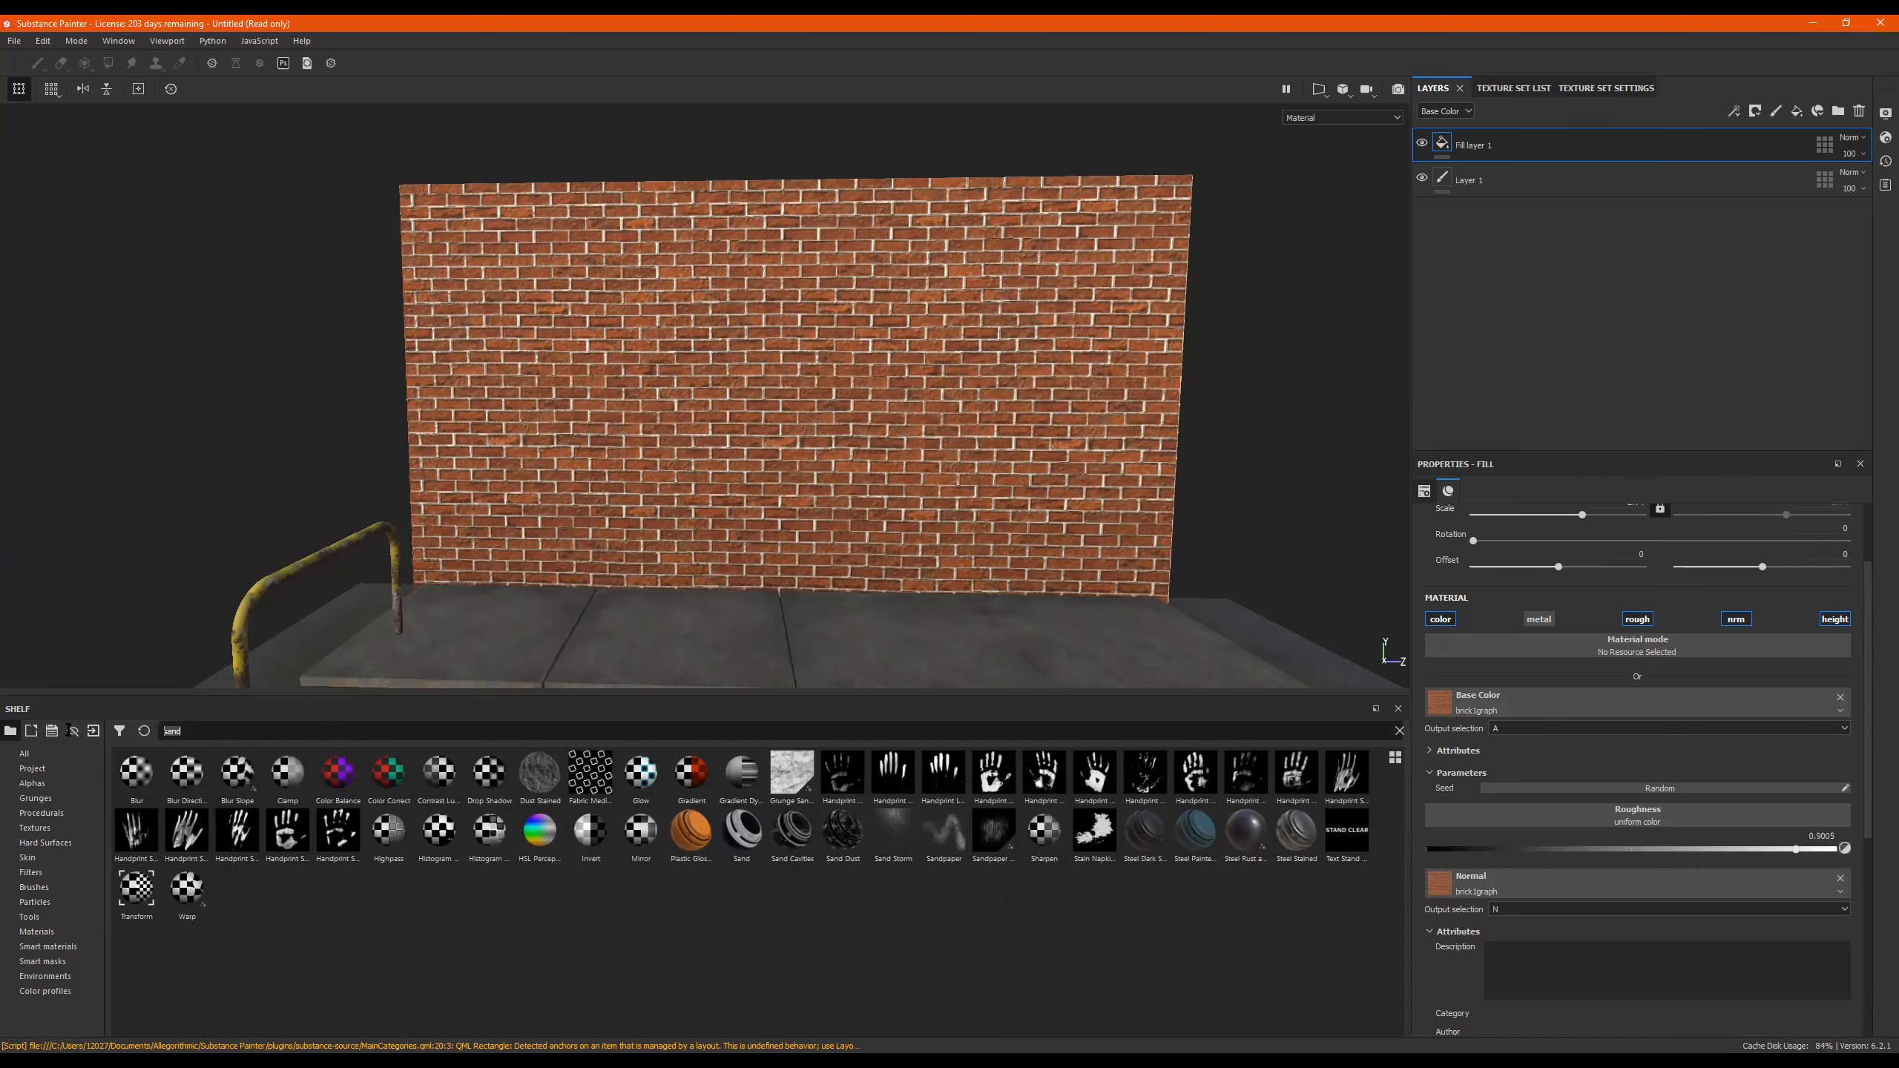
type("con")
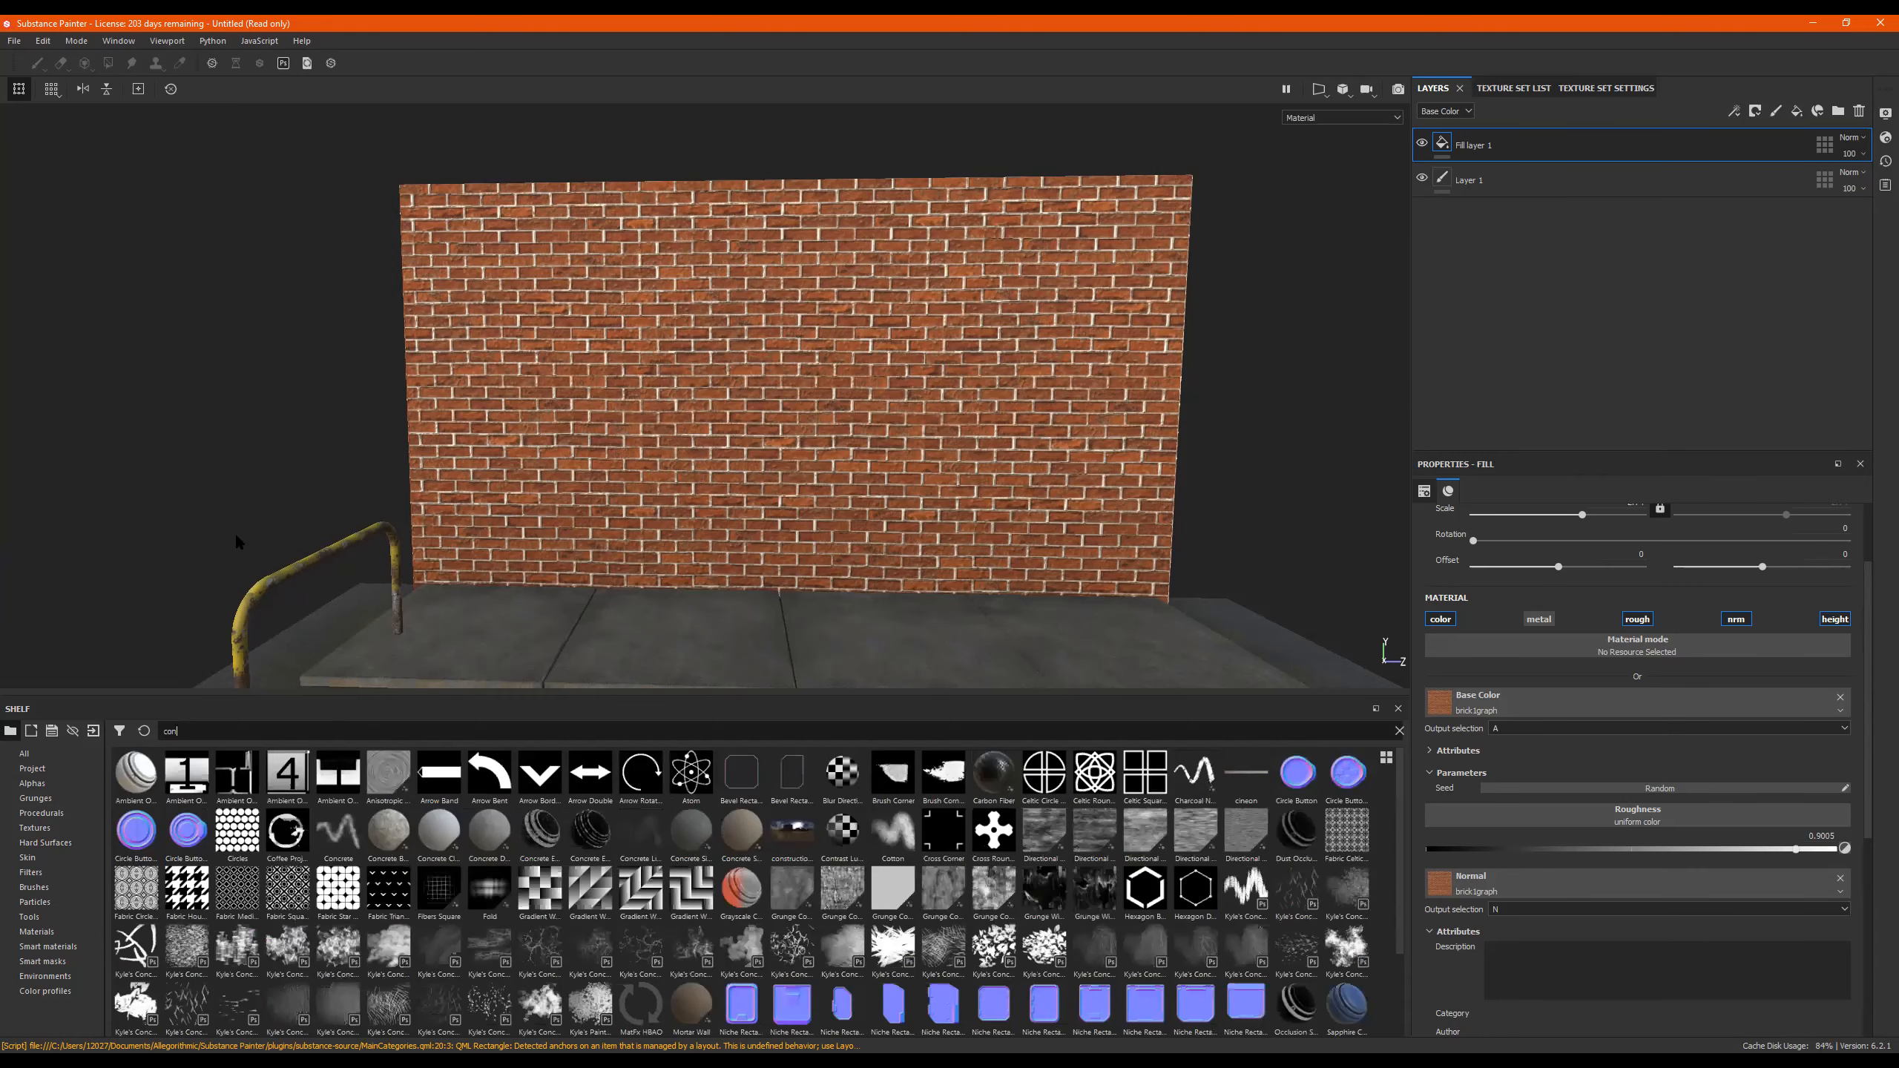
type("c")
left_click_drag(539, 775, 1570, 143)
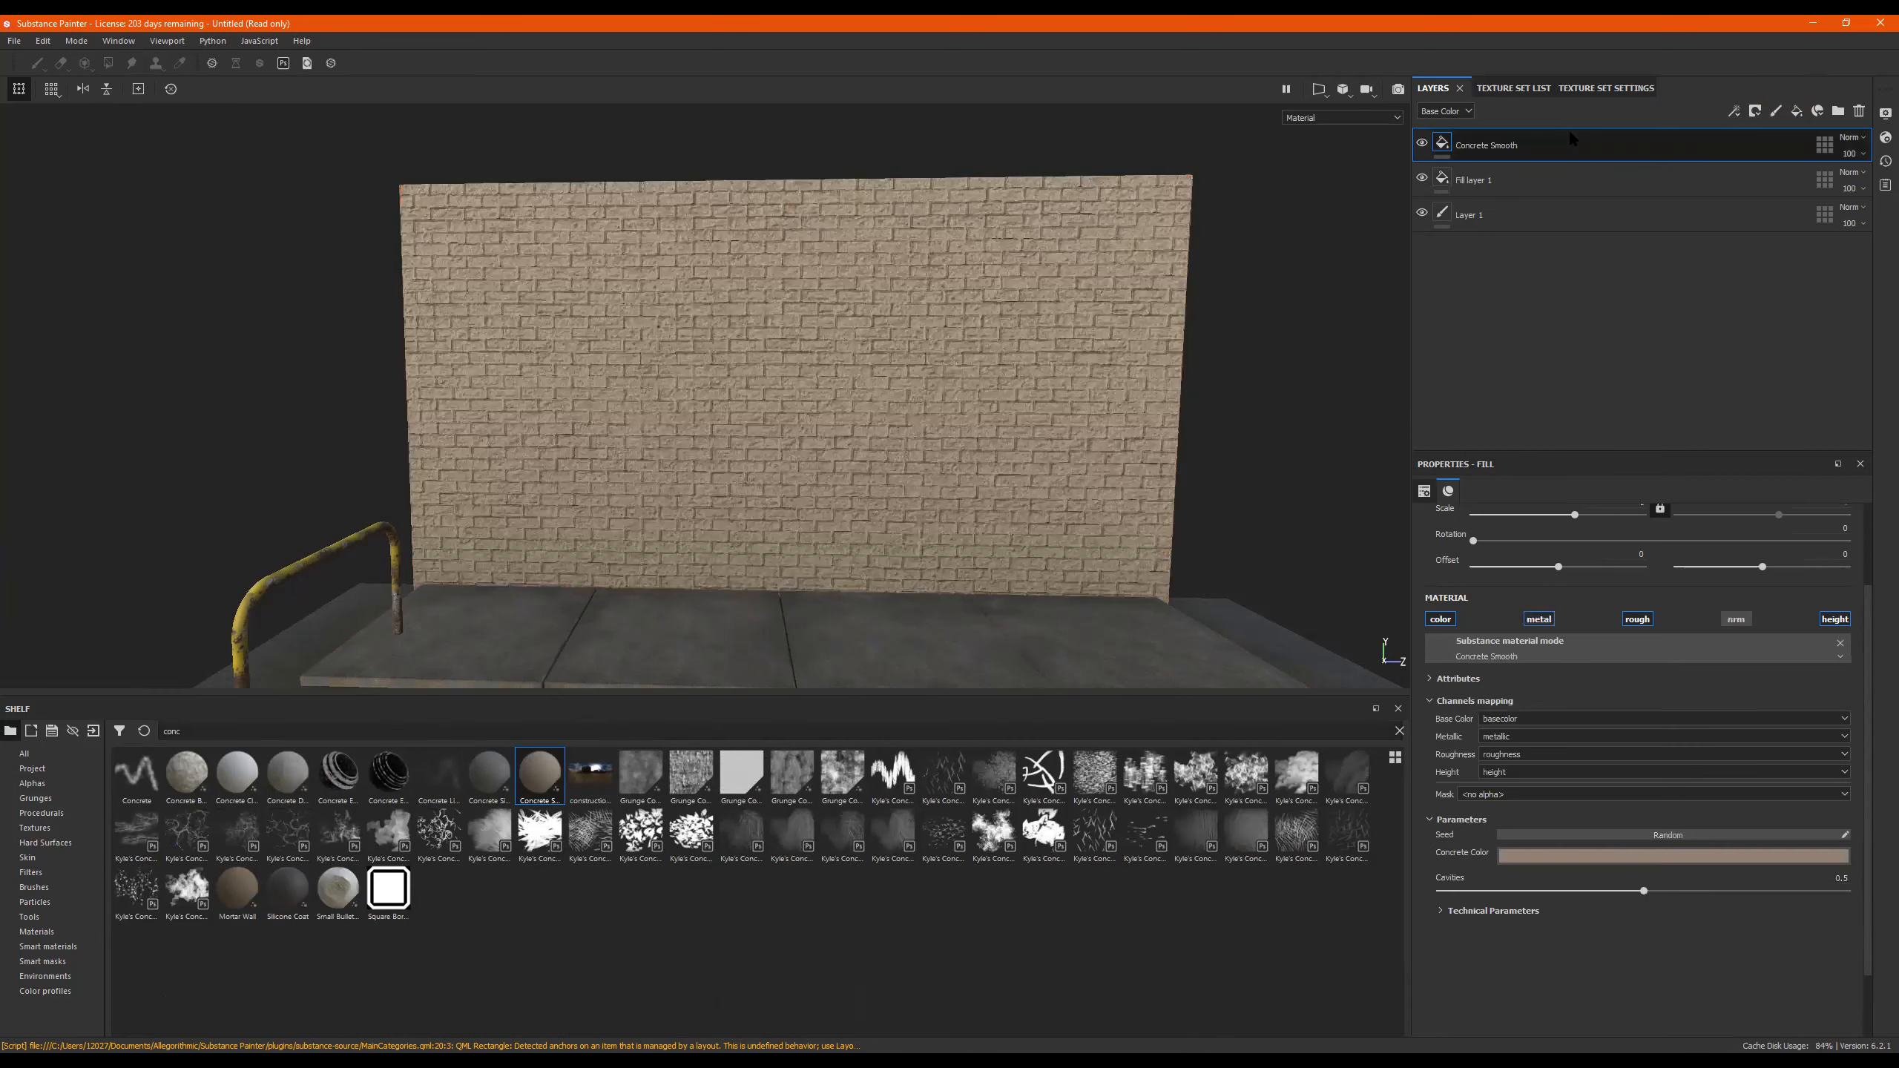
scroll(893, 322, "up", 3)
left_click_drag(893, 322, 879, 302, "alt")
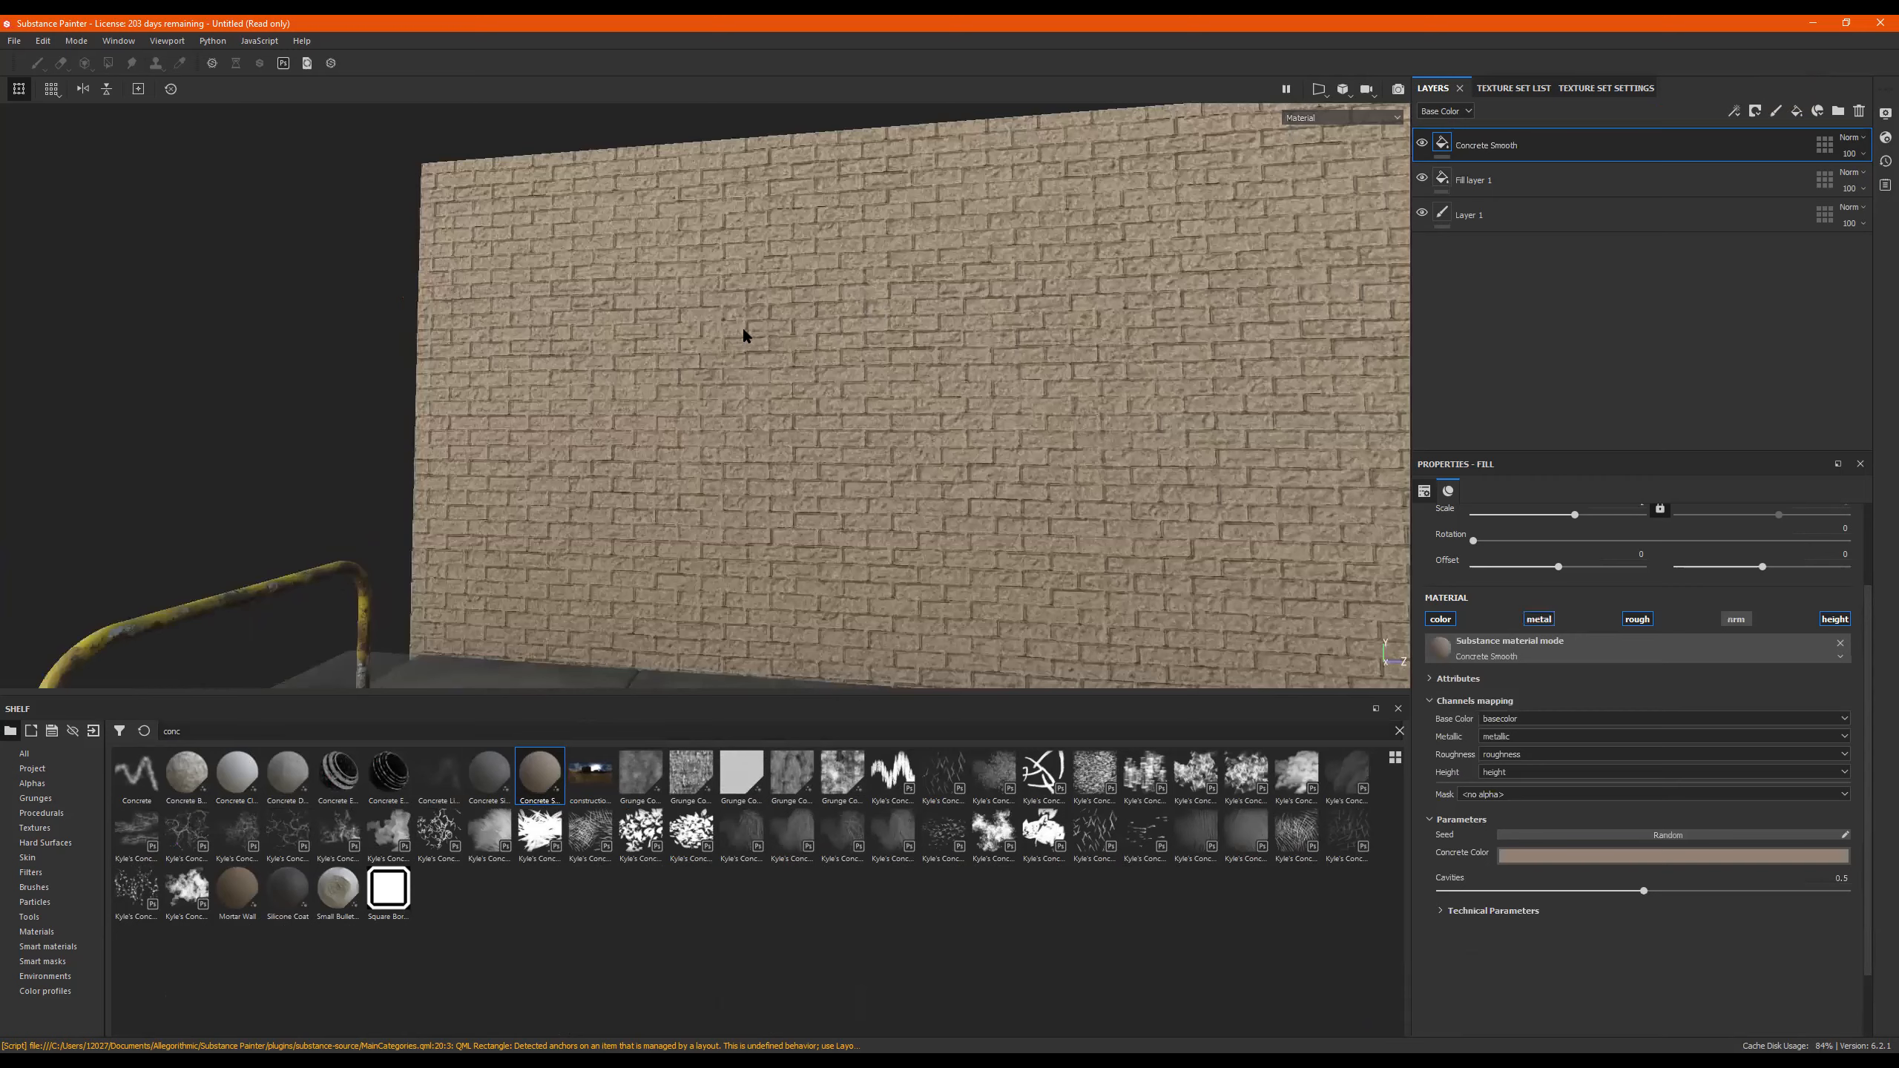
scroll(767, 373, "down", 3)
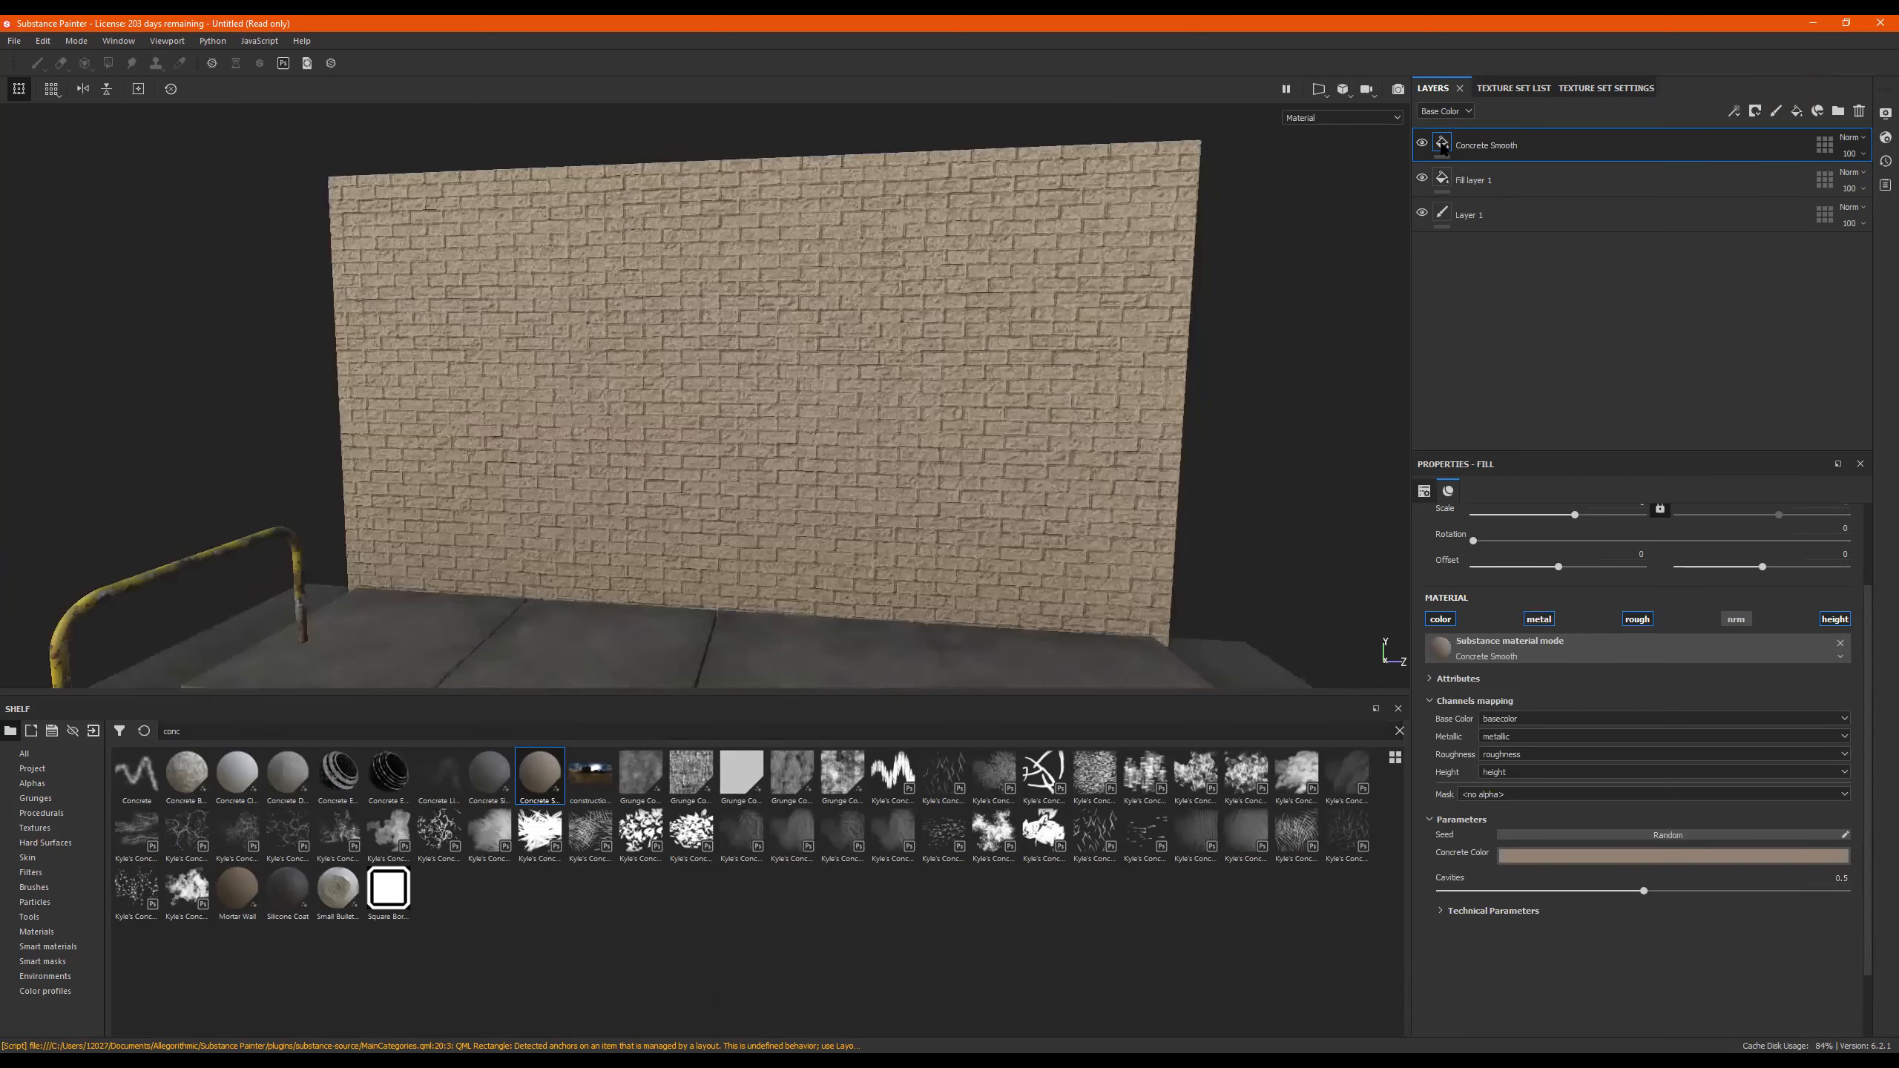
Try a black mask on the Concrete Smooth layer and undo it.
right_click(1441, 147)
left_click(1484, 155)
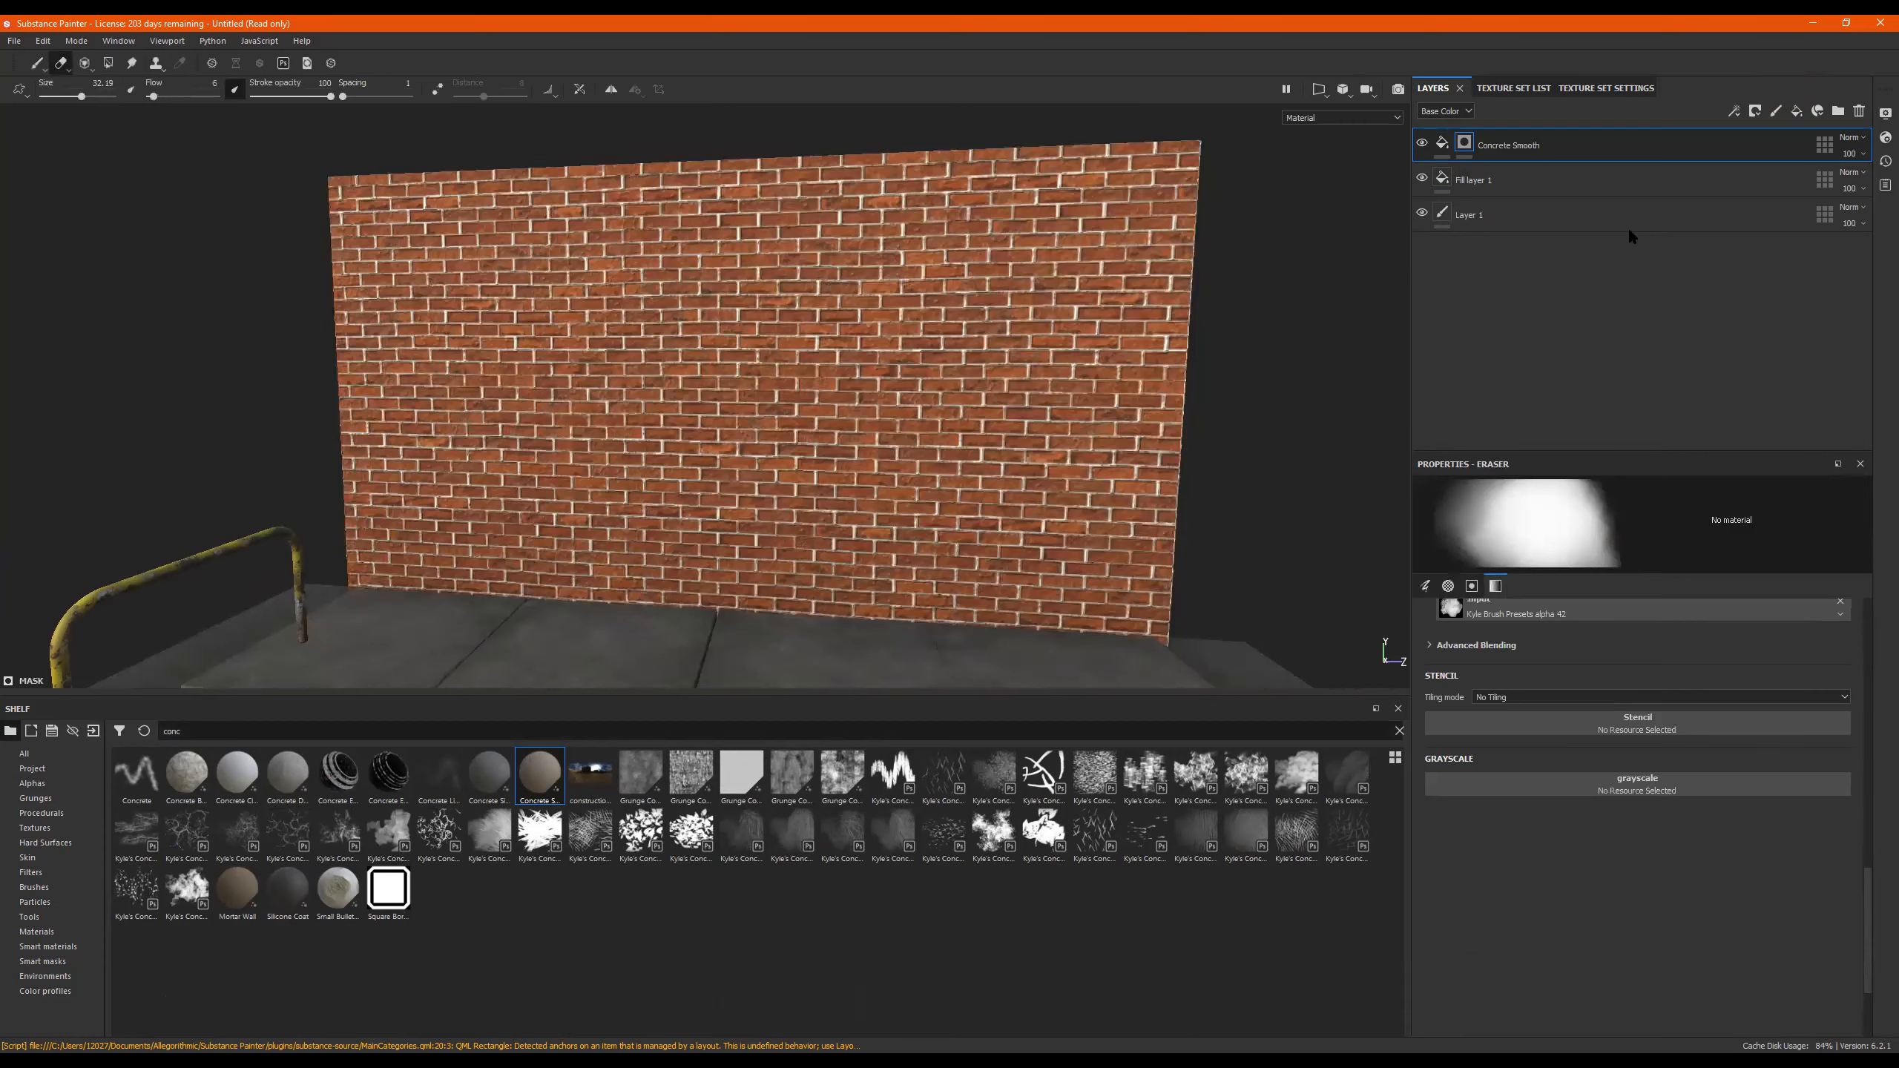
key("ctrl+z")
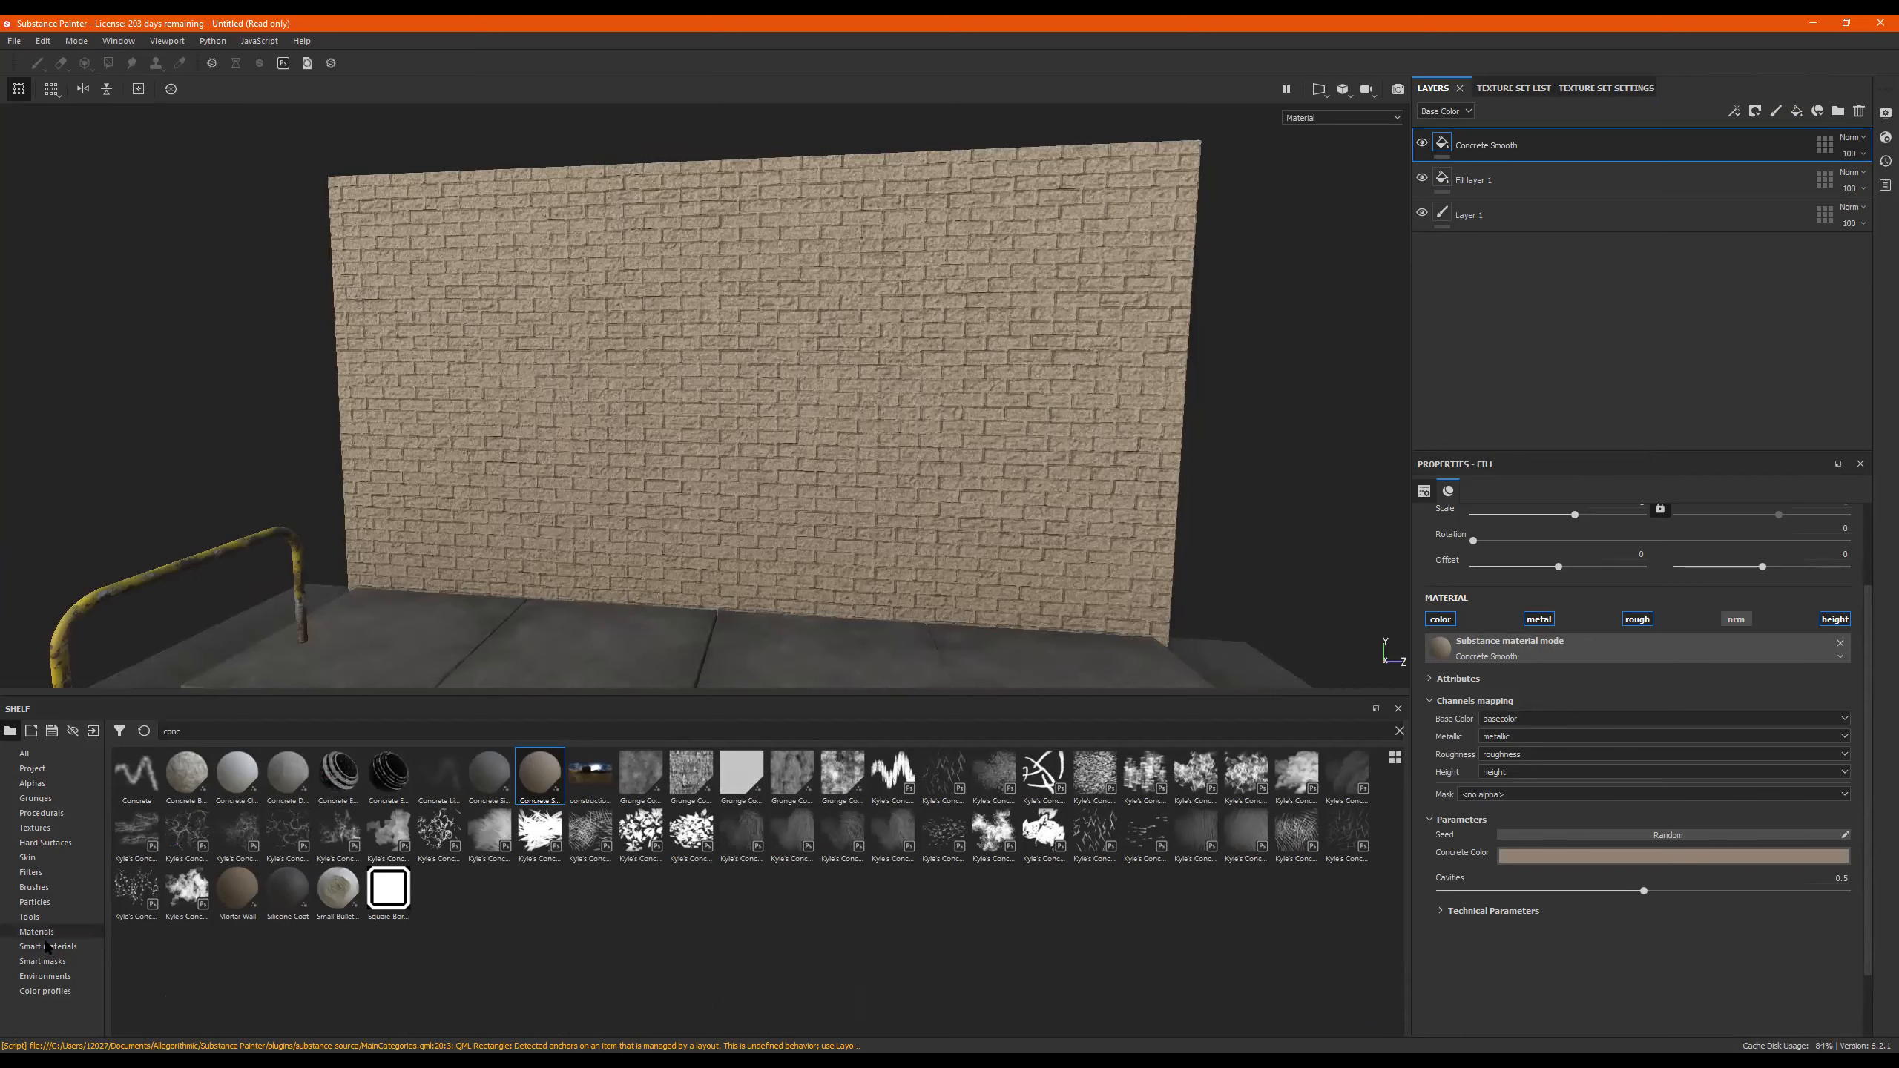
Apply the Ground Dirt smart mask to the Concrete Smooth layer and view the grunge map settings in its mask.
left_click(53, 962)
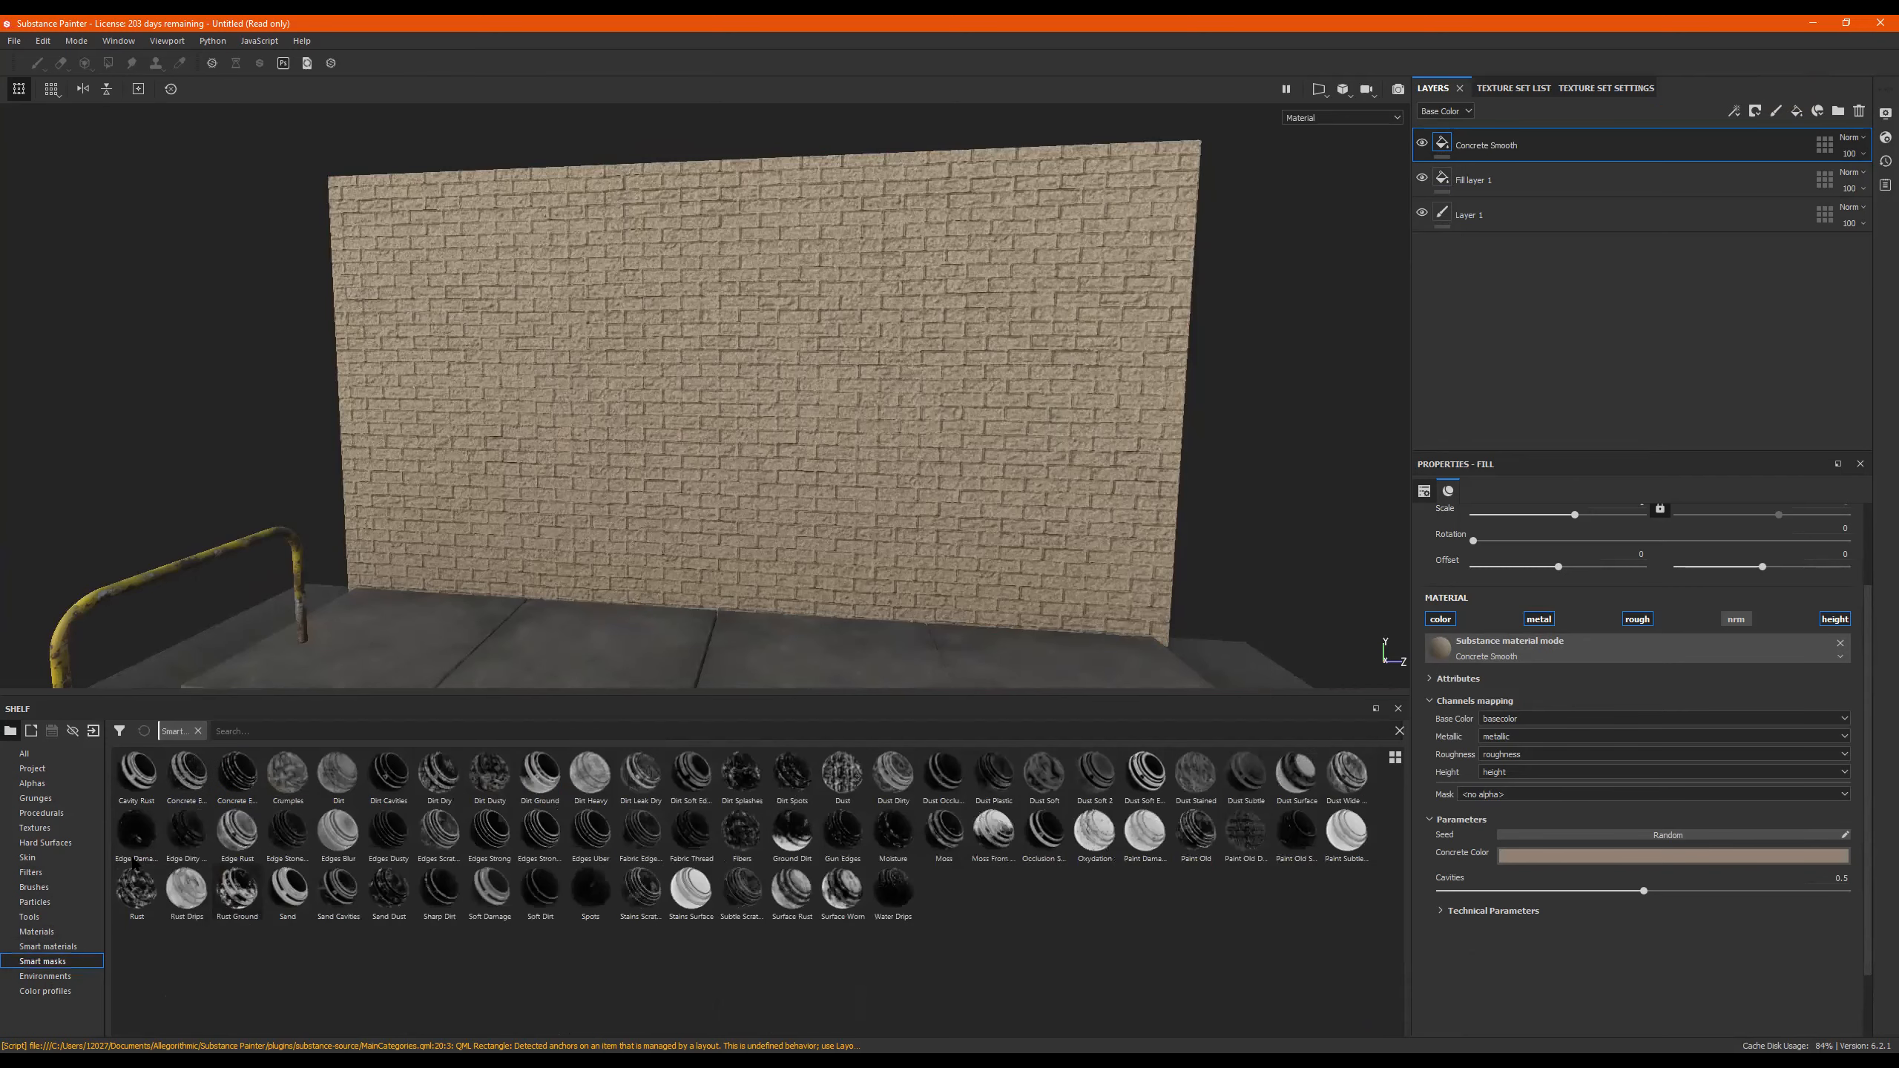
mouse_move(790, 843)
left_mouse_down()
mouse_move(1640, 207)
mouse_move(1573, 147)
left_mouse_up()
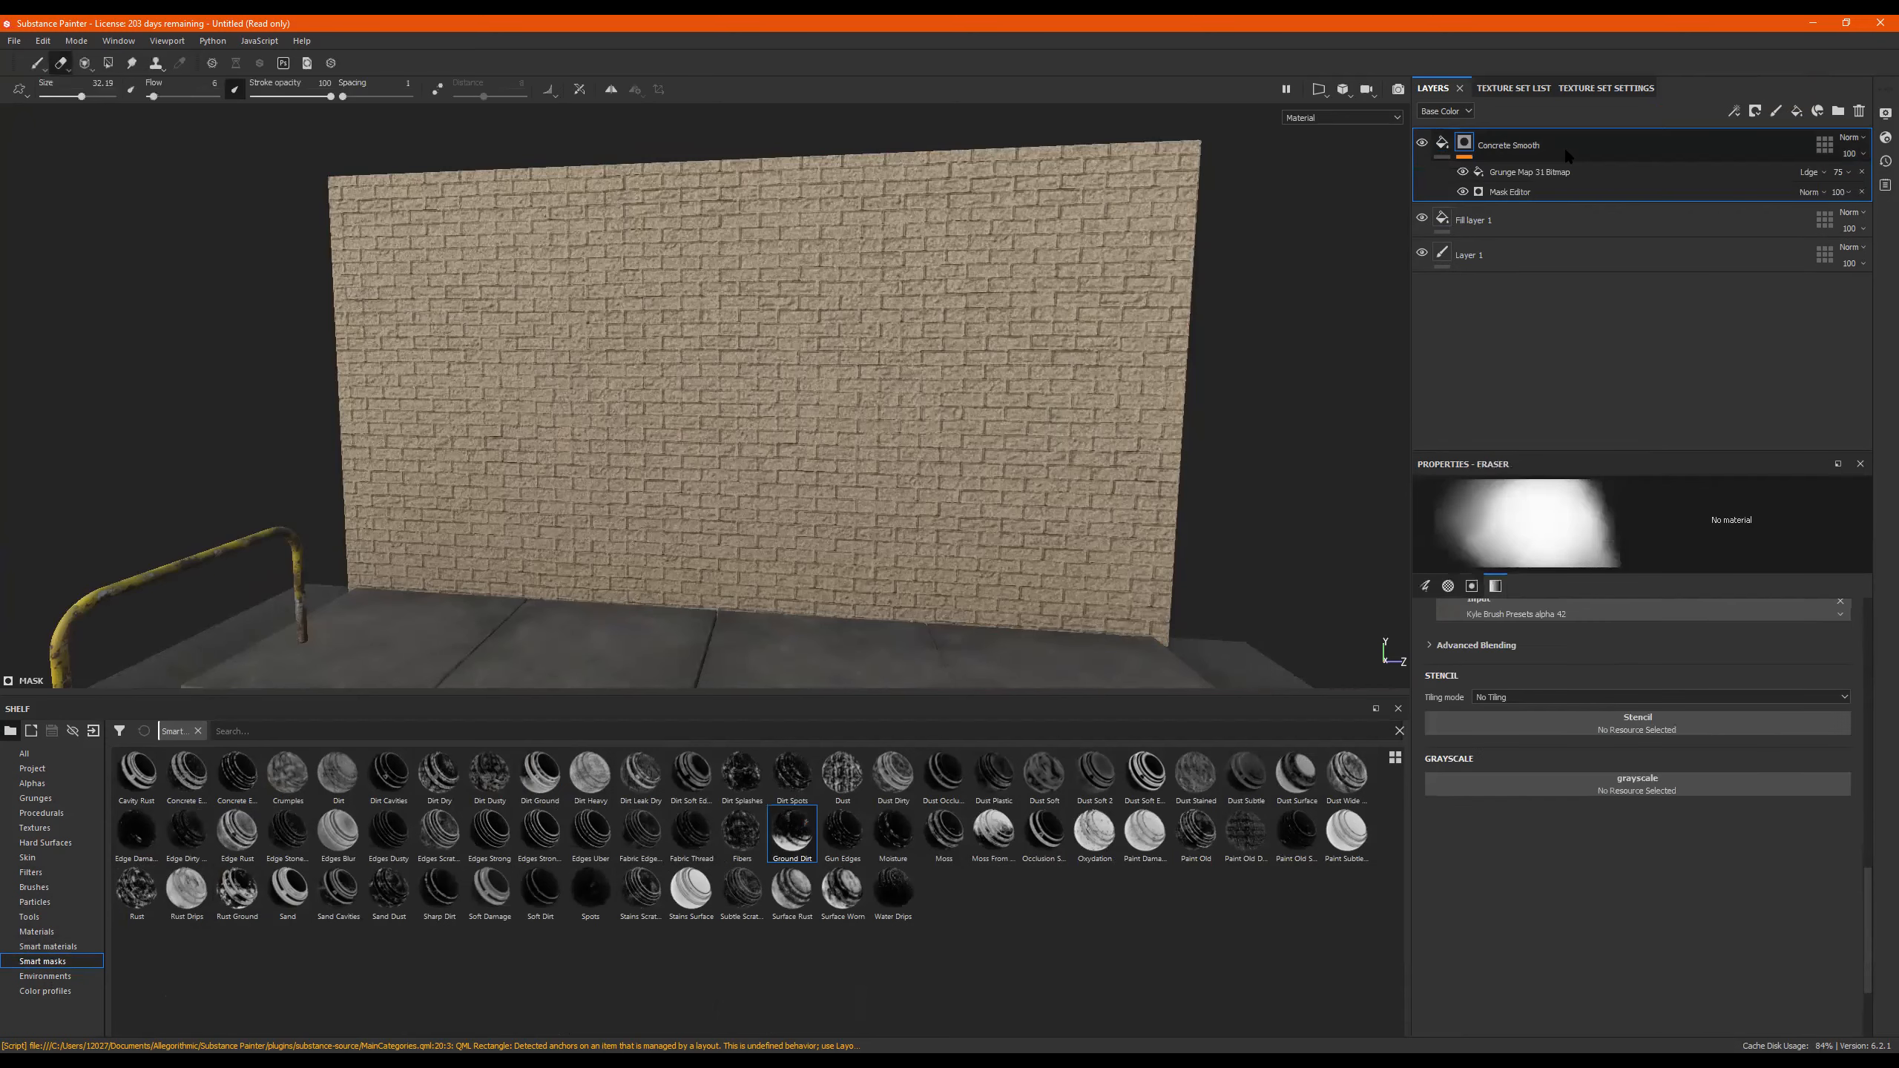
left_click_drag(798, 450, 795, 457, "alt")
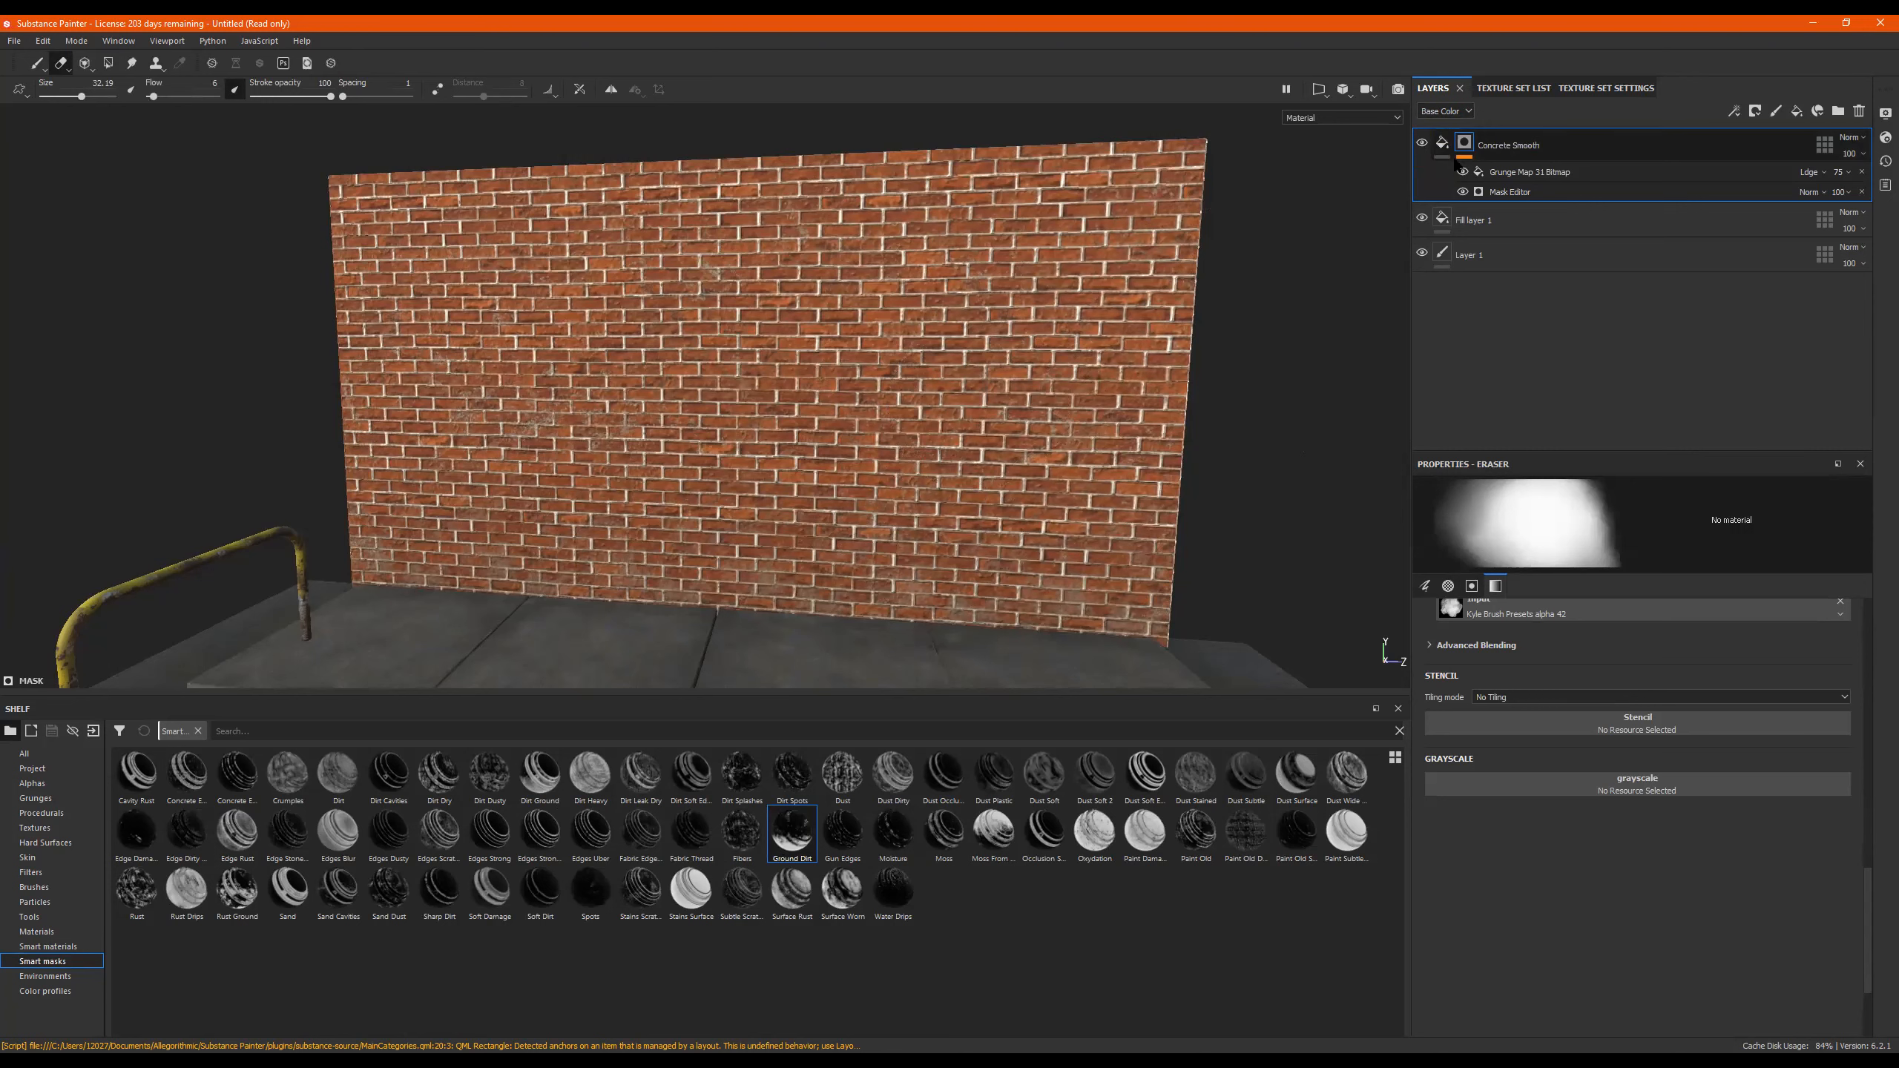
left_click(1512, 177)
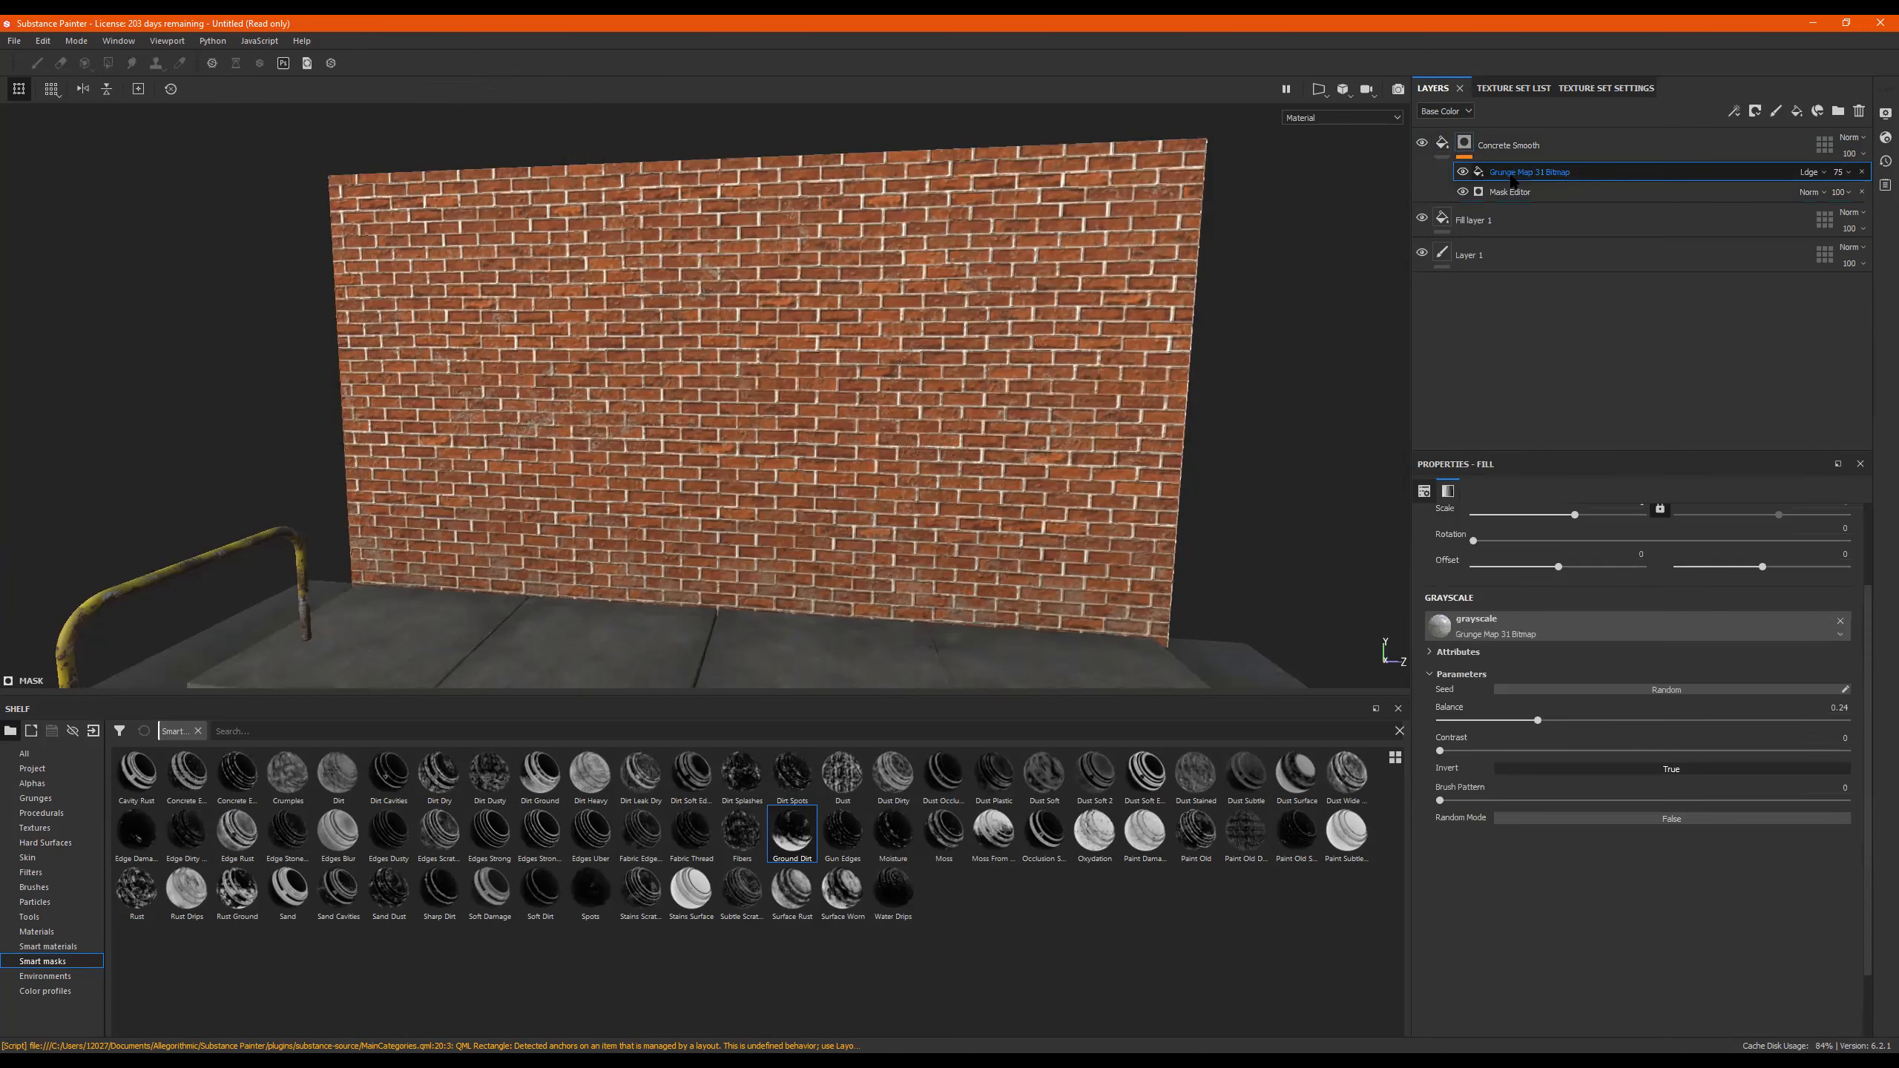
left_click_drag(752, 462, 829, 570, "alt")
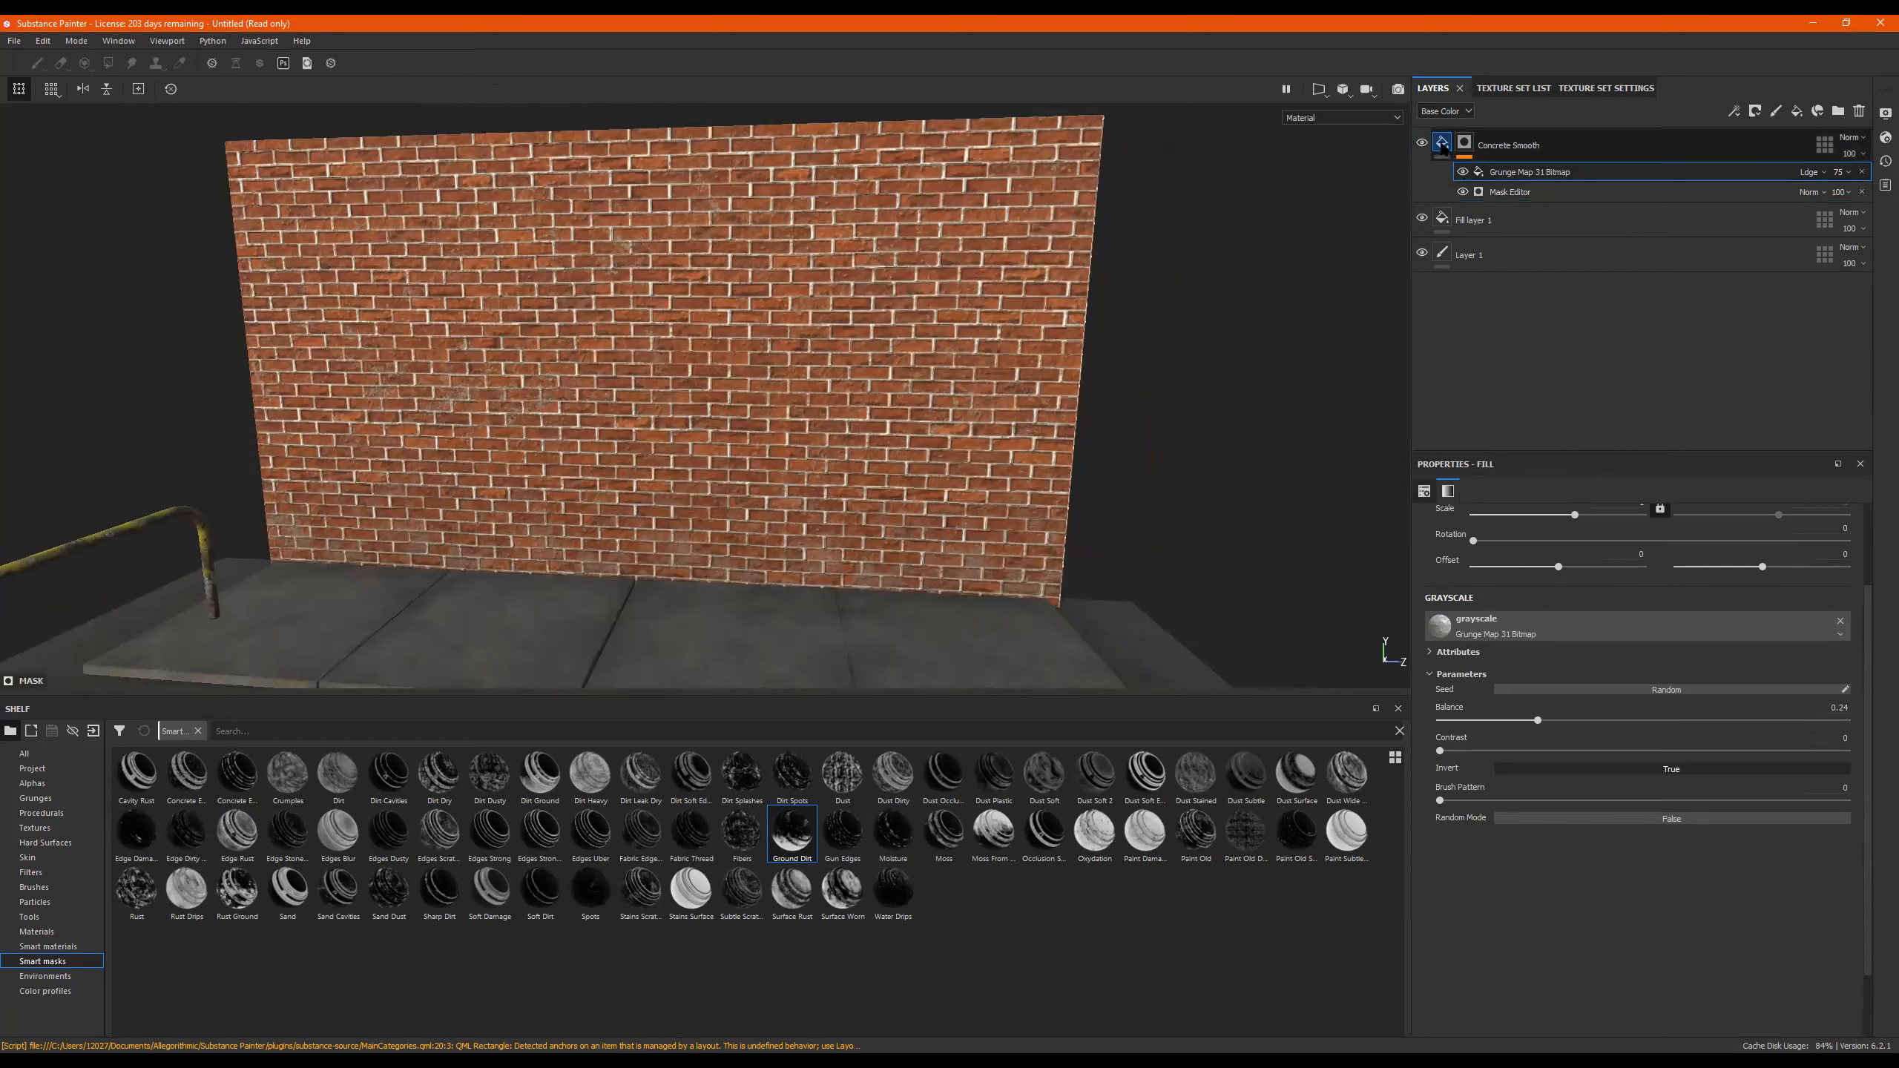
Change the Concrete Smooth layer's concrete color to a bright, saturated yellow-green.
left_click(1442, 146)
left_click(1646, 856)
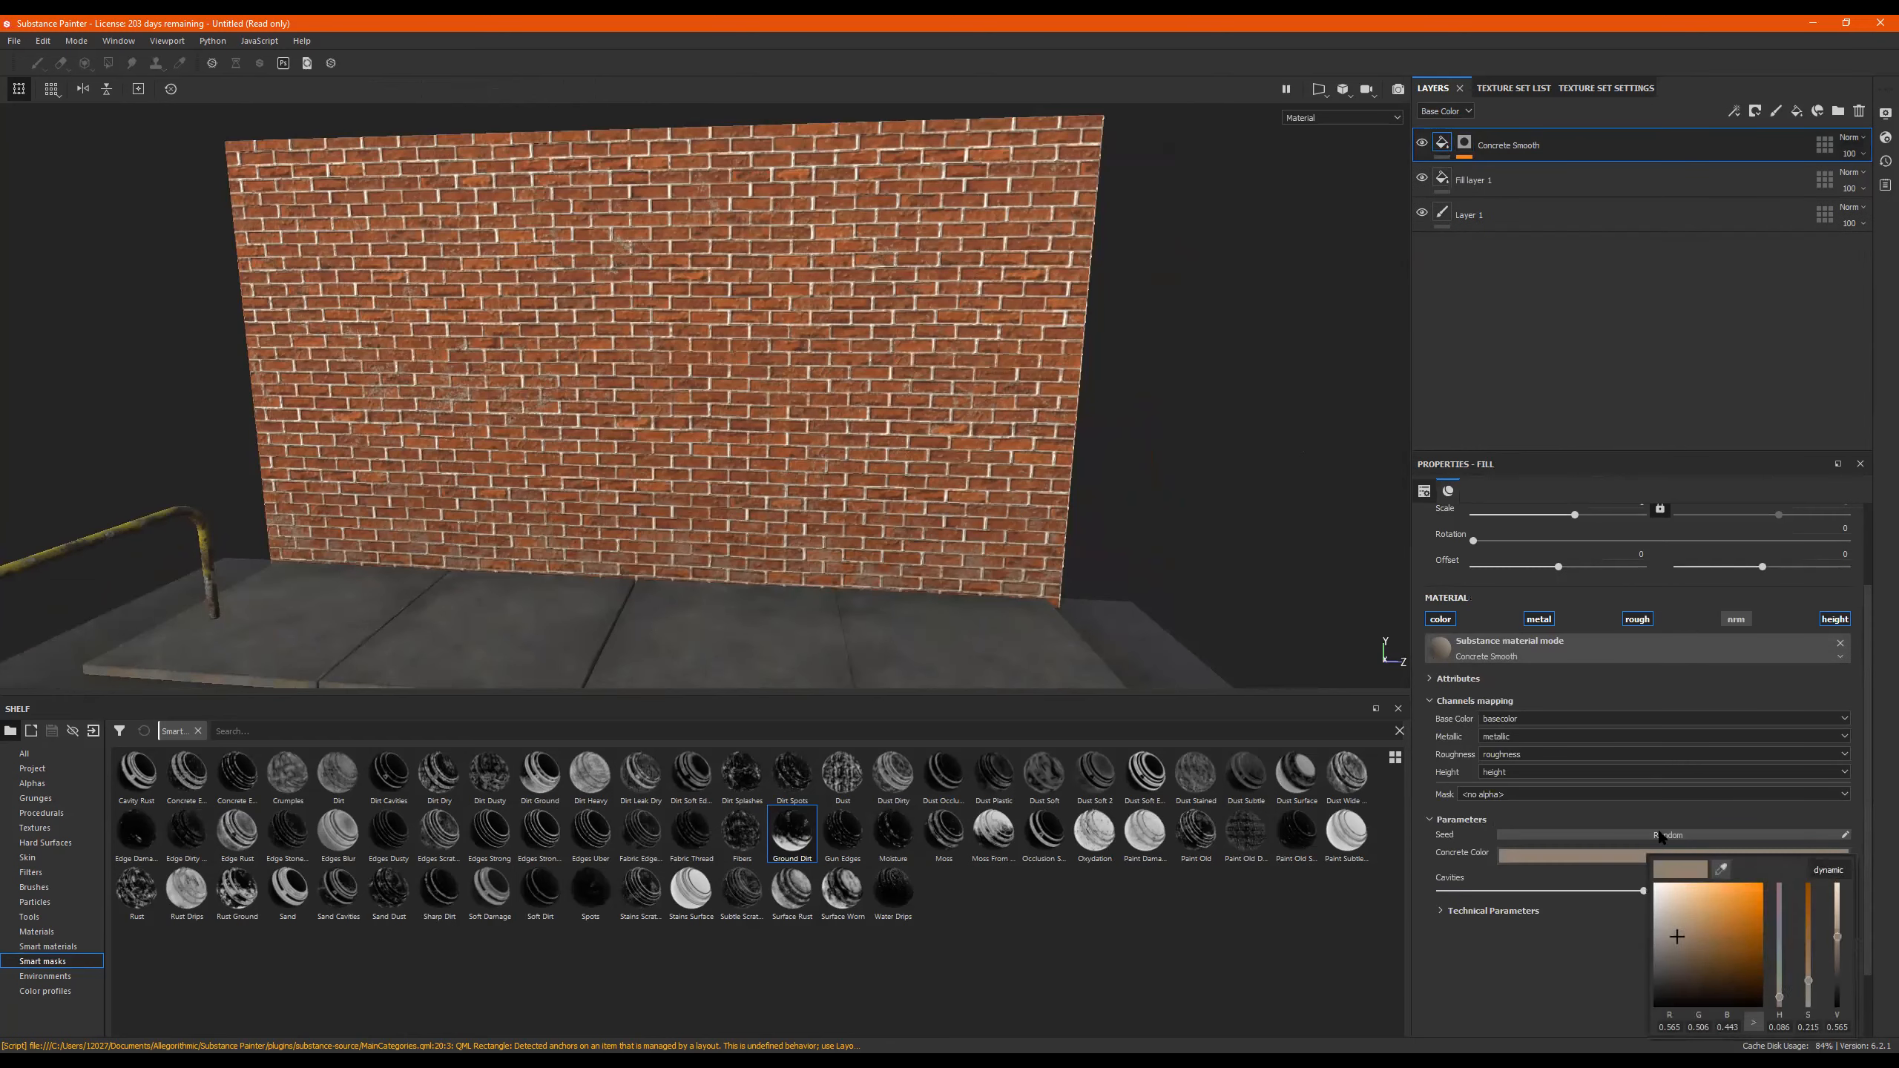
left_click_drag(1677, 935, 1798, 877)
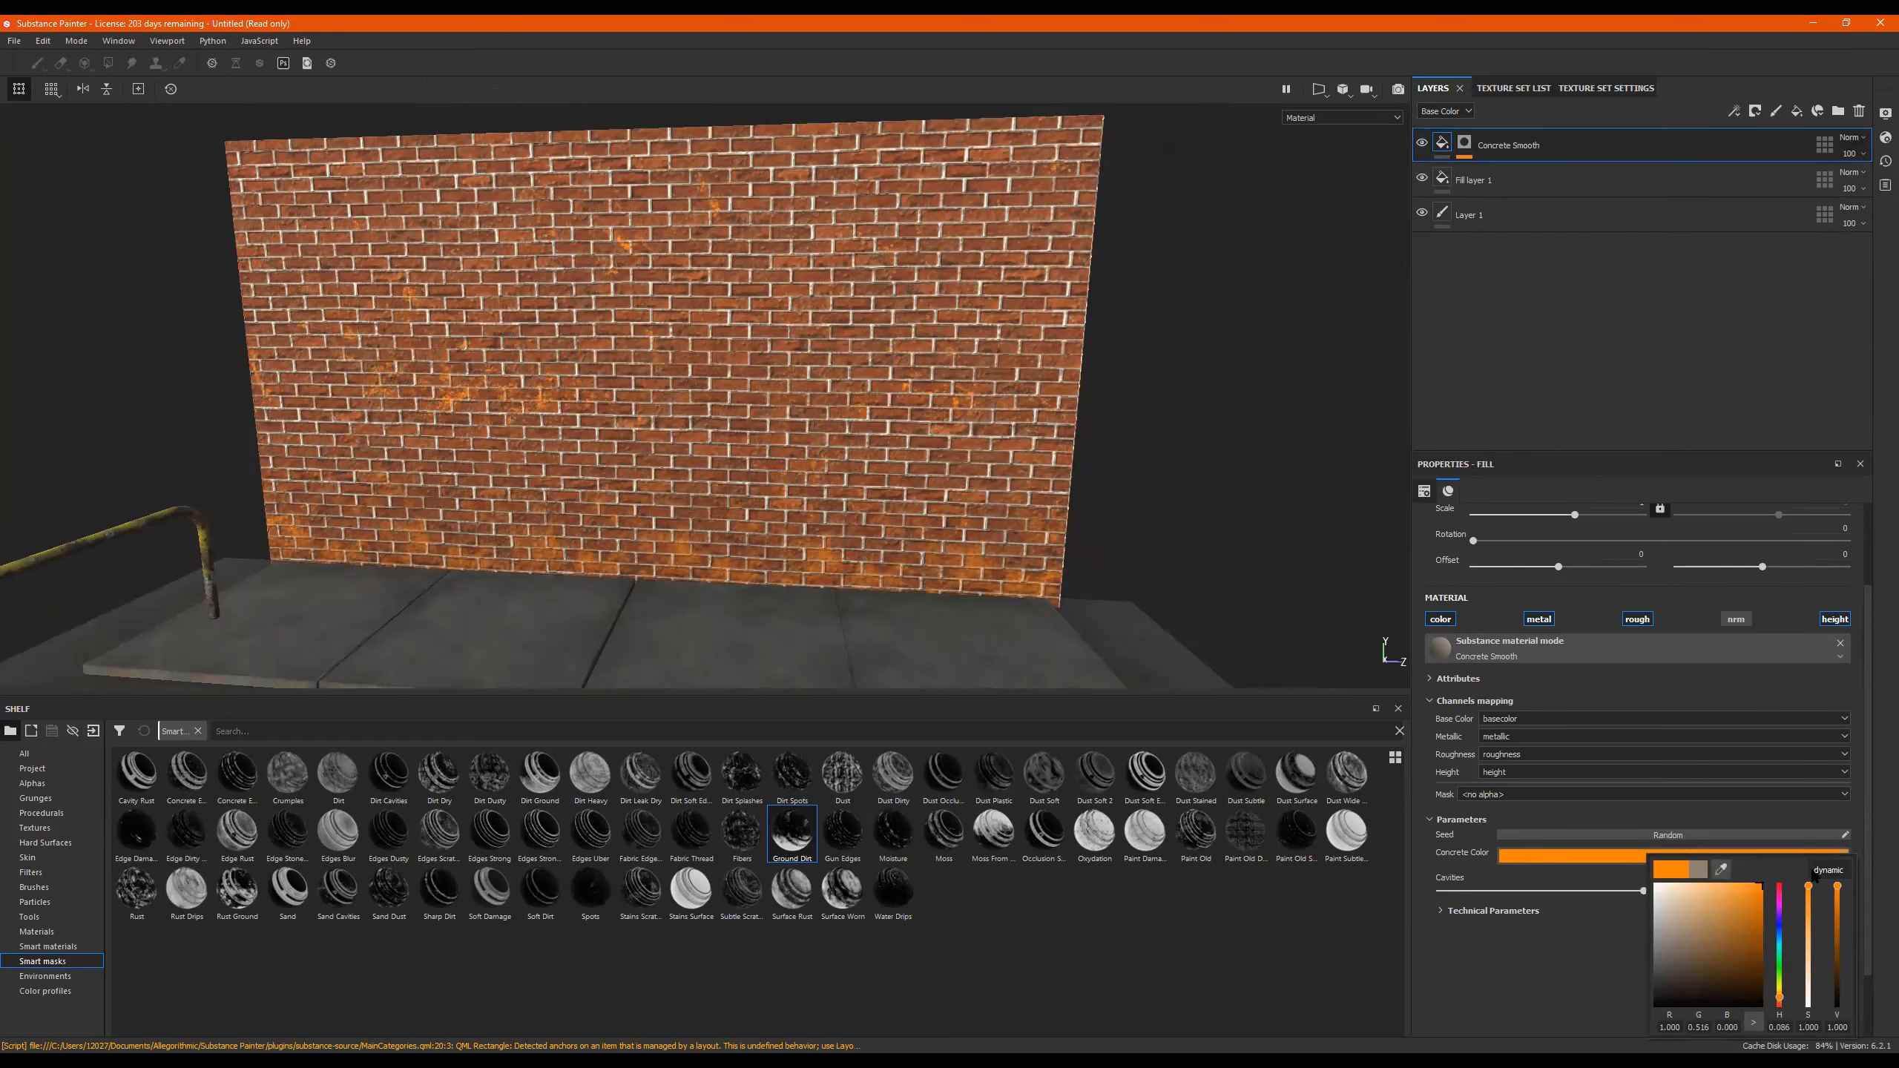
left_click_drag(1779, 1002, 1780, 989)
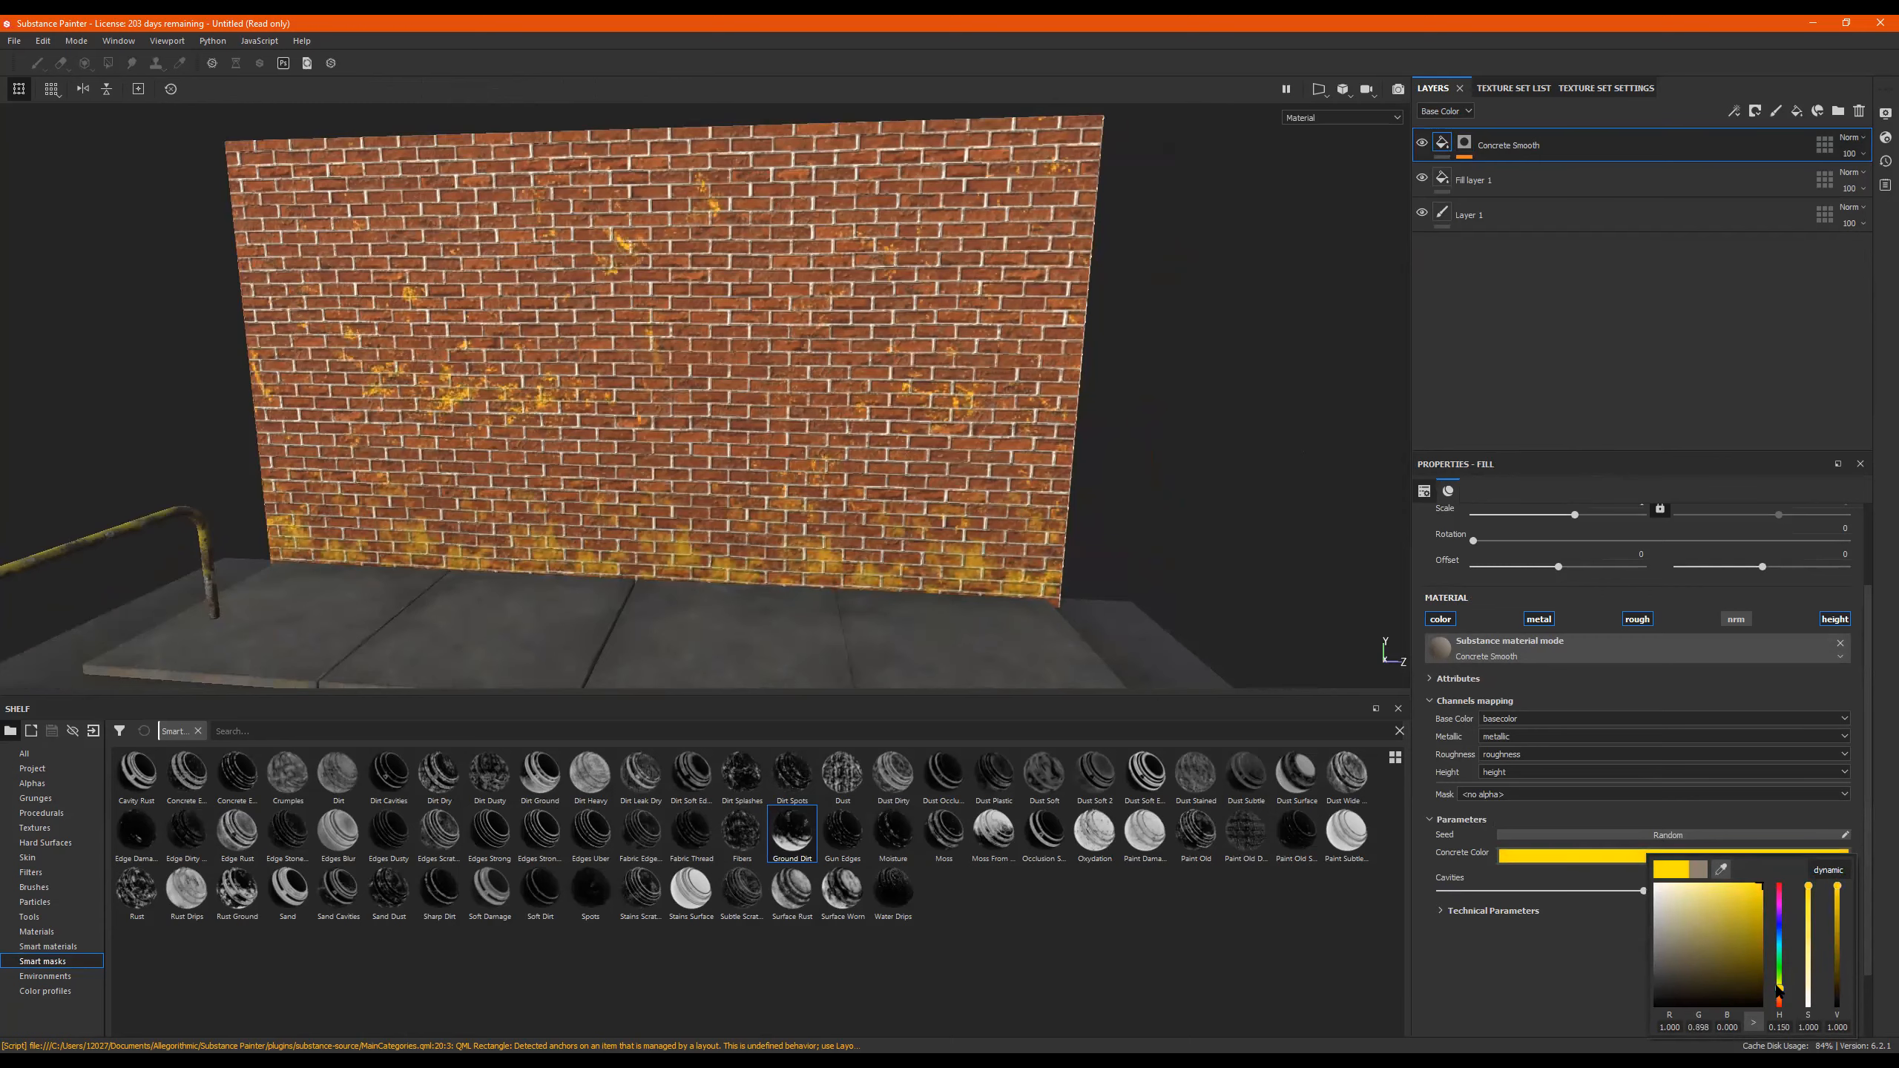
scroll(1013, 465, "down", 1)
middle_click_drag(1014, 465, 1090, 499, "alt")
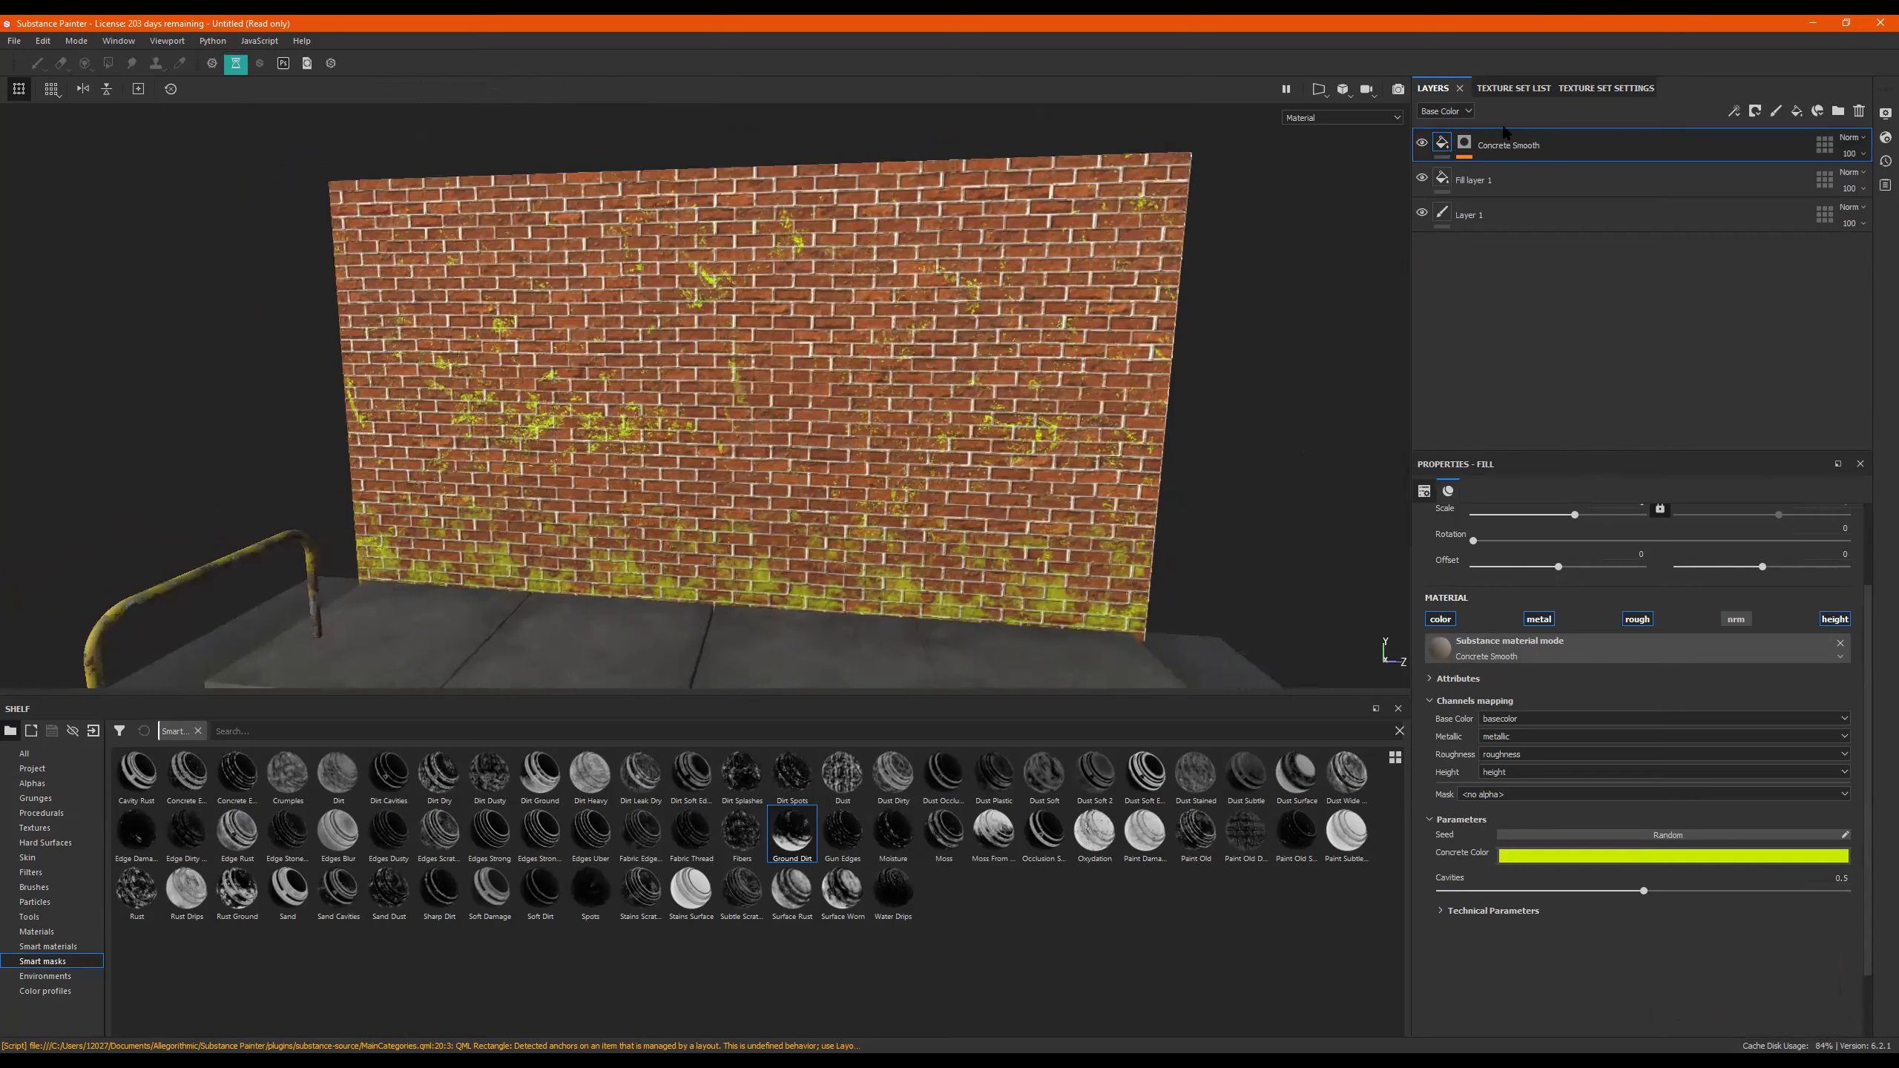
Lower the global contrast of the Concrete Smooth layer's Mask Editor to 0.46.
left_click(1464, 144)
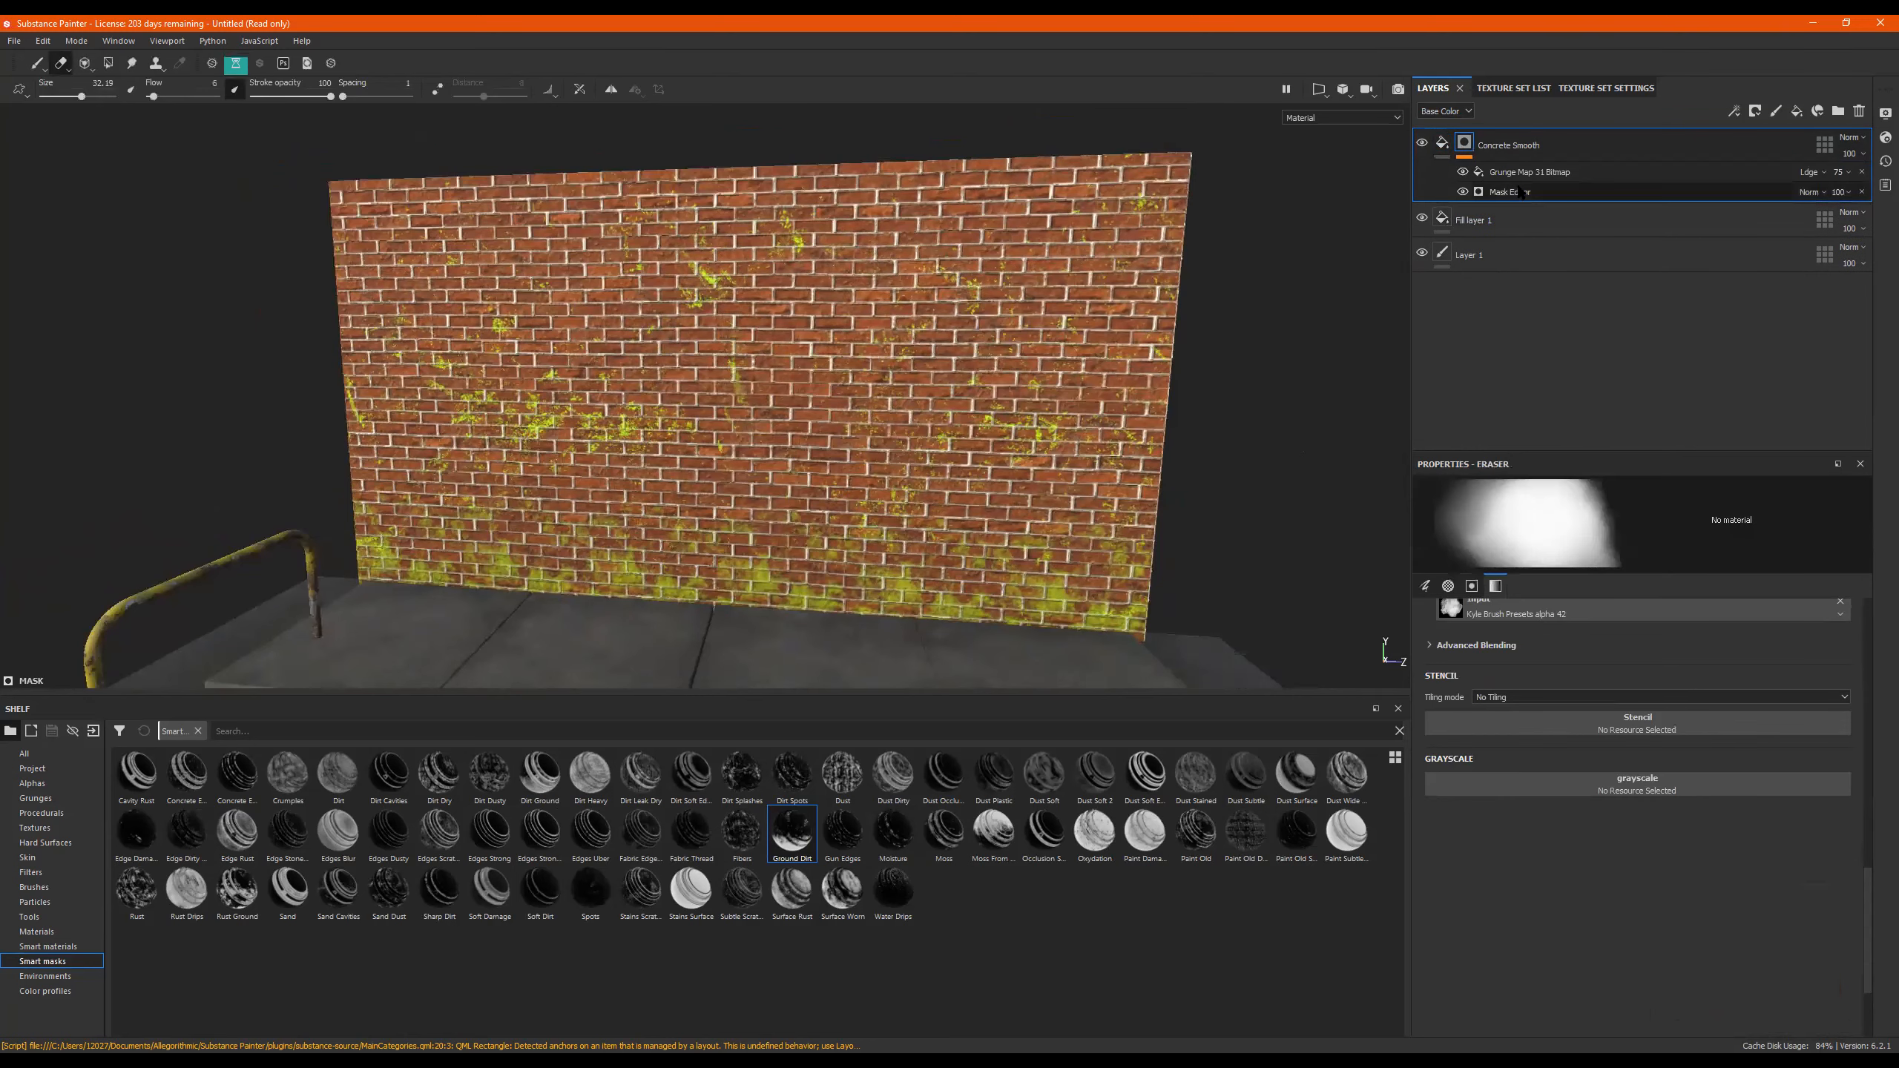
mouse_move(1688, 669)
left_mouse_down()
mouse_move(1525, 671)
mouse_move(1706, 672)
left_mouse_up()
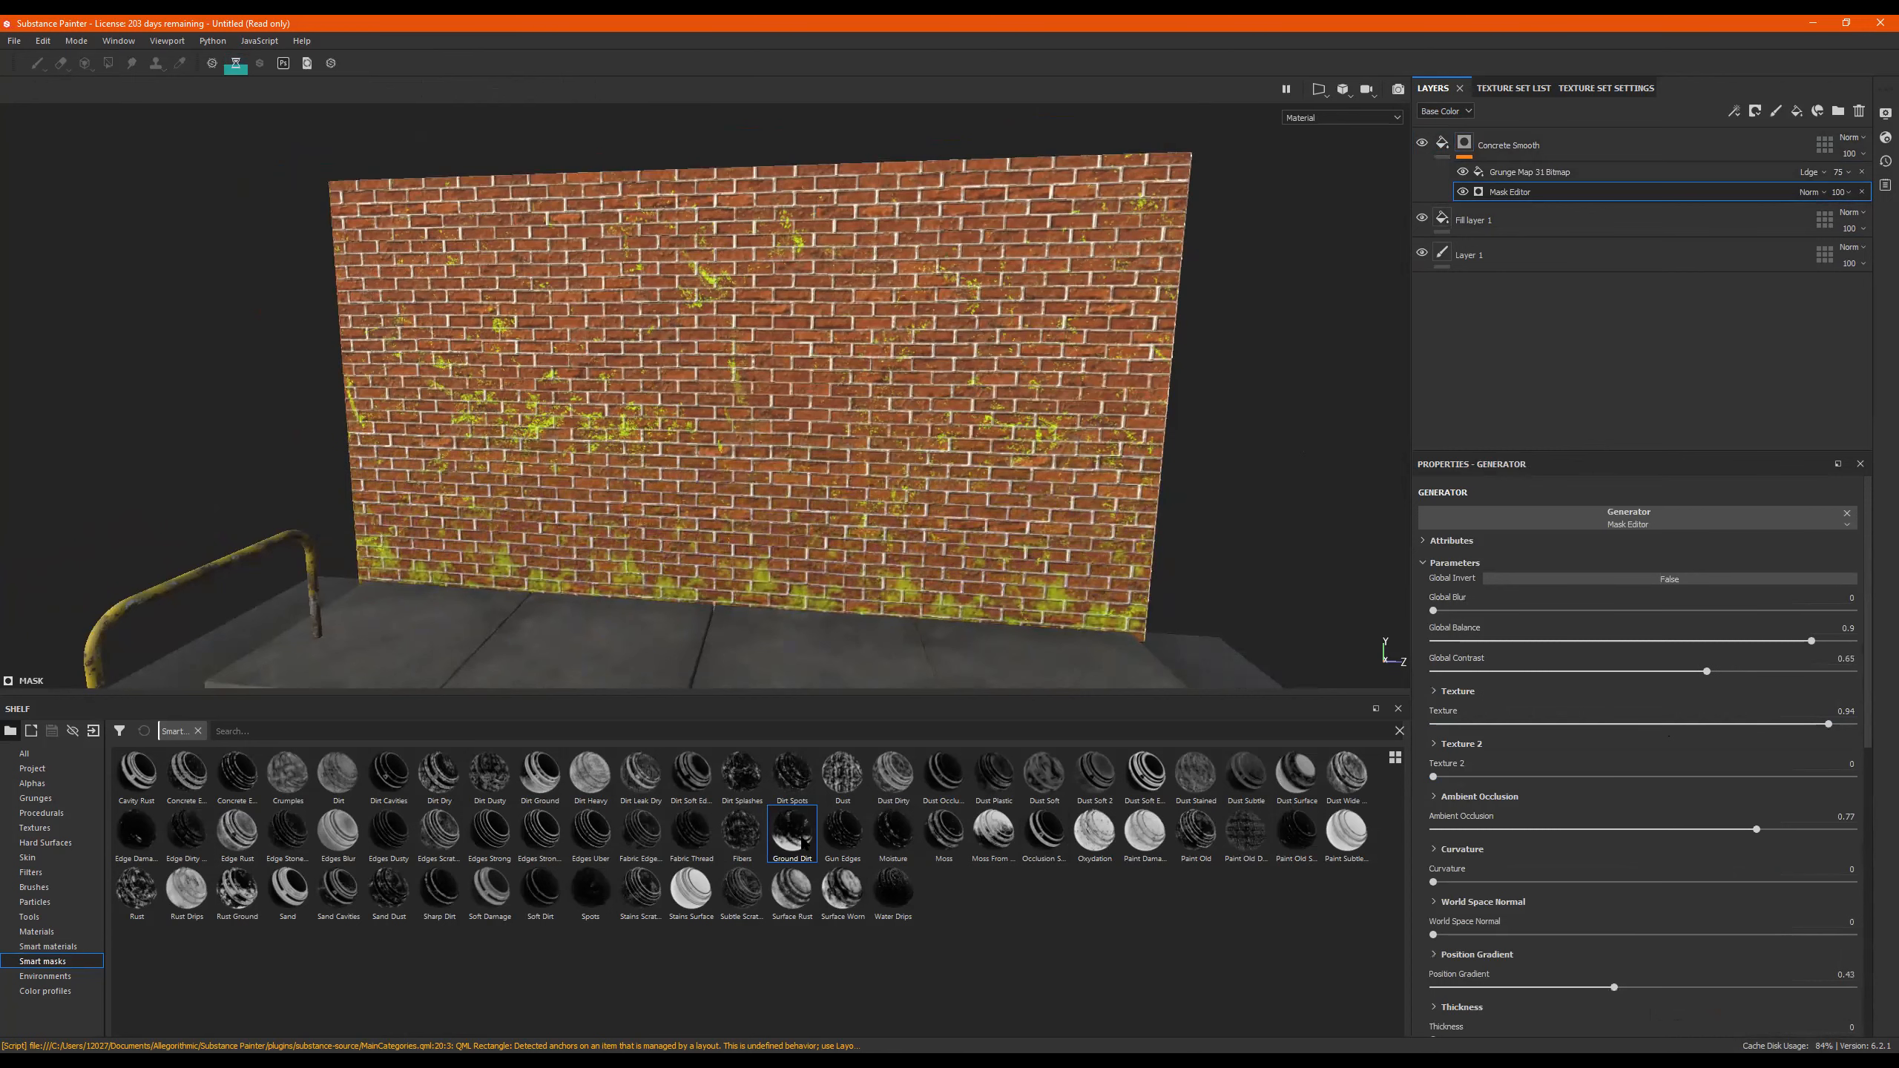
left_click_drag(1707, 672, 1632, 677)
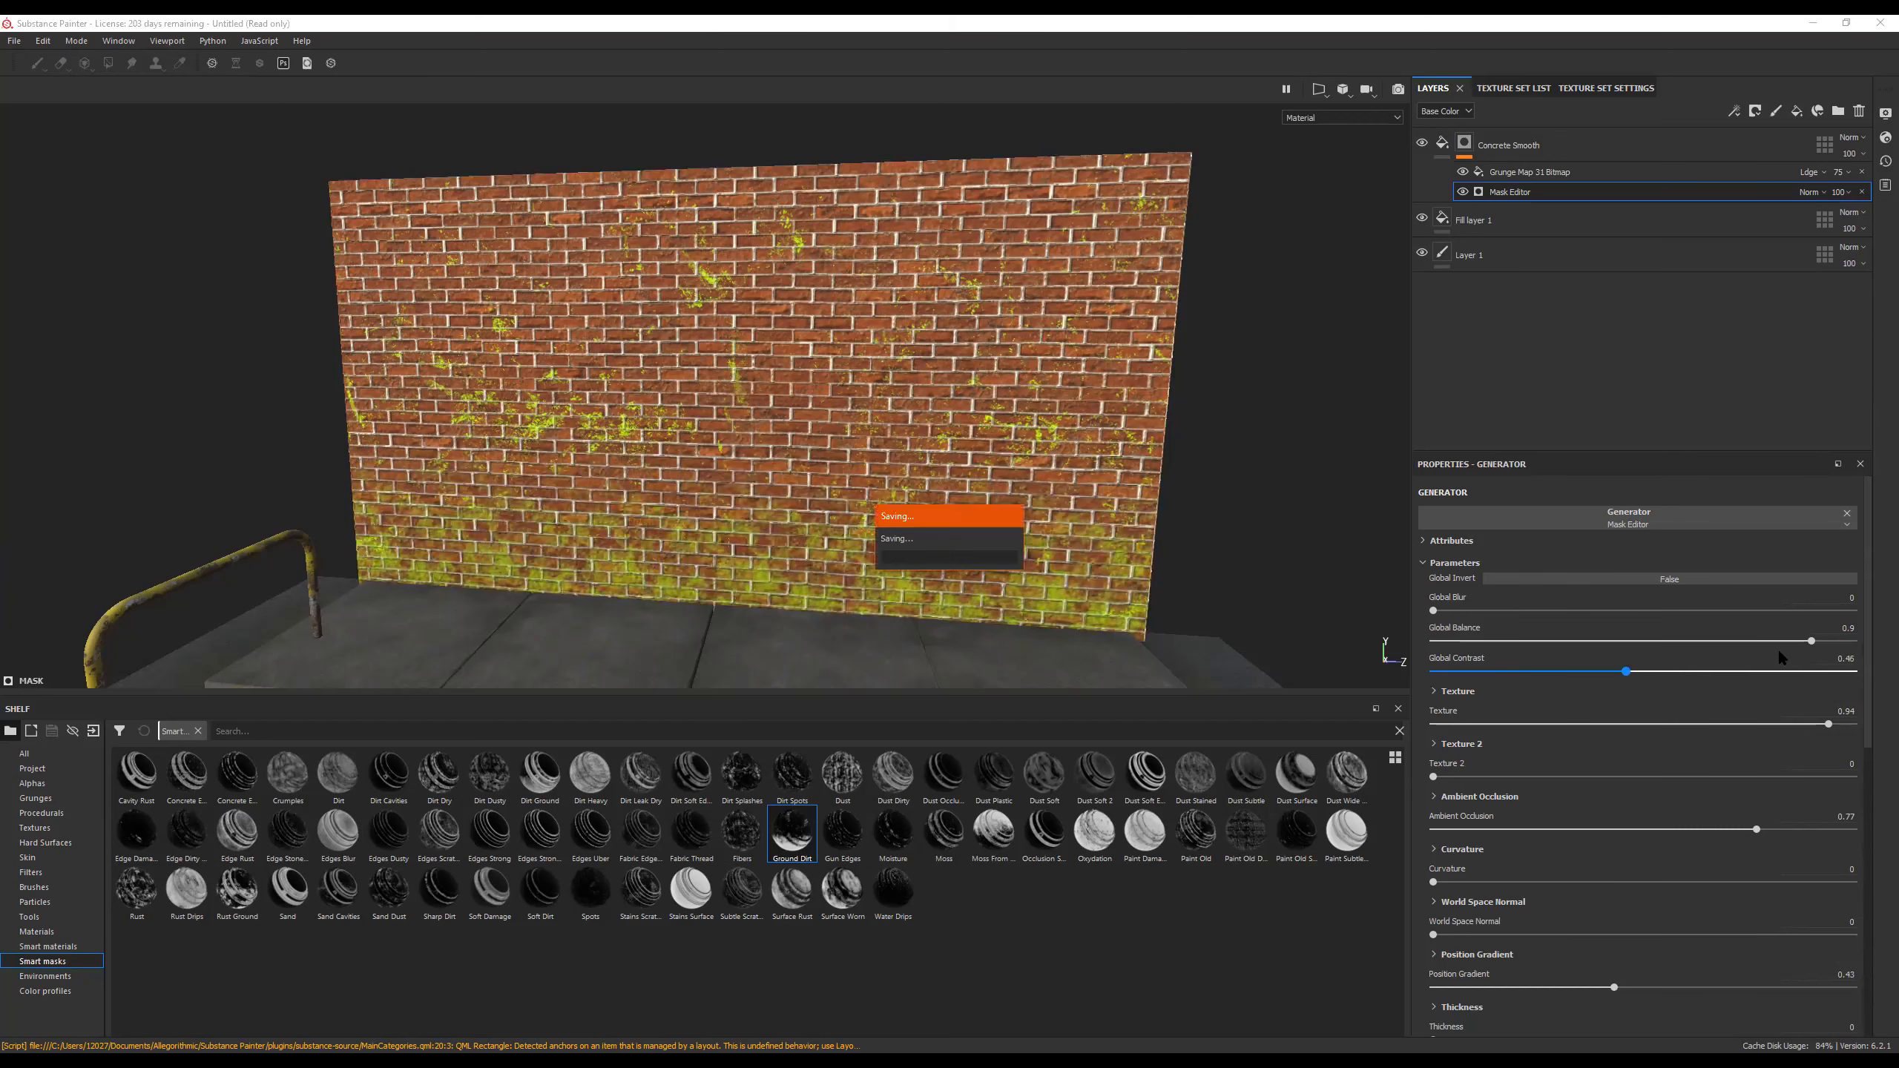
Set the Mask Editor's global balance to 0.89, texture to 0.86, ambient occlusion to 0.79 and Texture 2 to 0.25.
mouse_move(1777, 642)
left_mouse_down()
mouse_move(1691, 641)
mouse_move(1807, 644)
left_mouse_up()
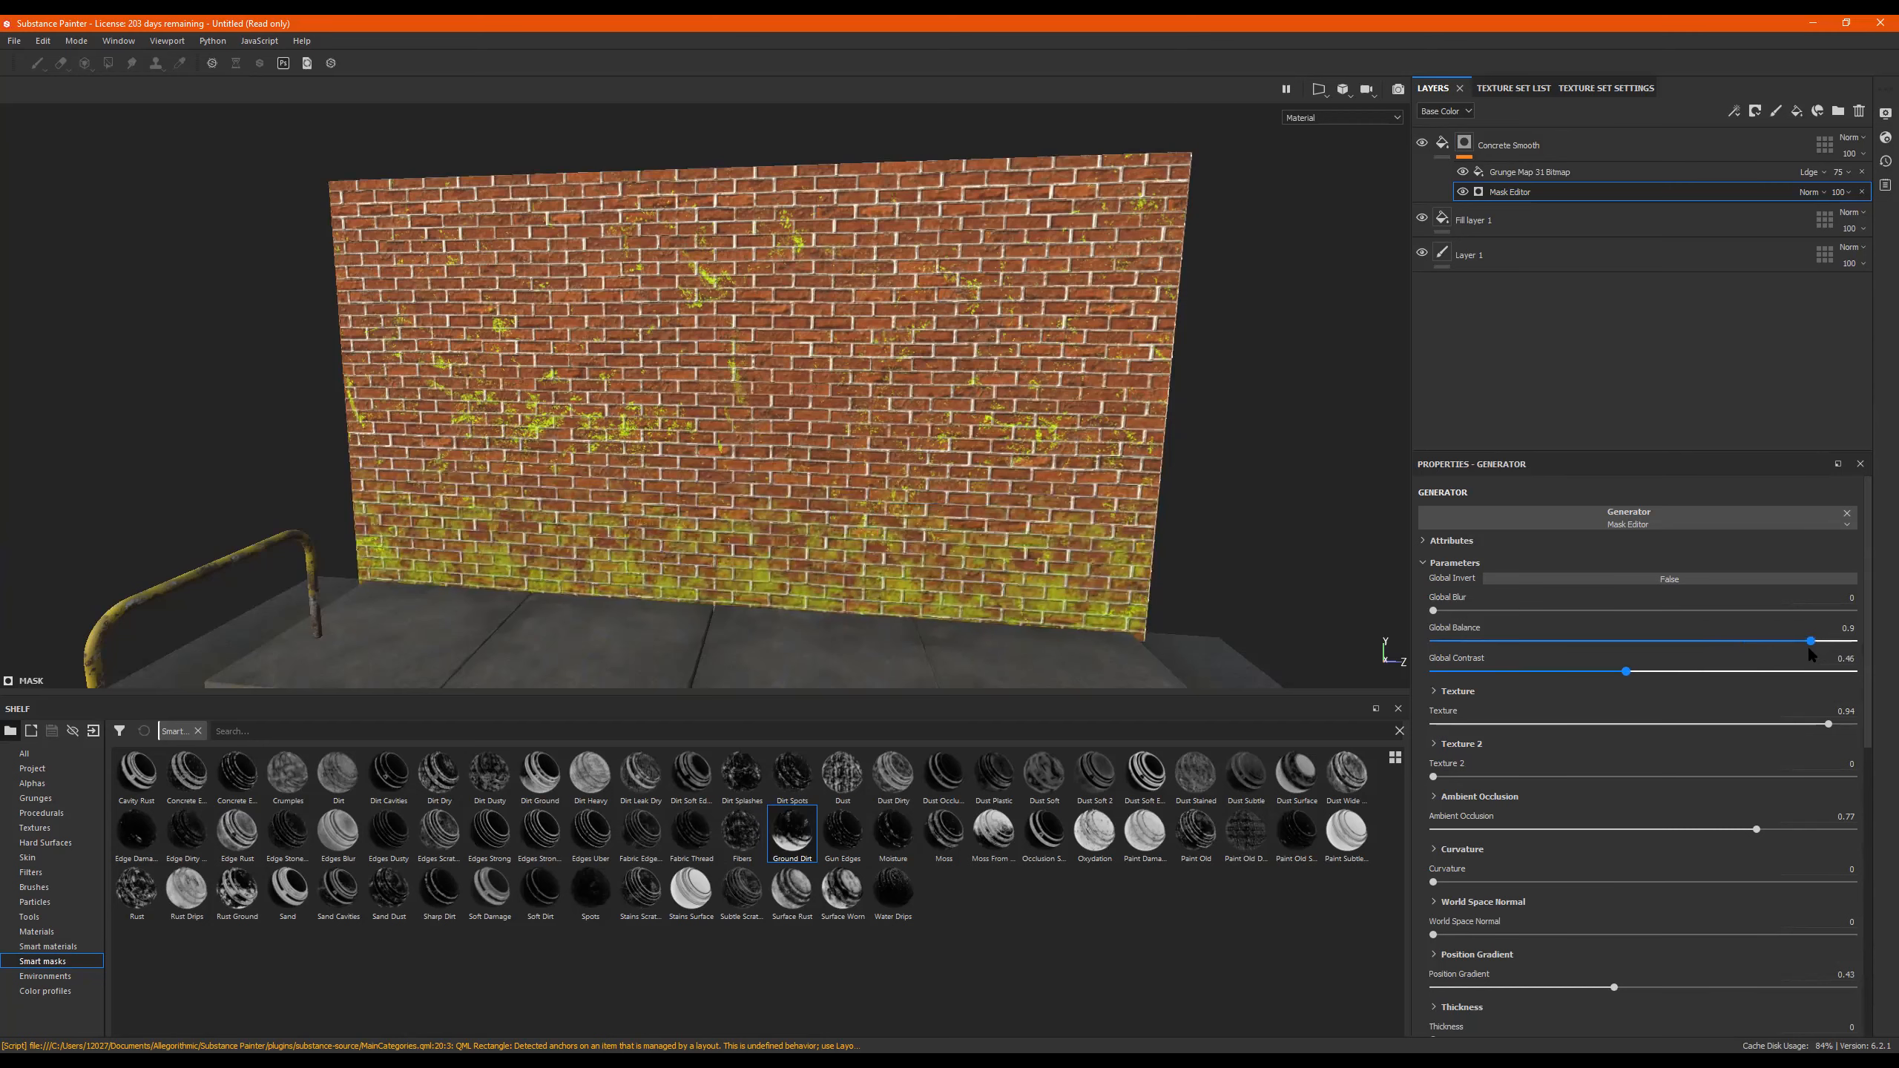
left_click_drag(1635, 724, 1793, 718)
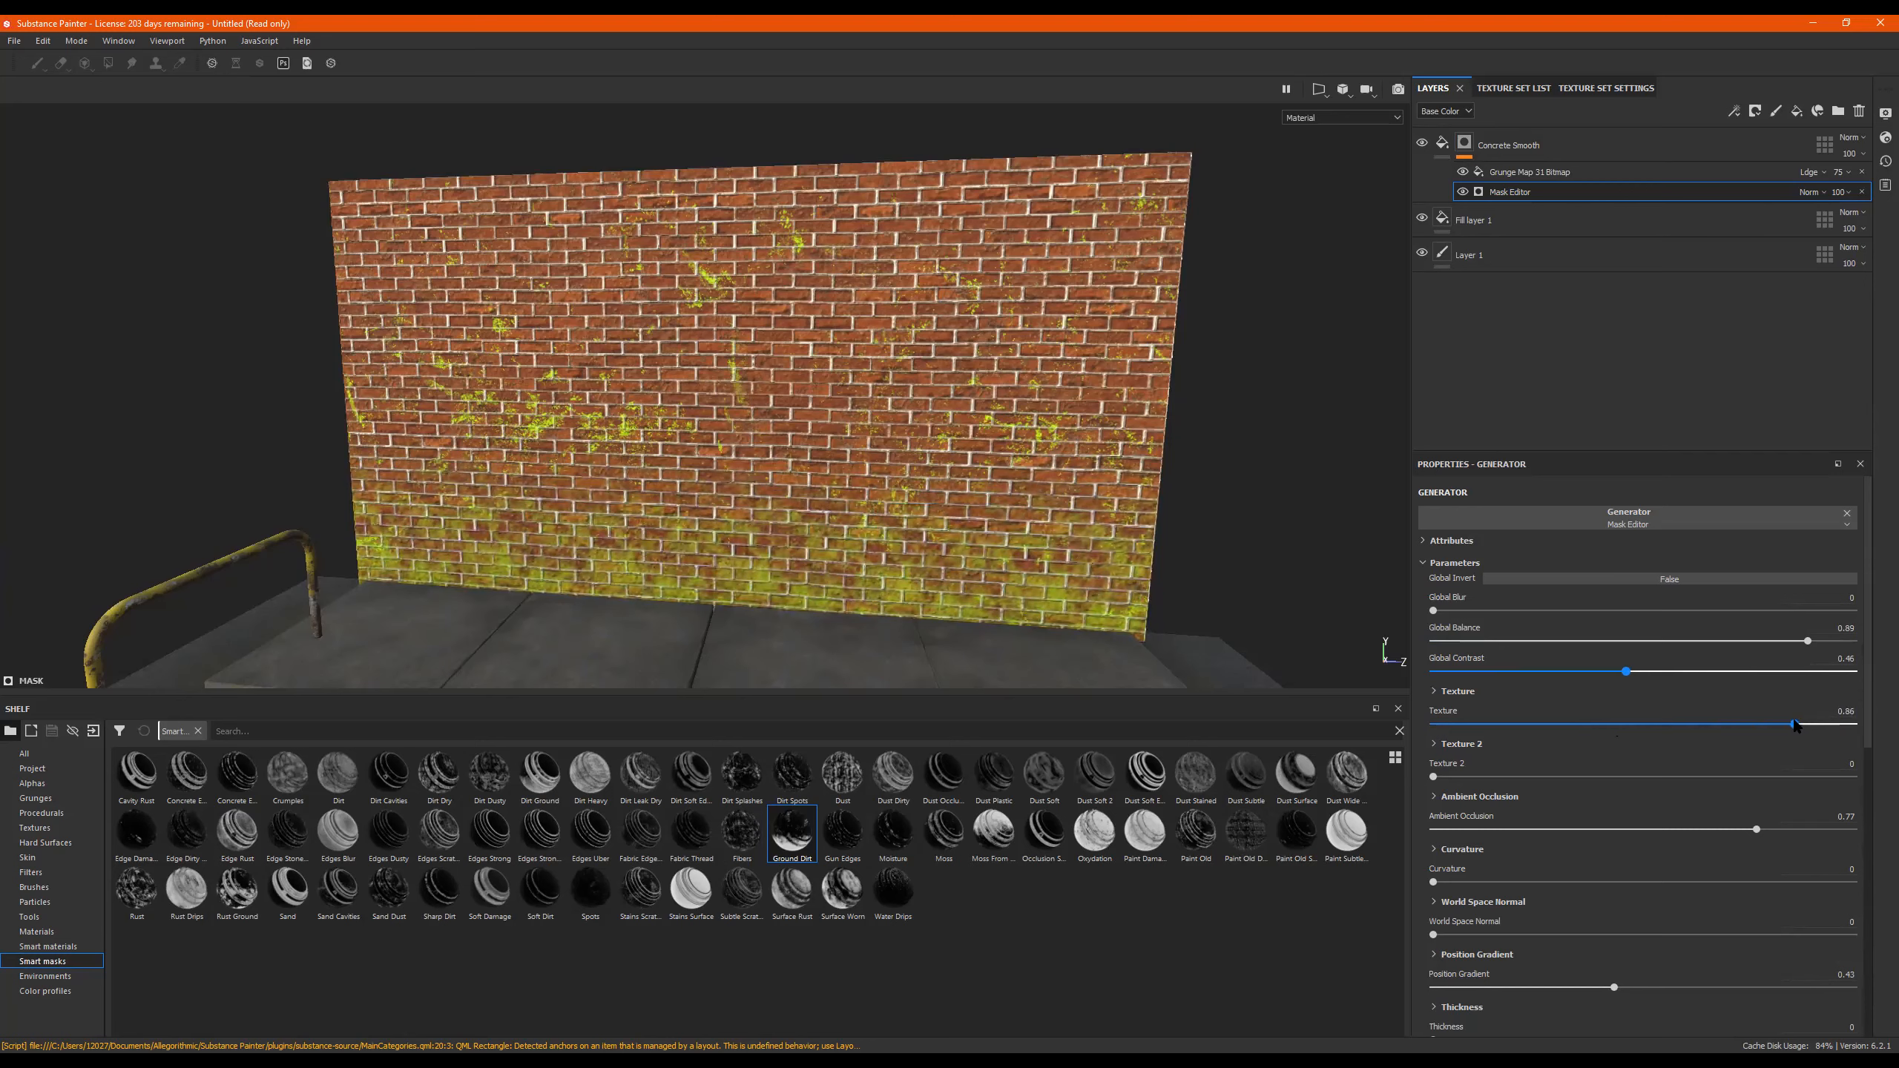
left_click_drag(1583, 827, 1766, 827)
mouse_move(1507, 775)
left_mouse_down()
mouse_move(1636, 777)
mouse_move(1537, 776)
left_mouse_up()
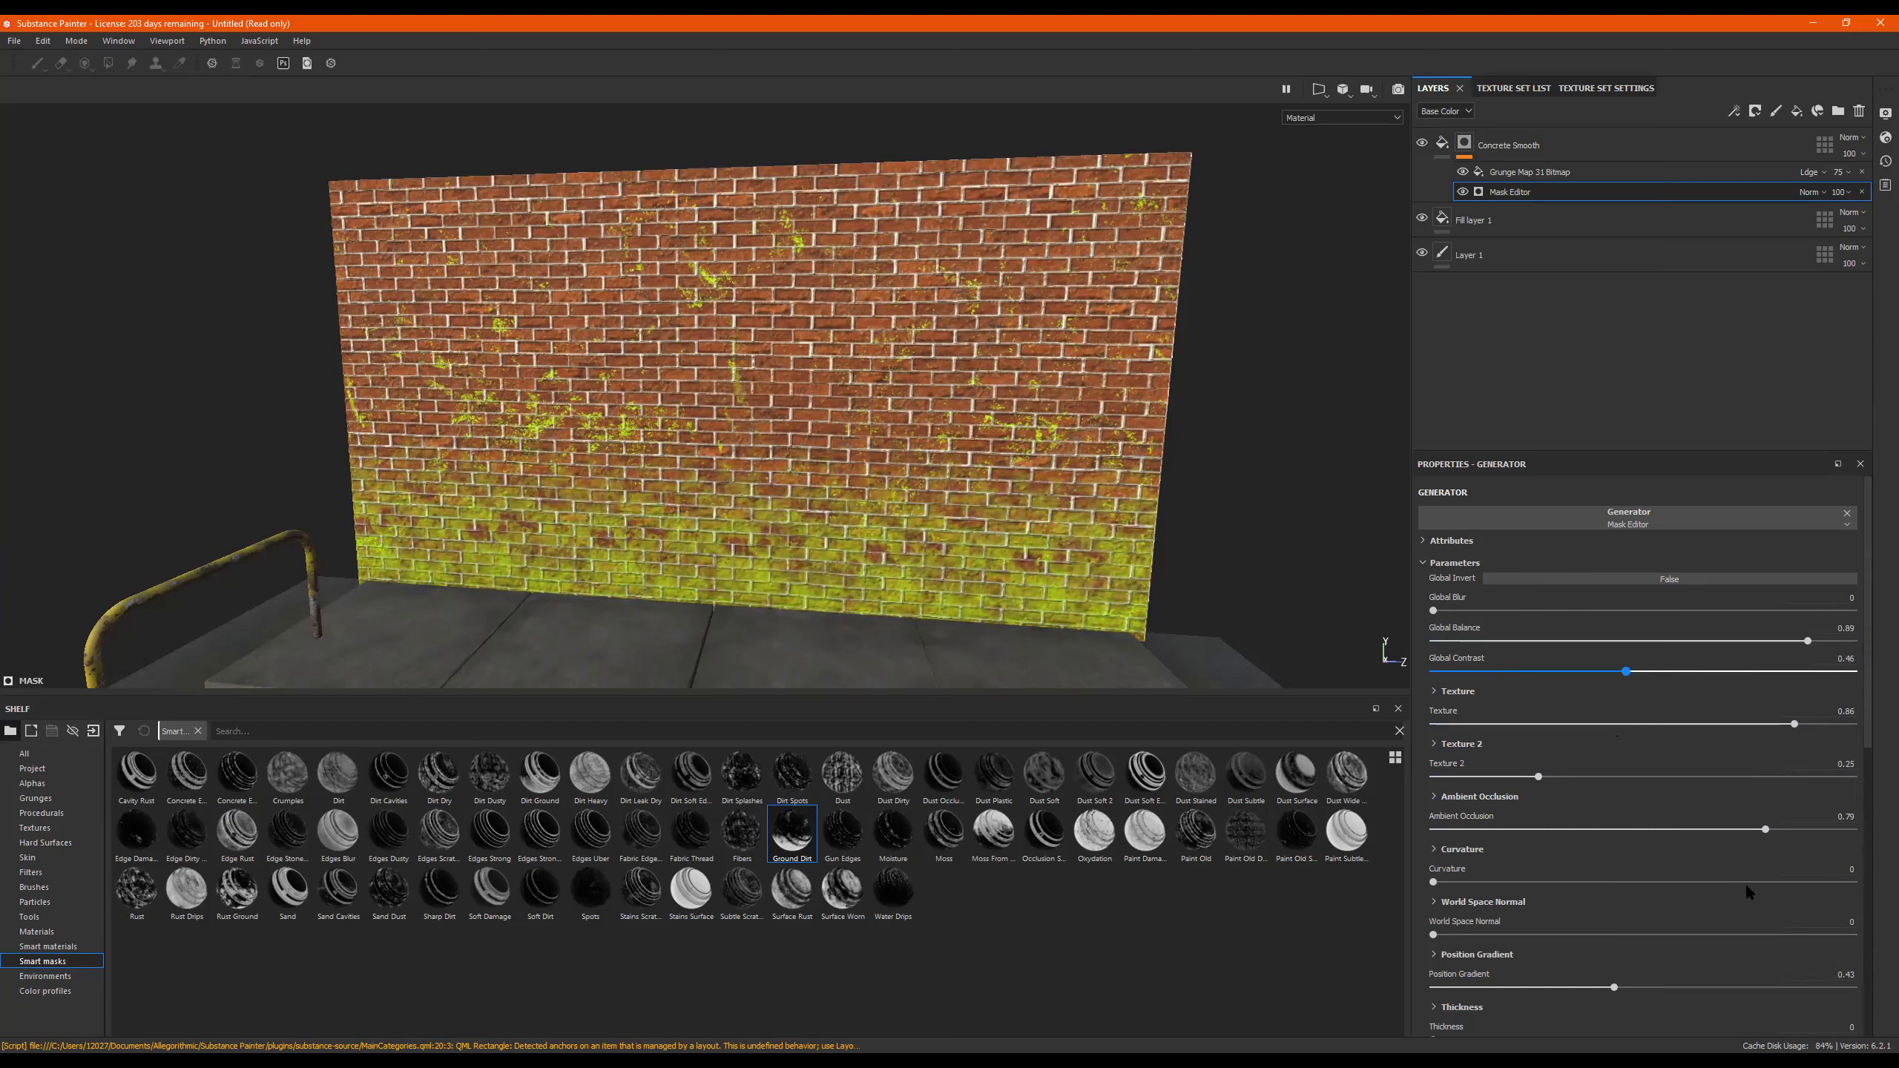
Set the Mask Editor's curvature to 0.26, then try a world space normal of 0.25 and return it to 0.
left_click_drag(1590, 882, 1519, 883)
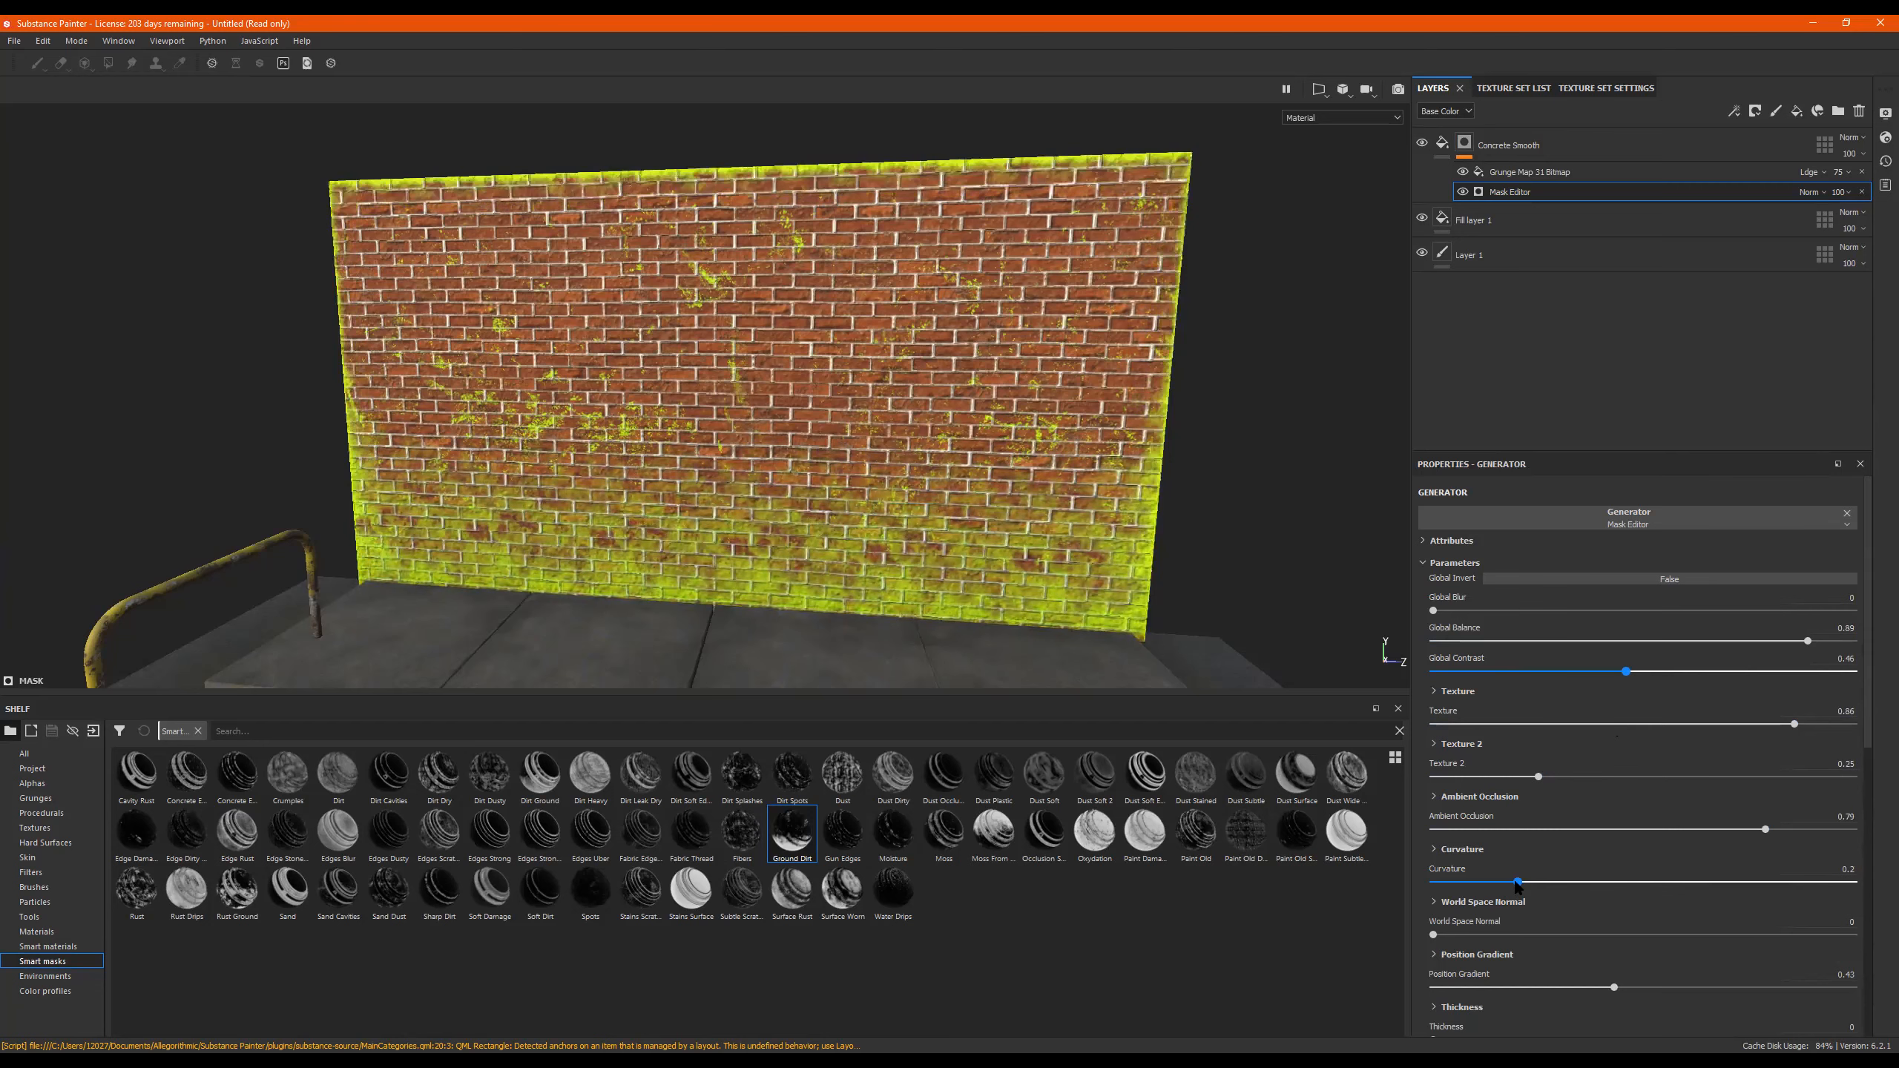
left_click(1540, 882)
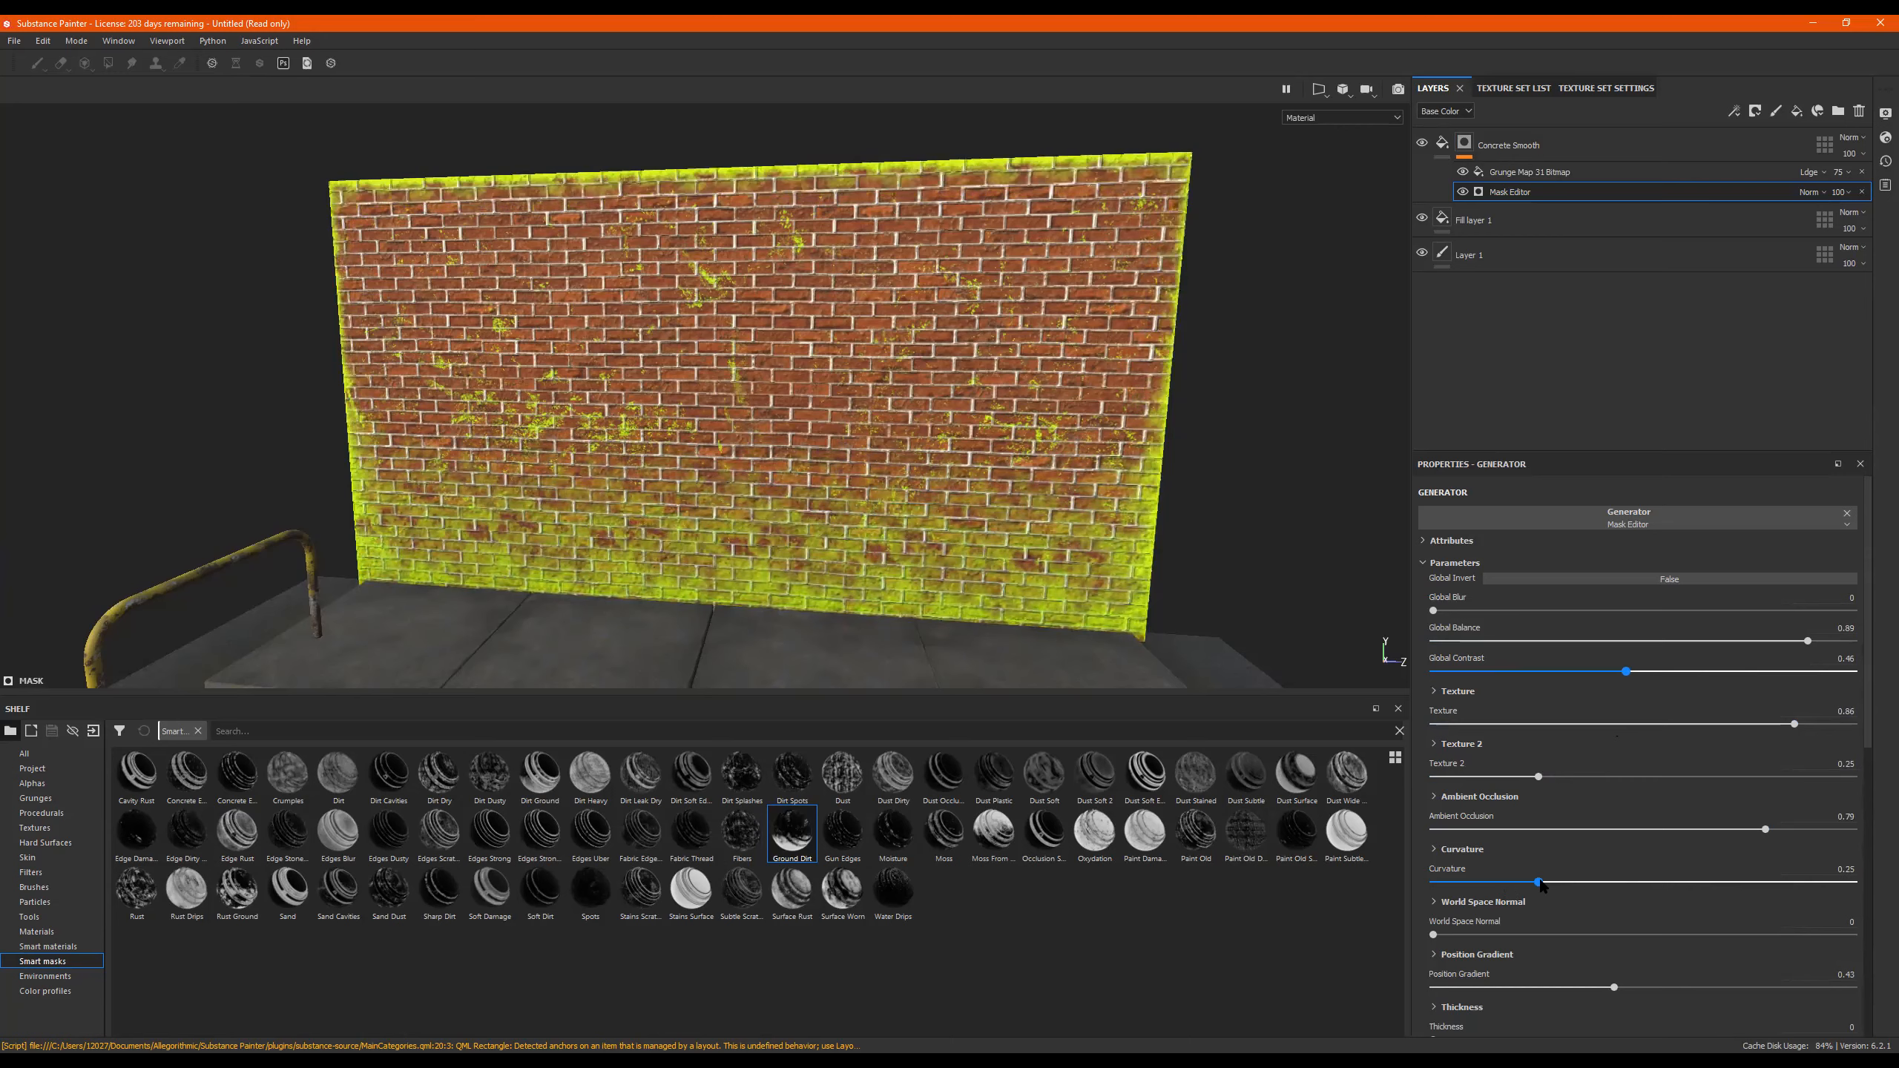
left_click(1322, 892)
left_click(1538, 934)
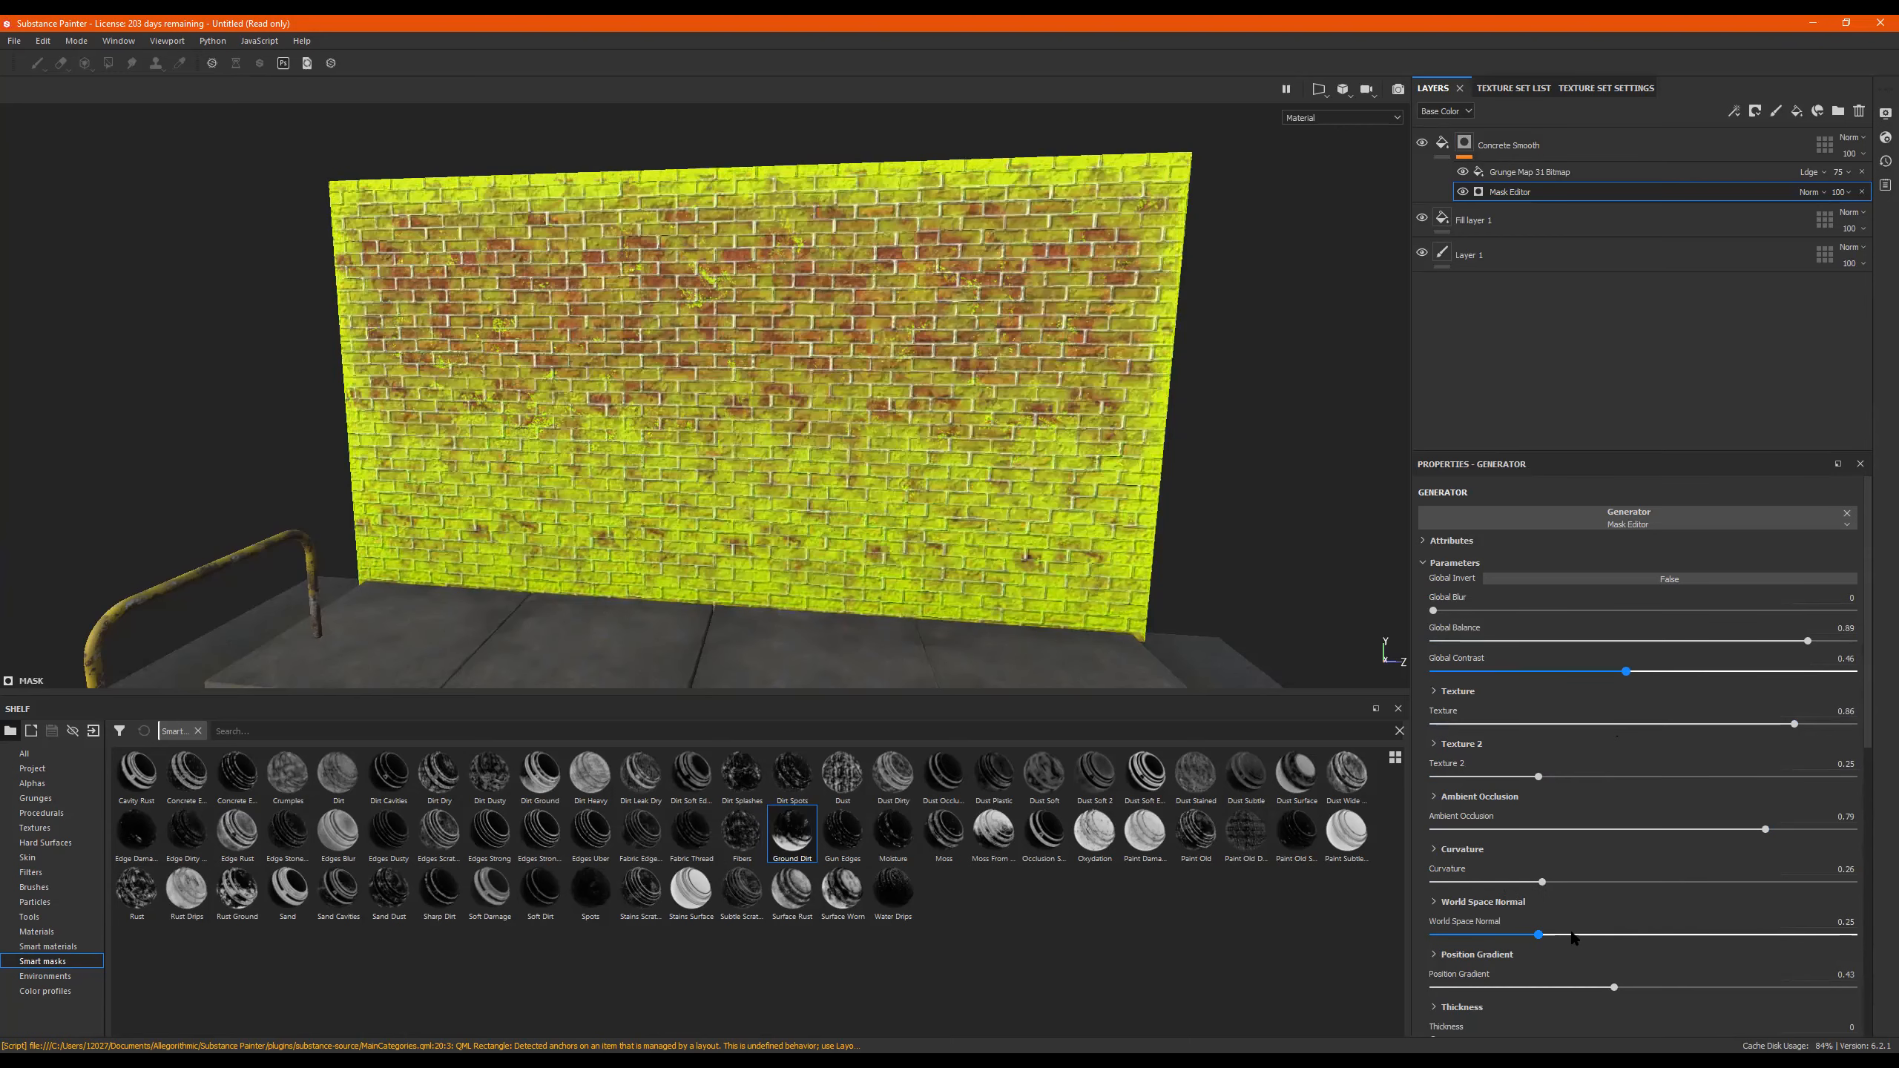
left_click_drag(1404, 943, 1374, 944)
Set the Mask Editor's position gradient to 0.32 and thickness to 0.01.
mouse_move(1612, 987)
left_mouse_down()
mouse_move(1503, 985)
mouse_move(1579, 988)
left_mouse_up()
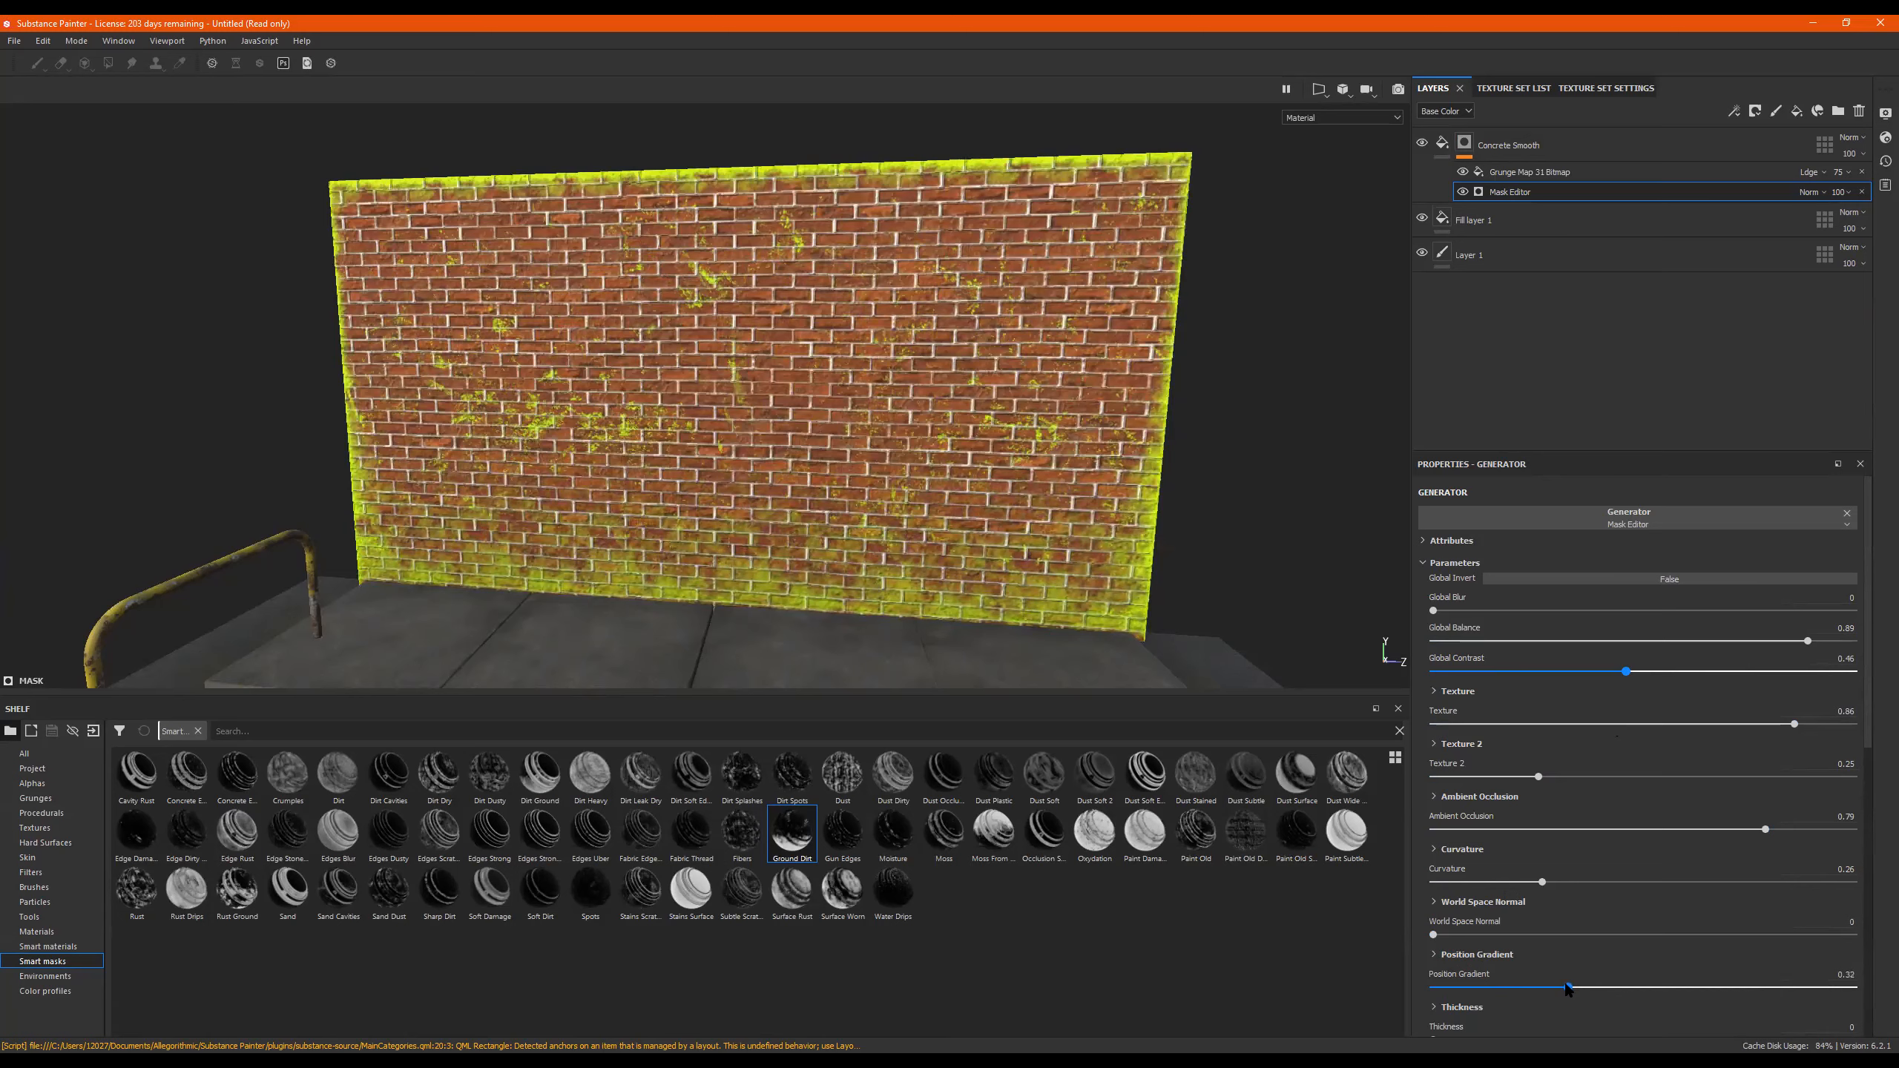
scroll(1568, 983, "down", 3)
left_click(1525, 906)
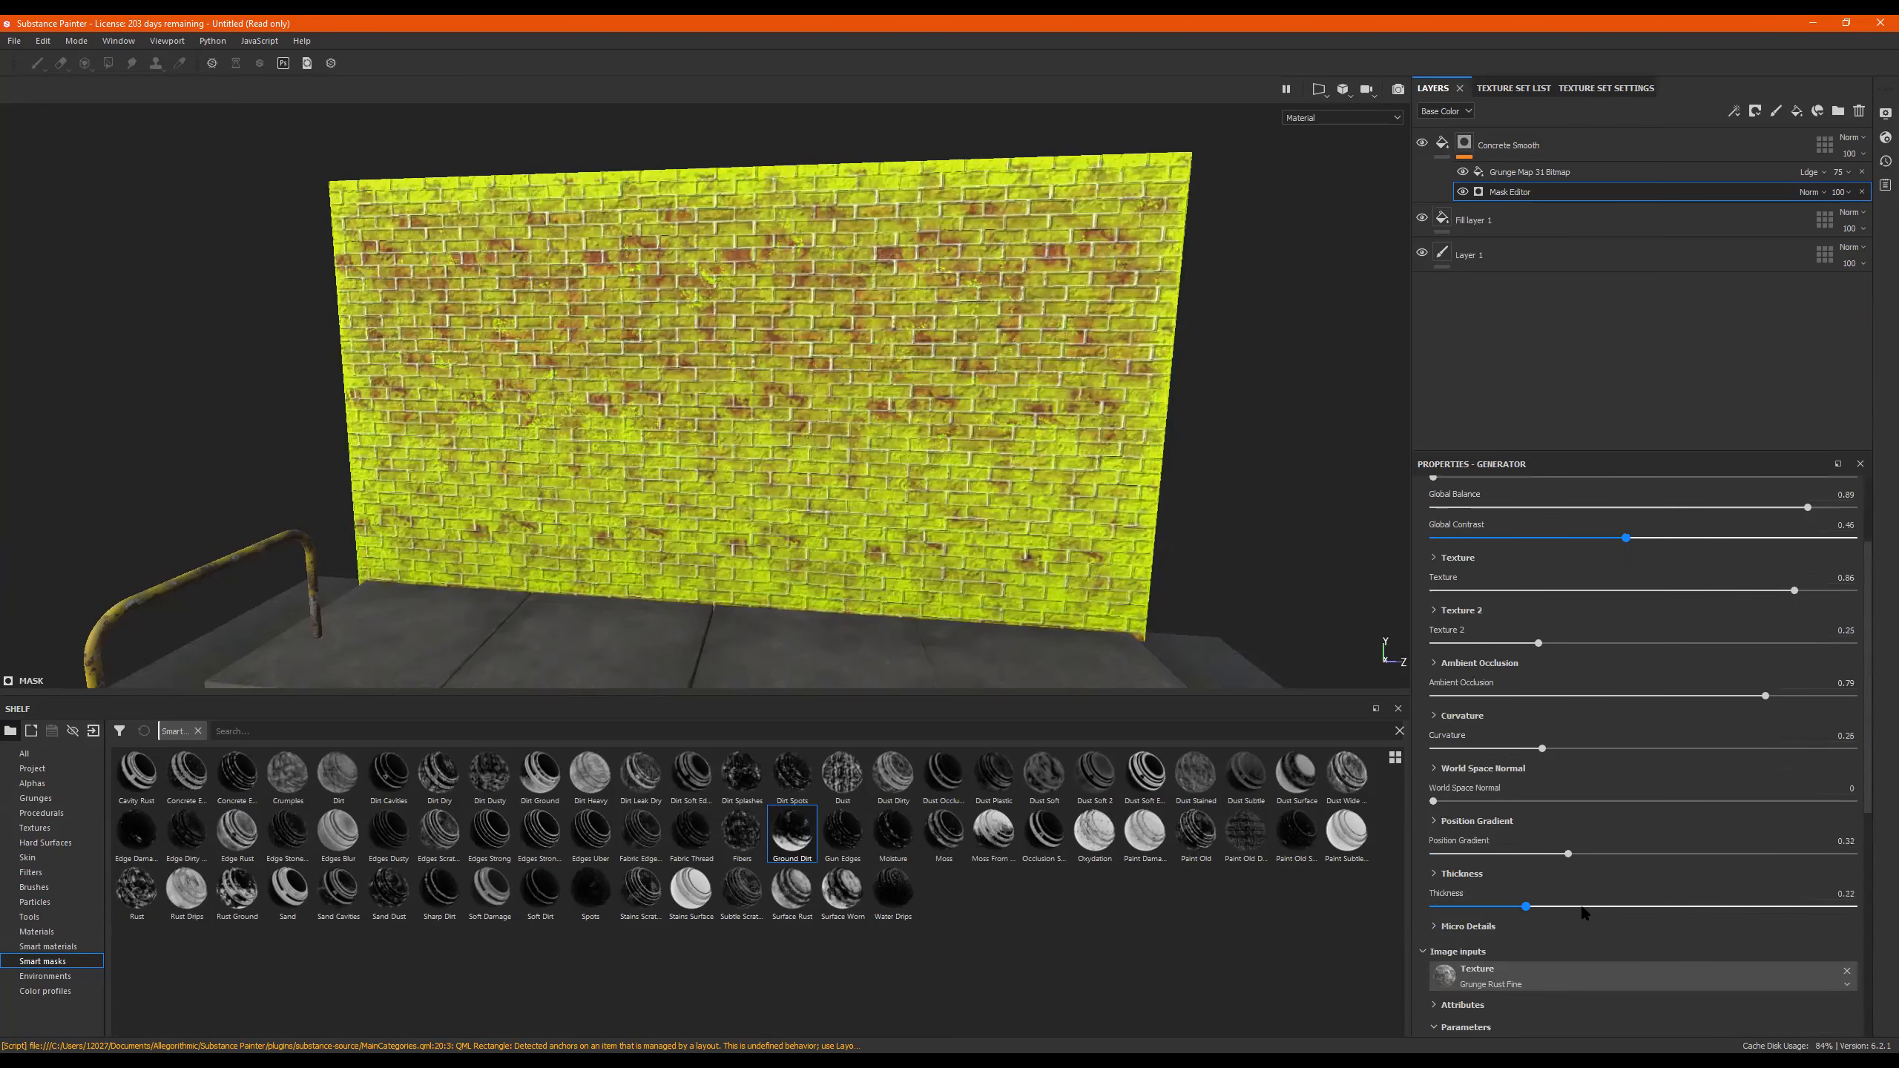
left_click_drag(1469, 911, 1438, 925)
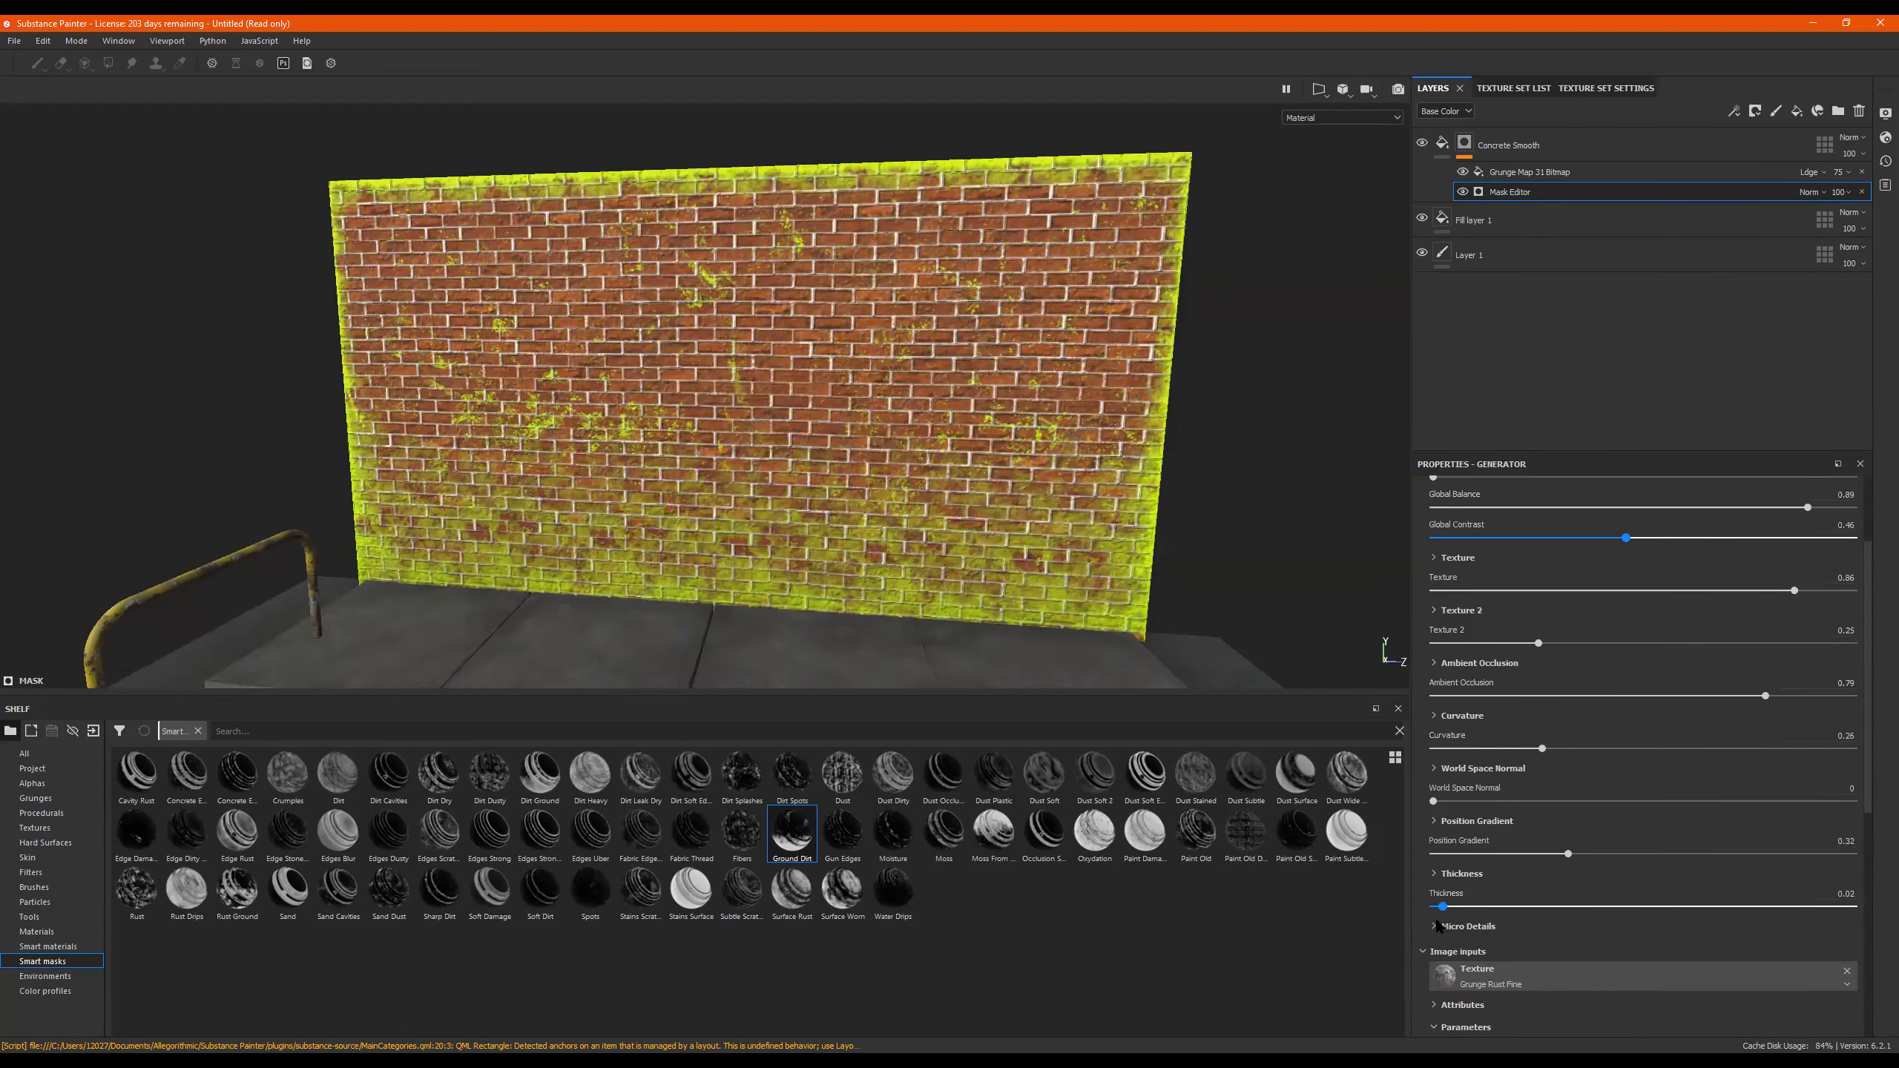
Set the Grunge Map 31 Bitmap's balance to 0.22, rotation to 131.24 and brush pattern to 0.09.
left_click(1515, 174)
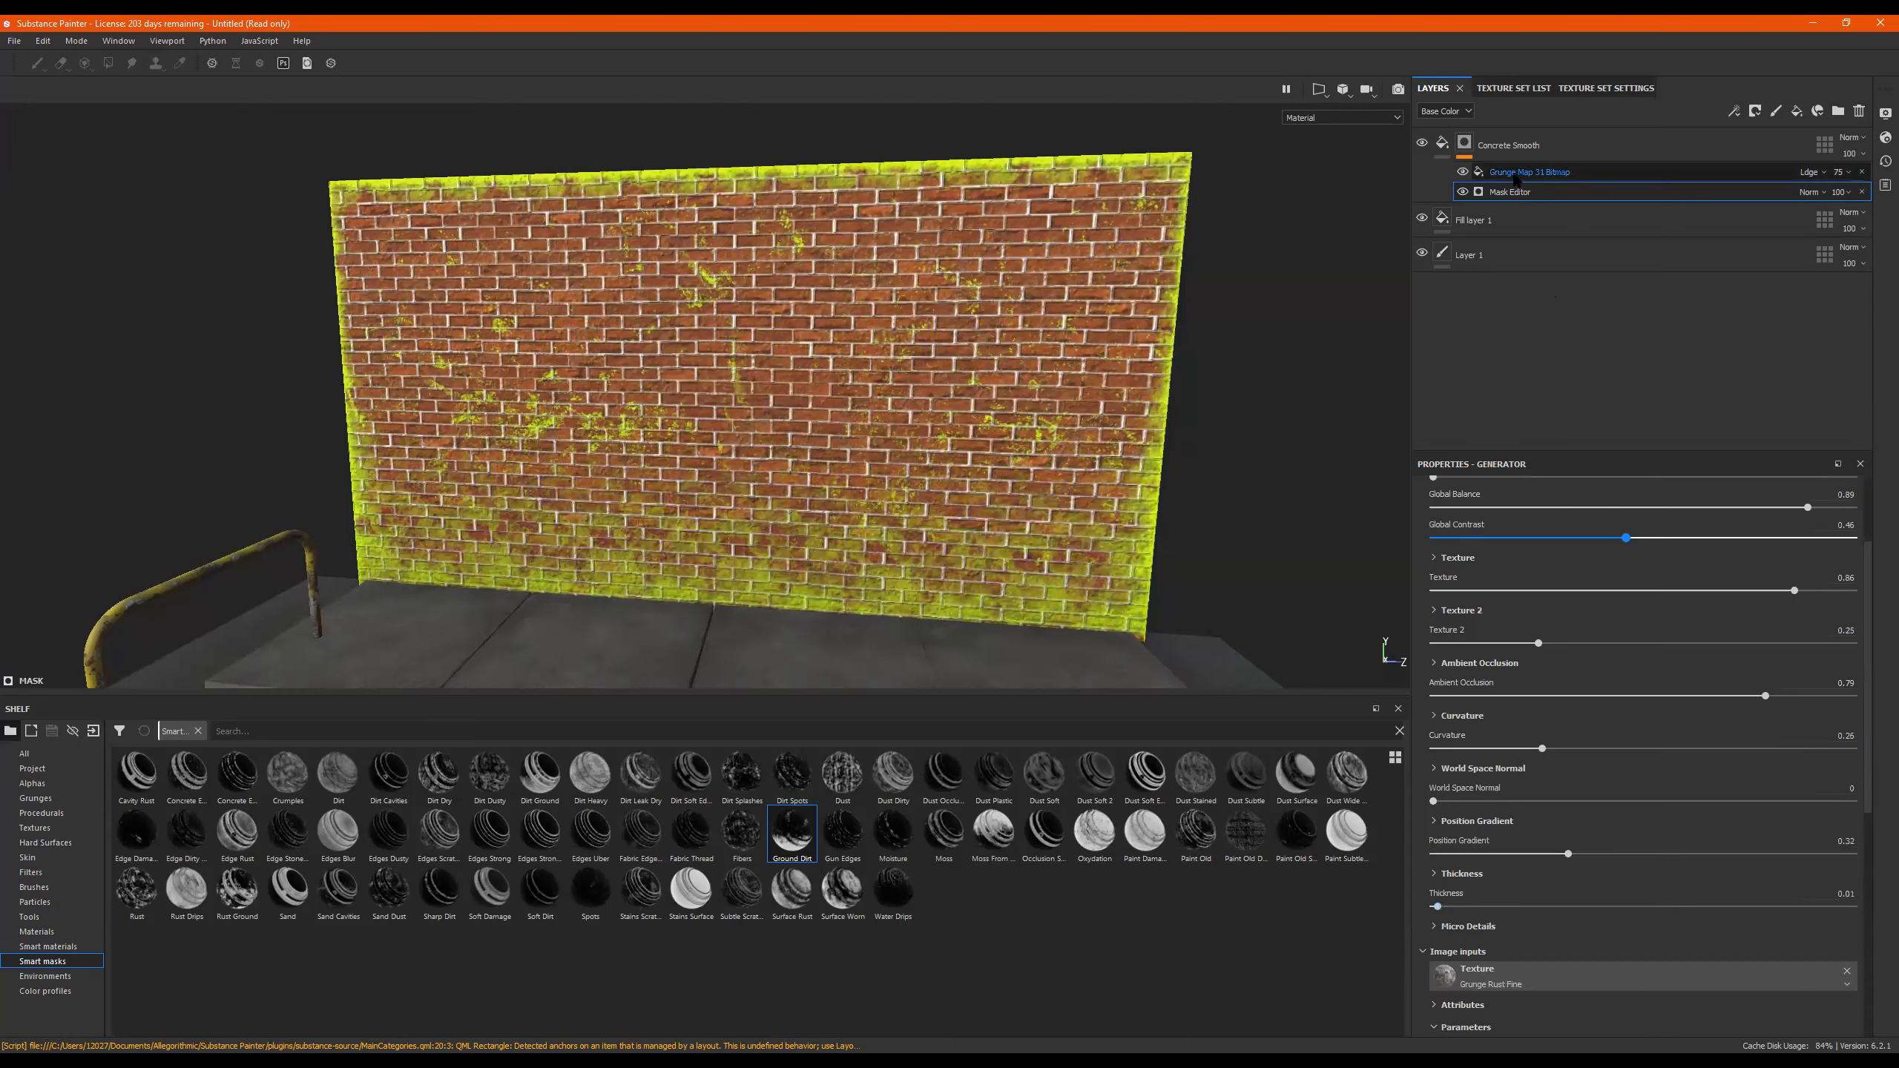
mouse_move(1536, 719)
left_mouse_down()
mouse_move(1462, 721)
mouse_move(1654, 724)
mouse_move(1514, 744)
mouse_move(1534, 745)
left_mouse_up()
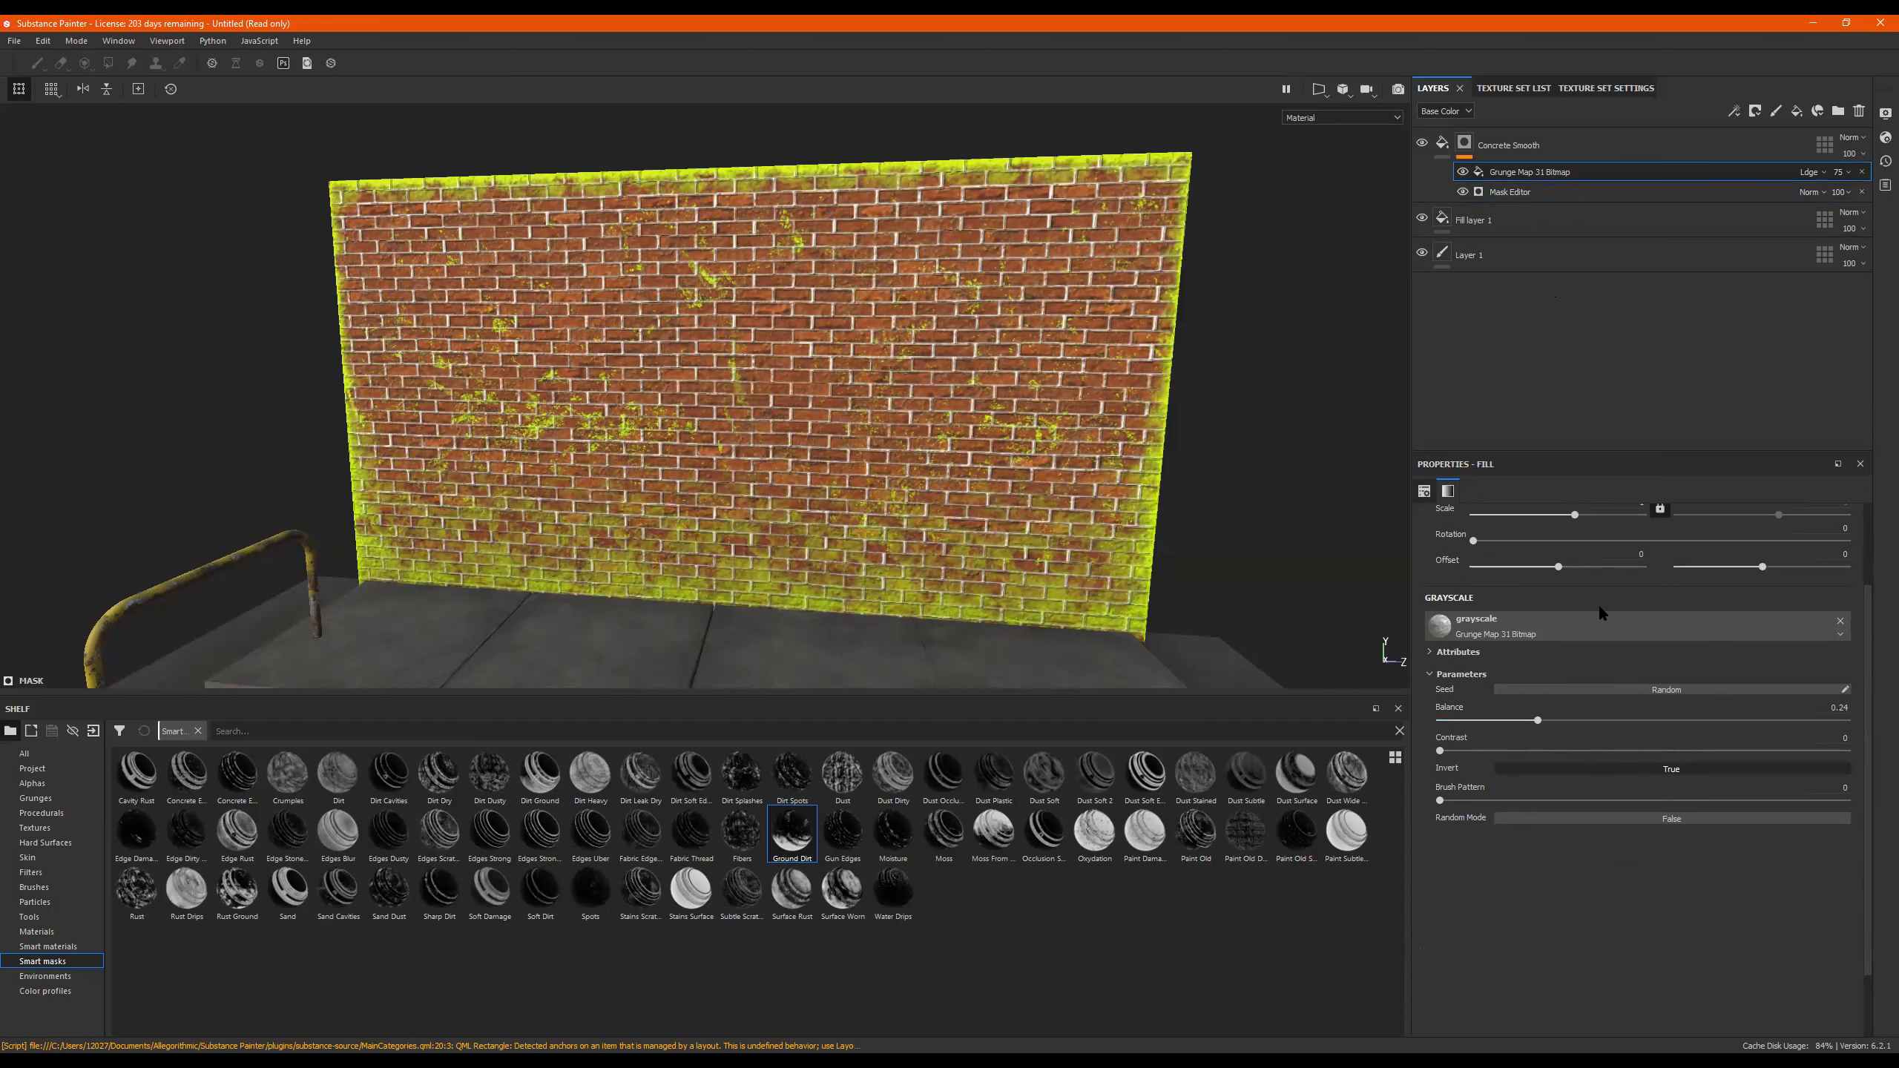
left_click_drag(1544, 722, 1495, 710)
scroll(1582, 590, "up", 2)
left_click_drag(1527, 585, 1607, 594)
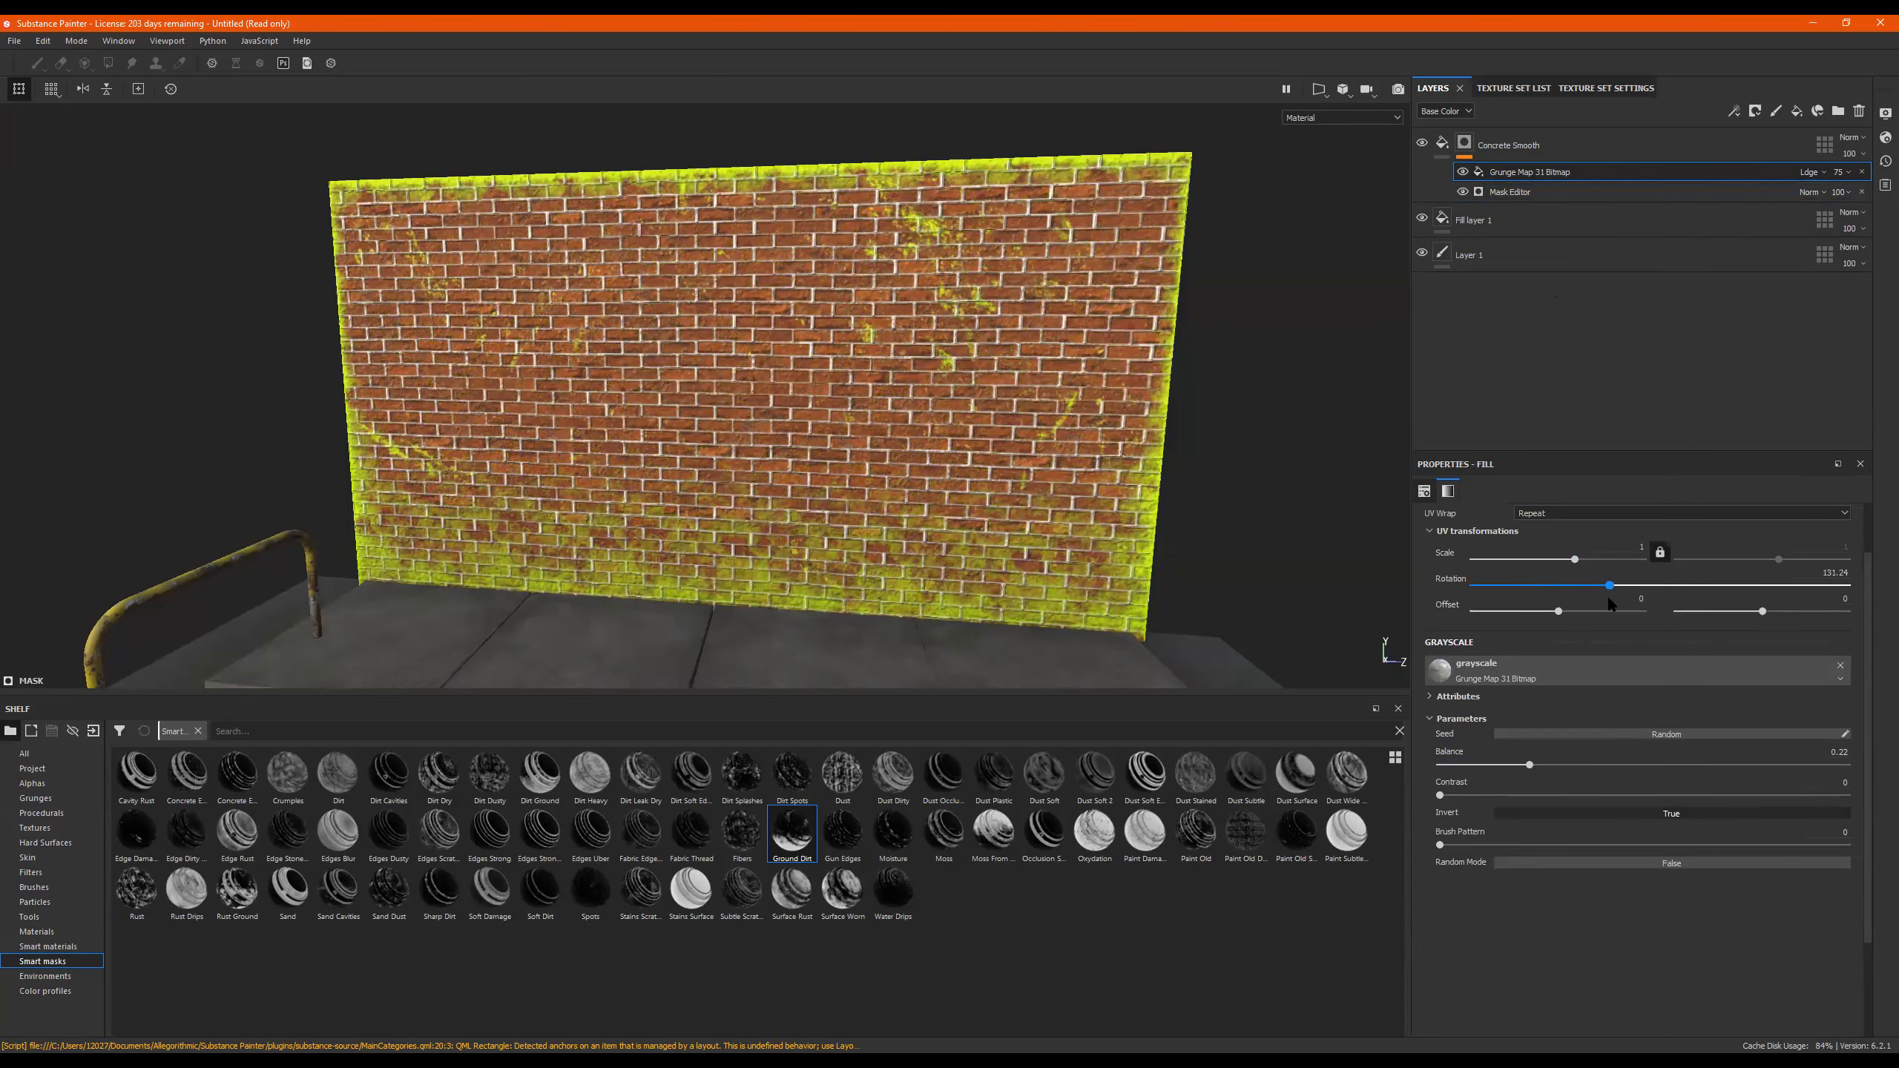
left_click_drag(1440, 844, 1565, 848)
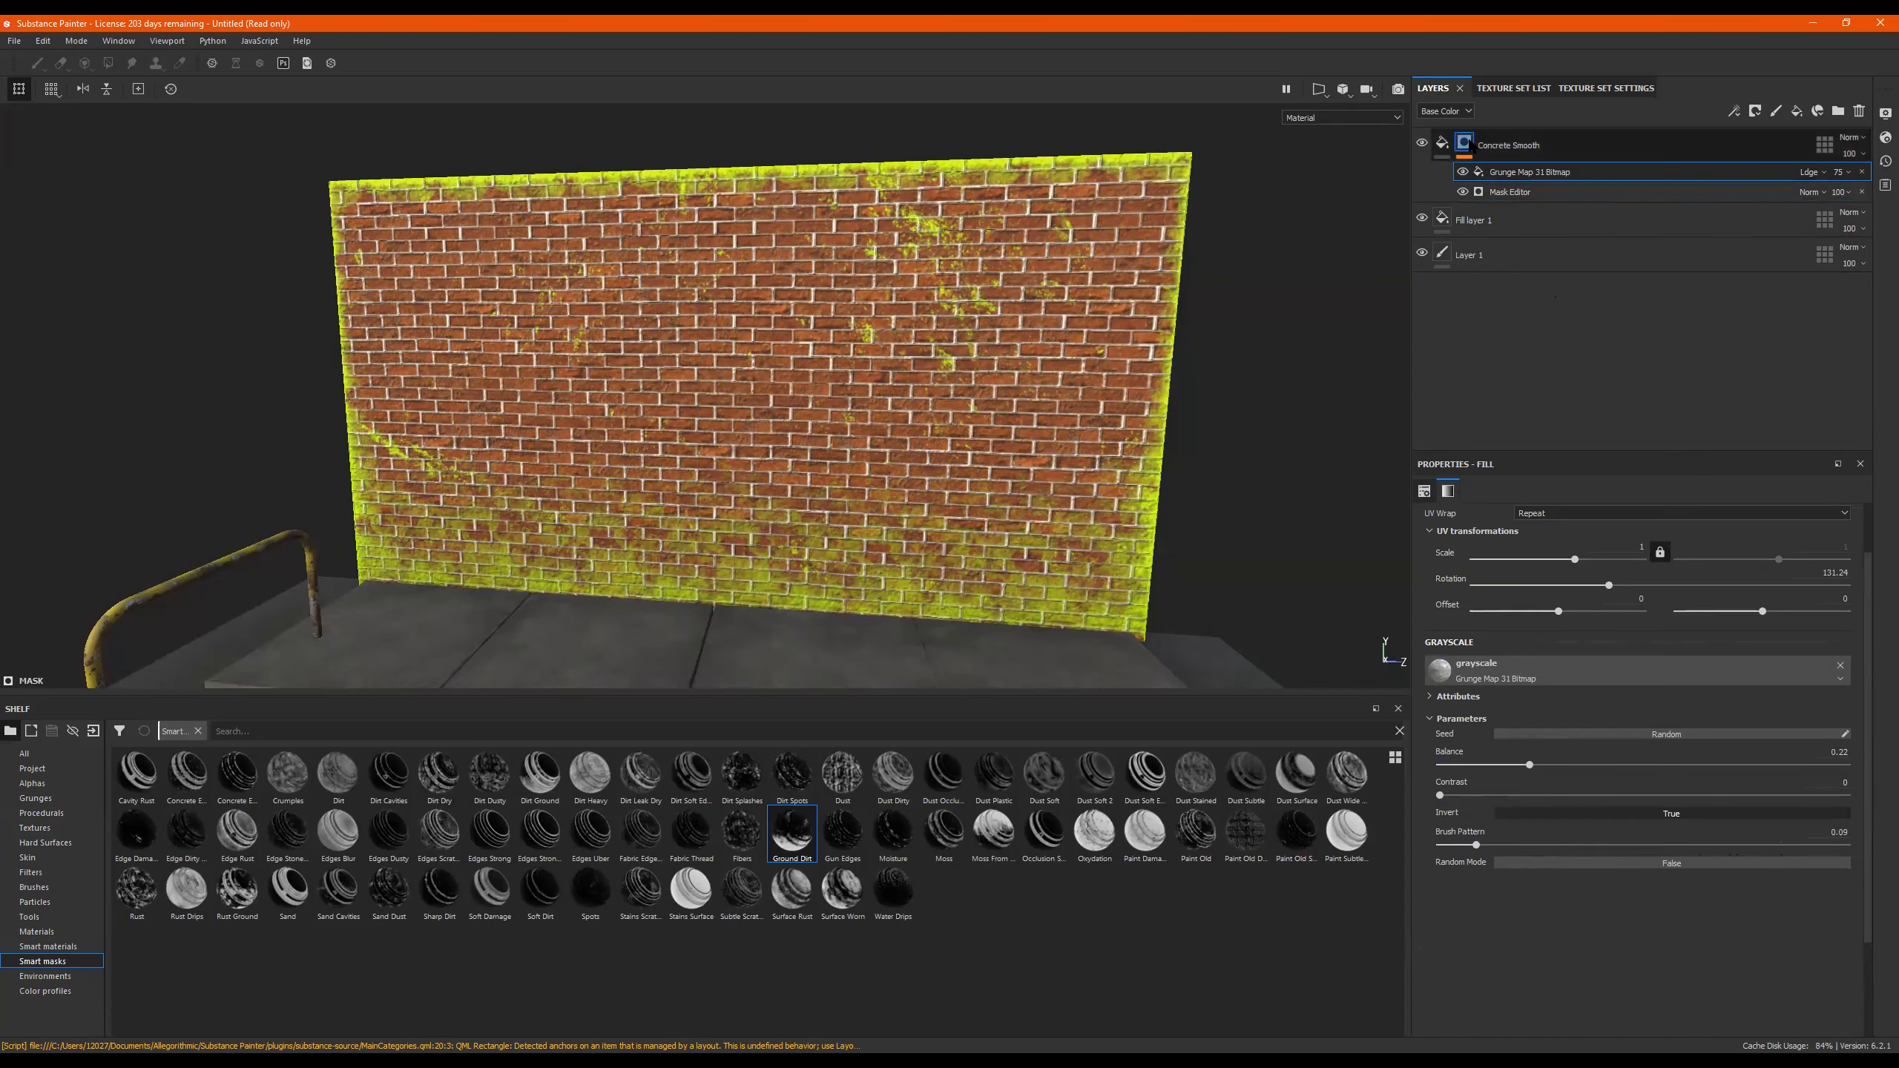
Add a paint effect to the Concrete Smooth layer's mask and activate the Paint tool.
right_click(1464, 143)
left_click(1571, 451)
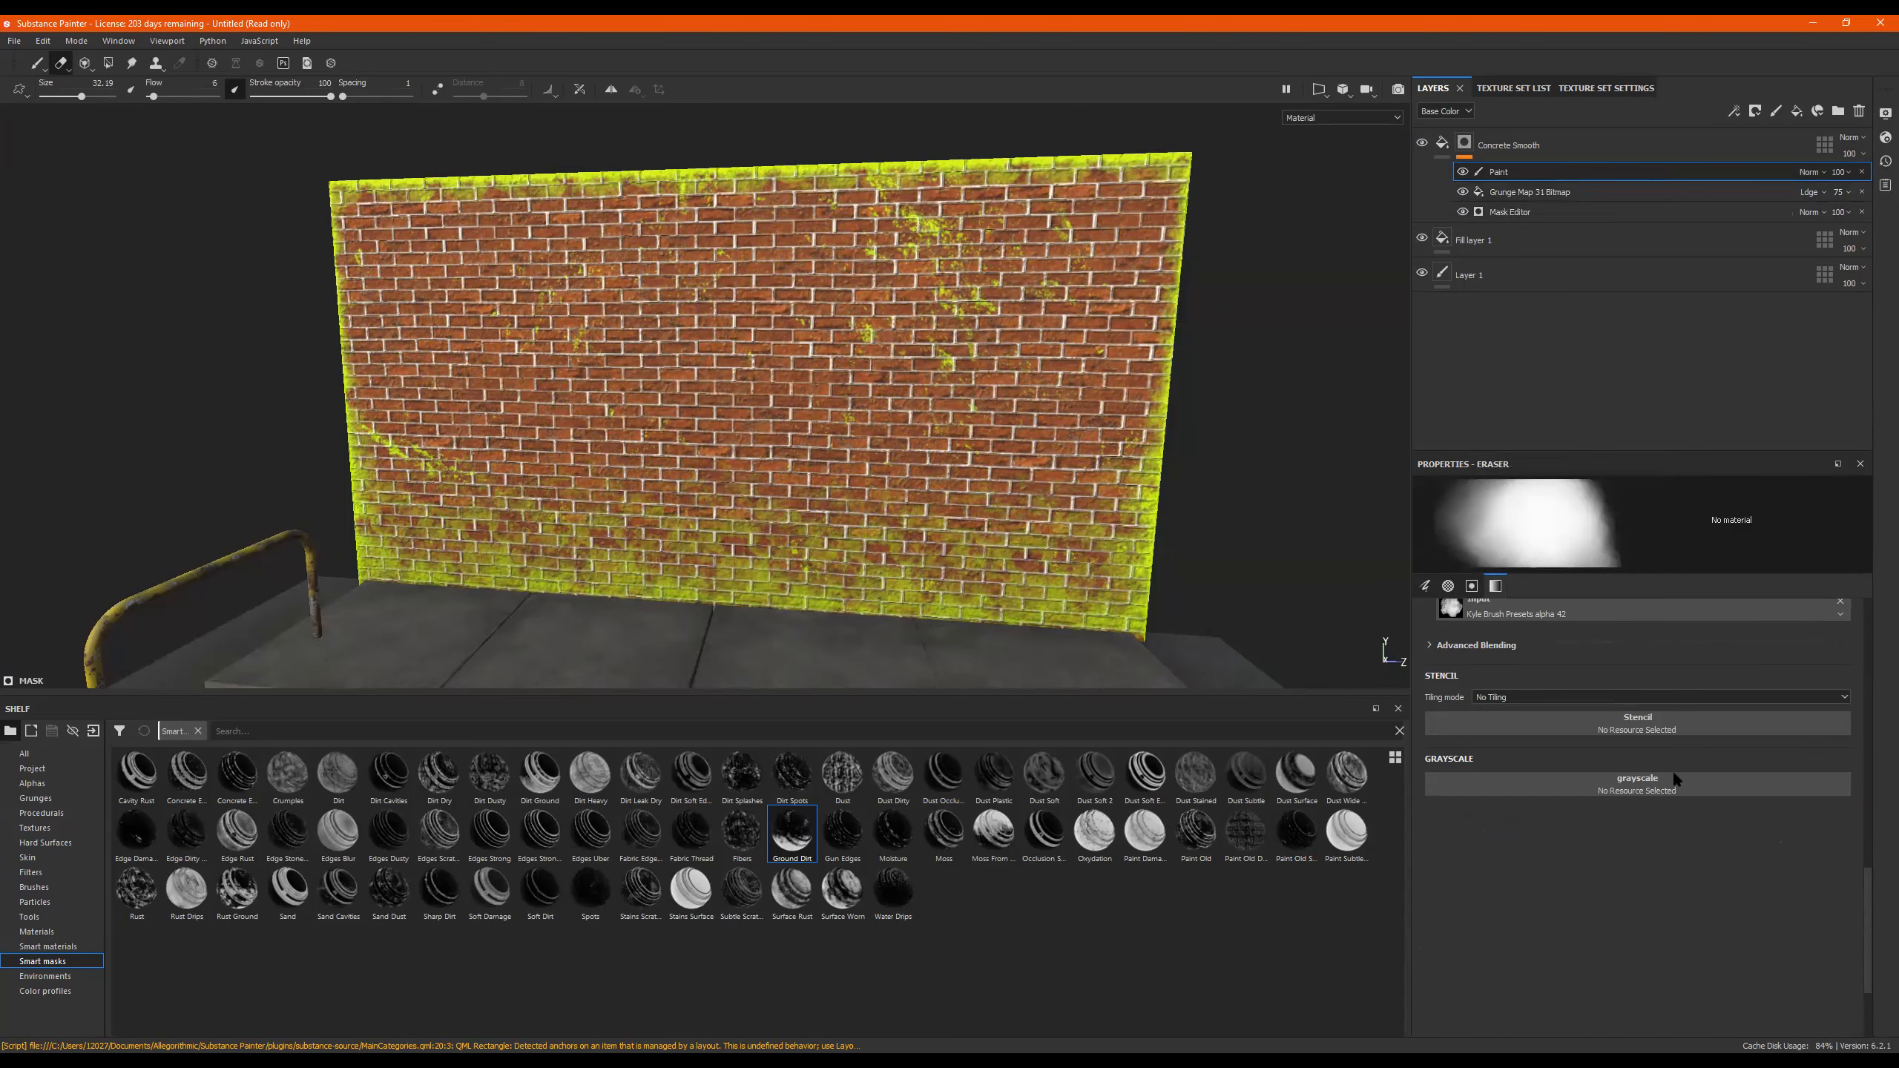
scroll(1673, 773, "up", 3)
left_click(36, 67)
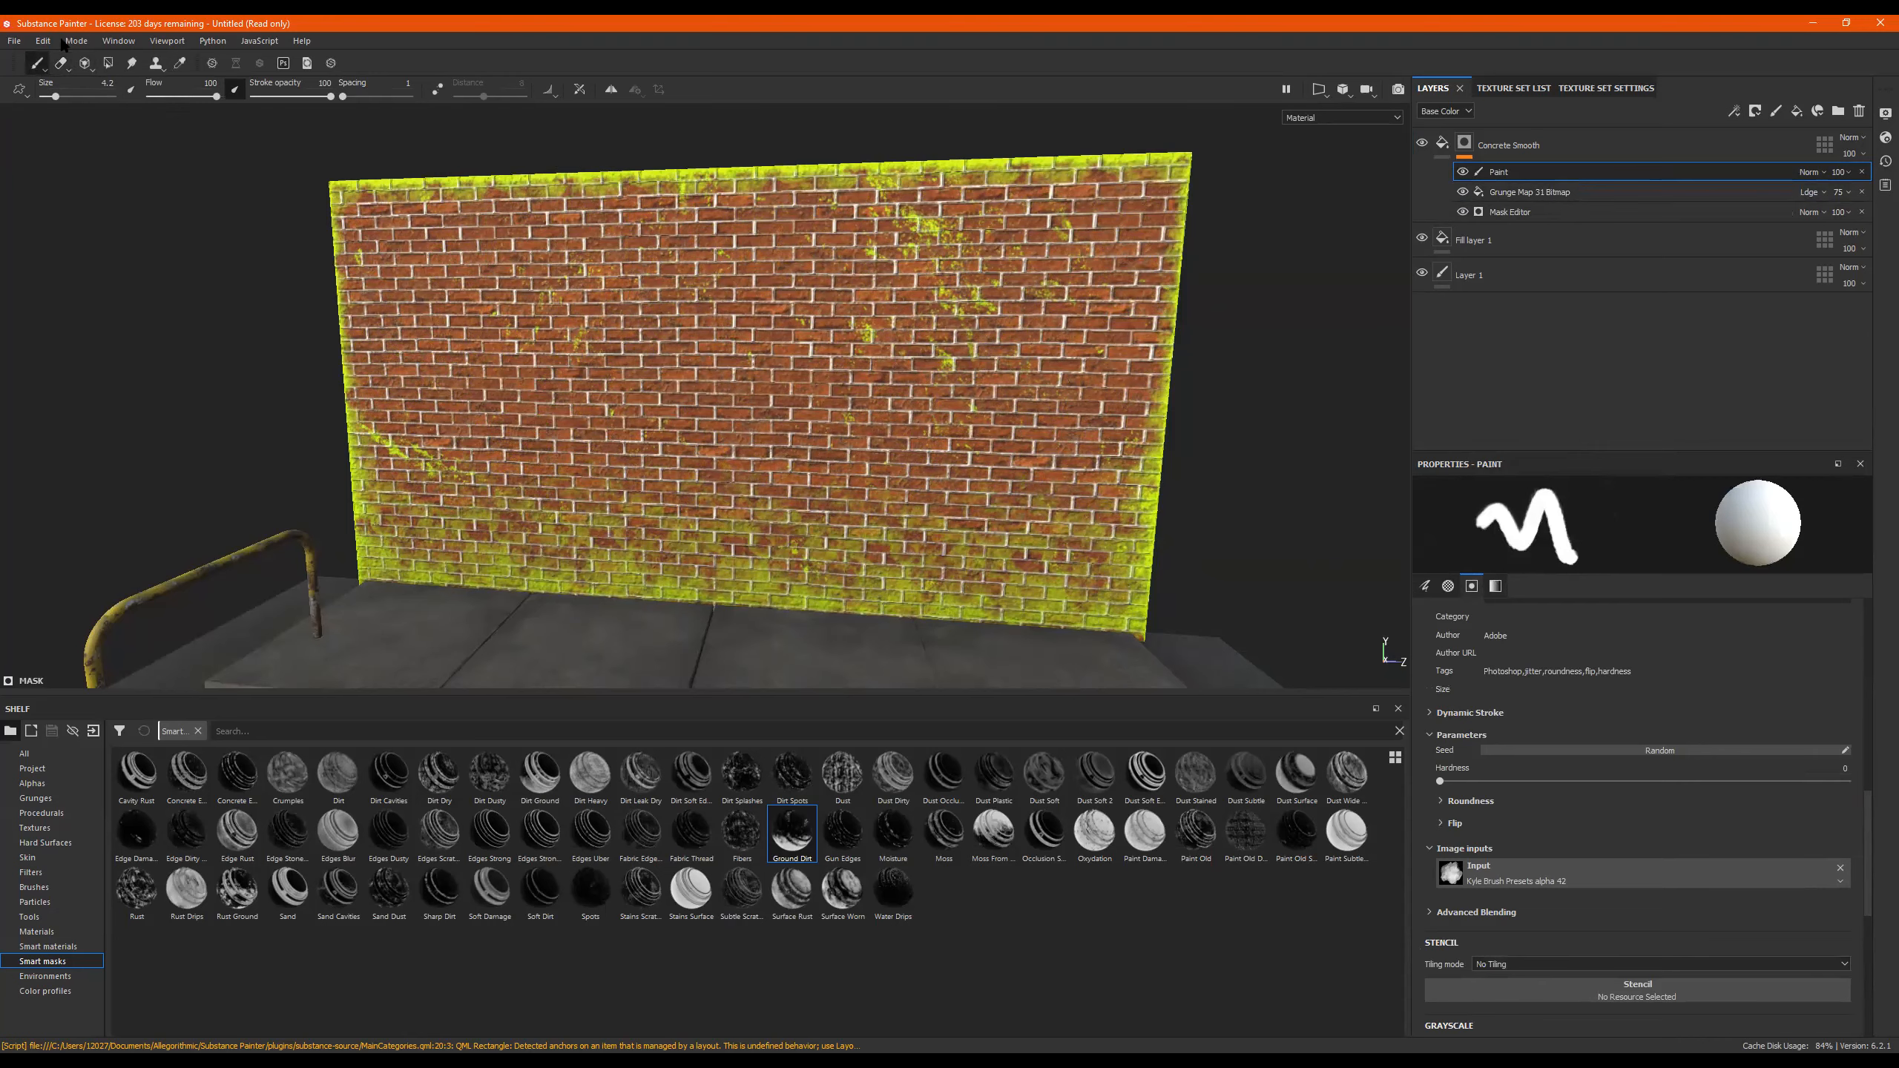
Try painting a large blot on the wall with a brush size of 63.04 and undo it.
left_click(98, 97)
left_click(528, 310)
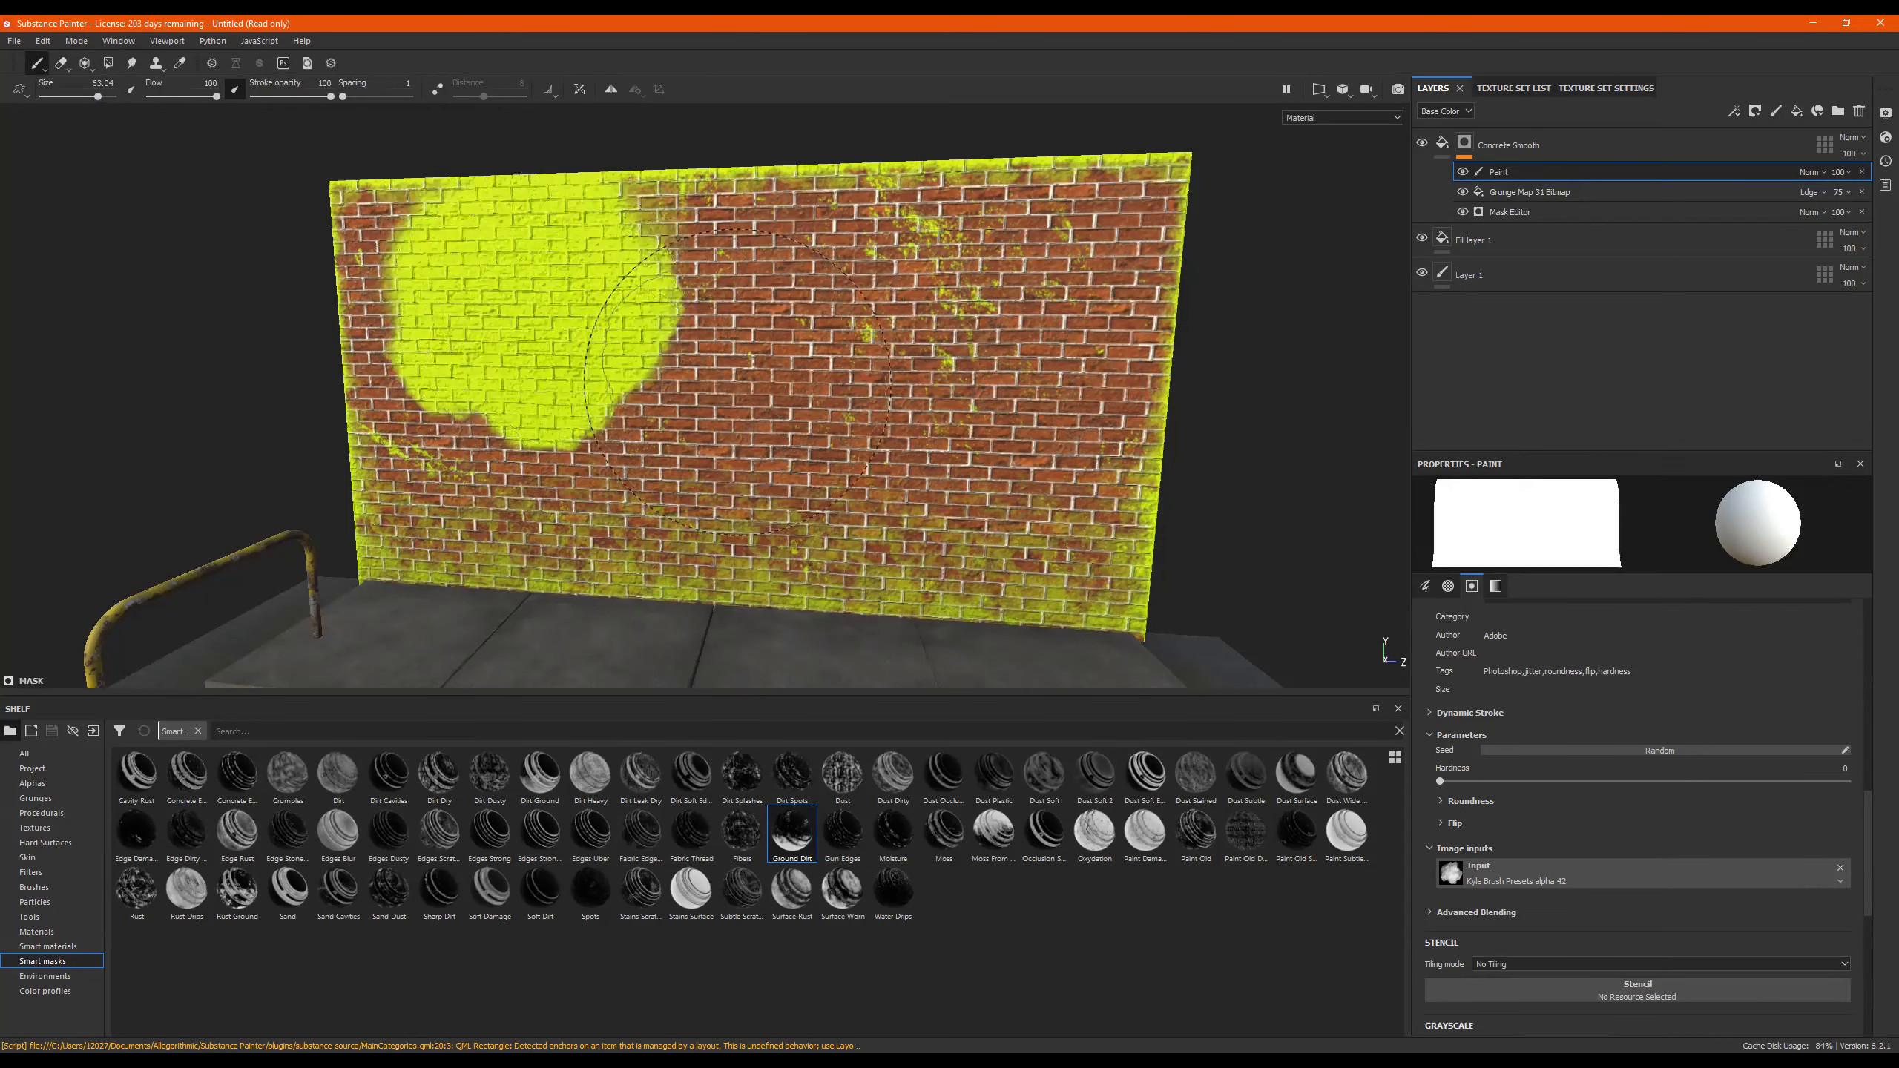
key("ctrl+z")
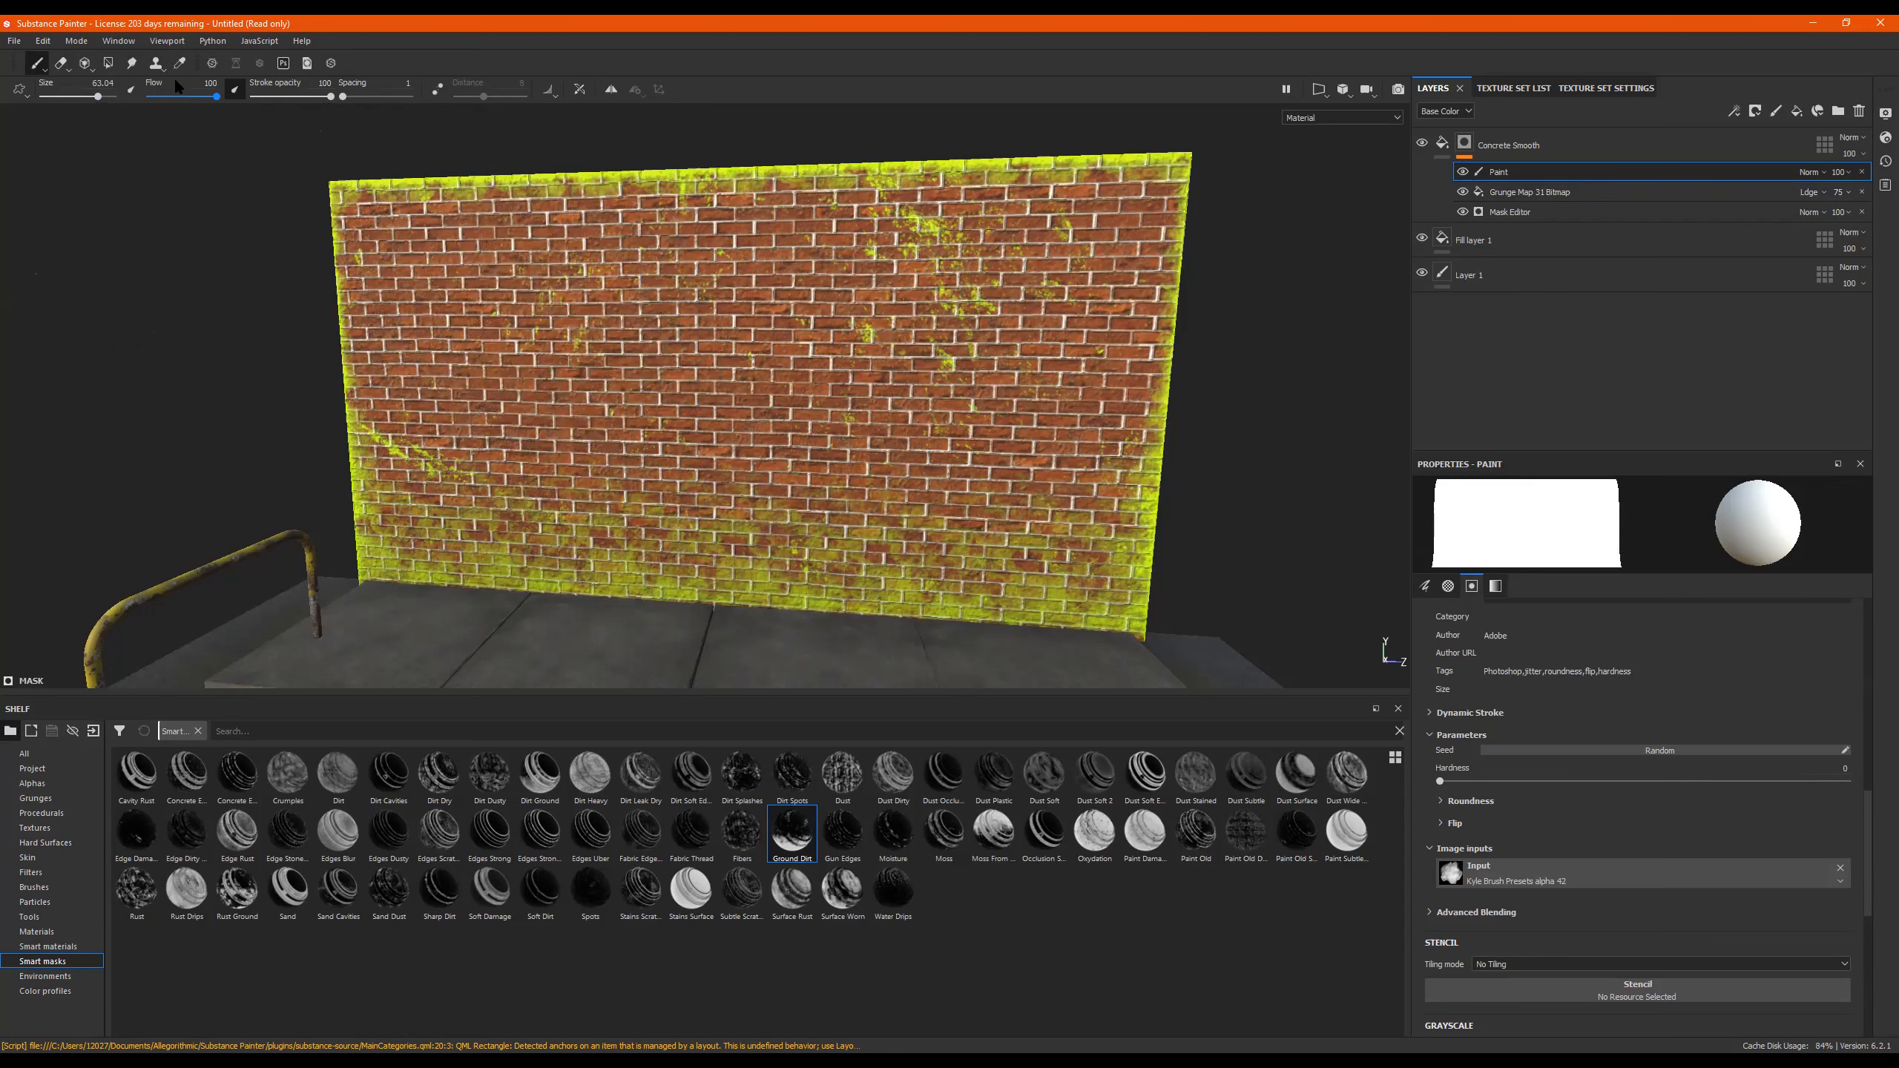
Reduce the brush to size 11.33 with flow 38 and paint two dabs near the brick wall's left edge.
left_click(65, 96)
left_click(385, 232)
left_click(444, 444)
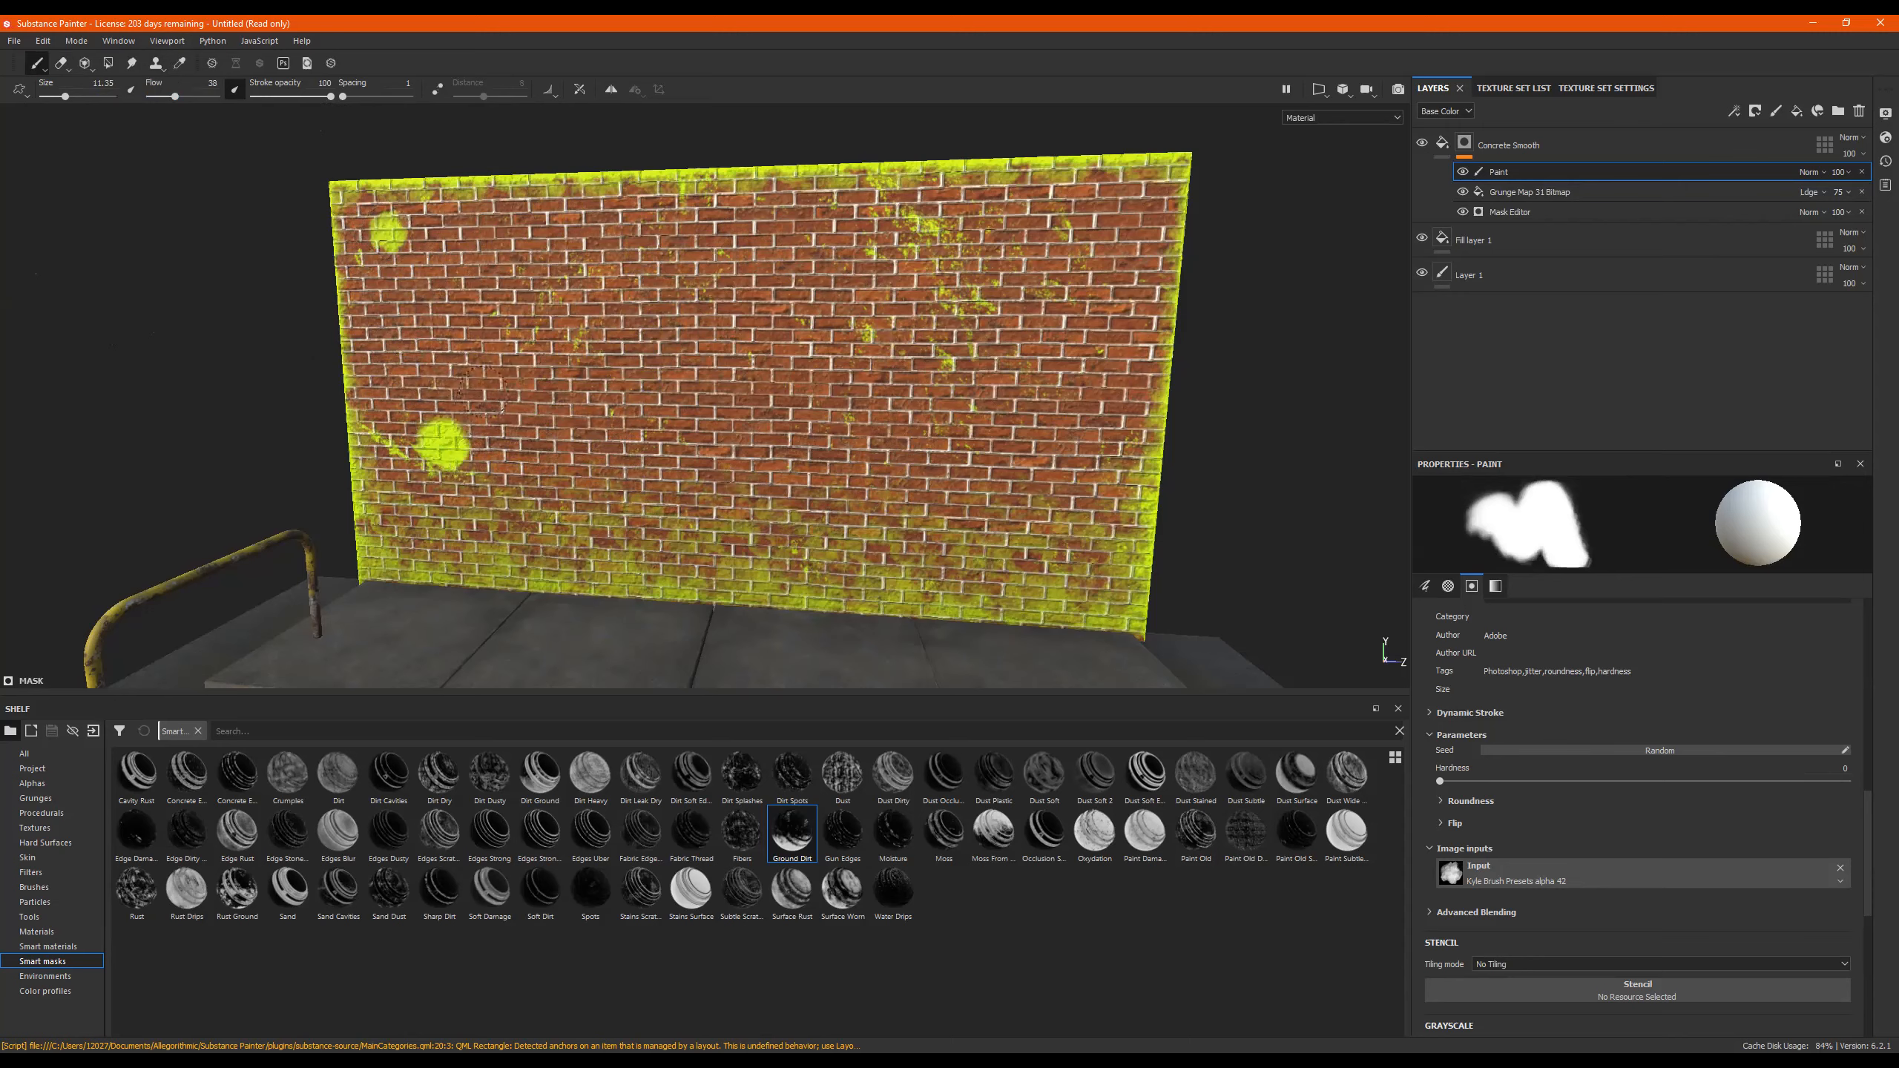
Try painting freehand strokes across the brick wall and undo them.
mouse_move(535, 405)
left_mouse_down("alt")
mouse_move(666, 416)
mouse_move(627, 413)
left_mouse_up("alt")
mouse_move(429, 261)
left_mouse_down()
mouse_move(560, 419)
mouse_move(671, 238)
left_mouse_up()
mouse_move(700, 303)
left_mouse_down()
mouse_move(830, 313)
mouse_move(800, 439)
mouse_move(852, 438)
mouse_move(886, 233)
mouse_move(1098, 420)
left_mouse_up()
key("ctrl+z")
key("ctrl+z")
key("ctrl+z")
key("ctrl+z")
key("ctrl+z")
key("ctrl+z")
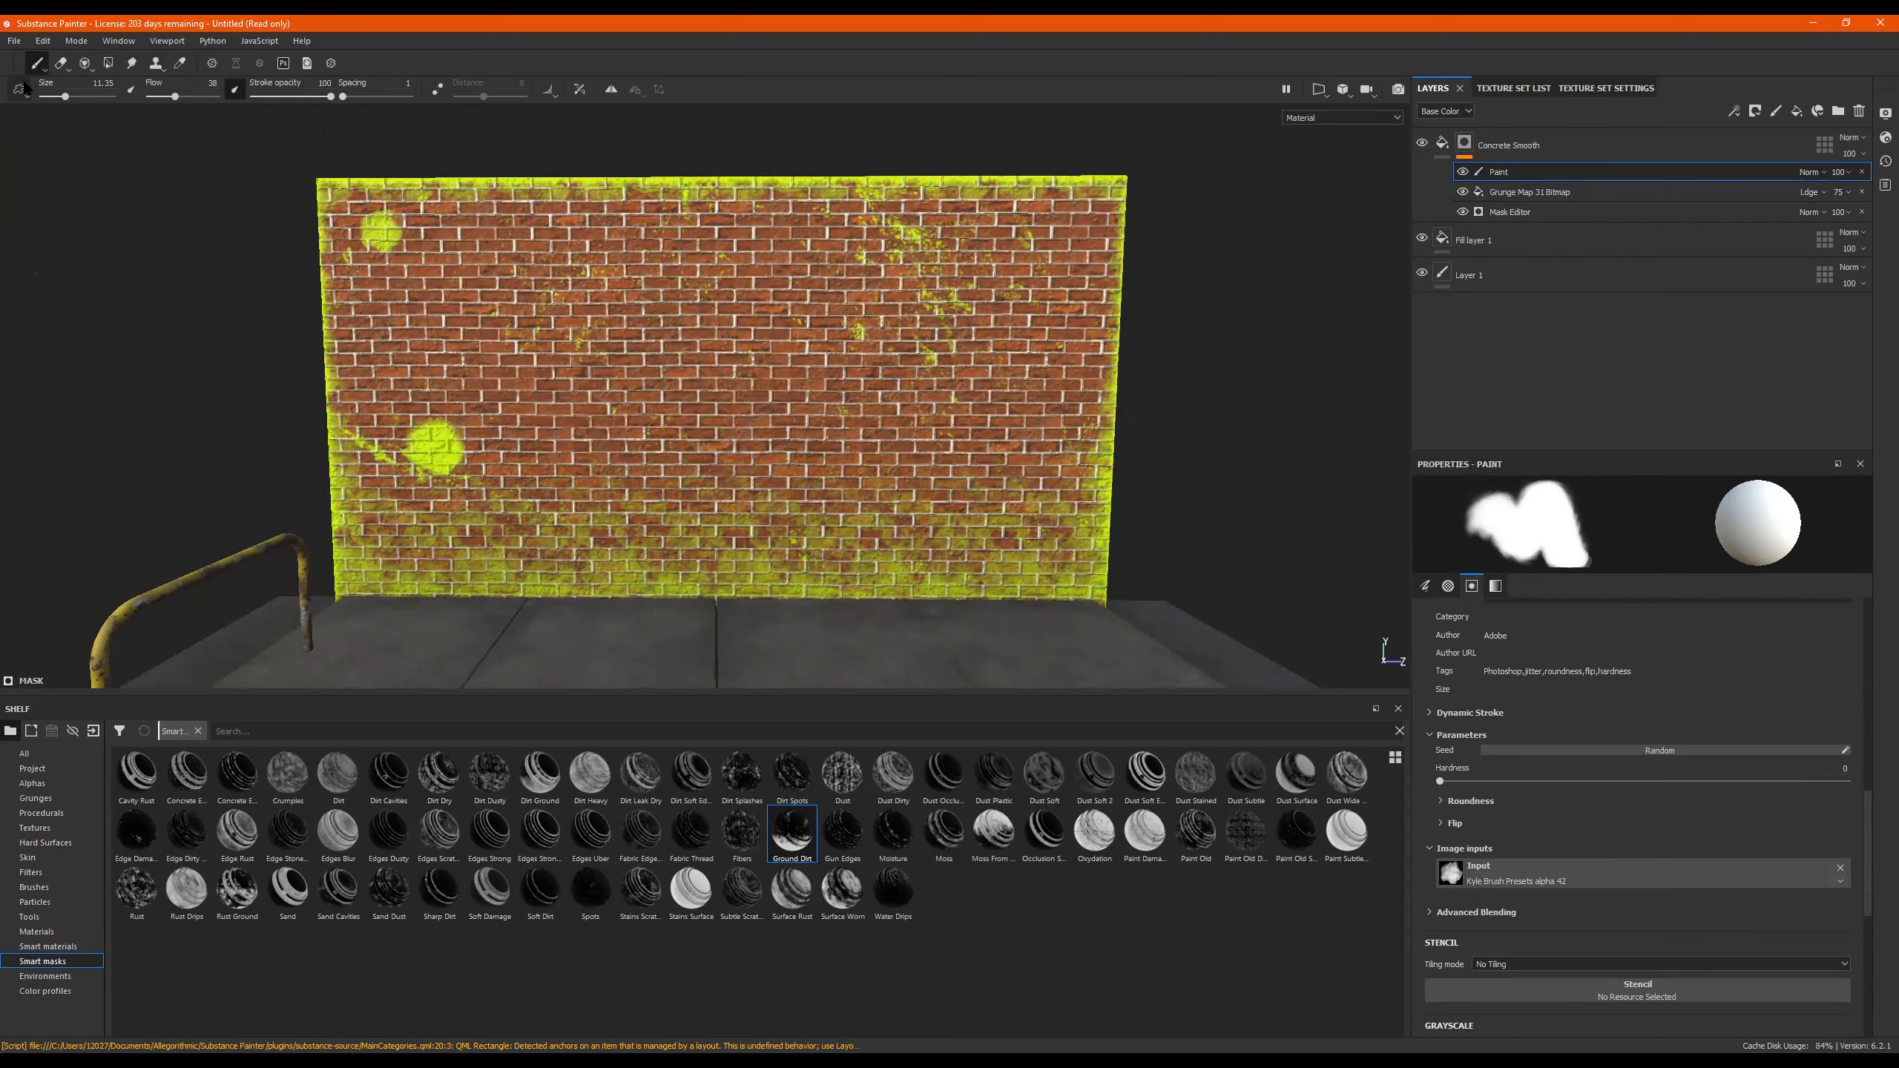
Paint scattered speckles at several spots on the brick wall with the Dirt 3 brush.
left_click(163, 96)
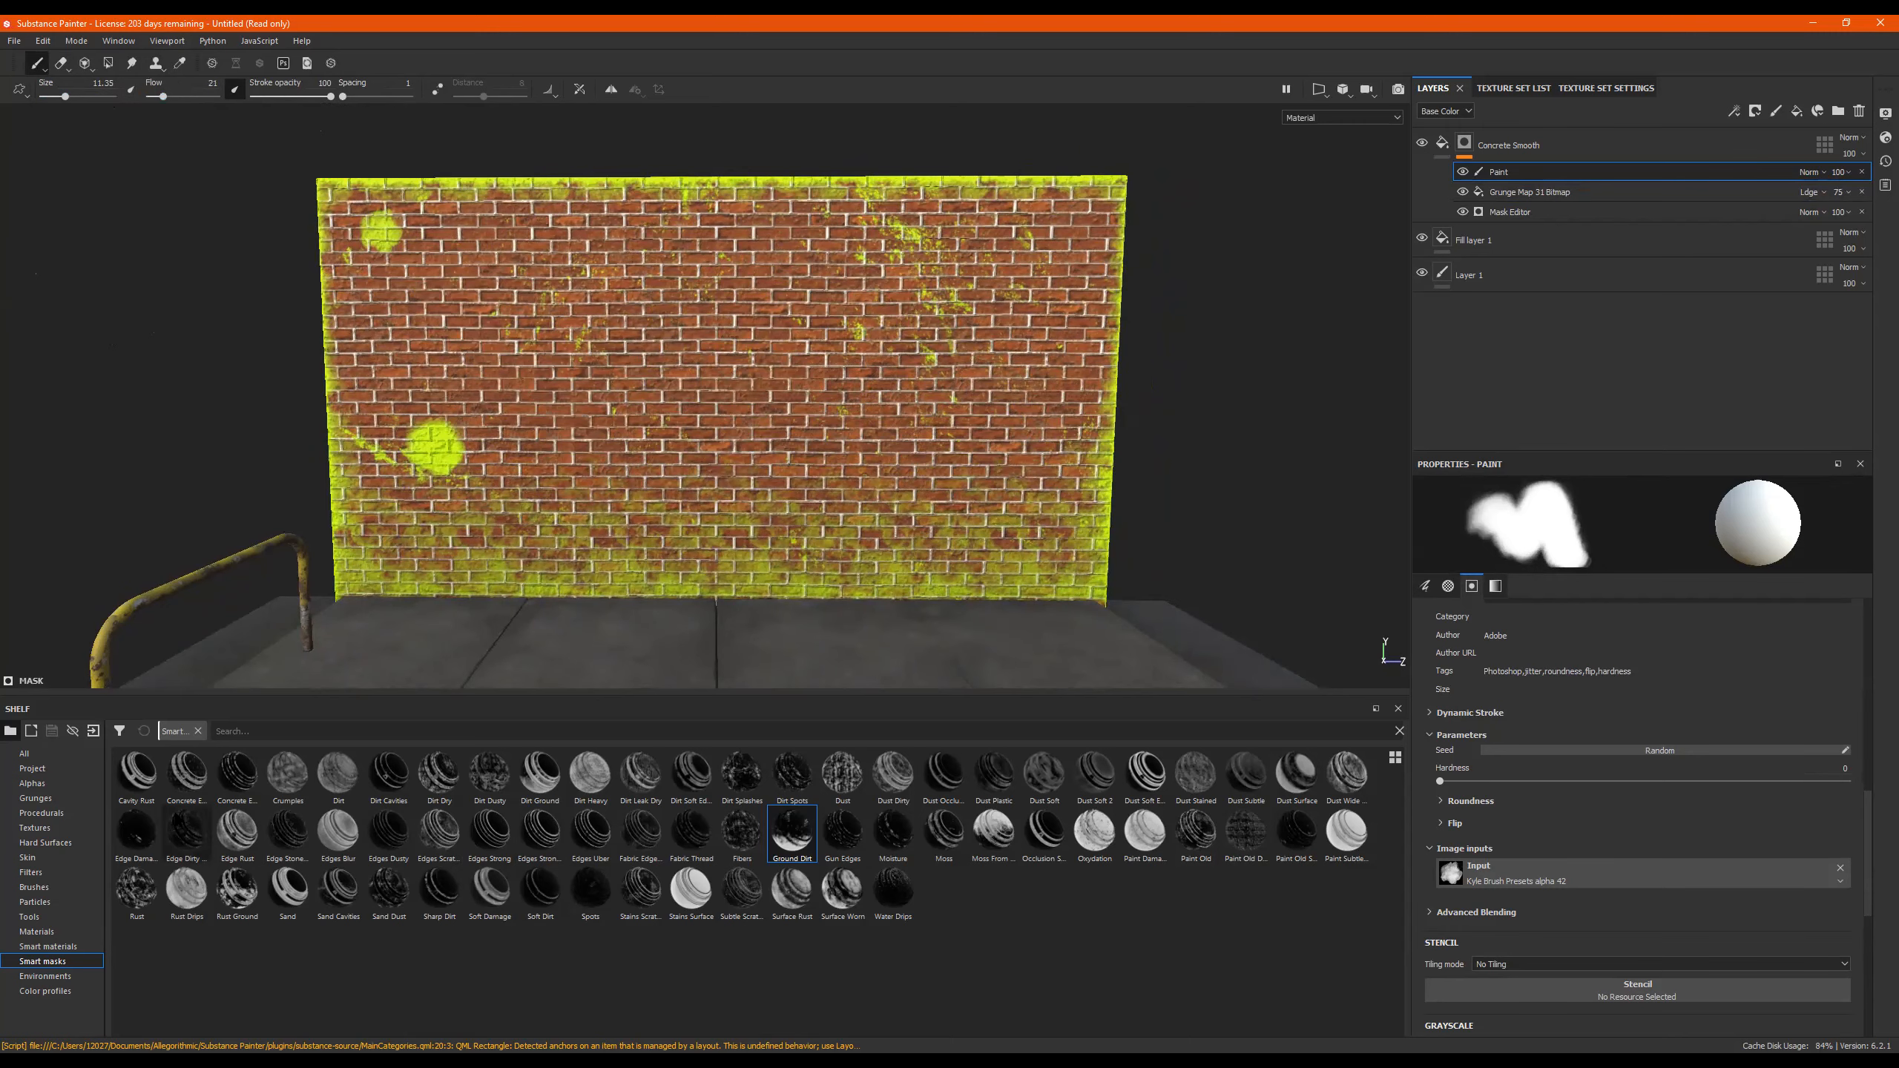
left_click(67, 888)
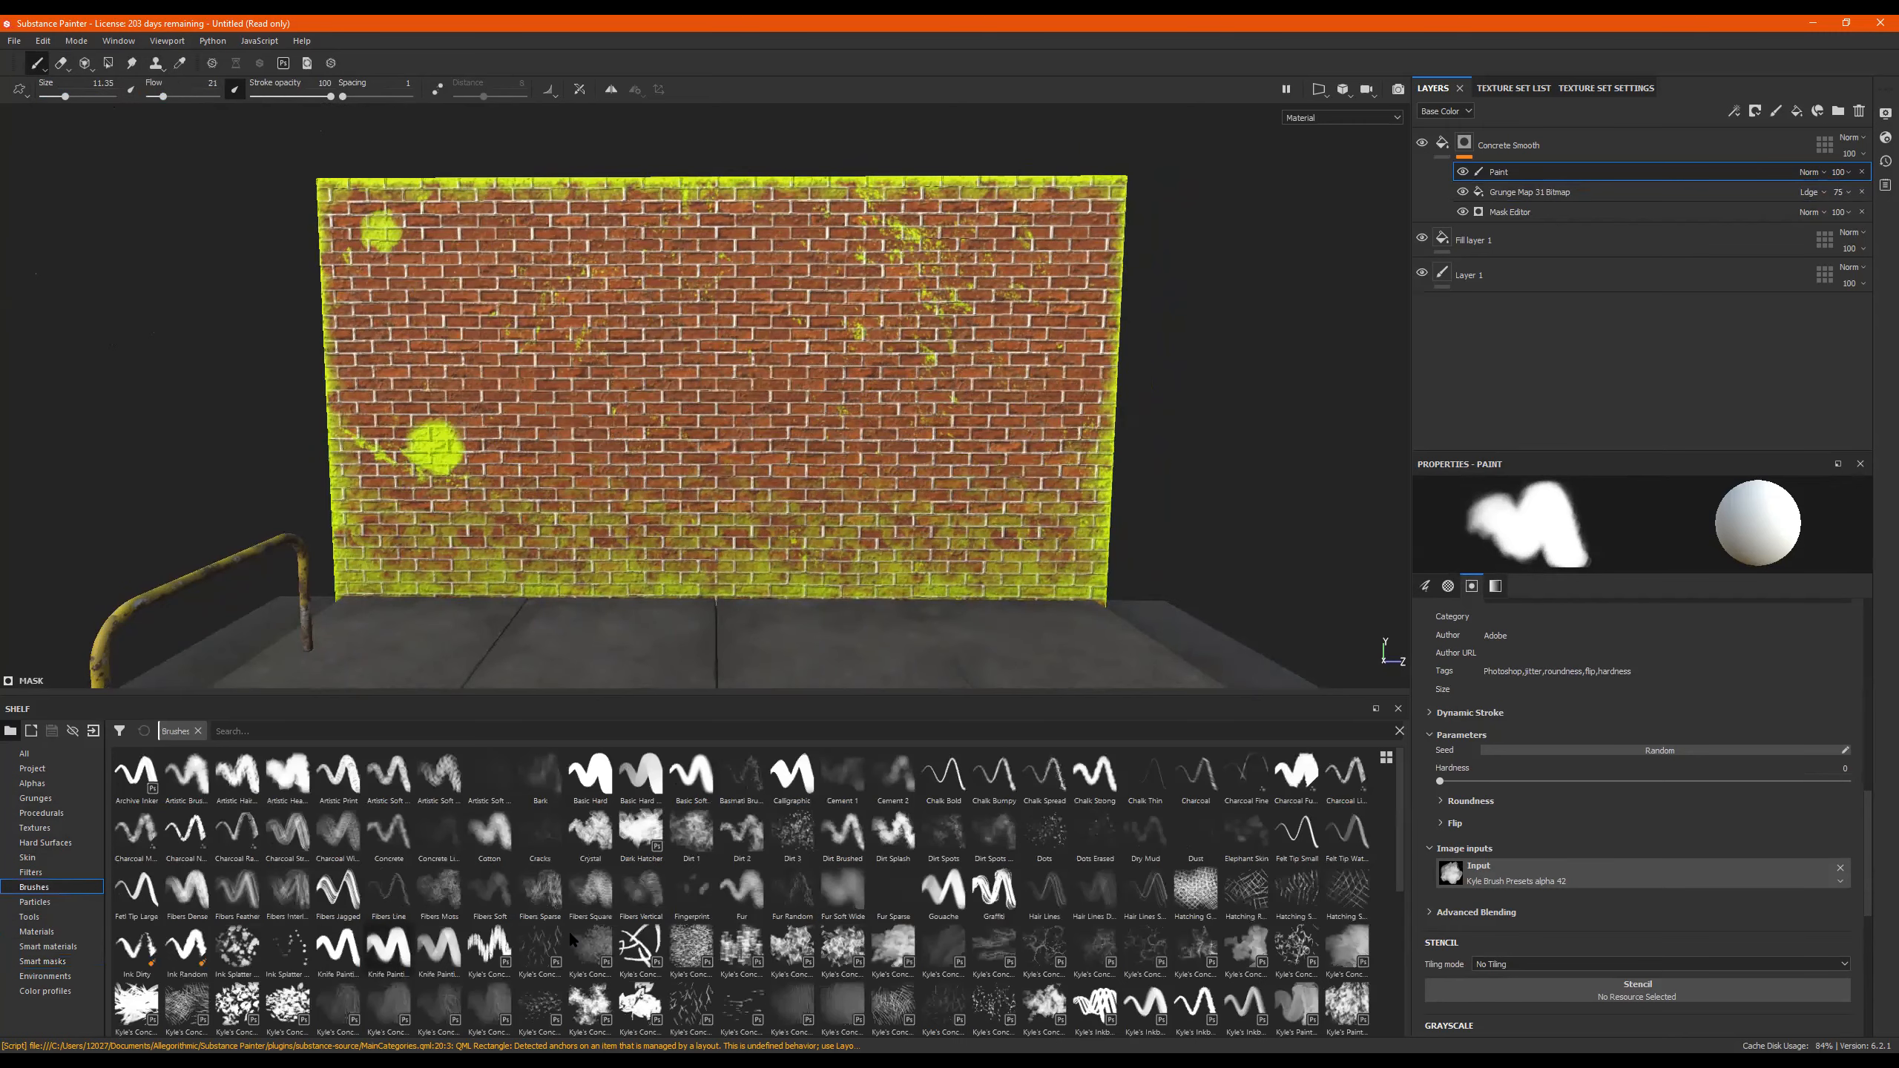
left_click(790, 838)
mouse_move(658, 427)
left_mouse_down()
mouse_move(464, 438)
mouse_move(411, 368)
left_mouse_up()
left_click_drag(919, 501, 867, 473)
left_click_drag(664, 530, 684, 538)
left_click_drag(1050, 387, 992, 327)
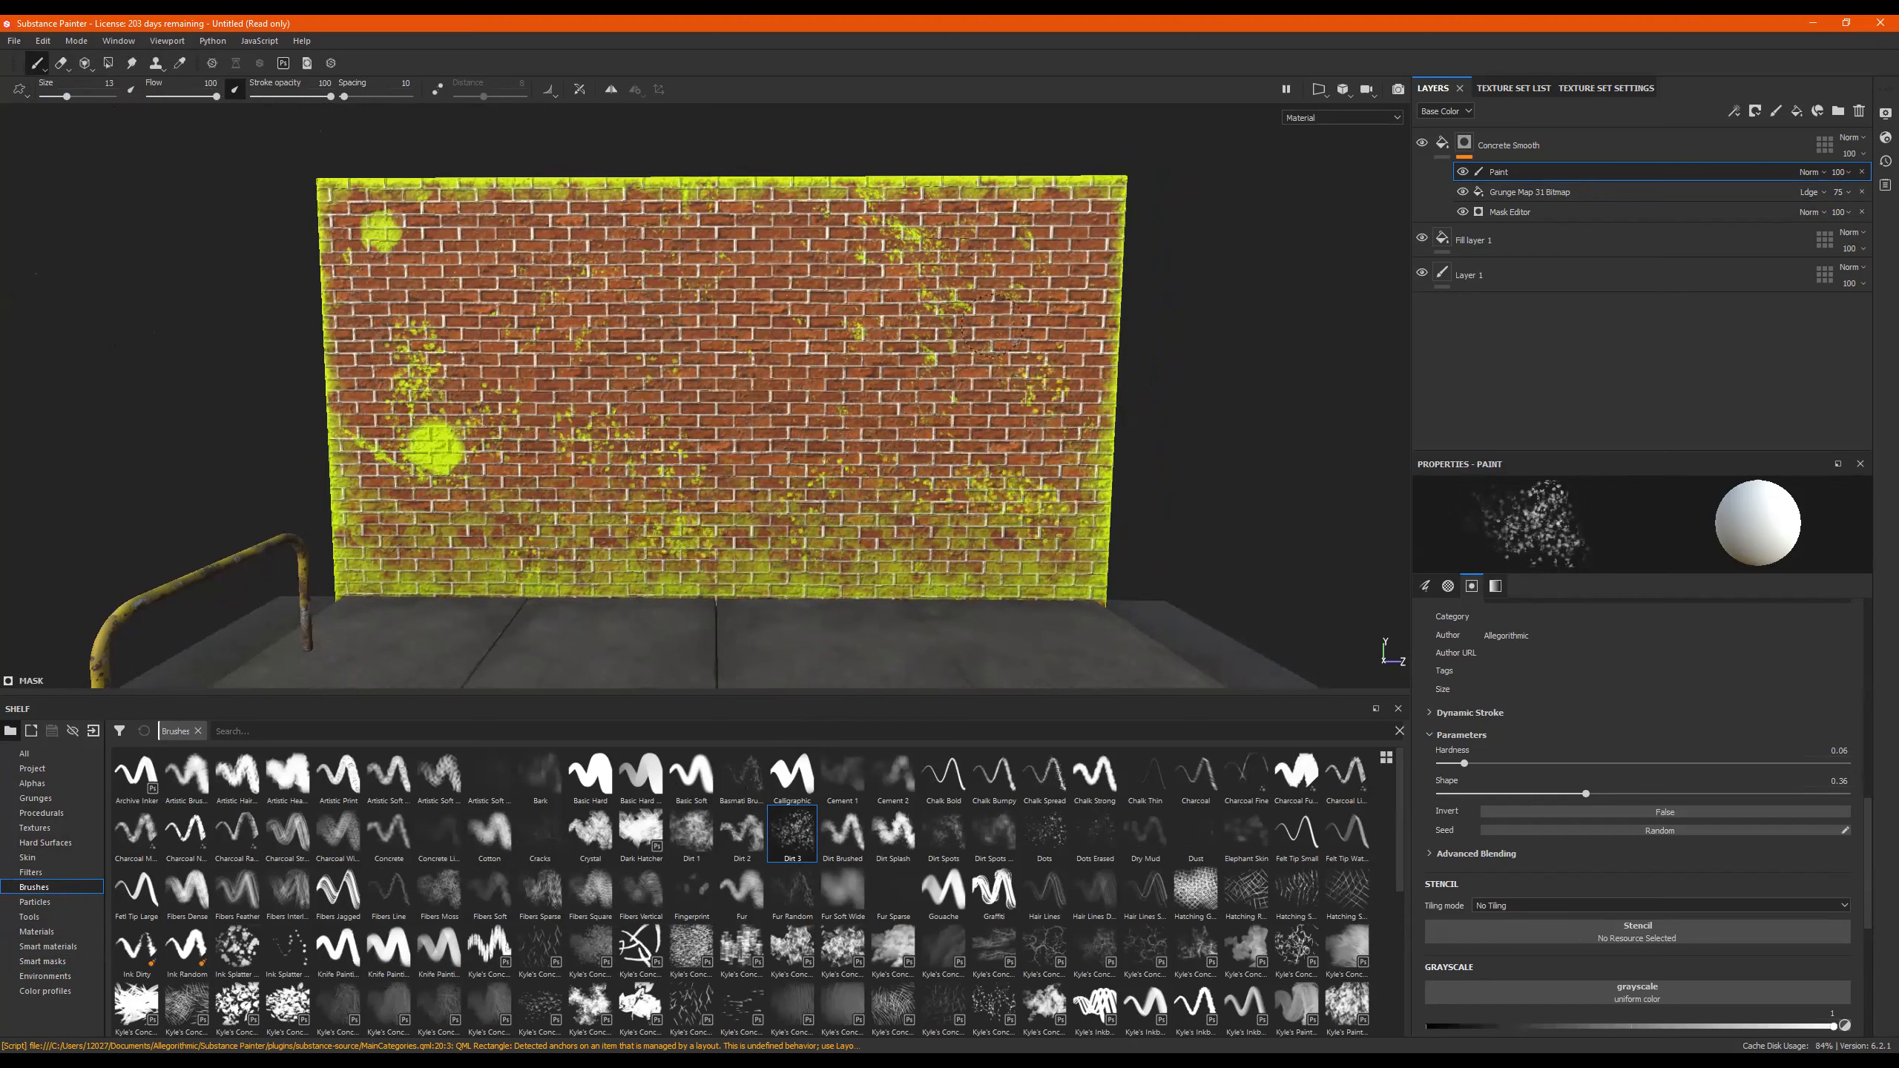
Erase part of the painted speckles and the lower dab using the Eraser with the Dark Hatcher brush.
left_click(62, 63)
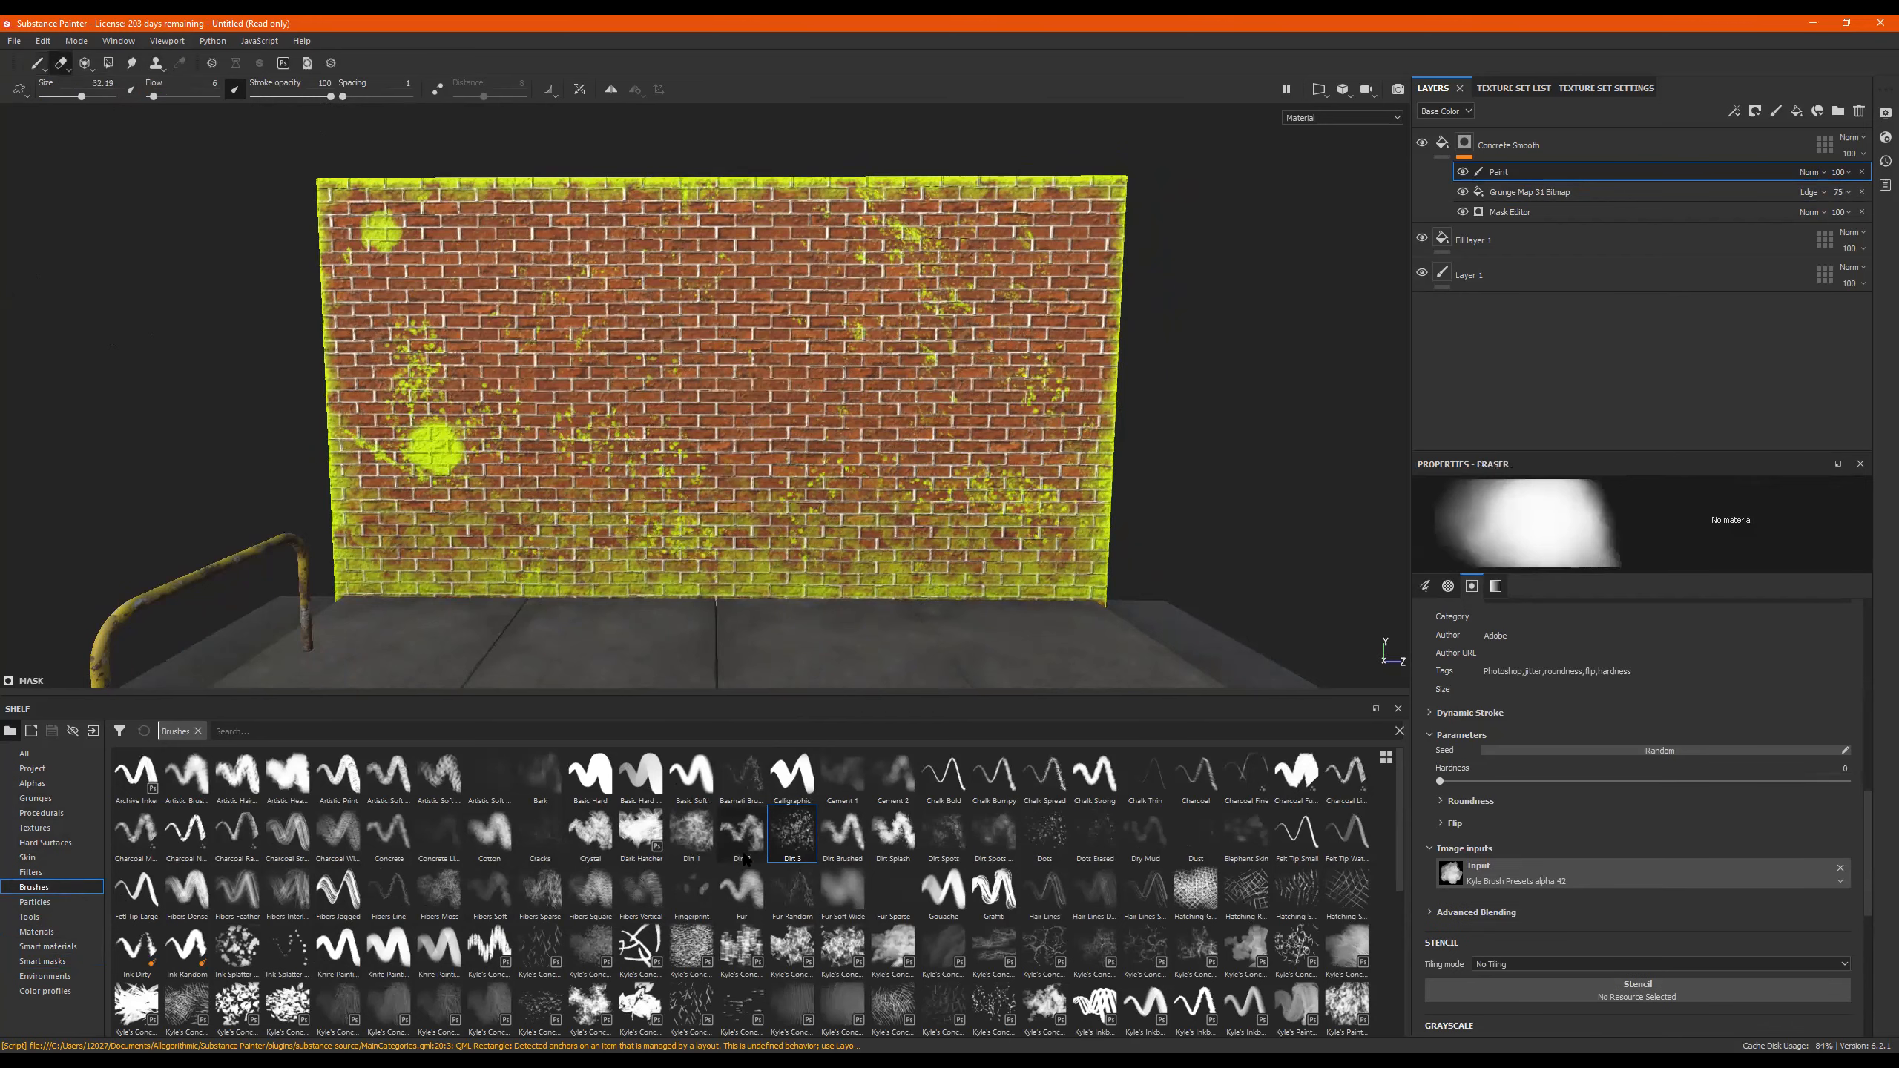
left_click(634, 831)
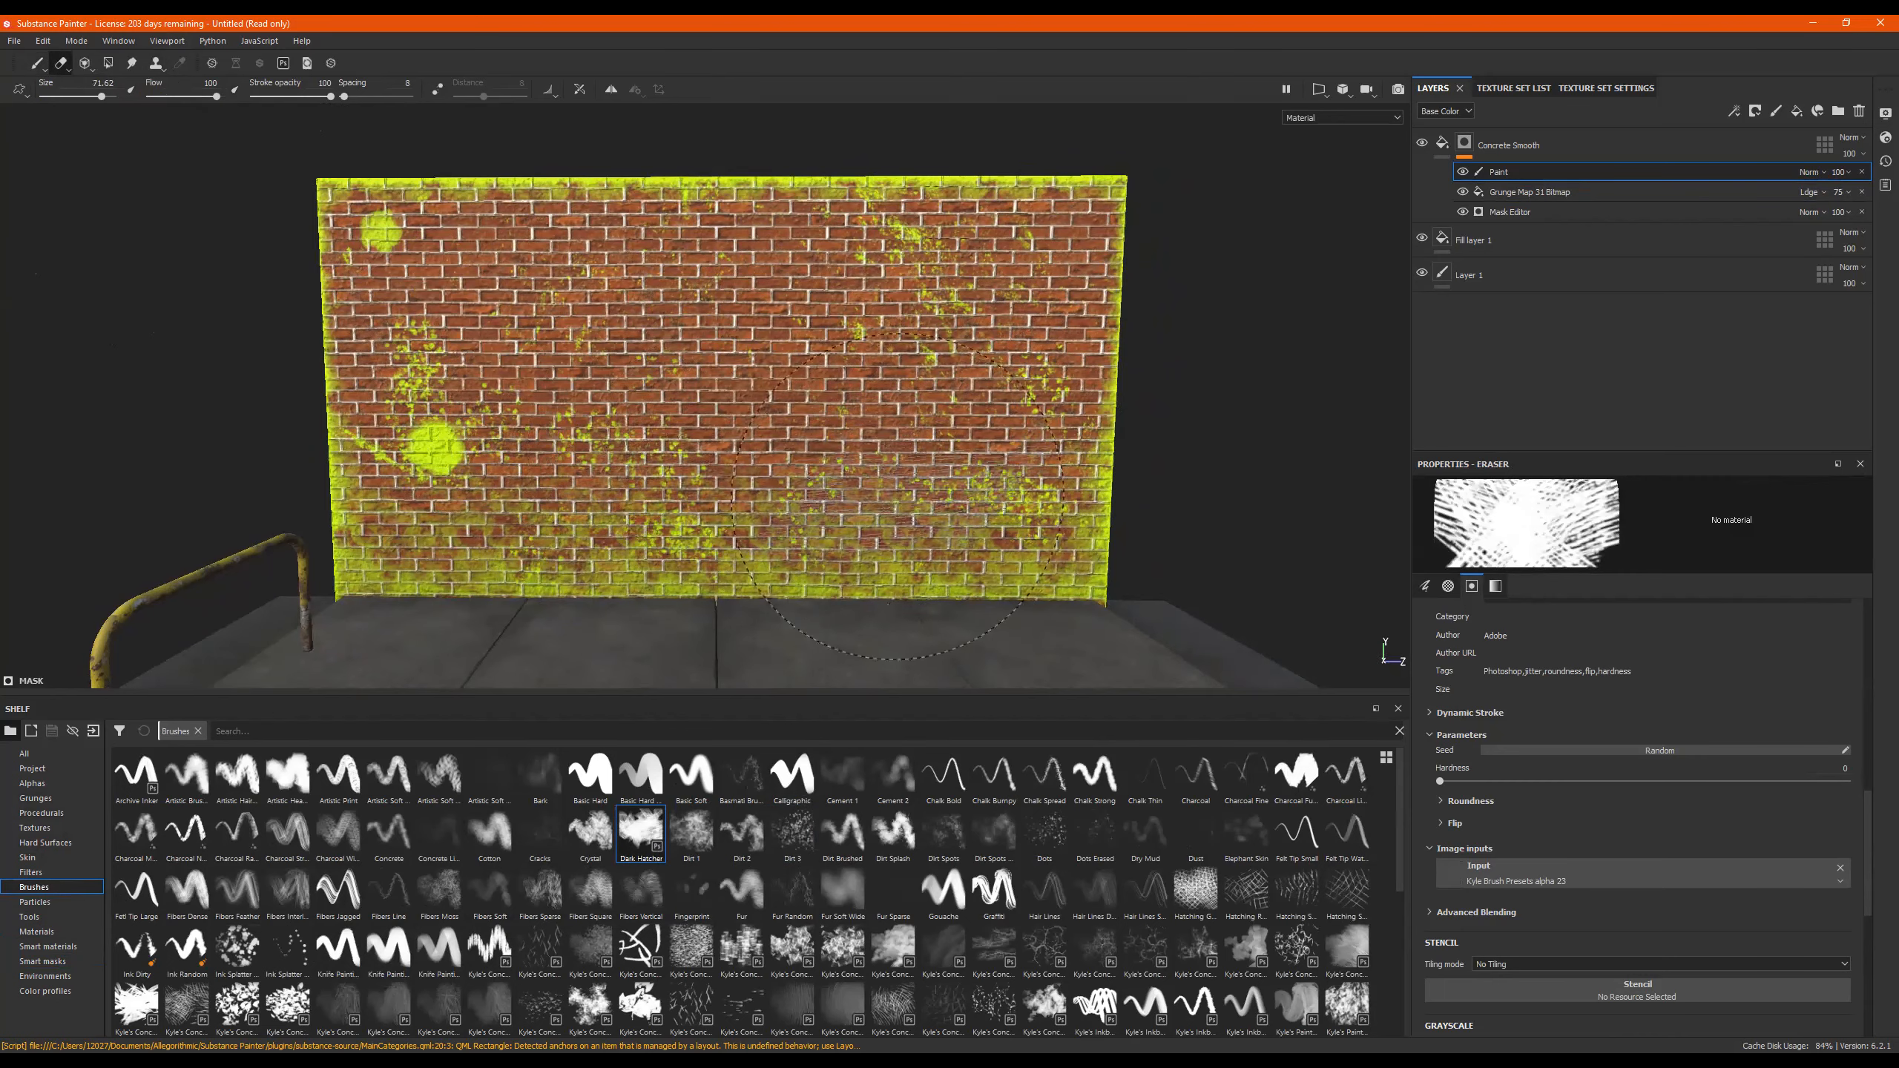
left_click_drag(508, 441, 459, 451)
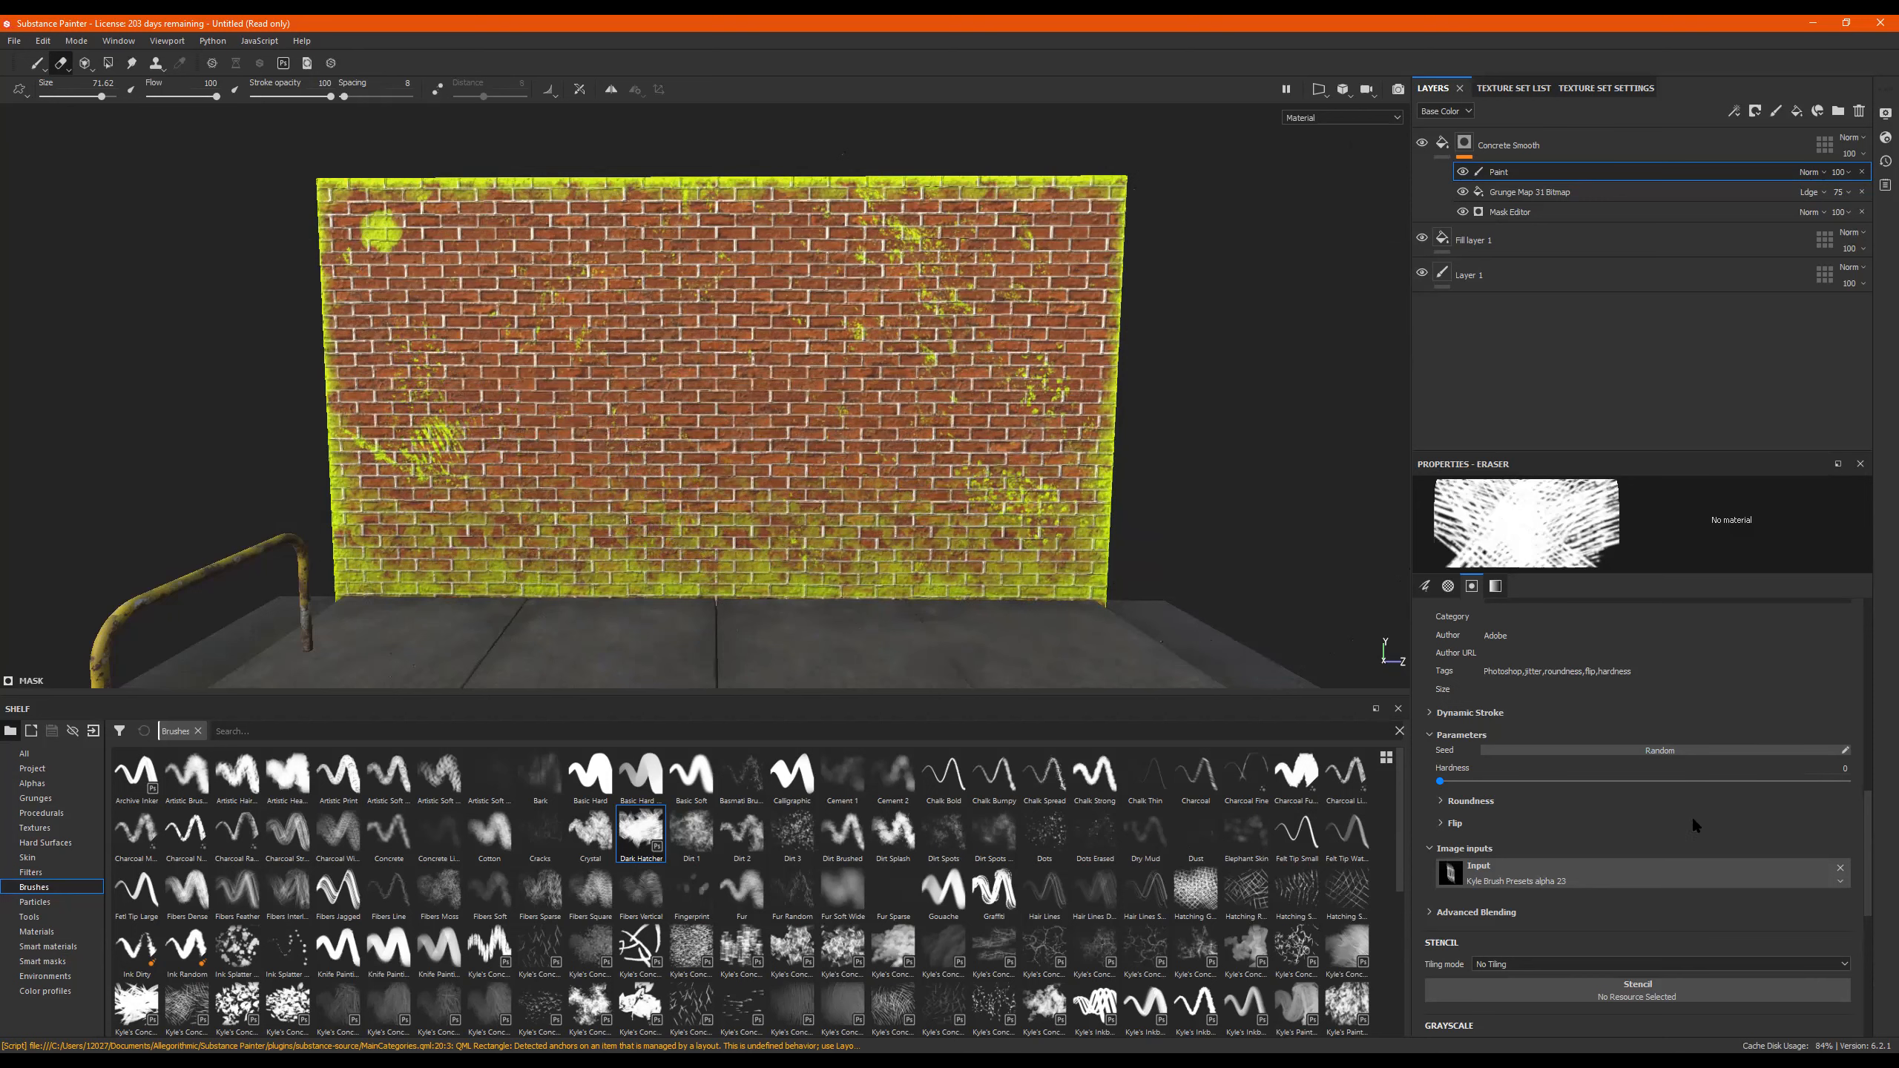
Set the eraser brush angle to 45 and erase the remaining speckles and dabs from the wall.
scroll(1576, 837, "up", 6)
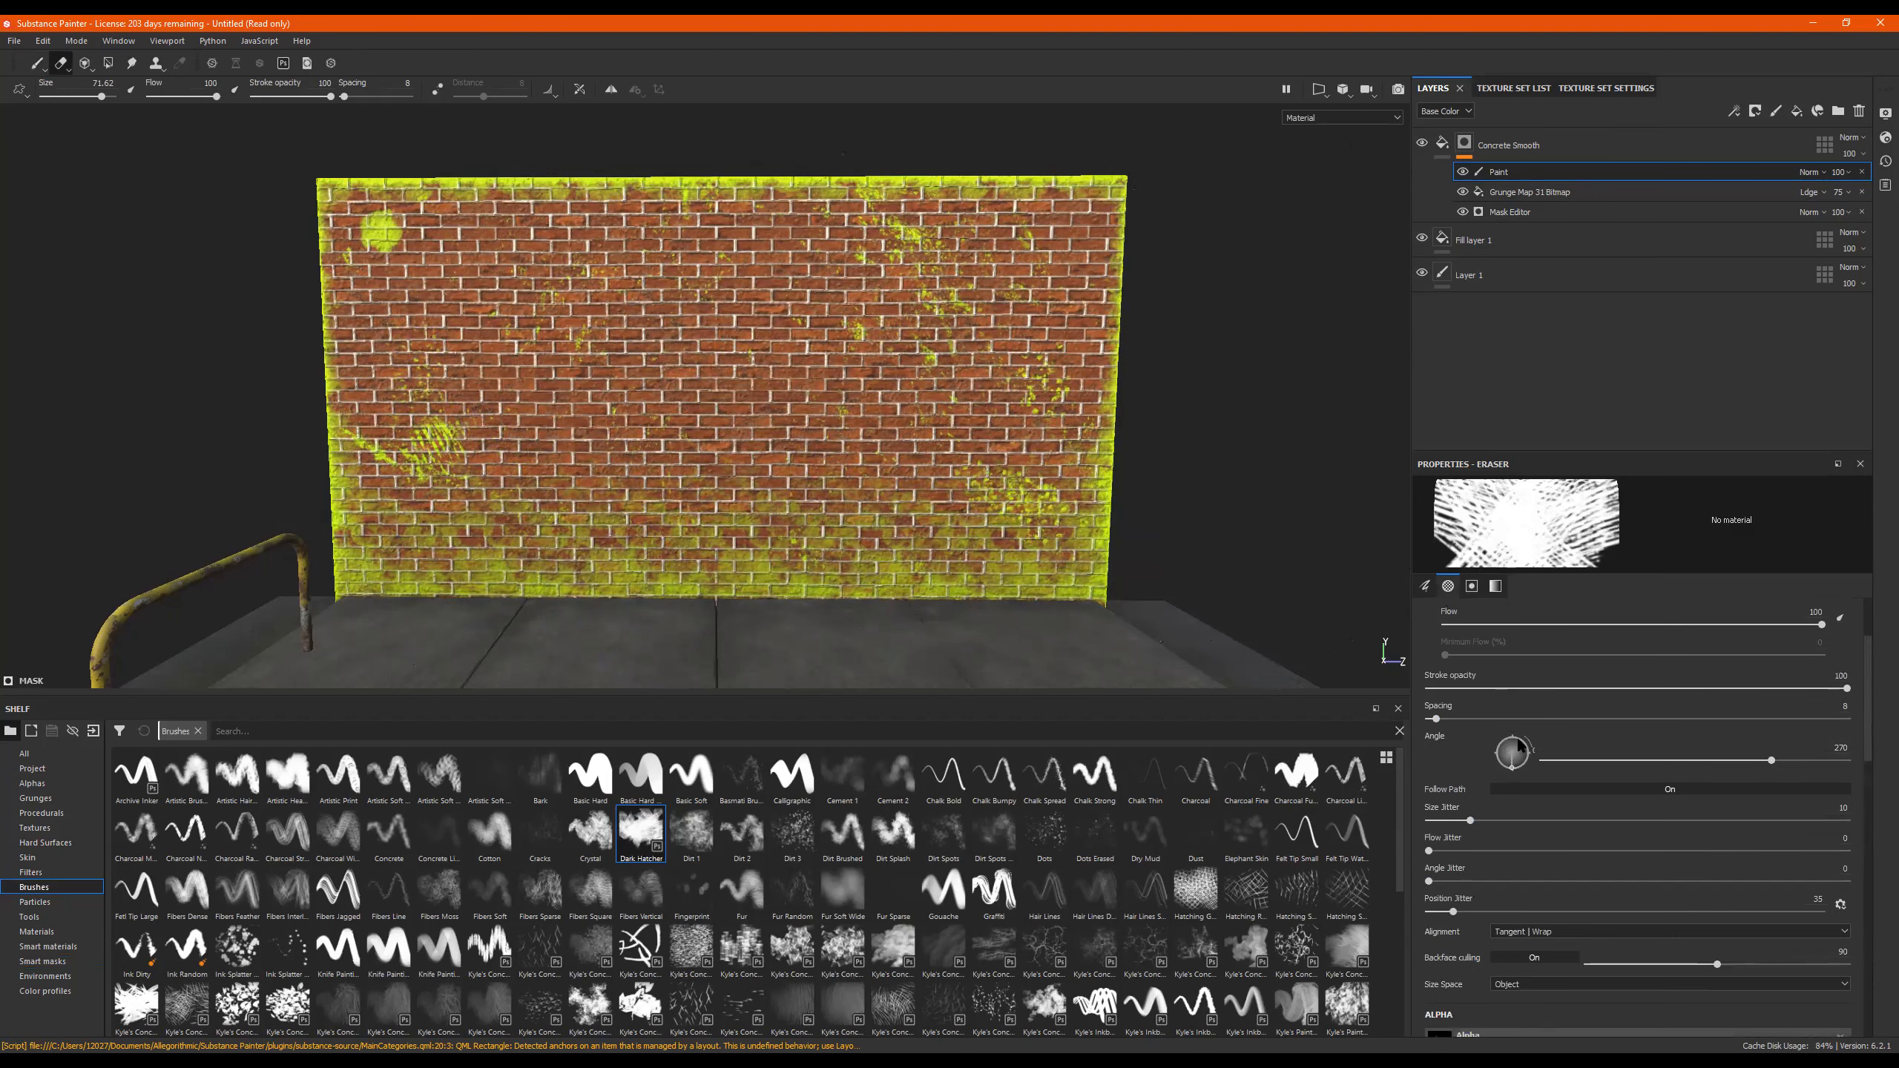
left_click_drag(1527, 749, 1515, 744)
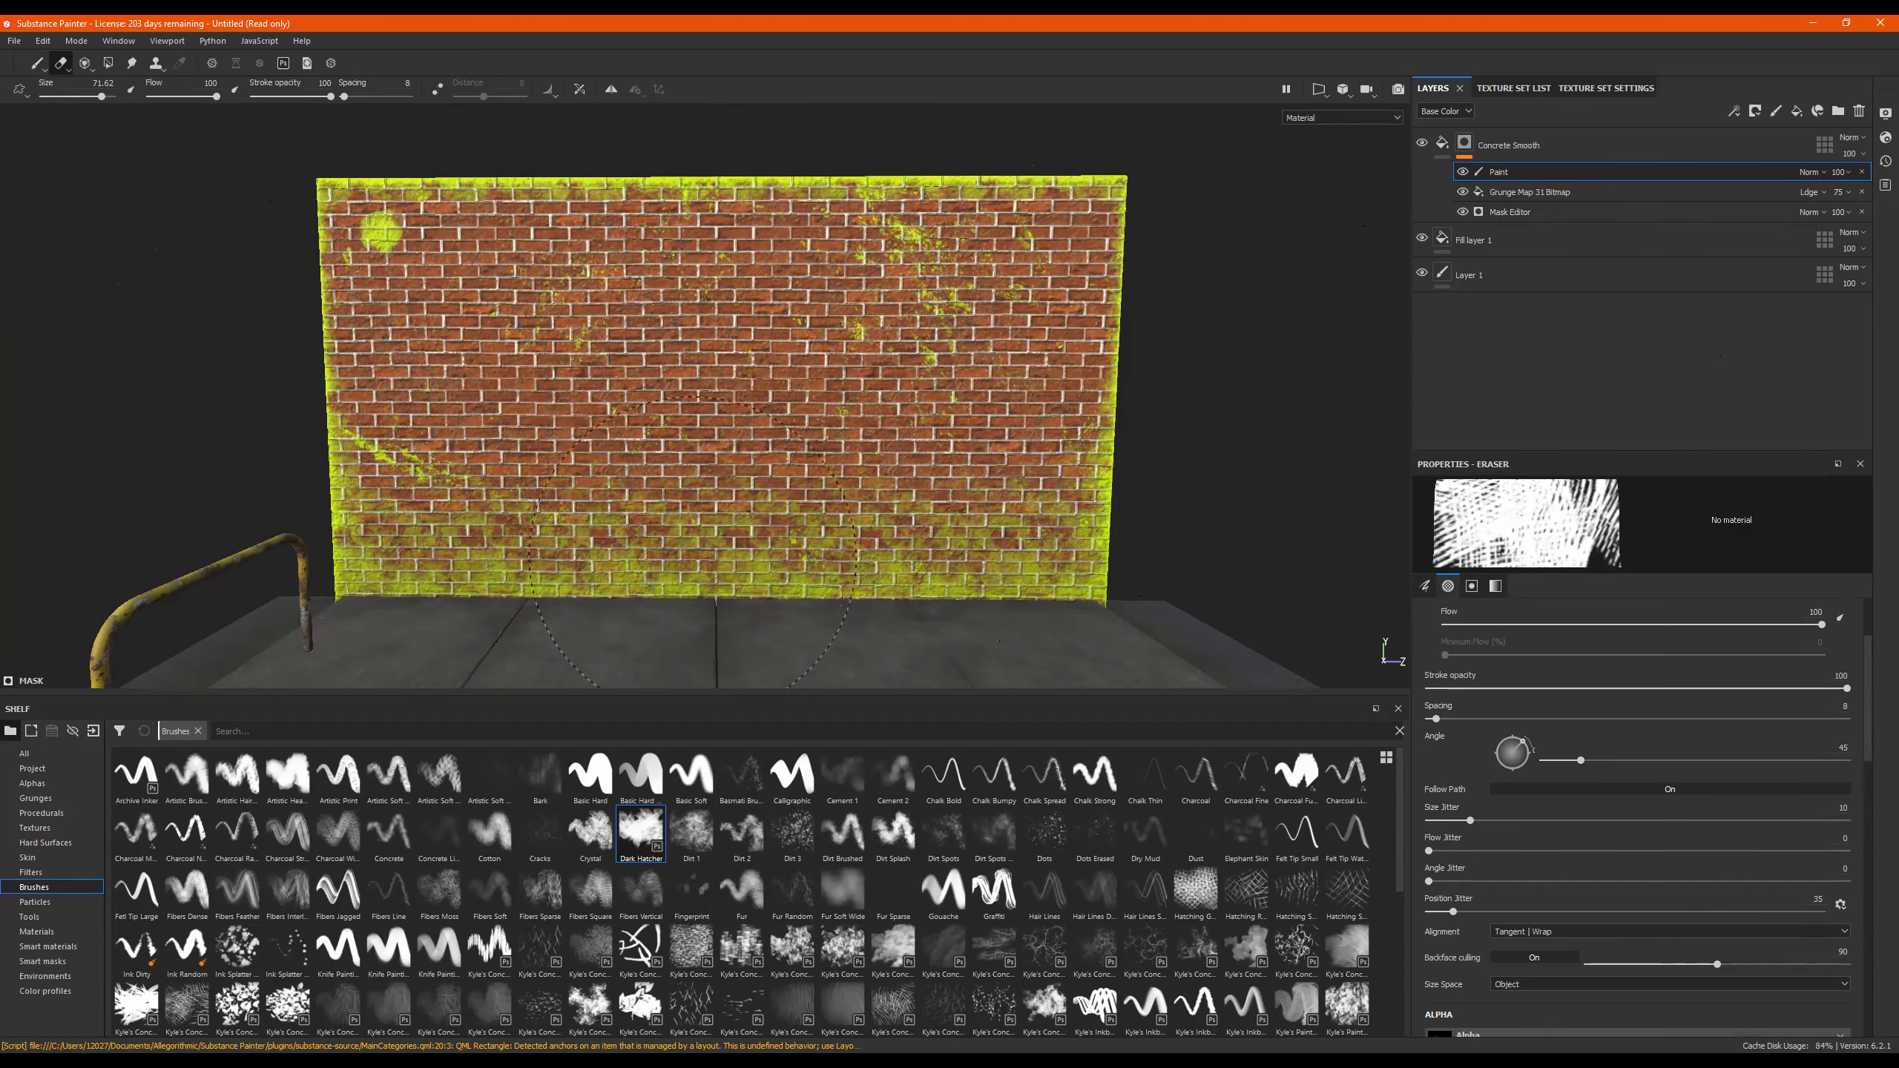
left_click(382, 251)
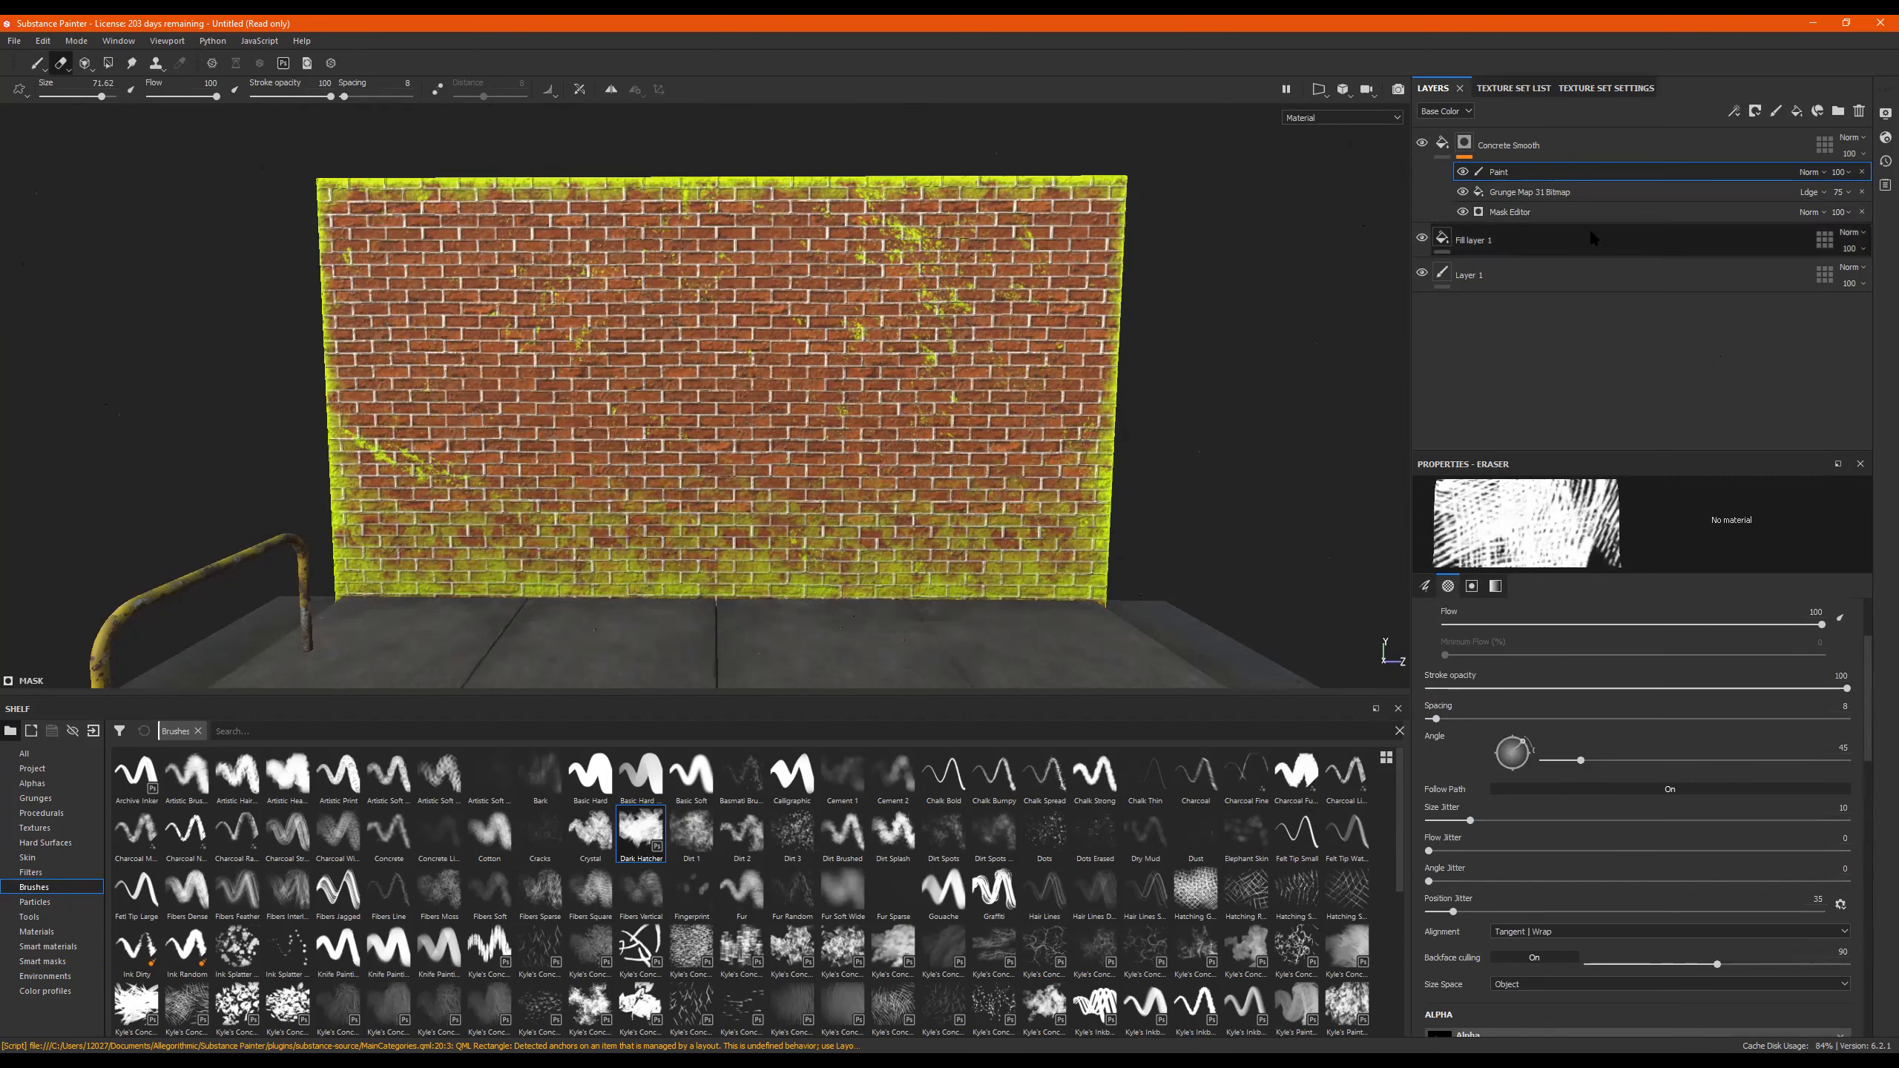
Toggle the Mask Editor's visibility off and on to compare, and lower its opacity to about 60.
left_click(1462, 211)
left_click(1462, 212)
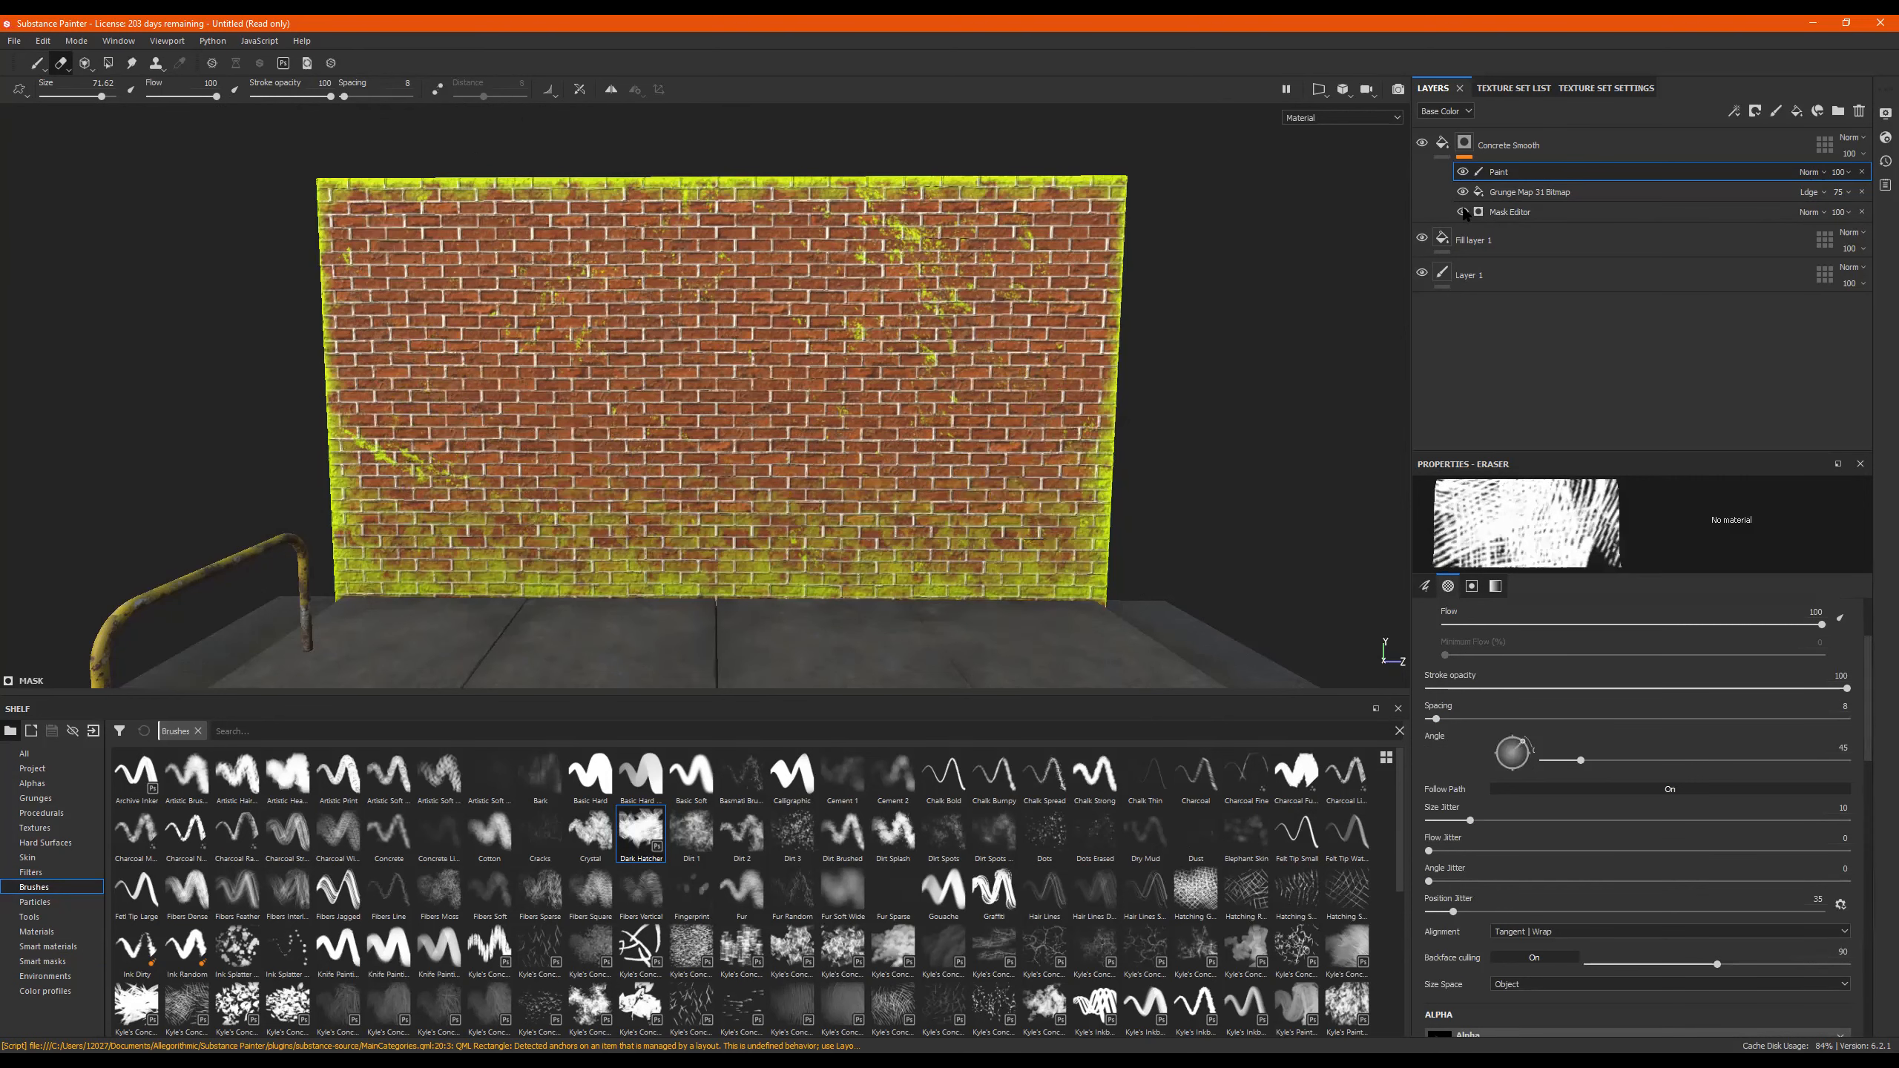
left_click(1540, 213)
left_click(1839, 213)
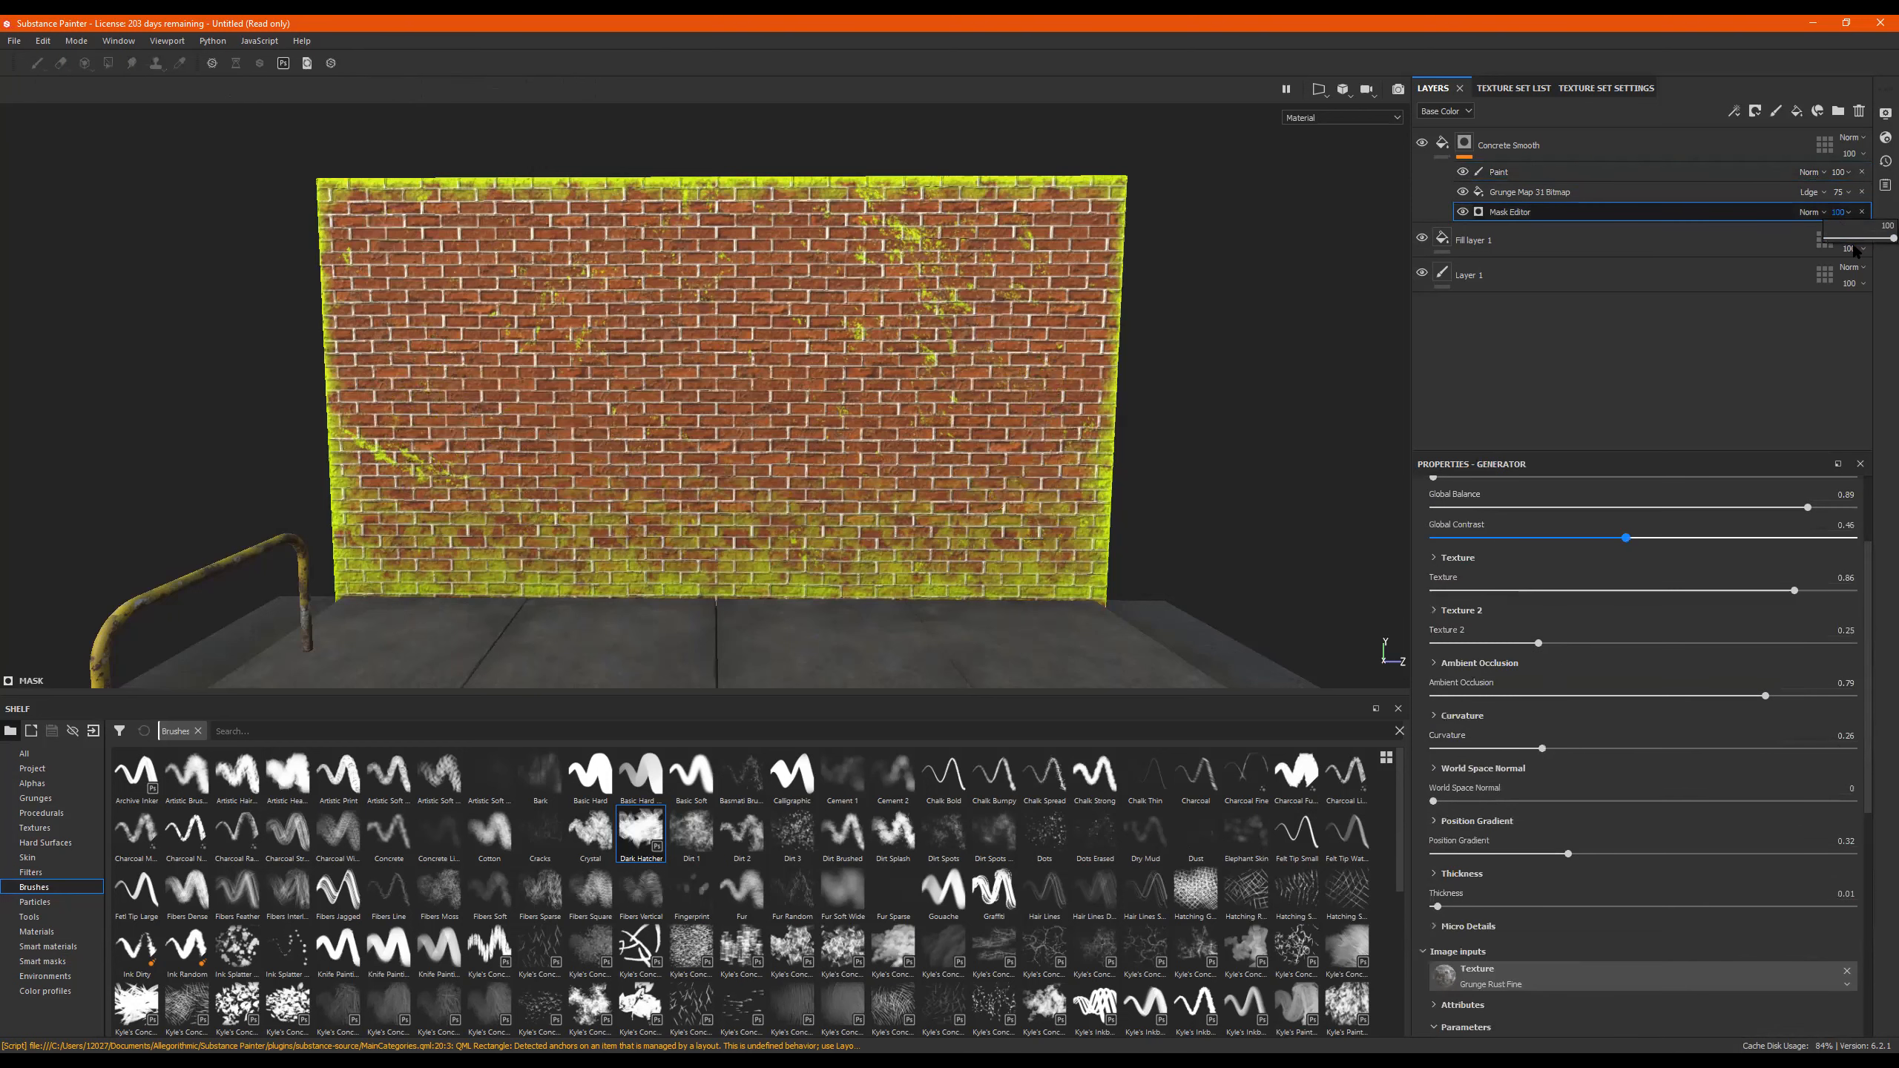
mouse_move(1857, 241)
left_mouse_down()
mouse_move(1836, 246)
mouse_move(1860, 248)
left_mouse_up()
Change the Concrete Smooth layer's concrete color to a dark orange-brown and expand its technical parameters.
left_click(1442, 143)
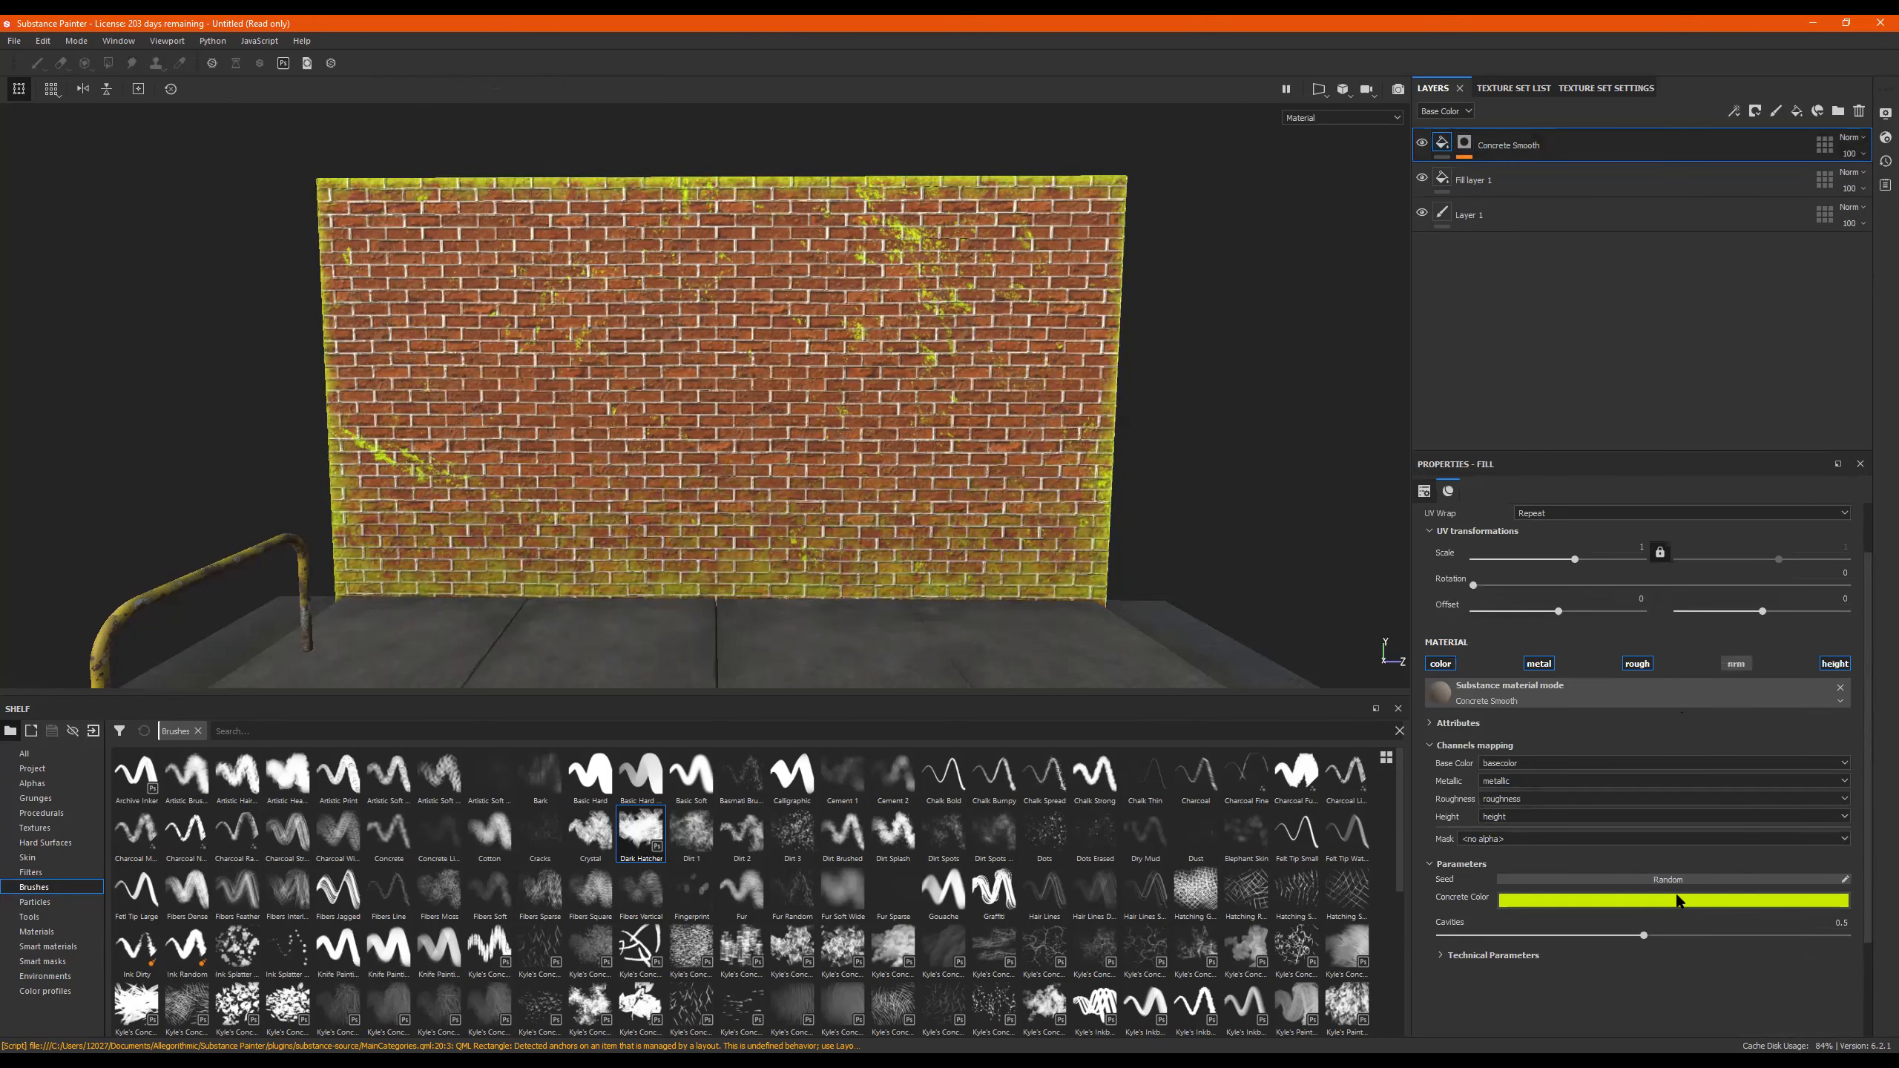
left_click(1679, 900)
left_click_drag(1813, 848, 1812, 860)
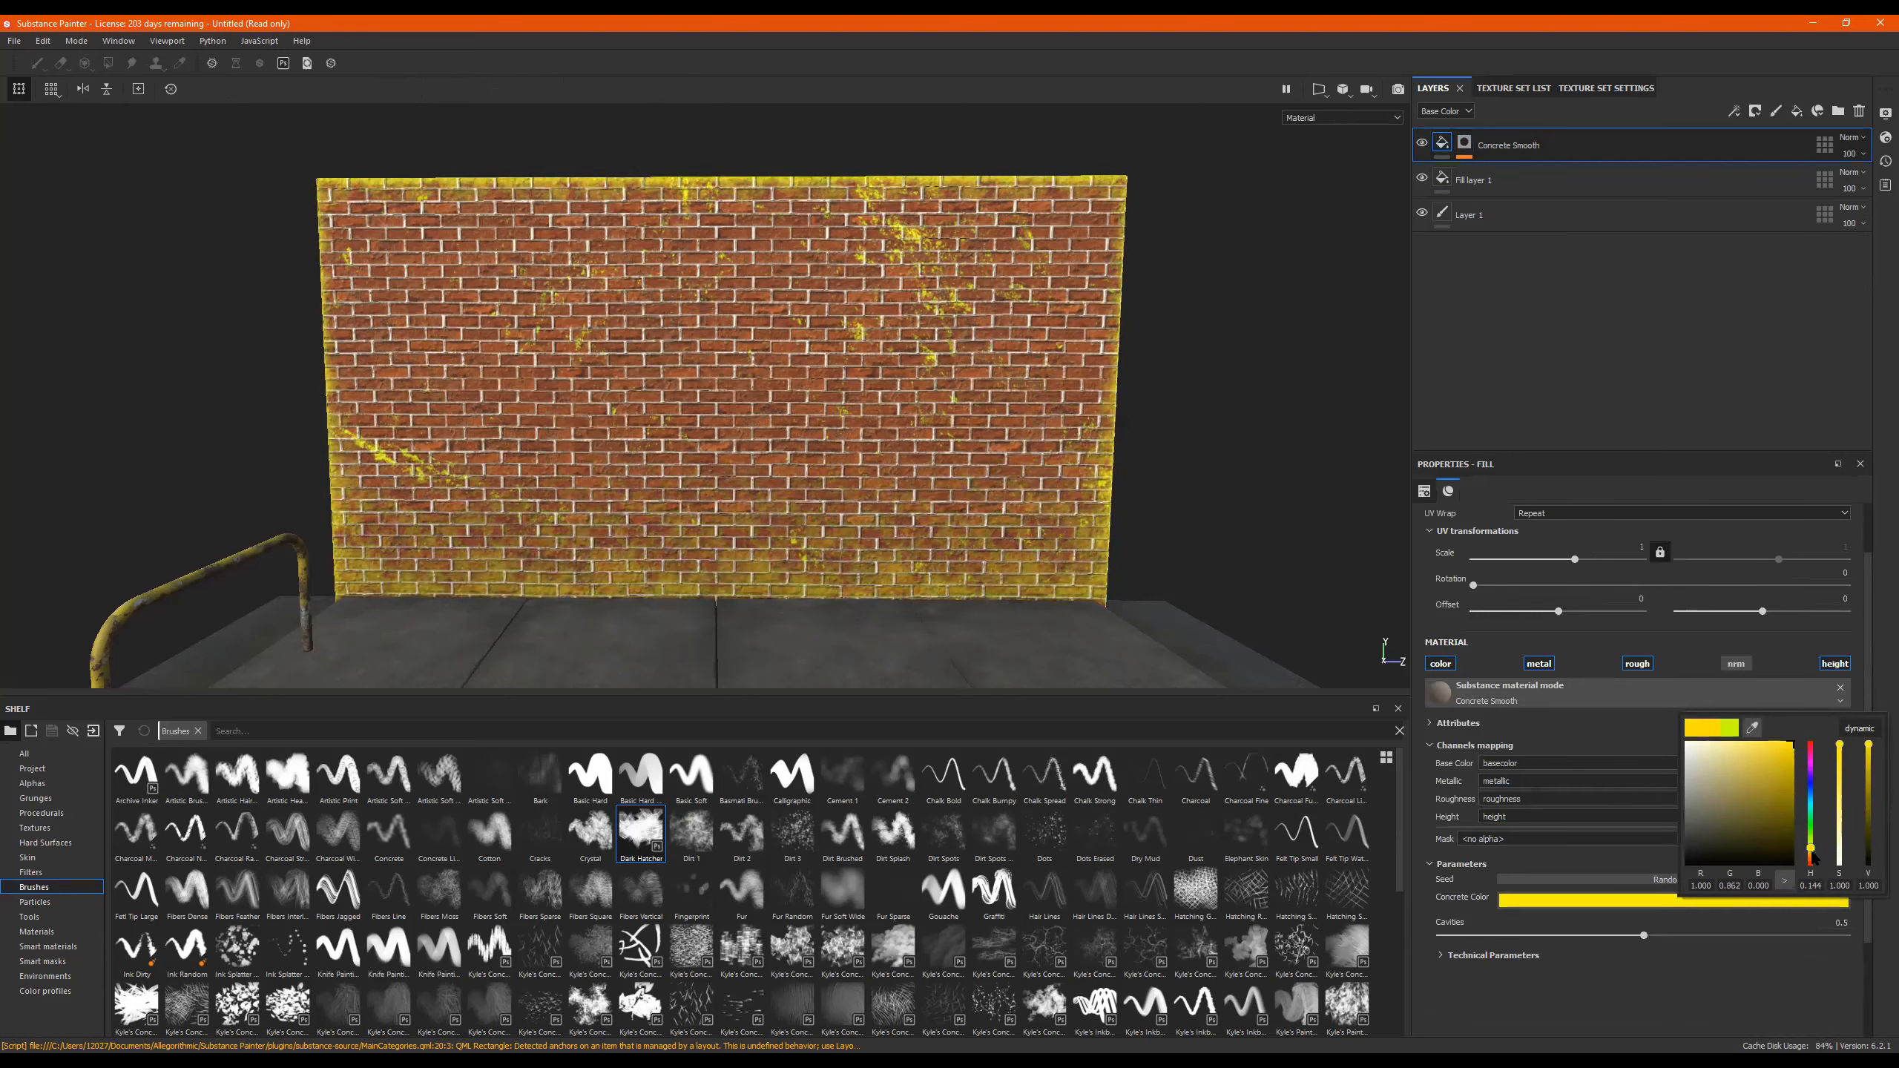
mouse_move(1767, 793)
left_mouse_down()
mouse_move(1740, 793)
mouse_move(1762, 762)
mouse_move(1778, 825)
left_mouse_up()
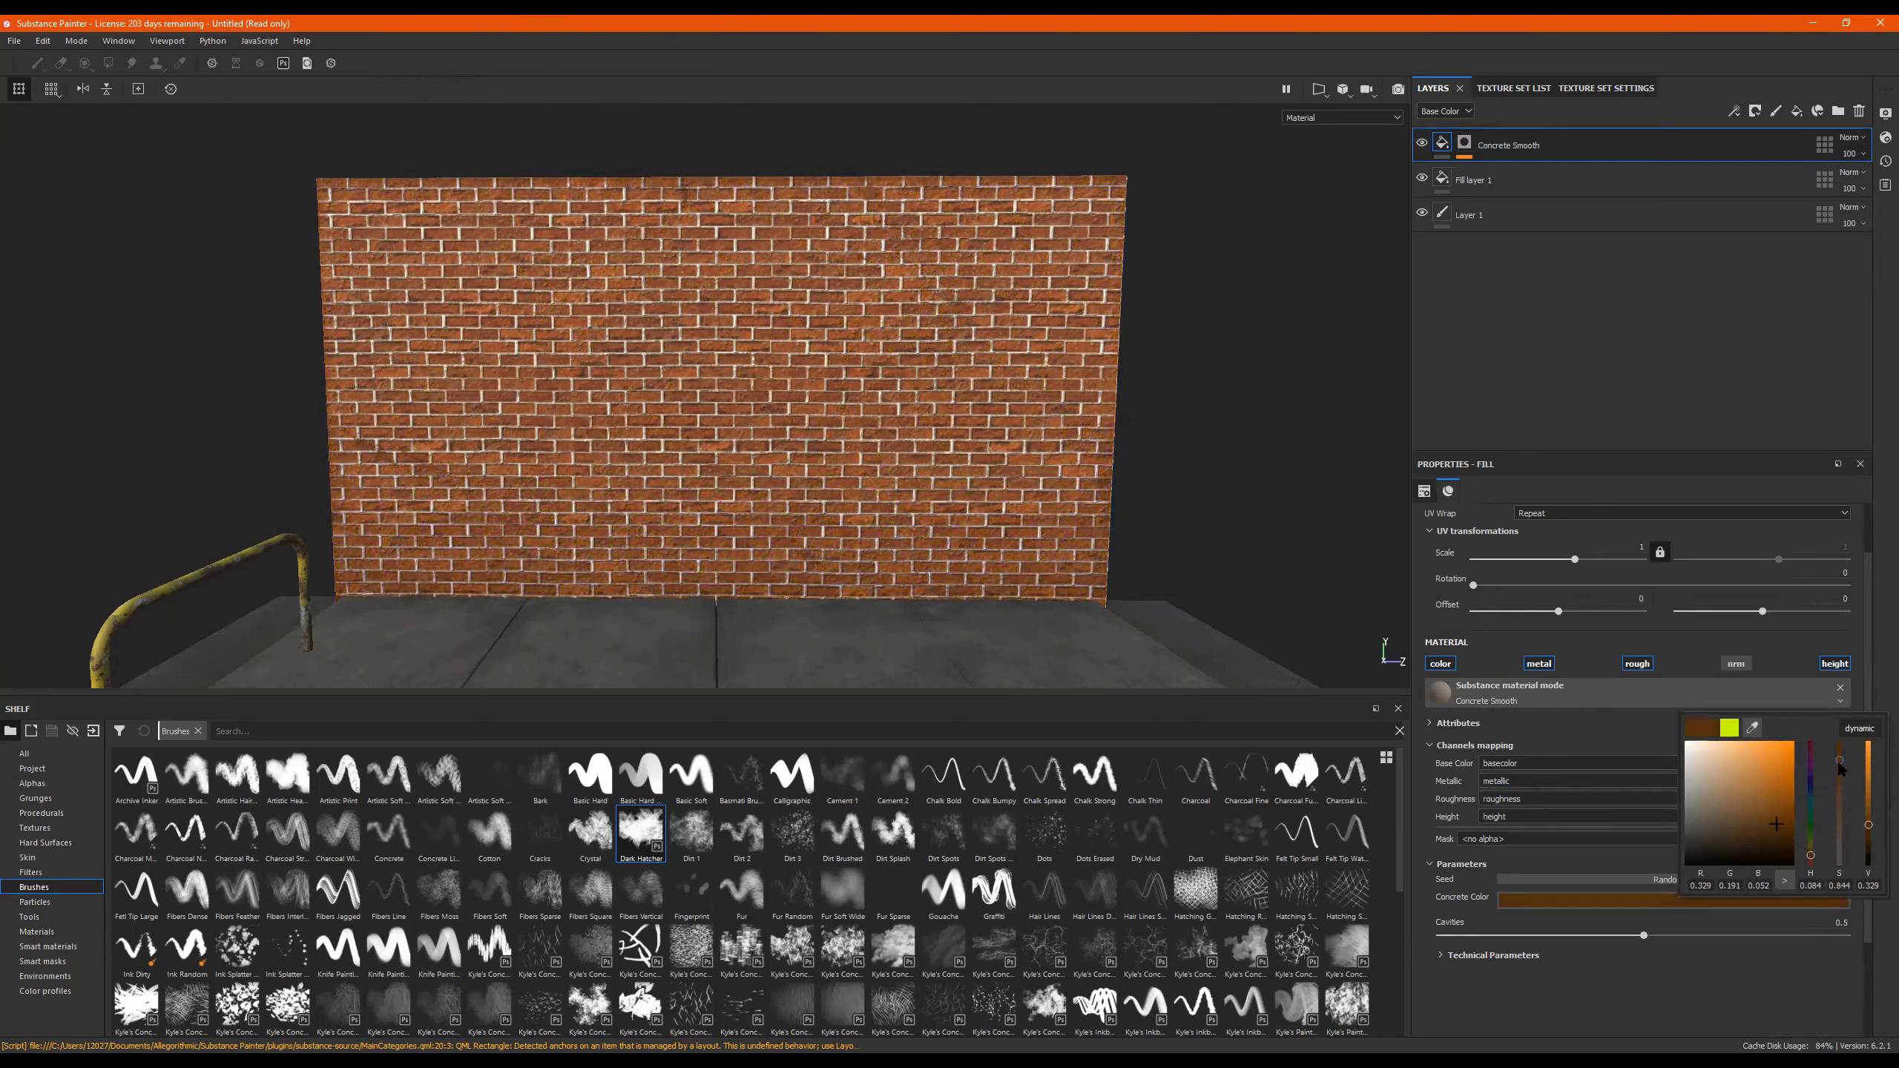
left_click_drag(1839, 761, 1846, 766)
left_click(1804, 956)
Raise the Mask Editor's opacity to 100 in the Concrete Smooth layer's mask.
left_click(1470, 143)
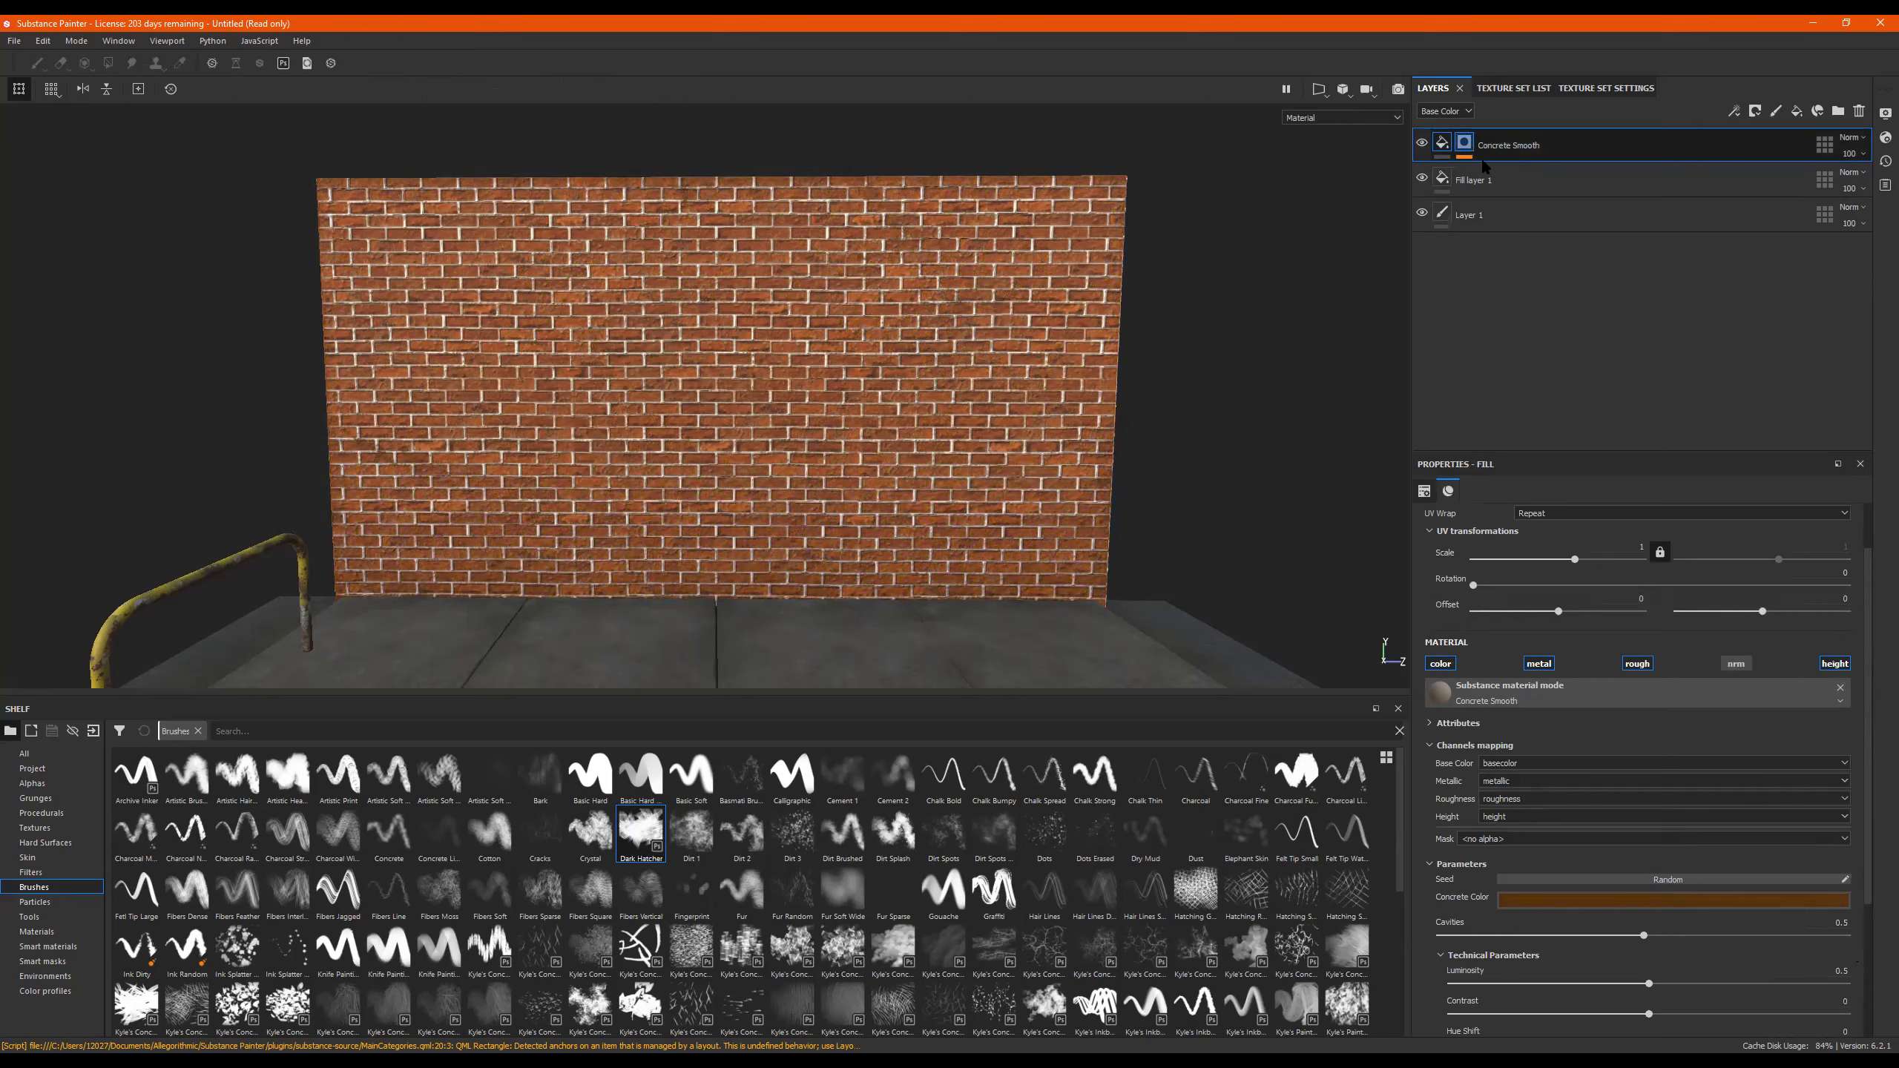
left_click(1833, 215)
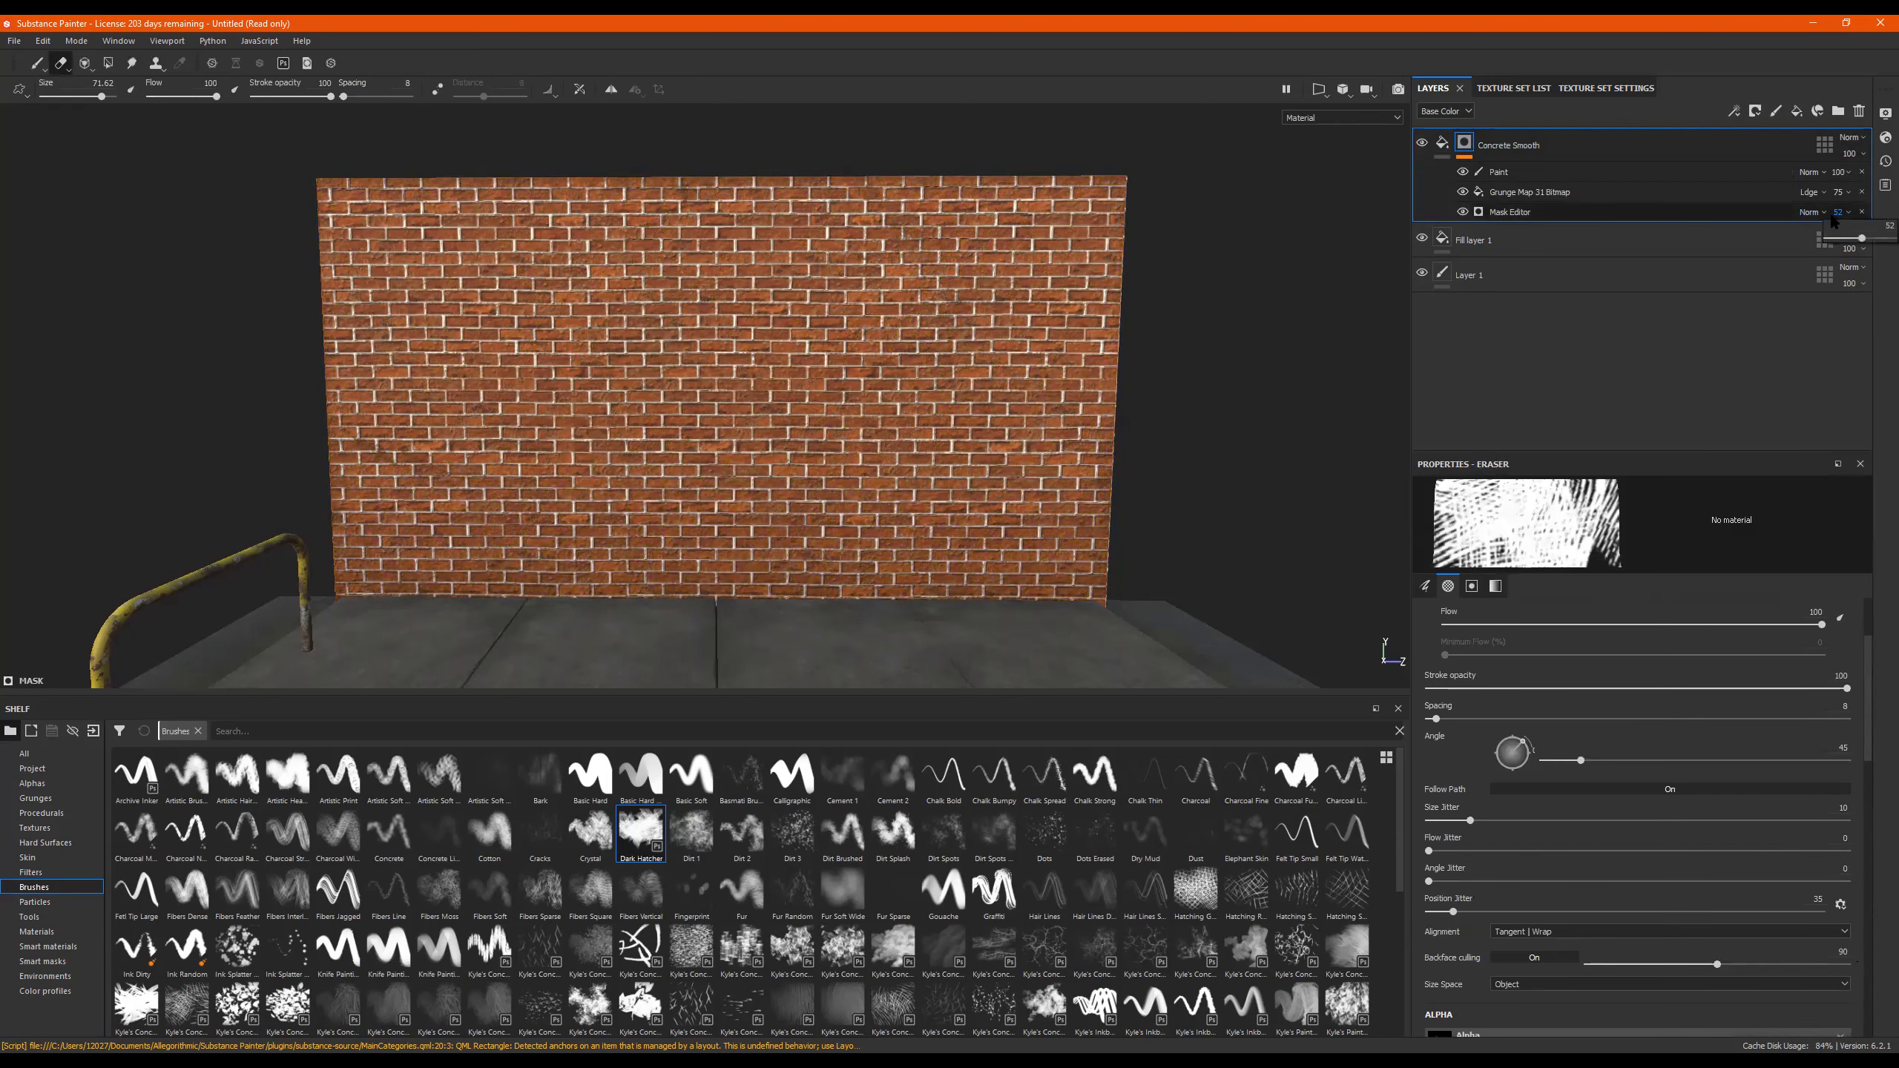
left_click_drag(1859, 239, 1896, 240)
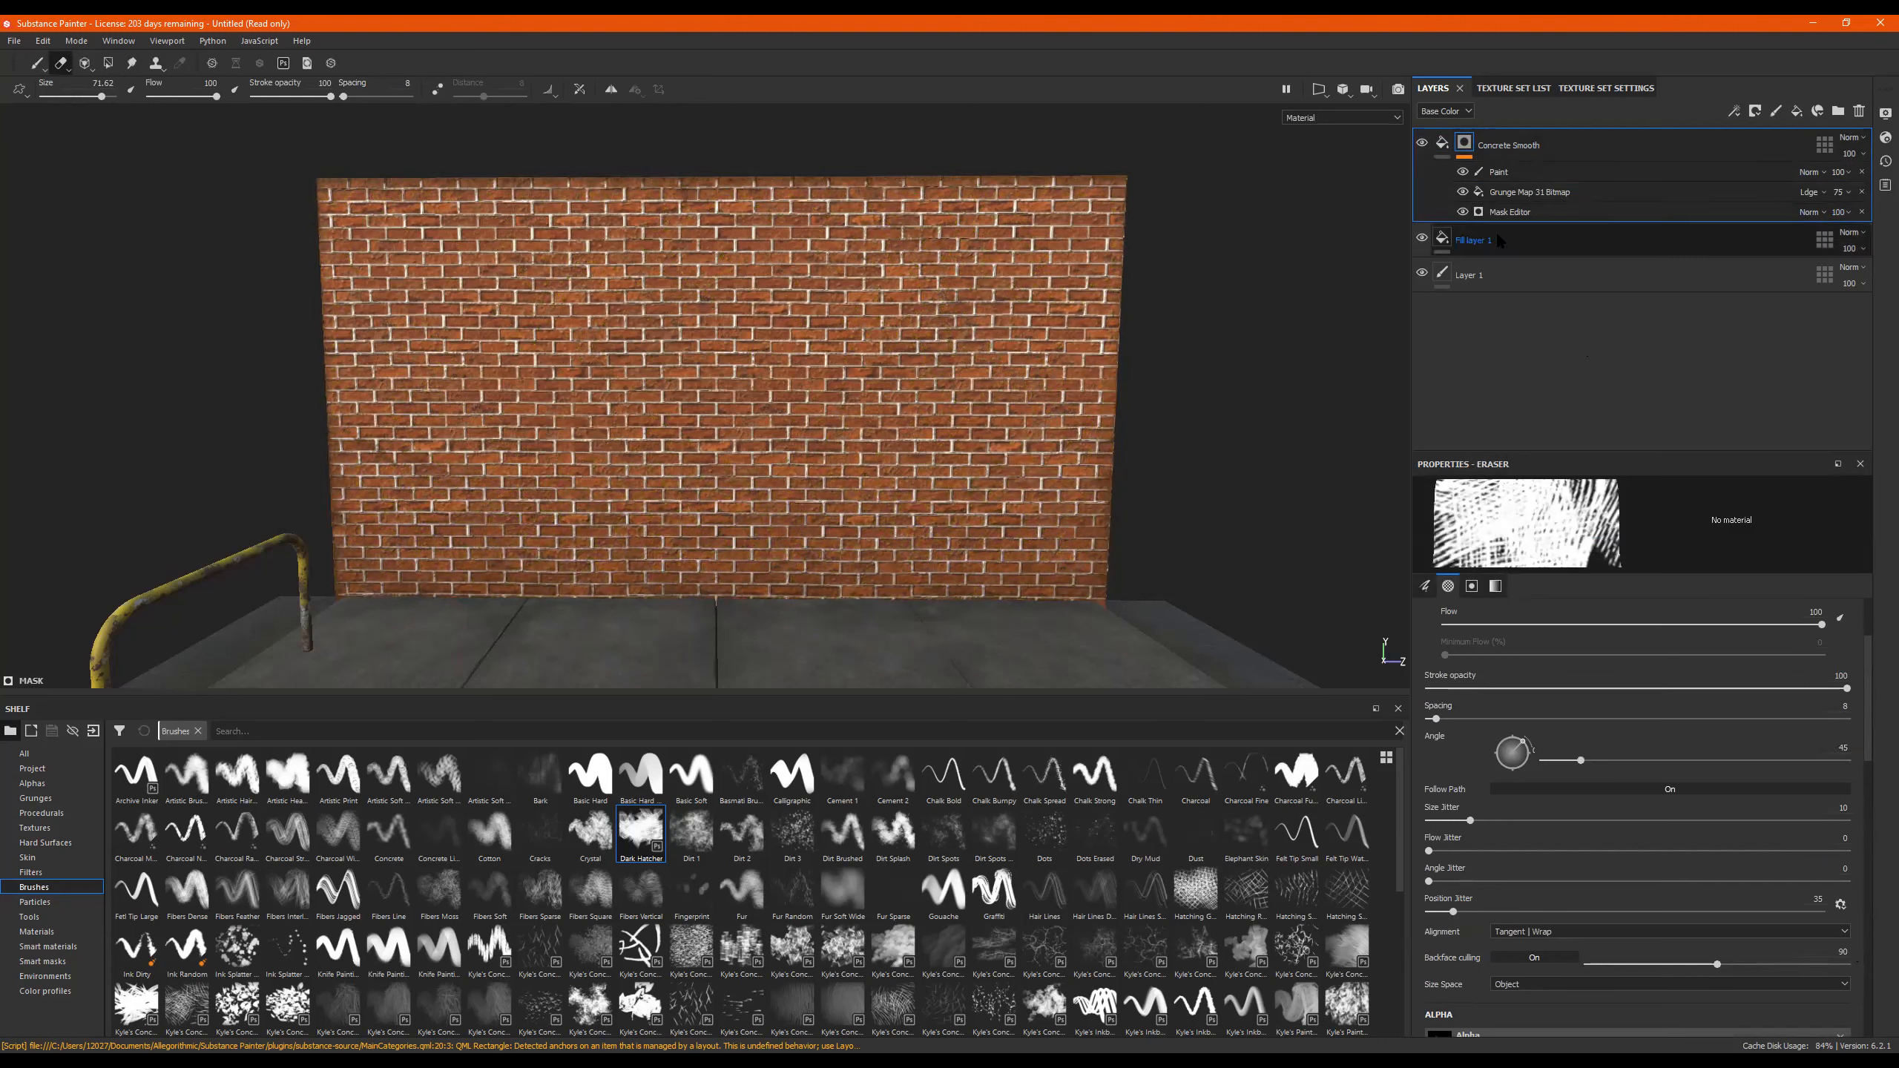
Inspect the weathered brick wall, pavement and yellow-lined road from several angles, close up and from farther away.
left_click_drag(710, 423, 830, 426, "alt")
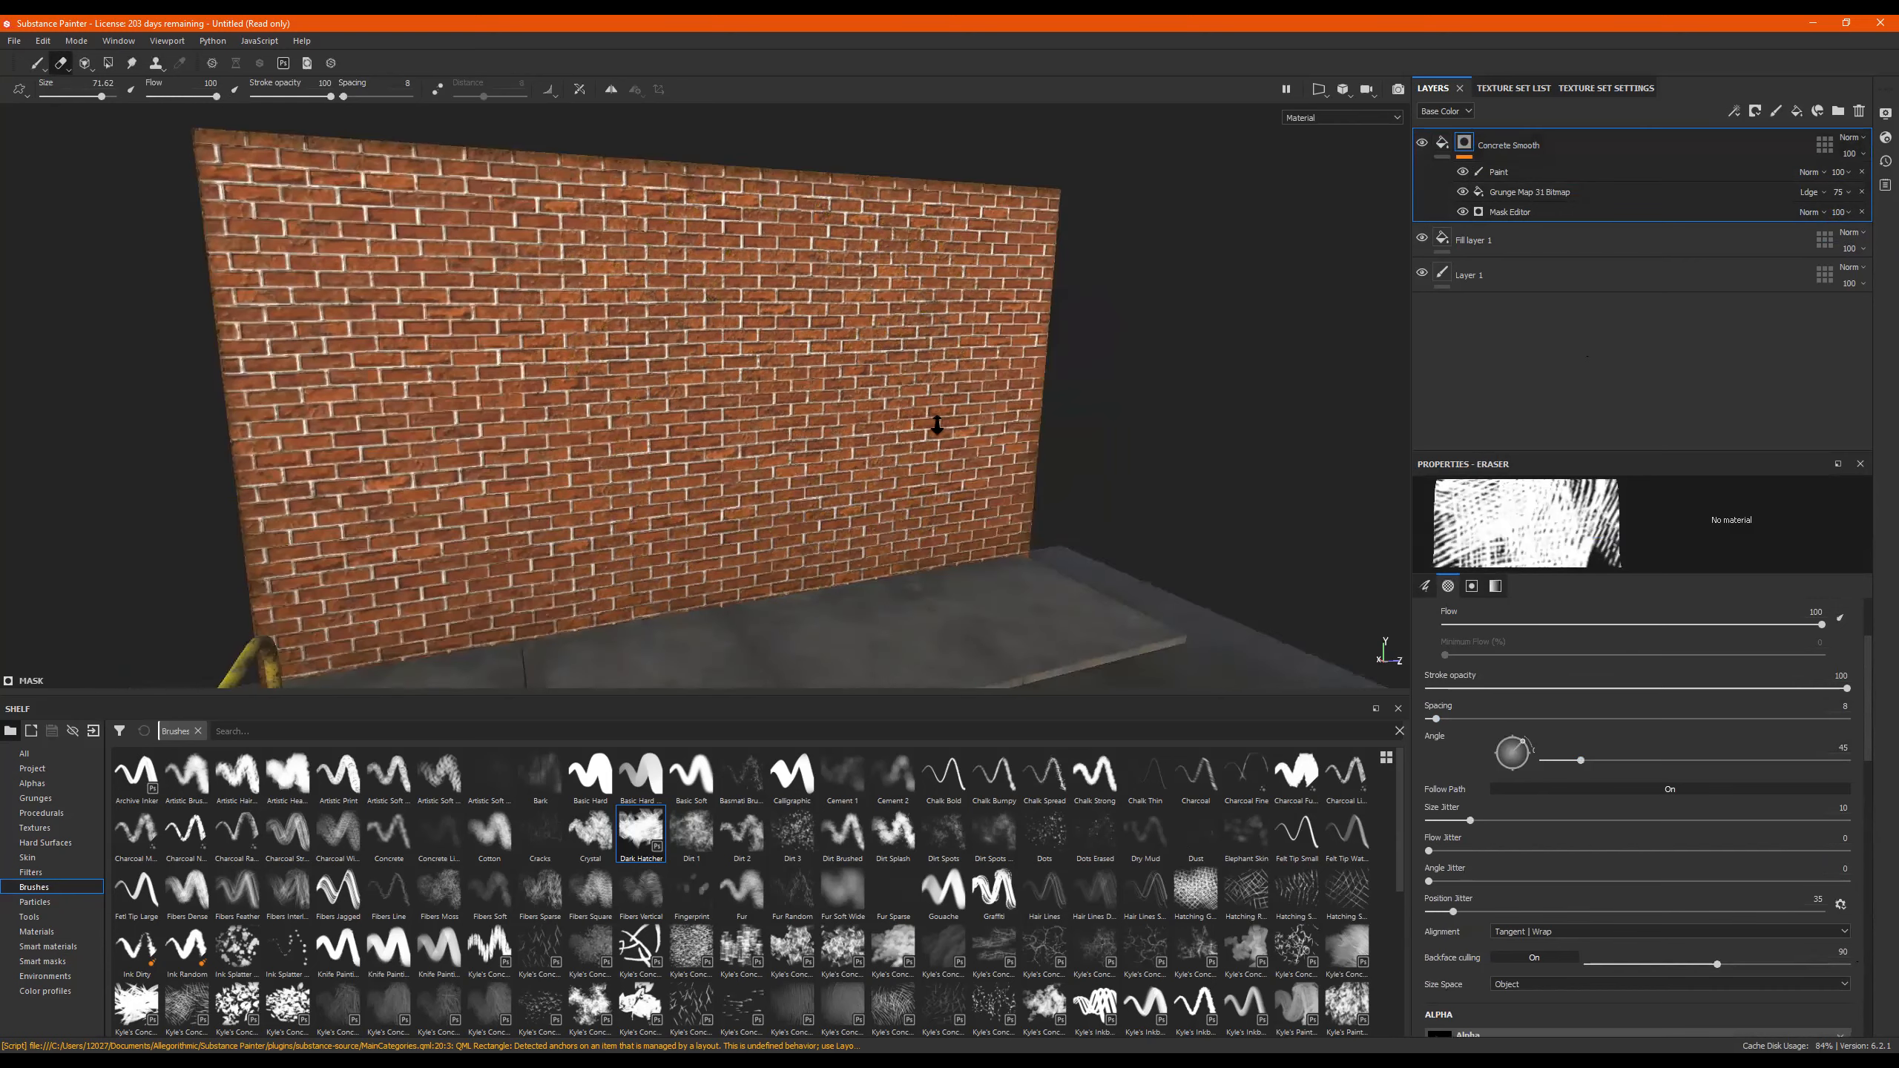
right_click_drag(936, 424, 889, 449, "alt")
left_click_drag(889, 449, 839, 470, "alt")
middle_click_drag(856, 470, 755, 392, "alt")
left_click_drag(755, 393, 830, 378, "alt")
right_click_drag(810, 386, 927, 390, "alt")
left_click_drag(908, 419, 972, 408, "alt")
right_click_drag(927, 407, 792, 408, "alt")
left_click_drag(782, 406, 745, 416, "alt")
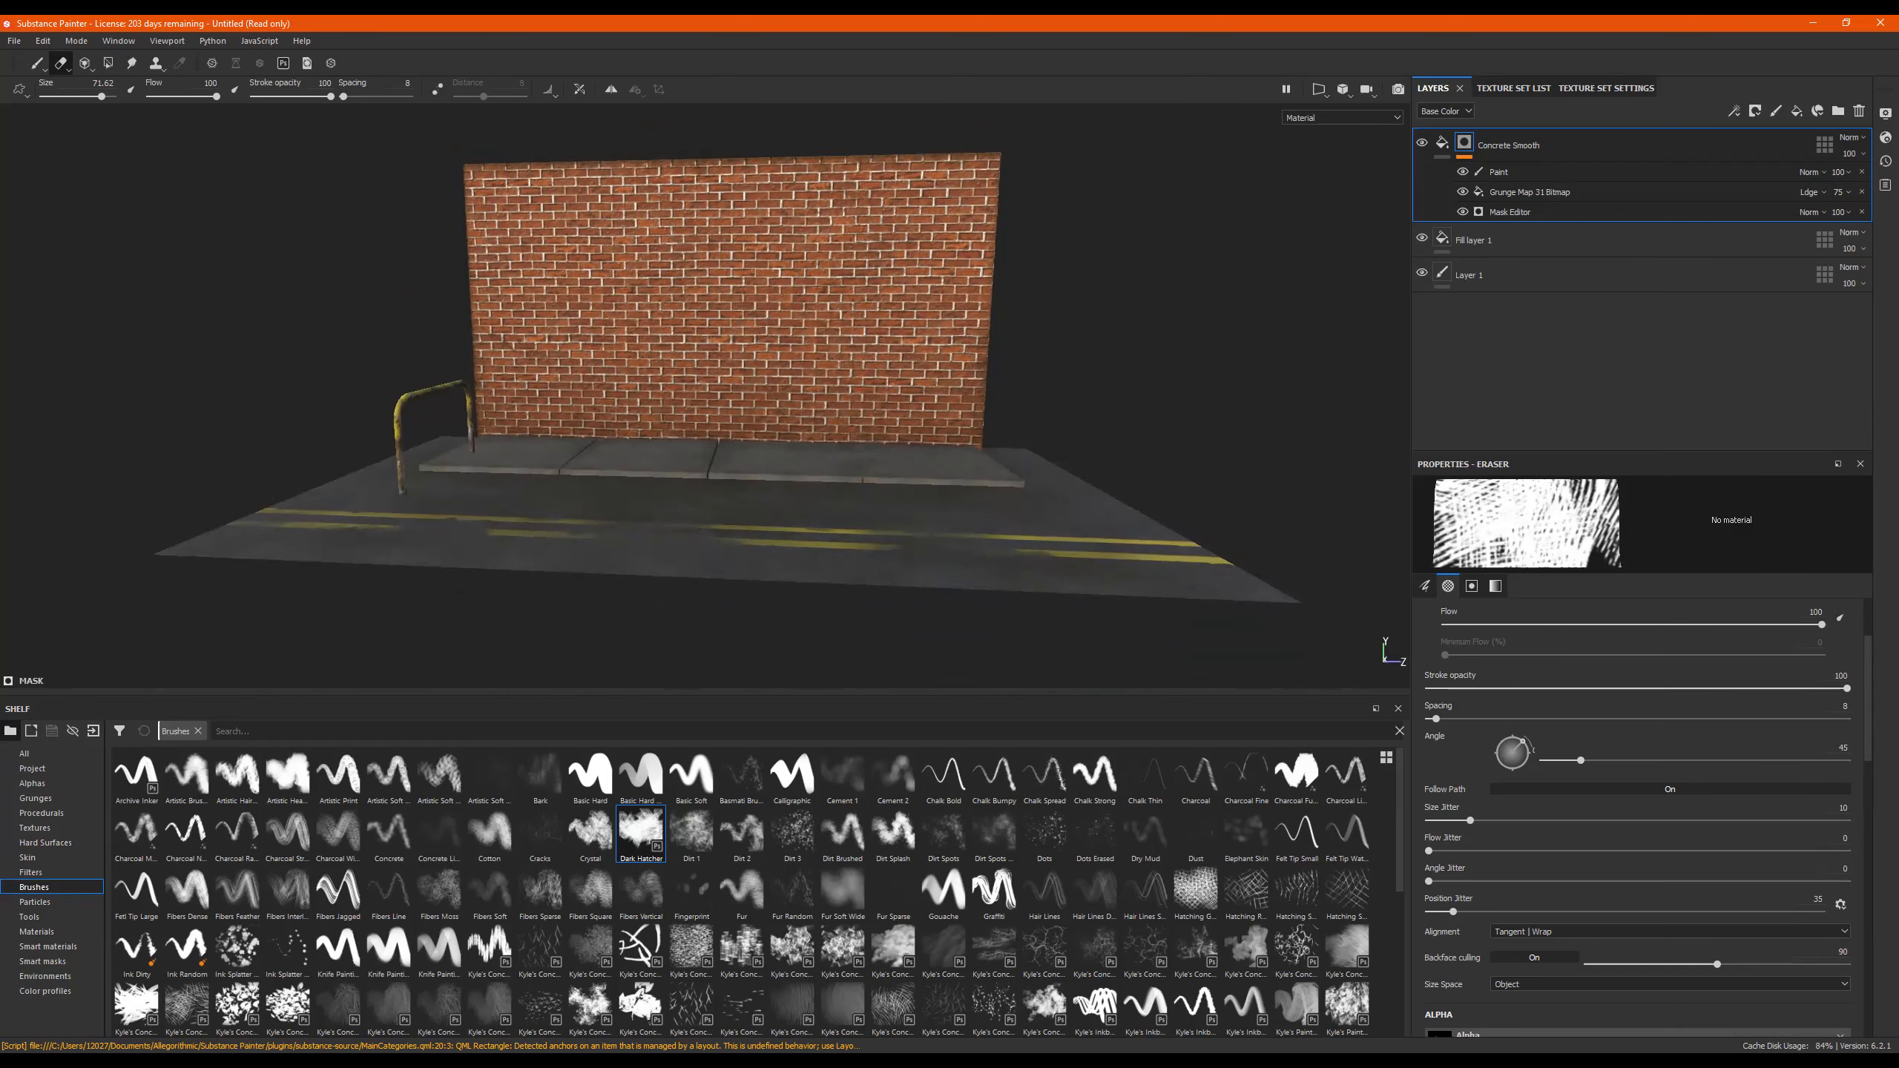
mouse_move(1144, 361)
left_mouse_down("alt")
mouse_move(1149, 436)
mouse_move(805, 382)
mouse_move(904, 412)
mouse_move(850, 372)
mouse_move(863, 384)
left_mouse_up("alt")
middle_click_drag(864, 380, 991, 405, "alt")
left_click_drag(990, 406, 984, 397, "alt")
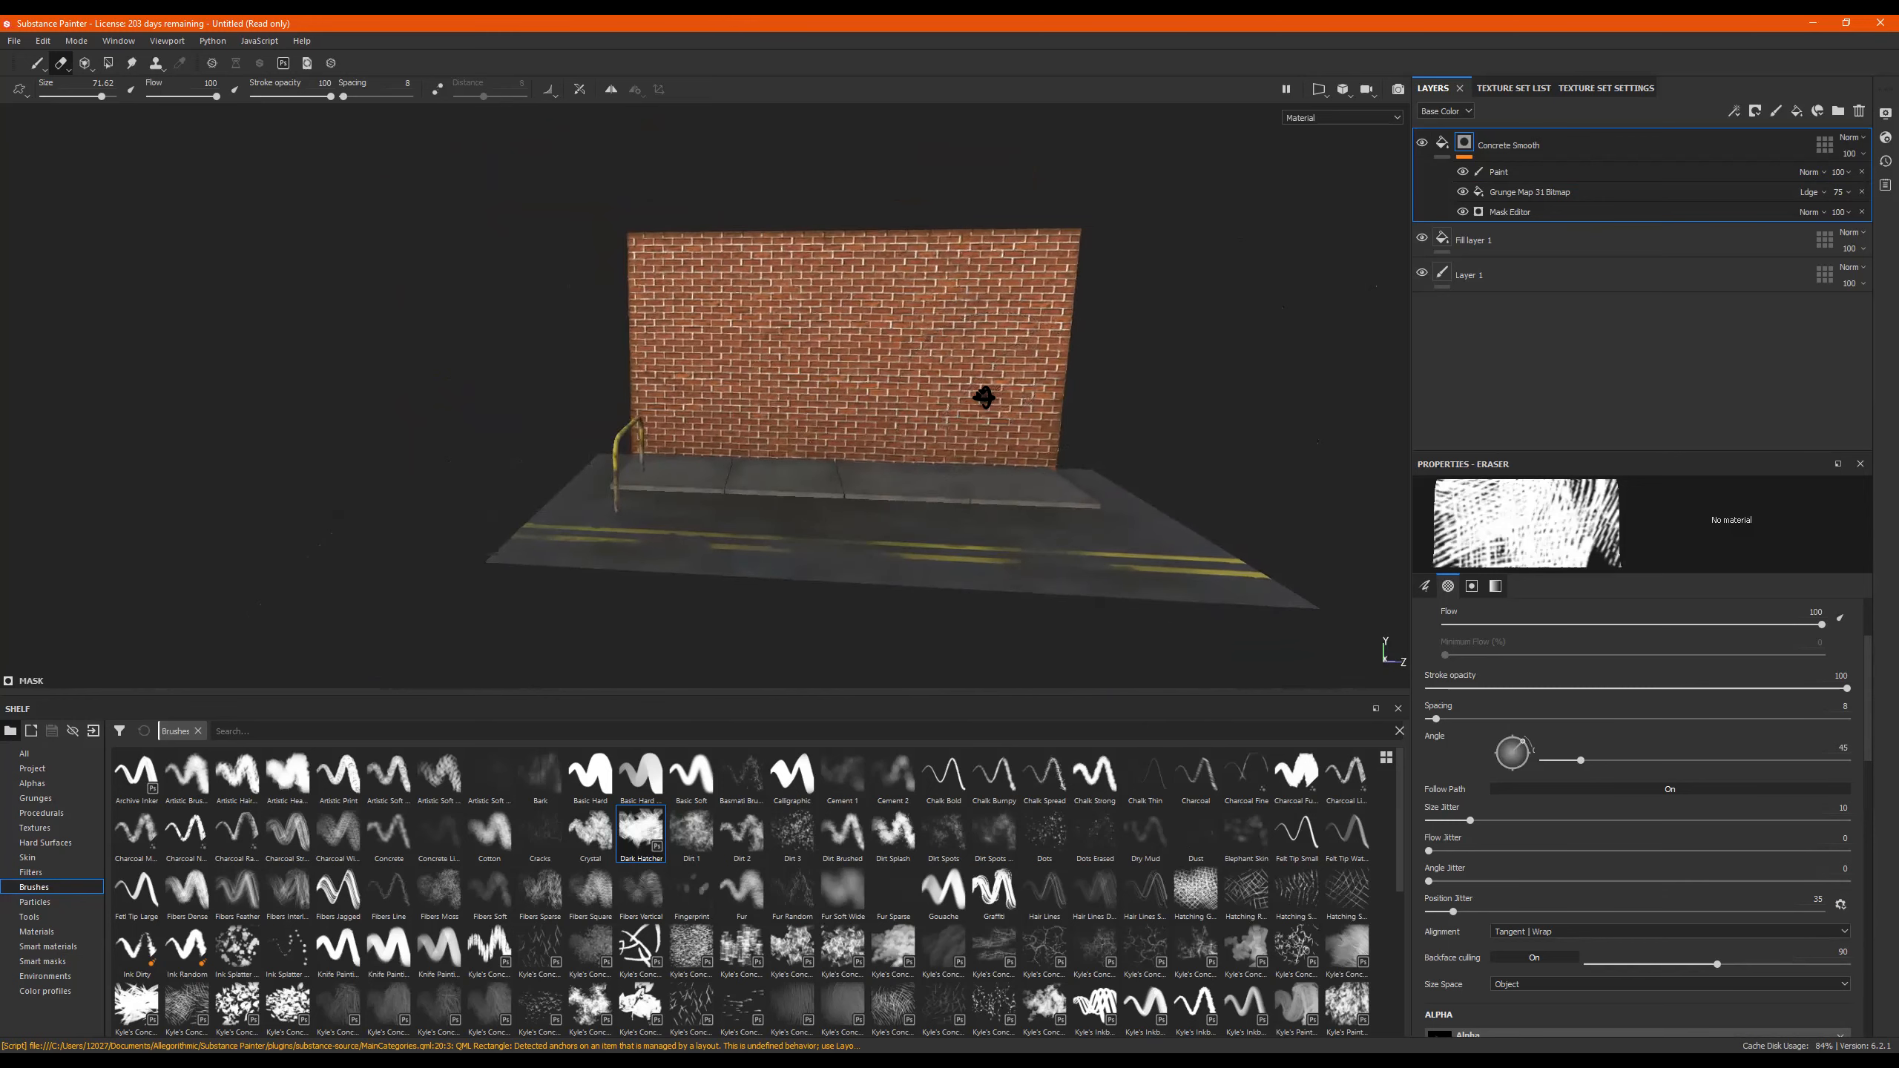
middle_click_drag(983, 396, 924, 386, "alt")
left_click_drag(924, 385, 953, 410, "alt")
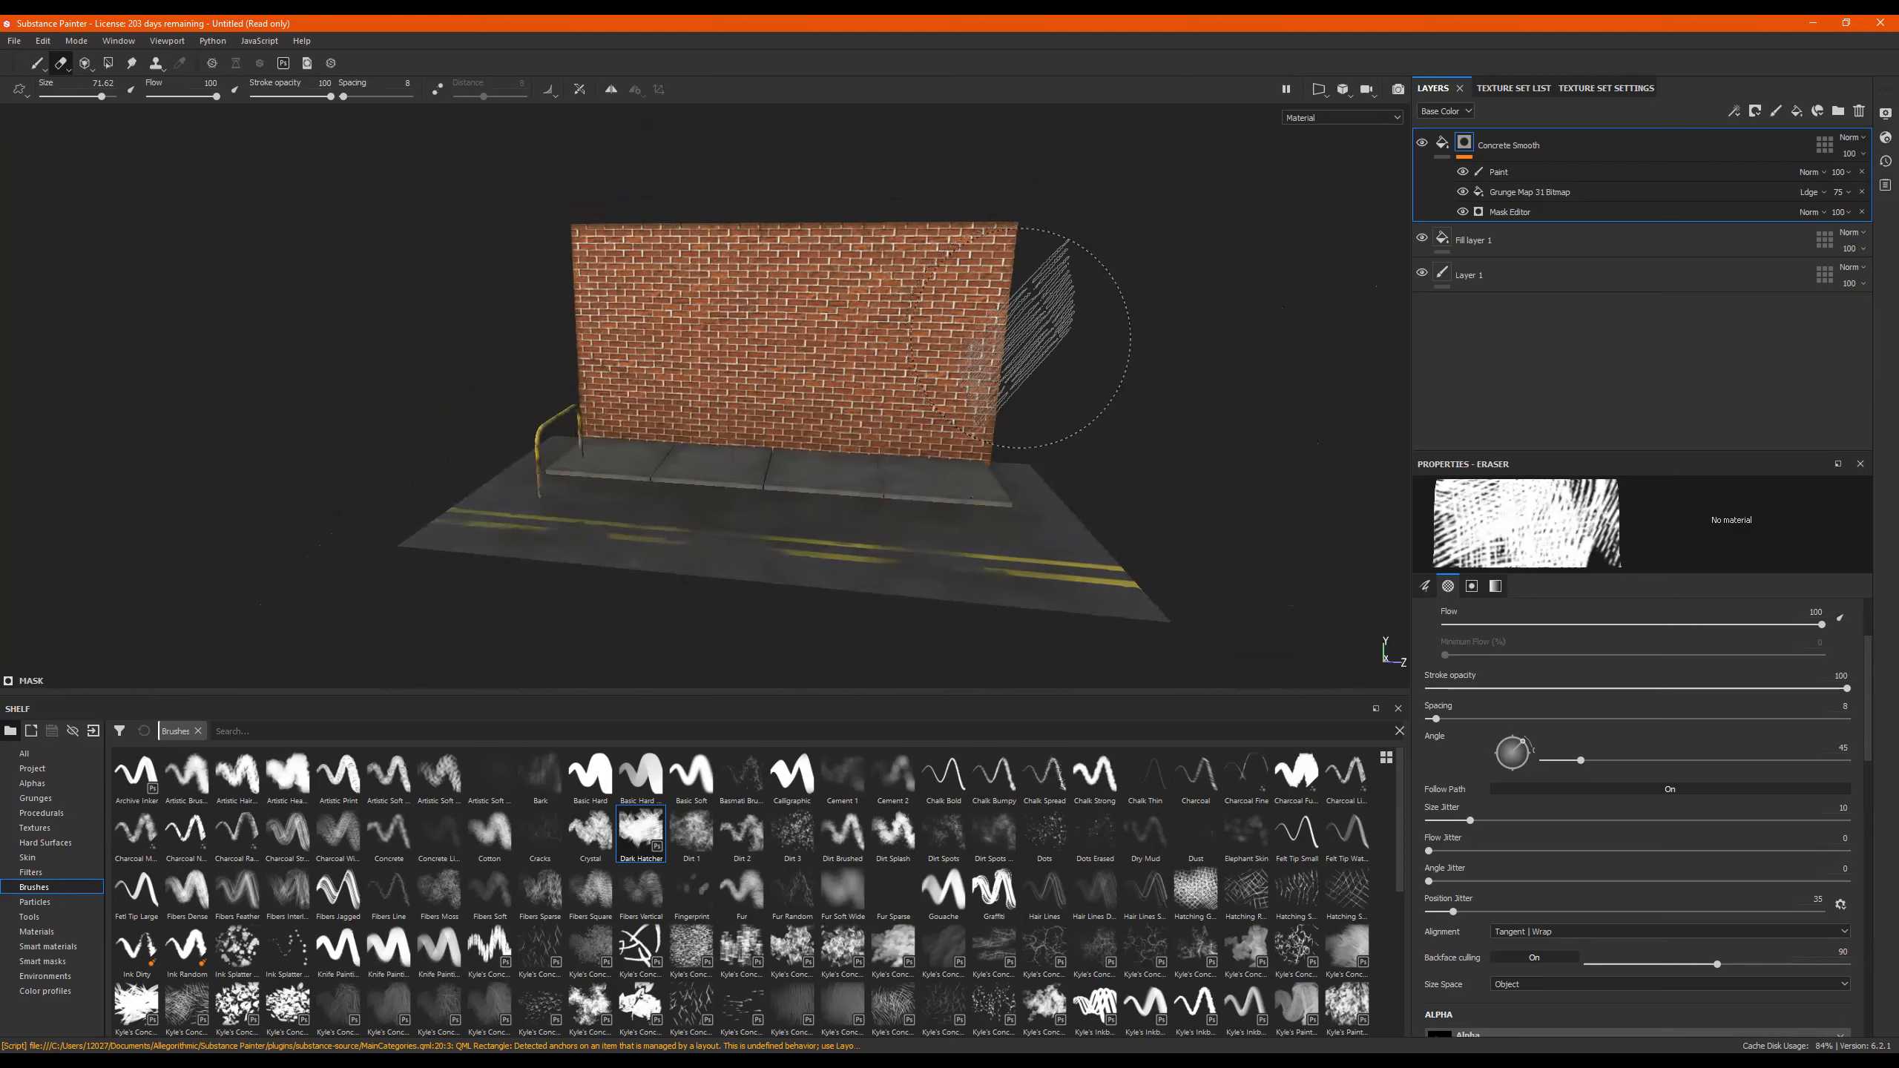
mouse_move(1006, 427)
left_mouse_down("alt")
mouse_move(978, 436)
mouse_move(979, 465)
left_mouse_up("alt")
middle_click_drag(995, 453, 903, 380, "alt")
left_click_drag(927, 378, 912, 349, "alt")
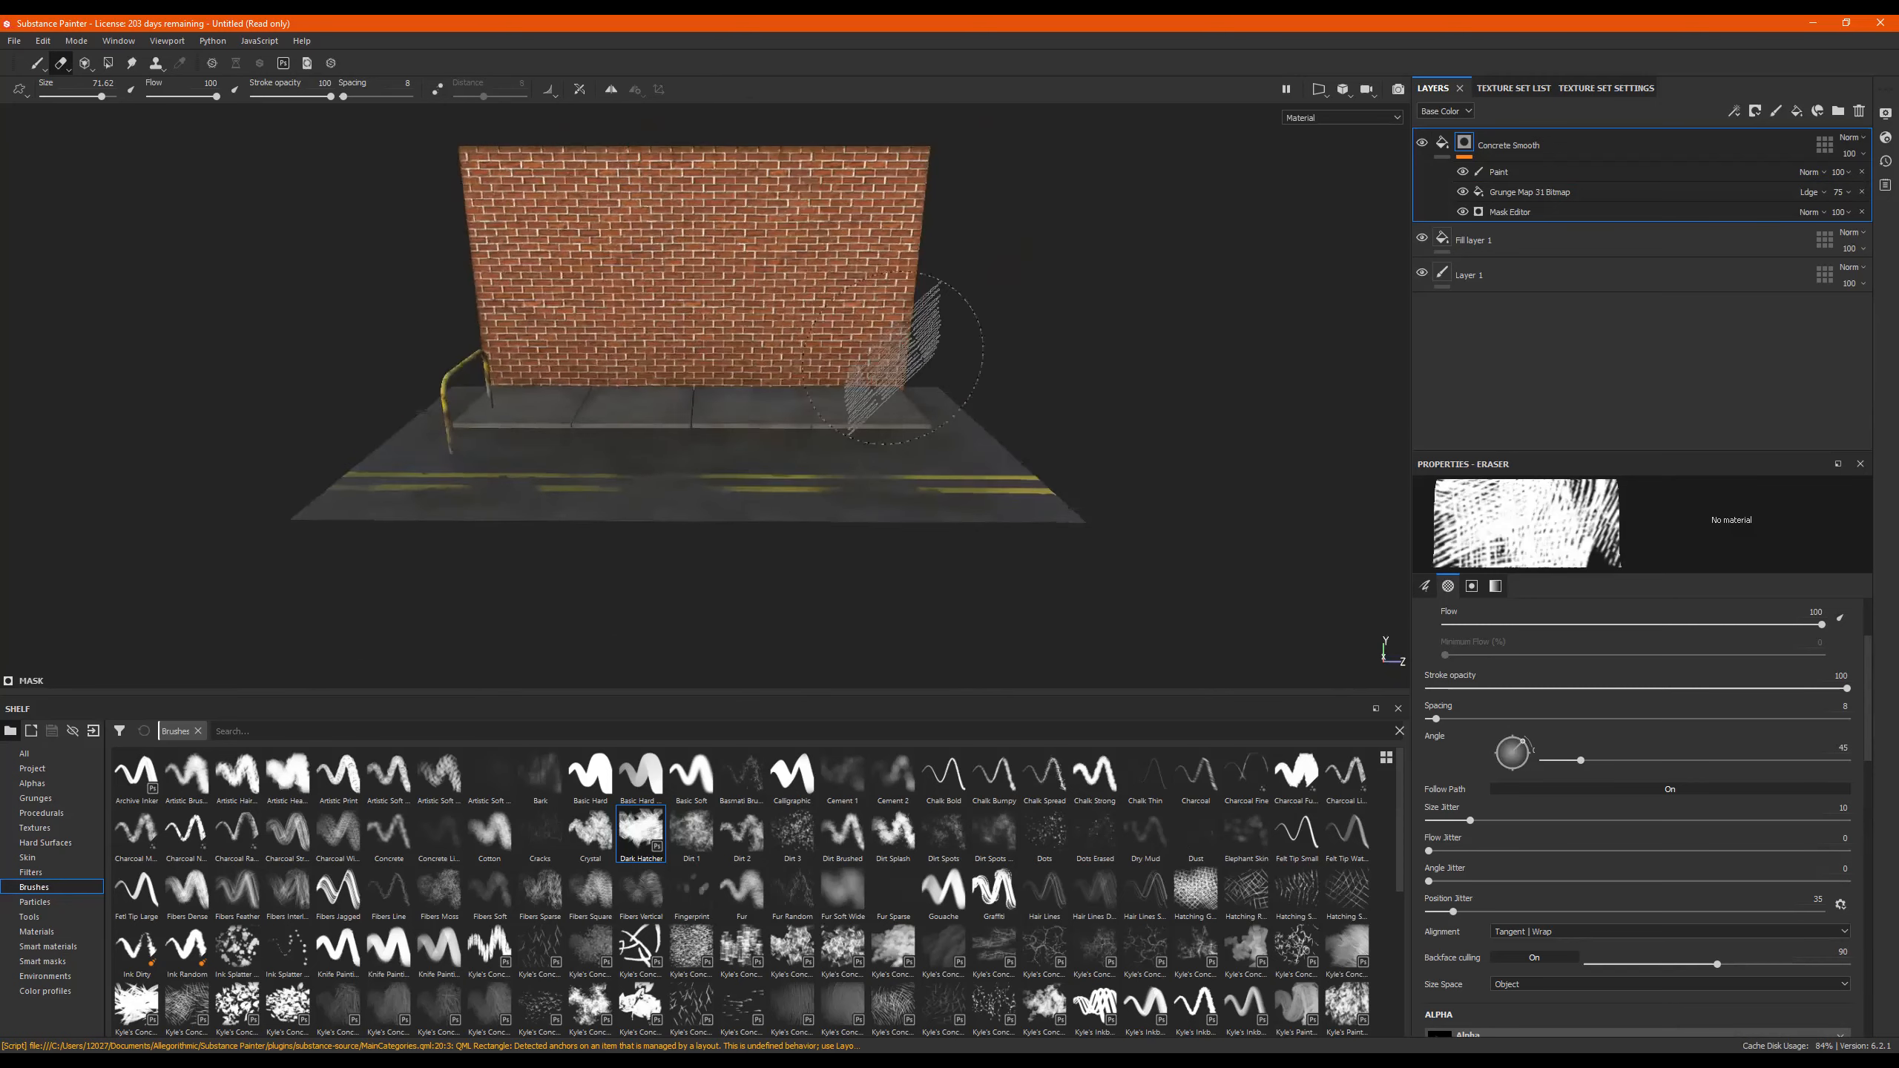